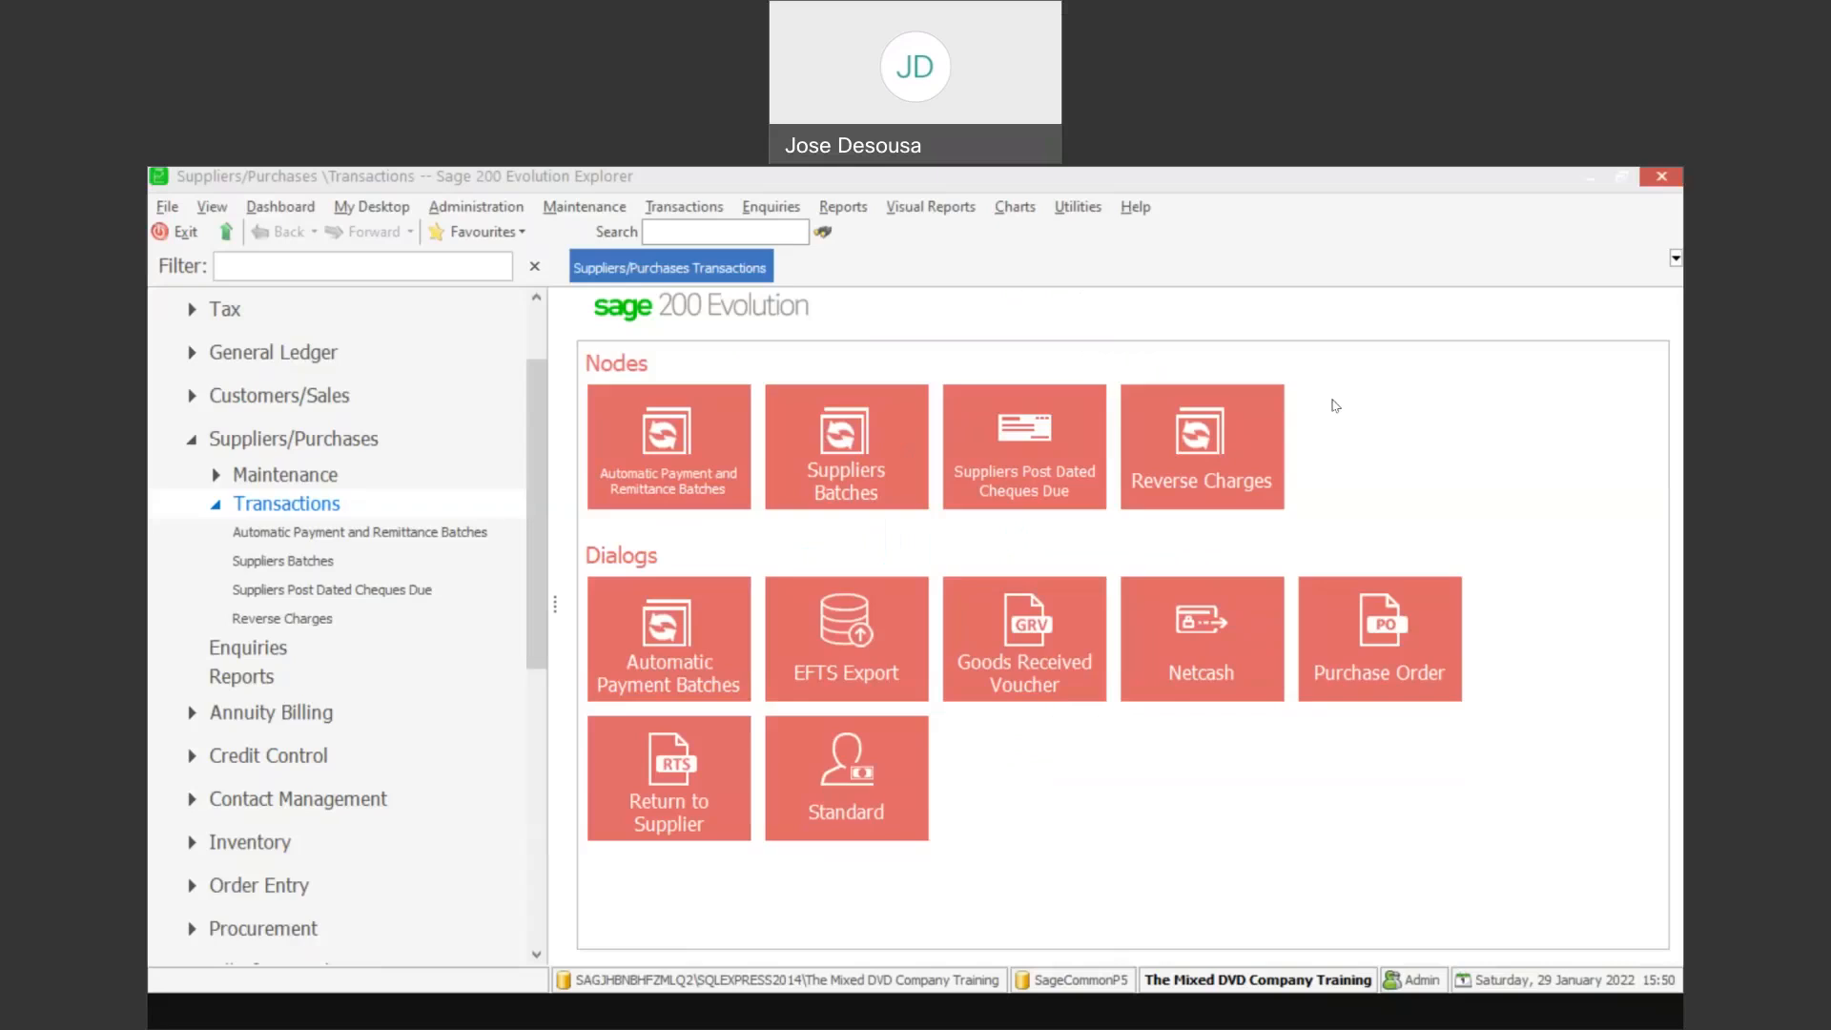
# Open The Catering Company's supplier record for editing and show its associated inventory items
pyautogui.click(355, 477)
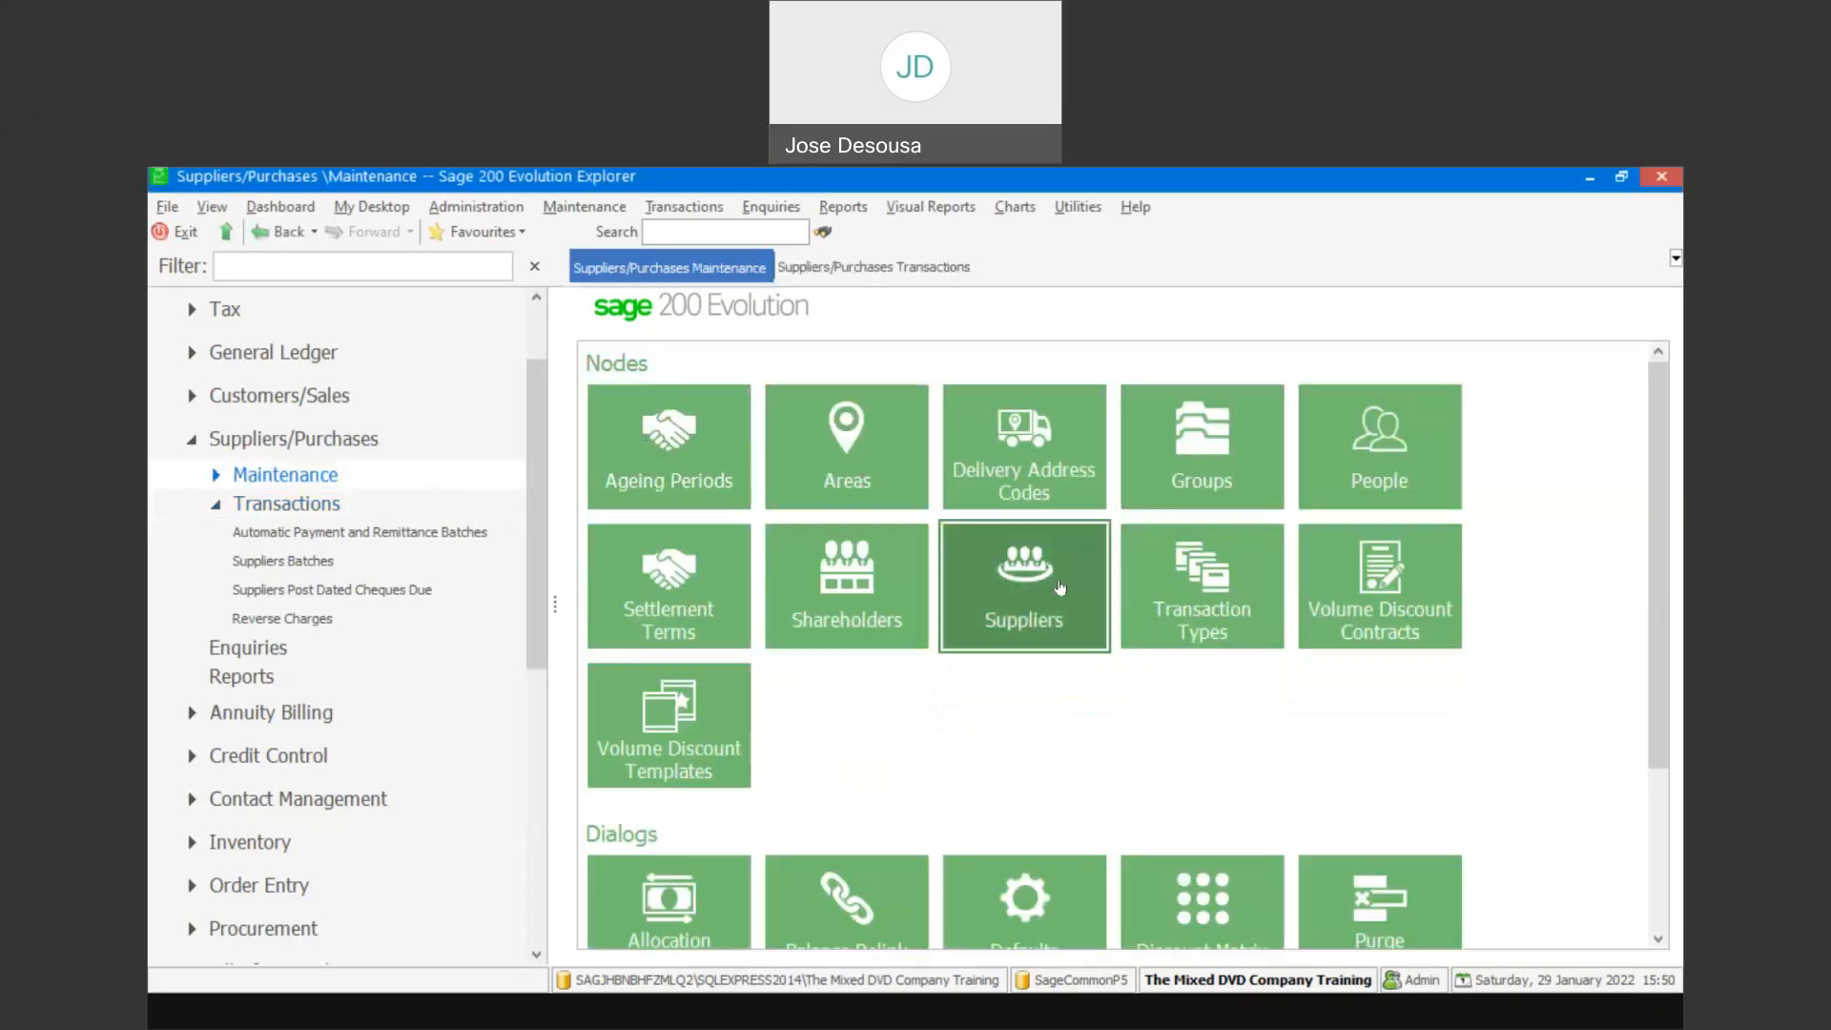
pyautogui.click(1052, 571)
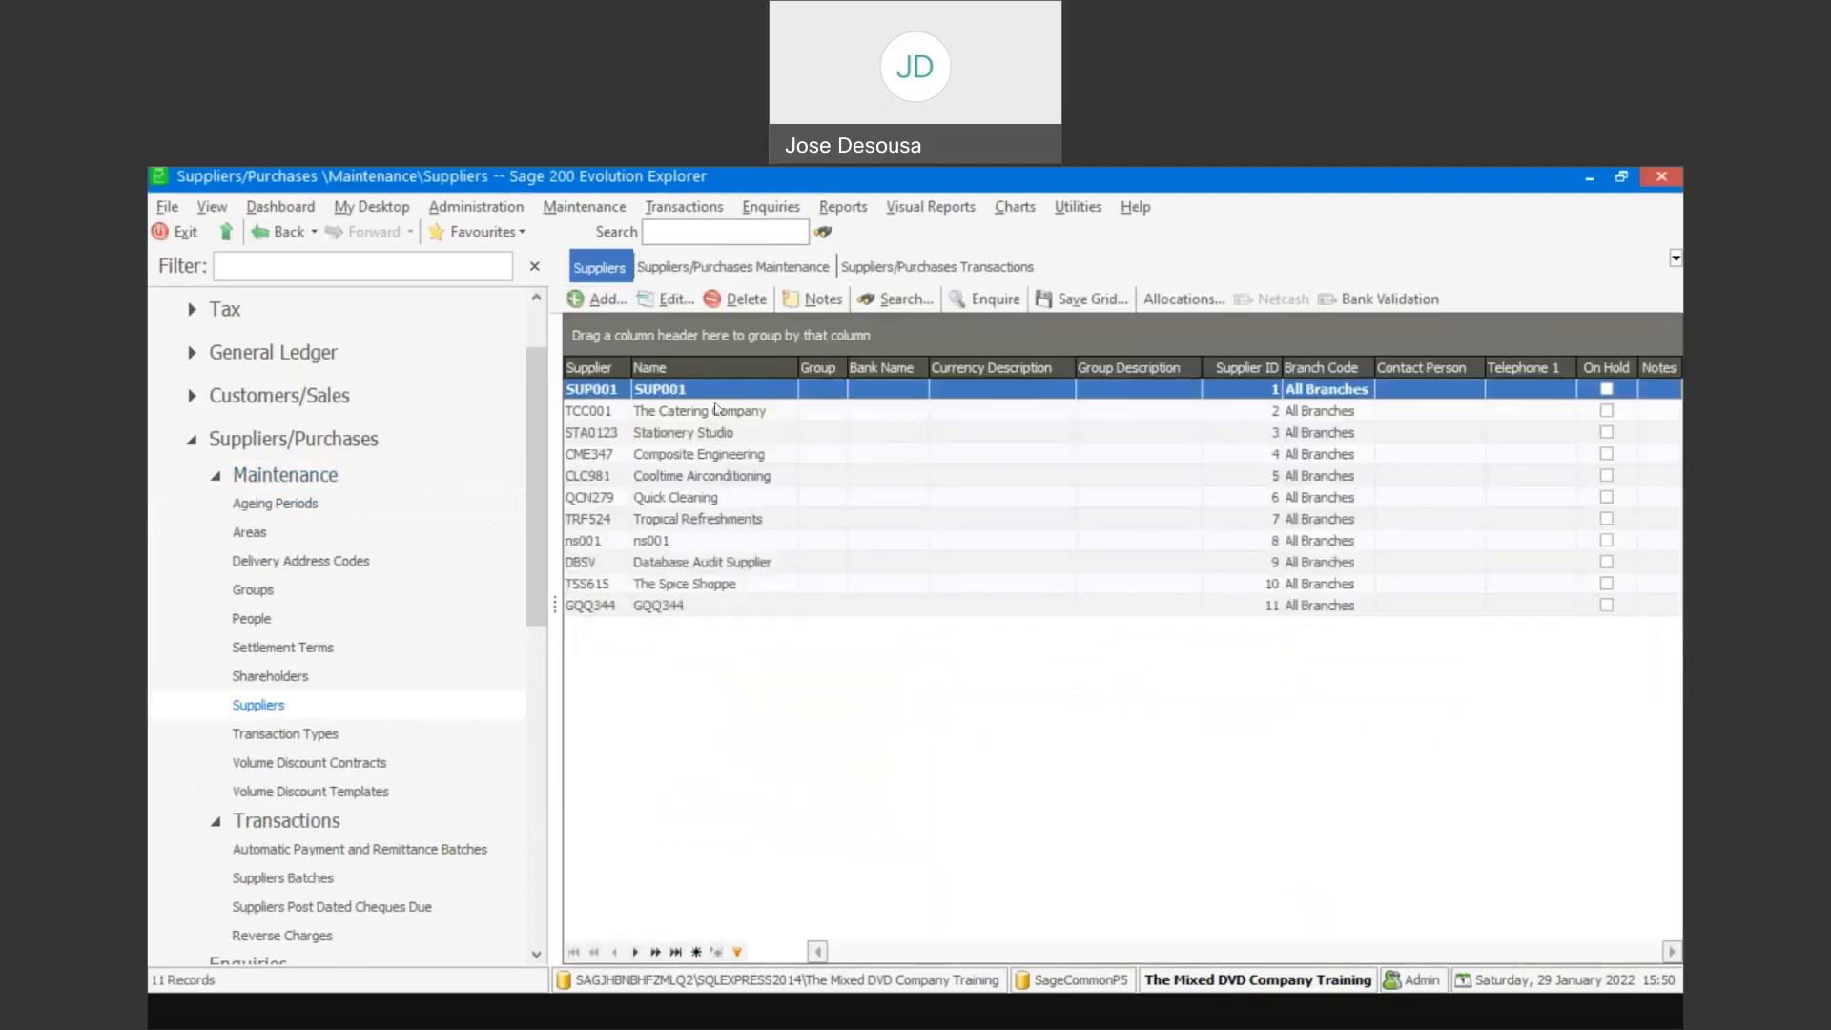
pyautogui.click(717, 410)
pyautogui.click(667, 299)
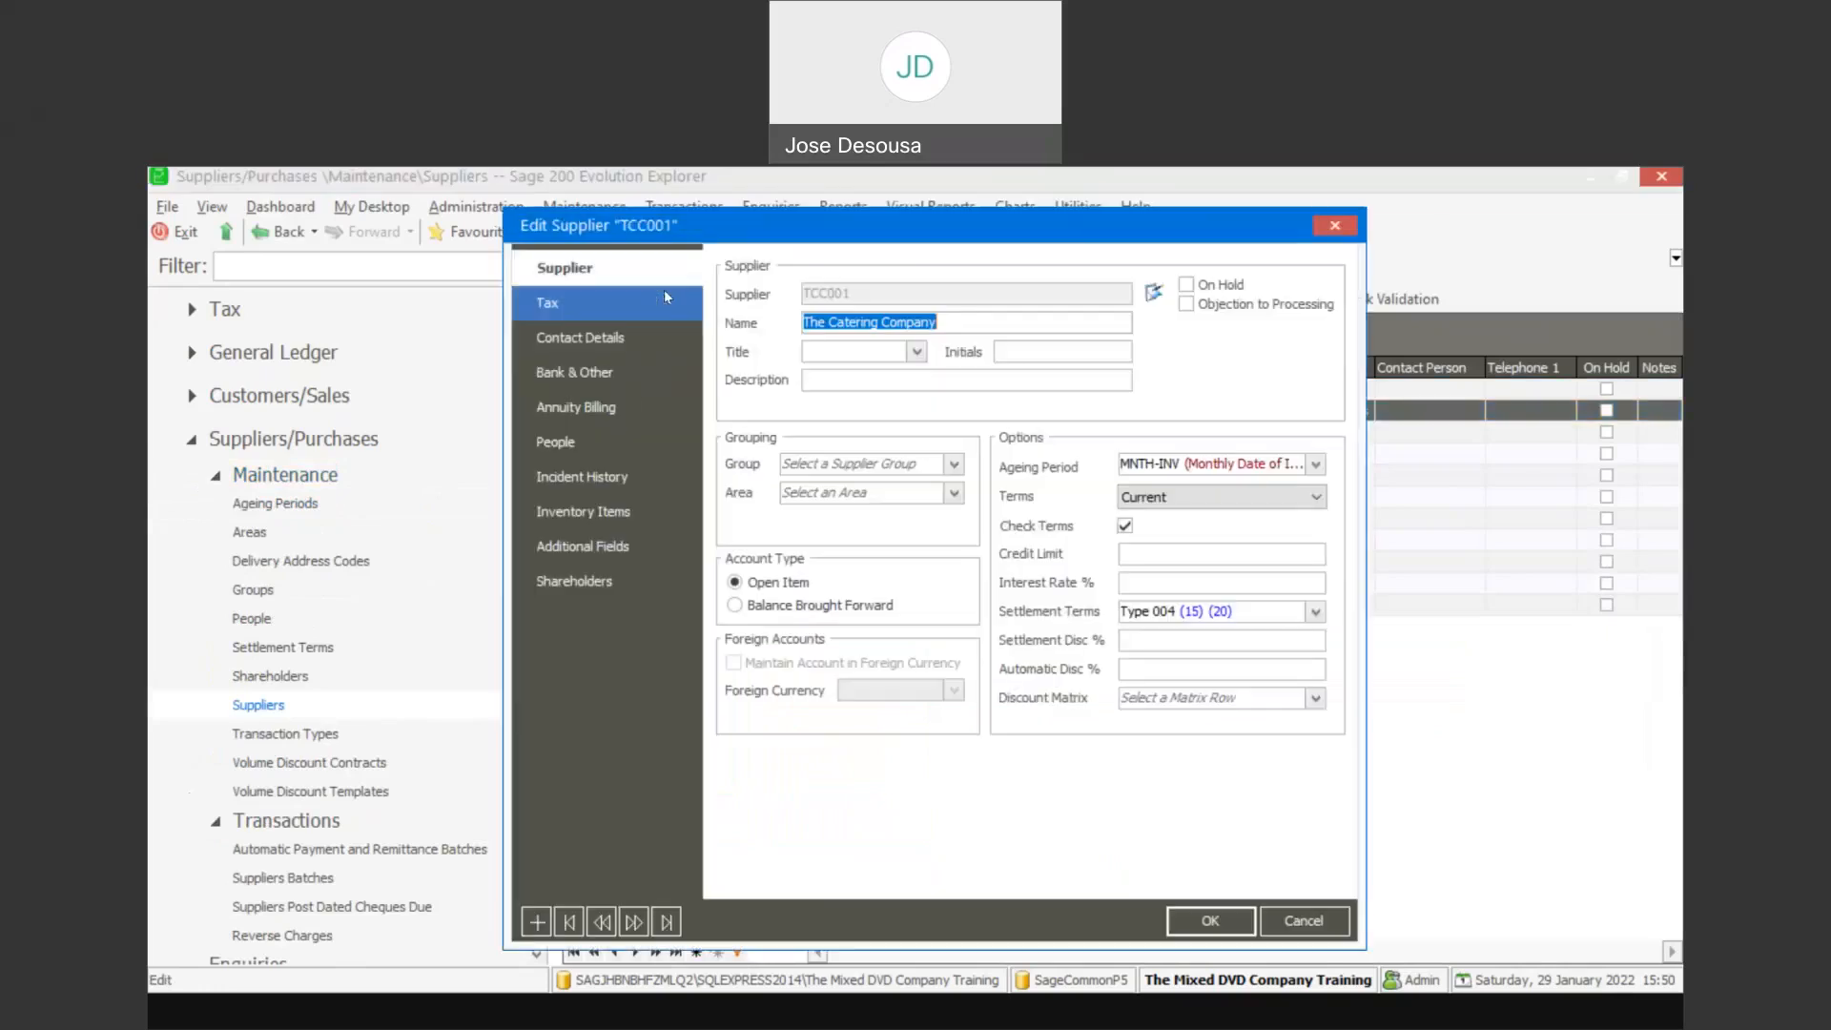
pyautogui.click(601, 511)
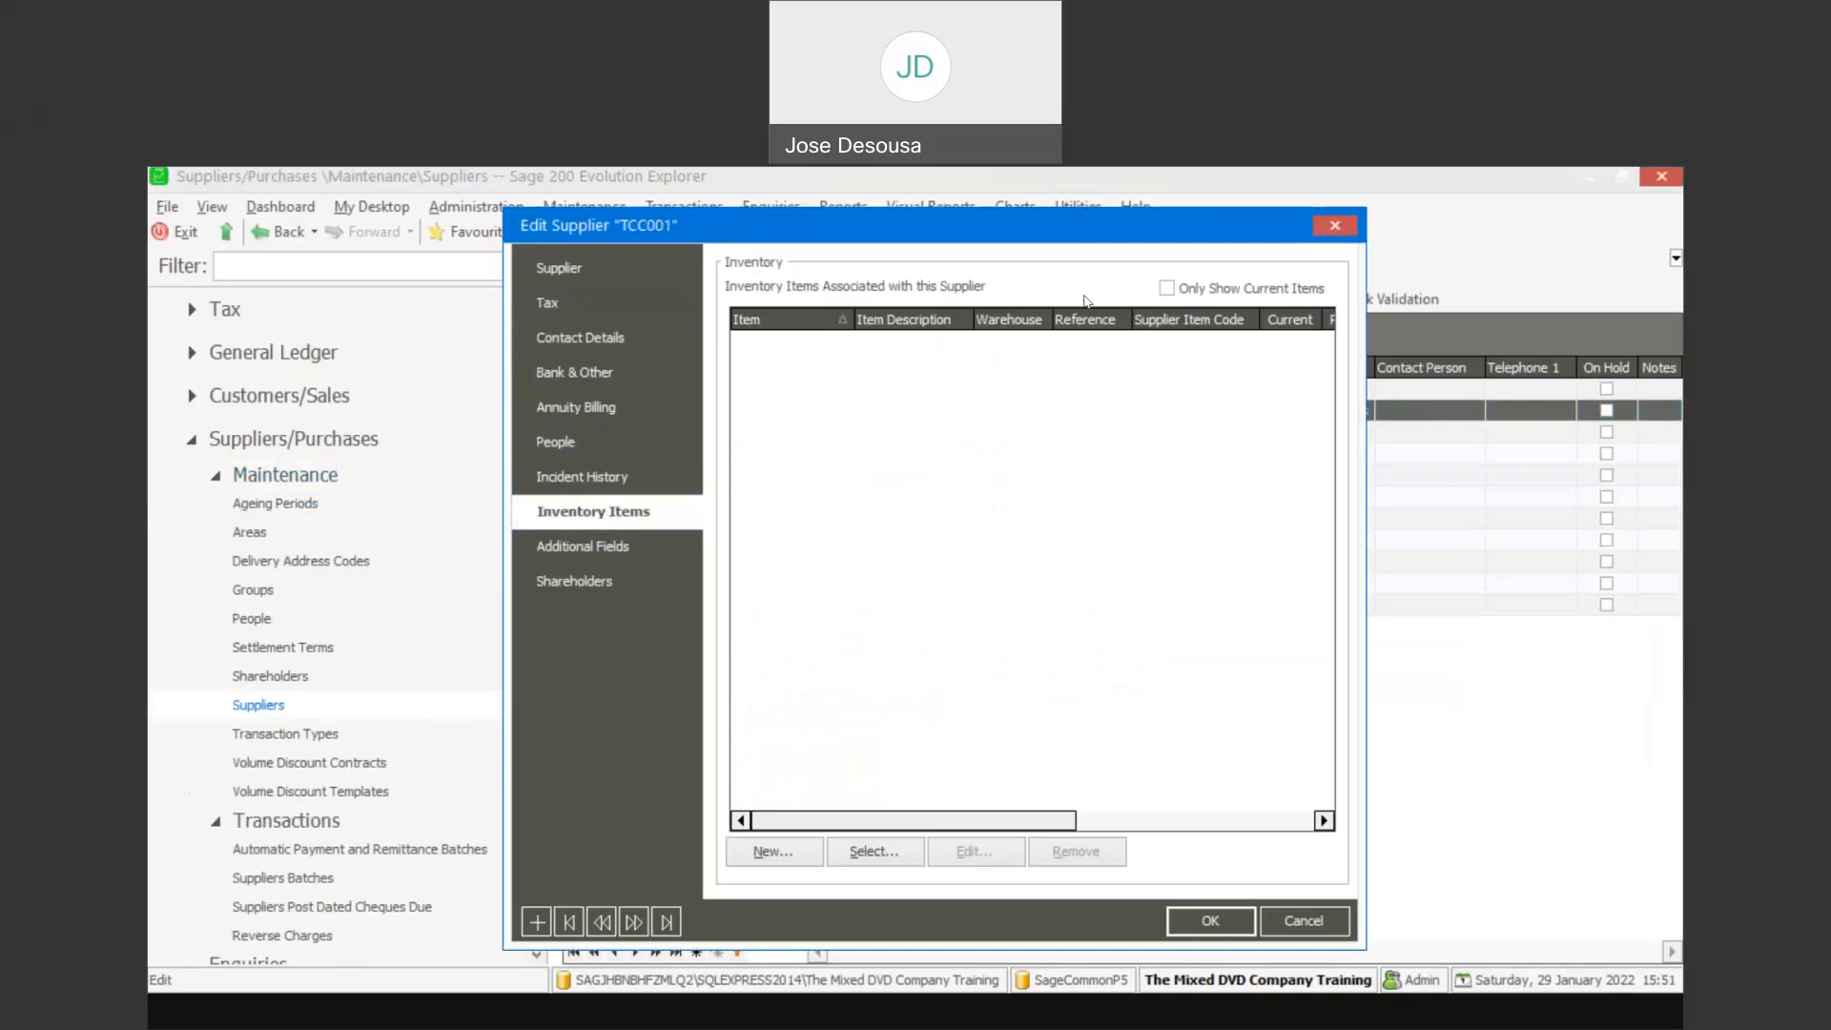
# Associate the Green Salad Portion inventory item with the supplier, widening the description column in the item selection list
pyautogui.click(858, 848)
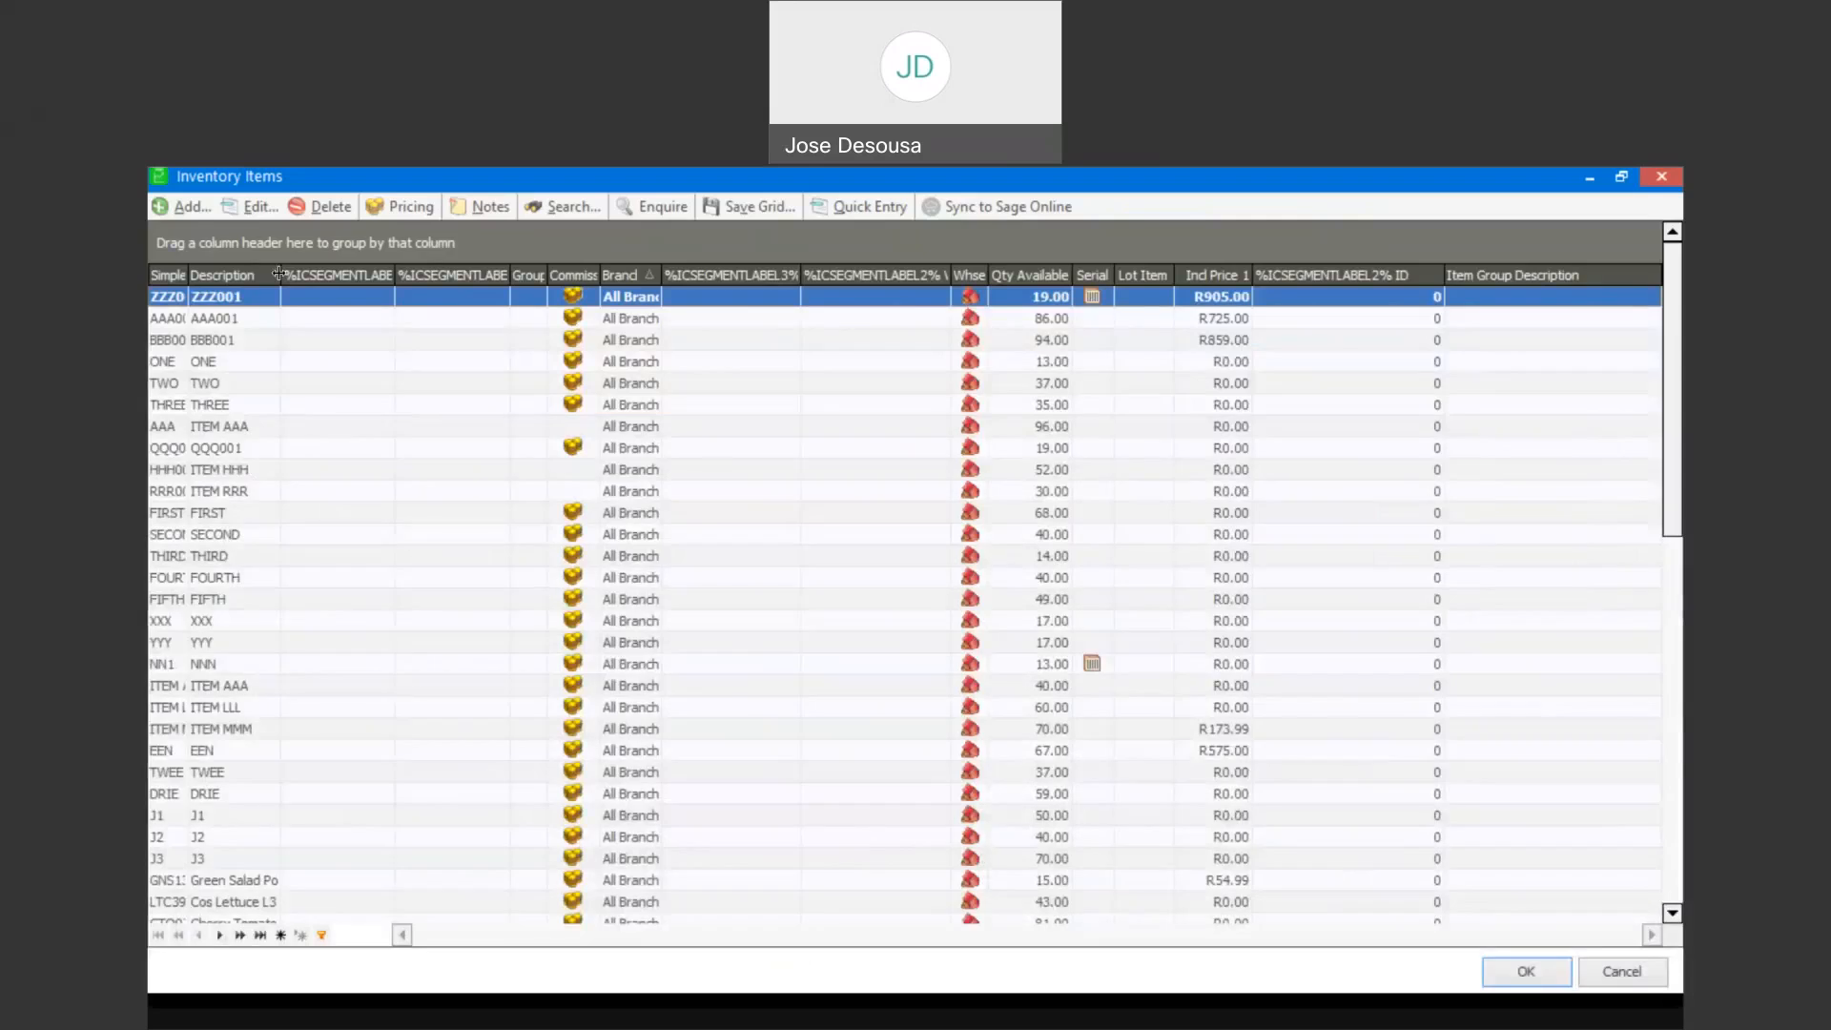
pyautogui.moveTo(281, 274); pyautogui.dragTo(327, 274)
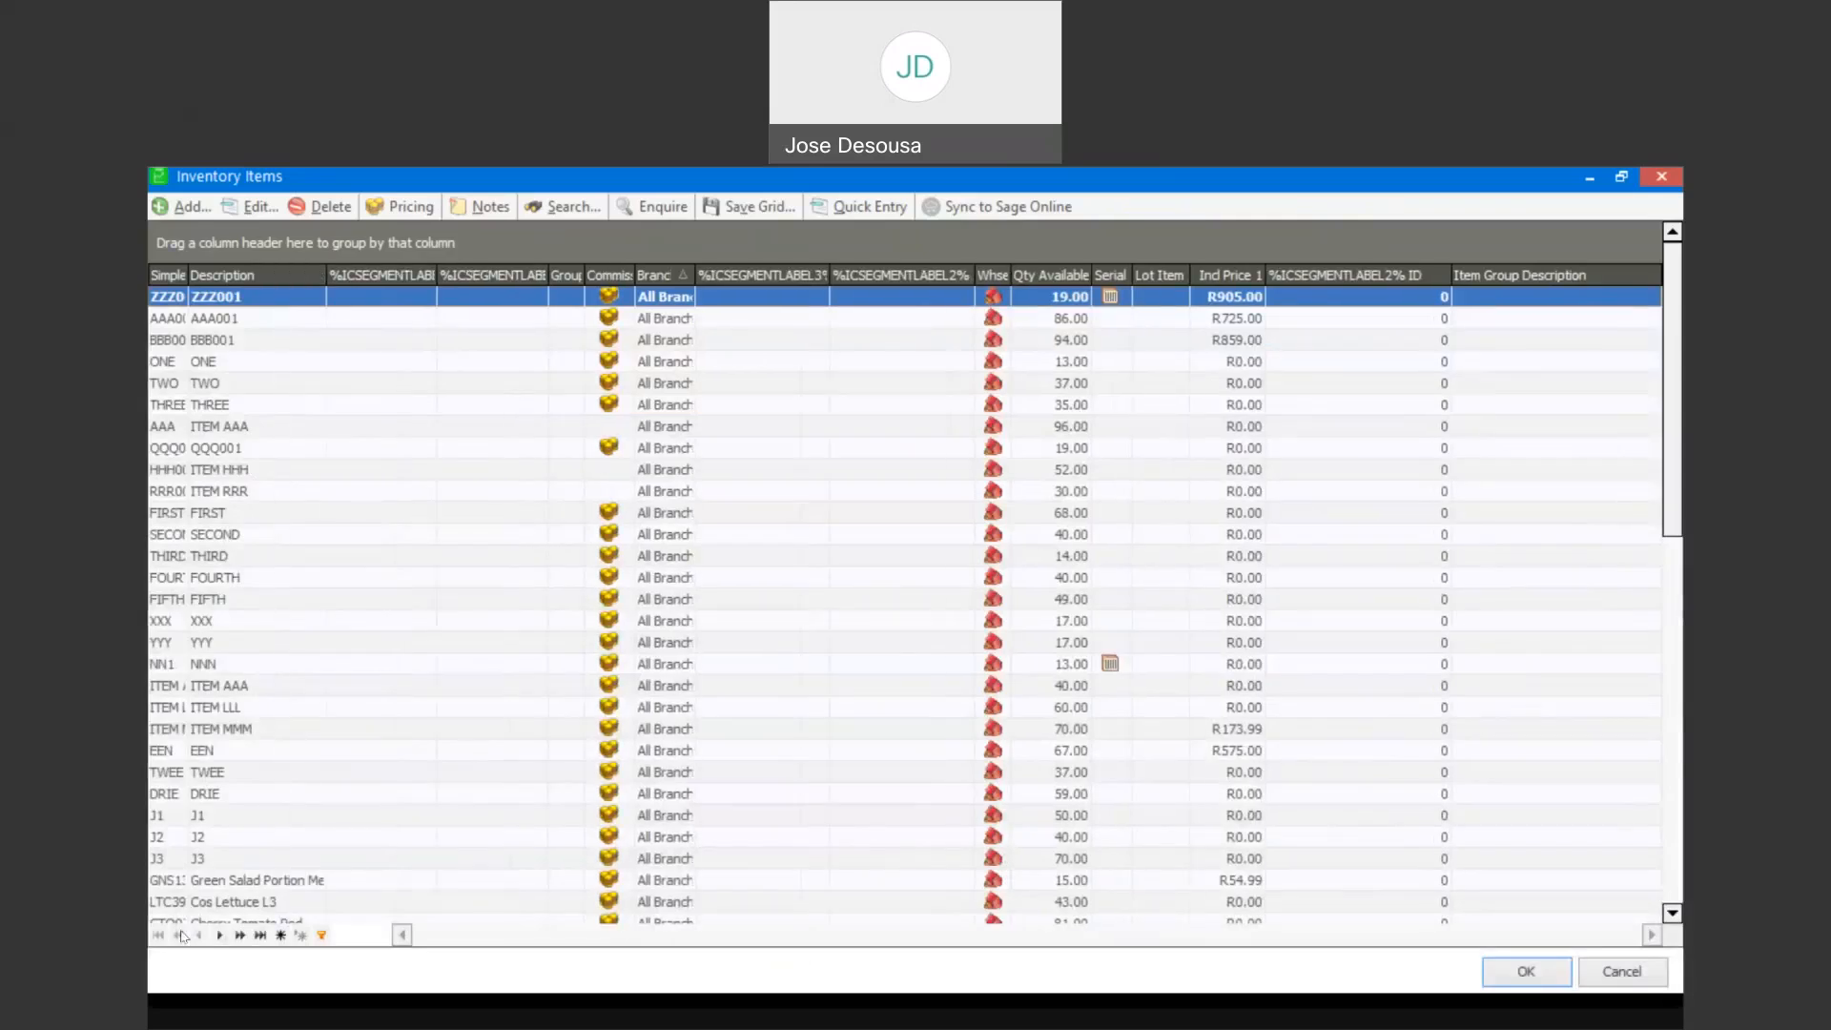
pyautogui.click(266, 883)
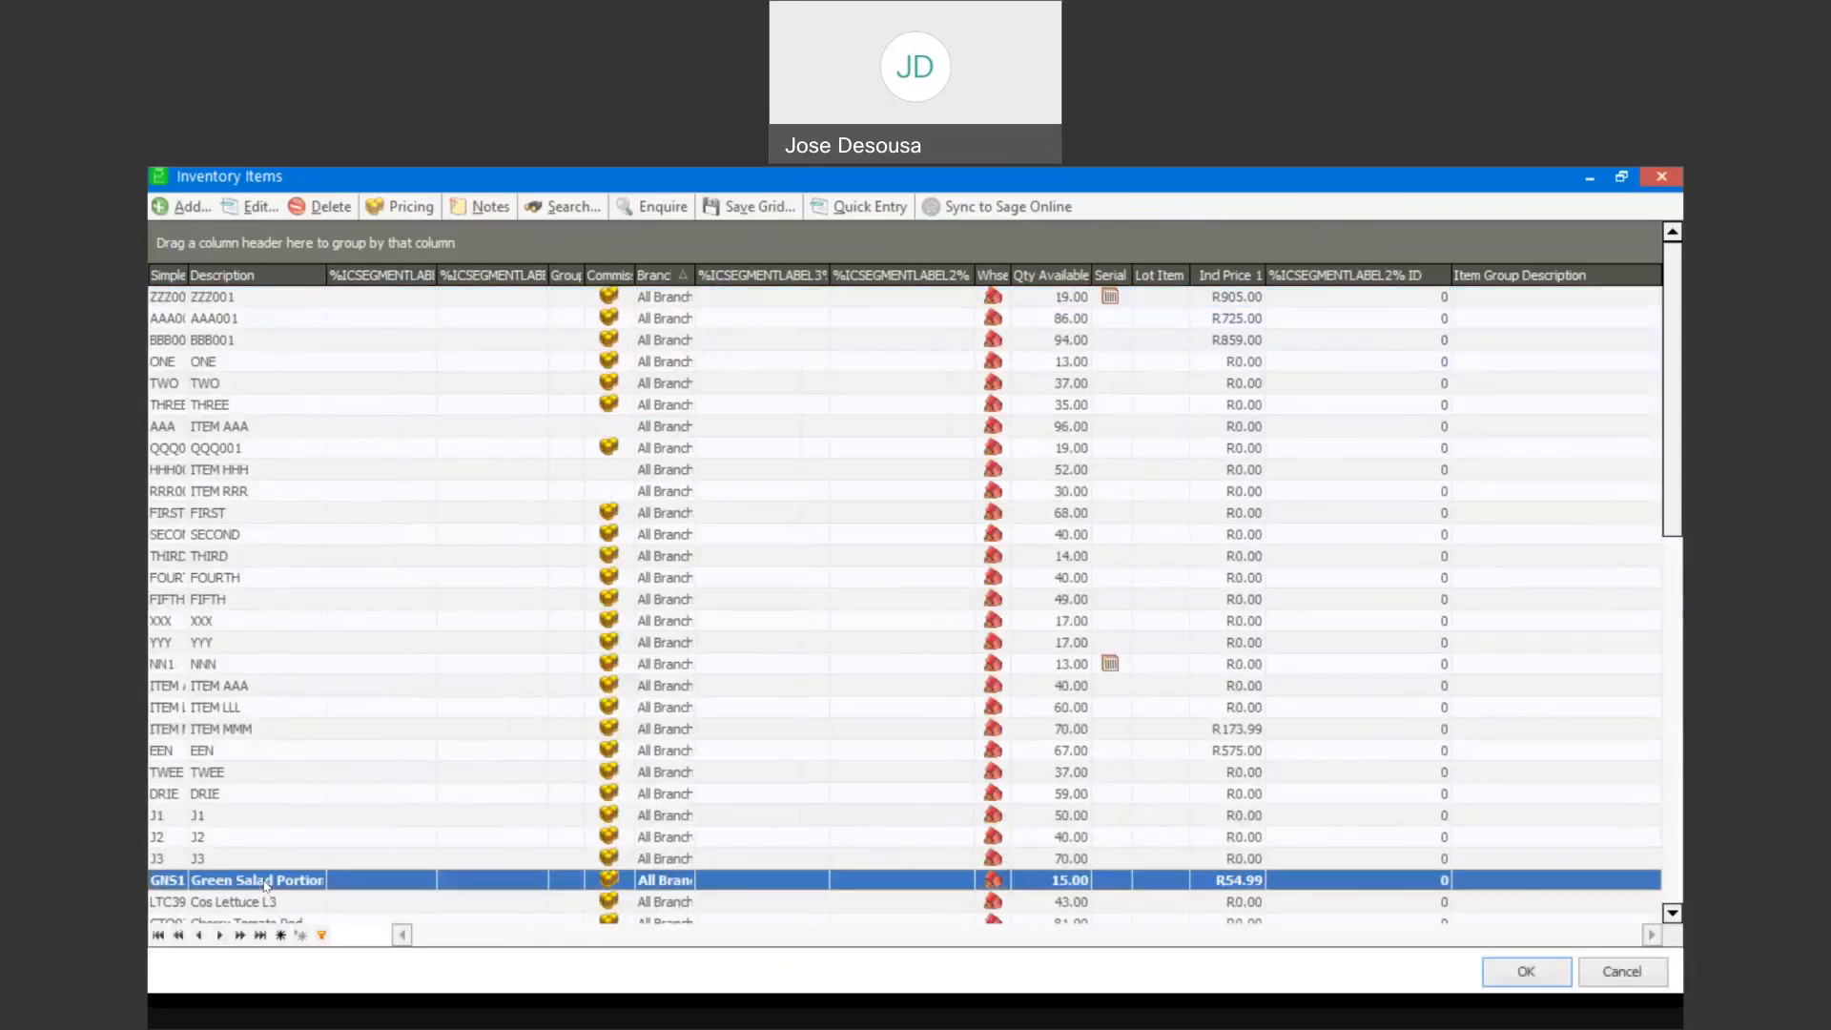
pyautogui.click(1504, 971)
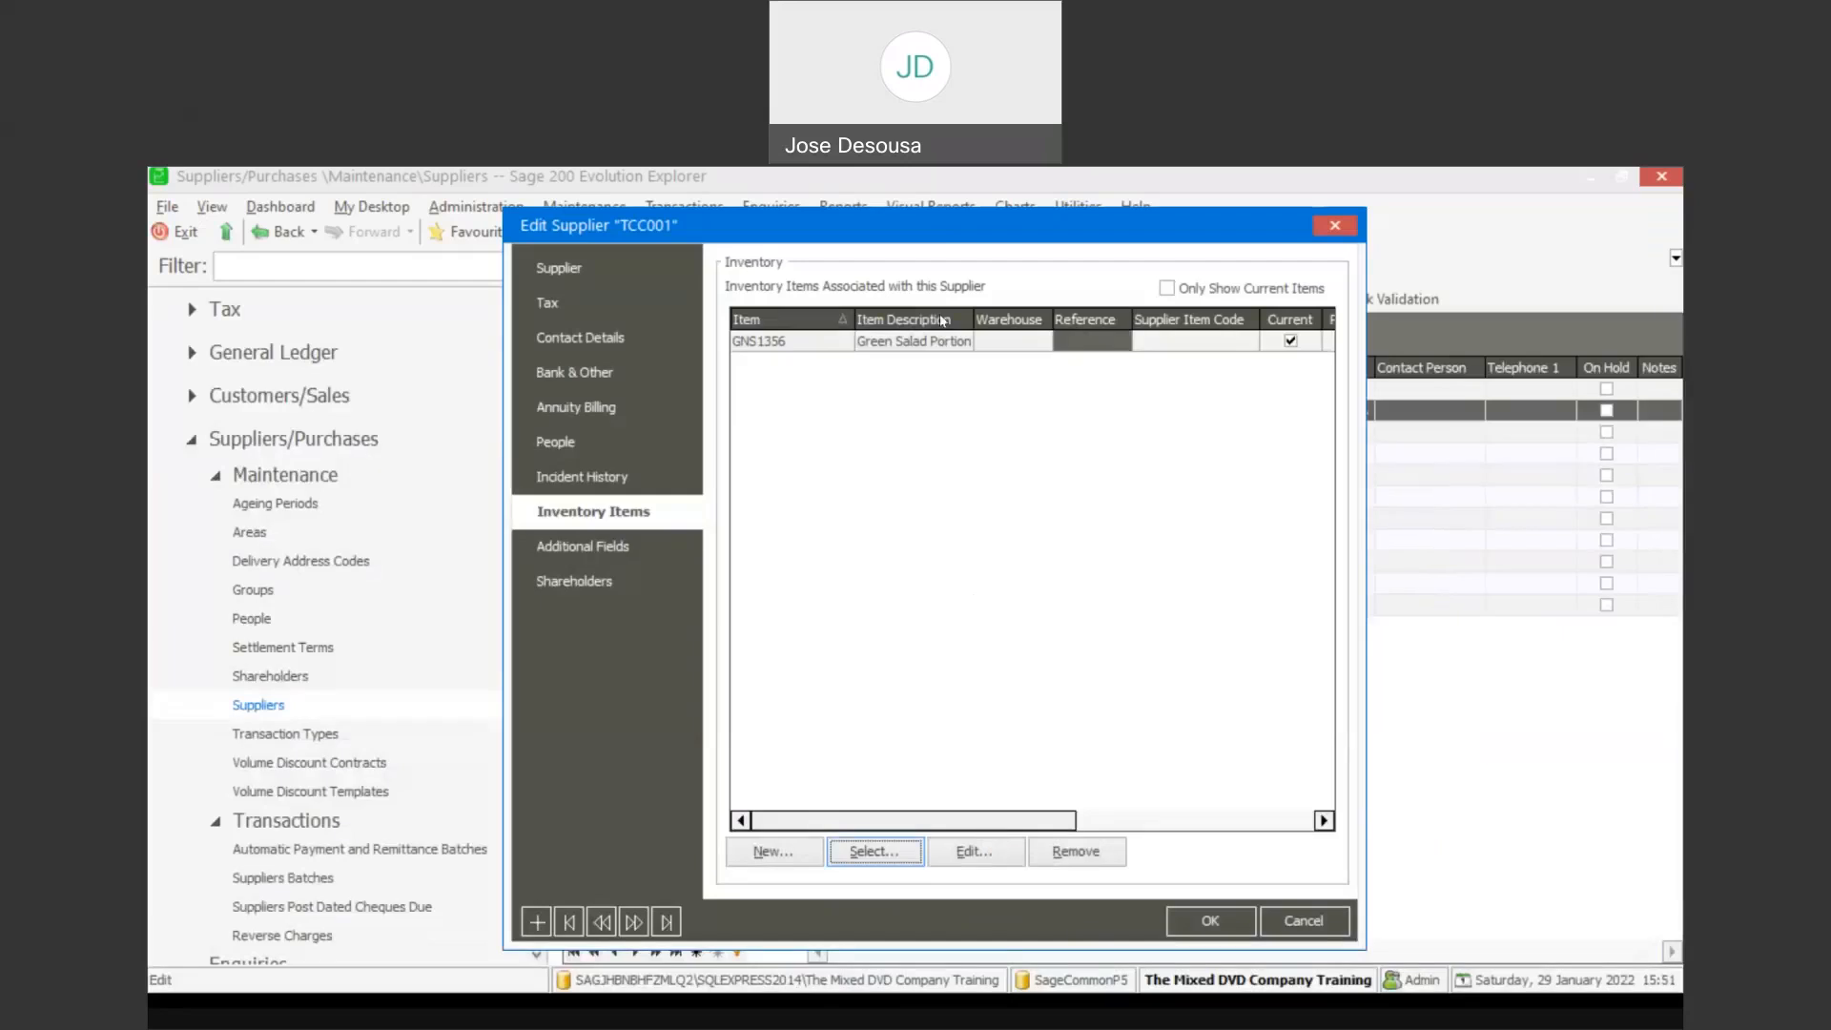
# Associate the Cos Lettuce L3 inventory item with the supplier and save the supplier record
pyautogui.click(873, 851)
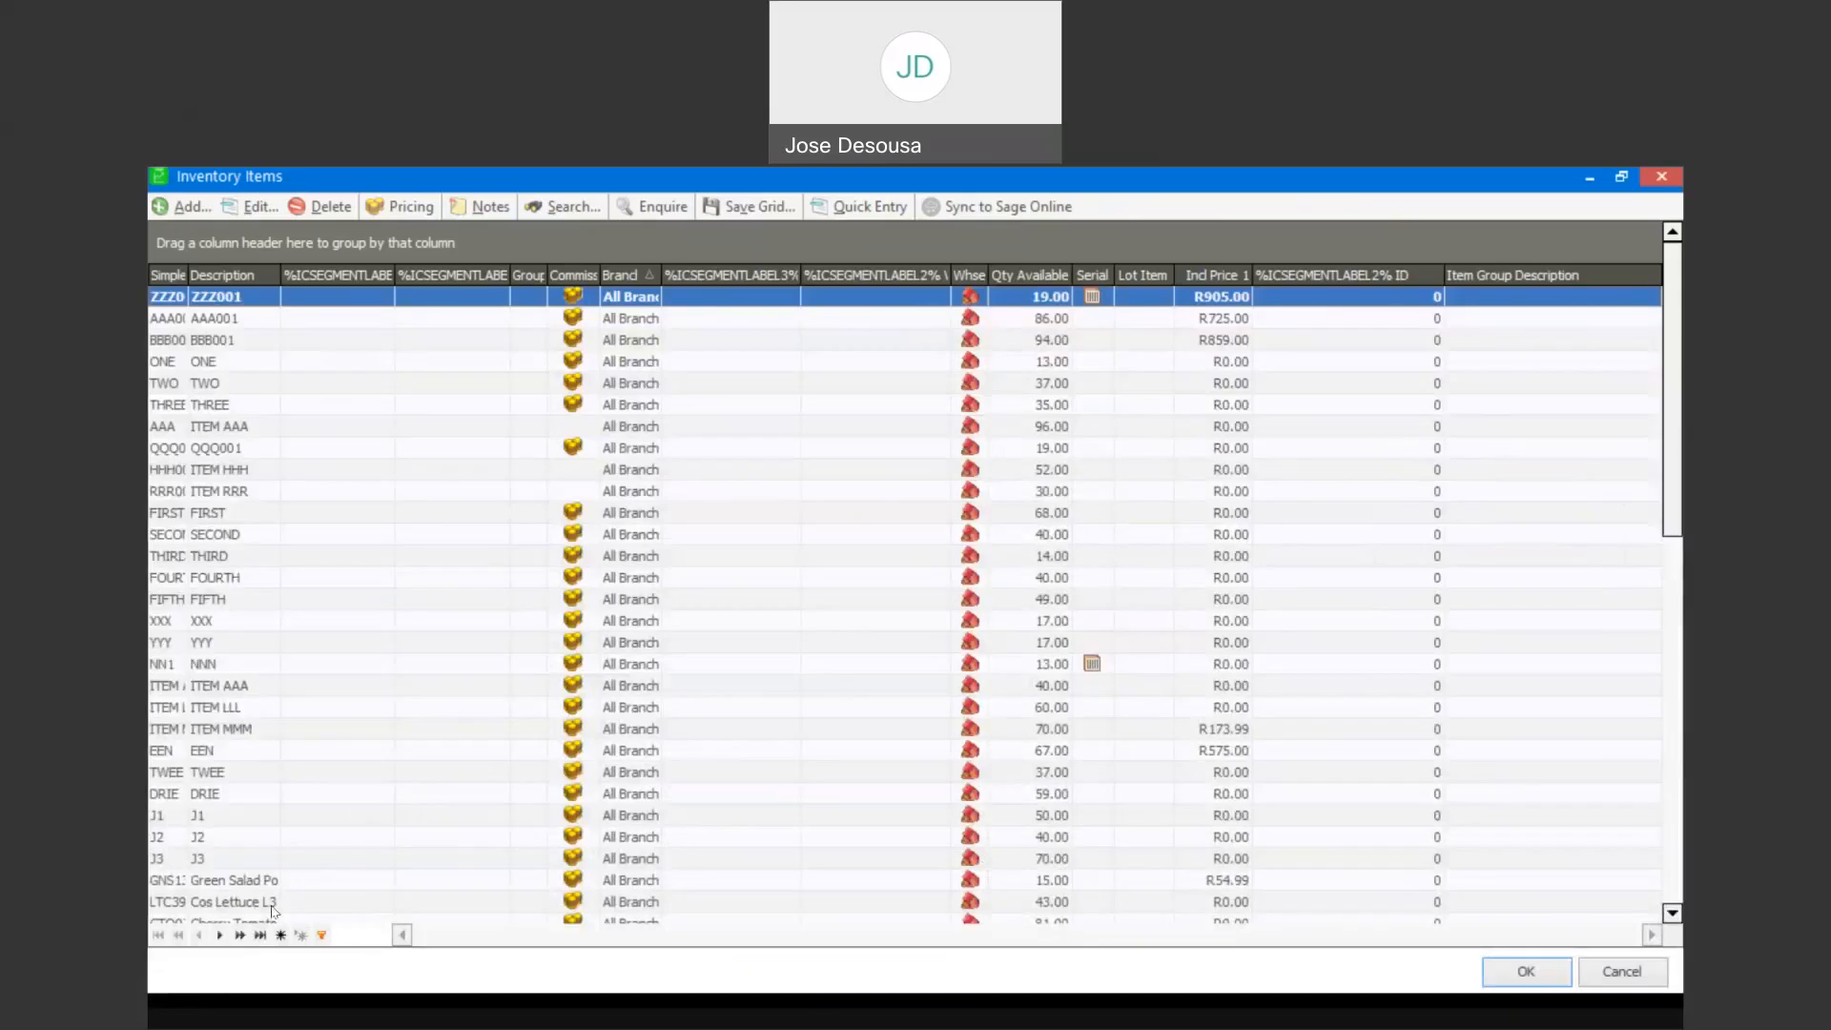
pyautogui.click(1259, 901)
pyautogui.click(1527, 973)
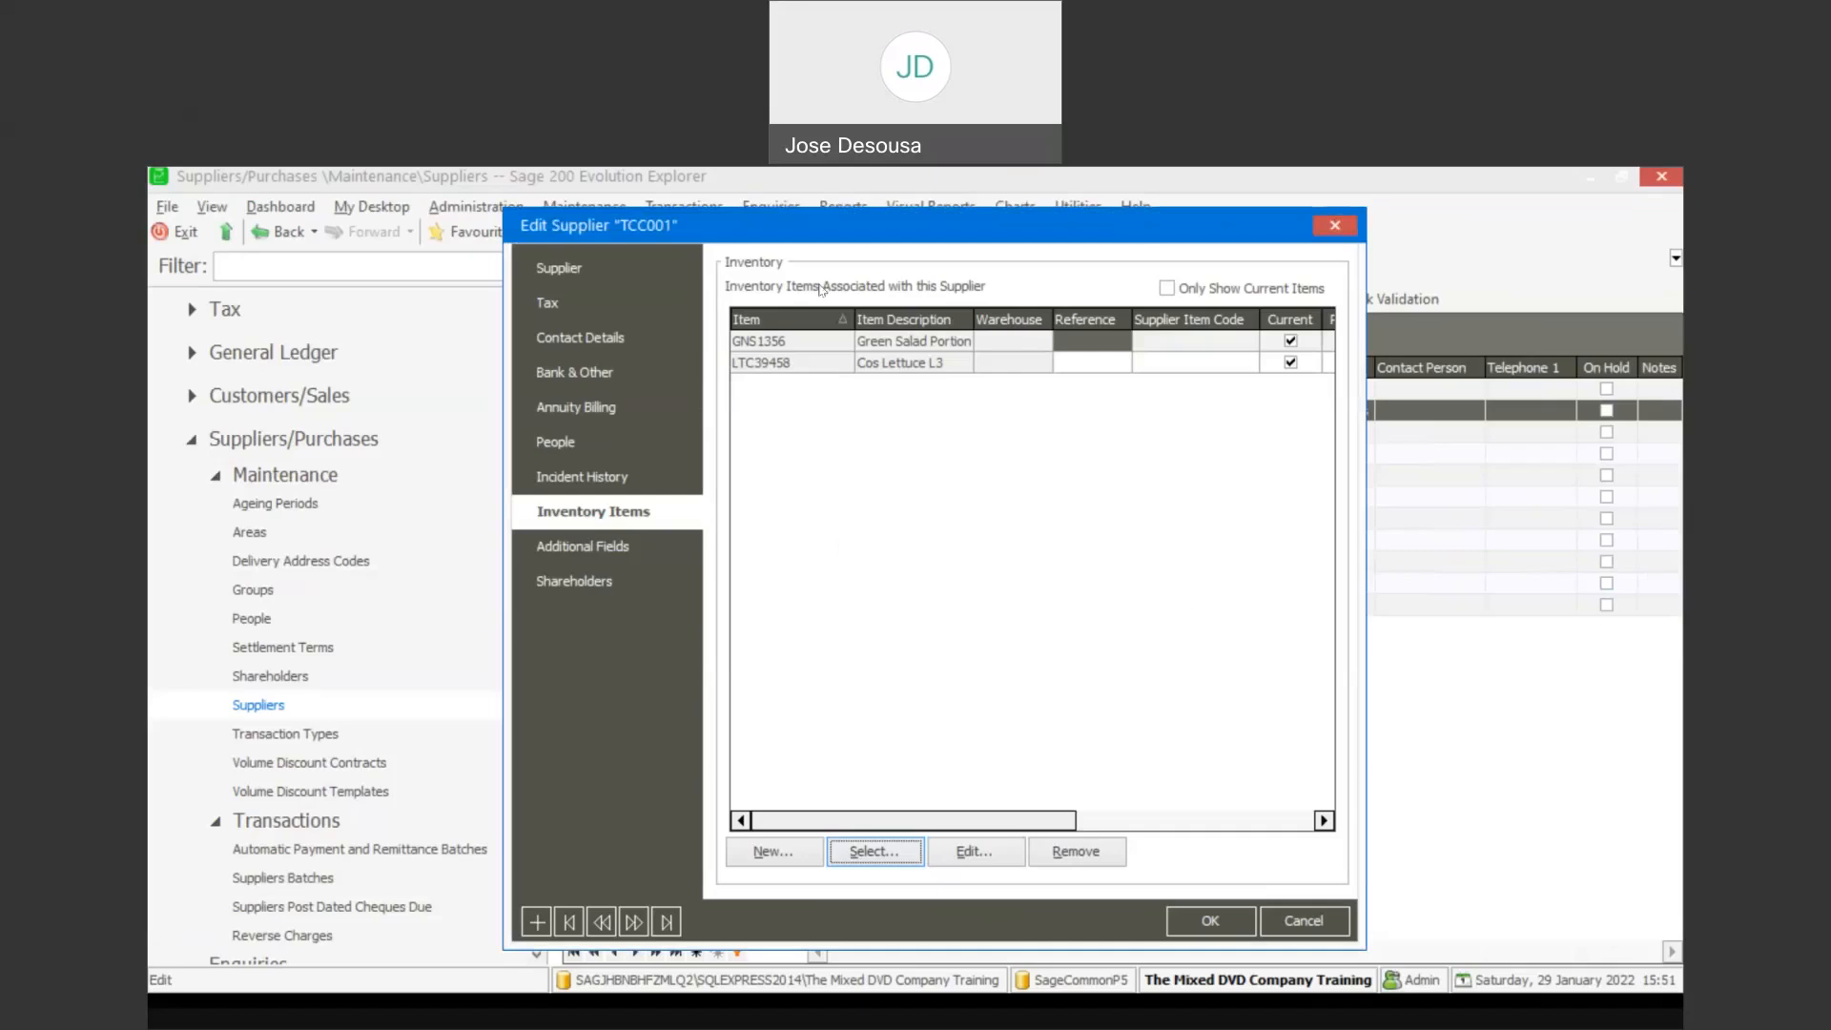
pyautogui.click(1210, 919)
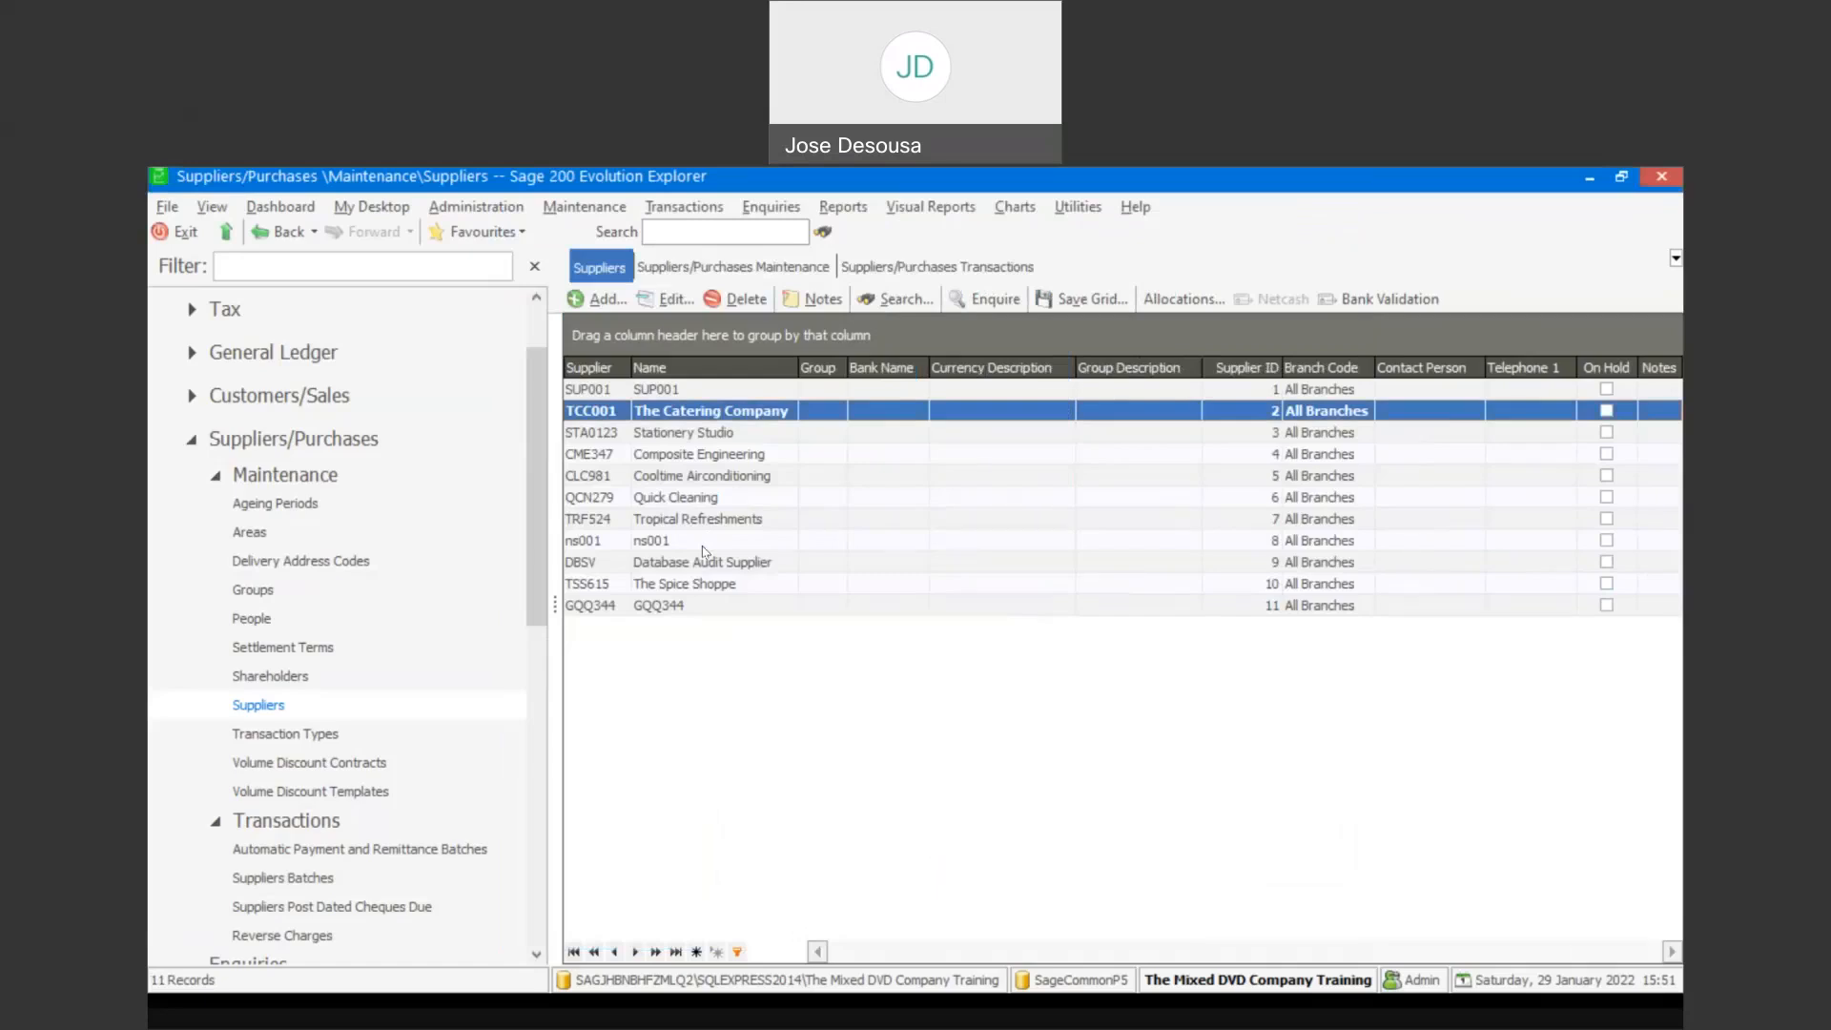
# Open the Juice Extractor Glass Finish inventory item (JCR451) for editing from the Inventory module's item list
pyautogui.moveTo(543, 470); pyautogui.dragTo(546, 706)
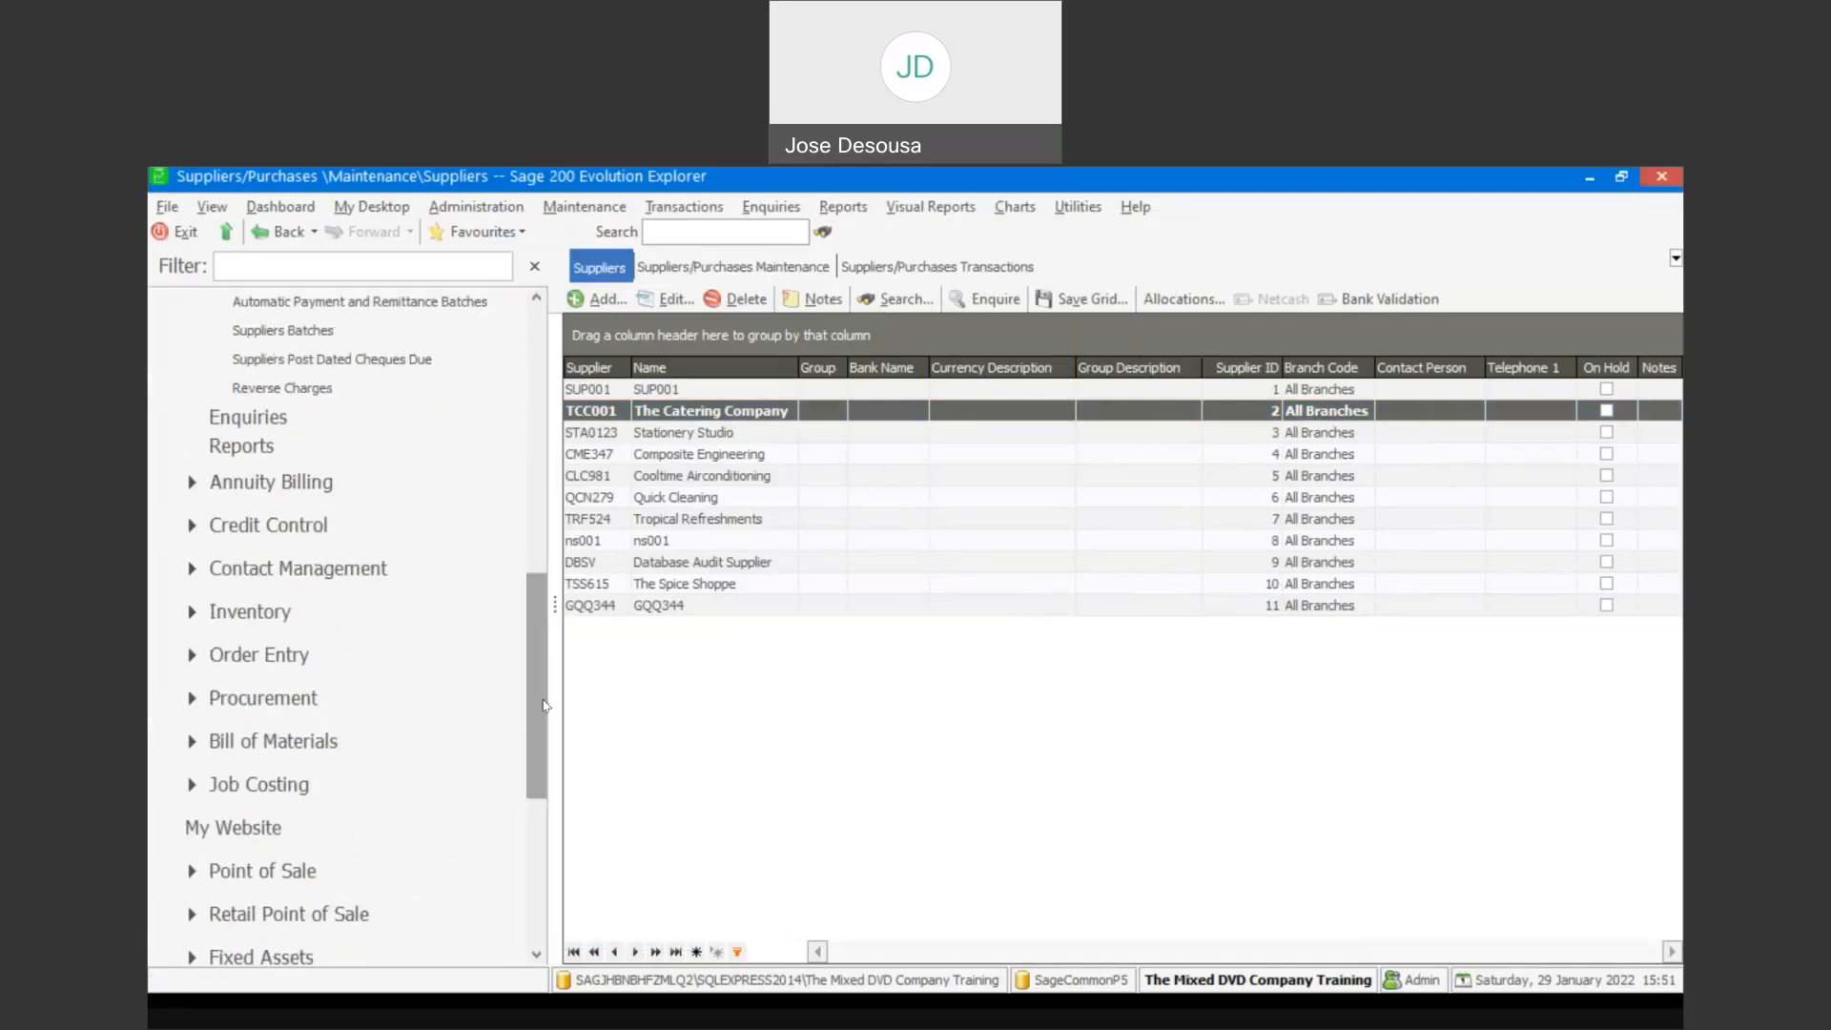
pyautogui.click(291, 610)
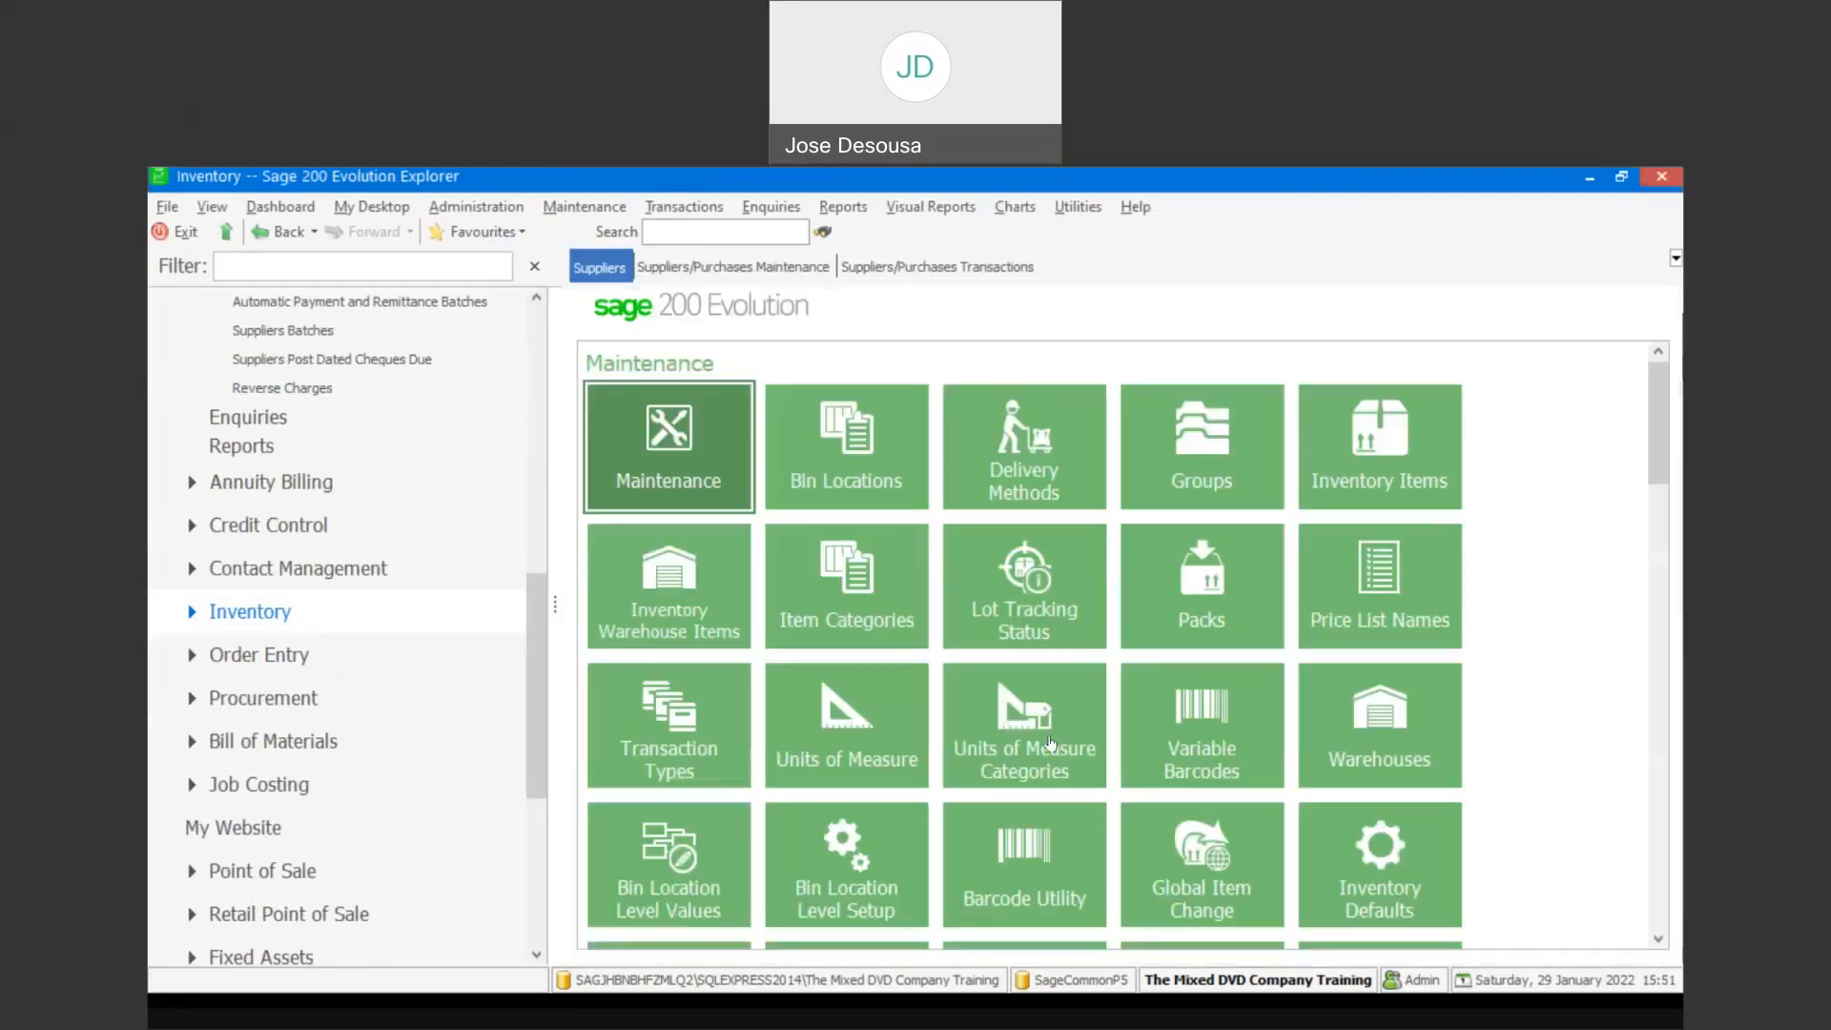
pyautogui.click(1389, 460)
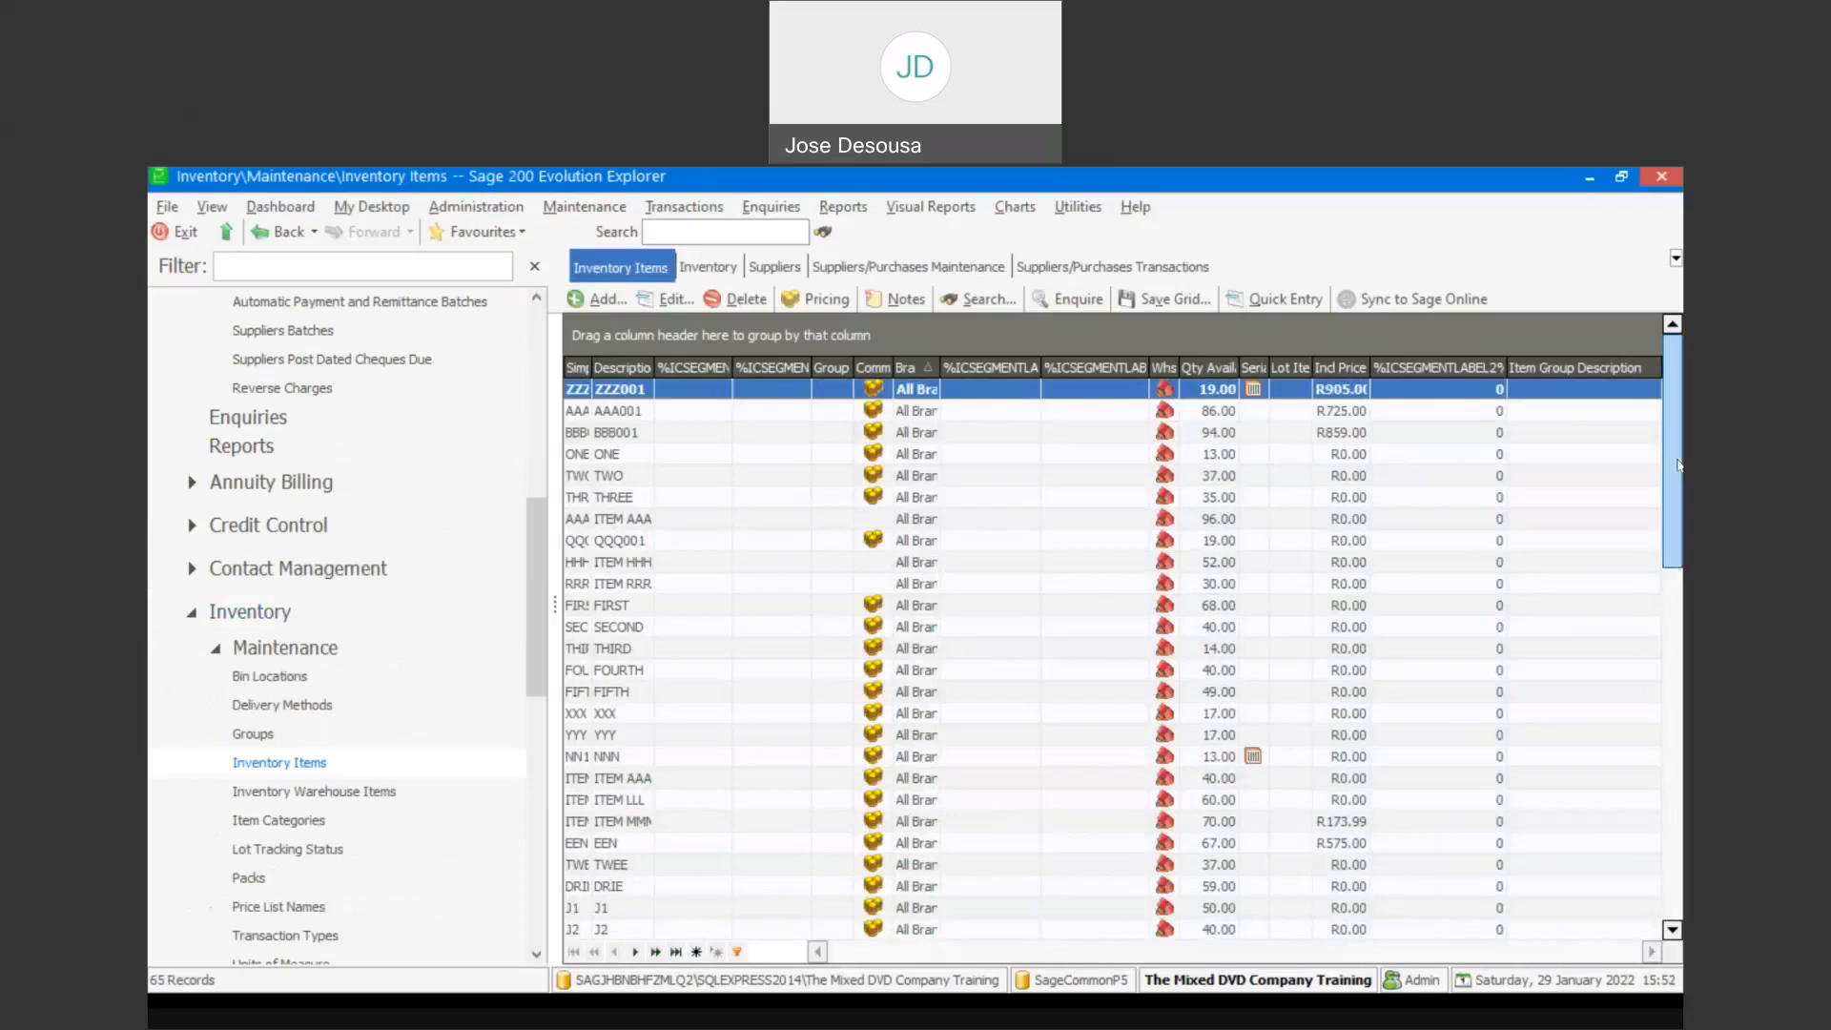
pyautogui.scroll(-10, 882, 818)
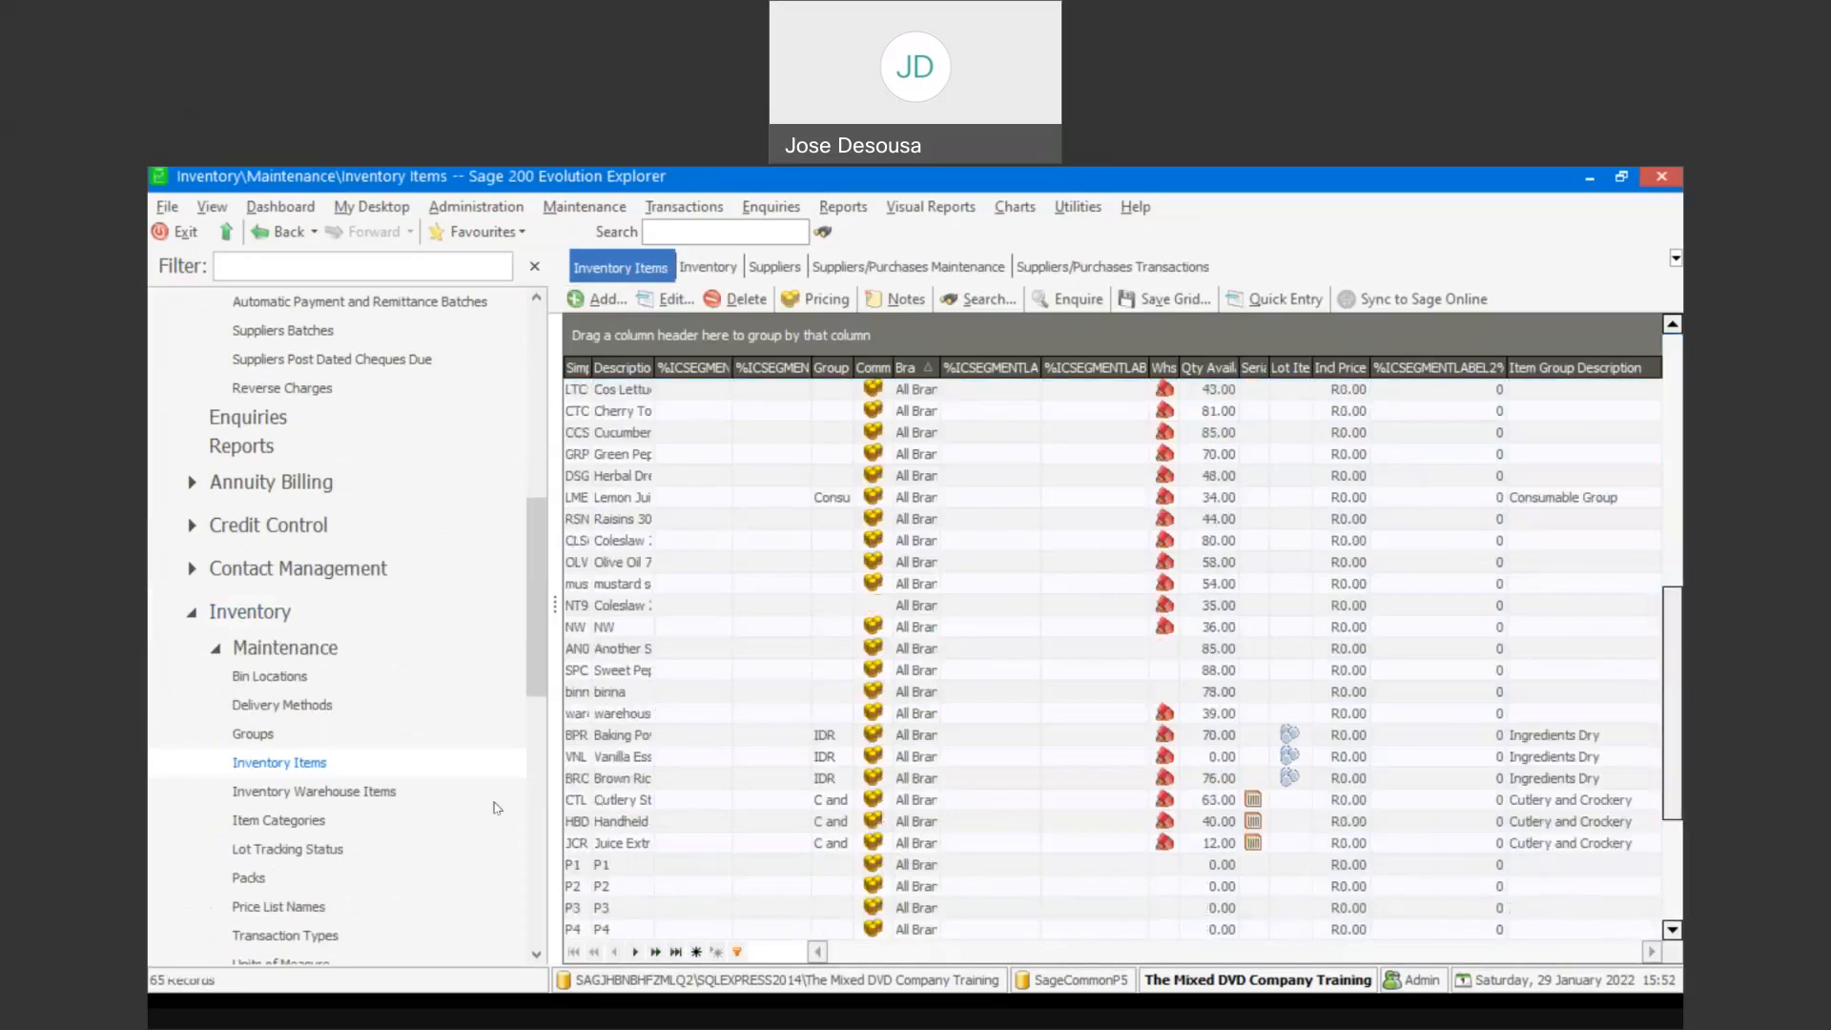
pyautogui.click(631, 845)
pyautogui.click(673, 302)
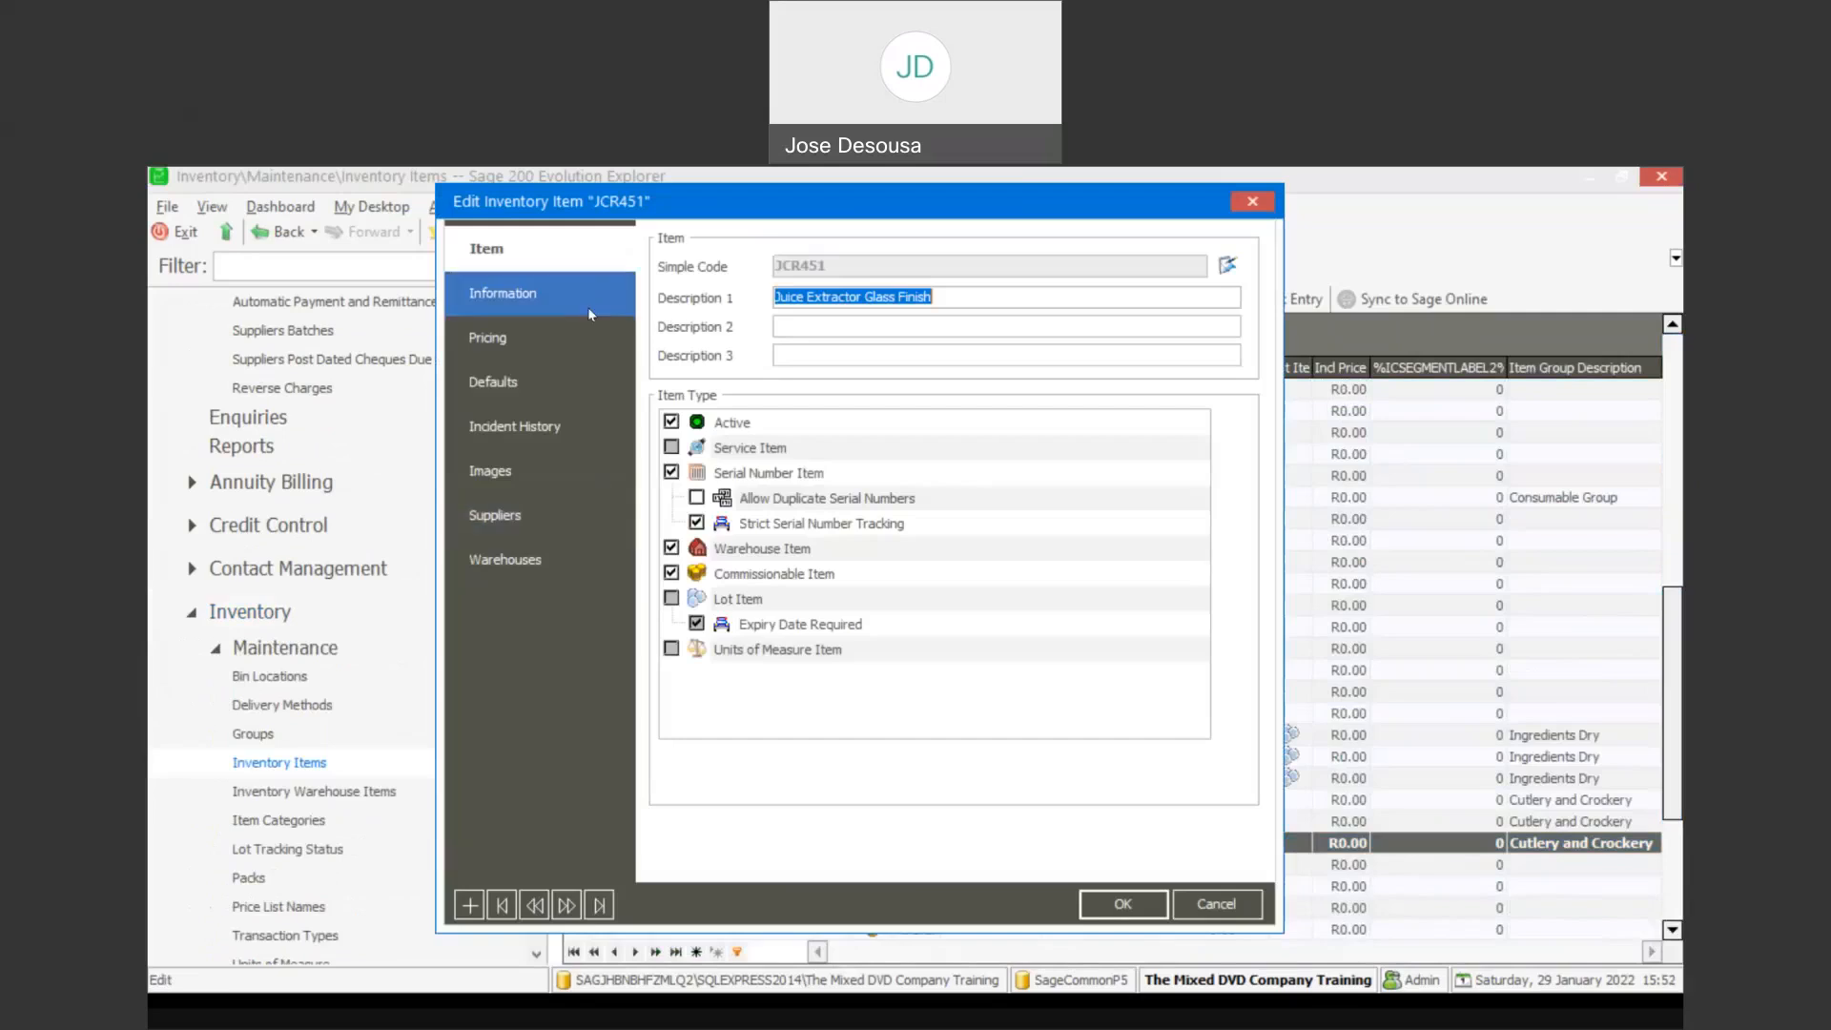
# Link Stationery Studio as a supplier of the juice extractor item
pyautogui.click(473, 515)
pyautogui.click(797, 846)
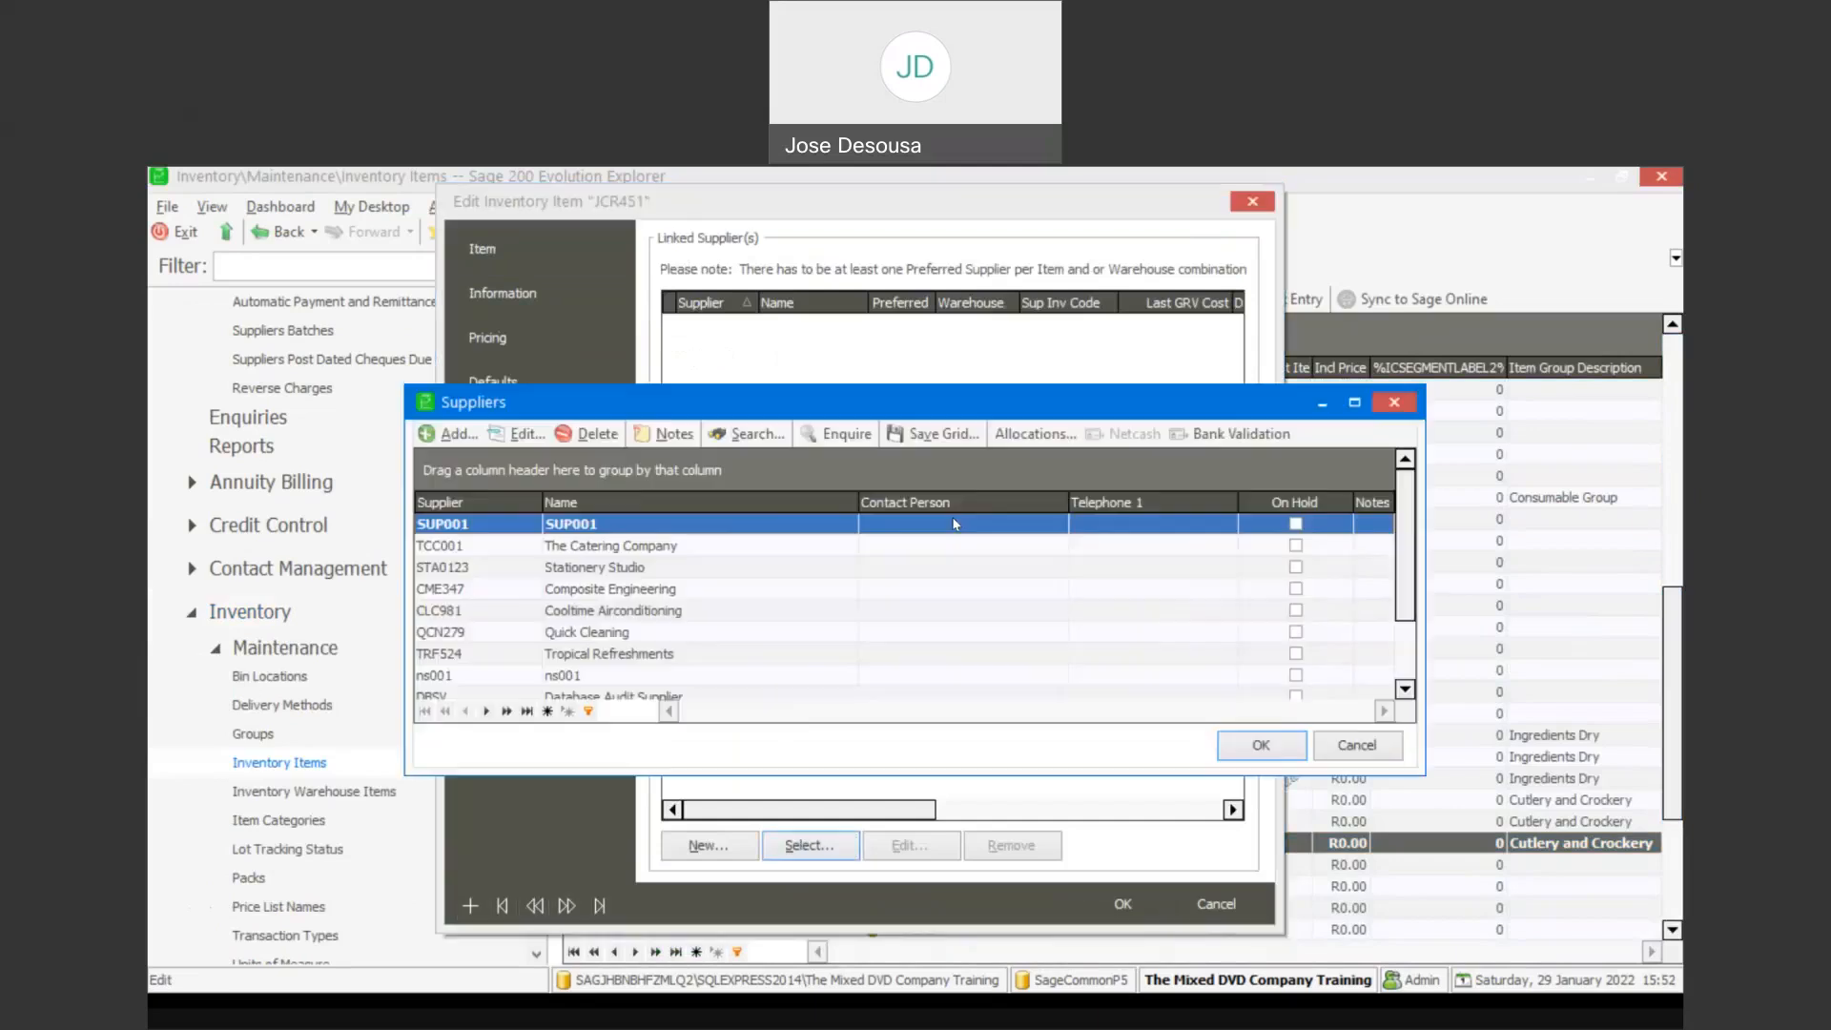
pyautogui.click(681, 570)
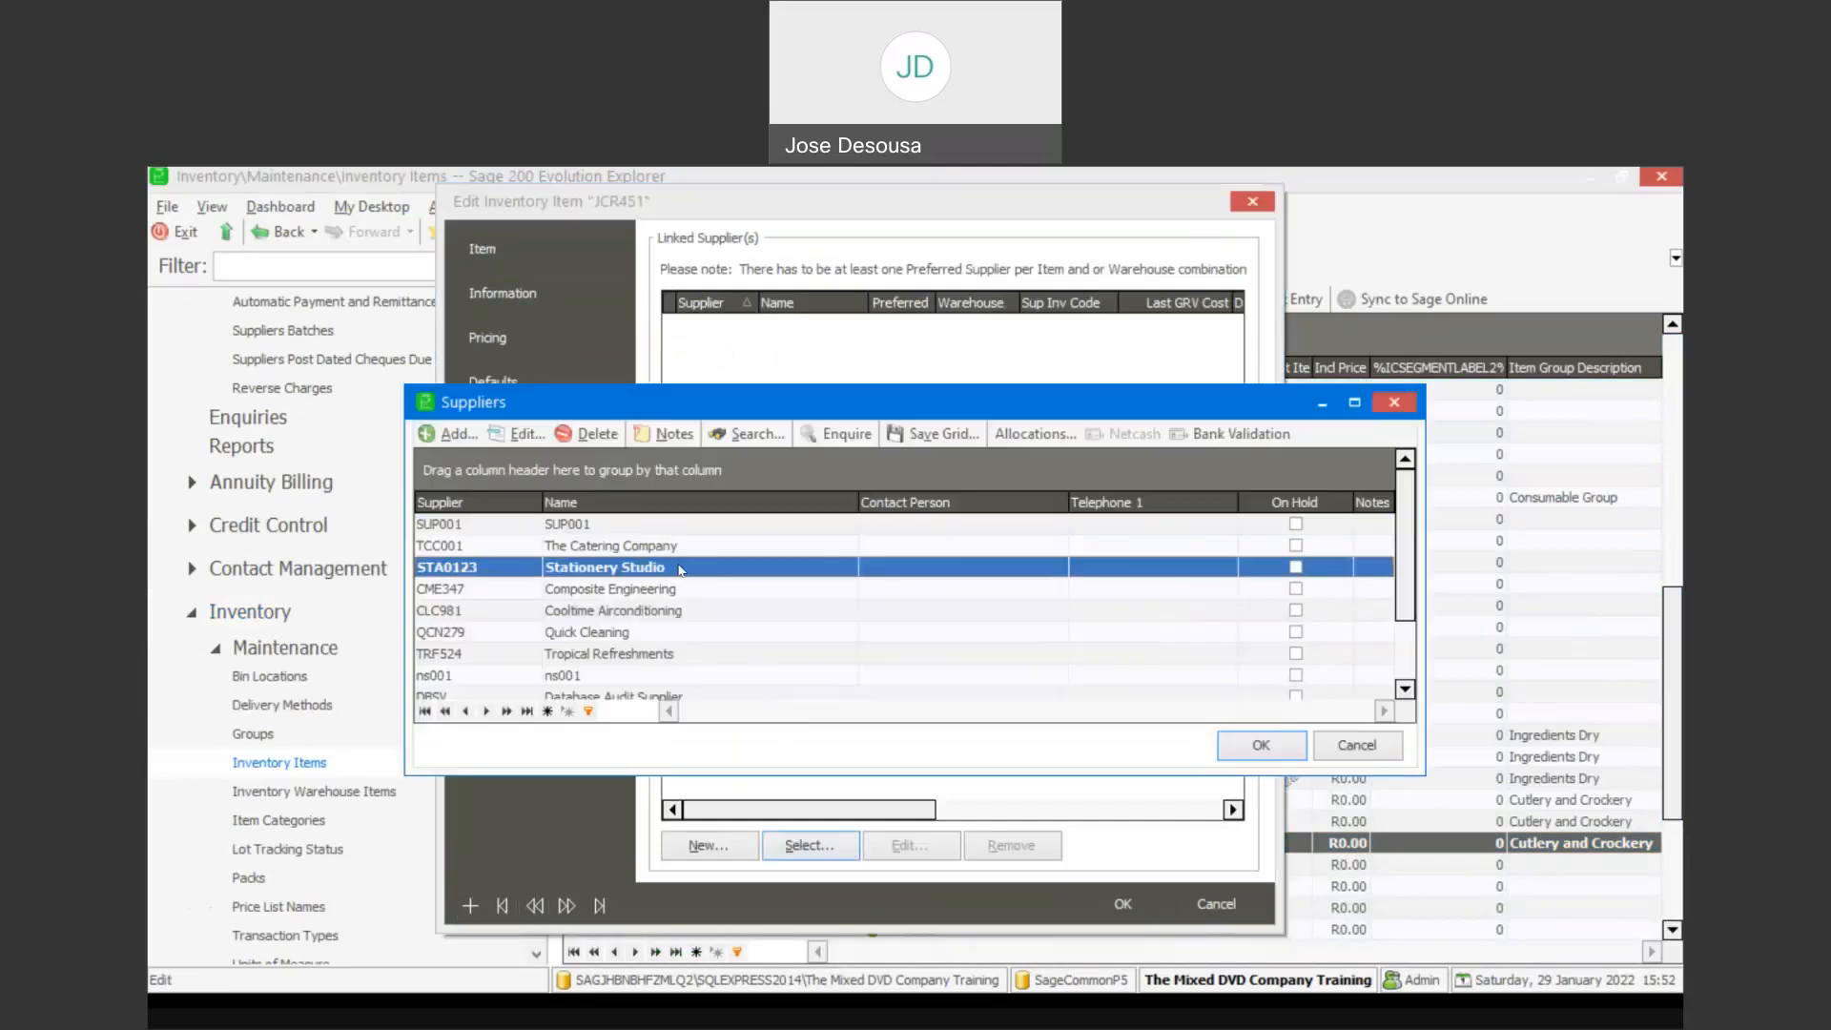
pyautogui.click(1228, 759)
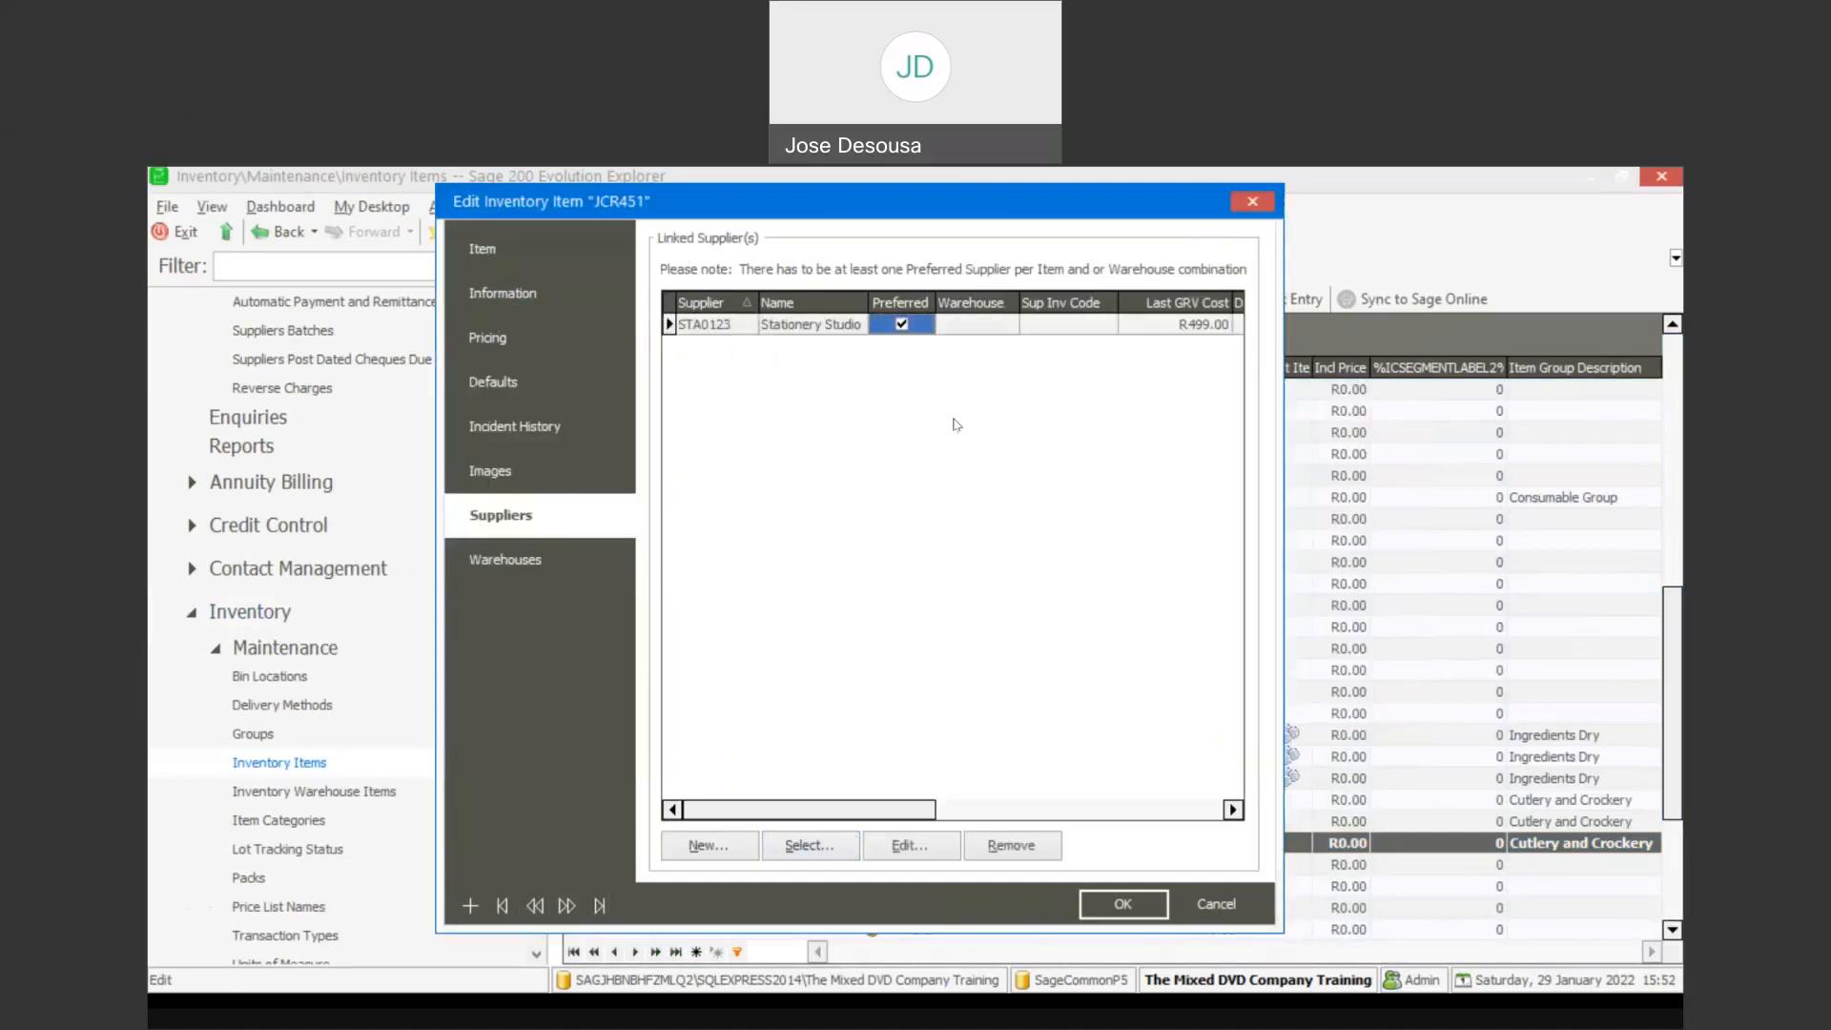
# Link Tropical Refreshments as a second supplier of the juice extractor item and save the item
pyautogui.click(836, 847)
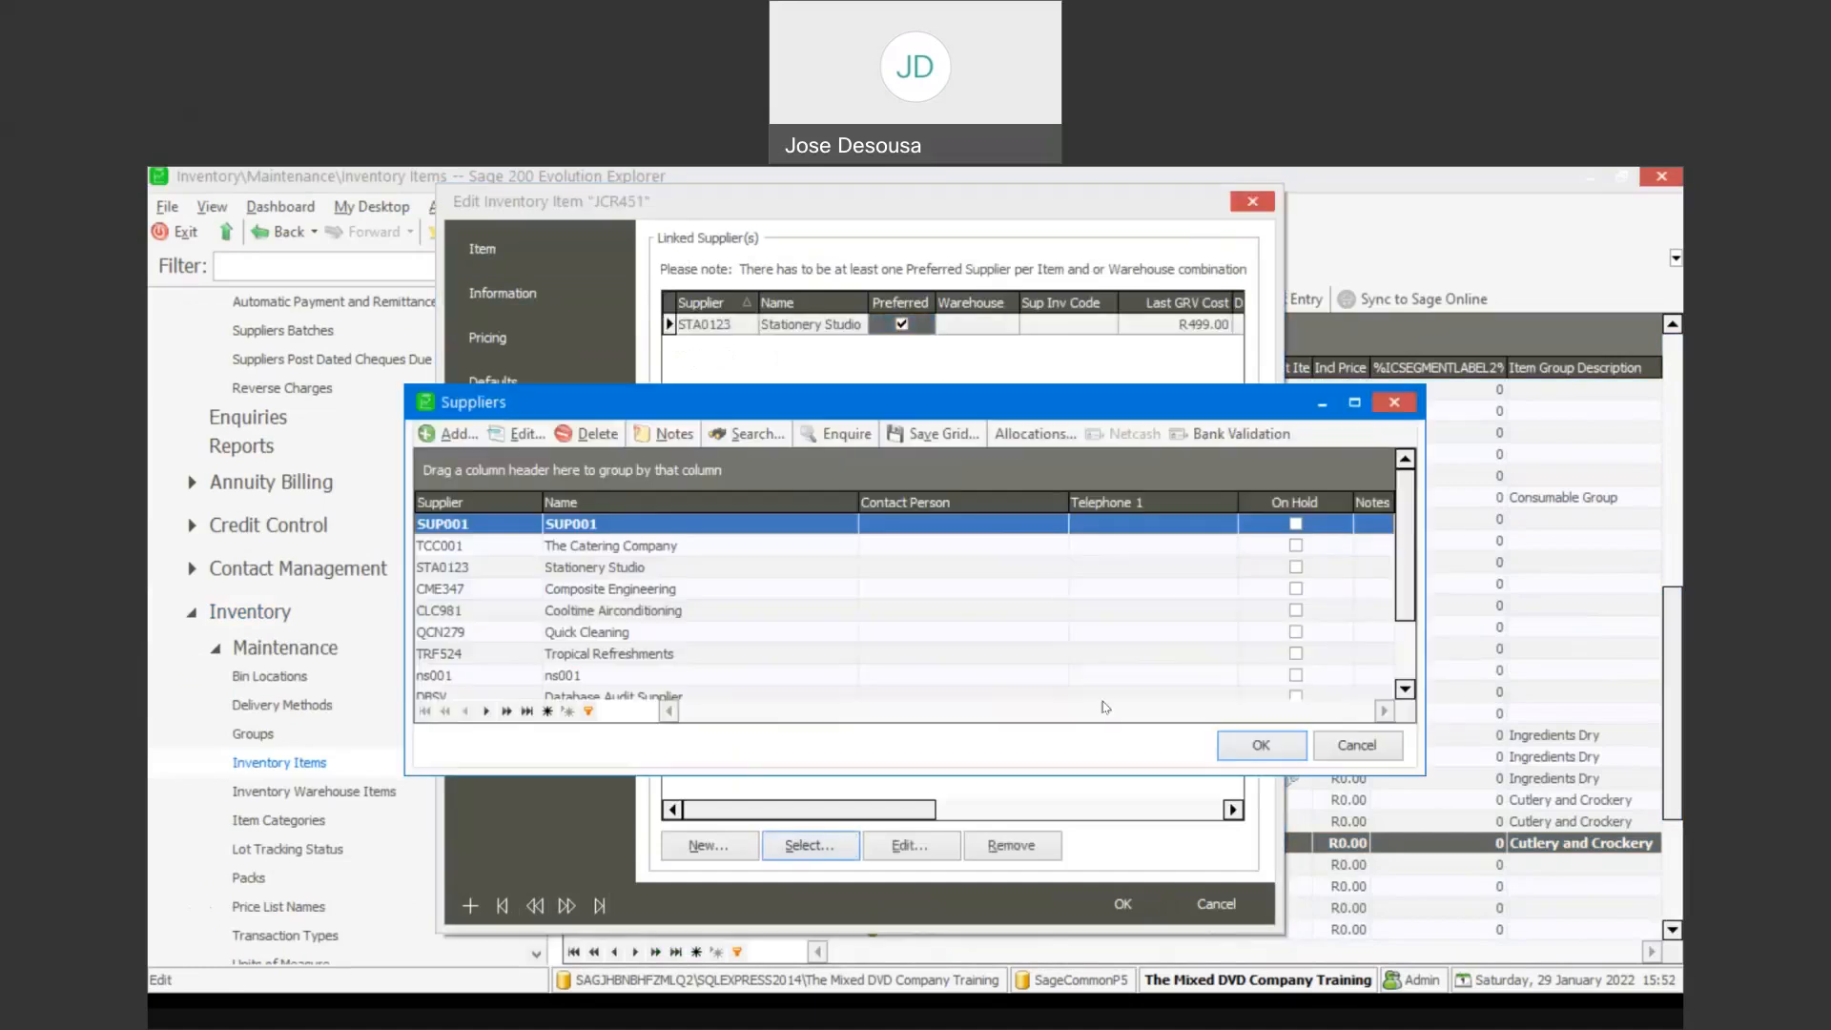
pyautogui.click(626, 656)
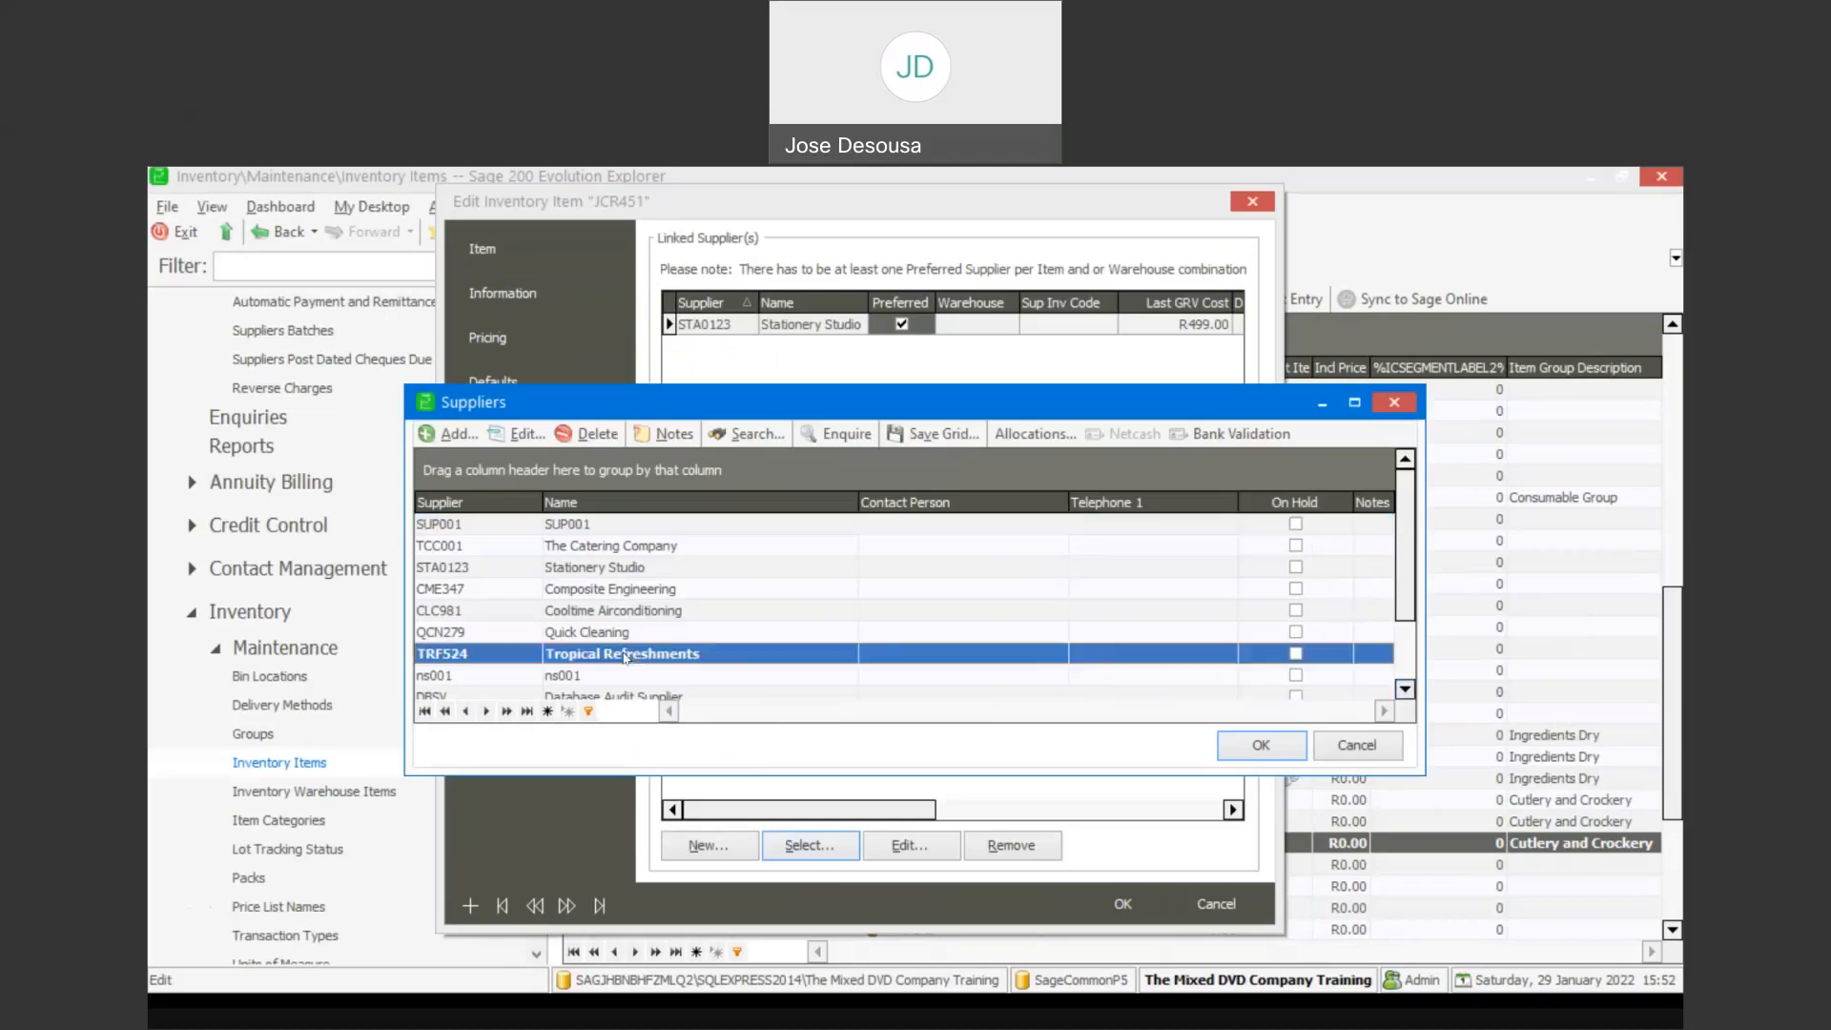
pyautogui.click(1237, 753)
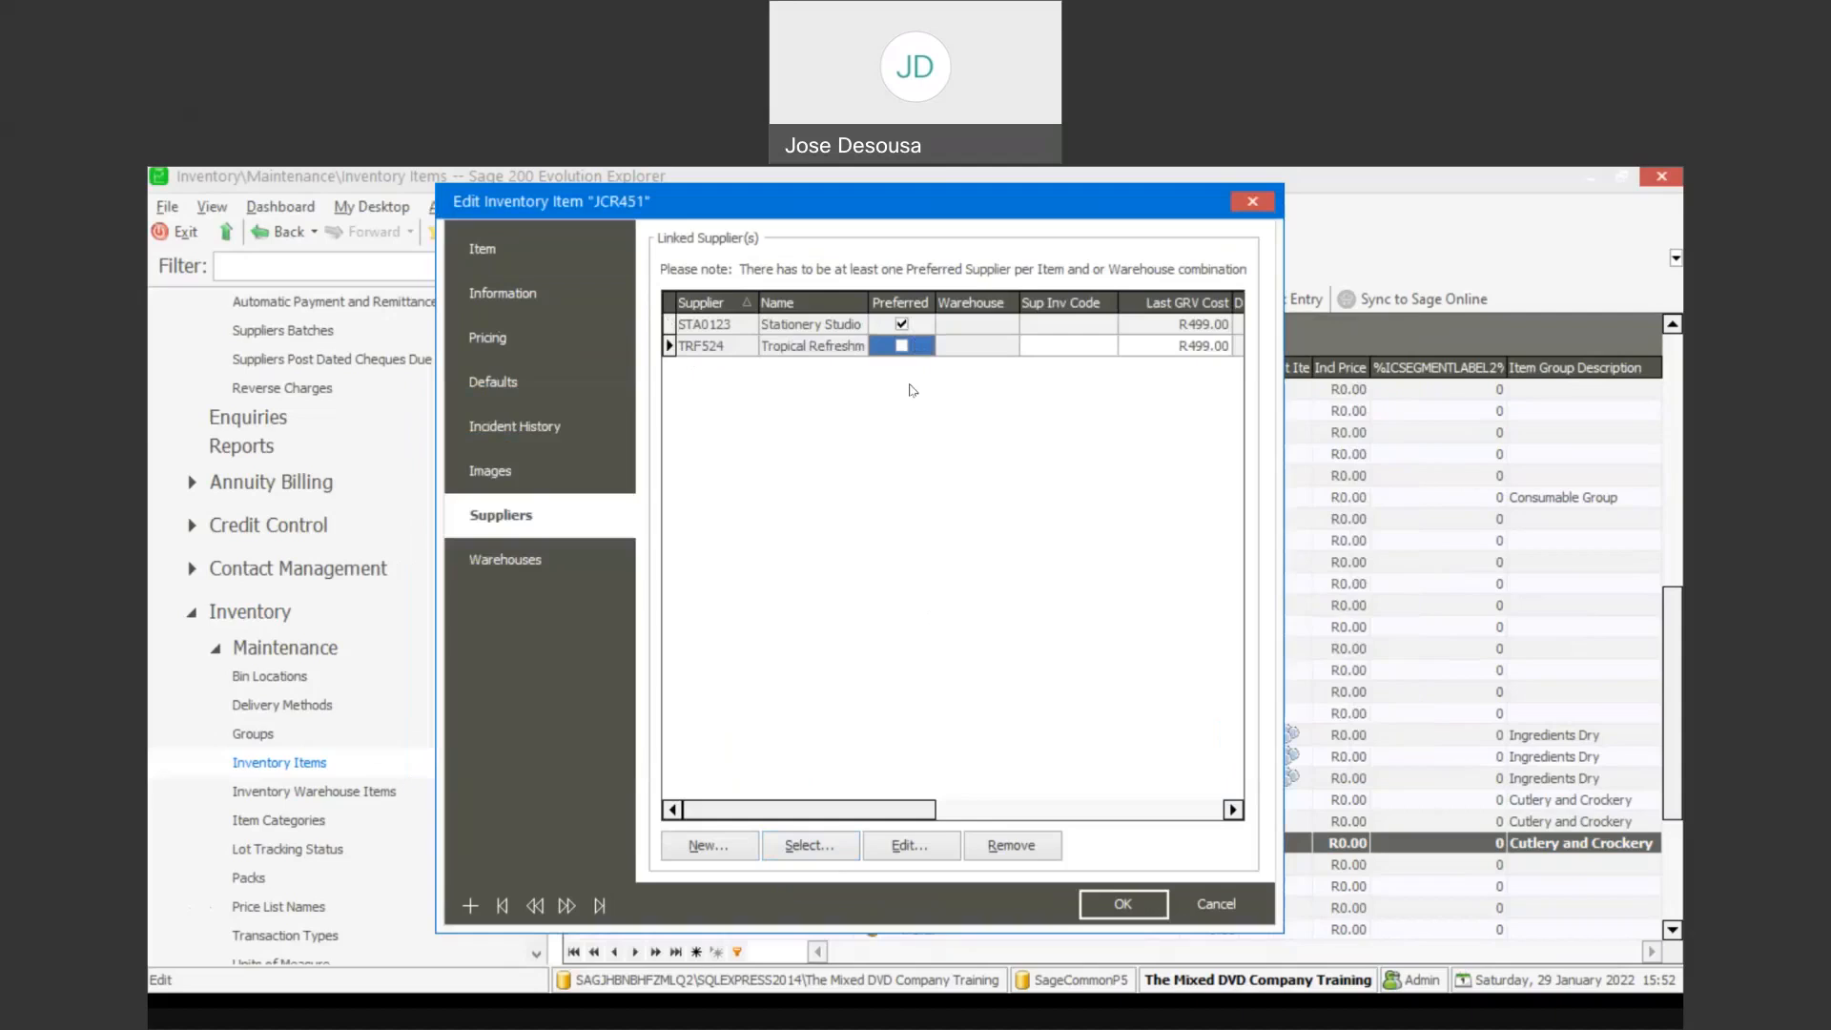
pyautogui.click(903, 347)
pyautogui.click(1109, 894)
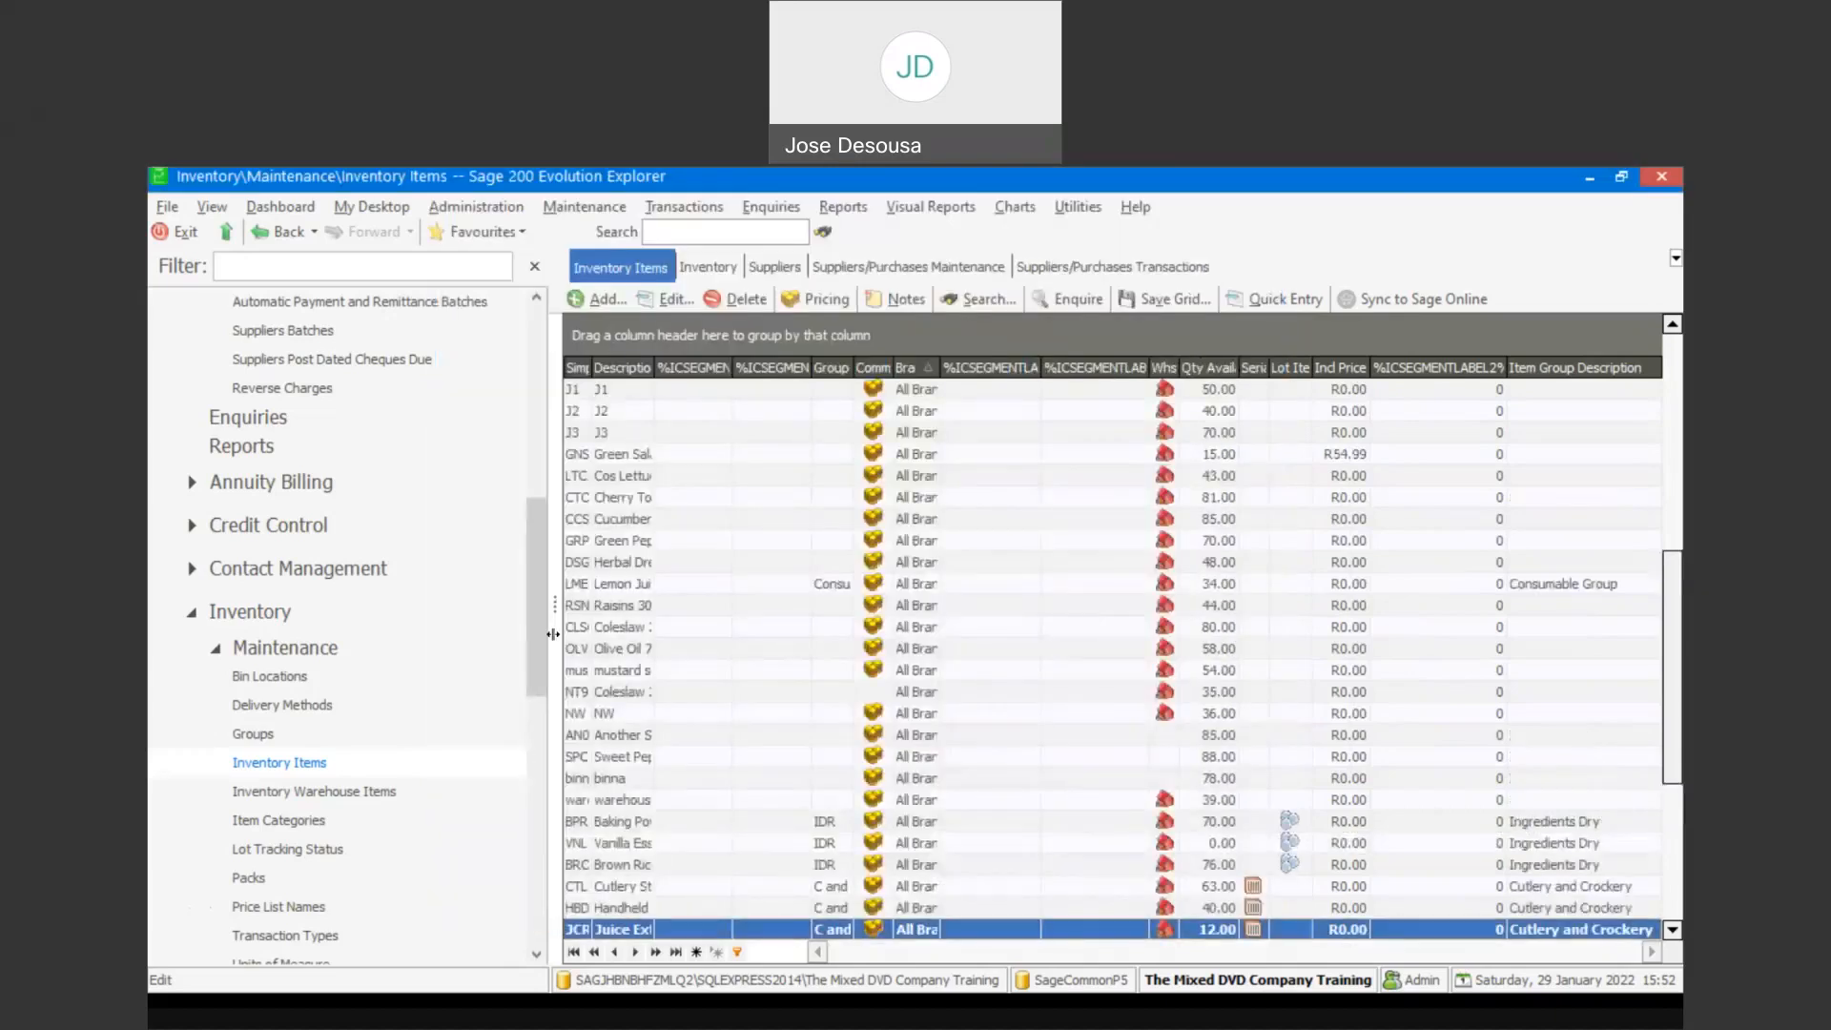
# Review the Goods Received Vouchers settings in the Inventory Defaults, checking the numbering, transaction and importation split options
pyautogui.moveTo(541, 609); pyautogui.dragTo(541, 670)
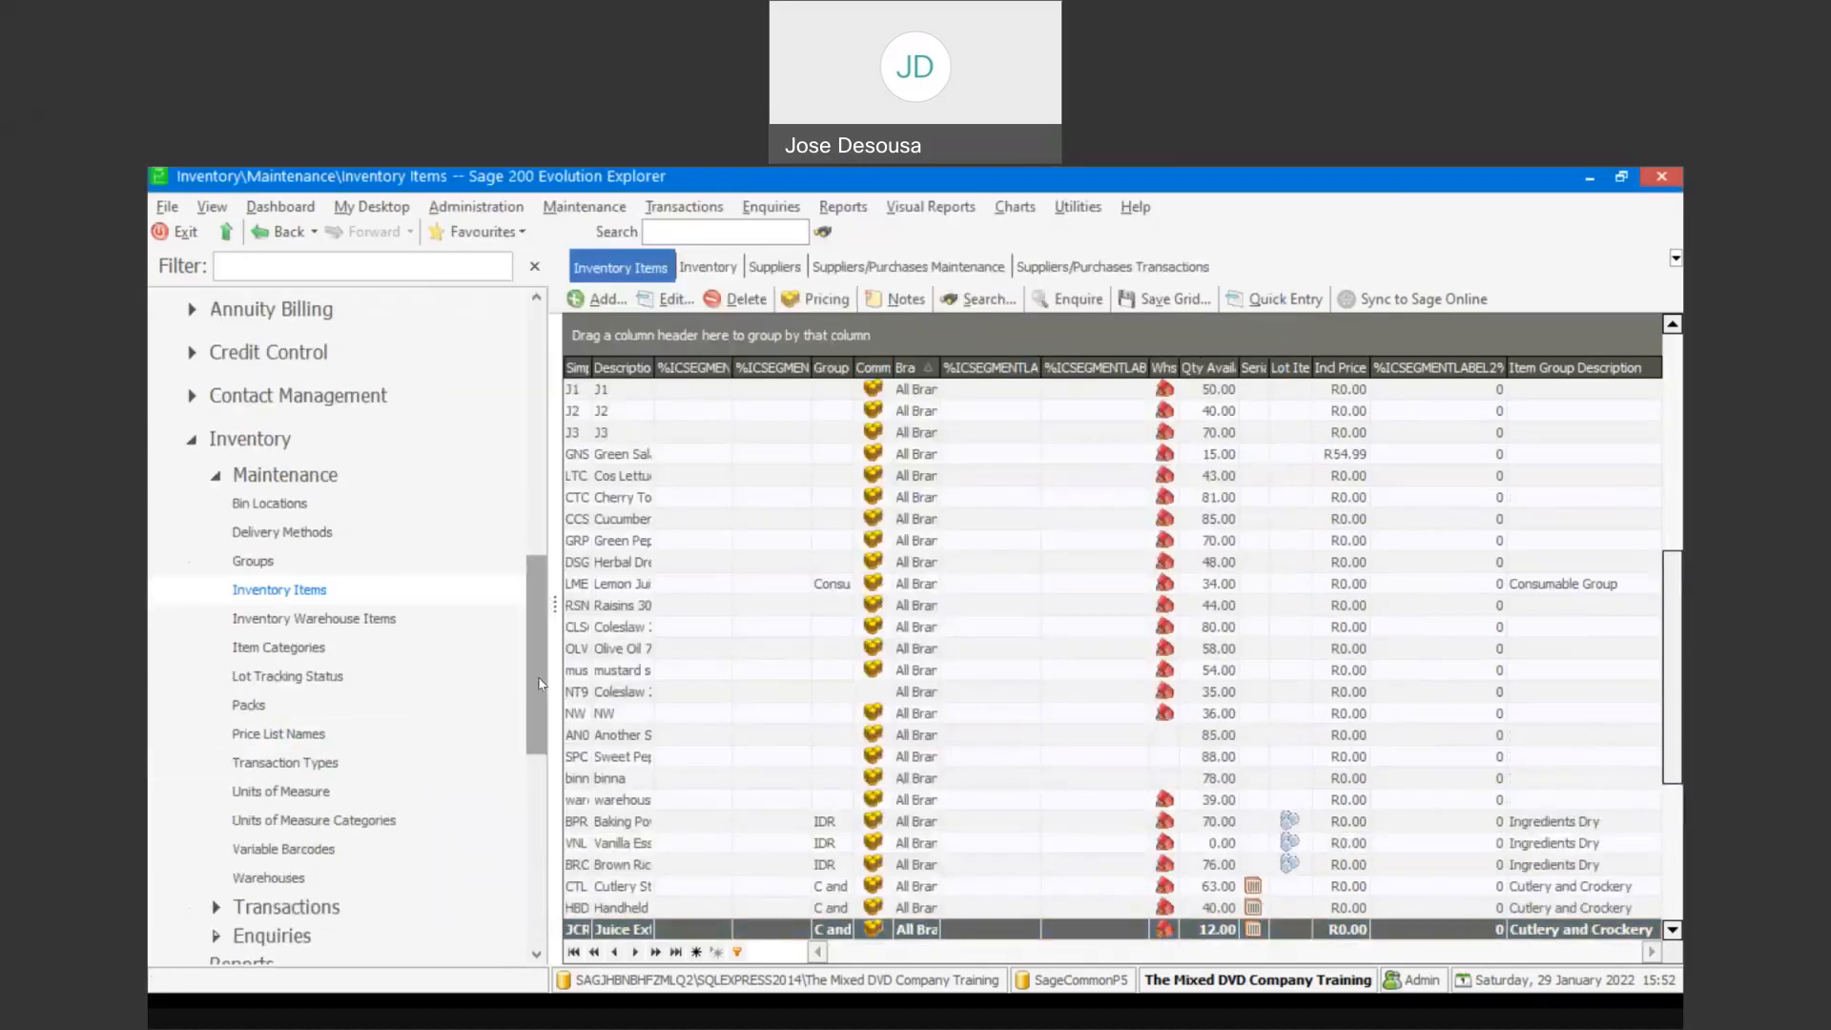
pyautogui.click(373, 475)
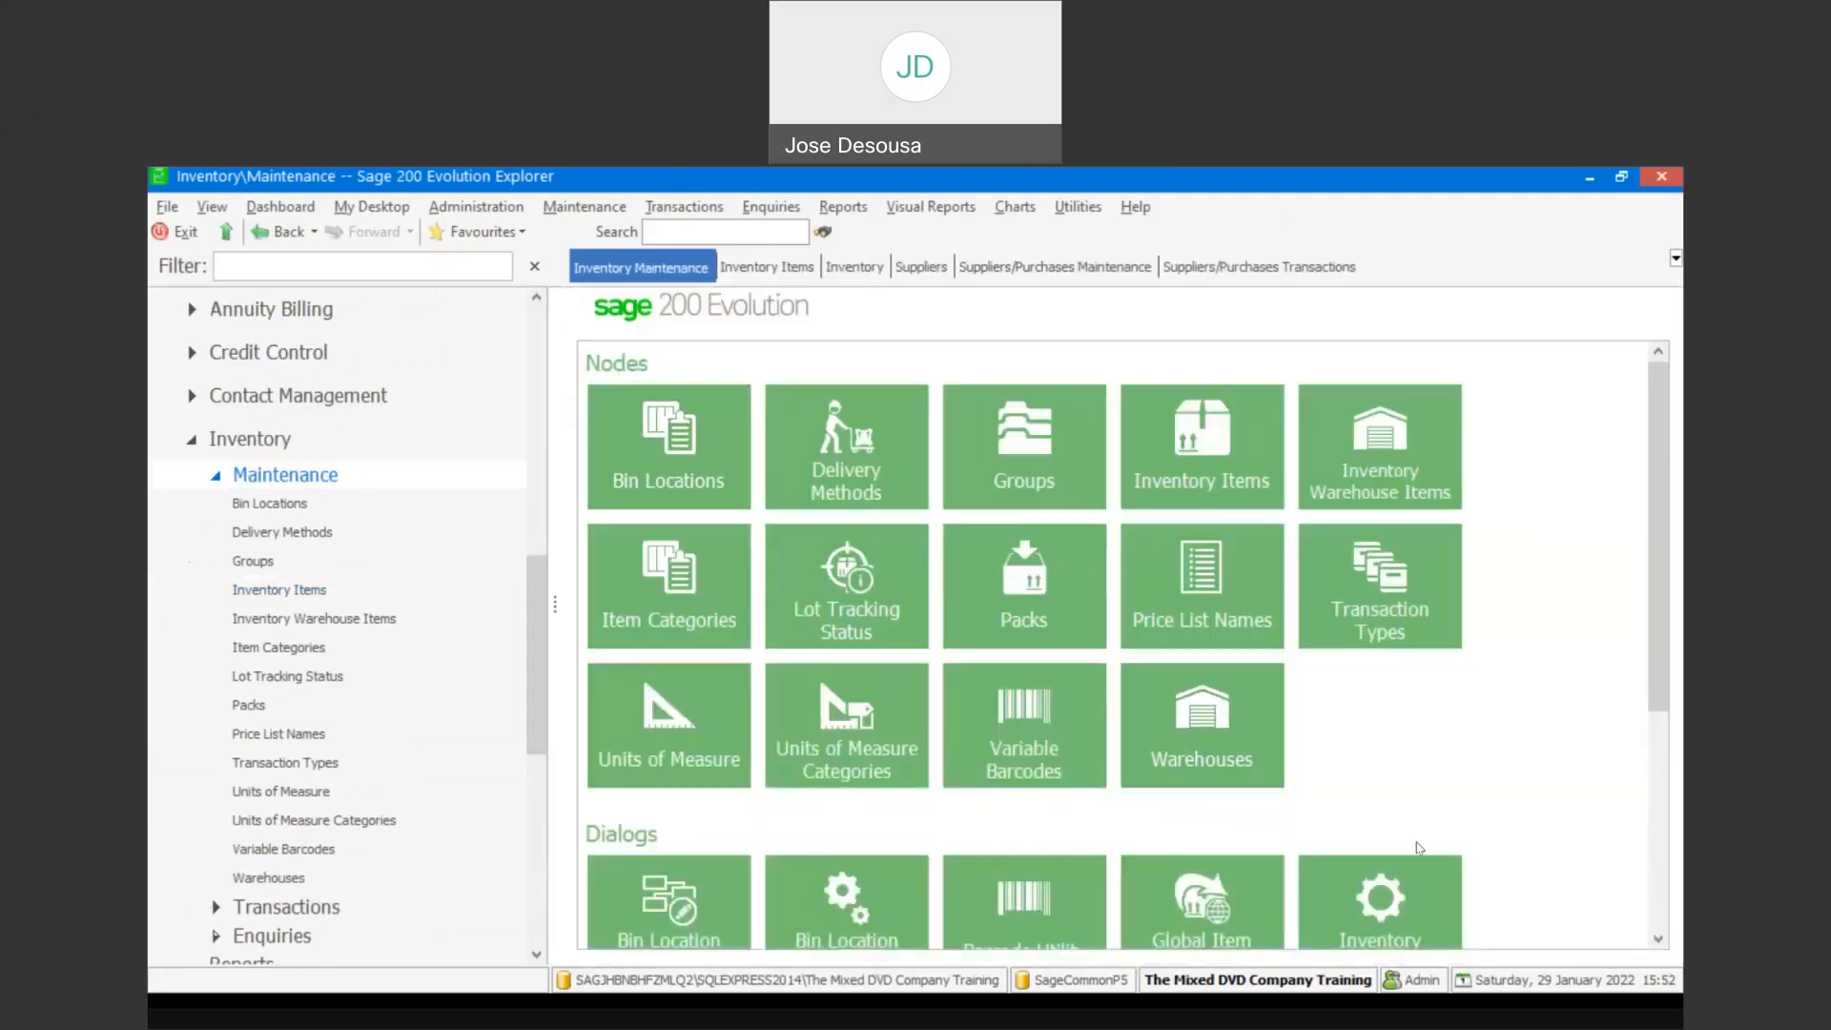
pyautogui.scroll(-1, 1418, 848)
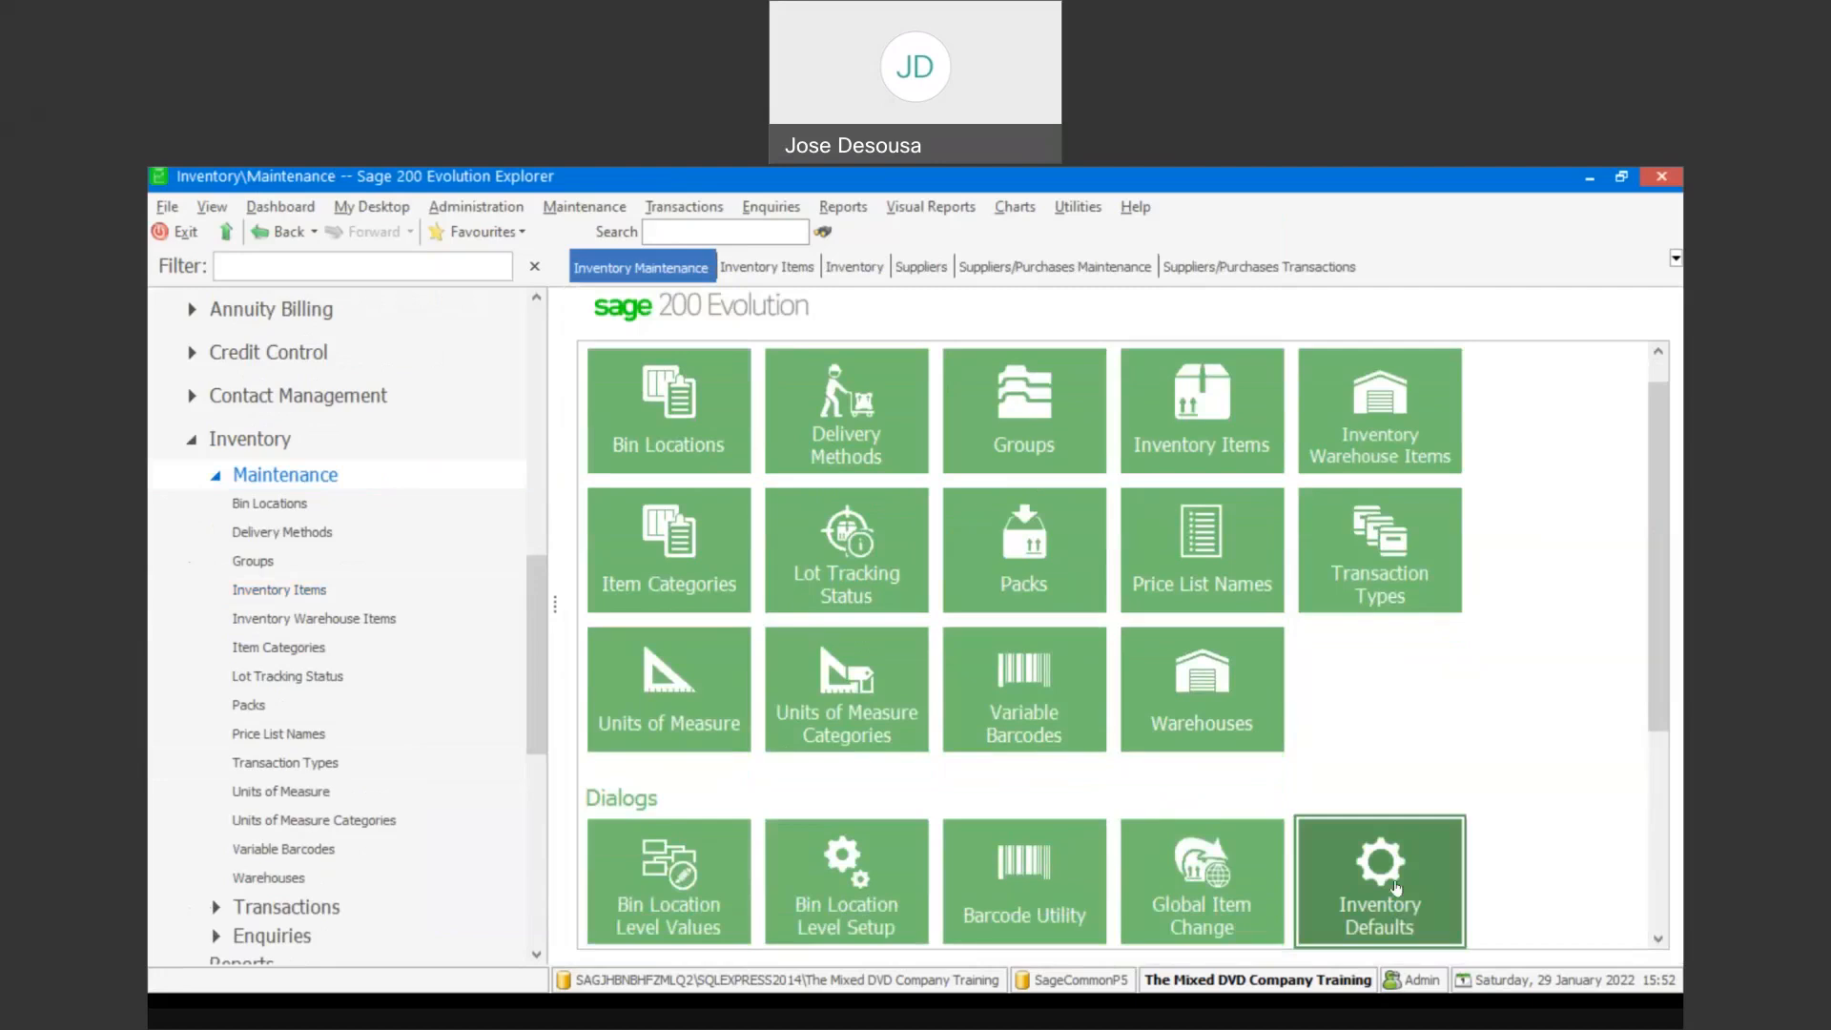
pyautogui.click(1396, 887)
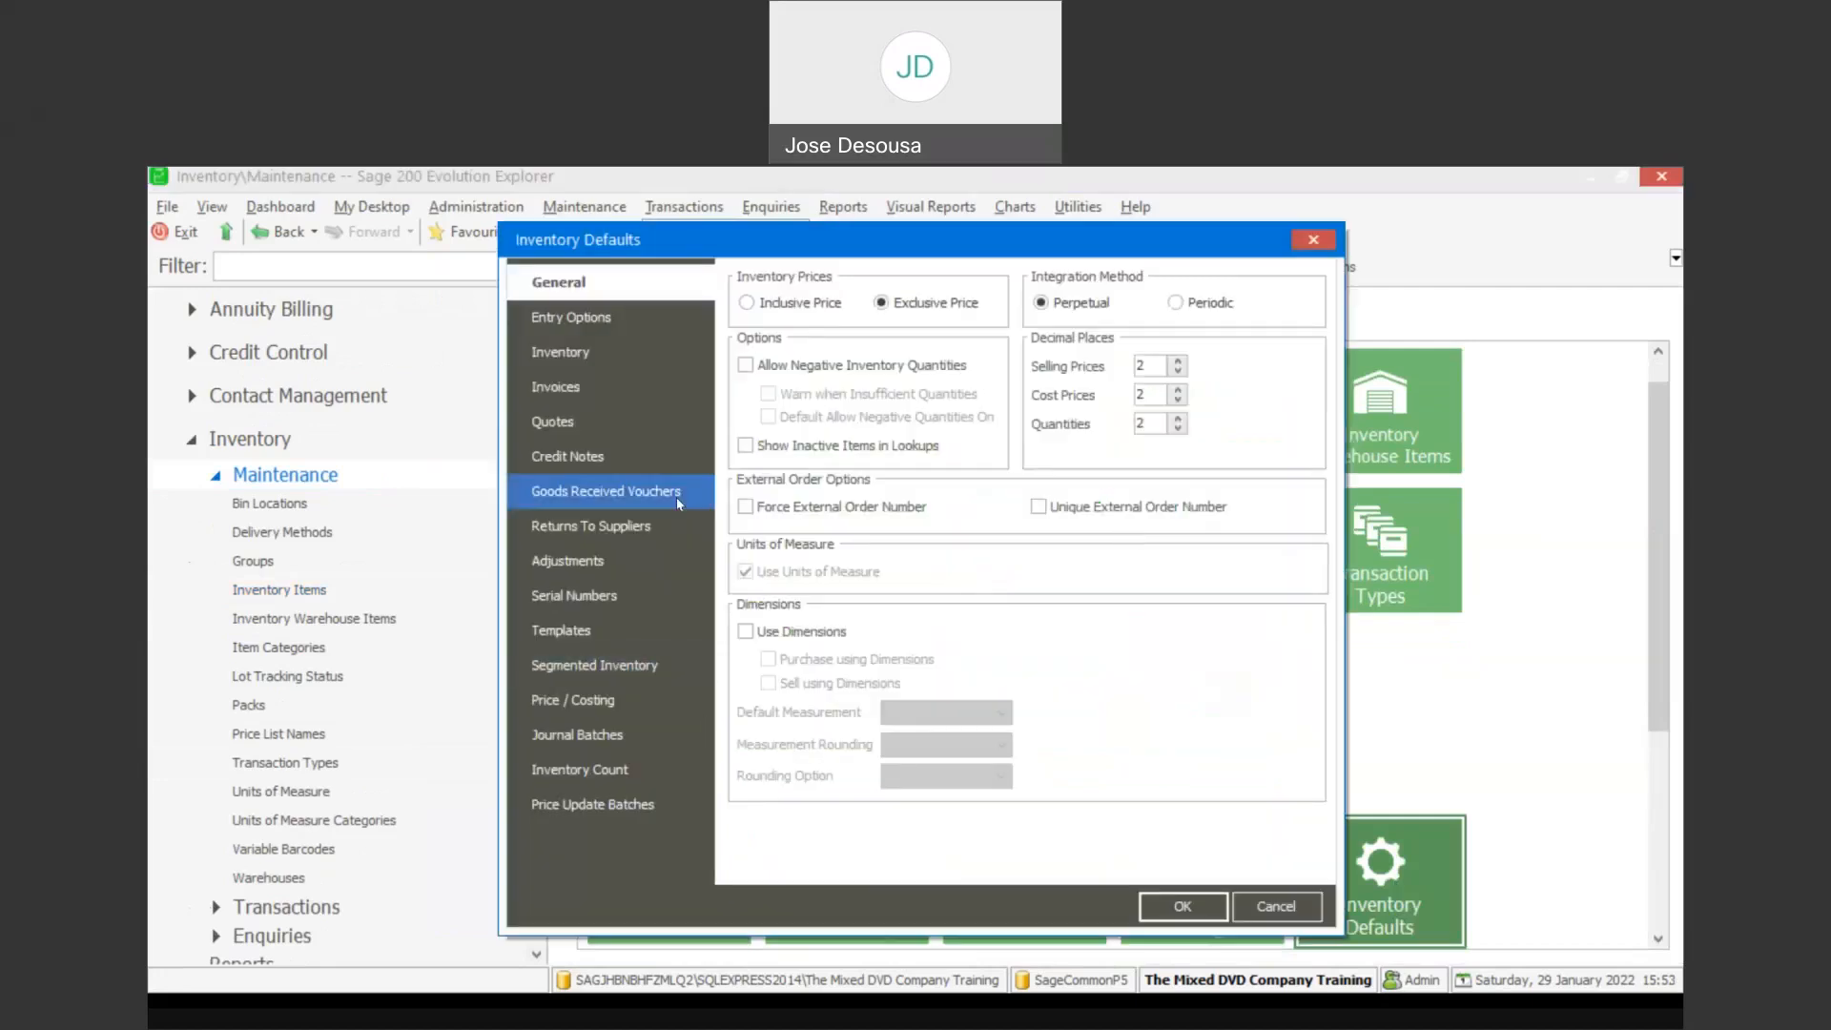
pyautogui.click(678, 496)
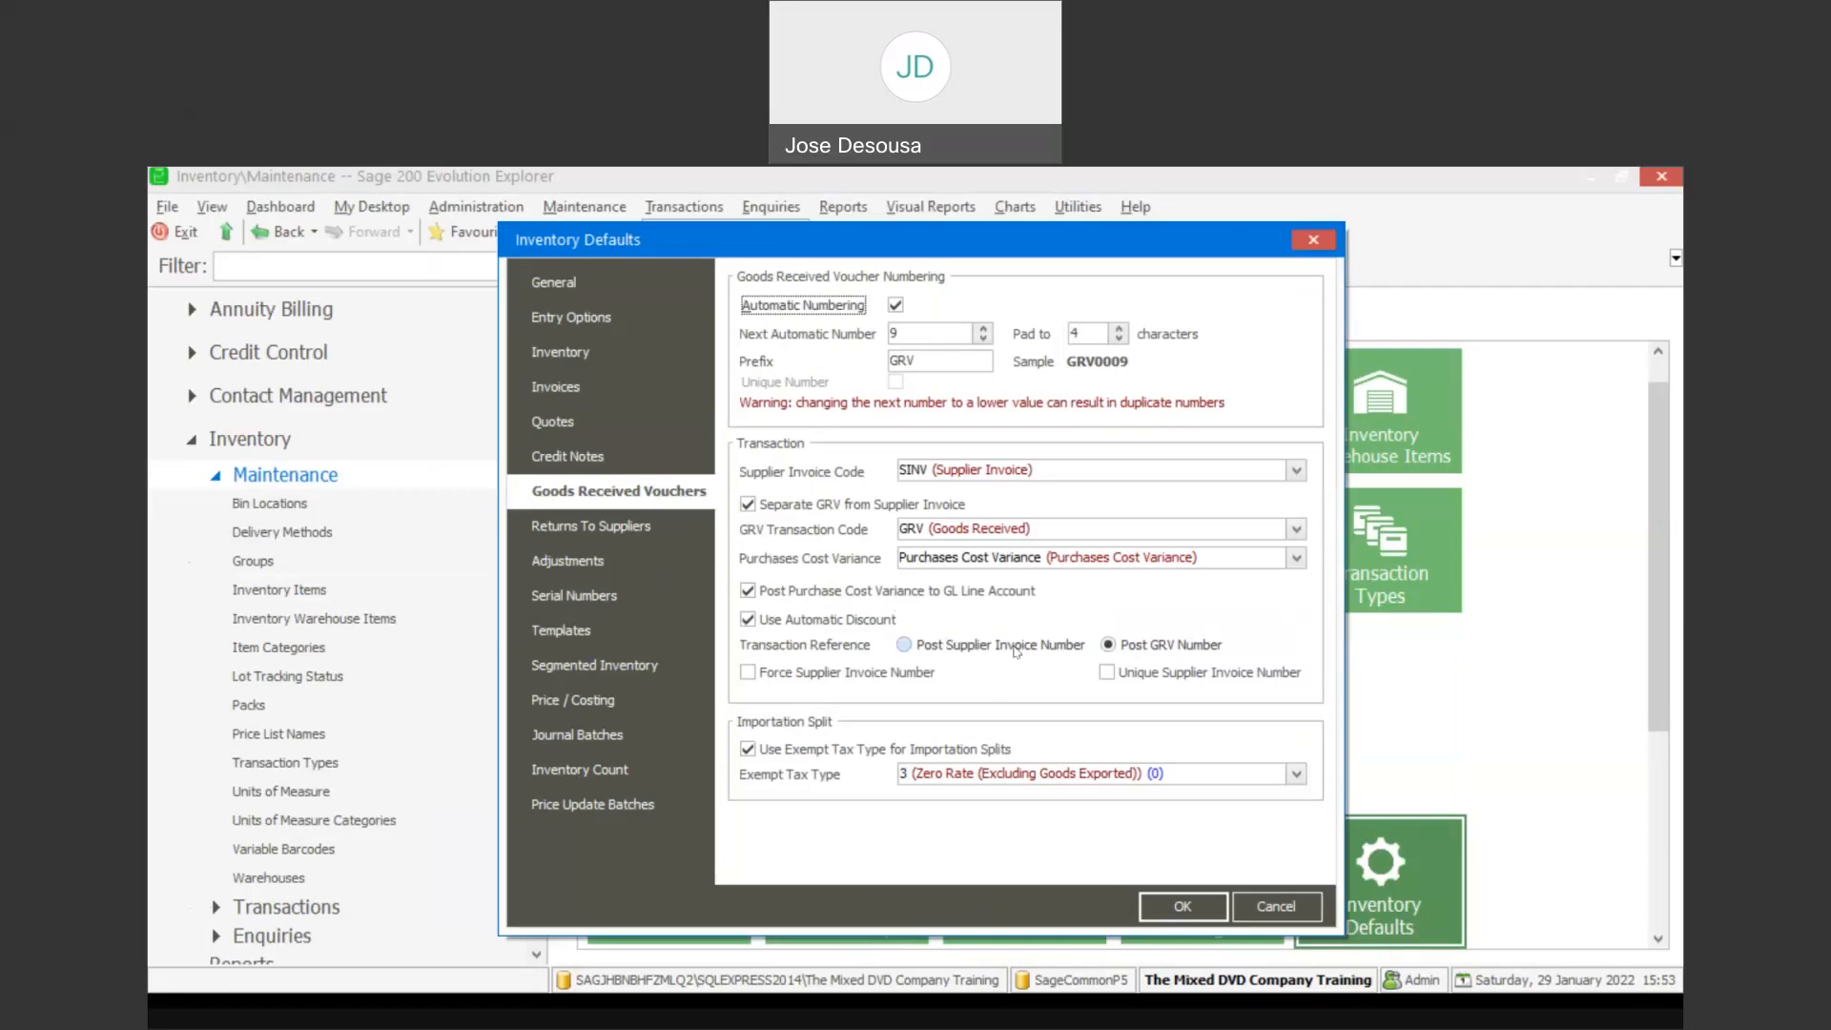
pyautogui.click(1179, 904)
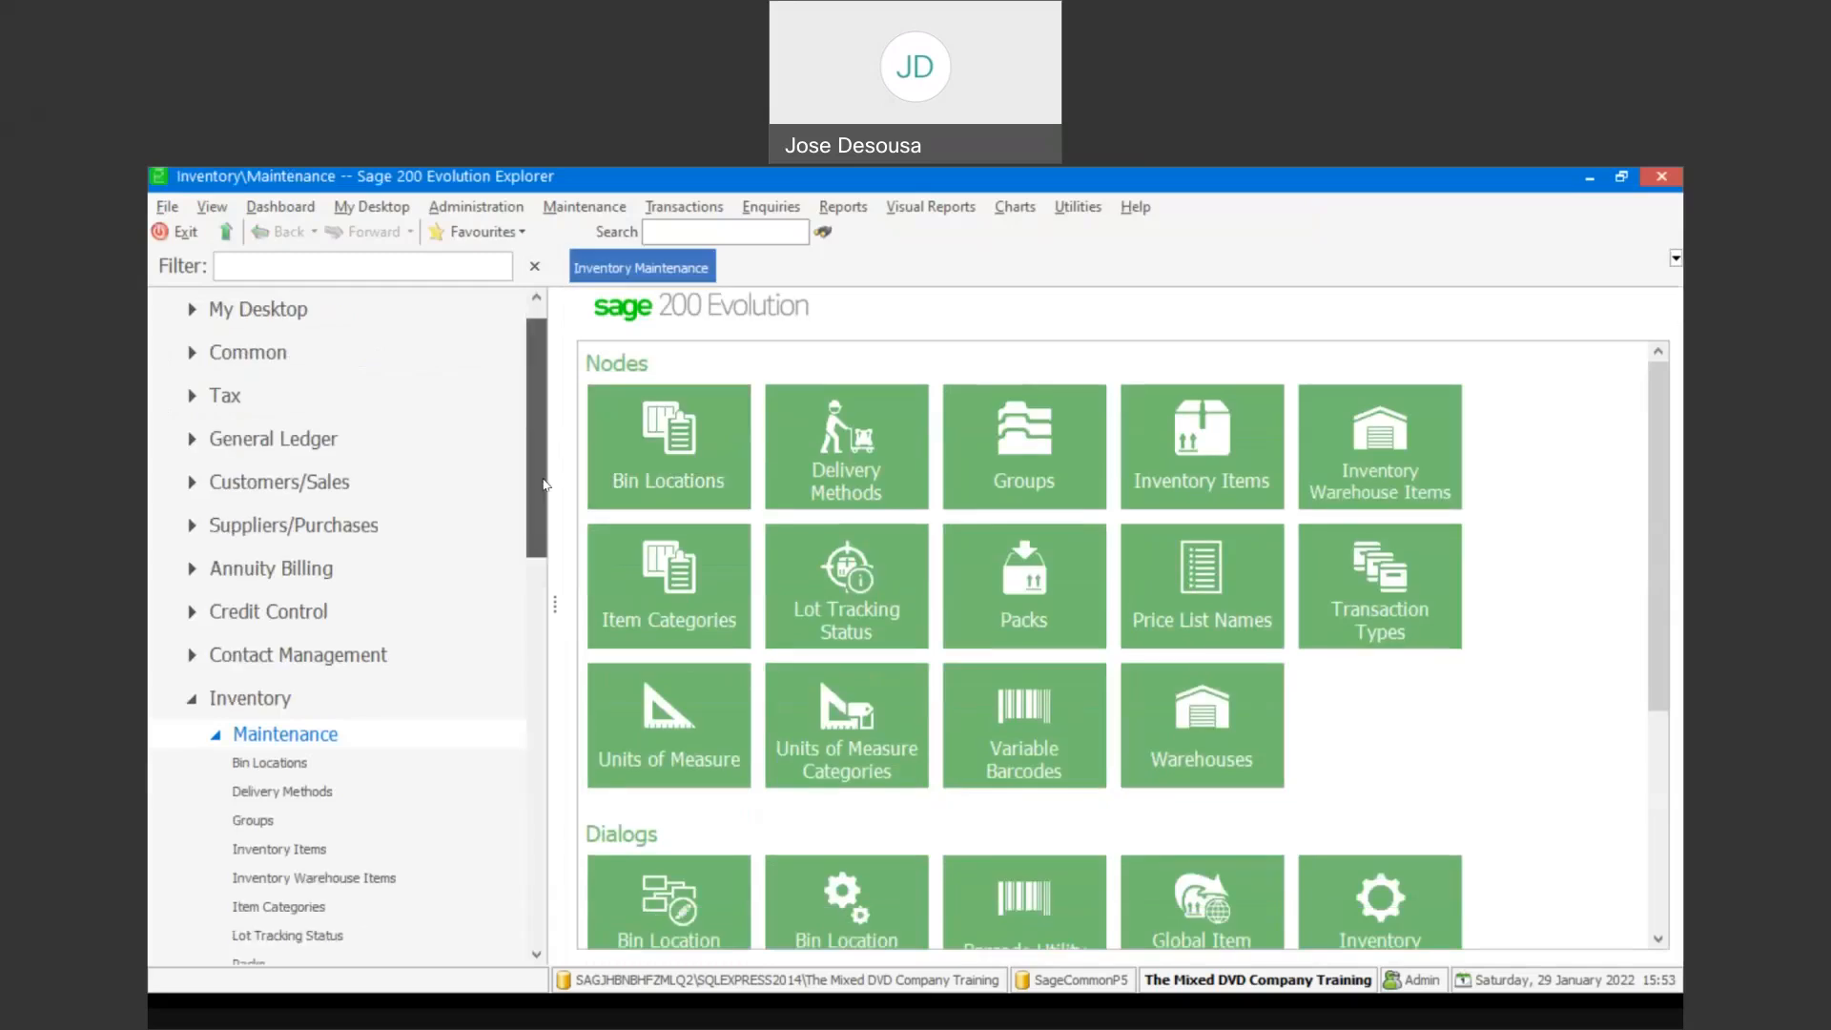
# Create a new purchase order in Order Entry with Cooltime Airconditioning as the supplier
pyautogui.moveTo(546, 485); pyautogui.dragTo(549, 772)
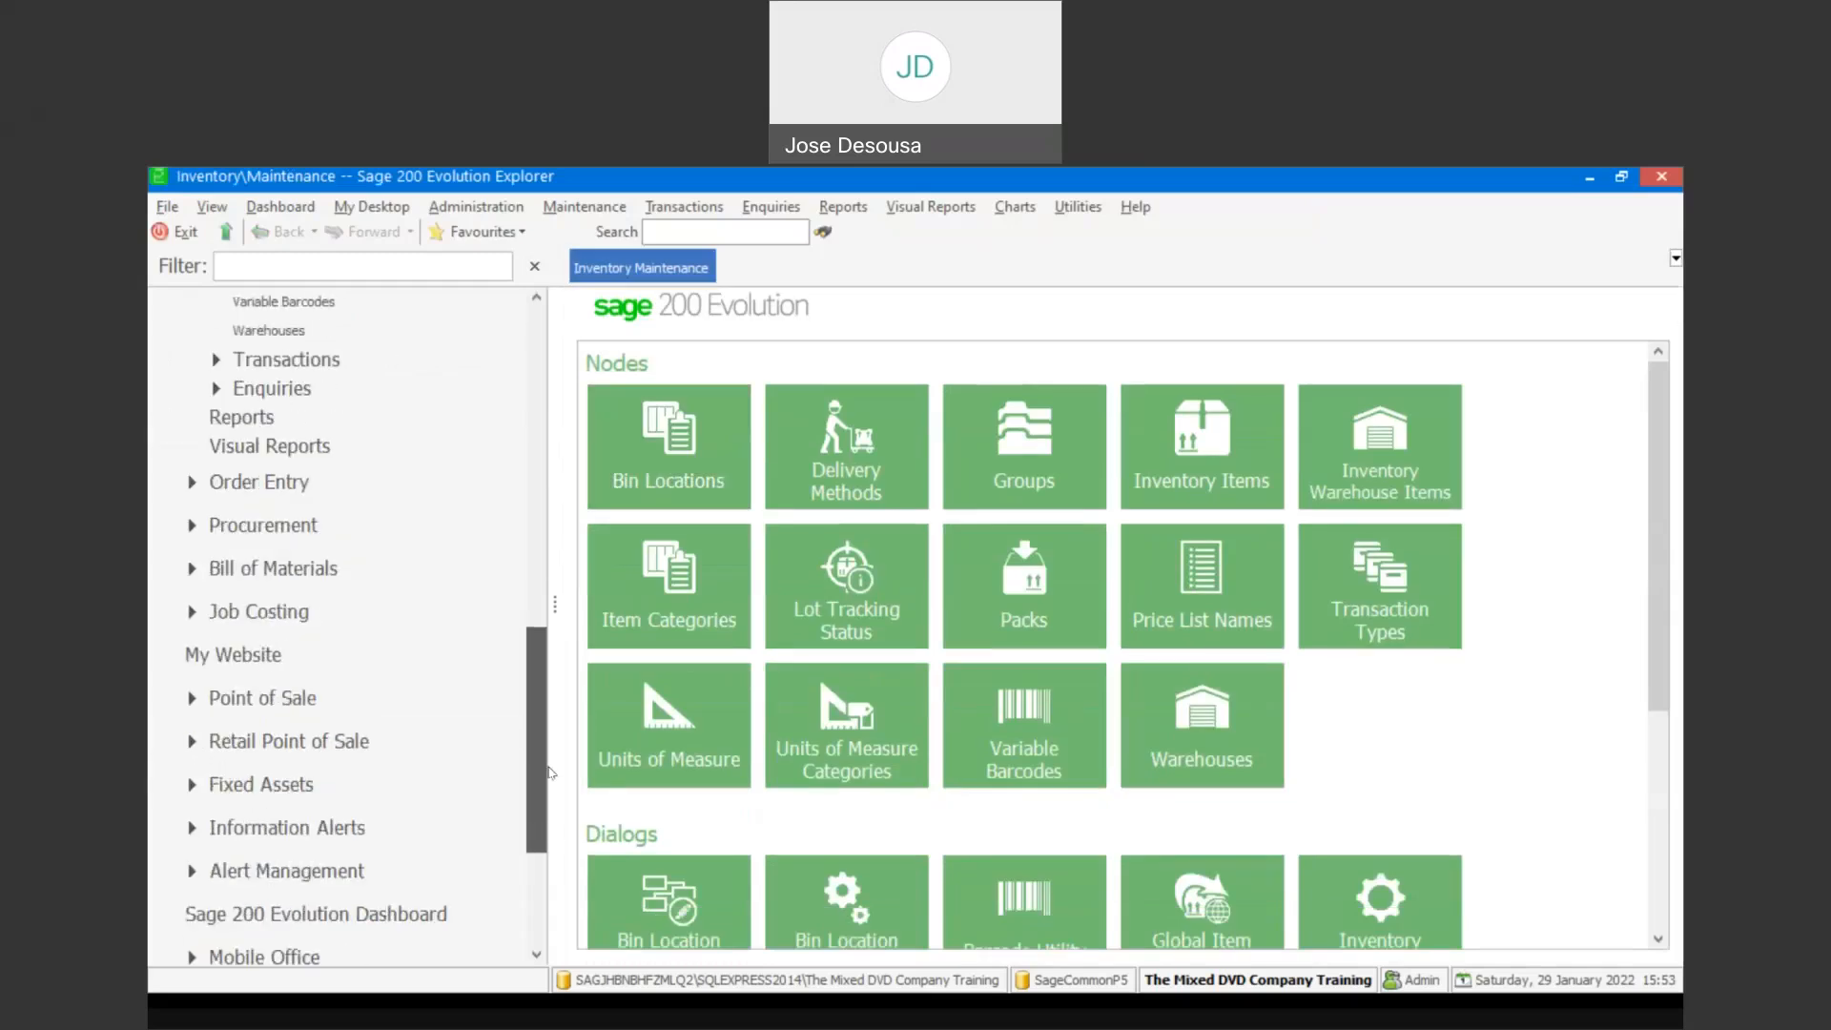
pyautogui.click(349, 484)
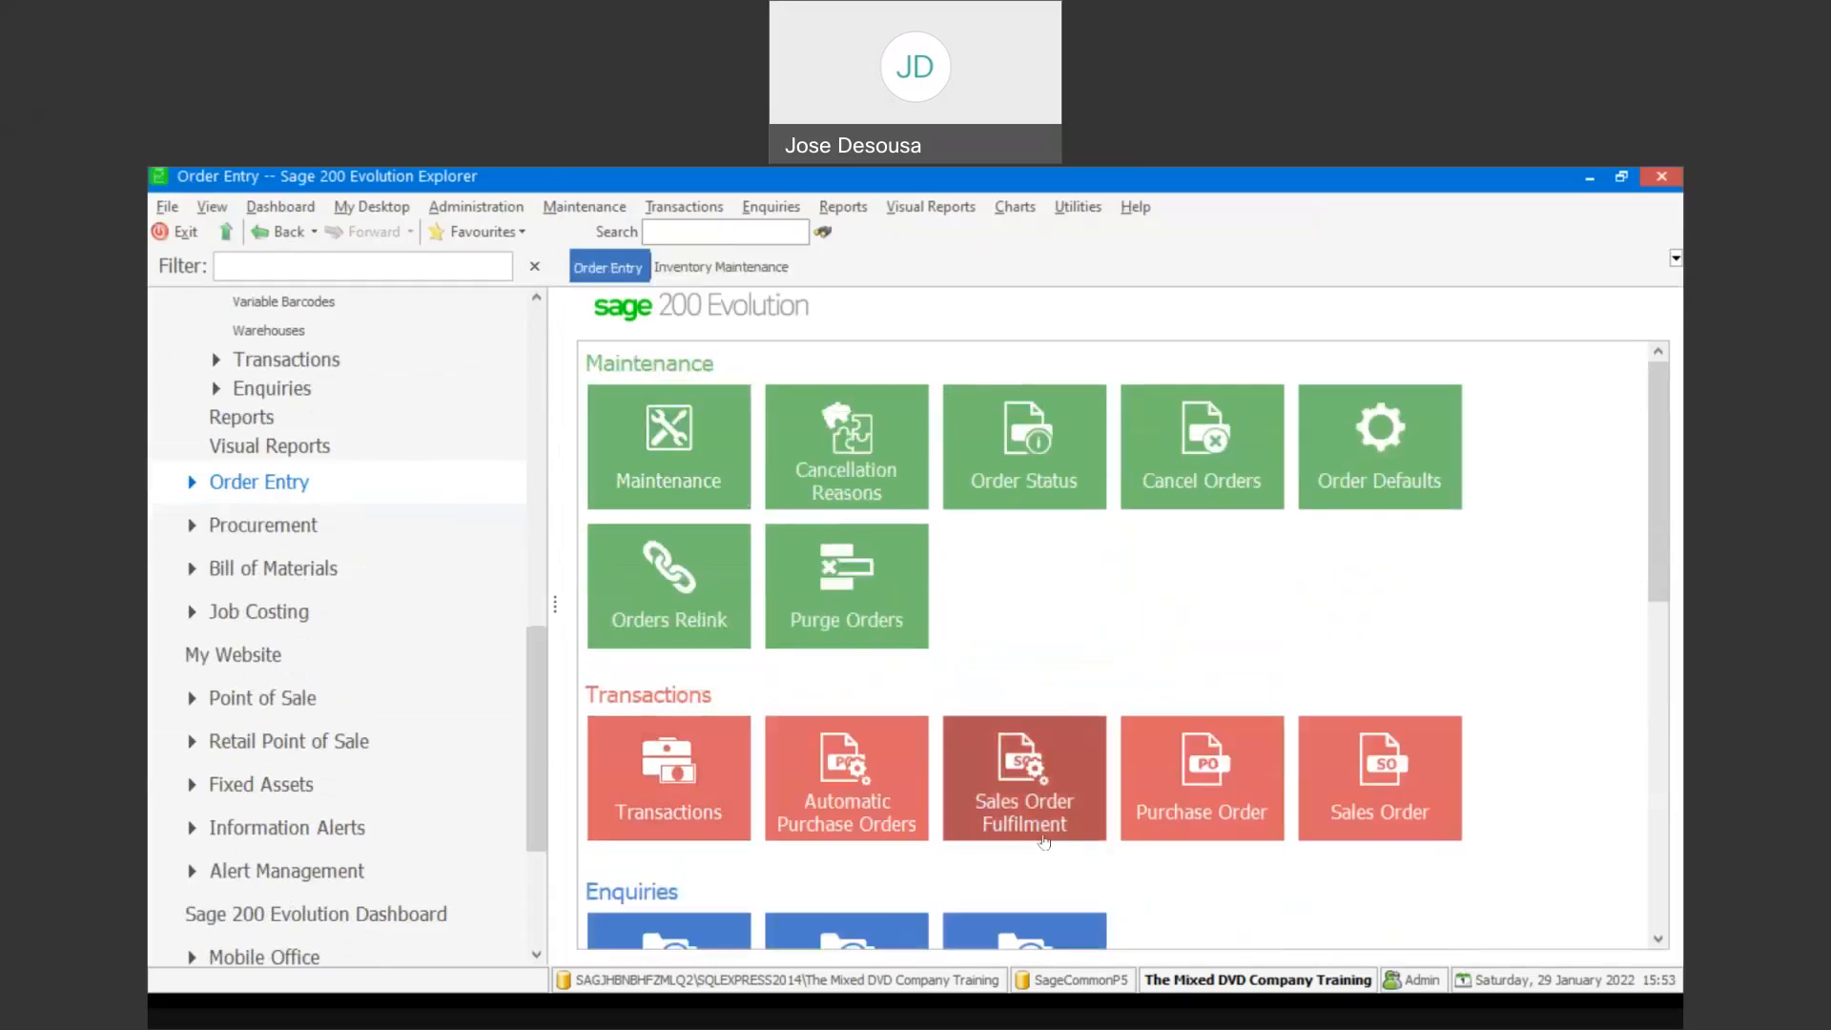
pyautogui.click(1186, 807)
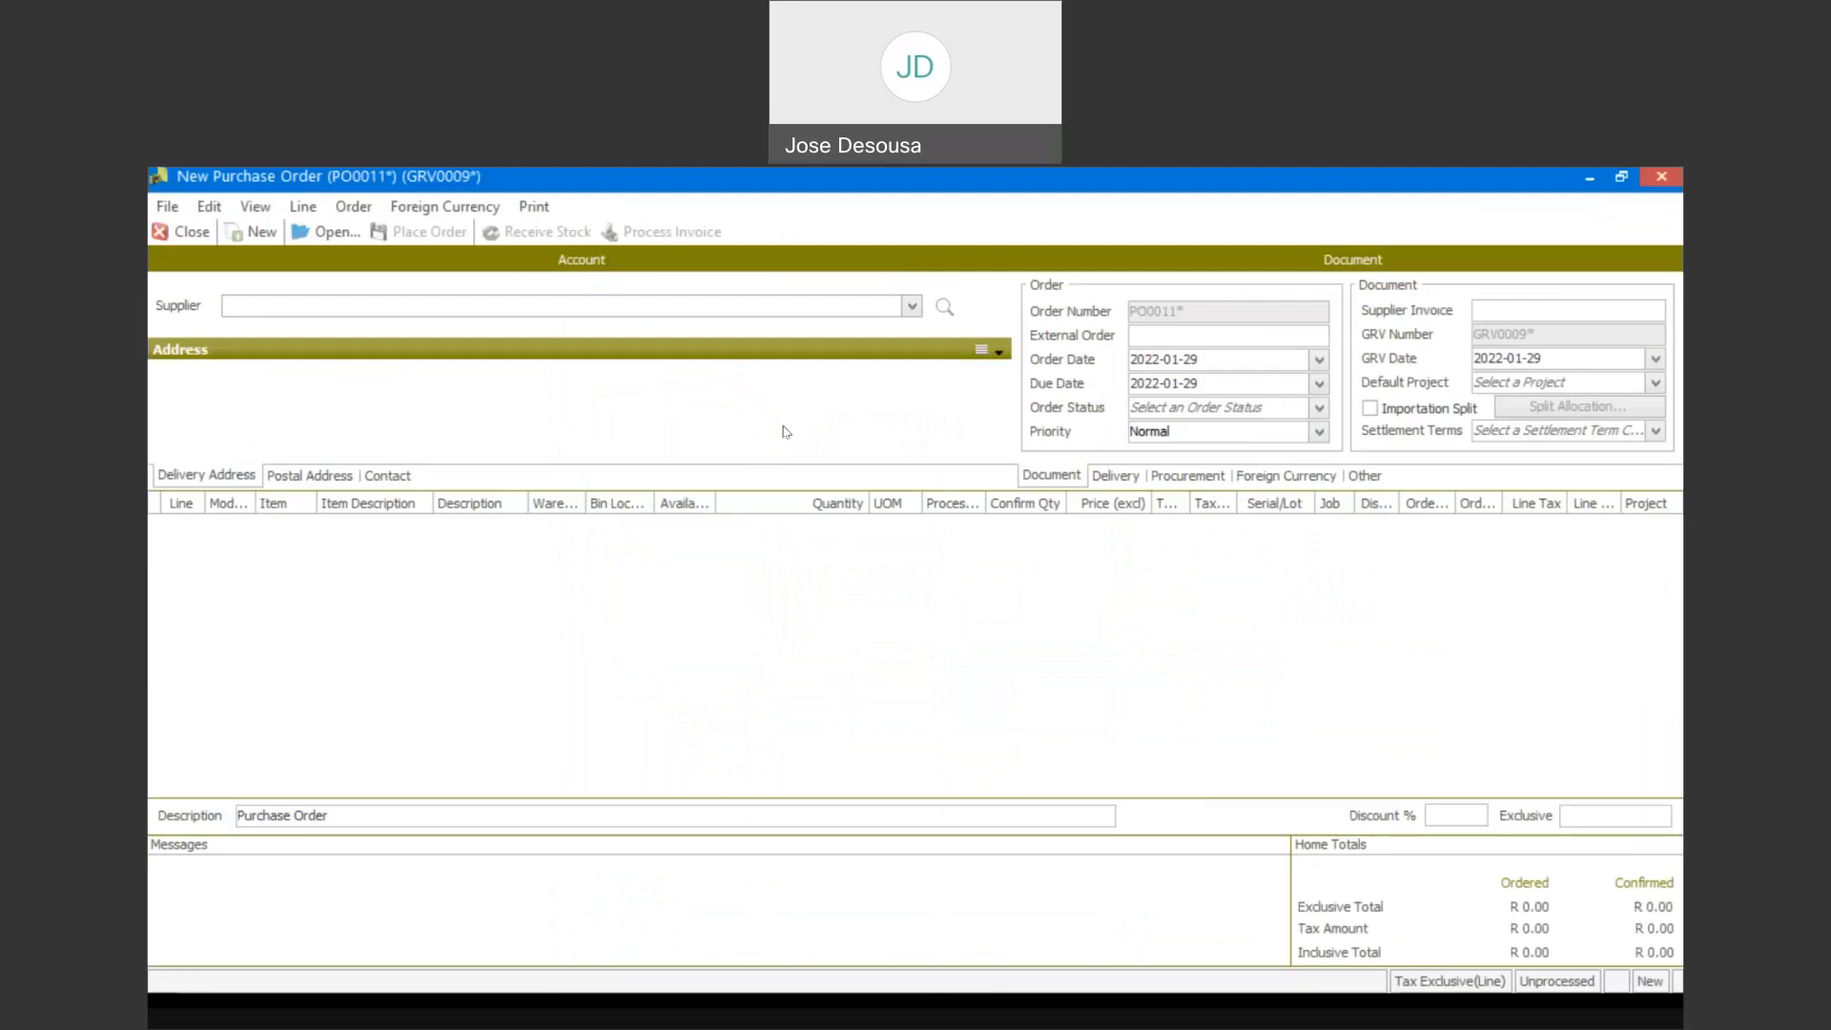
pyautogui.click(913, 308)
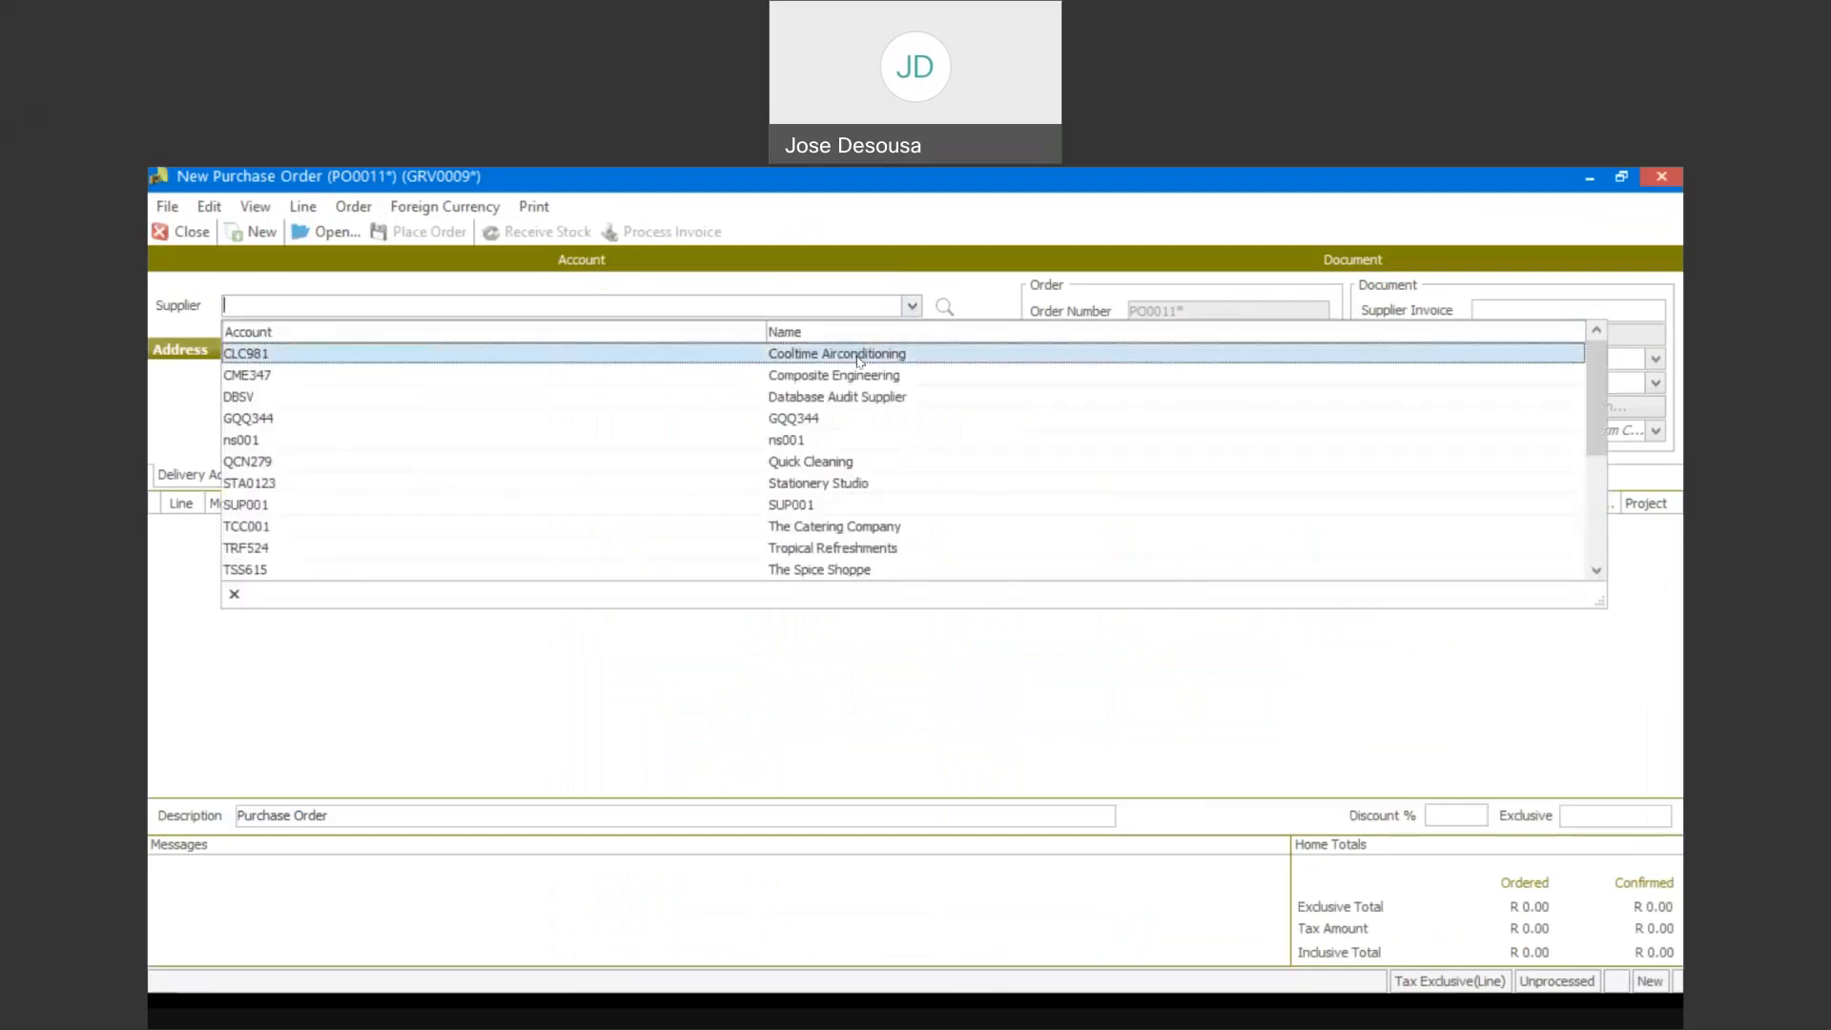
pyautogui.click(792, 354)
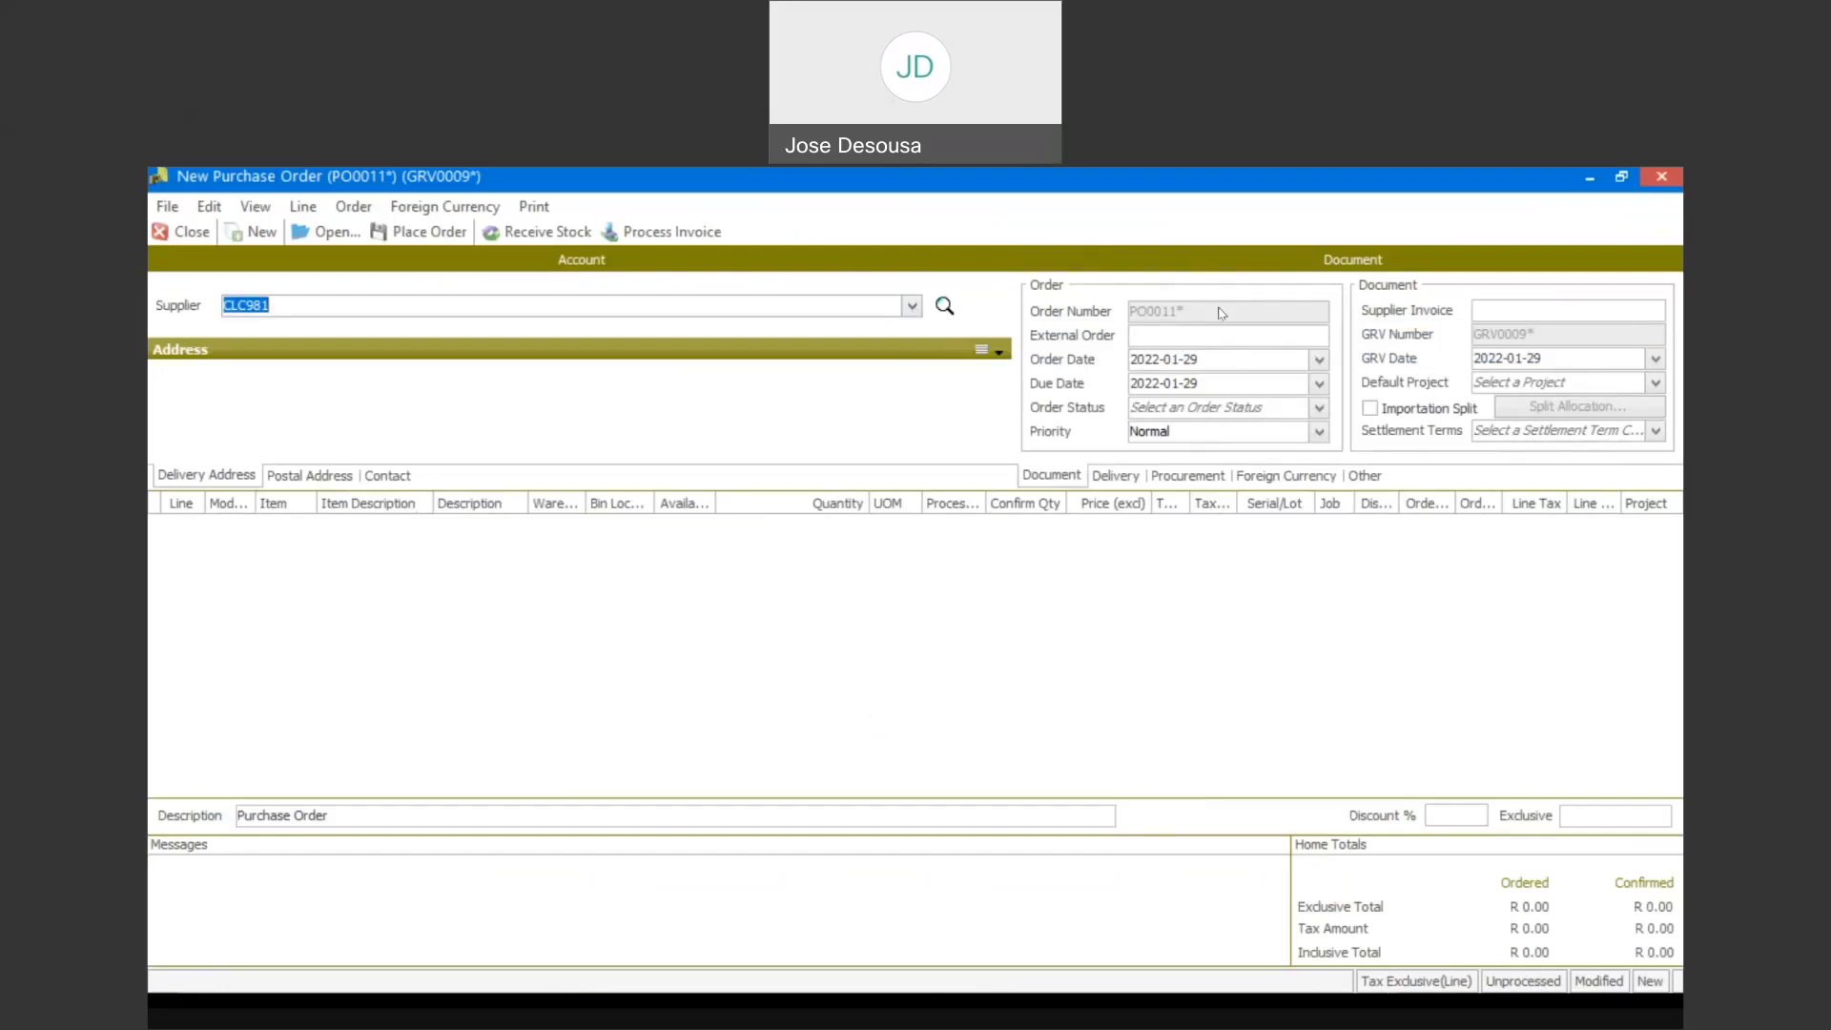
# Start the first order line with the stock item Cucumber Slices QR
pyautogui.click(408, 612)
pyautogui.click(304, 525)
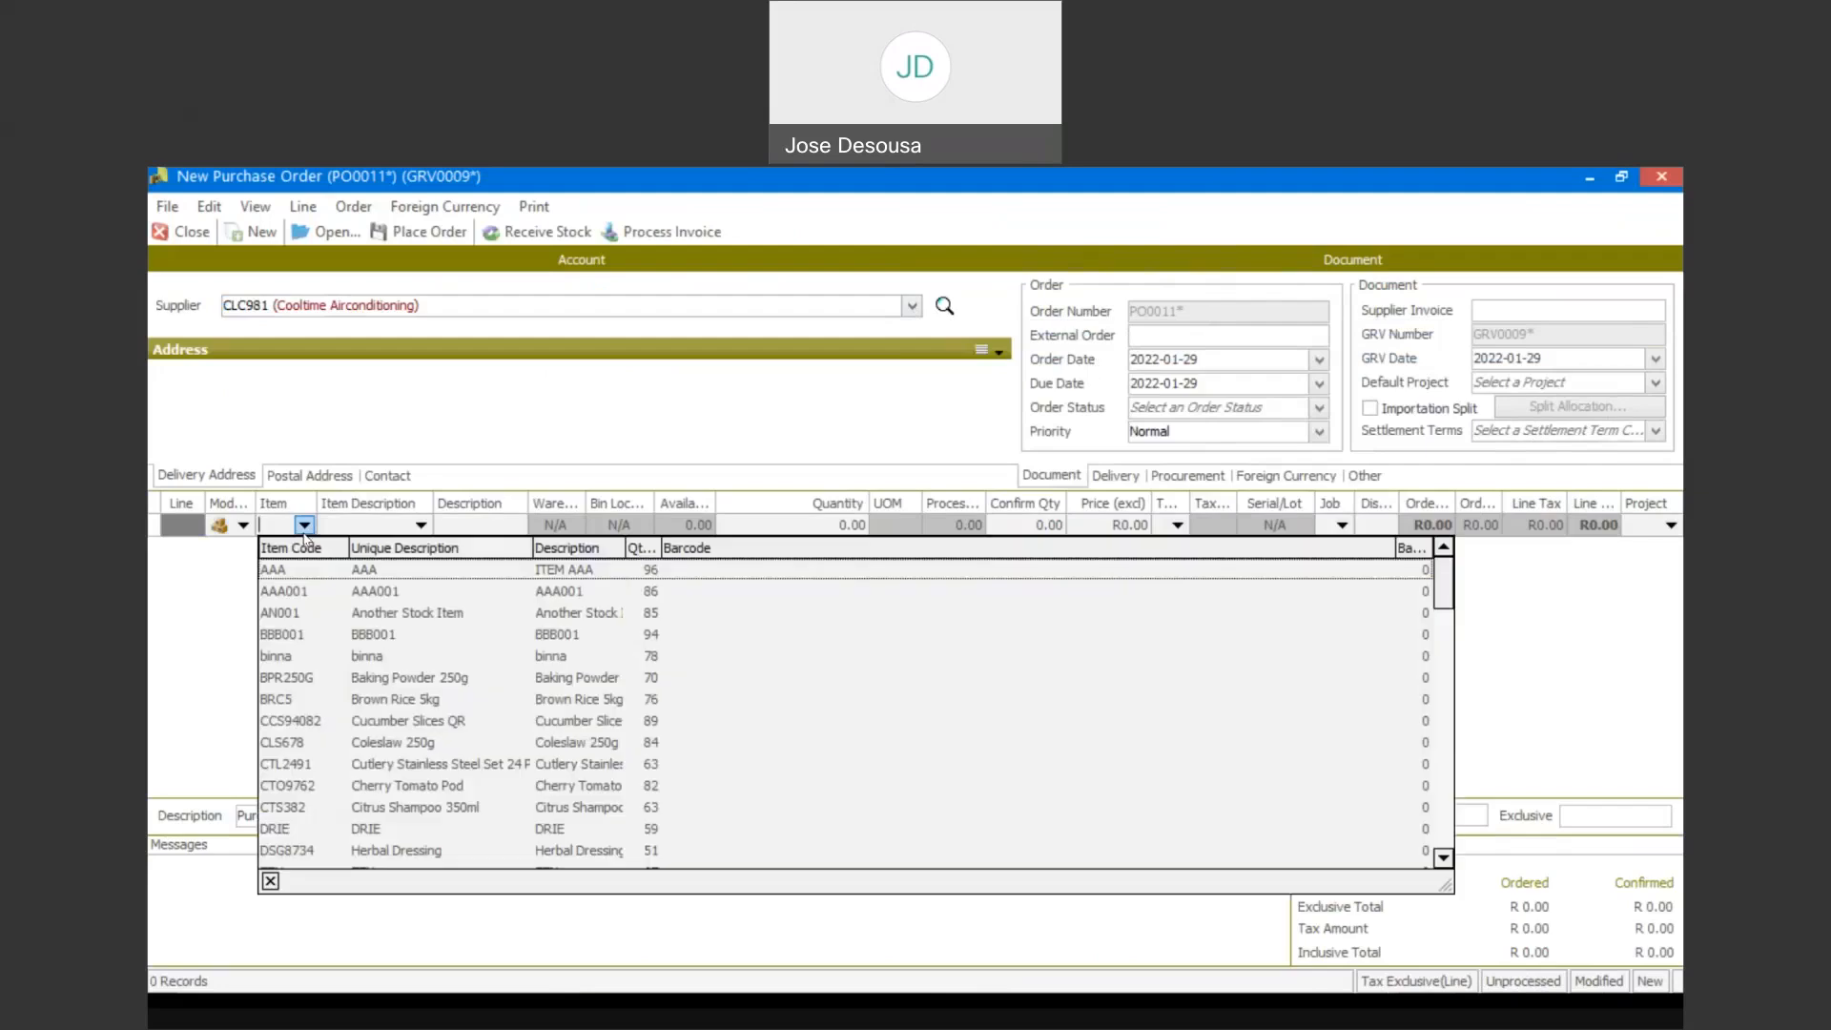
pyautogui.press('Down')
pyautogui.press('Down')
pyautogui.press('Down')
pyautogui.press('Down')
pyautogui.press('Down')
pyautogui.press('Down')
pyautogui.press('Down')
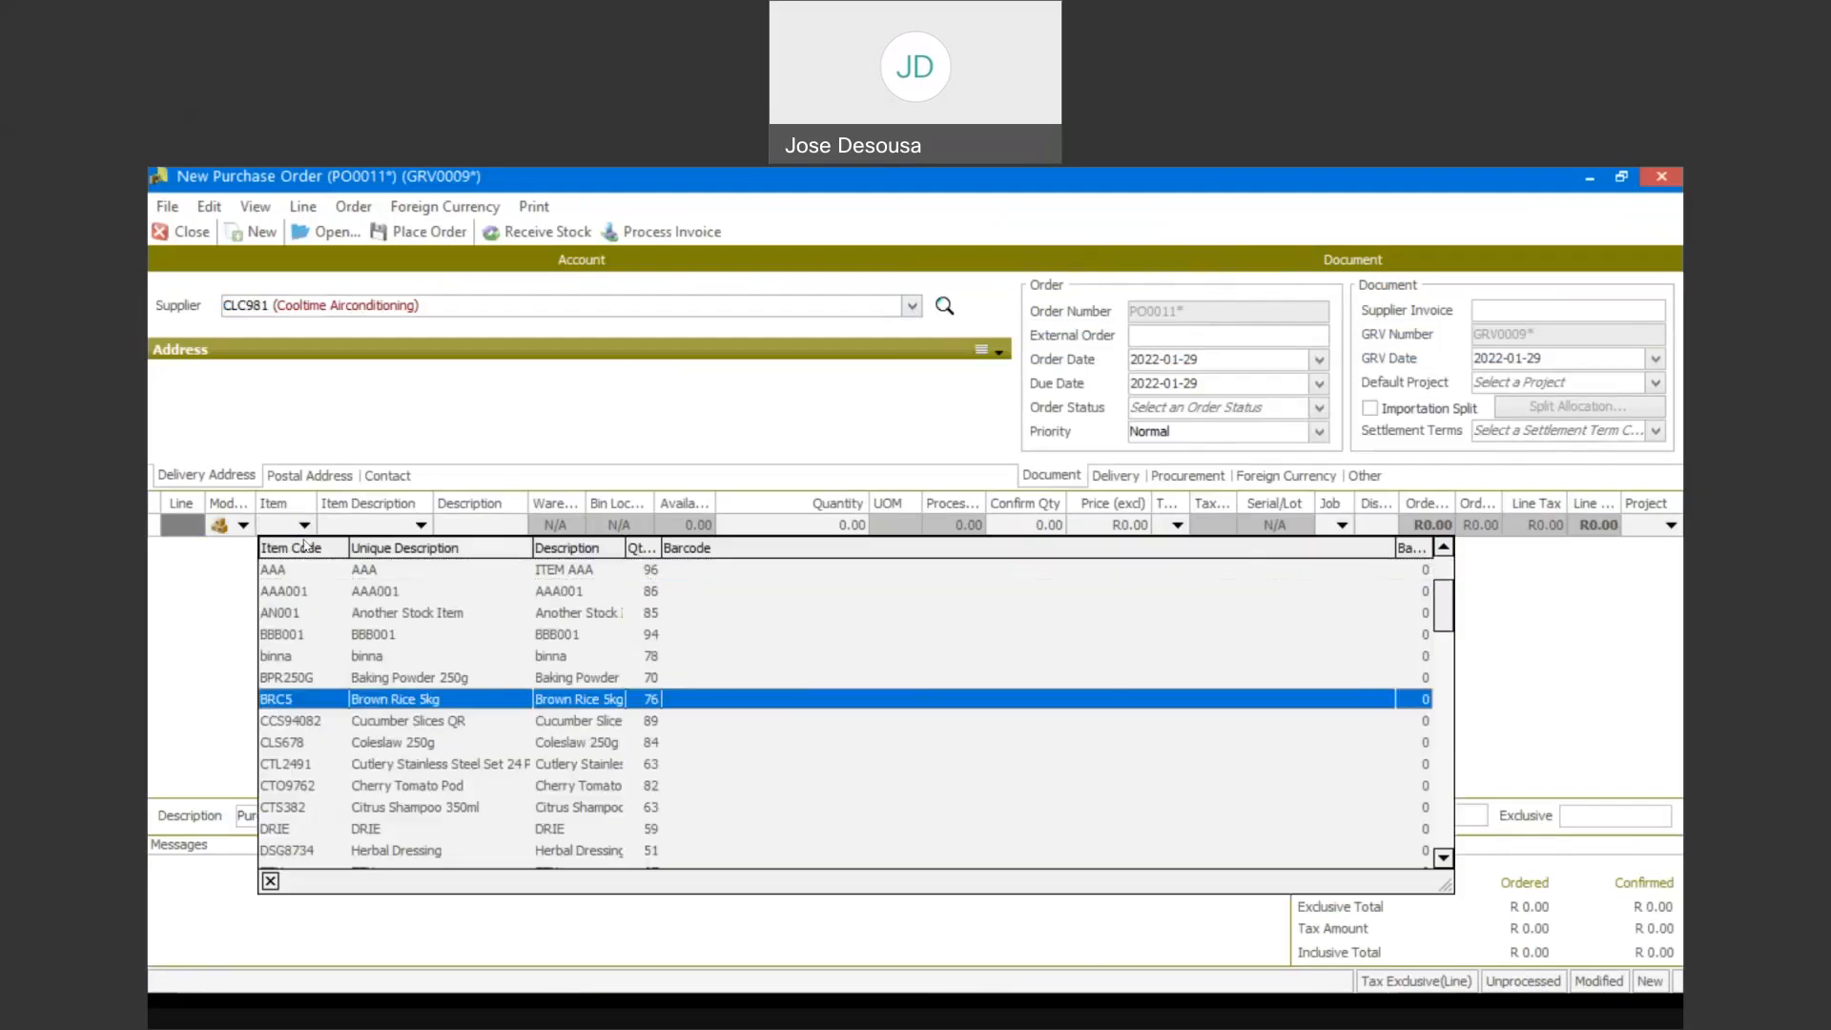
pyautogui.press('Return')
# Complete the Cucumber Slices QR line with the Mstr warehouse and a quantity of 60
pyautogui.press('Tab')
pyautogui.press('Tab')
pyautogui.press('Tab')
pyautogui.press('Tab')
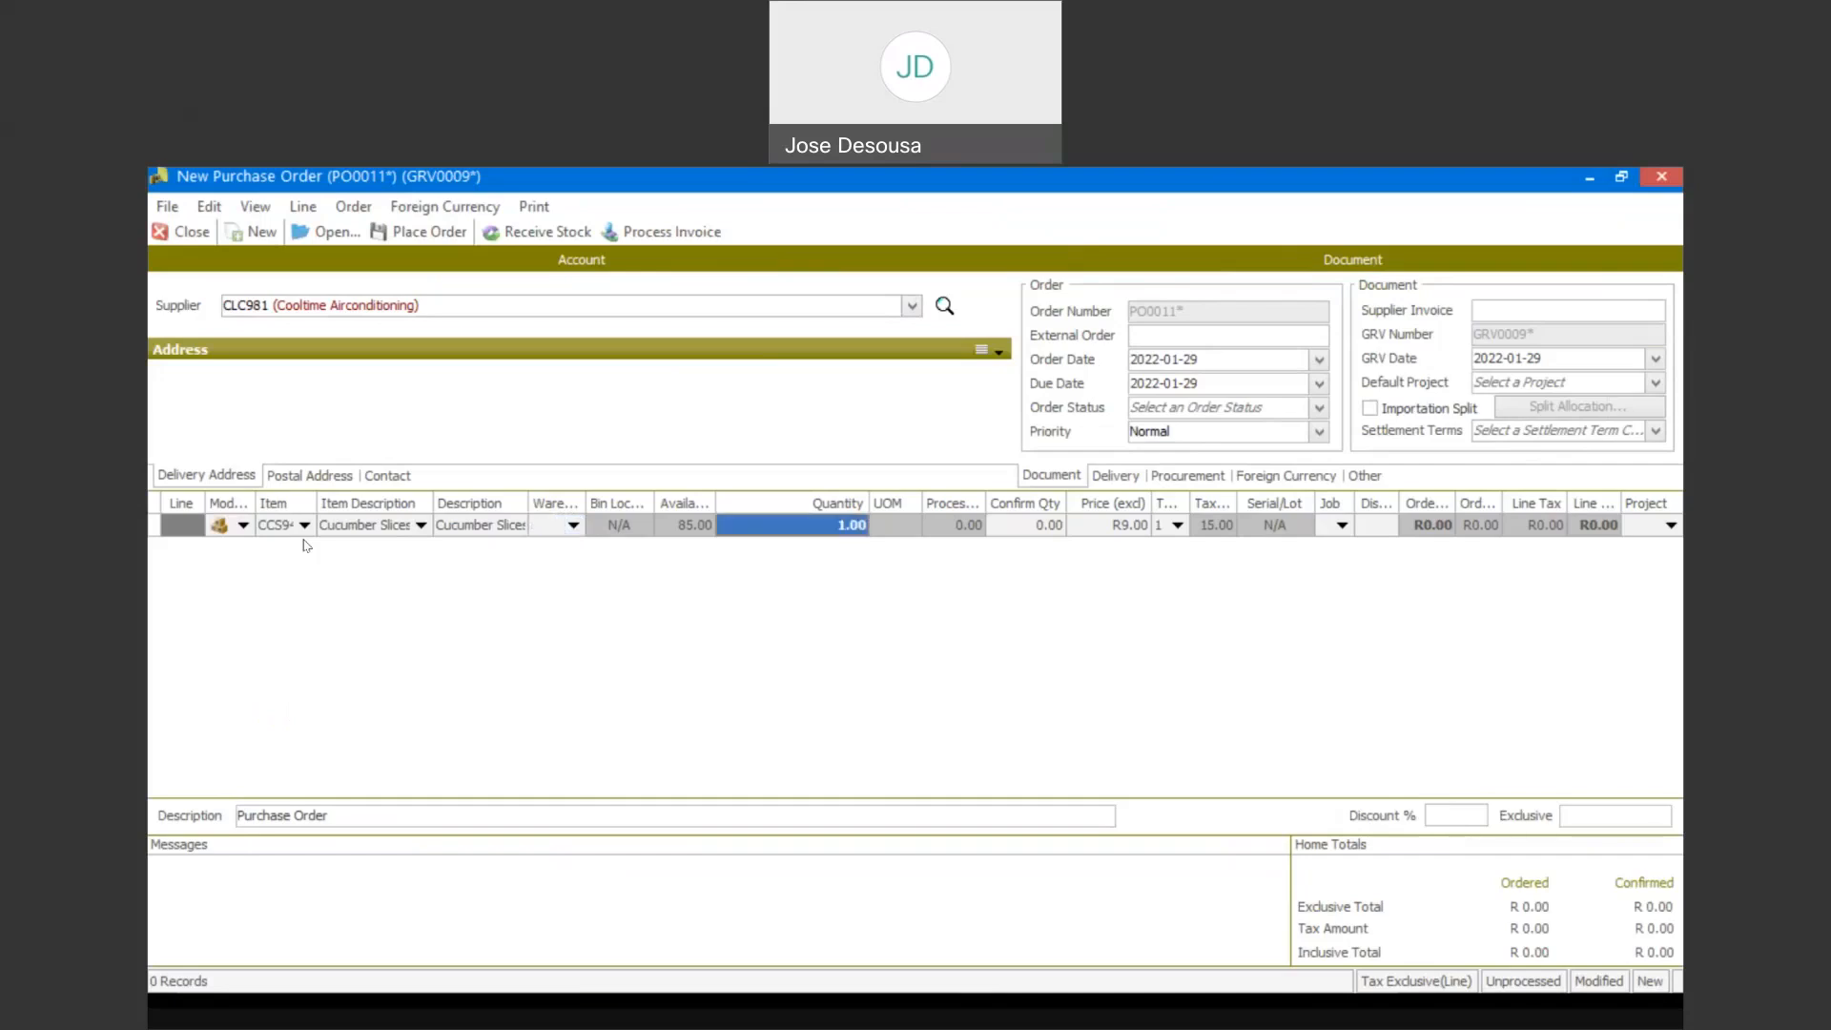
pyautogui.write('60')
pyautogui.press('Tab')
pyautogui.press('Tab')
pyautogui.press('Tab')
pyautogui.press('Tab')
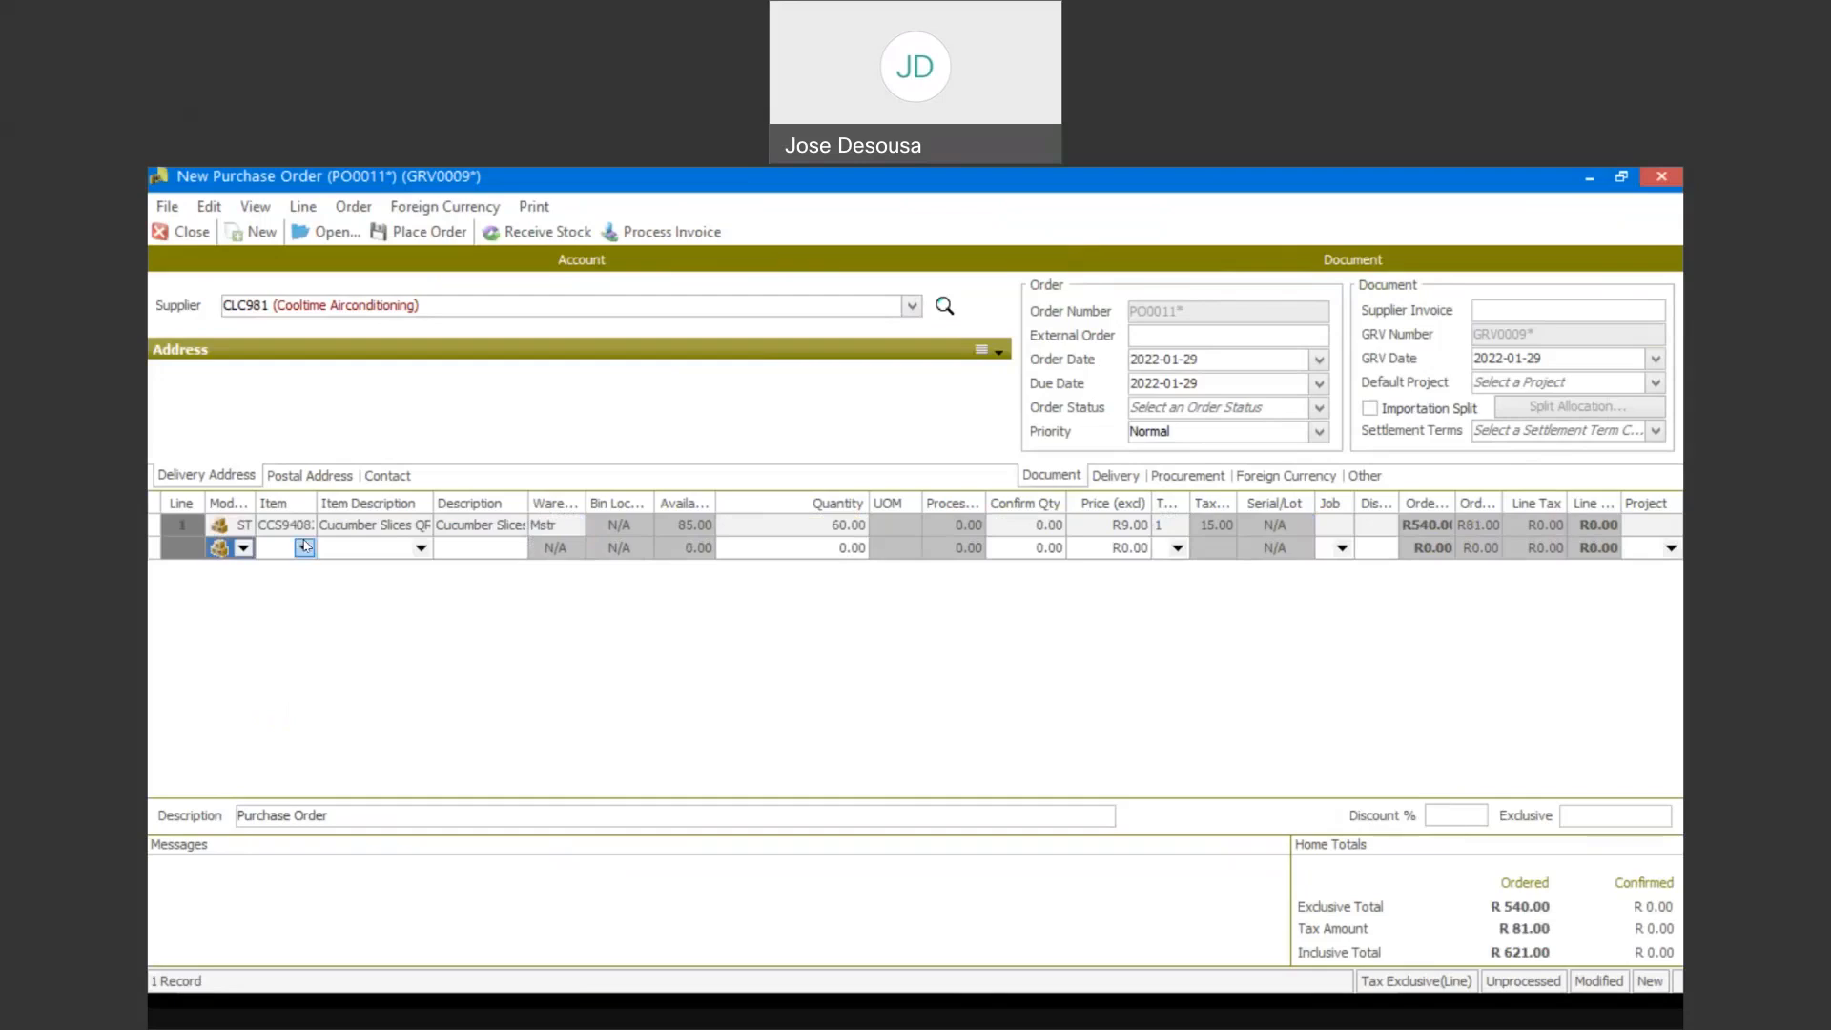
# Select Coleslaw 250g as the item on the second order line
pyautogui.click(304, 547)
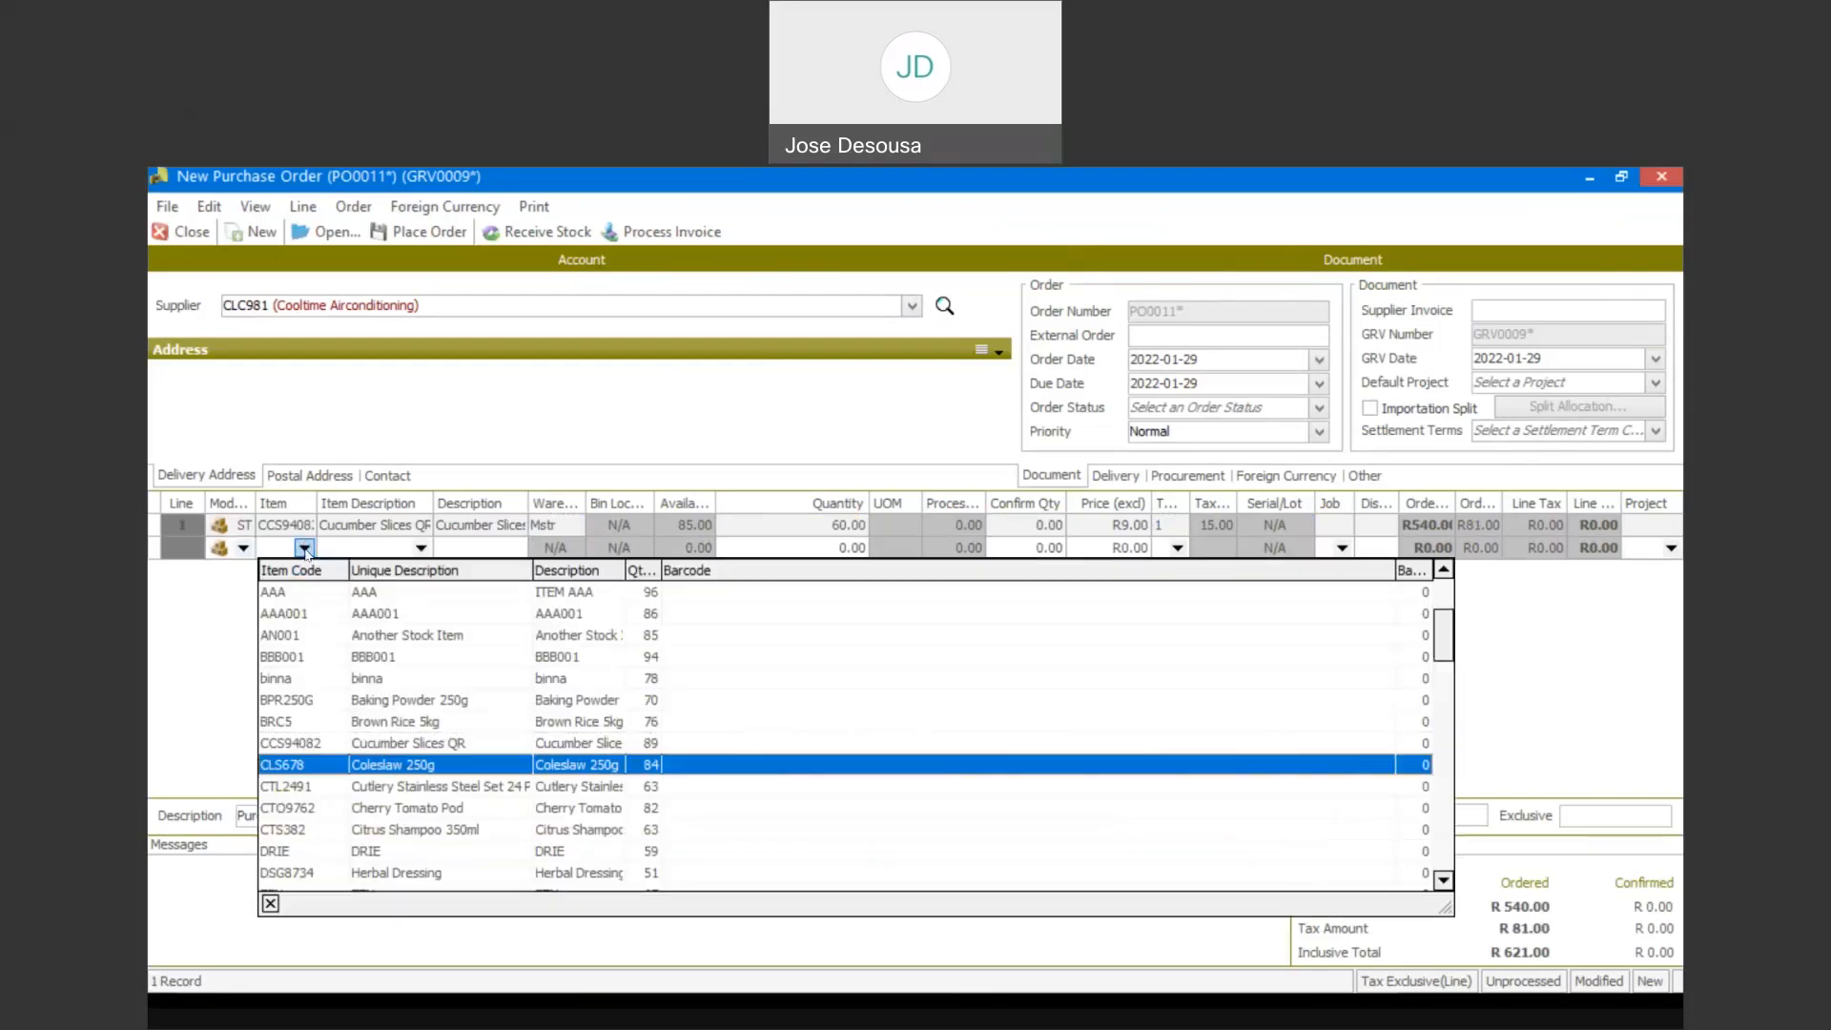
pyautogui.press('Down')
pyautogui.press('Down')
pyautogui.press('Down')
pyautogui.press('Up')
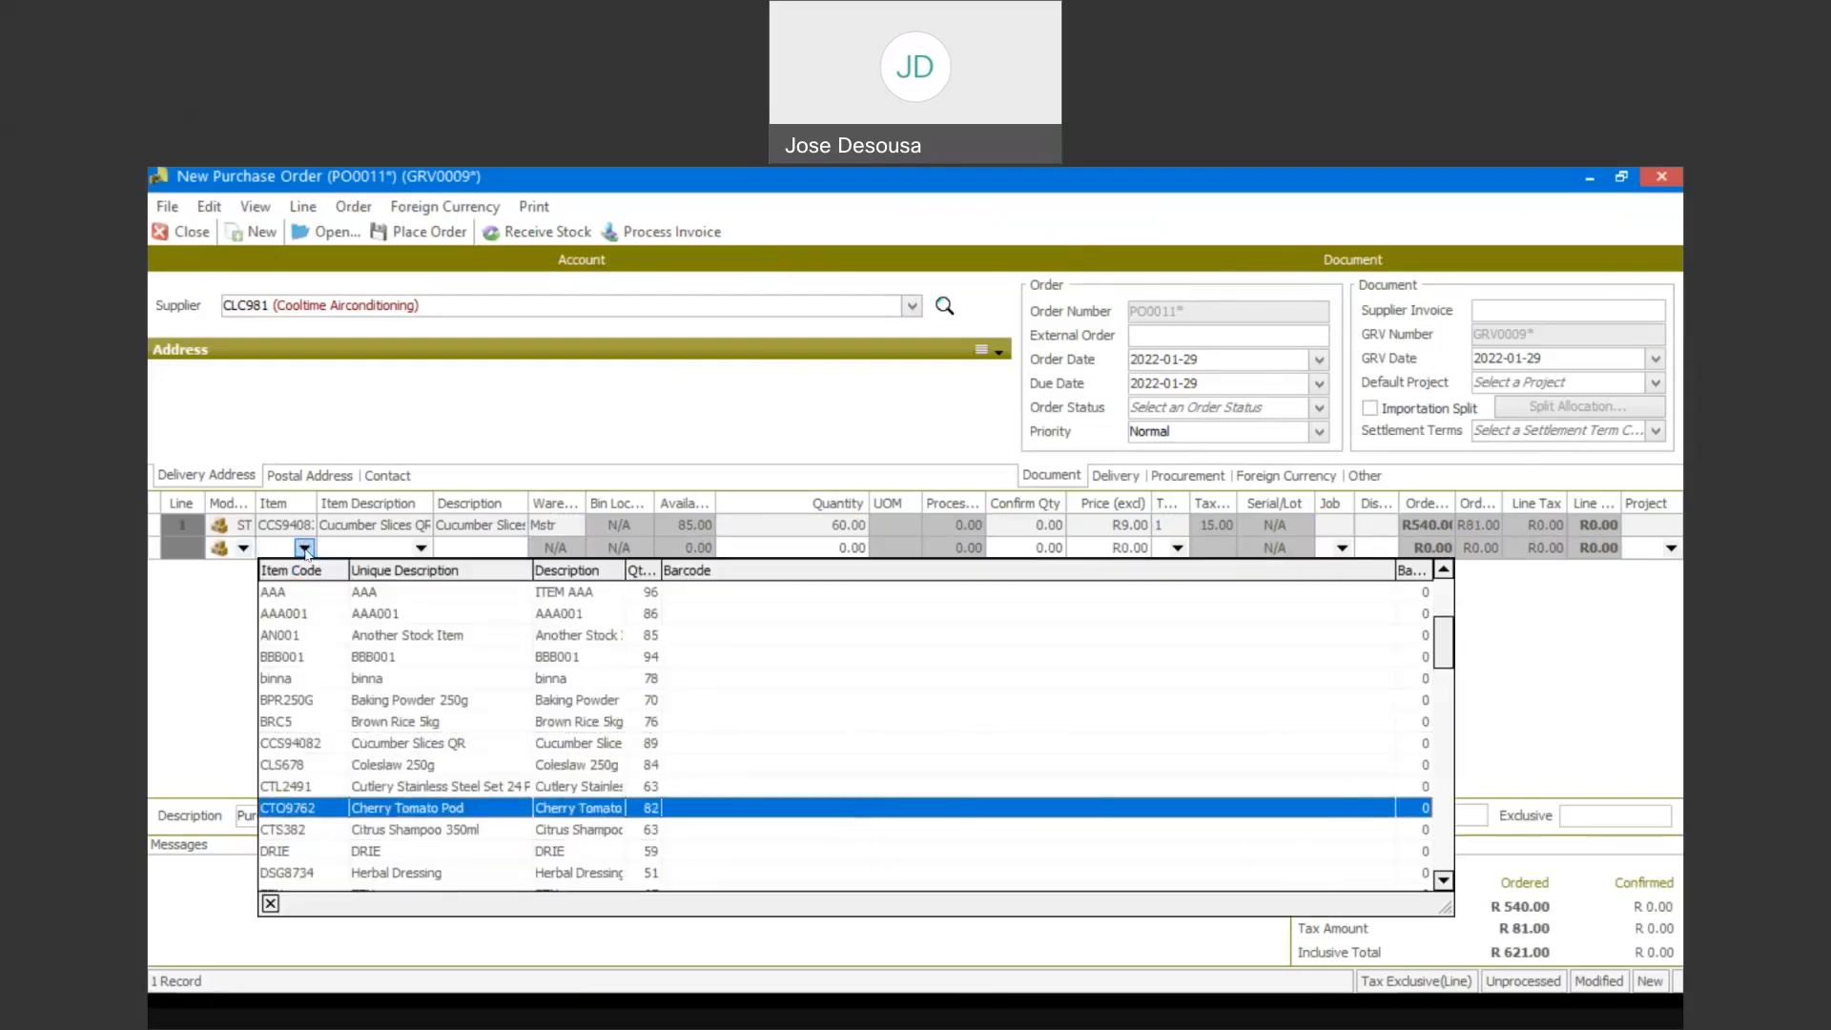
pyautogui.press('Up')
pyautogui.press('Up')
pyautogui.press('Return')
# Complete the Coleslaw 250g line with the Mstr warehouse and a quantity of 30
pyautogui.press('Tab')
pyautogui.press('Tab')
pyautogui.write('M')
pyautogui.press('Tab')
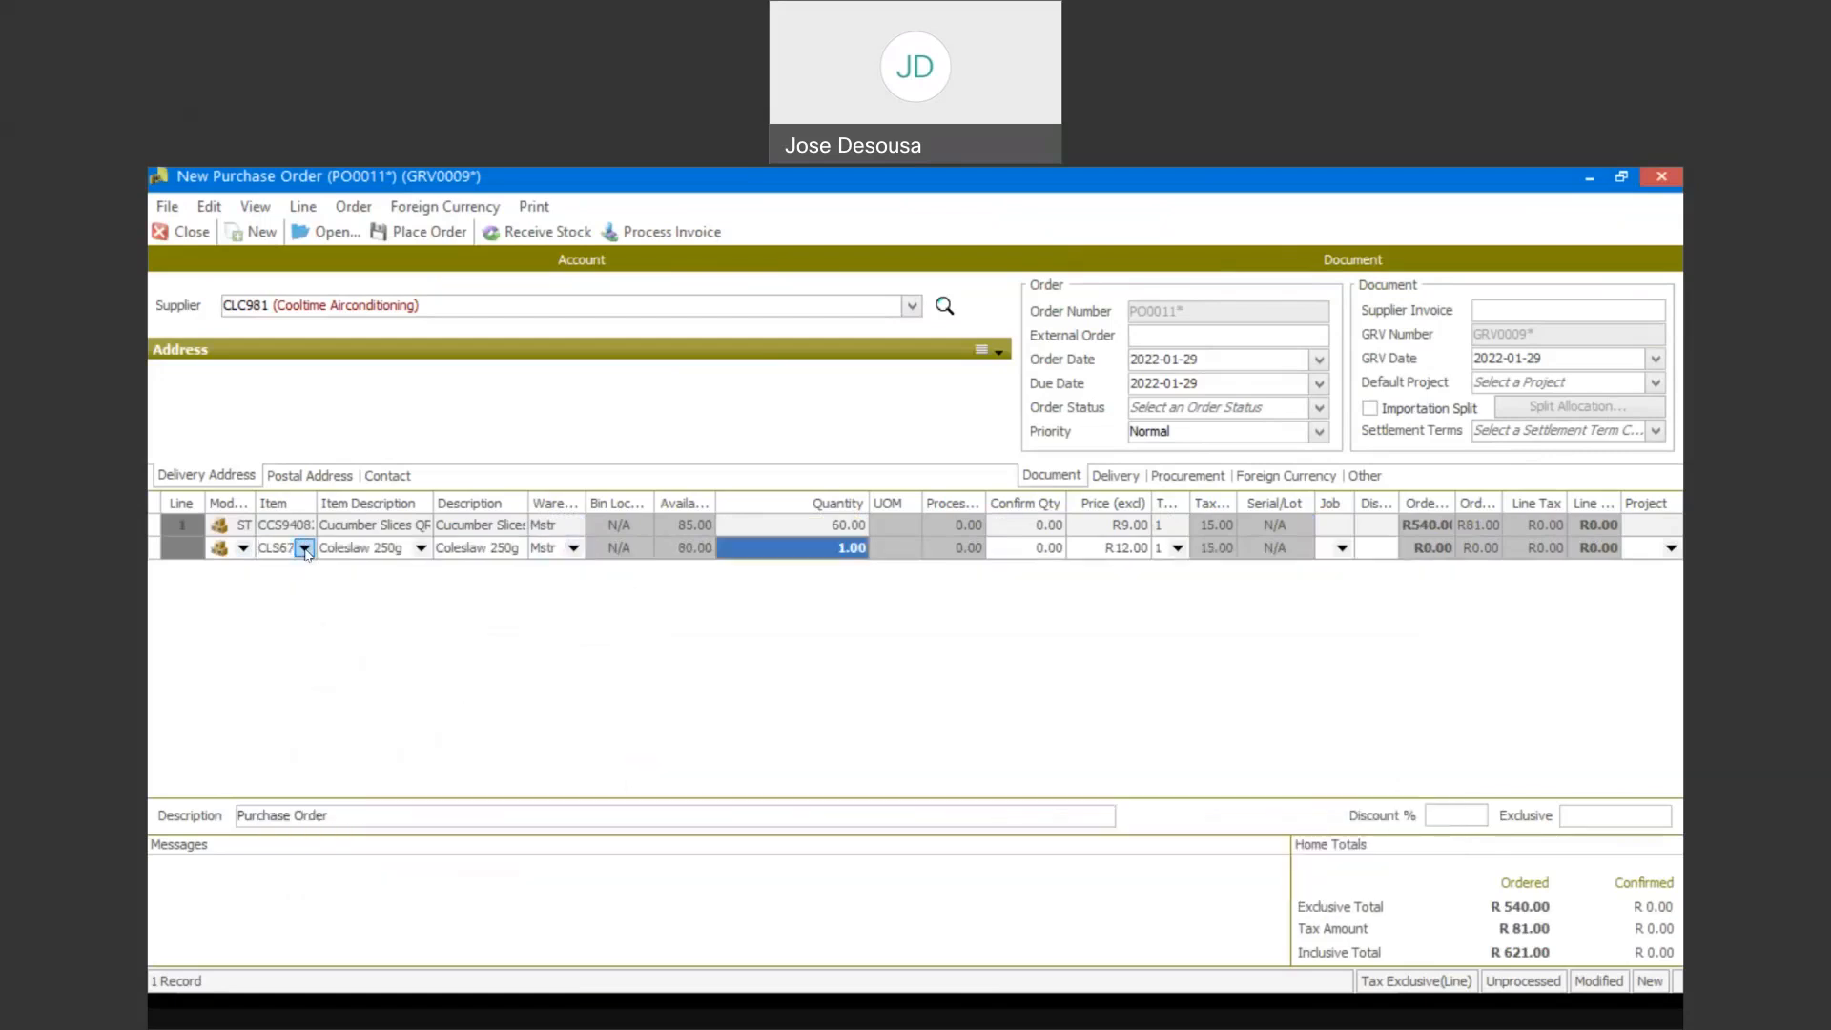
pyautogui.press('Tab')
pyautogui.hotkey('shift', 'Tab')
pyautogui.write('30')
pyautogui.press('Tab')
pyautogui.press('Tab')
pyautogui.press('Tab')
pyautogui.press('Tab')
pyautogui.press('Tab')
pyautogui.press('Tab')
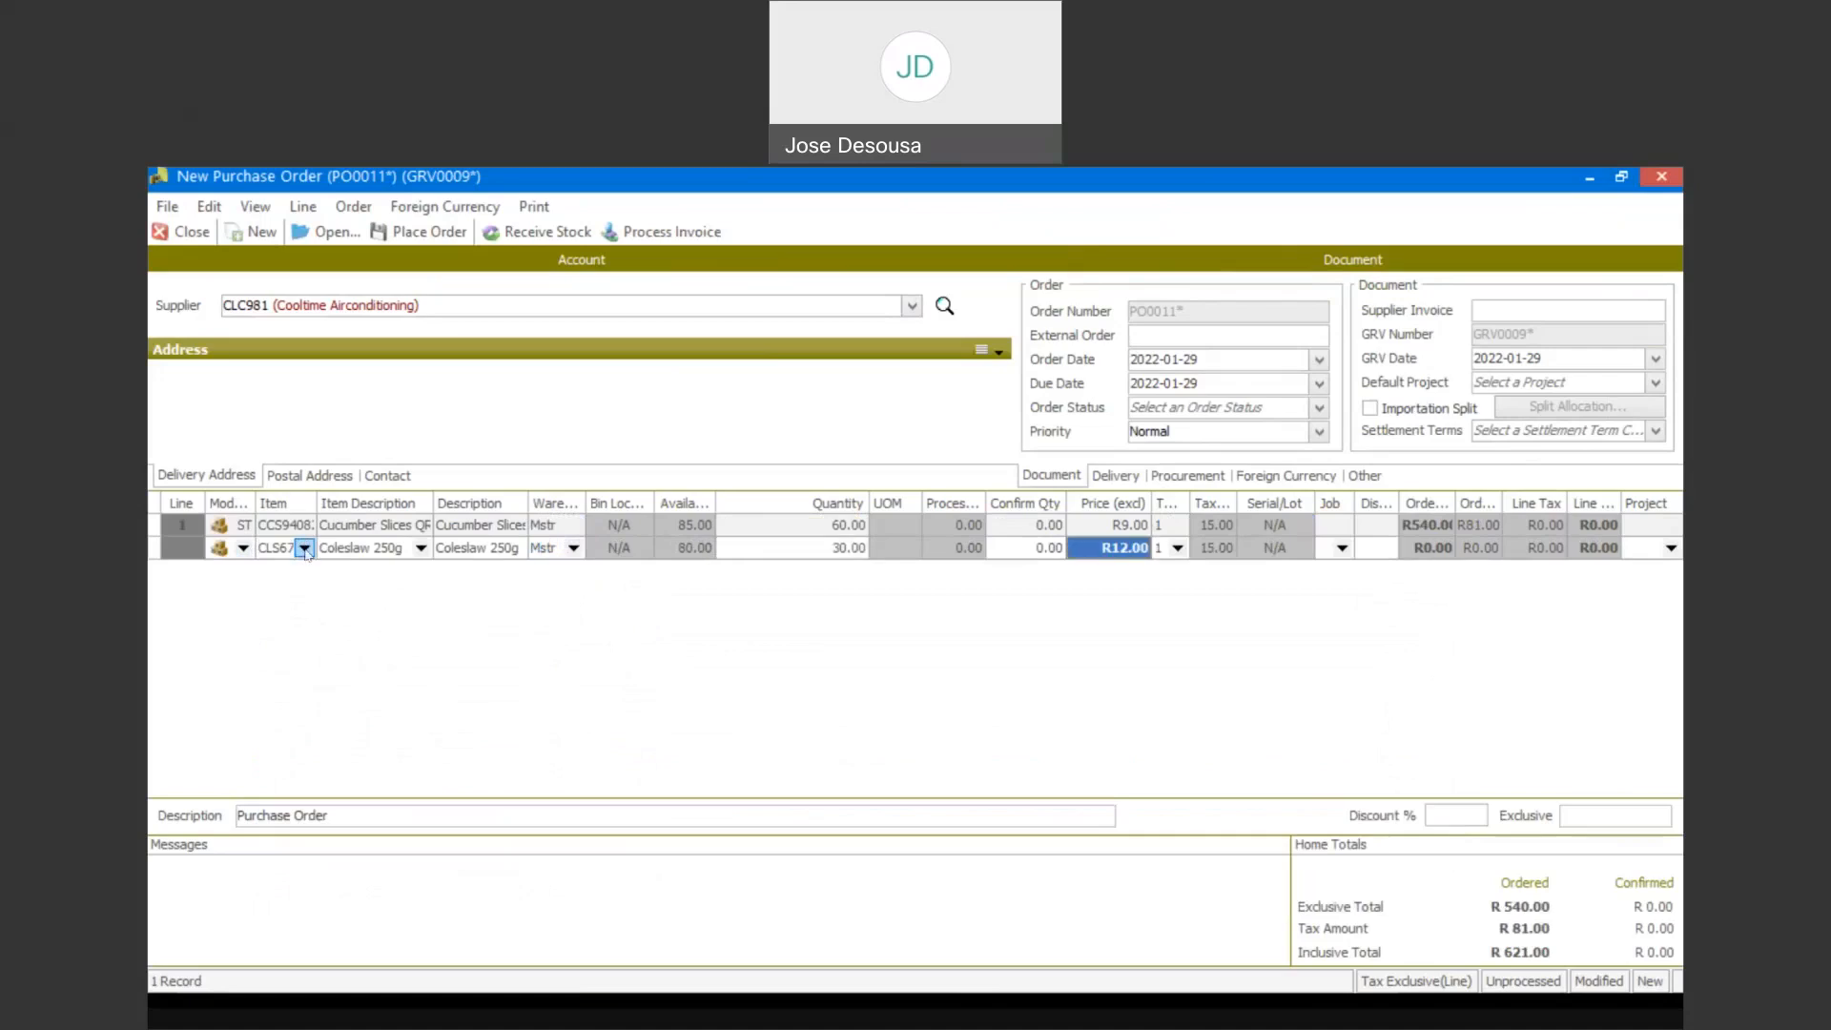
pyautogui.press('Tab')
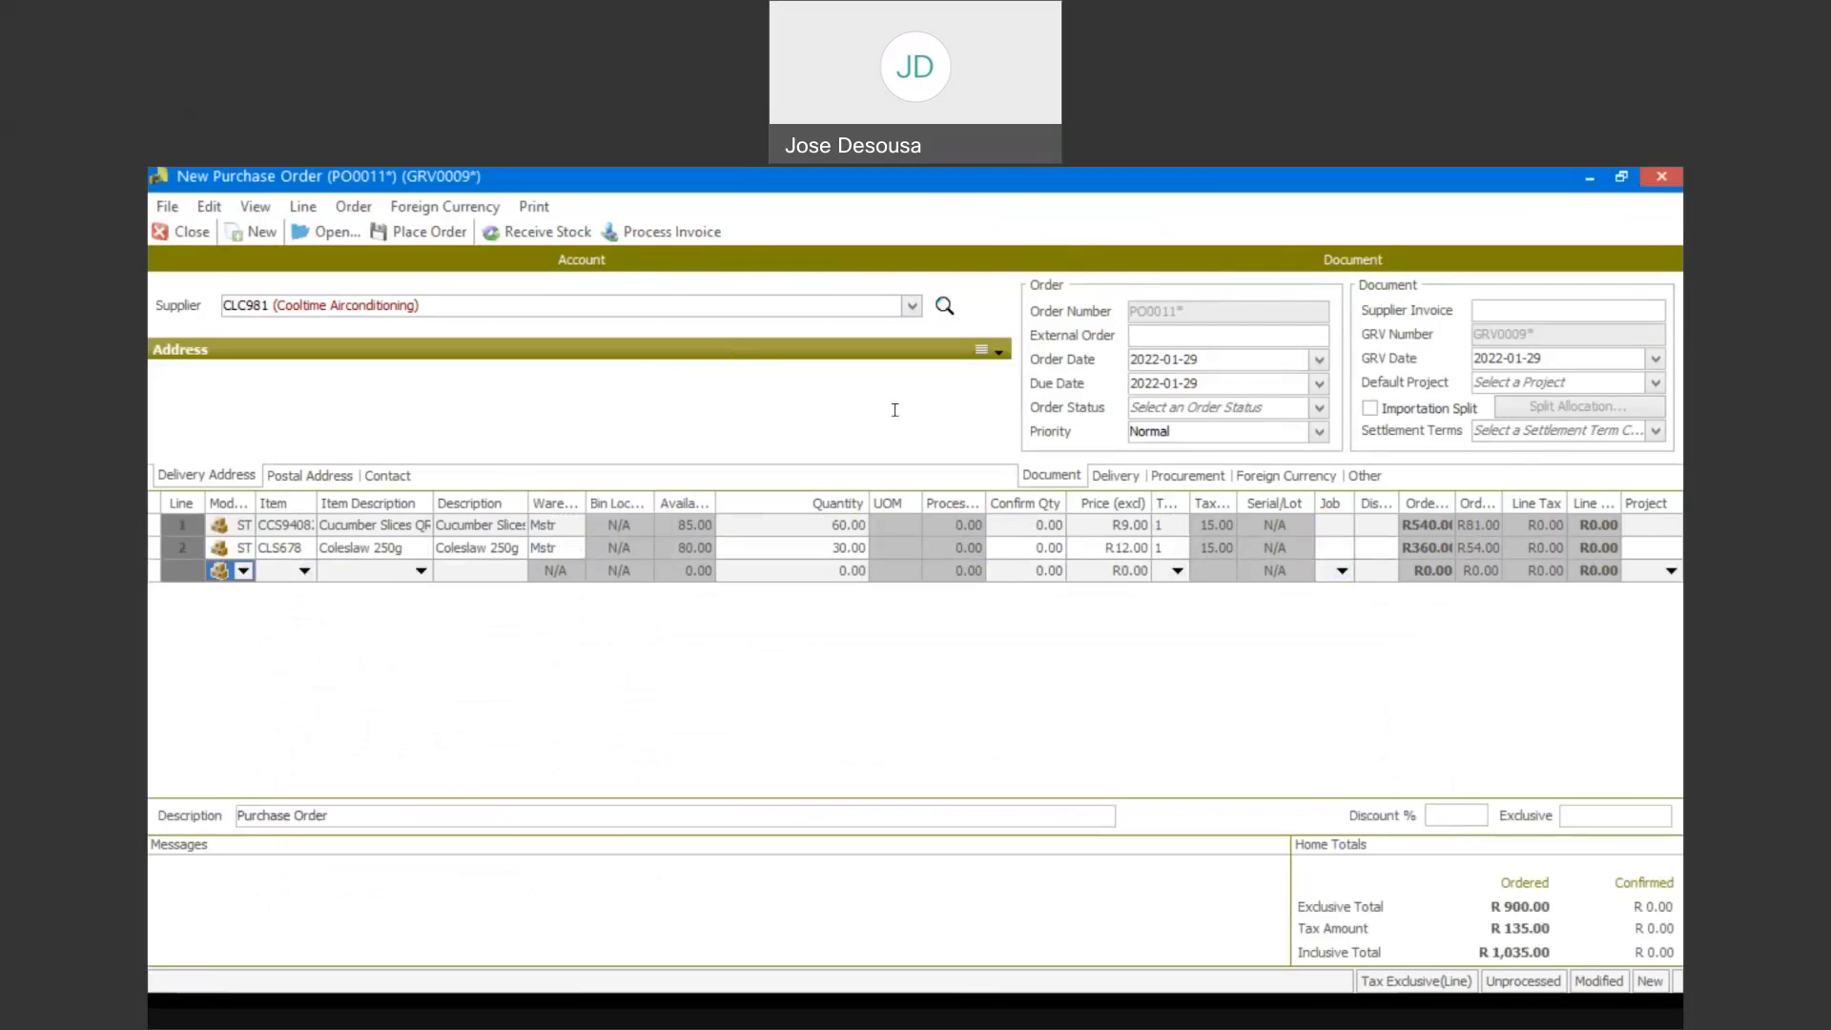
# Place the order with a print preview of the purchase order document, and close the order
pyautogui.click(426, 235)
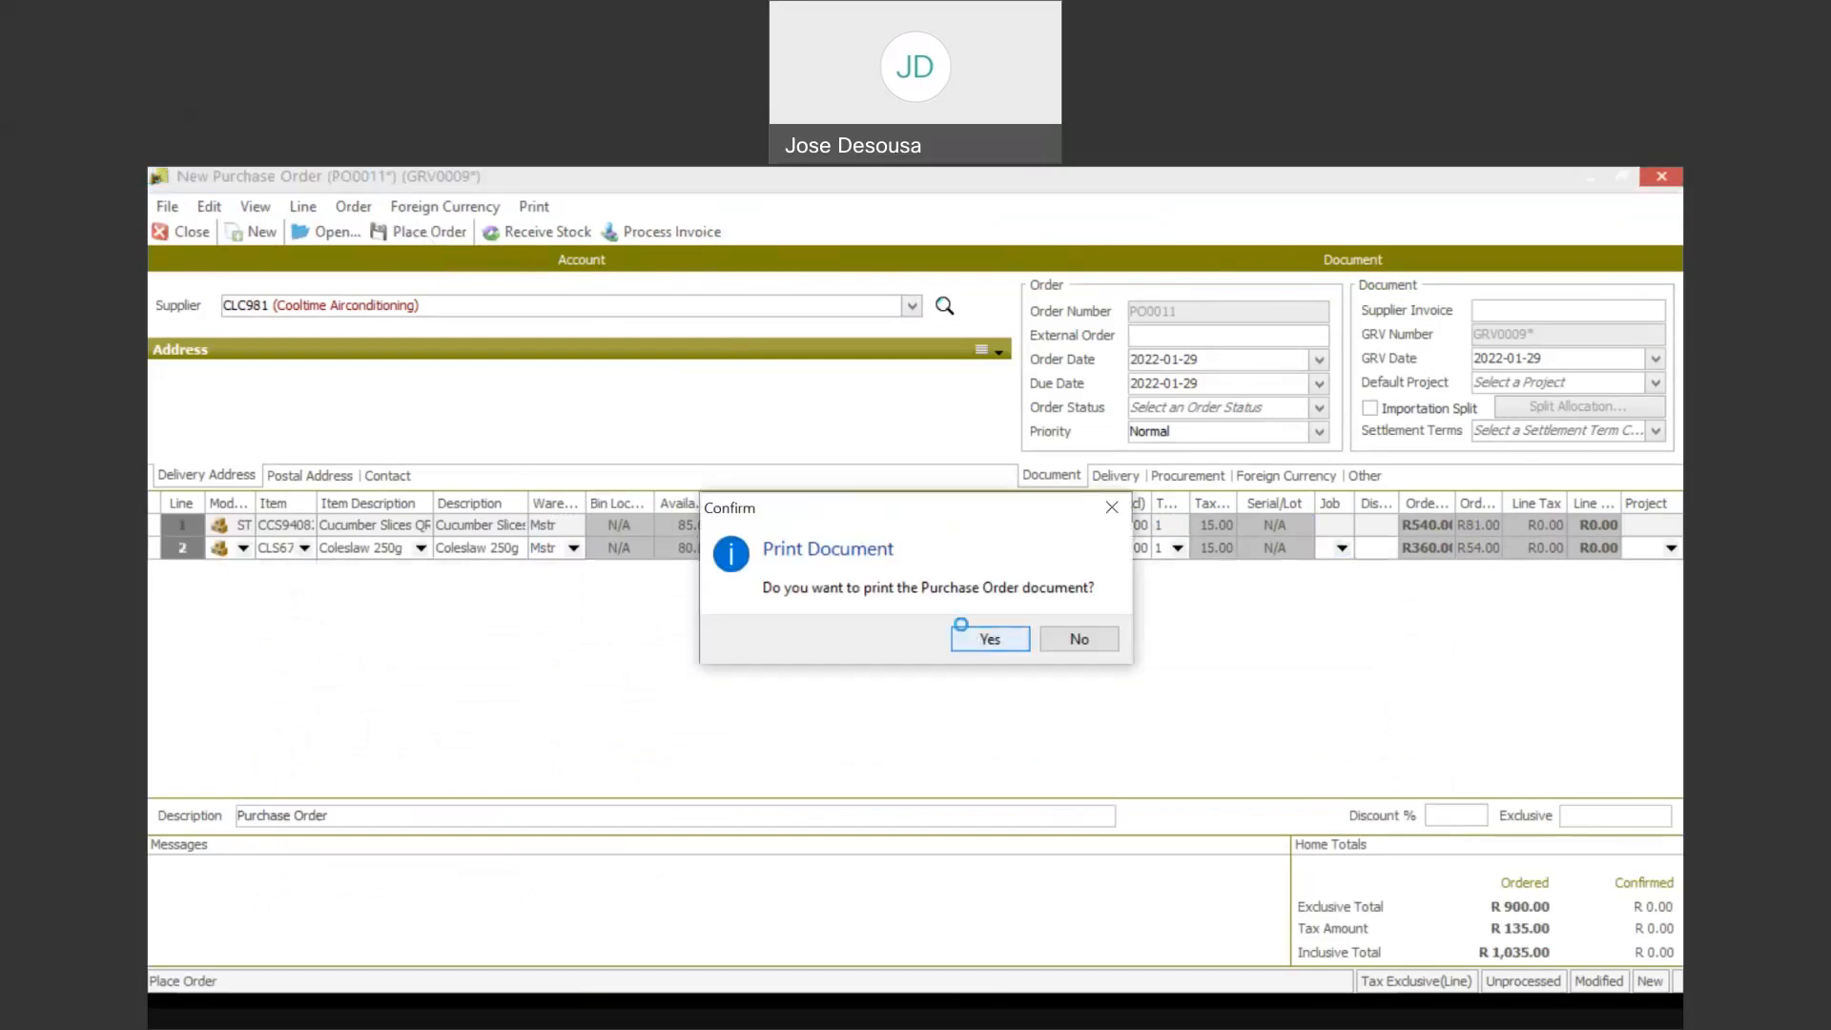
pyautogui.click(960, 625)
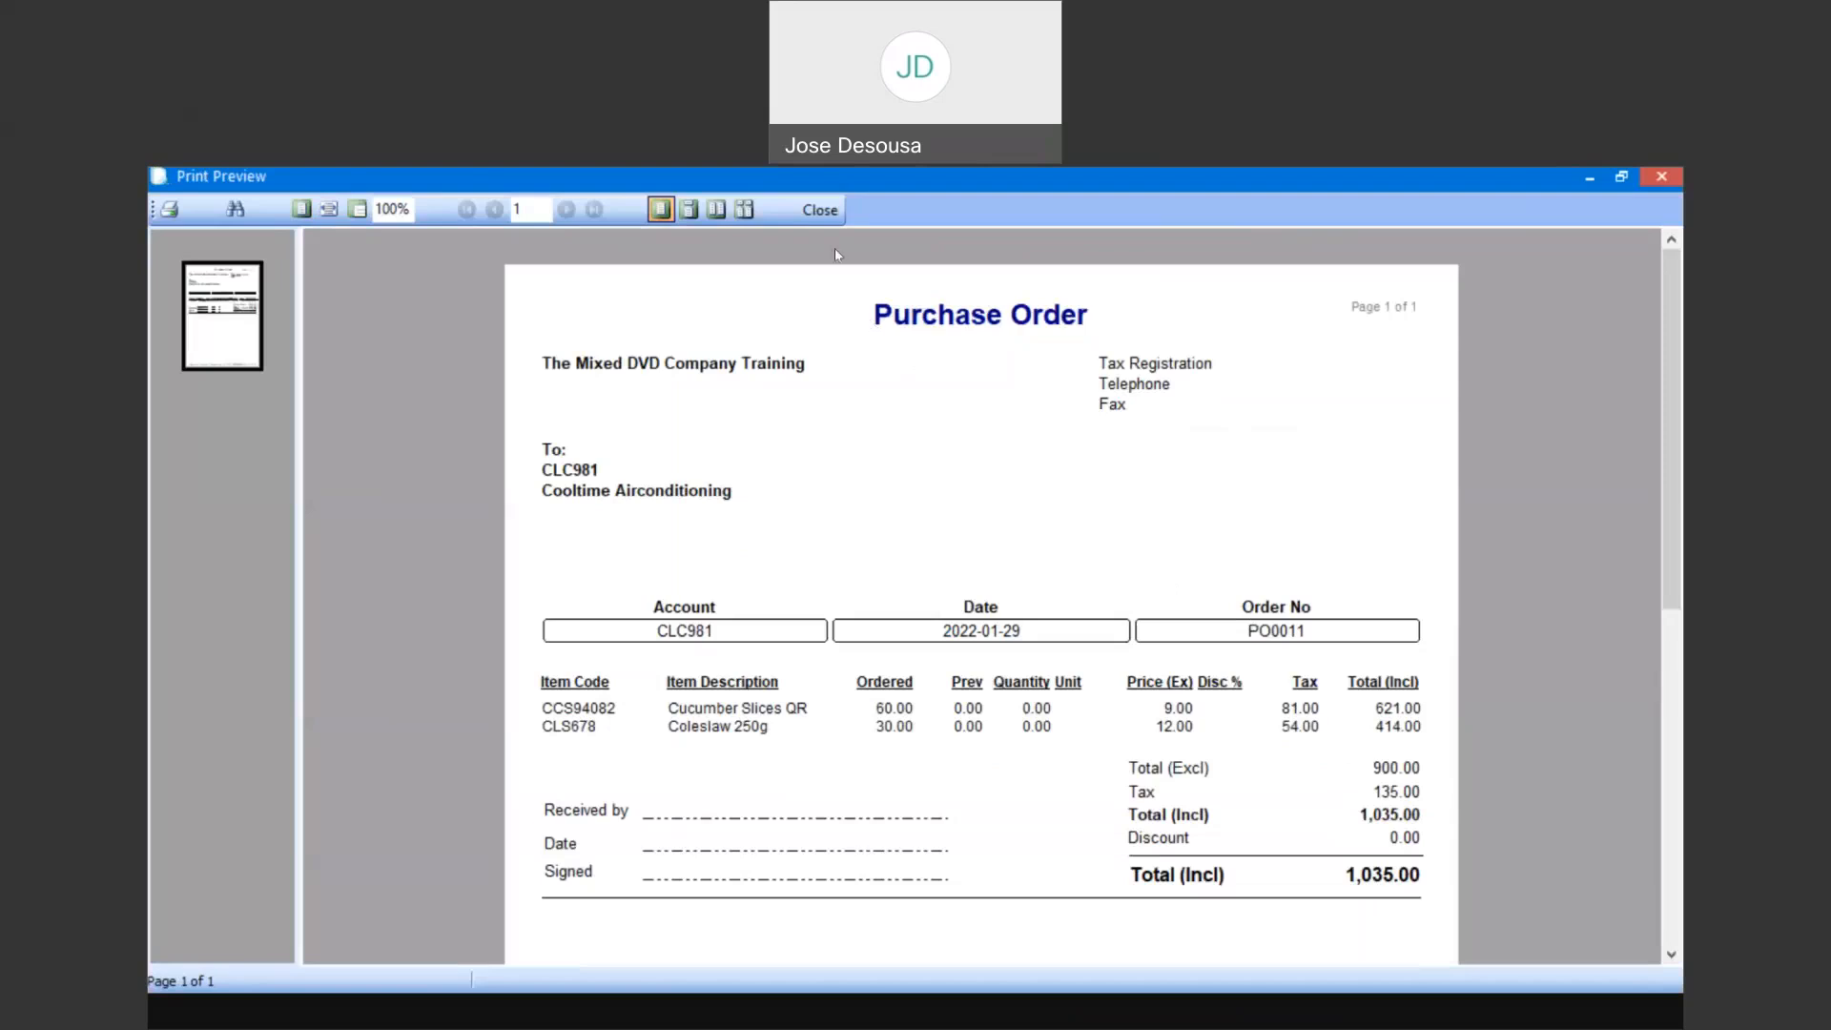
pyautogui.click(820, 210)
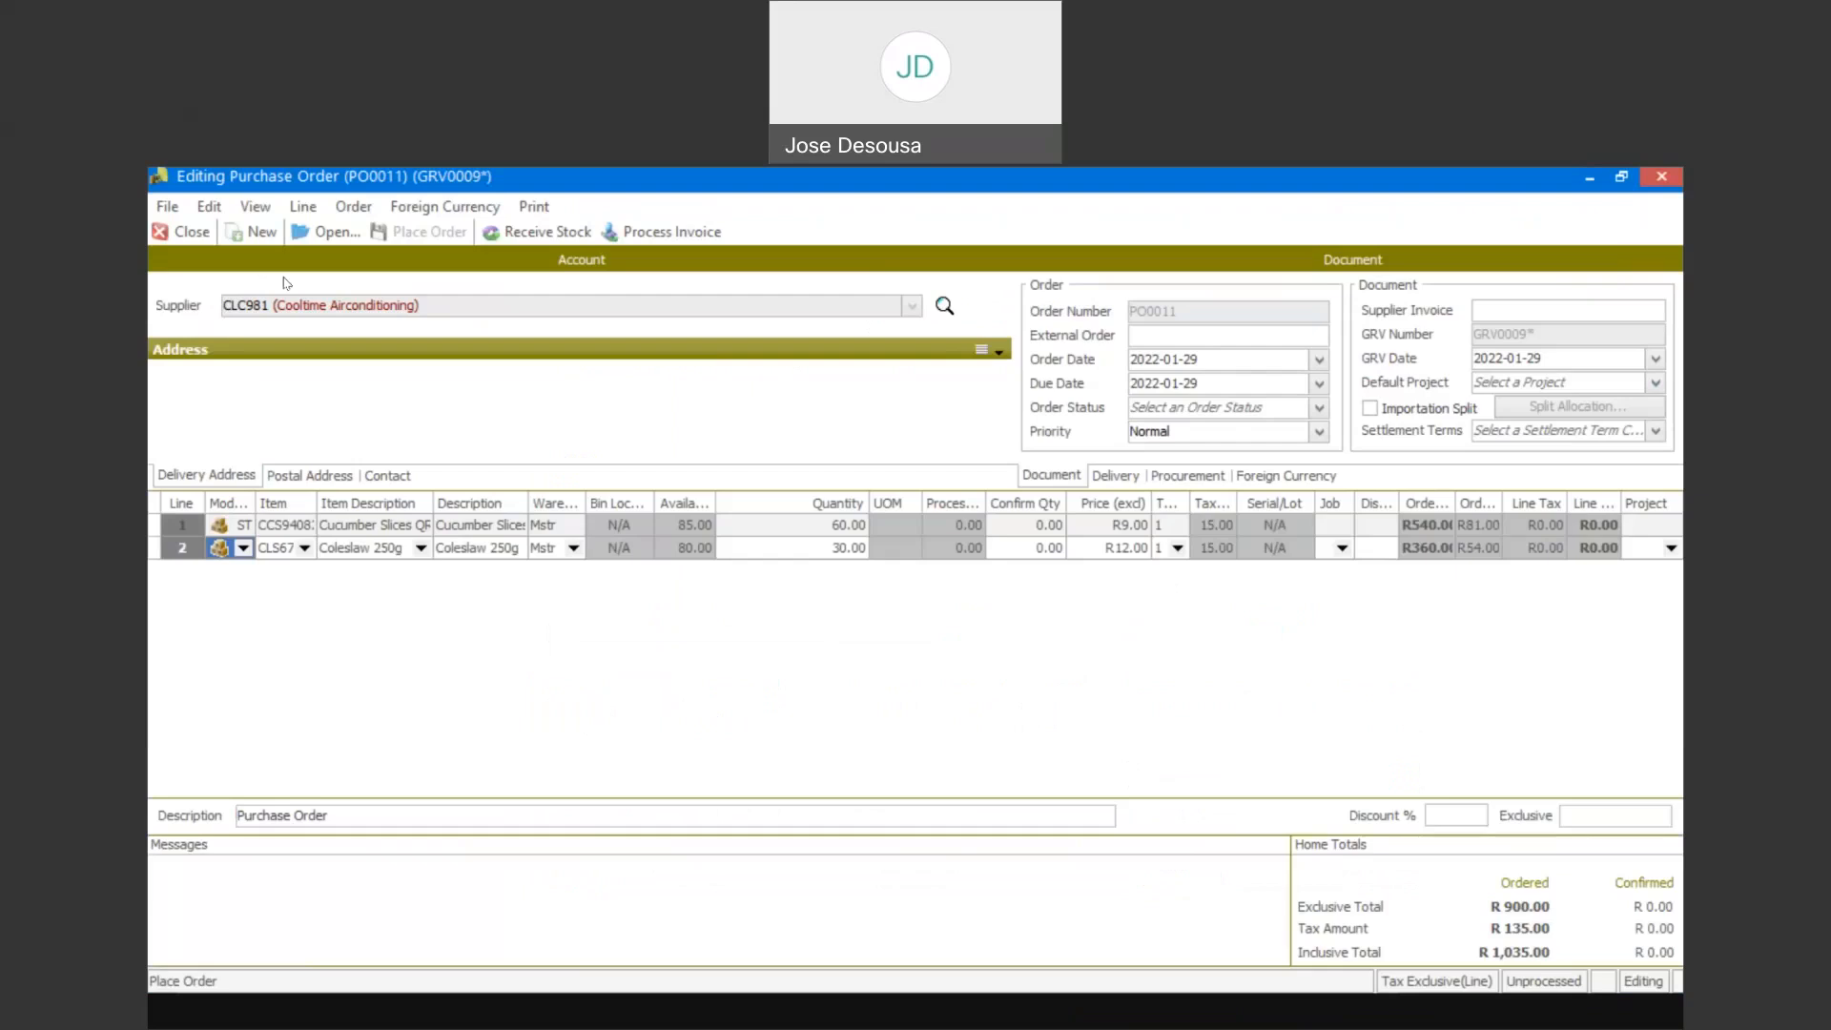
pyautogui.click(195, 237)
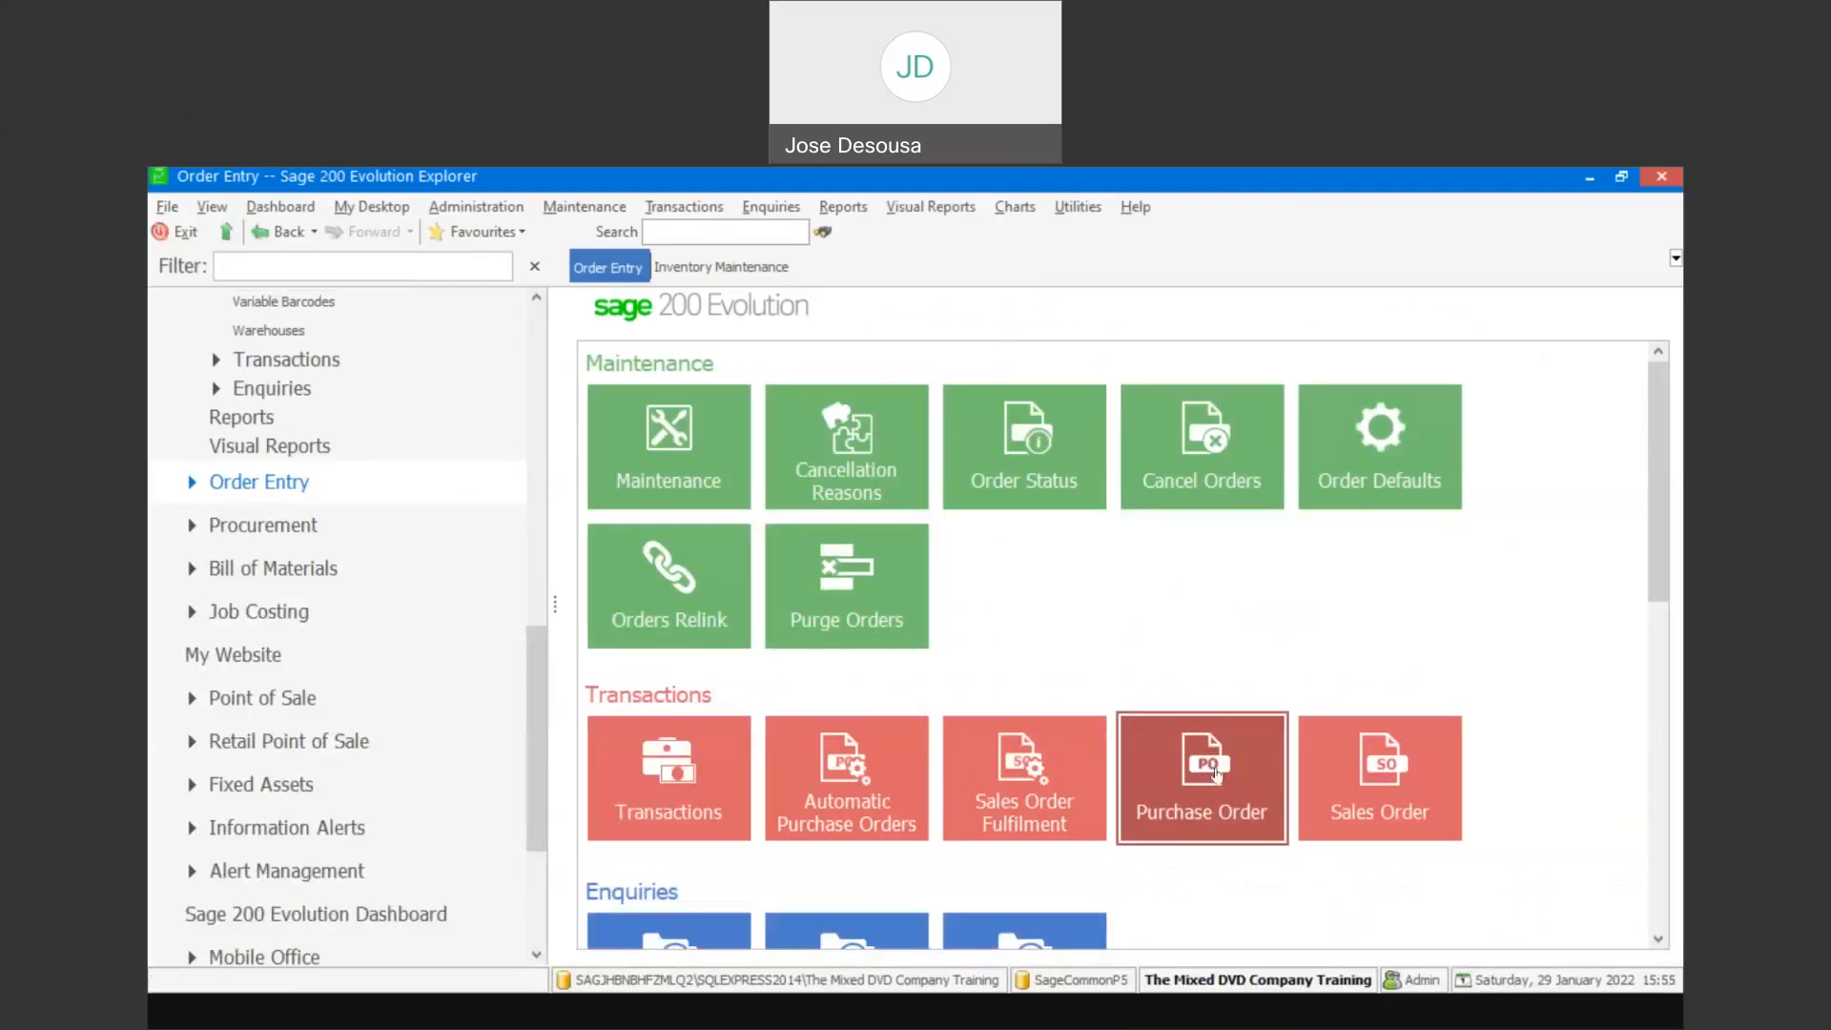
# Open the search for existing purchase orders and restrict the document type to PO GRV only
pyautogui.click(1216, 773)
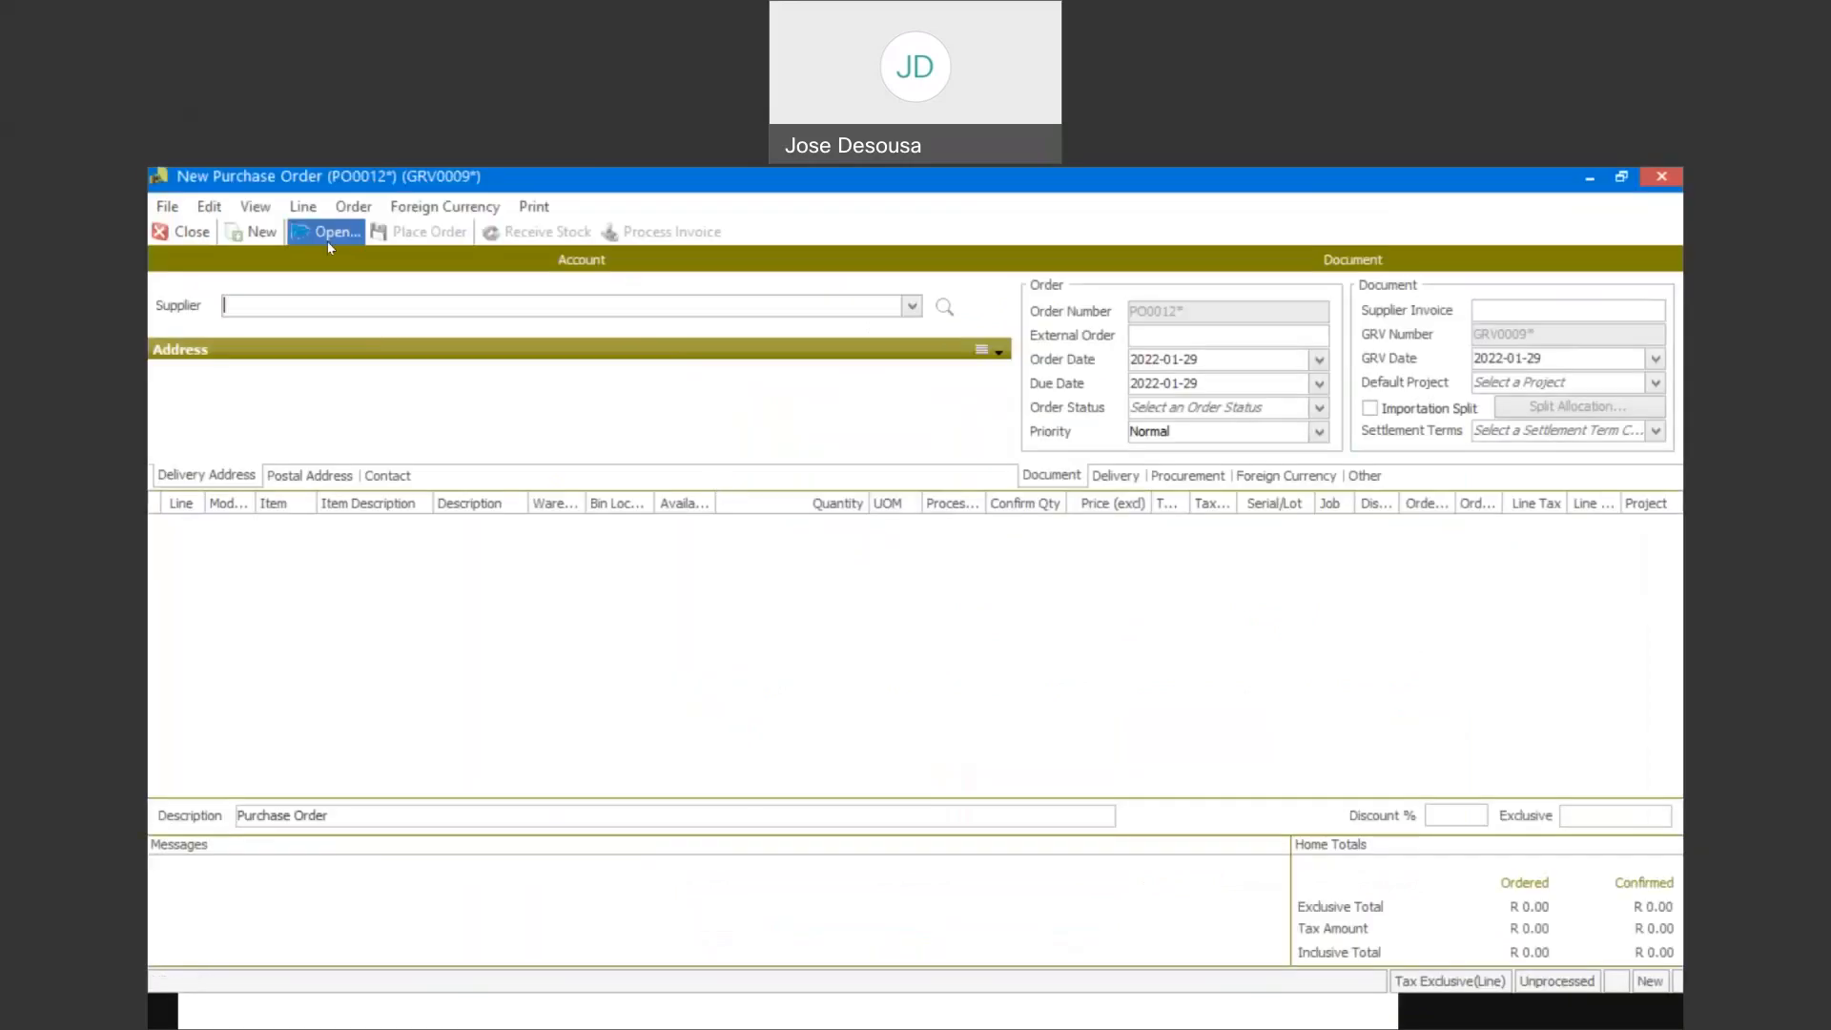
pyautogui.click(328, 242)
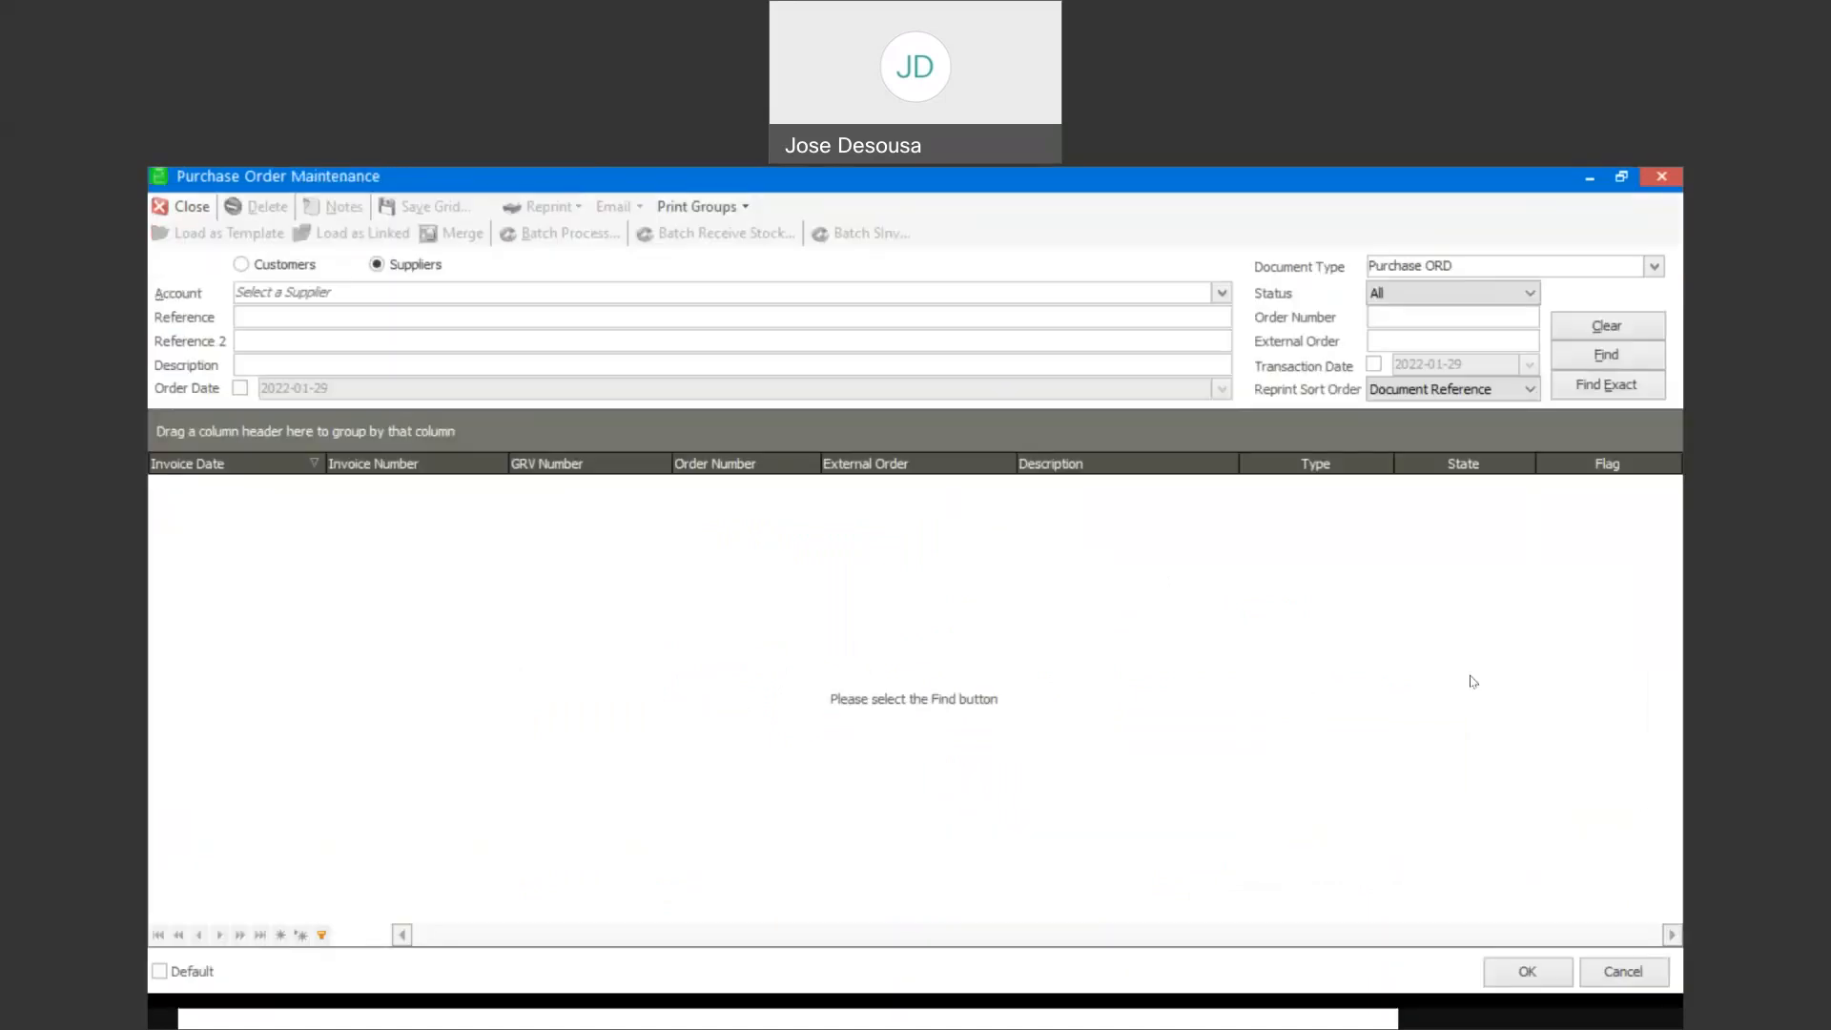
pyautogui.click(1654, 268)
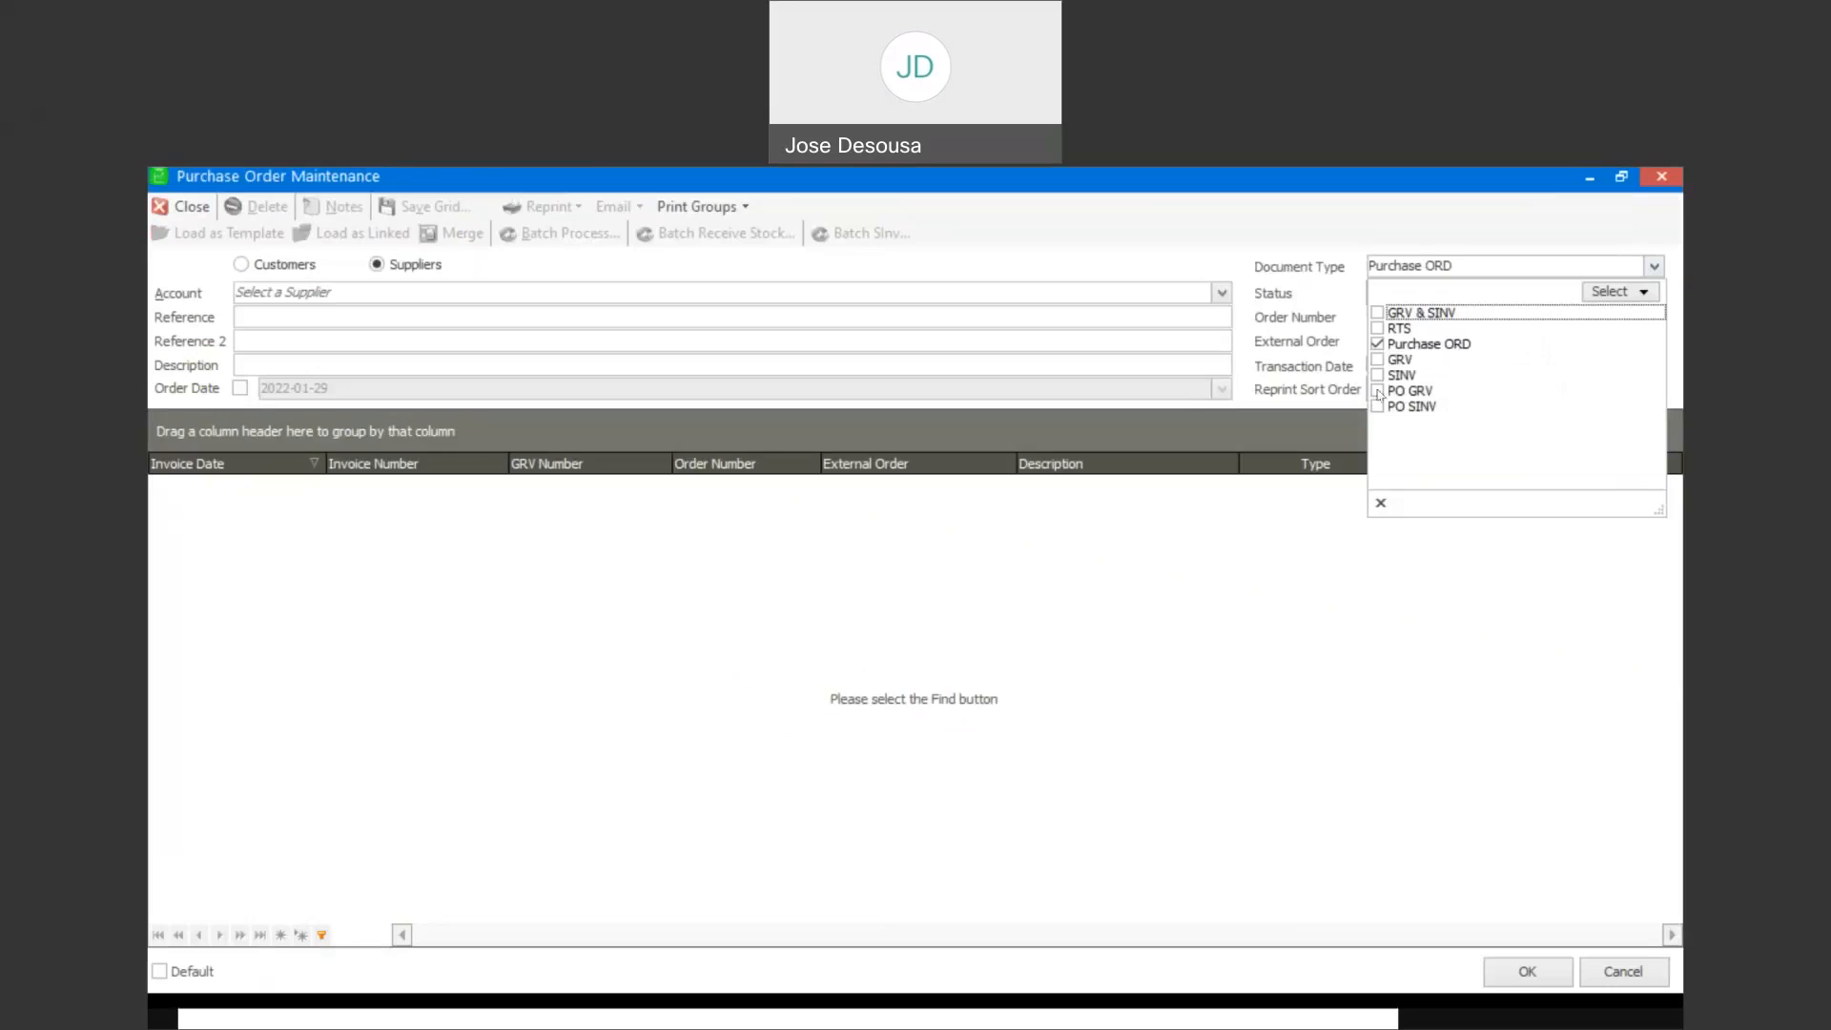
pyautogui.click(1378, 392)
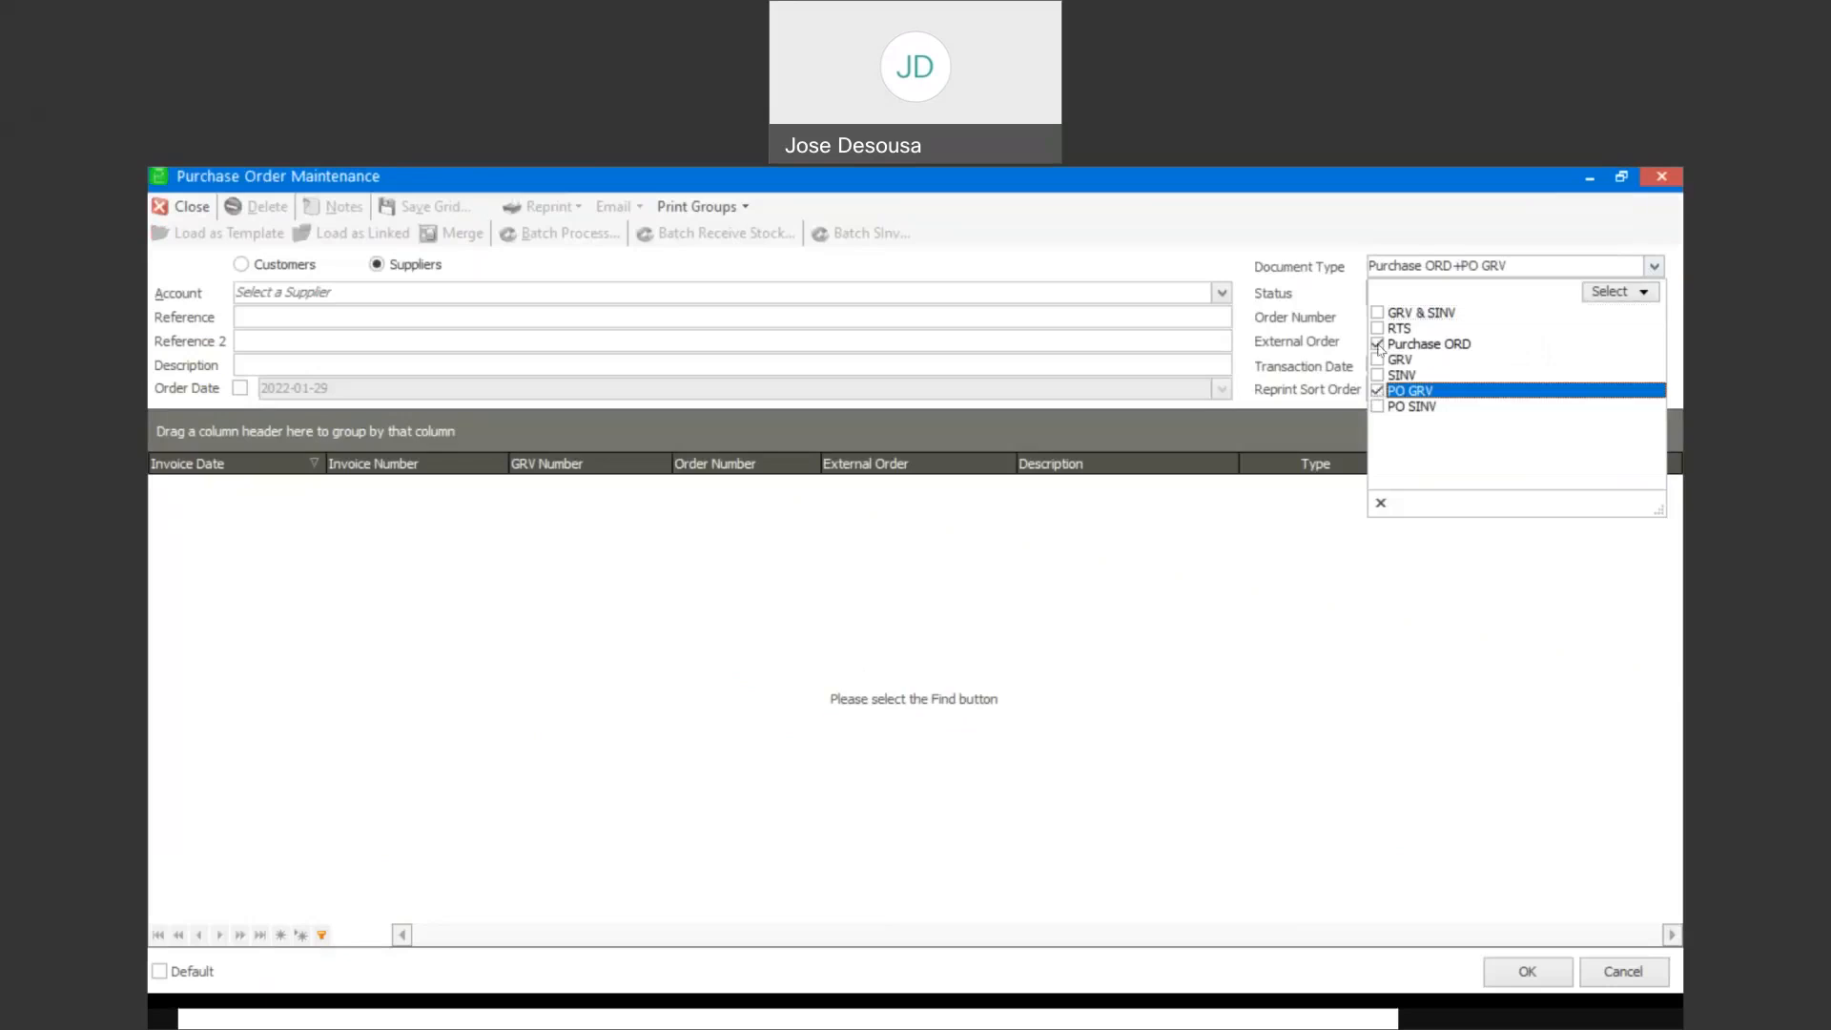
pyautogui.click(1379, 346)
pyautogui.click(1267, 553)
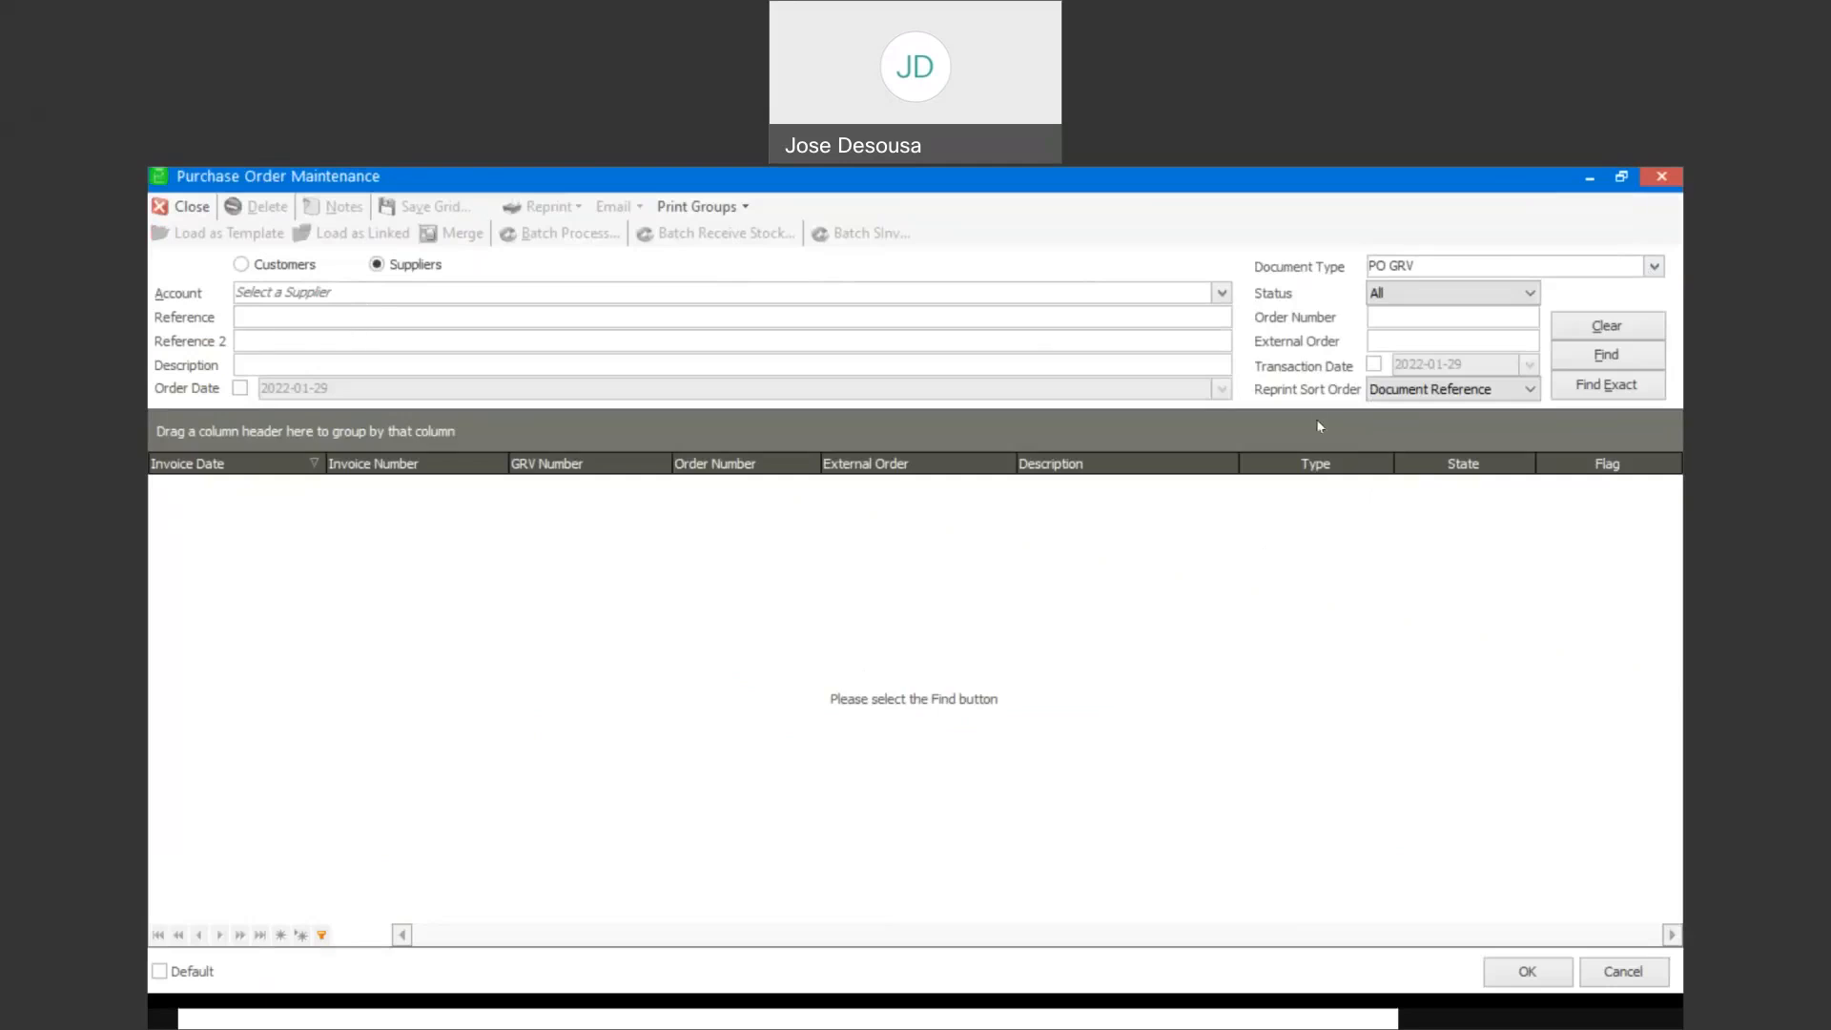
# Find the documents with transaction date 2022-01-29 and open the unprocessed purchase order
pyautogui.click(1374, 363)
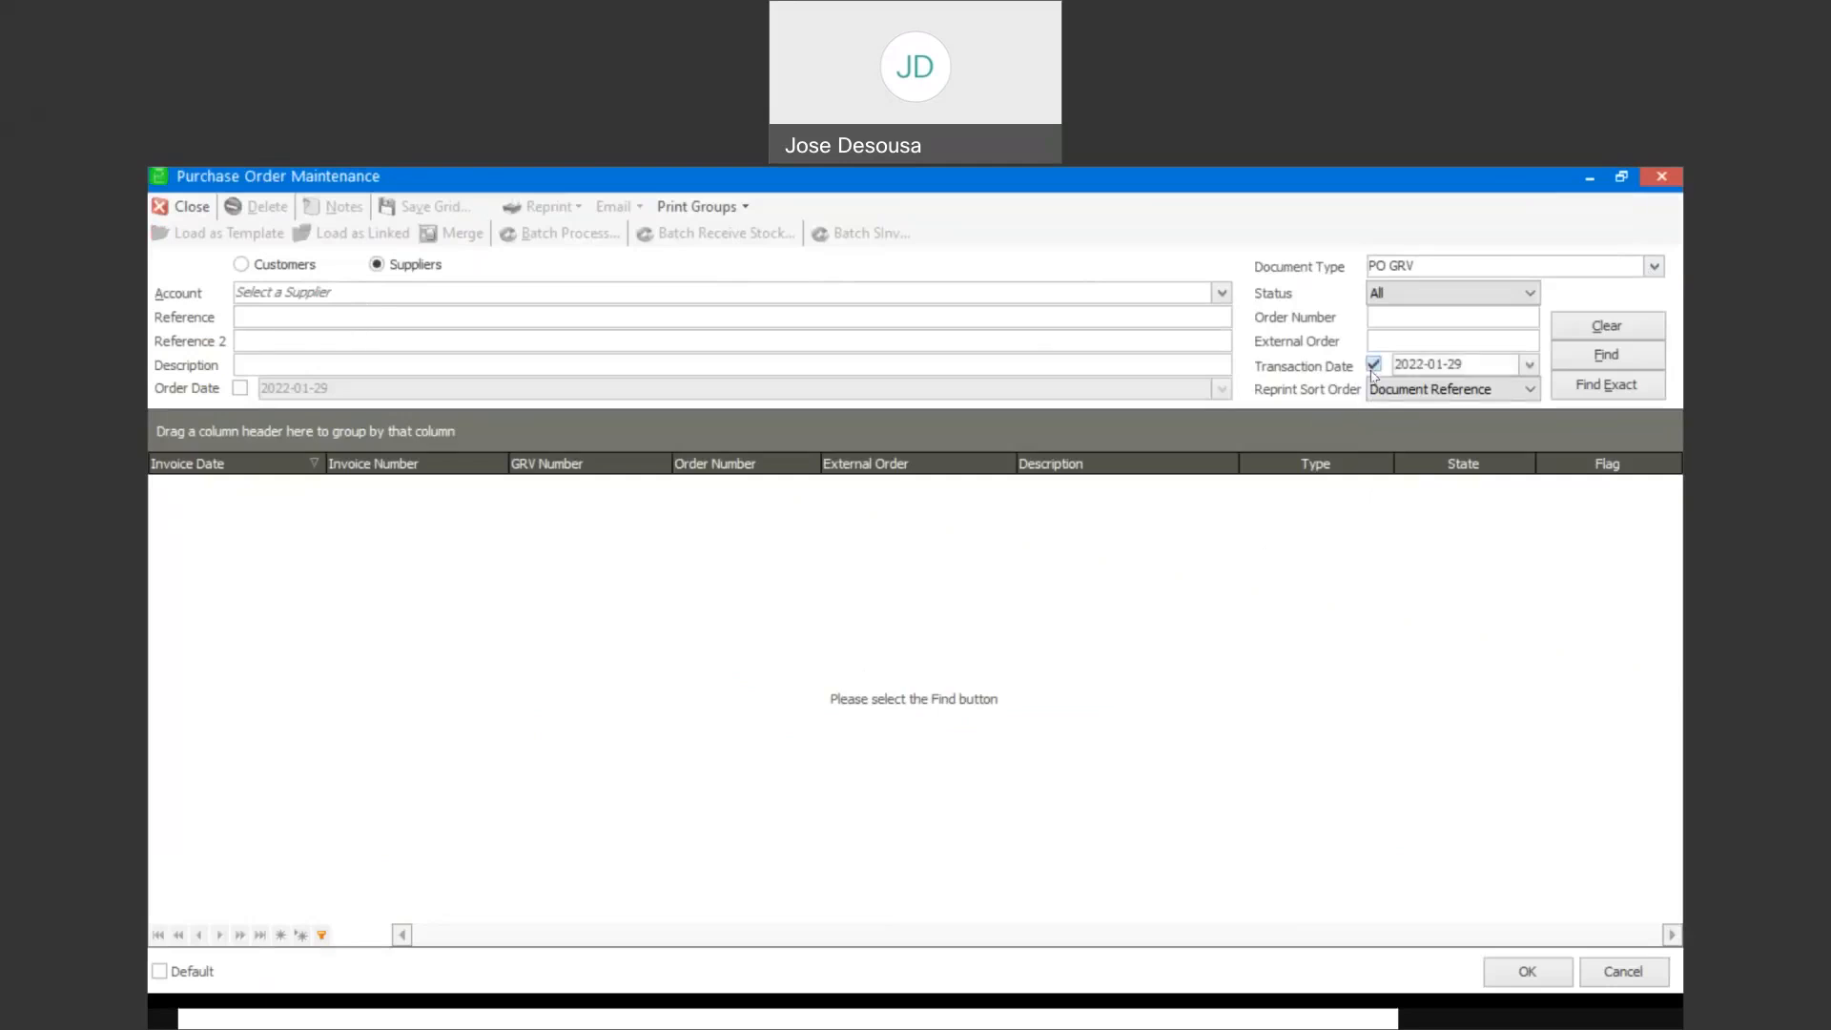
pyautogui.click(1574, 359)
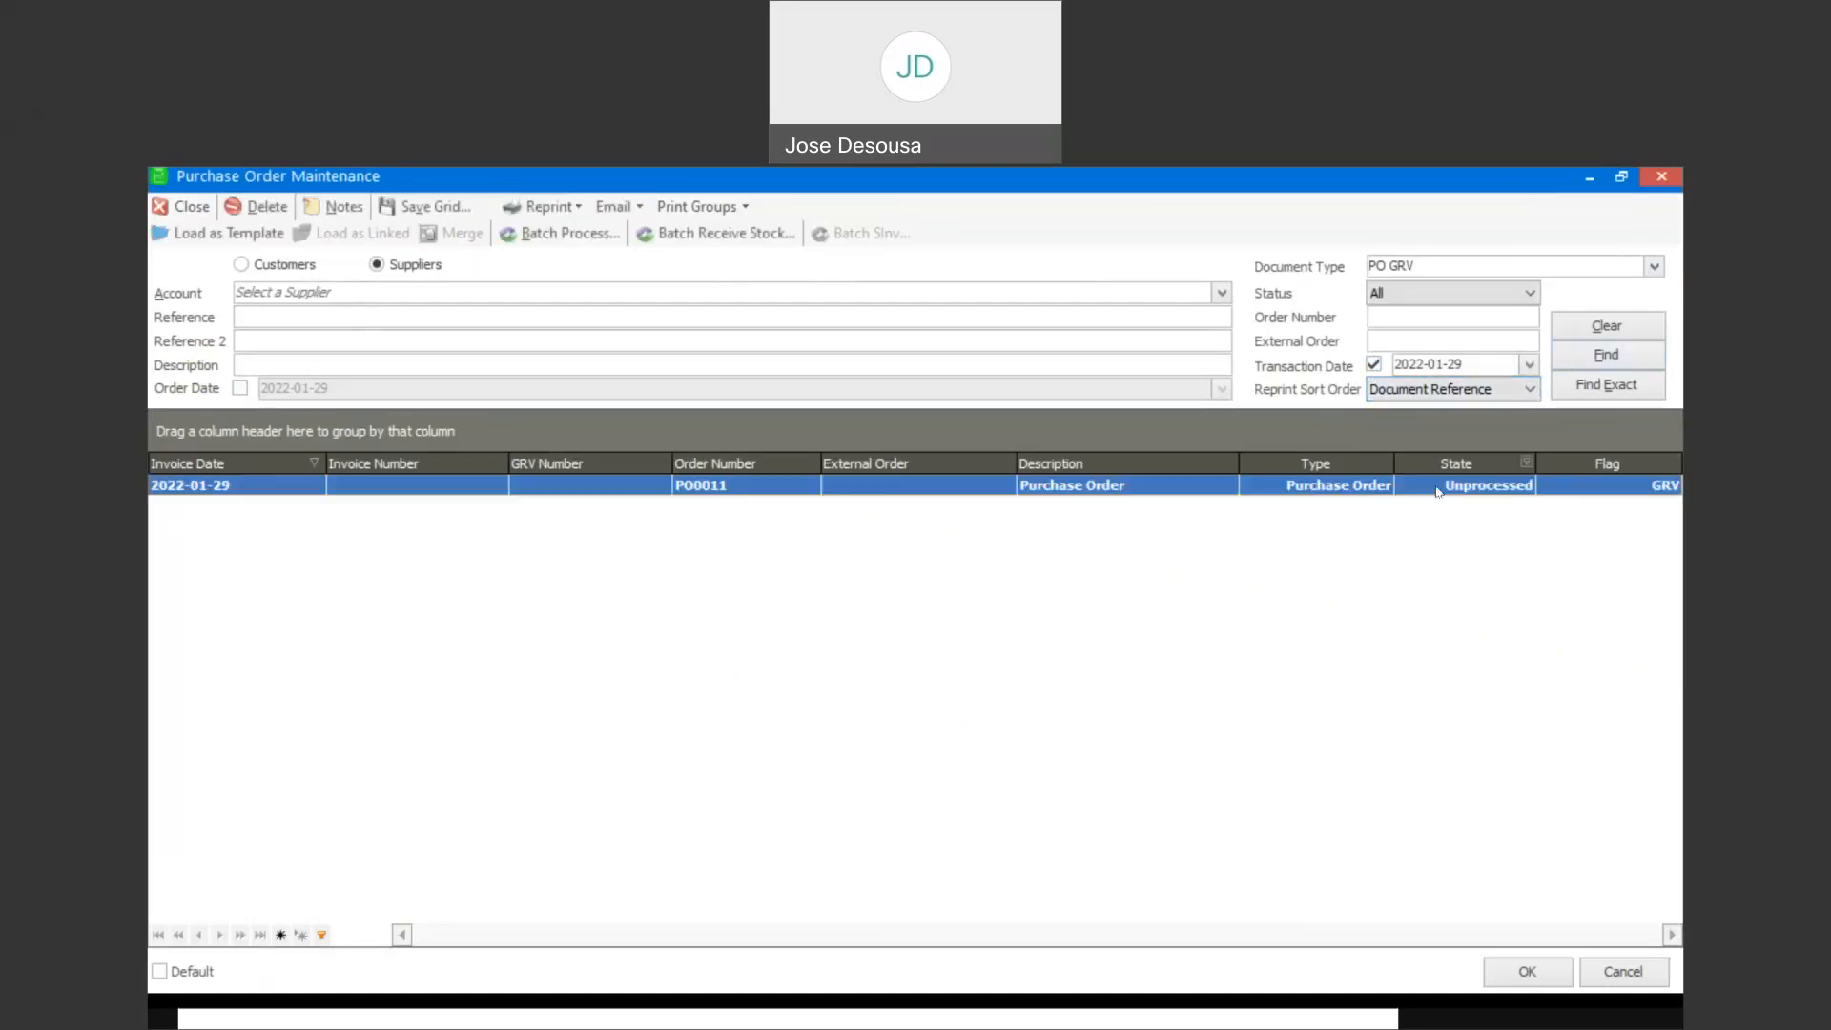
pyautogui.doubleClick(870, 494)
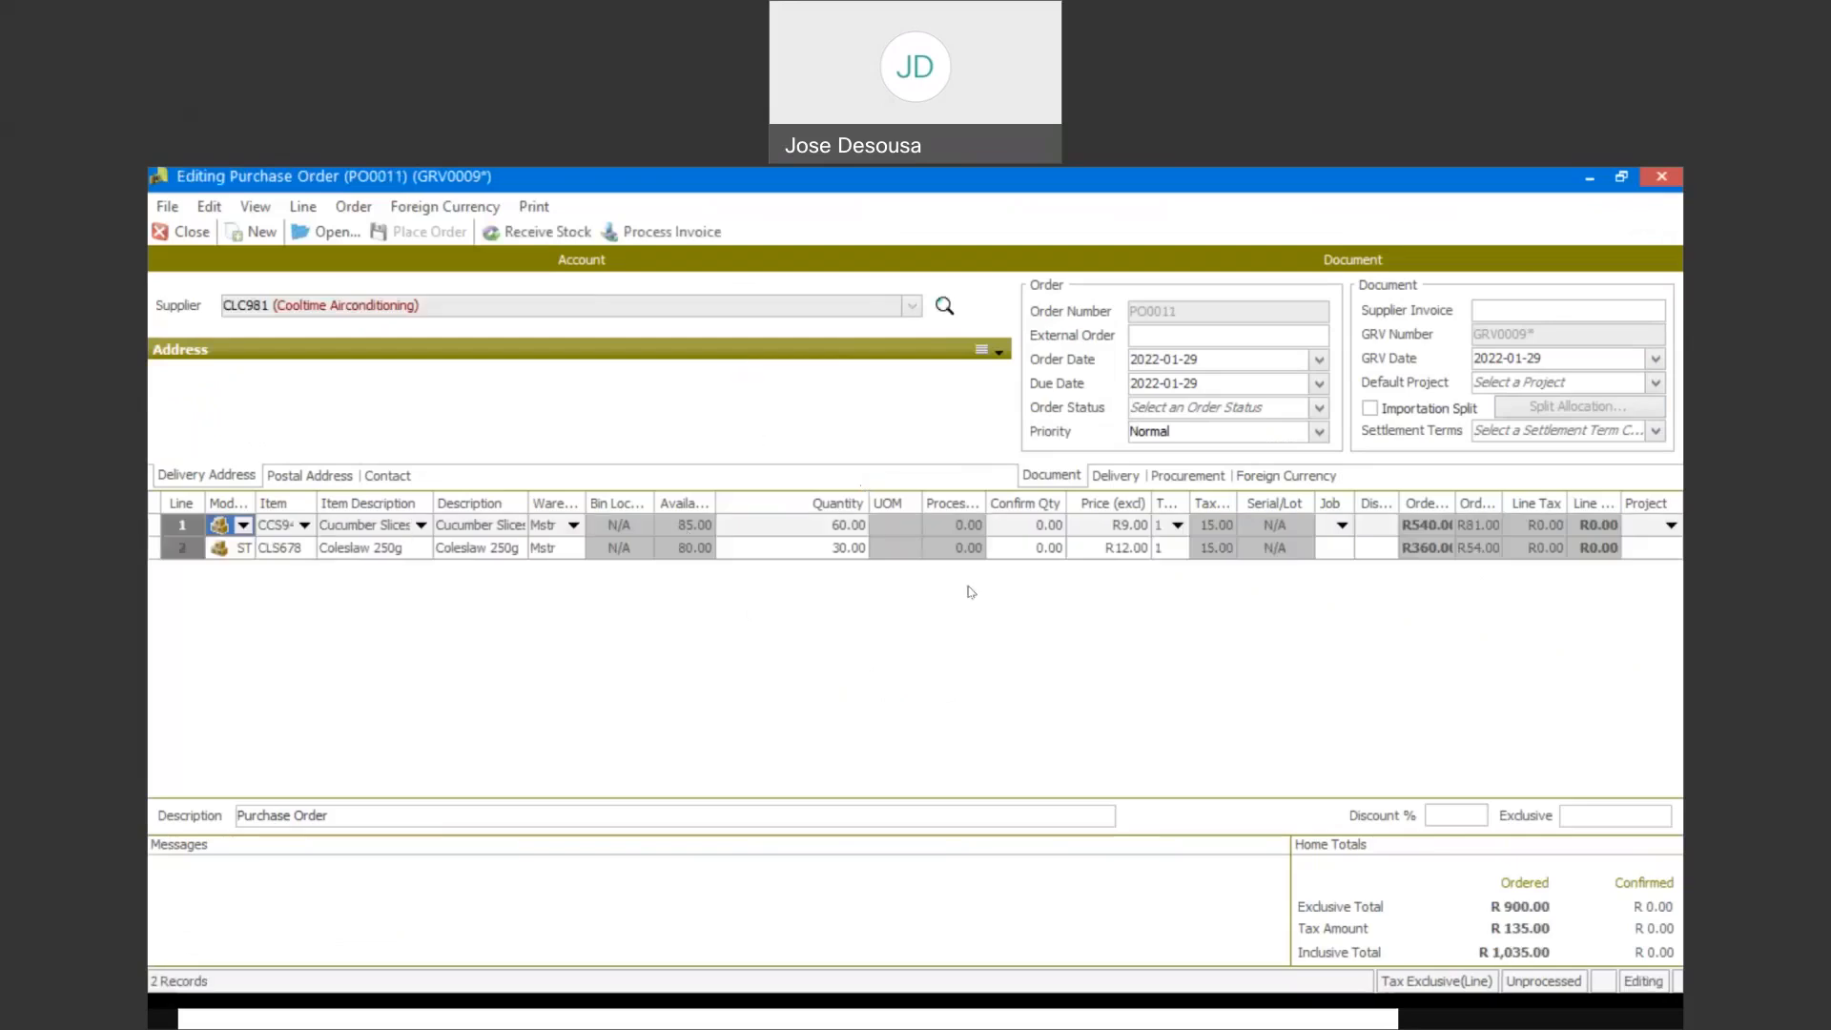
# Confirm received quantities of 60 for Cucumber Slices QR and 30 for Coleslaw 250g
pyautogui.click(1013, 526)
pyautogui.write('60')
pyautogui.click(1017, 548)
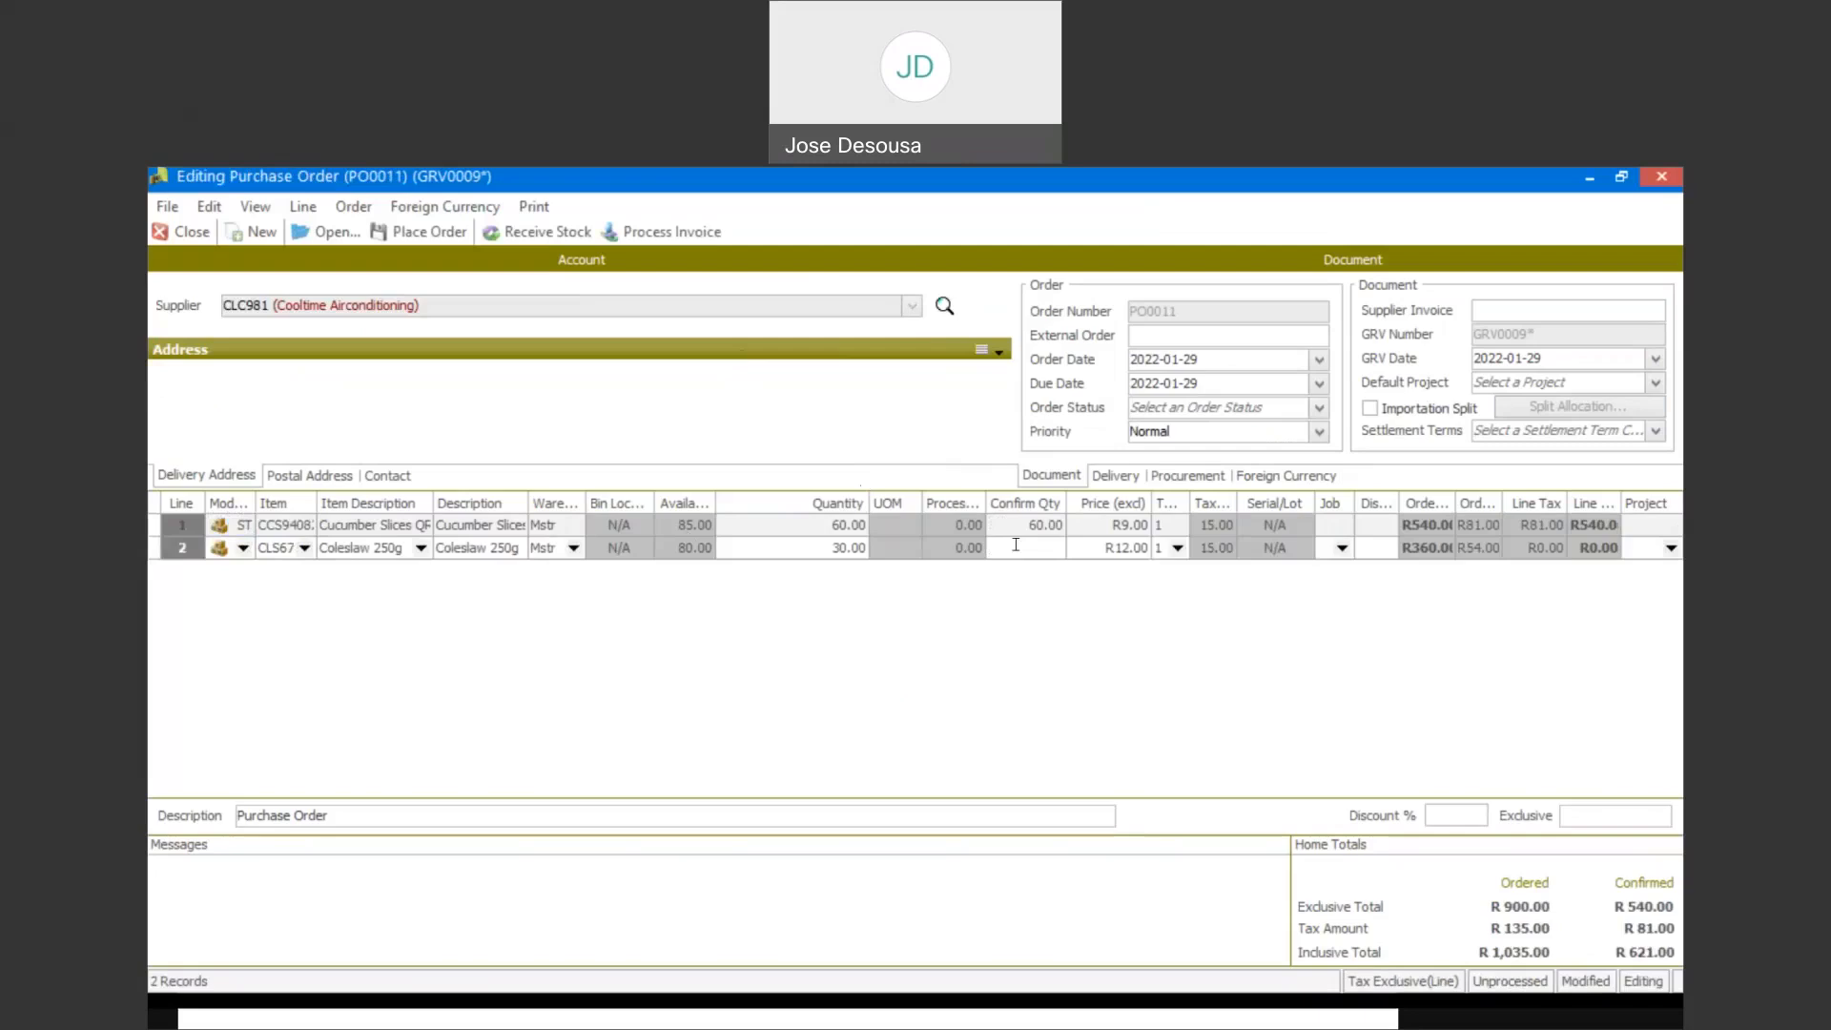
pyautogui.write('30')
# Receive the stock despite the account terms warning, previewing only the Goods Received Voucher and not the purchase order
pyautogui.click(540, 233)
pyautogui.click(522, 234)
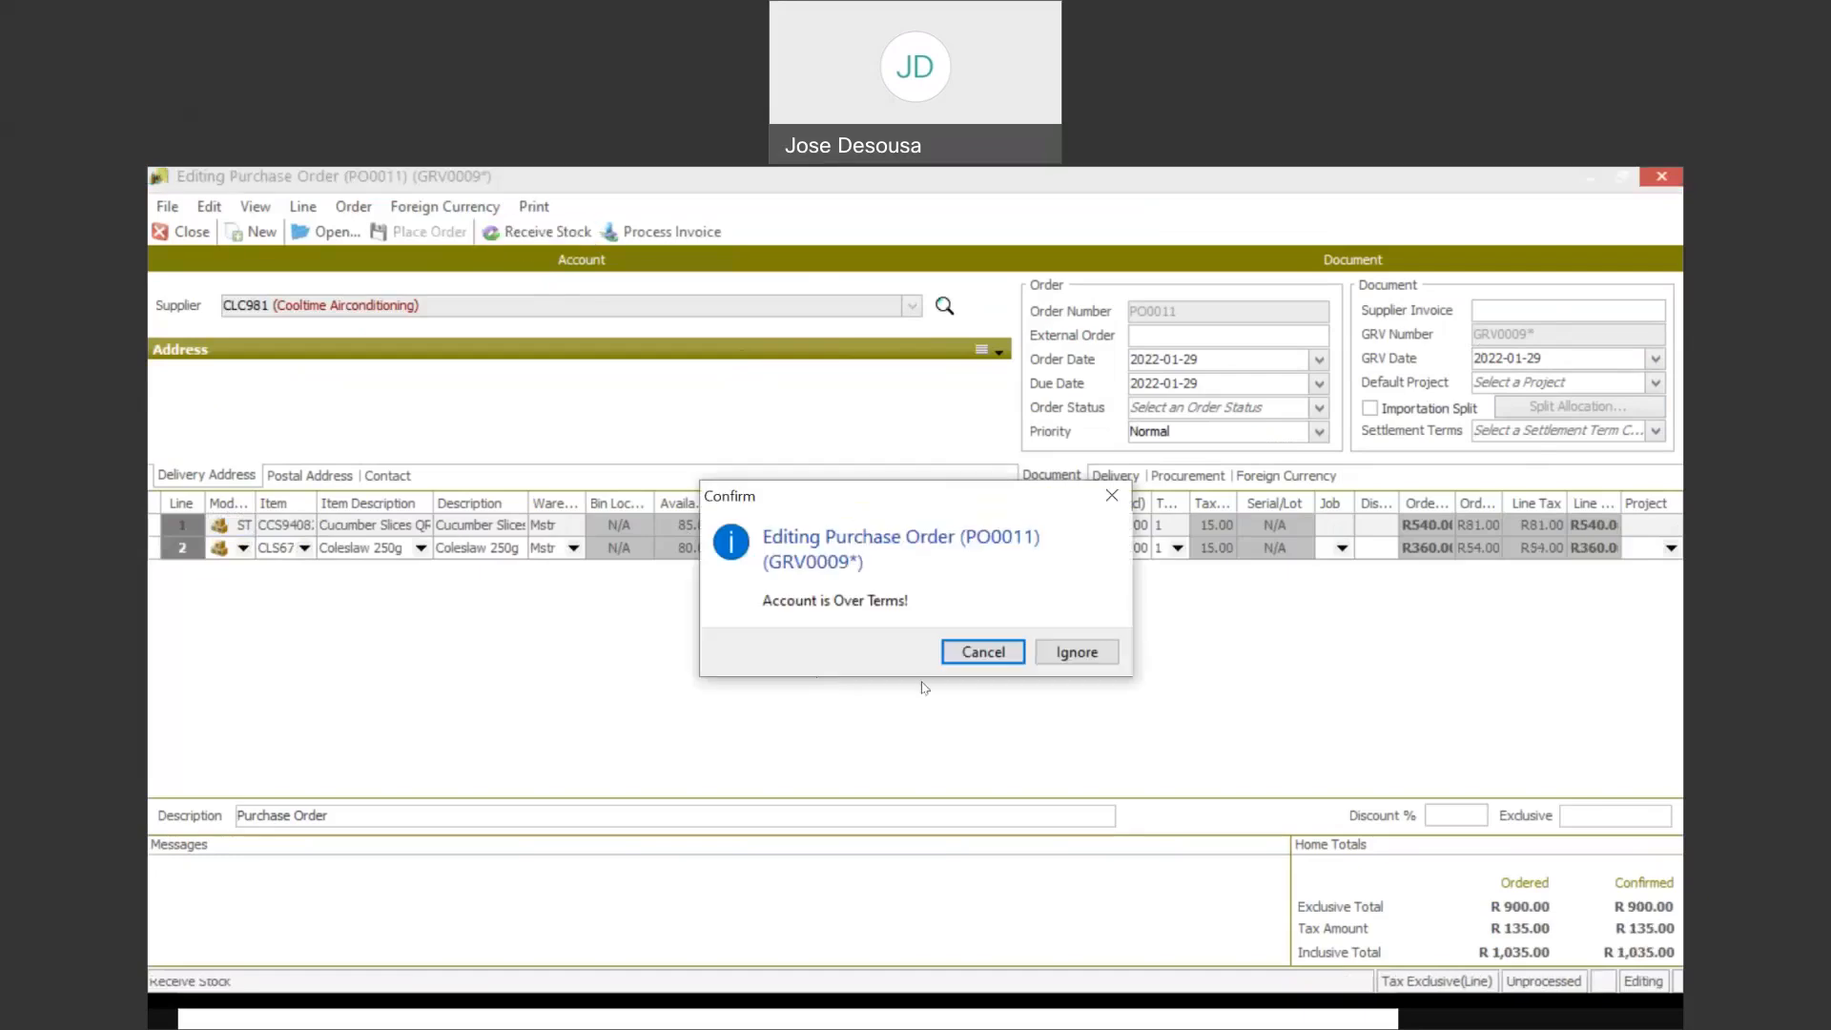
pyautogui.click(1075, 659)
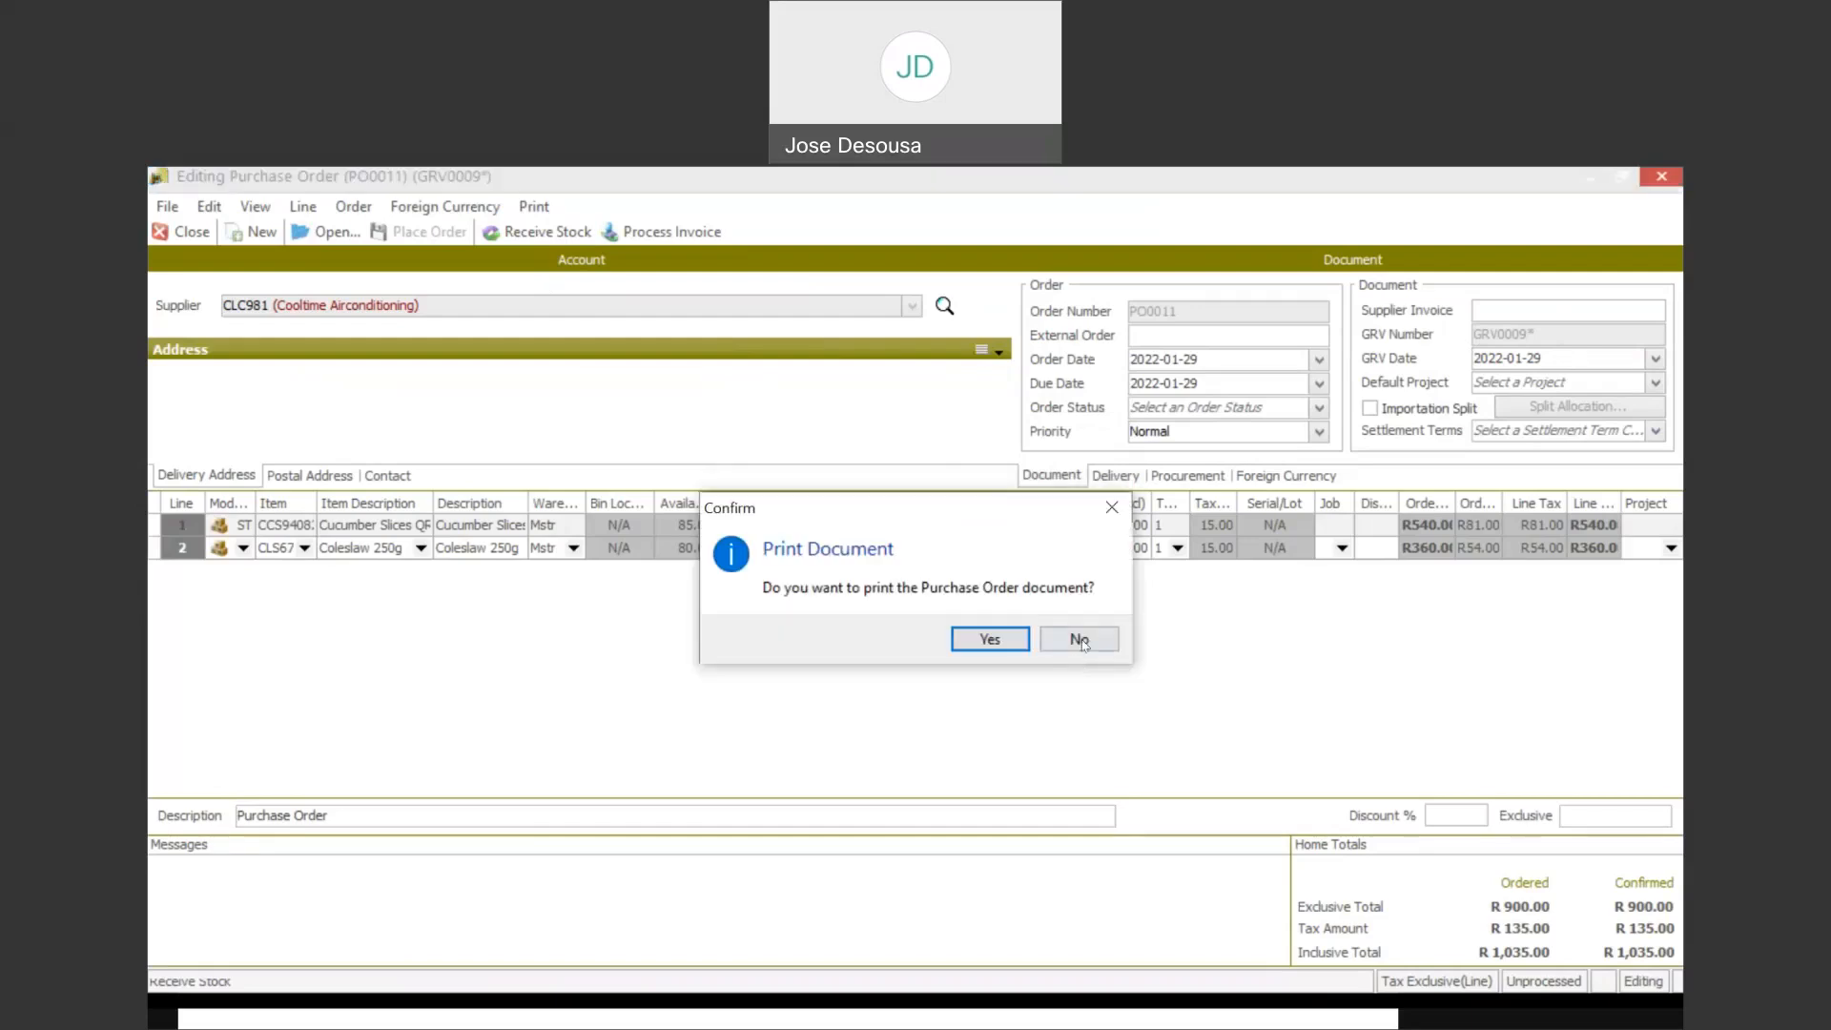
pyautogui.click(1082, 645)
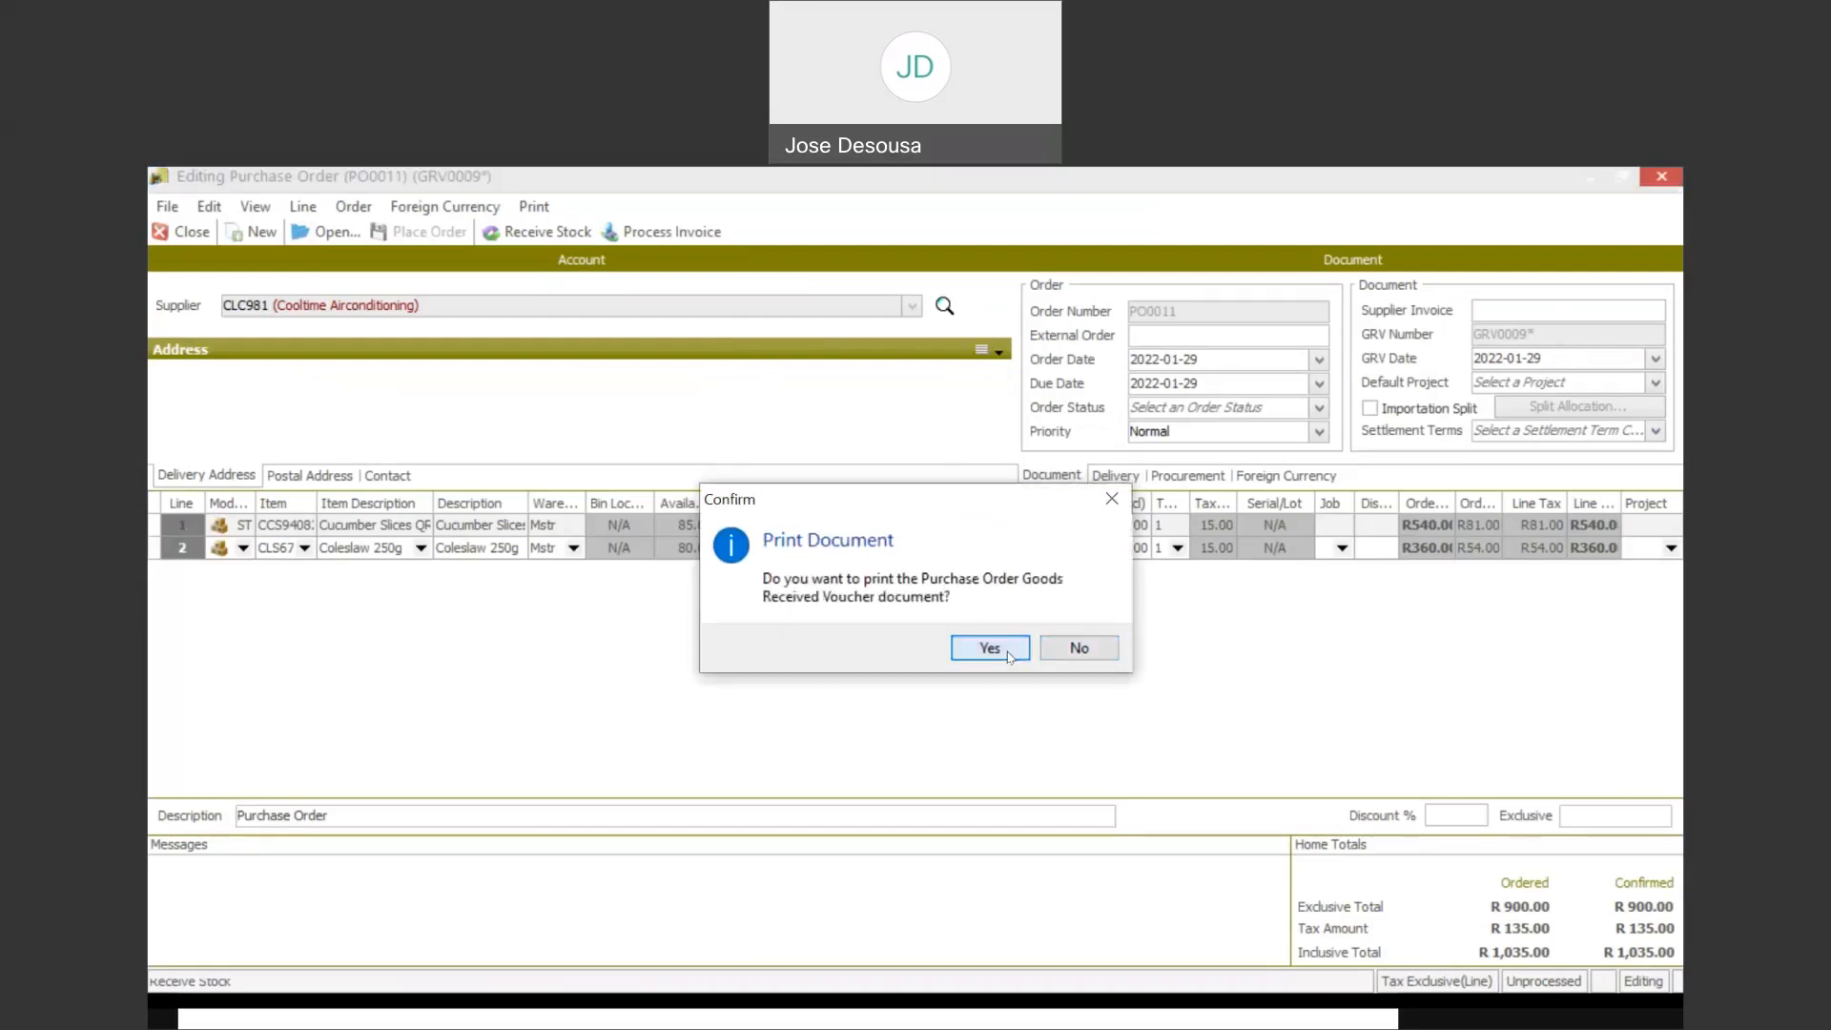
pyautogui.click(1010, 657)
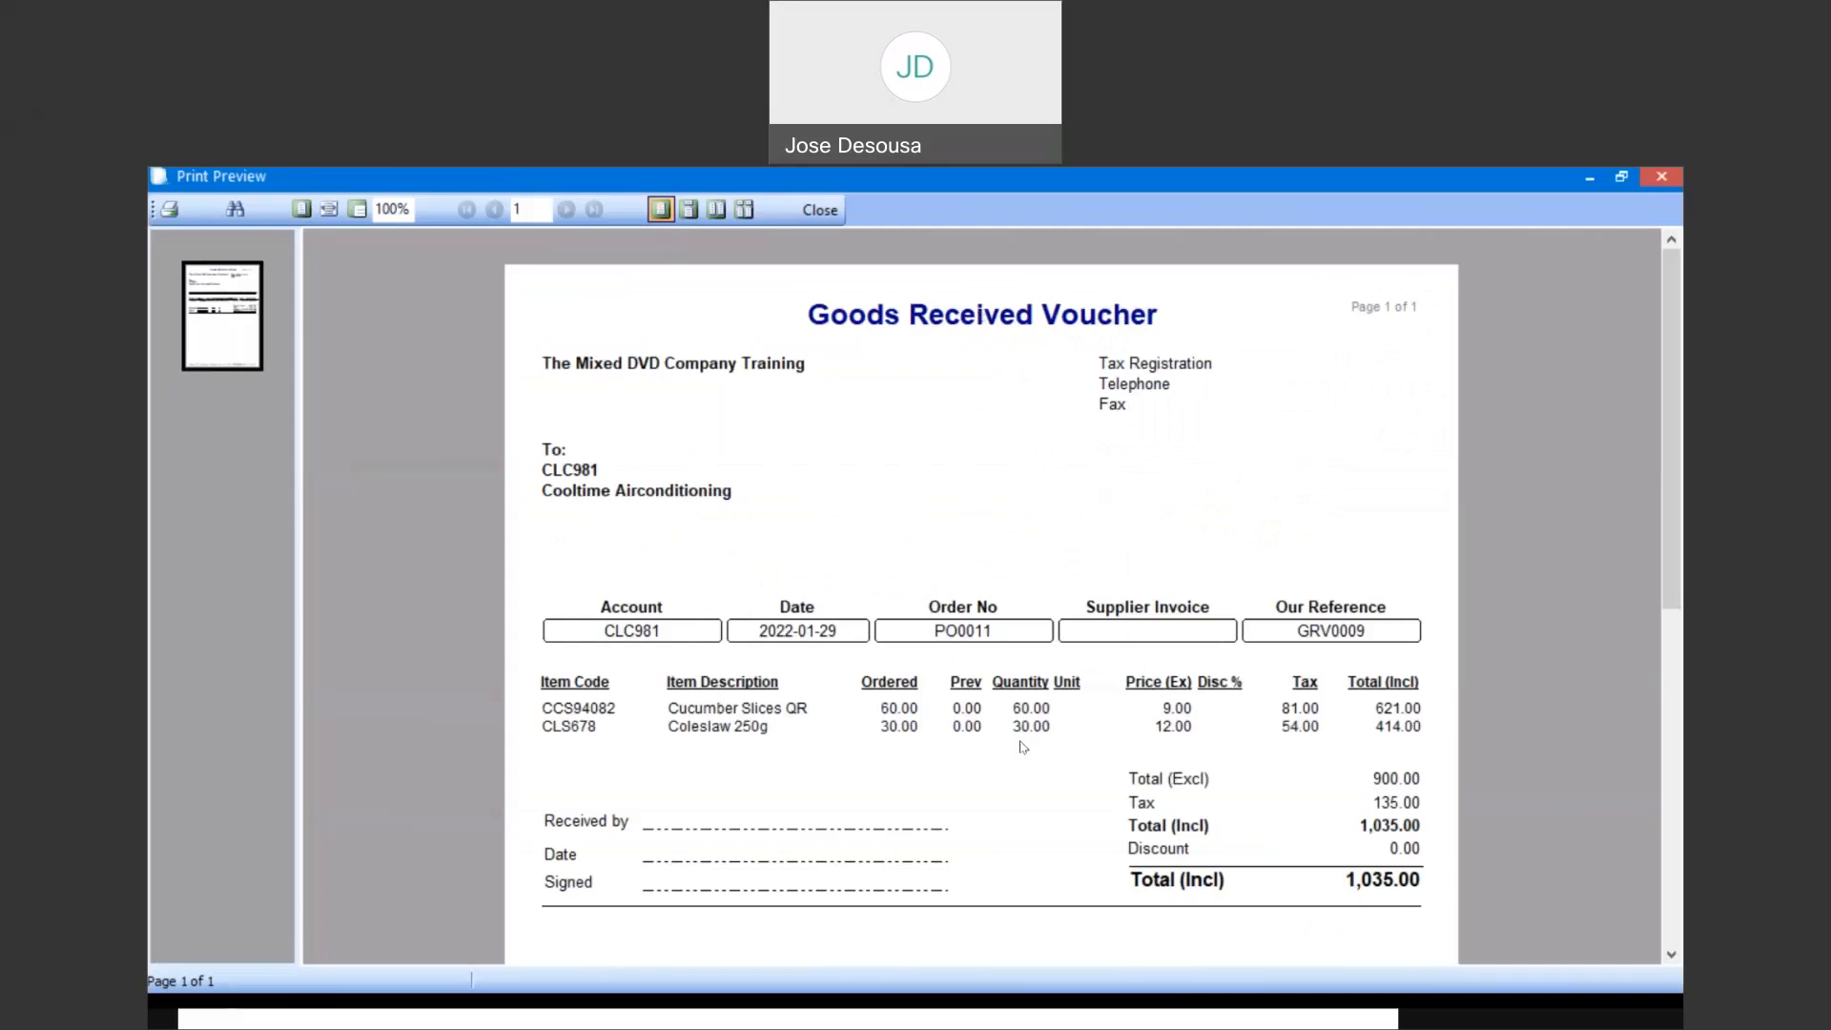
pyautogui.click(826, 215)
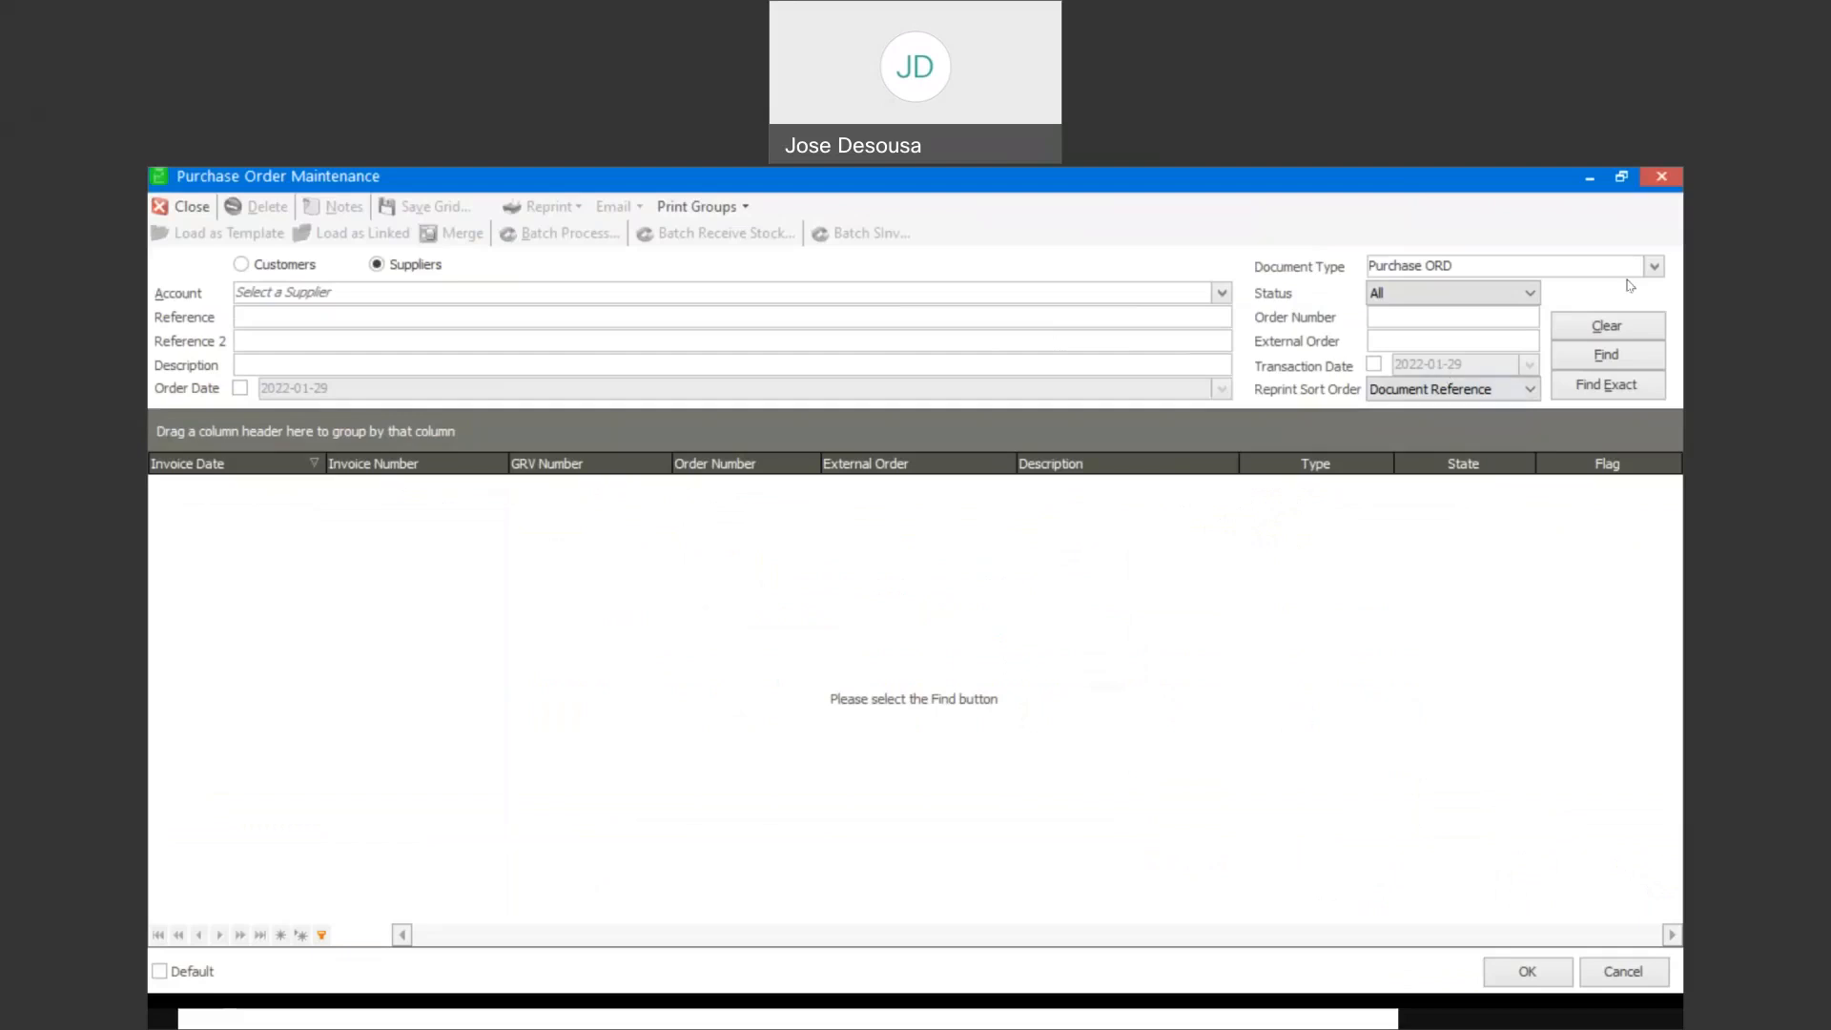
# Search for PO SINV documents only, with transaction date 2022-01-29, and open the received order as a supplier invoice
pyautogui.click(1646, 273)
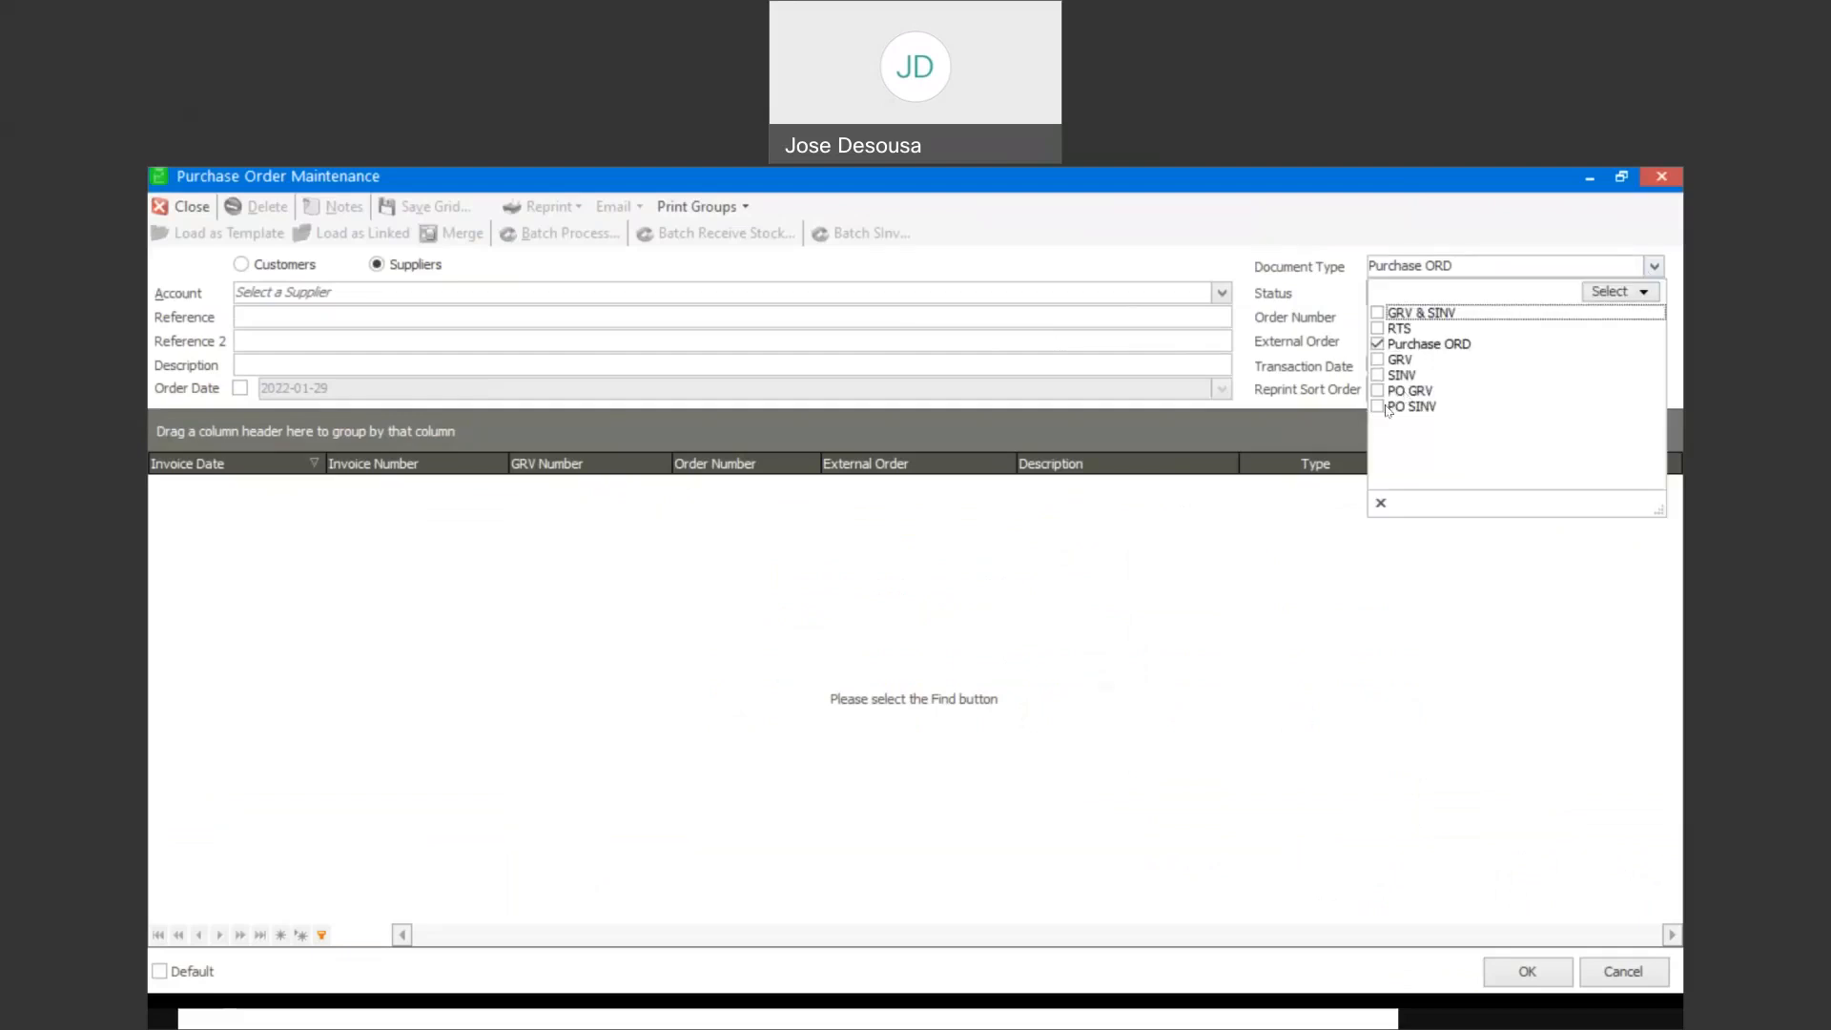
pyautogui.click(1379, 406)
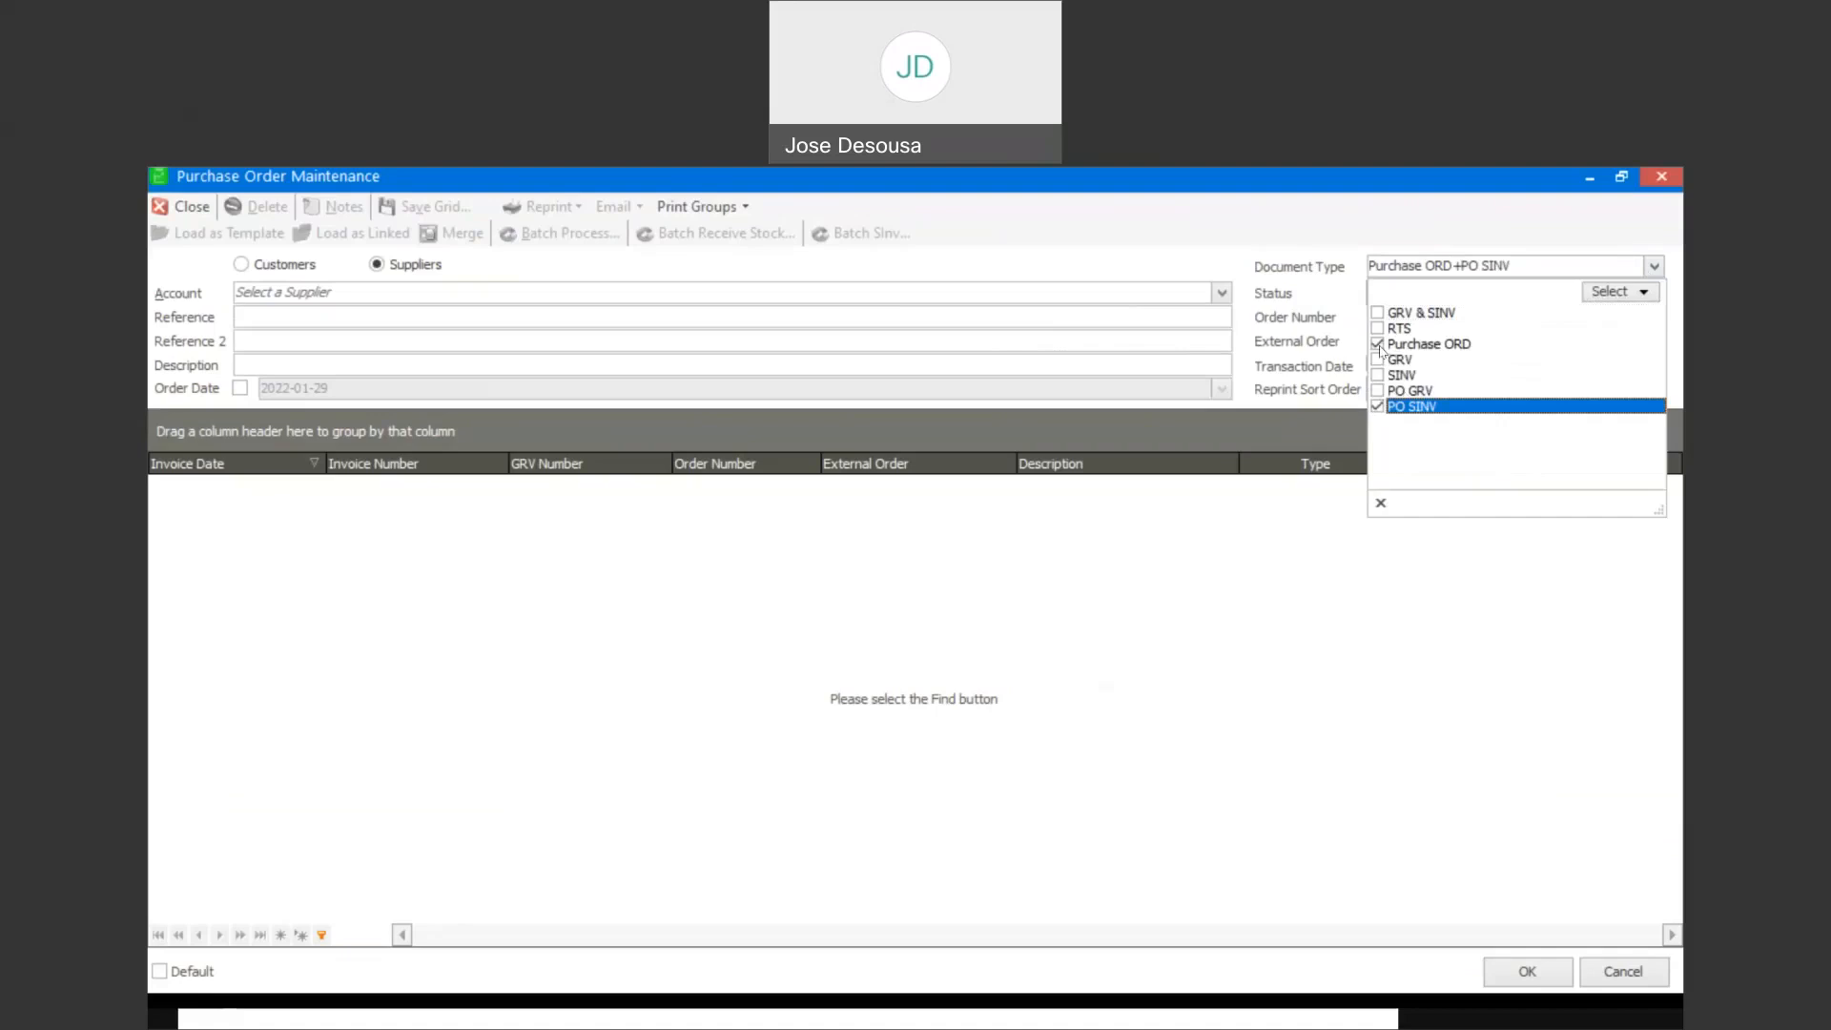
pyautogui.click(1377, 344)
pyautogui.click(1278, 546)
pyautogui.click(1374, 365)
pyautogui.click(1608, 356)
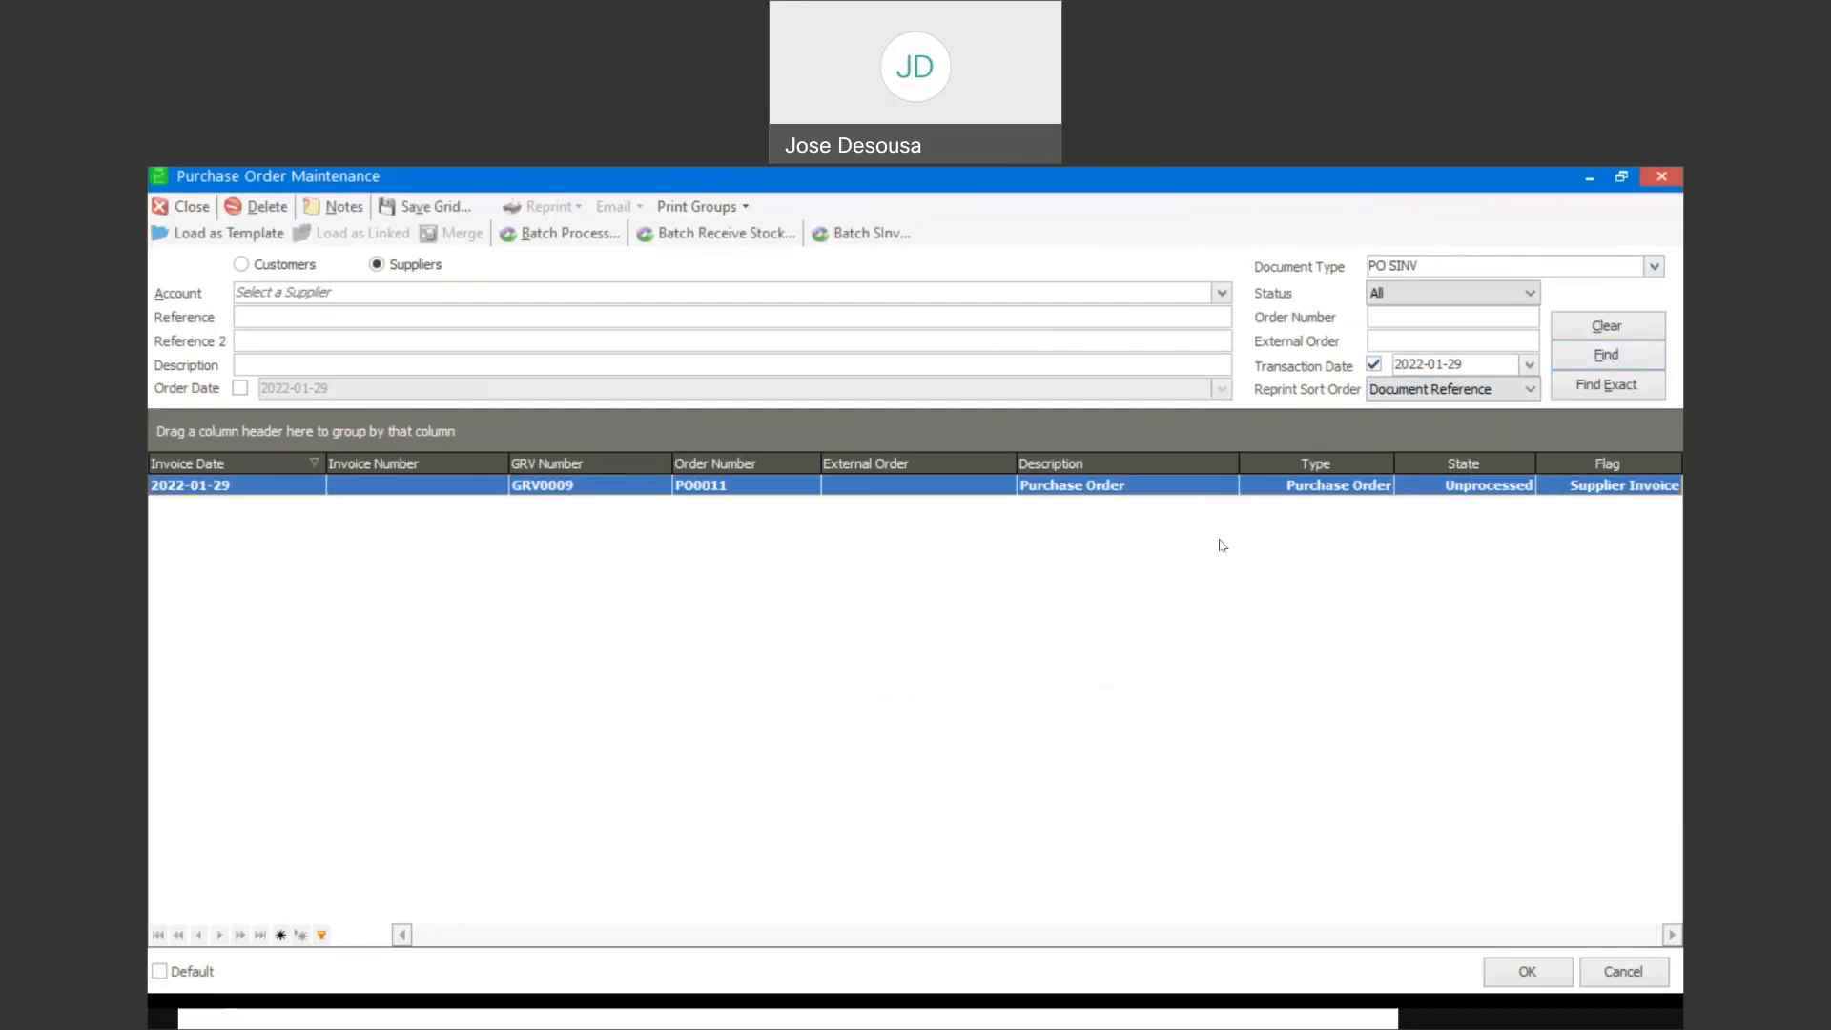
pyautogui.doubleClick(1306, 492)
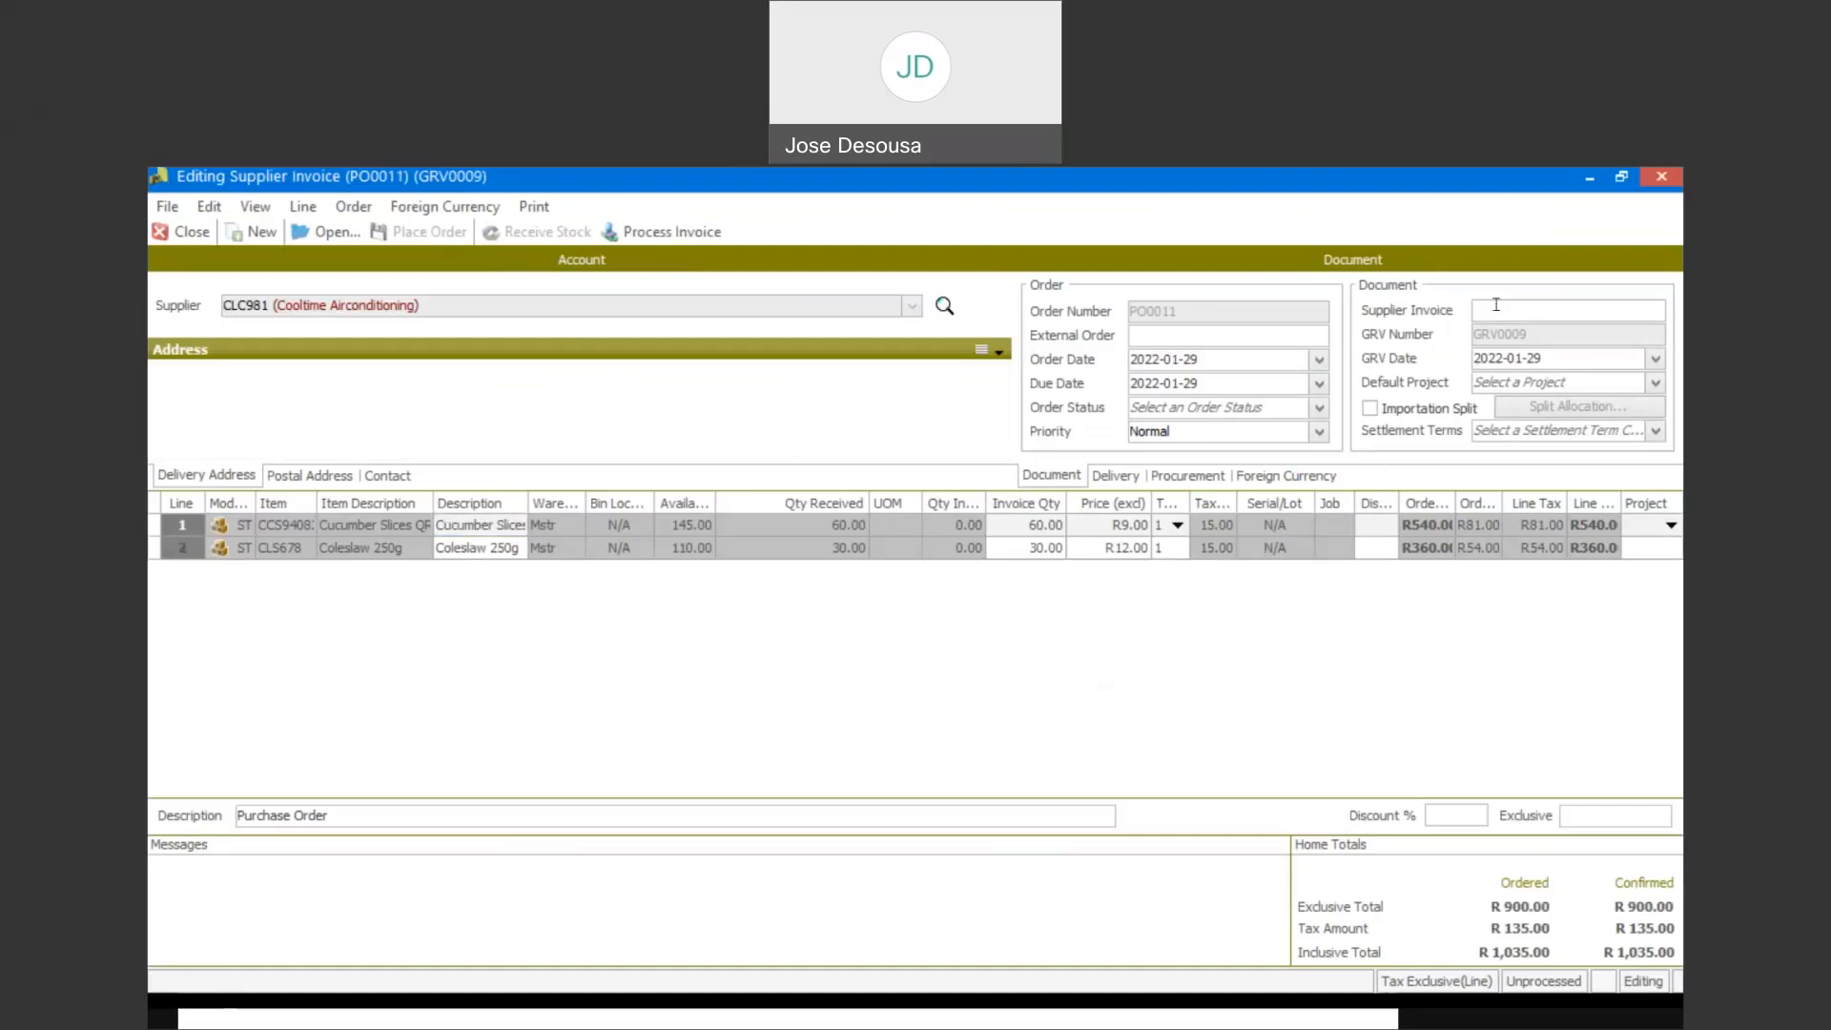
# Set the supplier invoice reference to s234567 and process the invoice despite the terms warning, with a print preview
pyautogui.write('s')
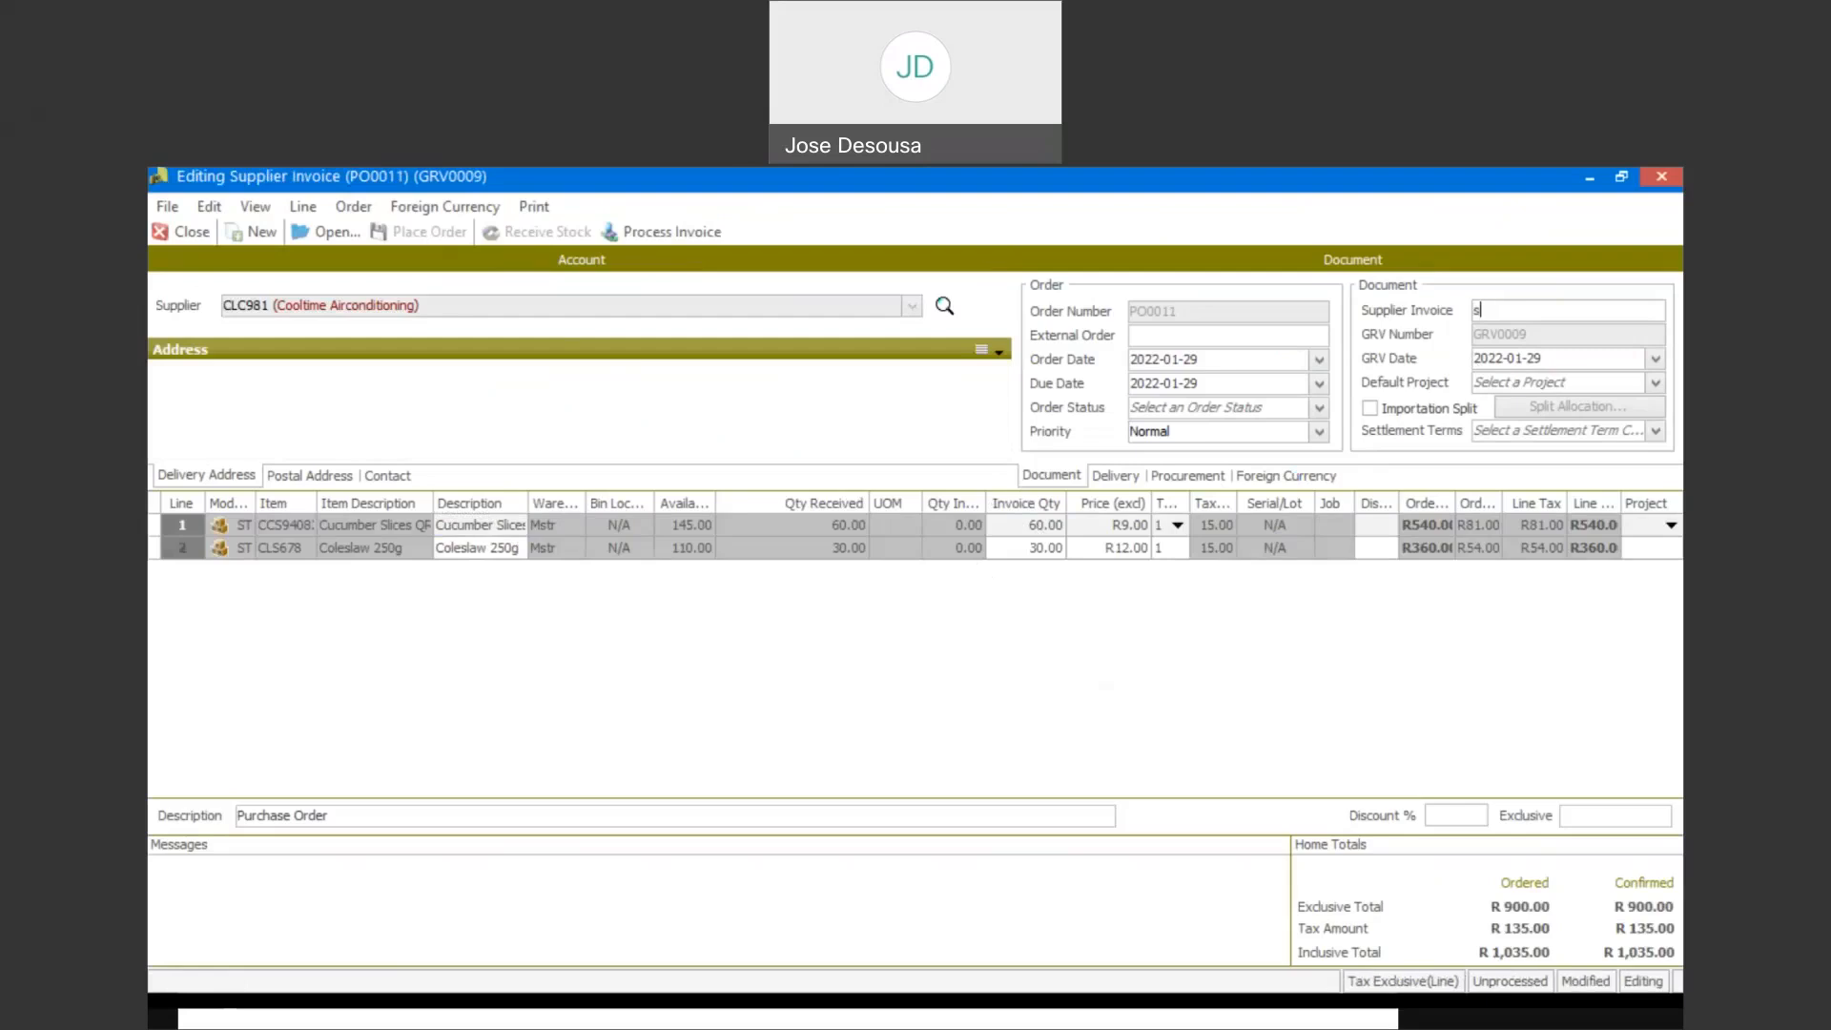
pyautogui.write('234567')
pyautogui.click(675, 232)
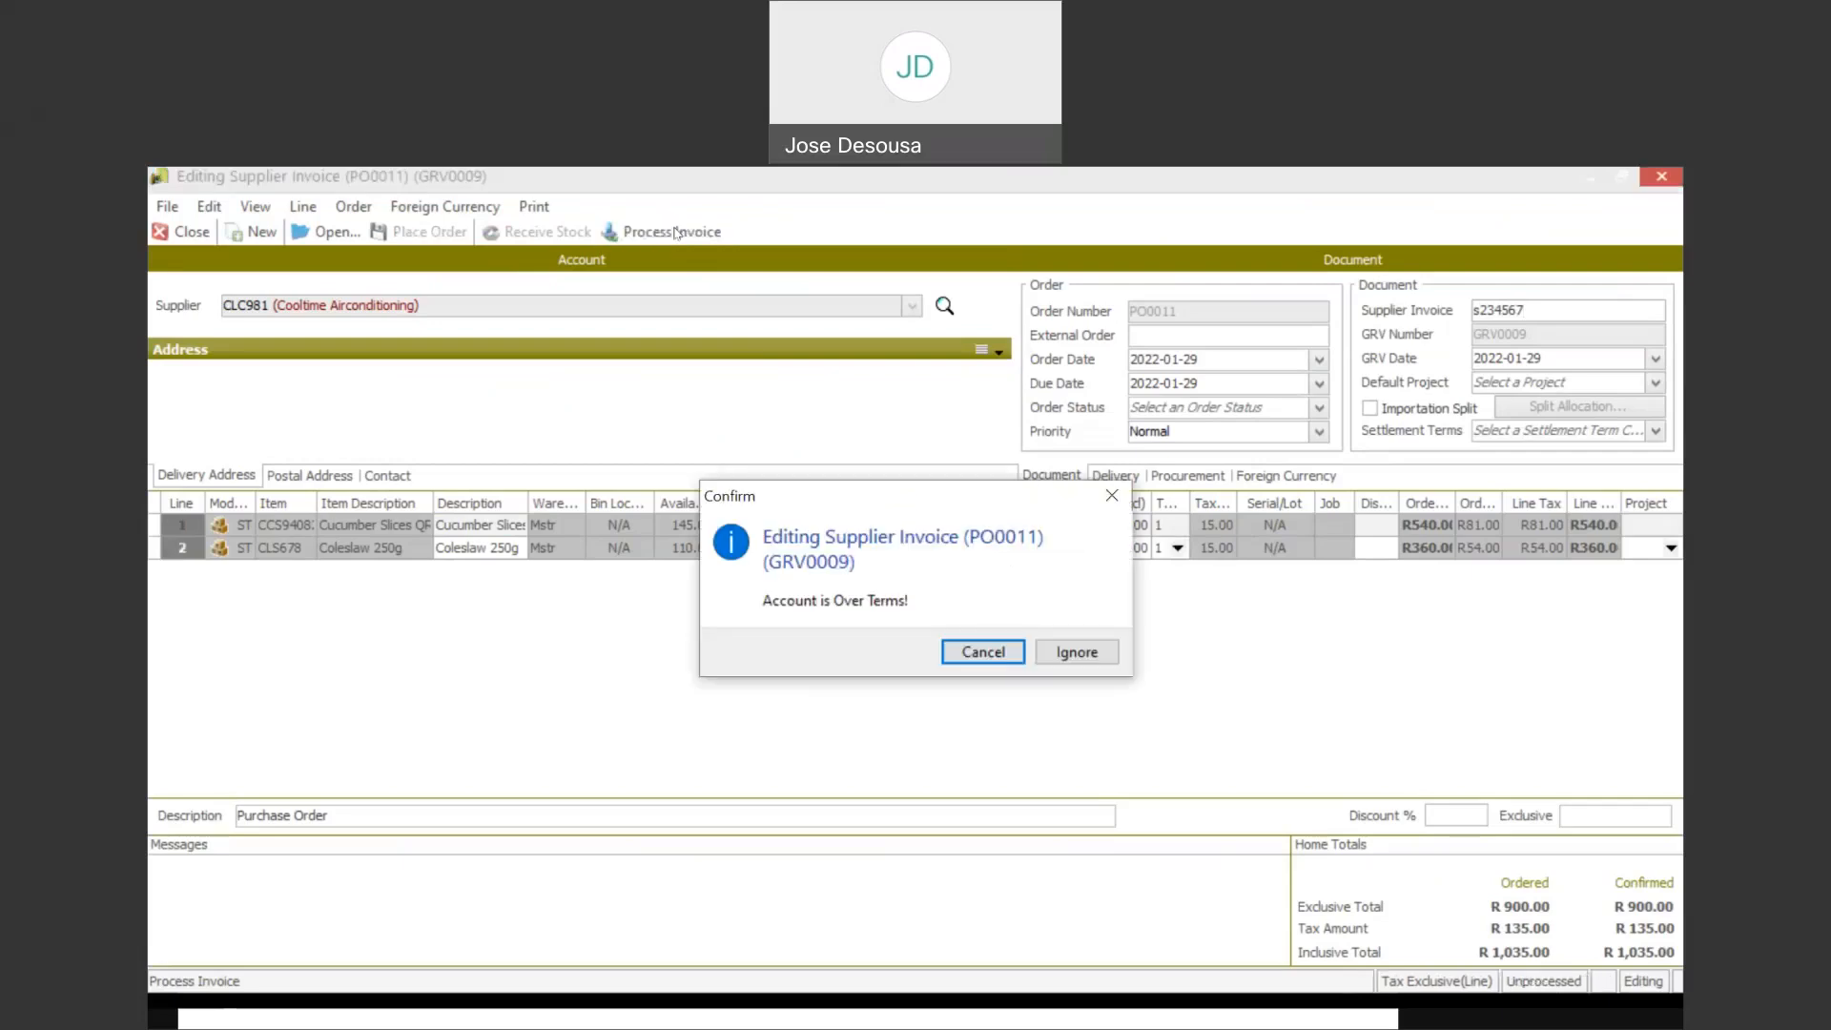
pyautogui.click(1055, 647)
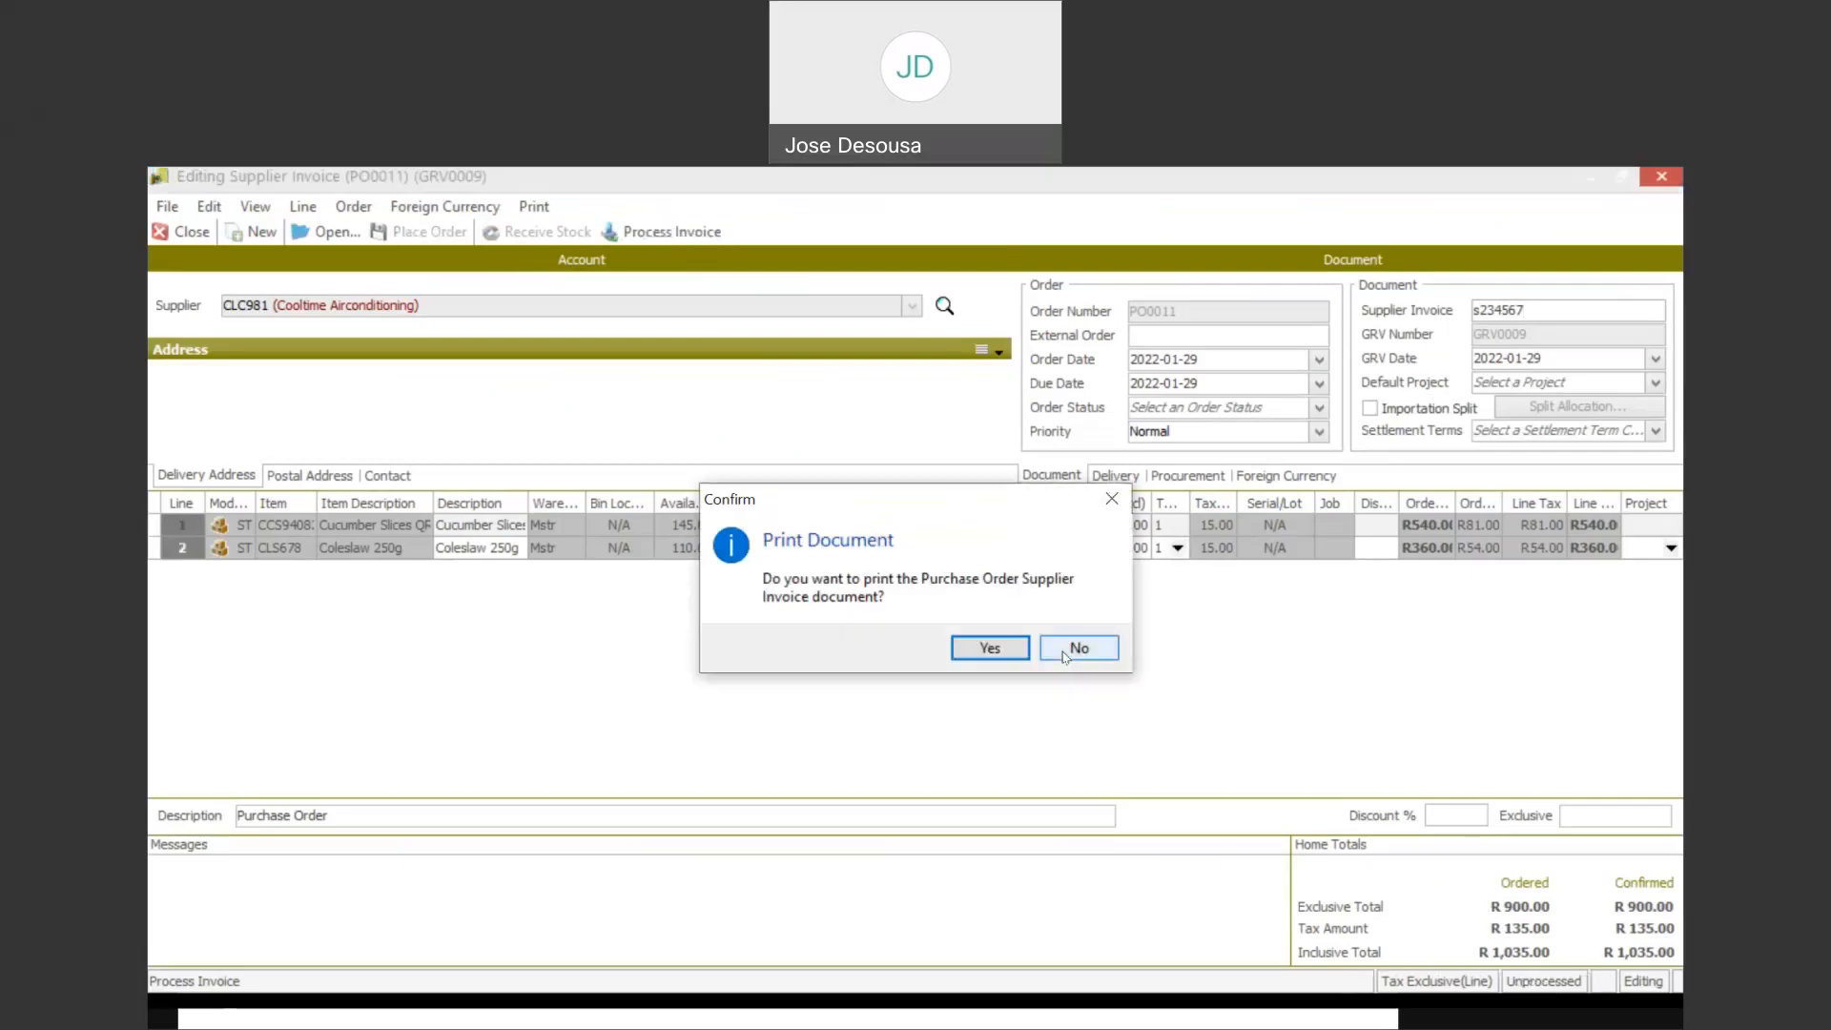
pyautogui.click(993, 647)
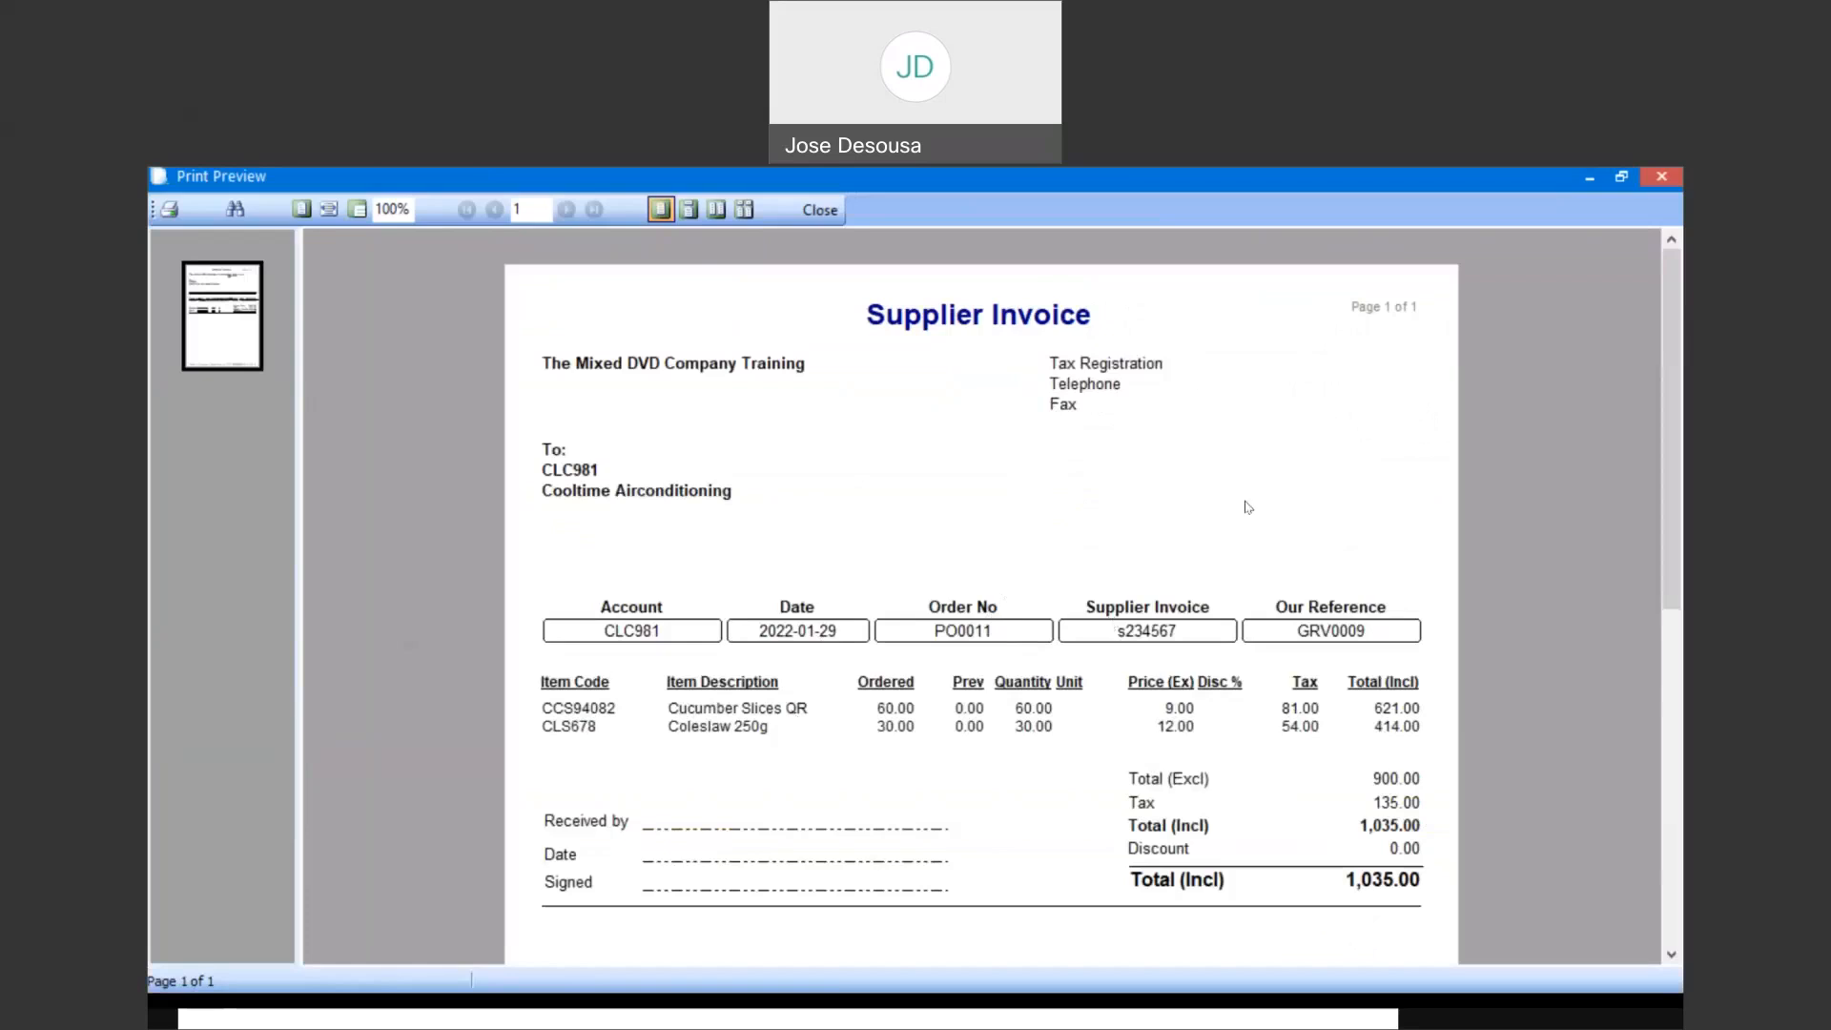
# Close the supplier invoice preview and set Composite Engineering as the supplier of the new purchase order
pyautogui.click(820, 210)
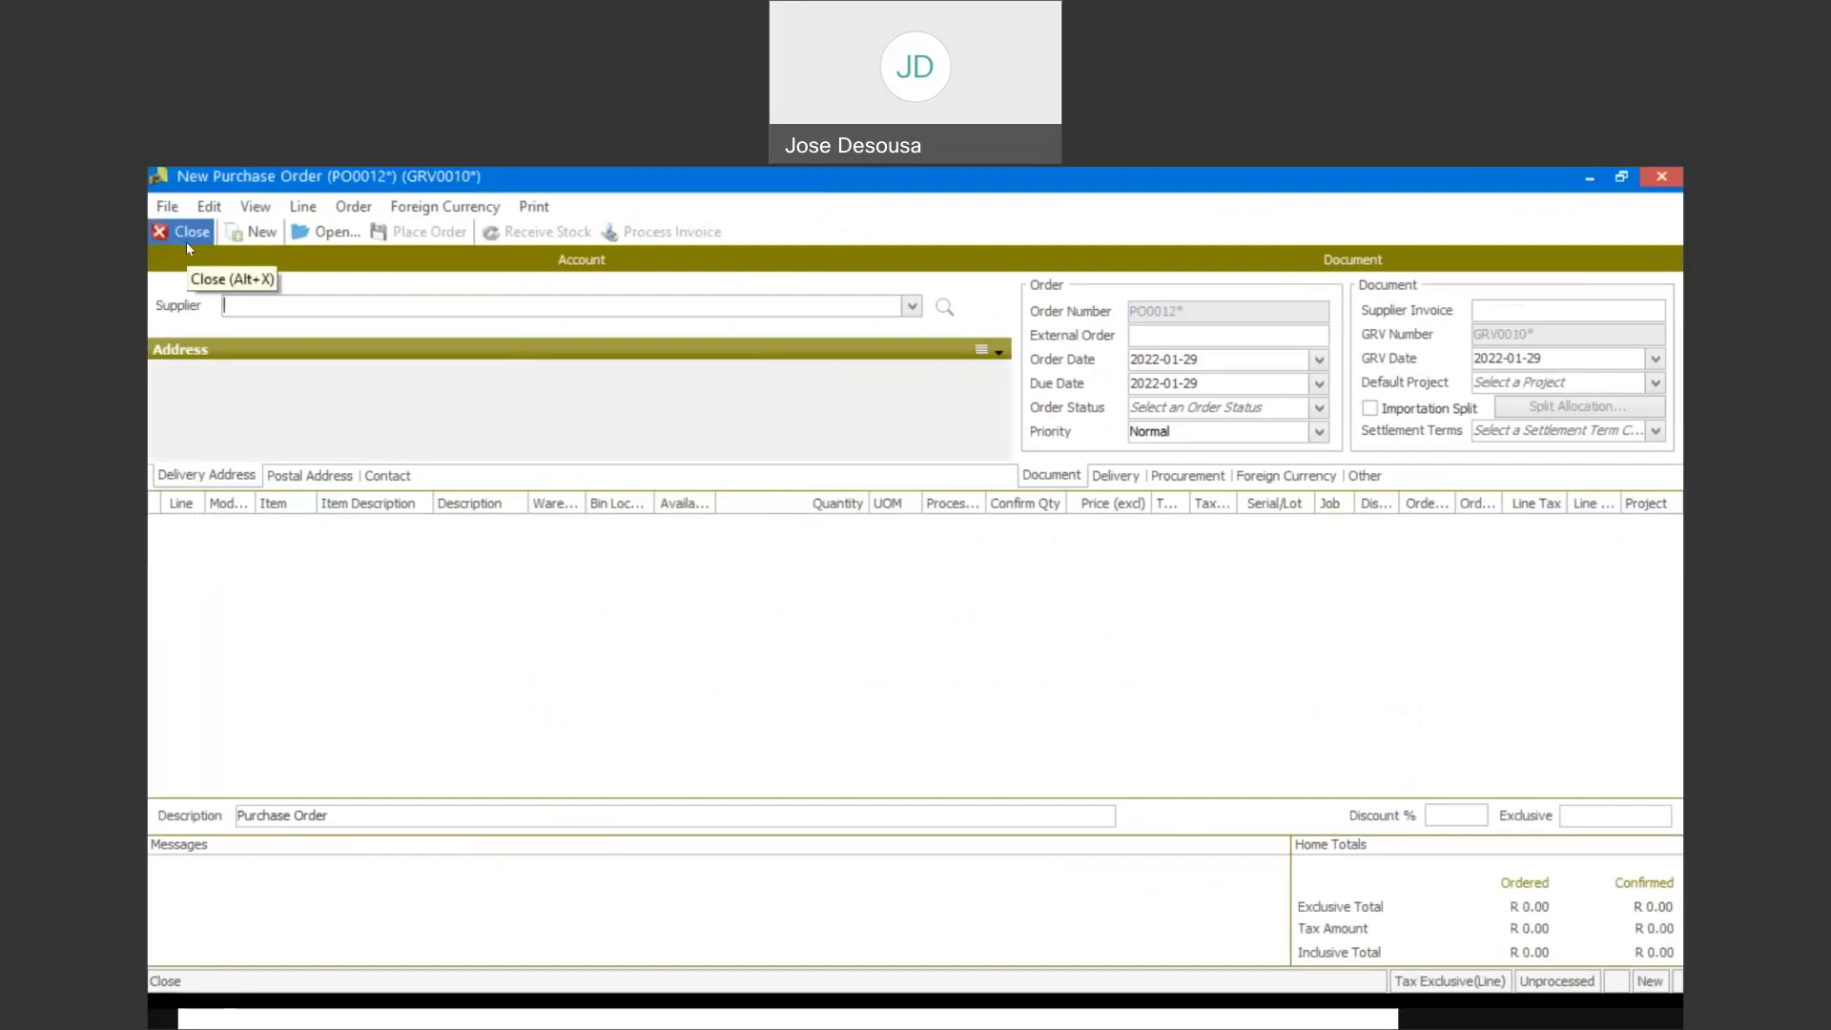
pyautogui.click(912, 305)
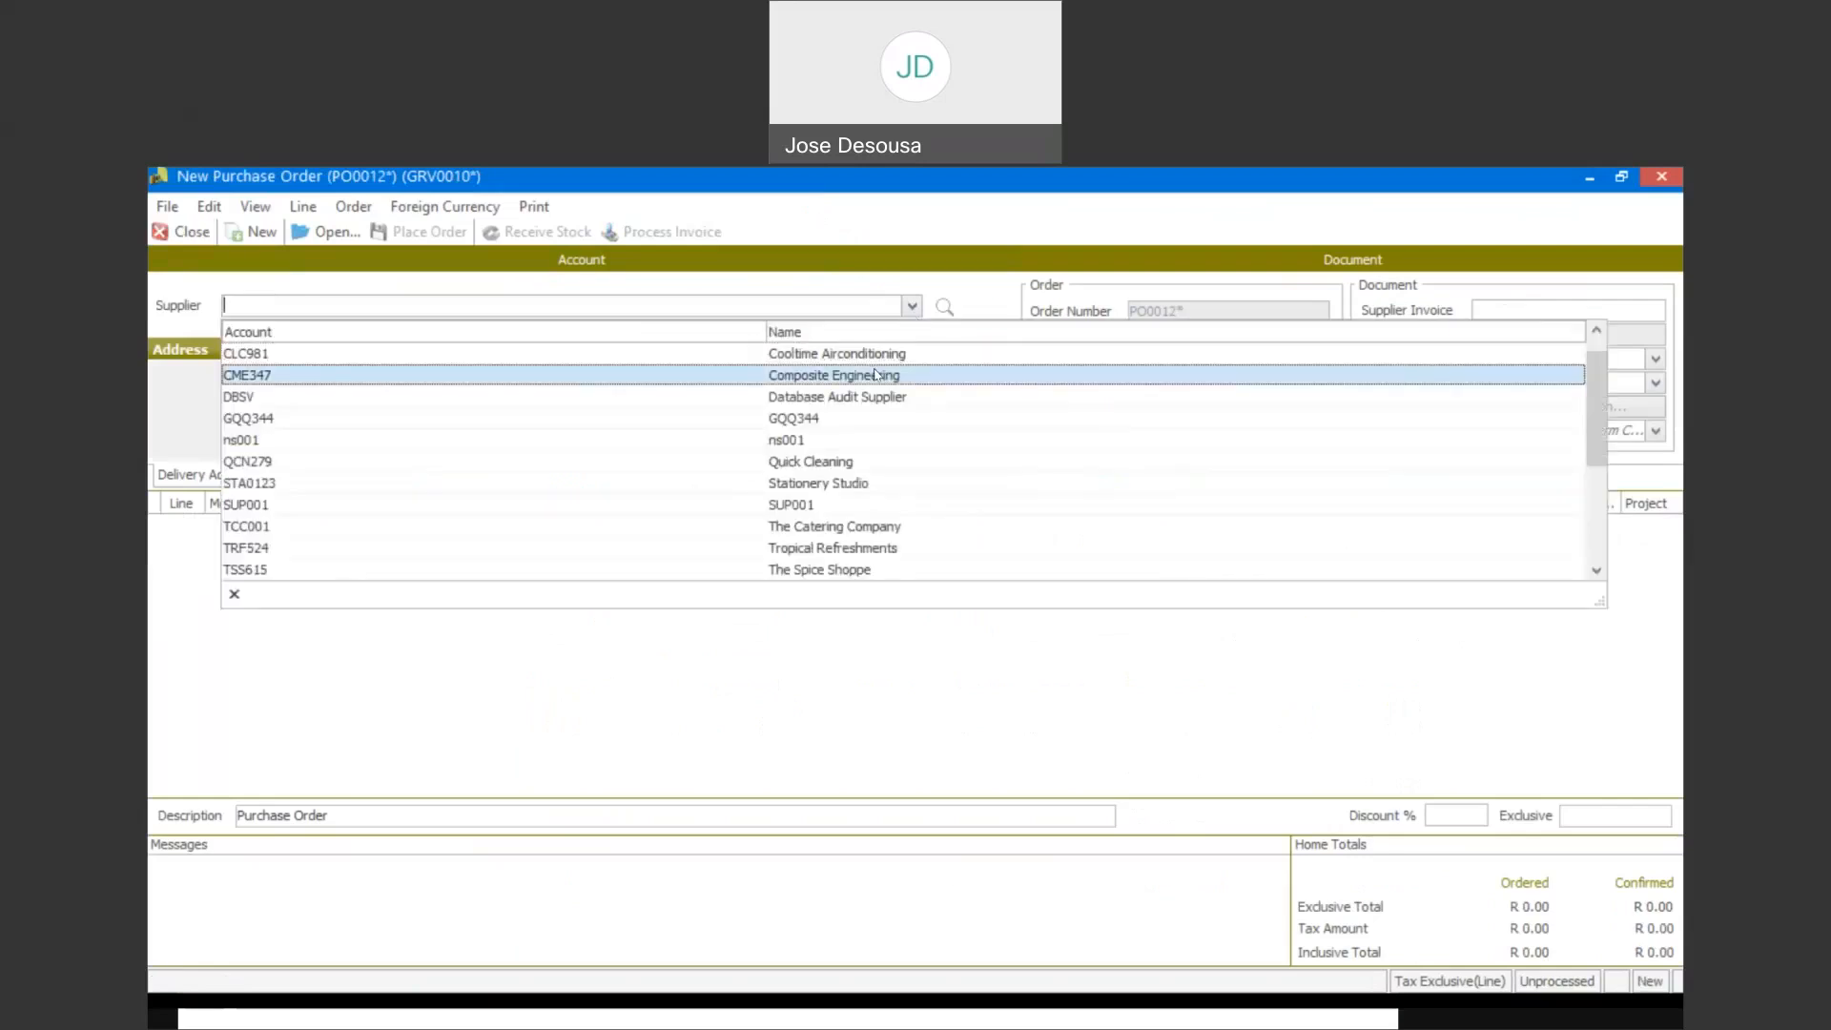
pyautogui.click(876, 375)
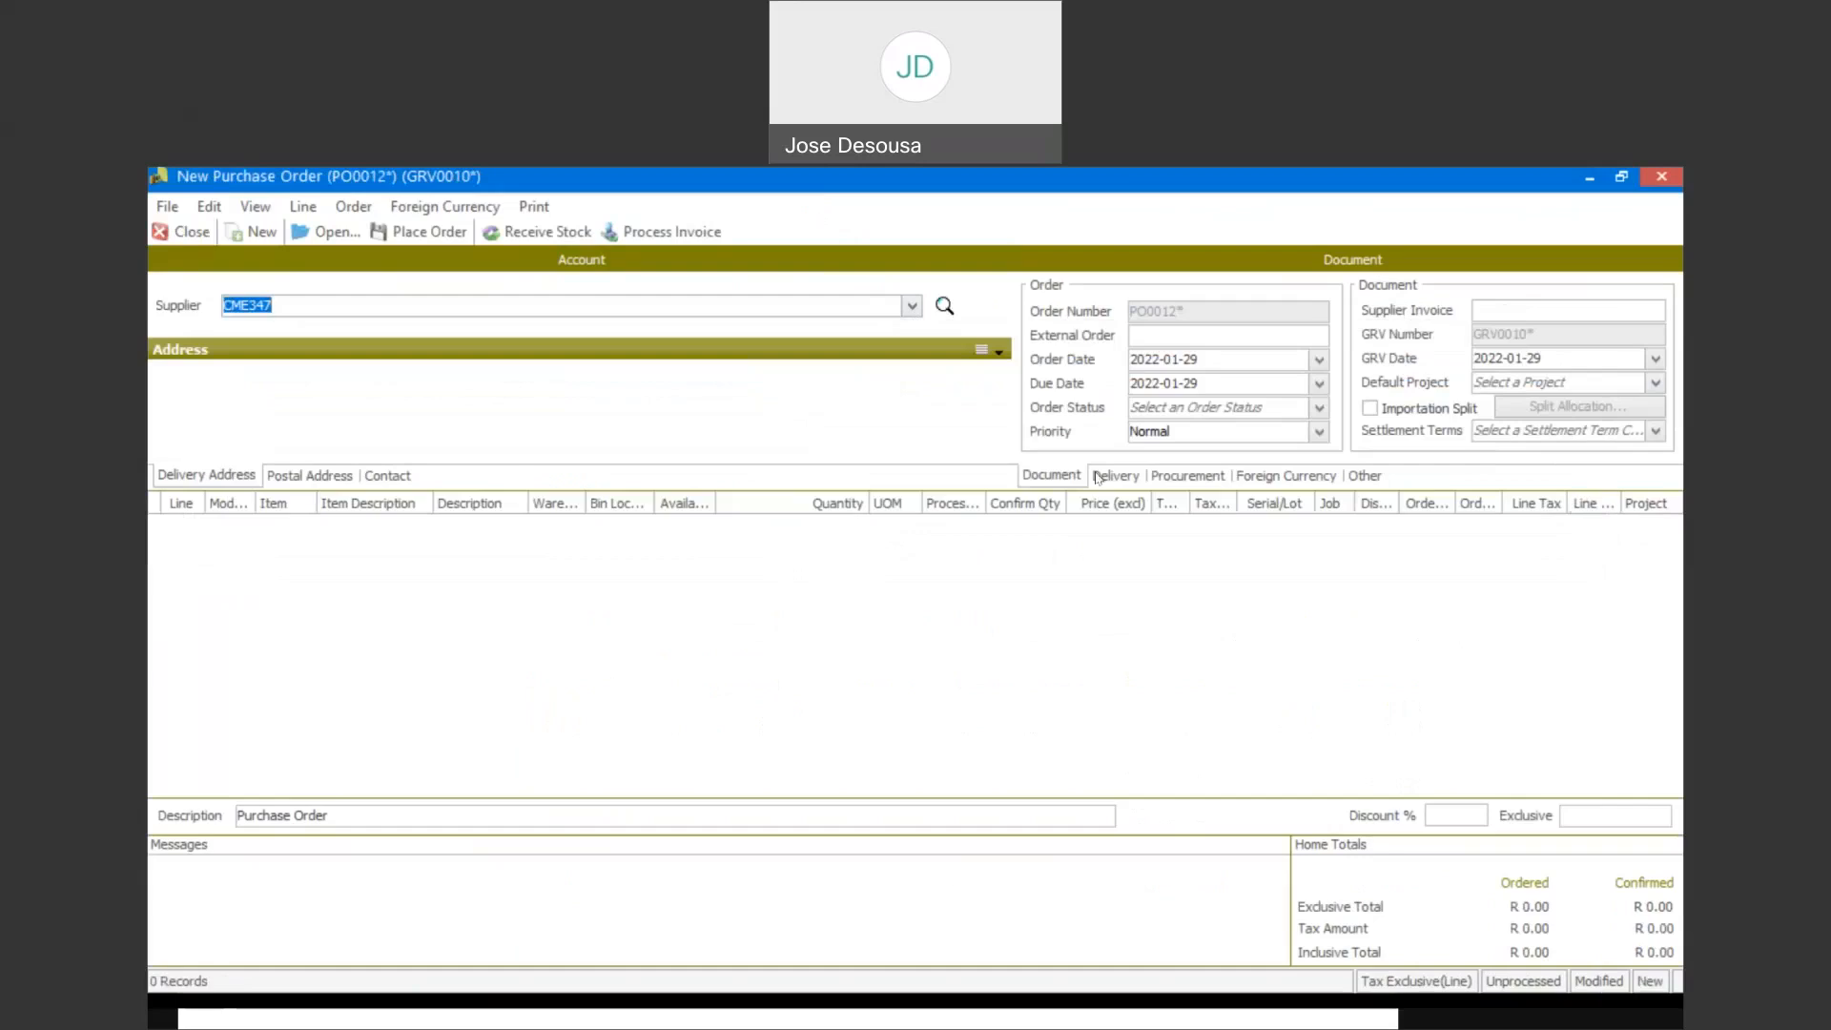
# Choose Citrus Shampoo 350ml (CTS382) as the stock item on the first order line
pyautogui.click(286, 526)
pyautogui.click(305, 525)
pyautogui.scroll(-11, 304, 530)
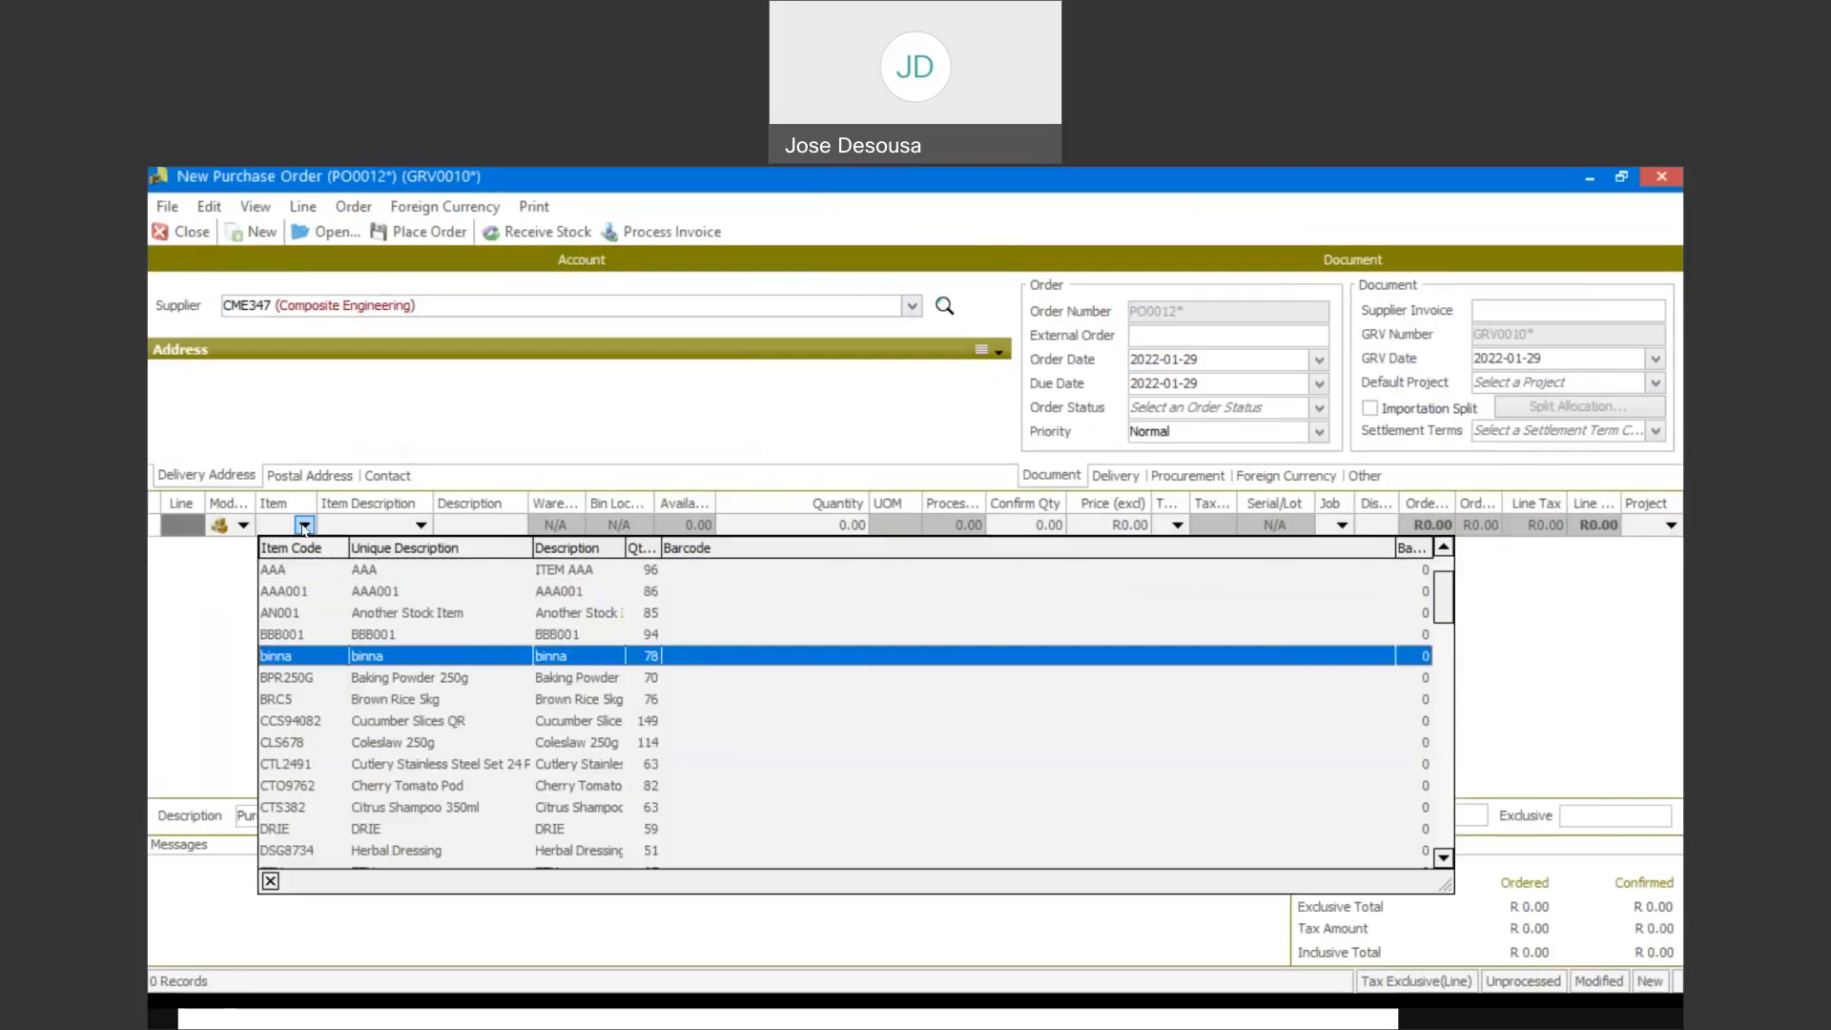
pyautogui.press('Return')
pyautogui.press('Tab')
pyautogui.press('Tab')
pyautogui.press('Tab')
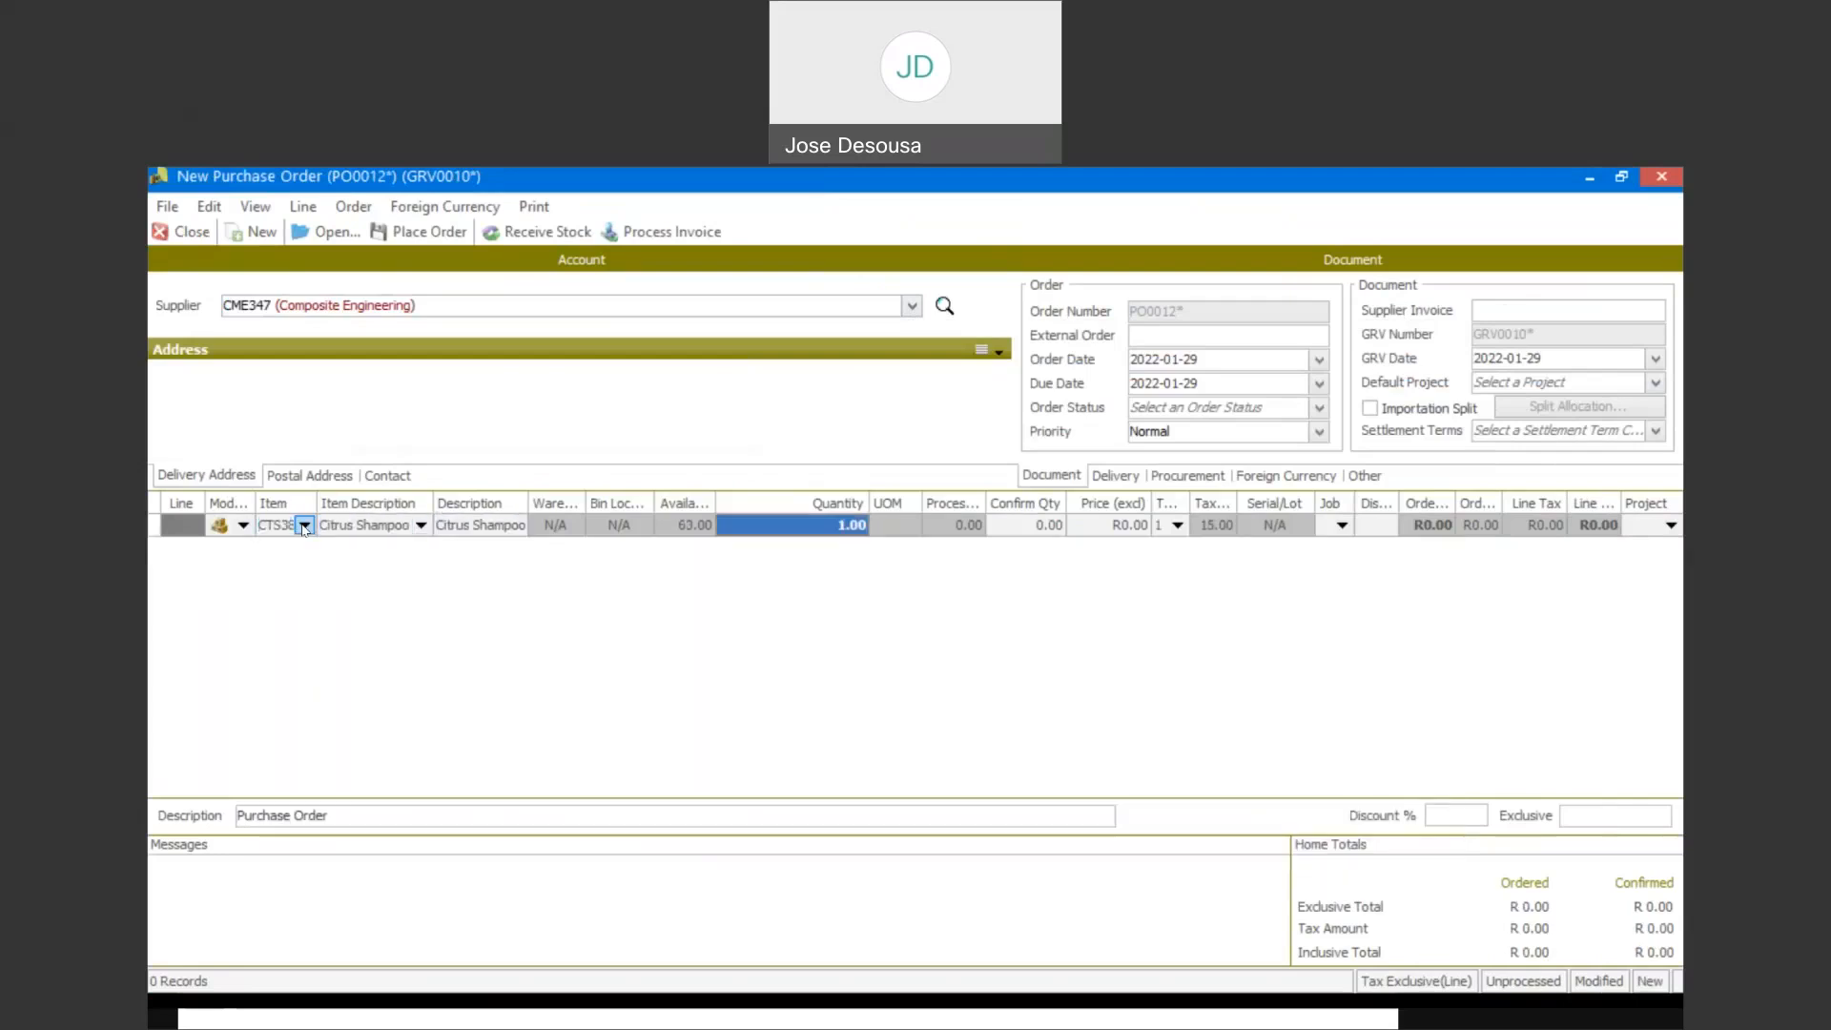
# Order 40 of the Citrus Shampoo at an exclusive price of R59.00 and complete the line
pyautogui.write('40')
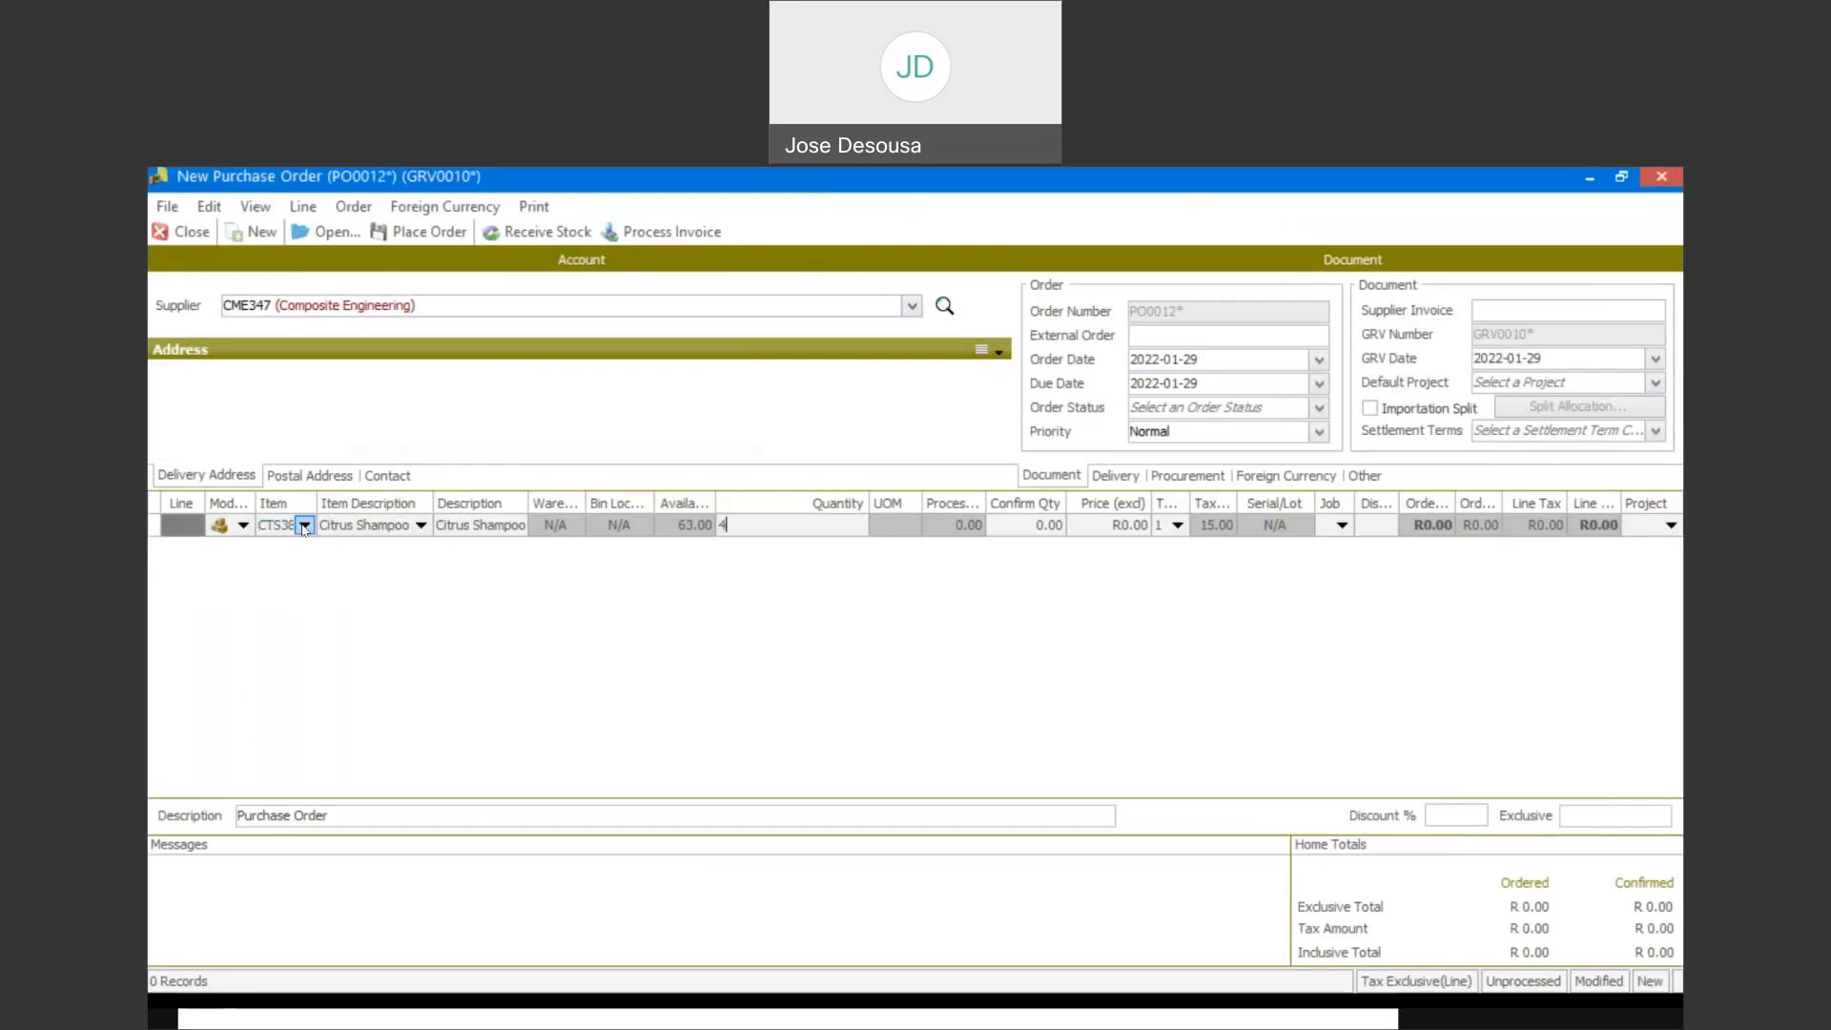
pyautogui.press('Tab')
pyautogui.press('Tab')
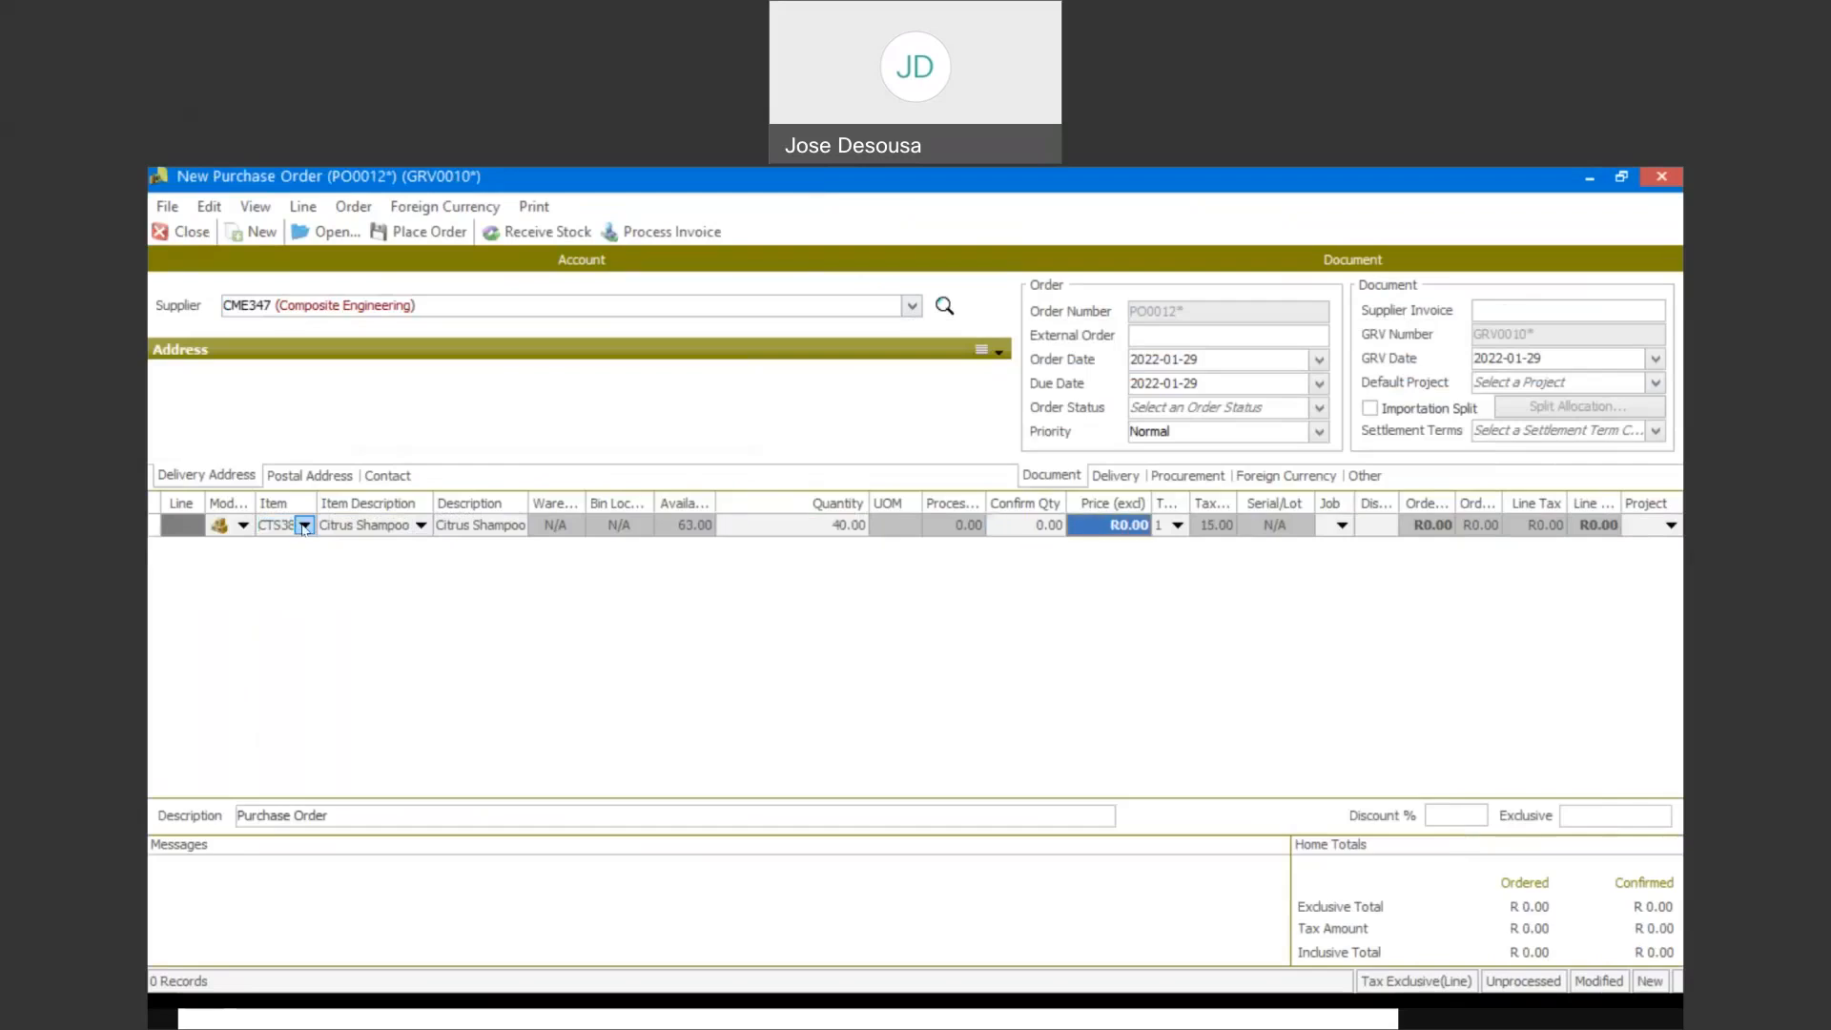
pyautogui.write('59')
pyautogui.press('Tab')
pyautogui.press('Tab')
pyautogui.press('Tab')
pyautogui.press('Tab')
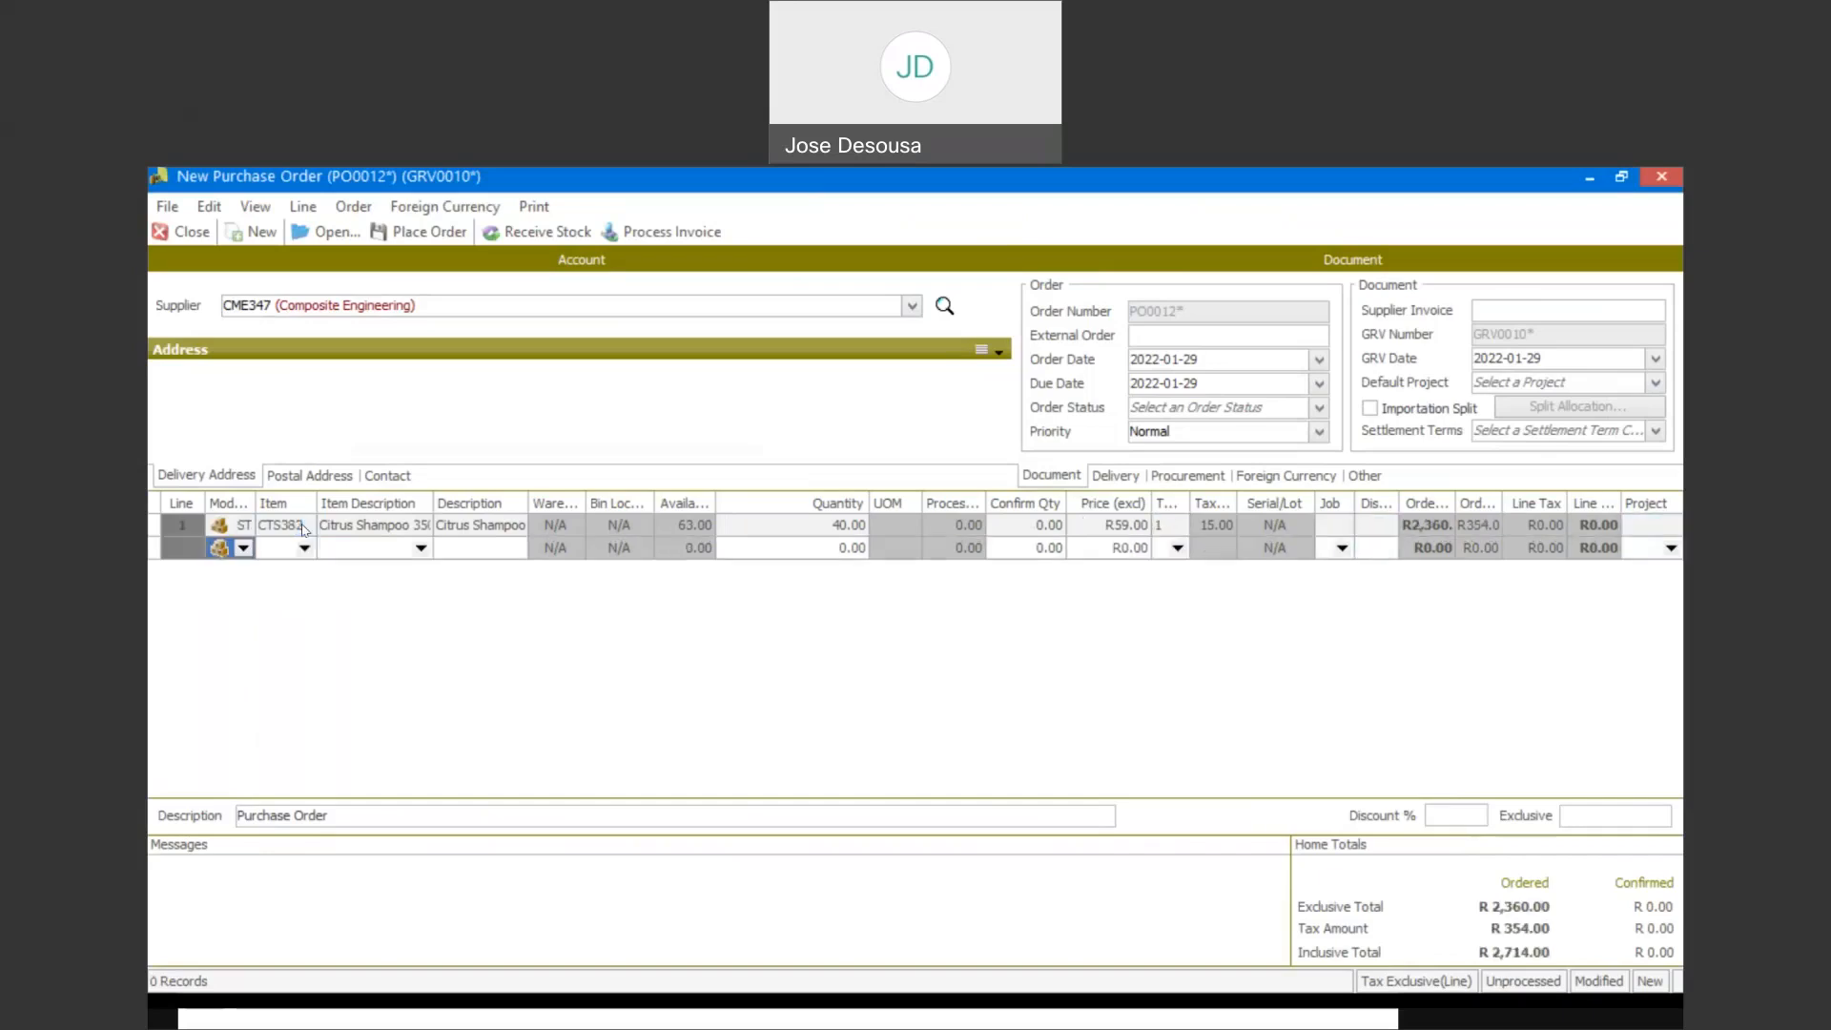
# Choose Herbal Dressing (DSG8734) as the second order line's item, keeping the Mstr warehouse
pyautogui.click(304, 548)
pyautogui.press('Down')
pyautogui.press('Down')
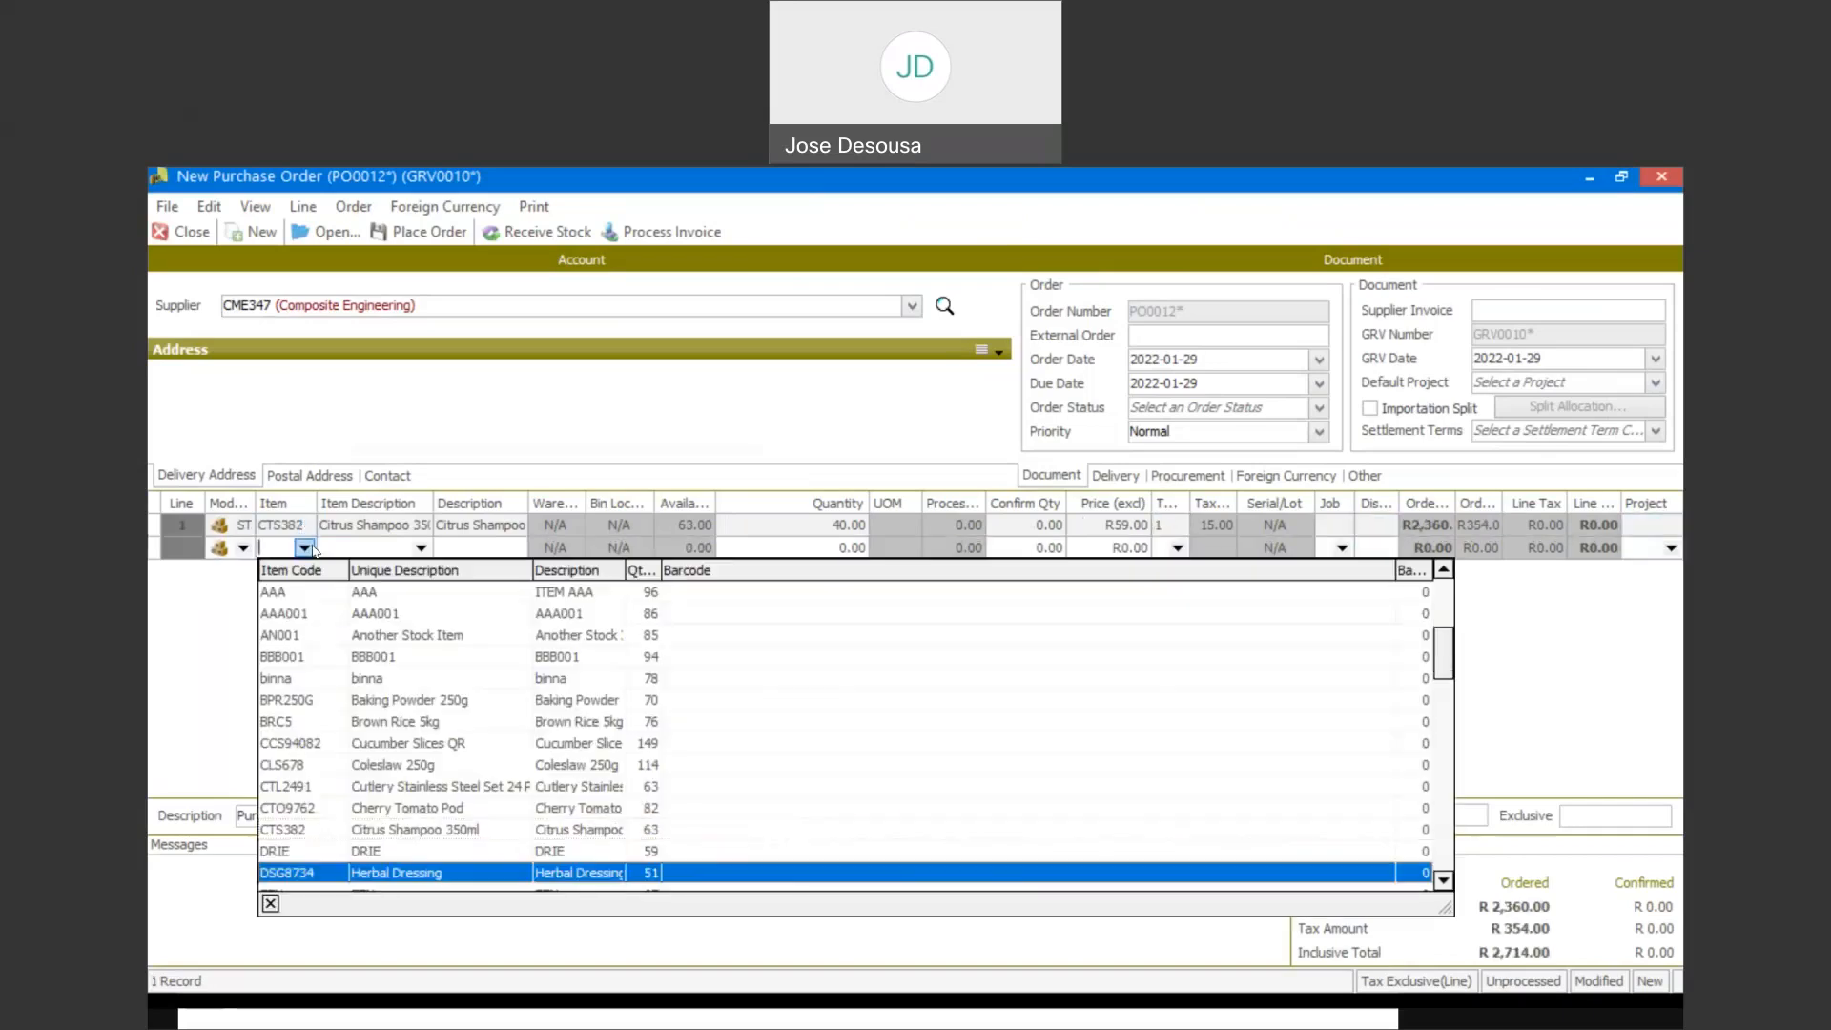
pyautogui.press('Down')
pyautogui.press('Up')
pyautogui.press('Return')
pyautogui.press('Tab')
pyautogui.press('Tab')
pyautogui.press('Tab')
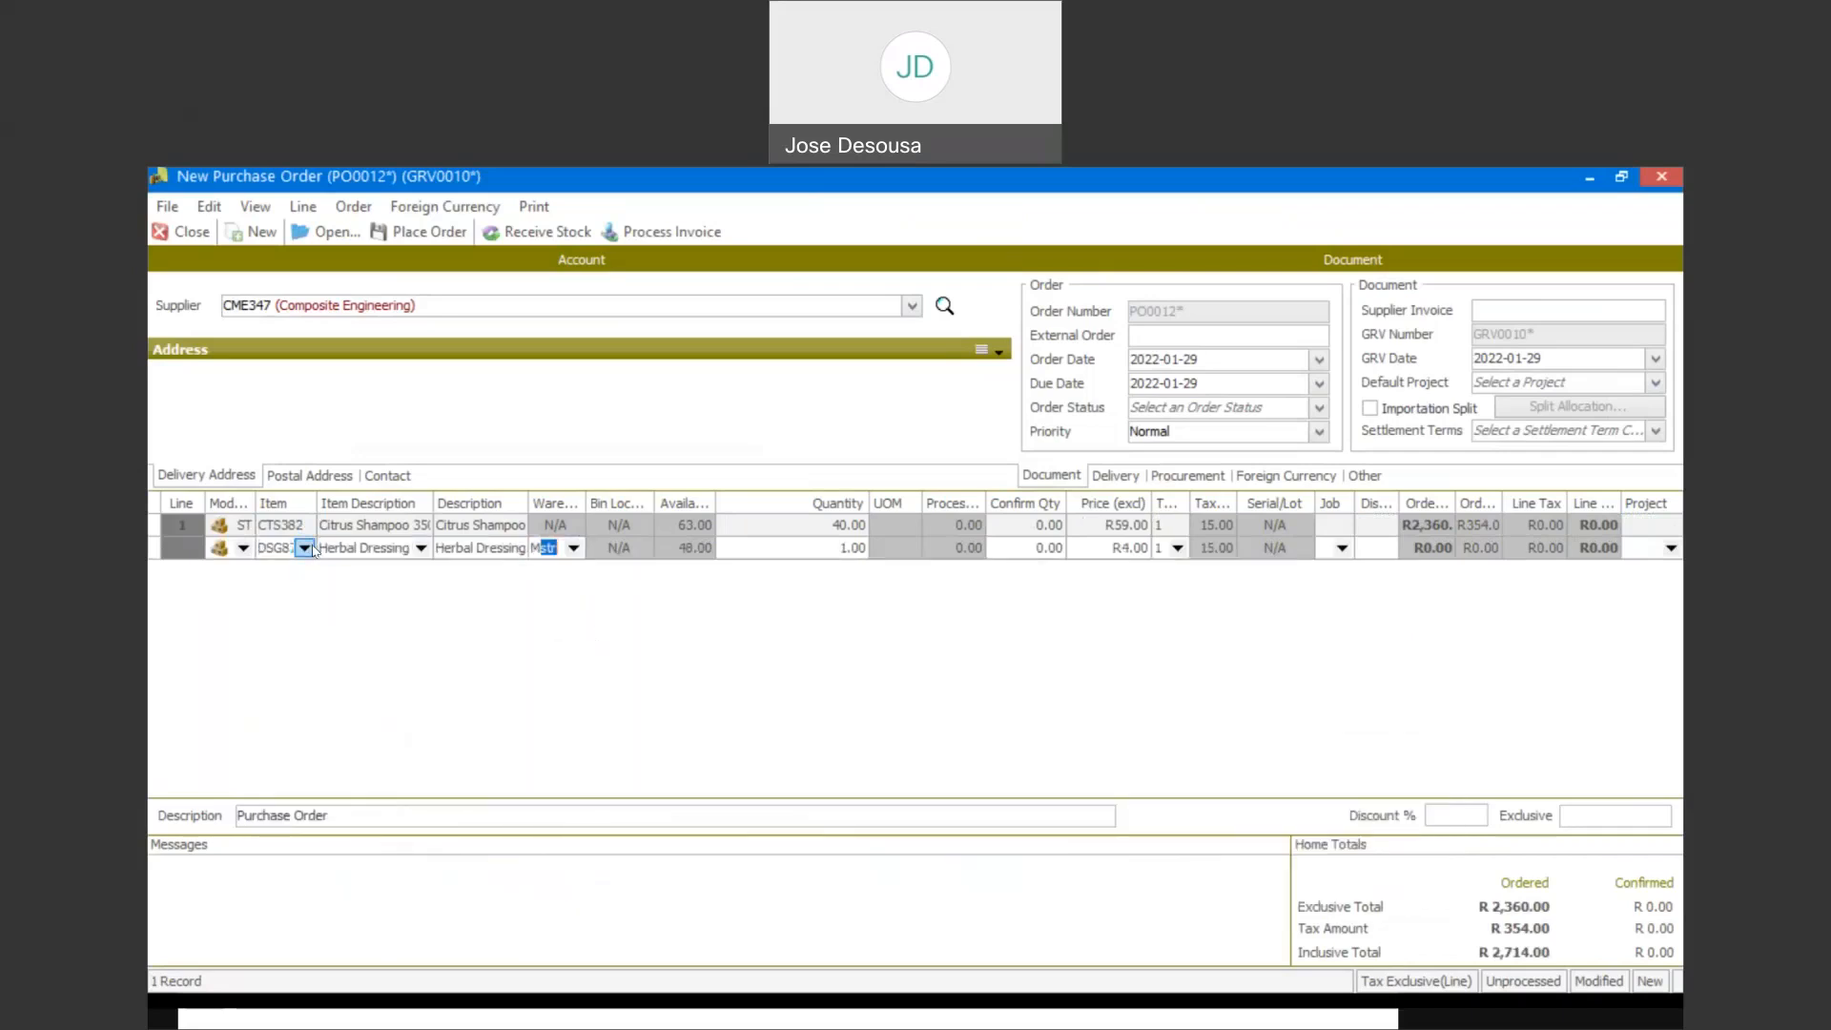
pyautogui.press('Tab')
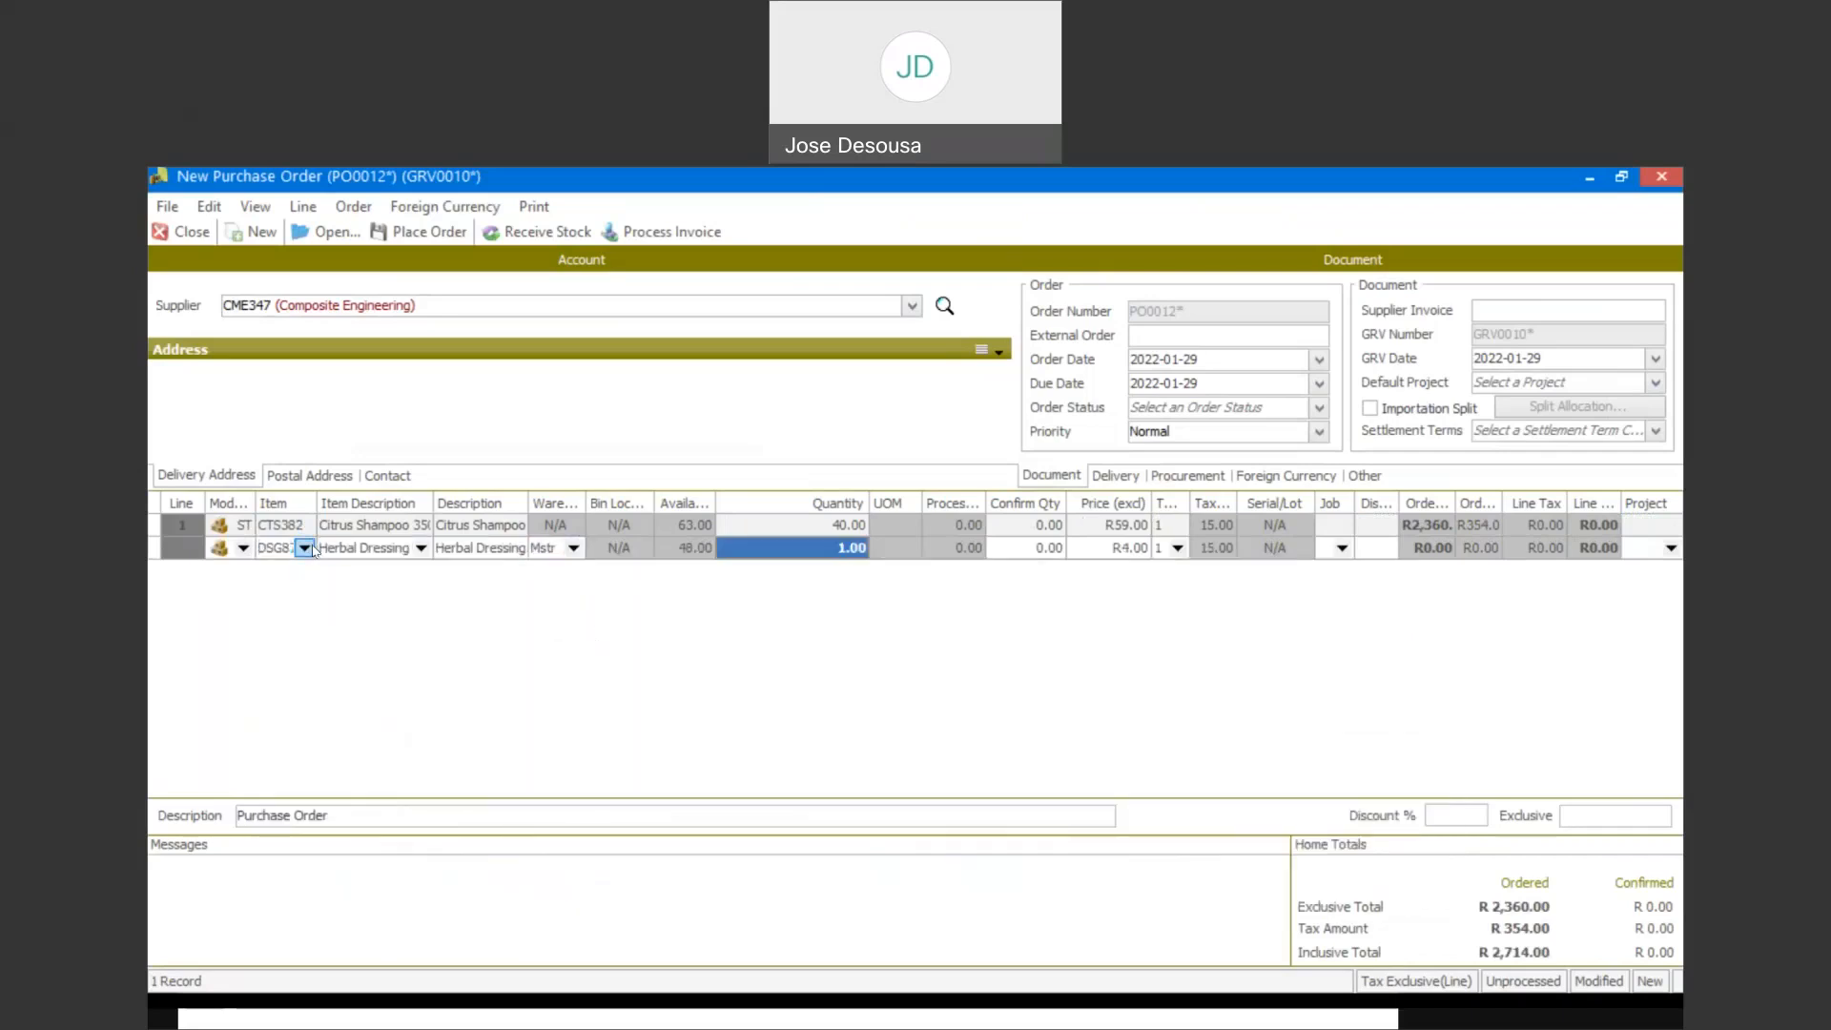
# Order 55 of the Herbal Dressing at its default price and complete the line
pyautogui.write('5')
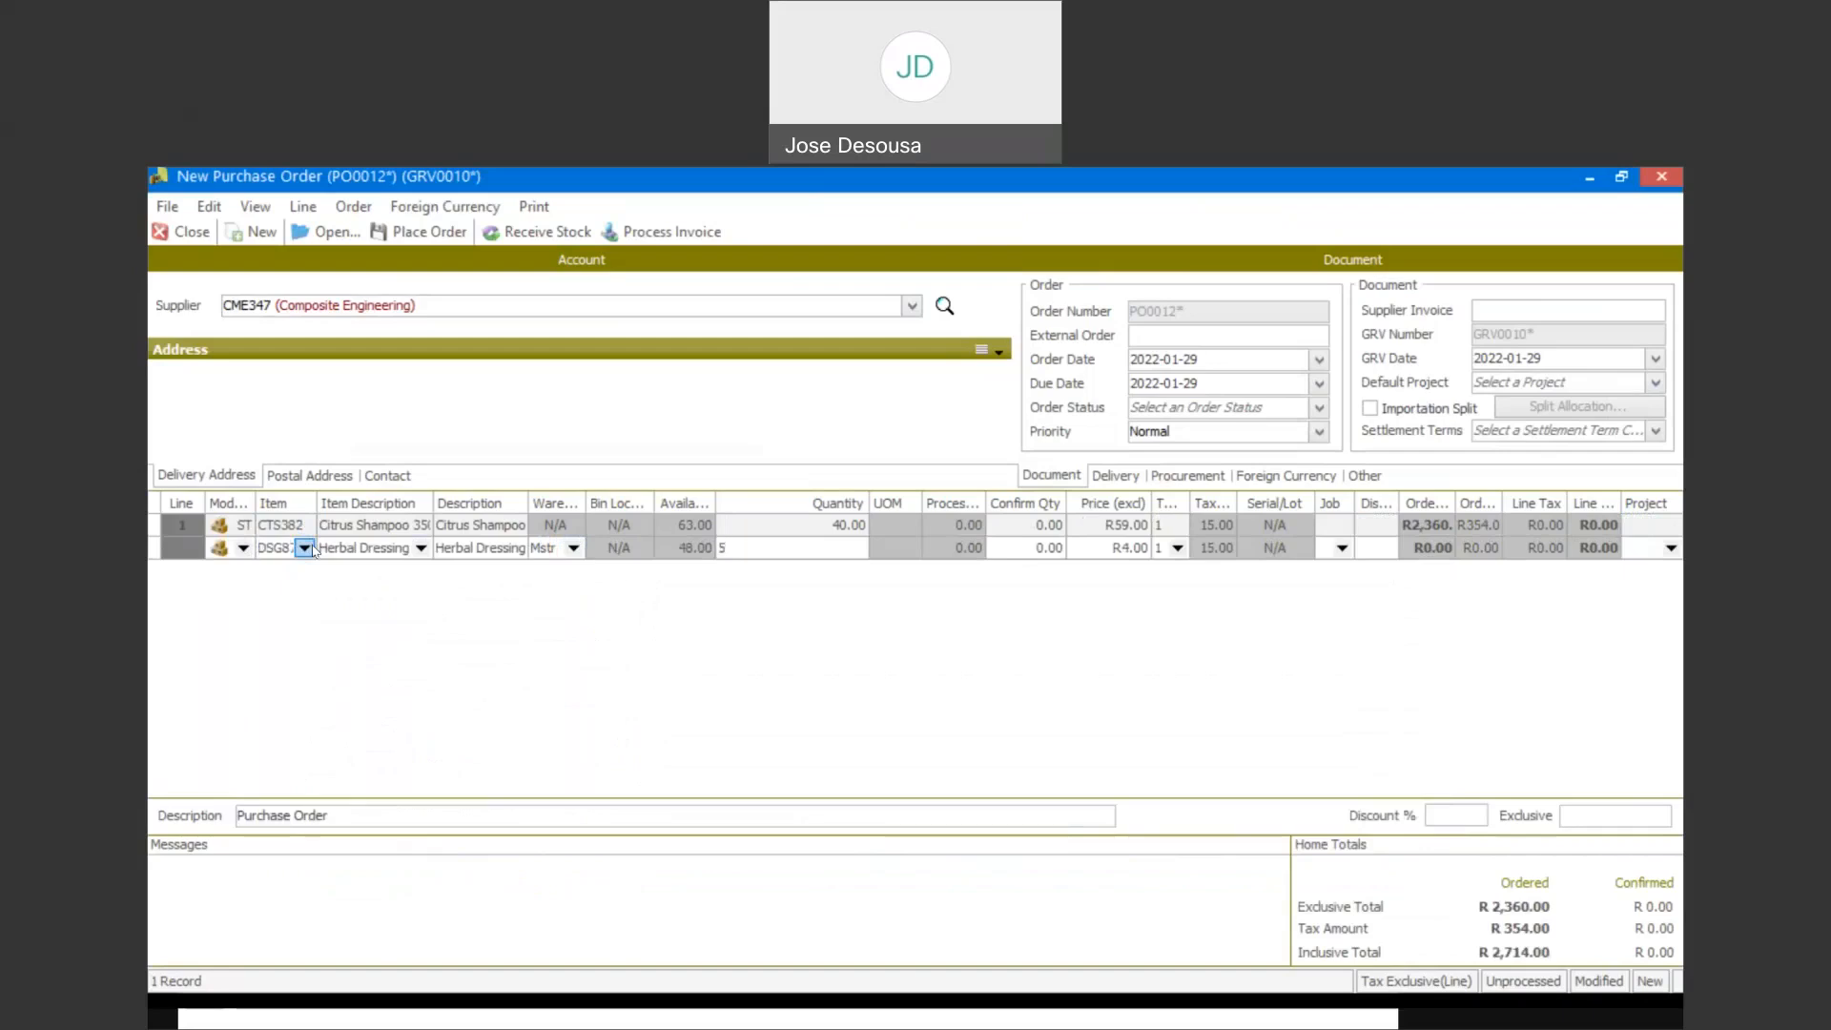
pyautogui.write('5')
pyautogui.press('Tab')
pyautogui.press('Tab')
pyautogui.press('Tab')
pyautogui.press('Tab')
pyautogui.press('Tab')
pyautogui.press('Tab')
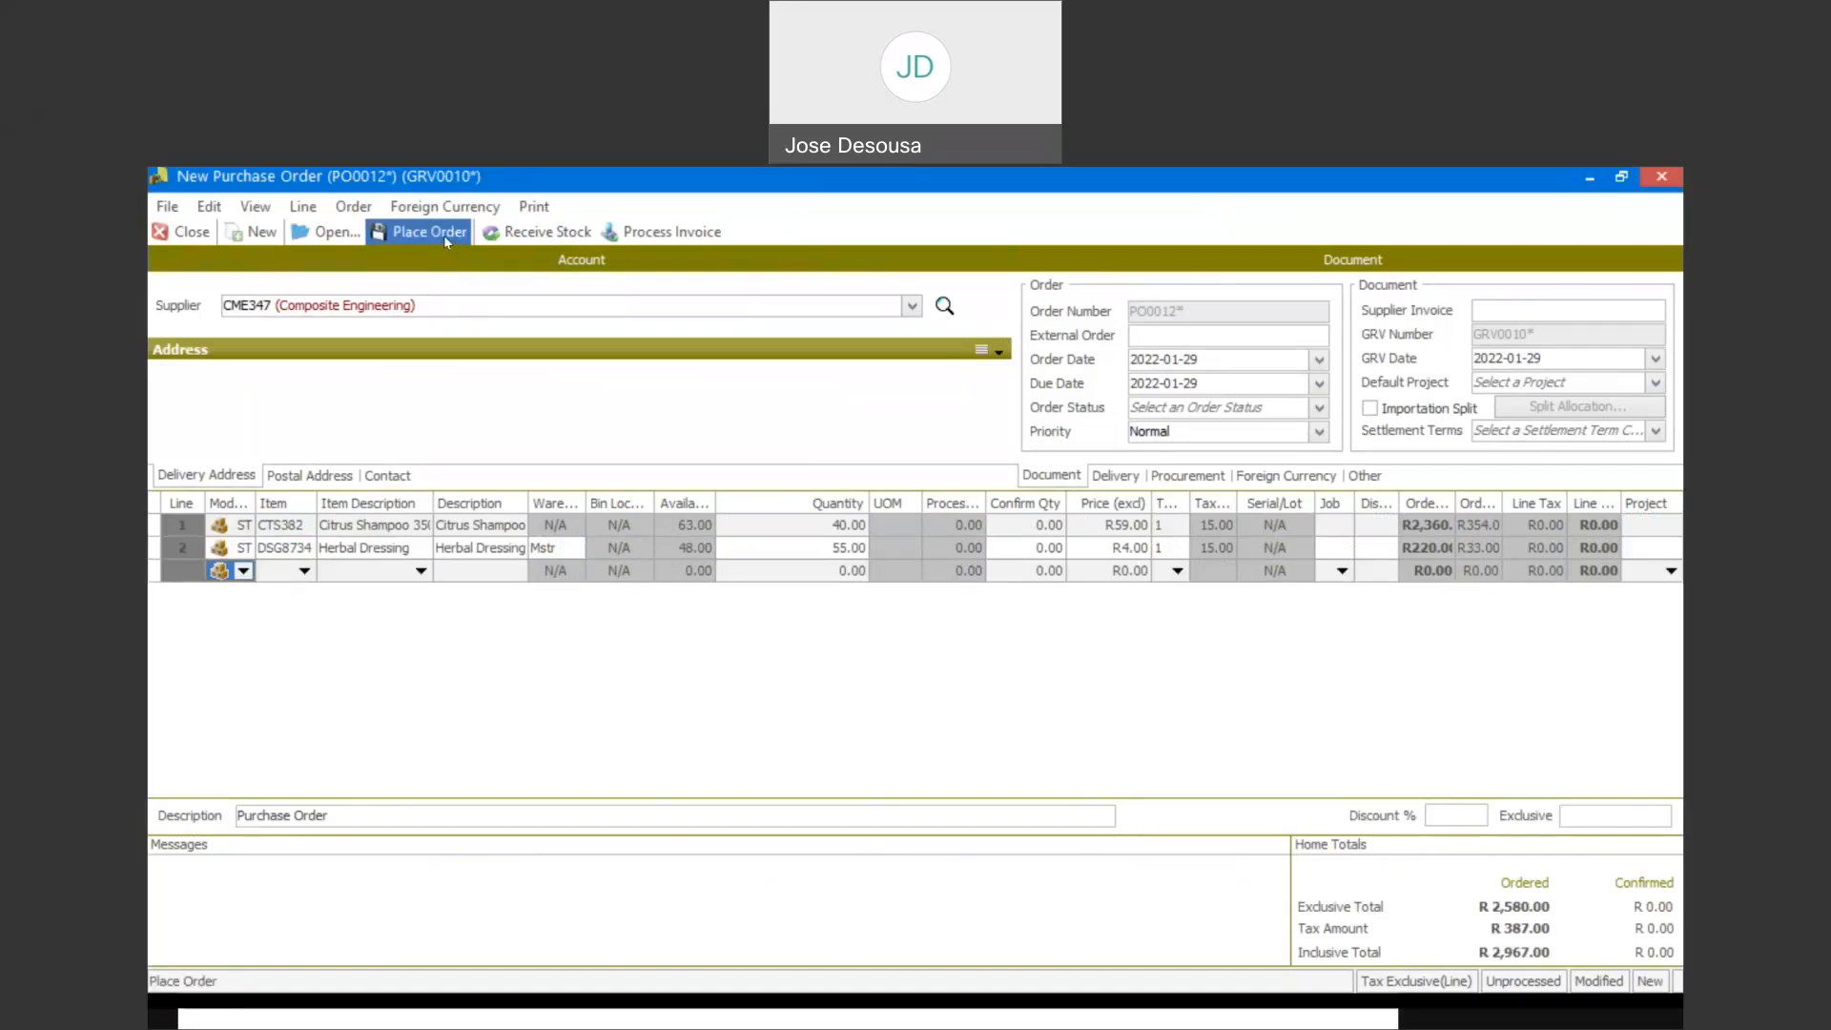
# Place the Composite Engineering order without printing it, and close the purchase order
pyautogui.click(435, 231)
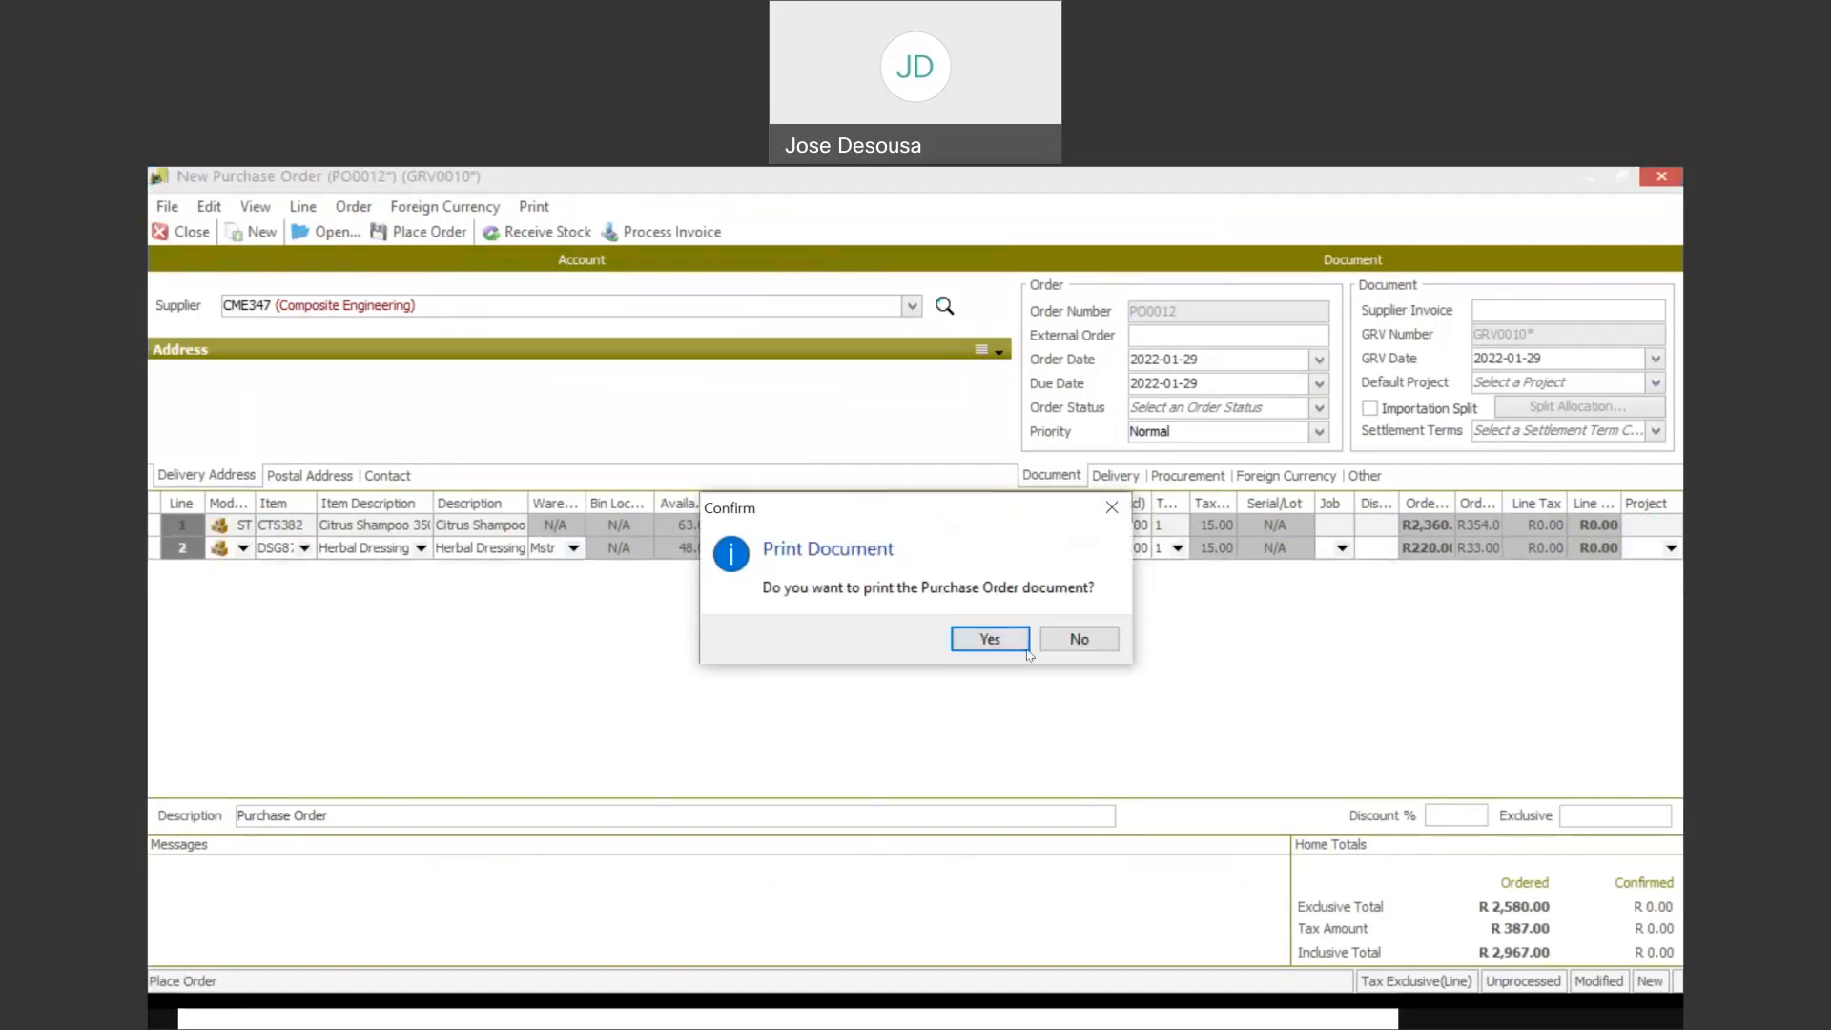
pyautogui.click(1079, 639)
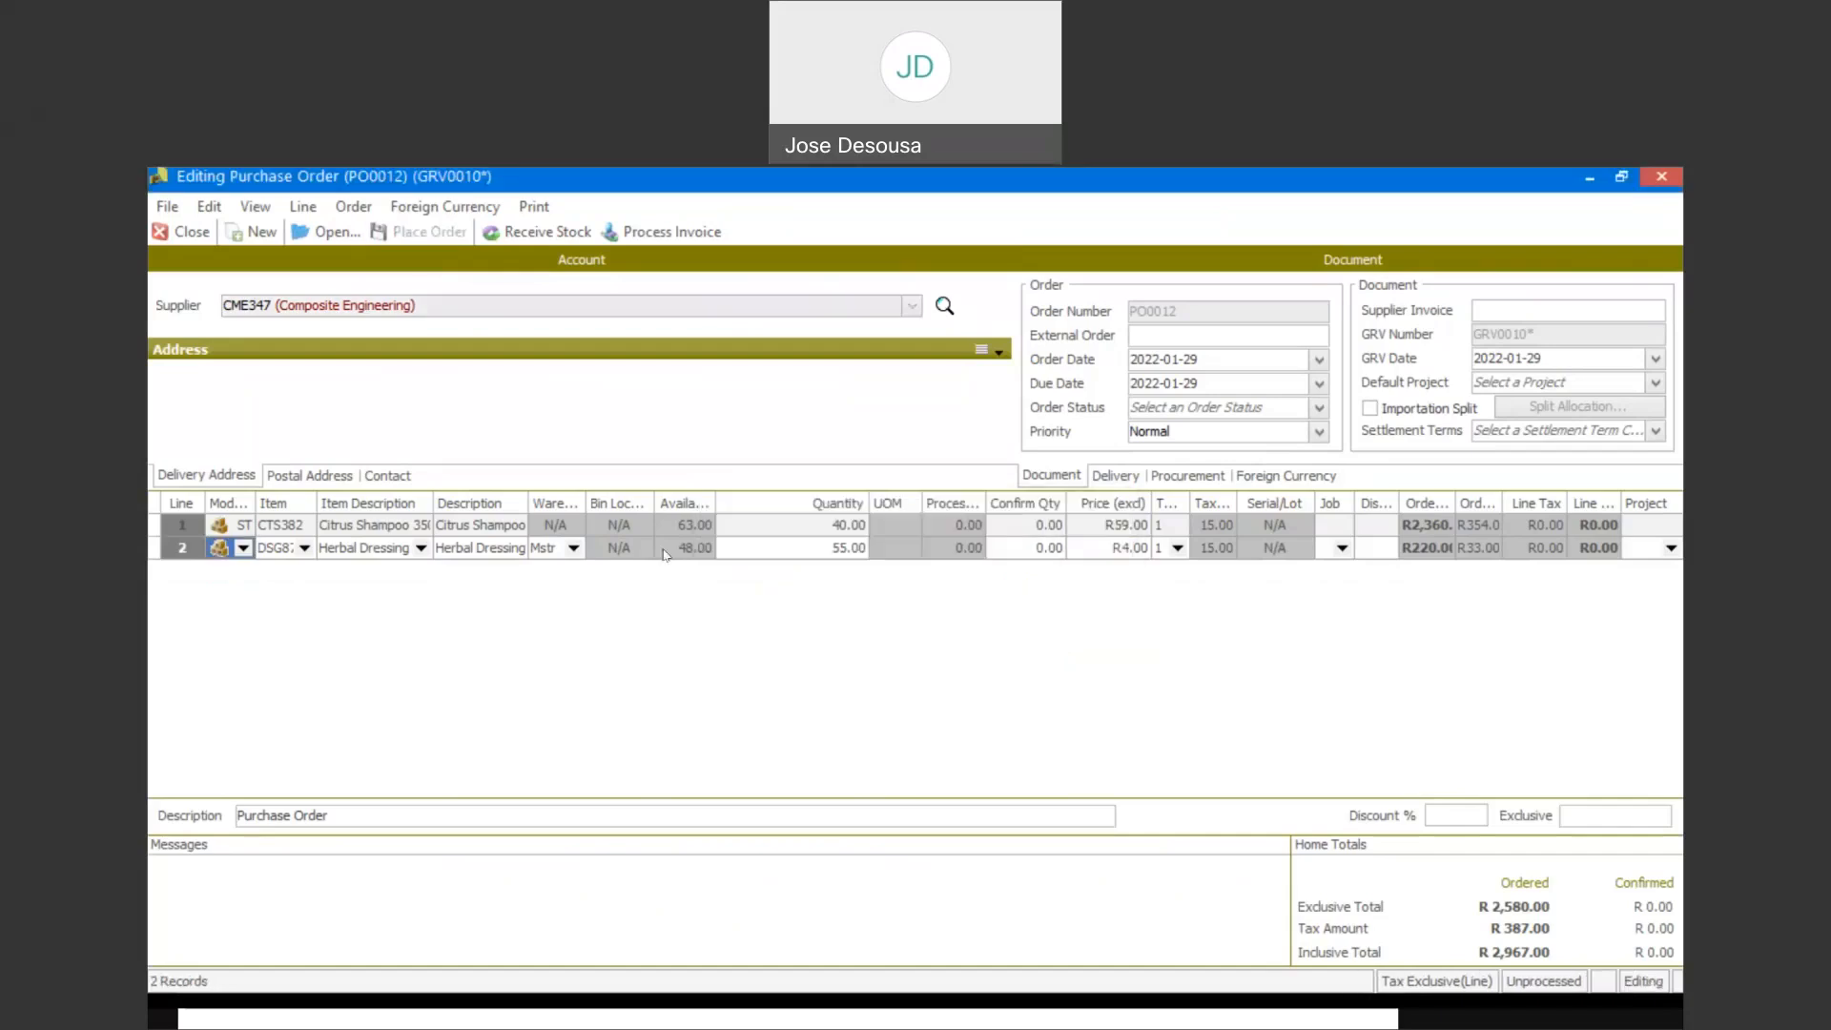
pyautogui.click(191, 233)
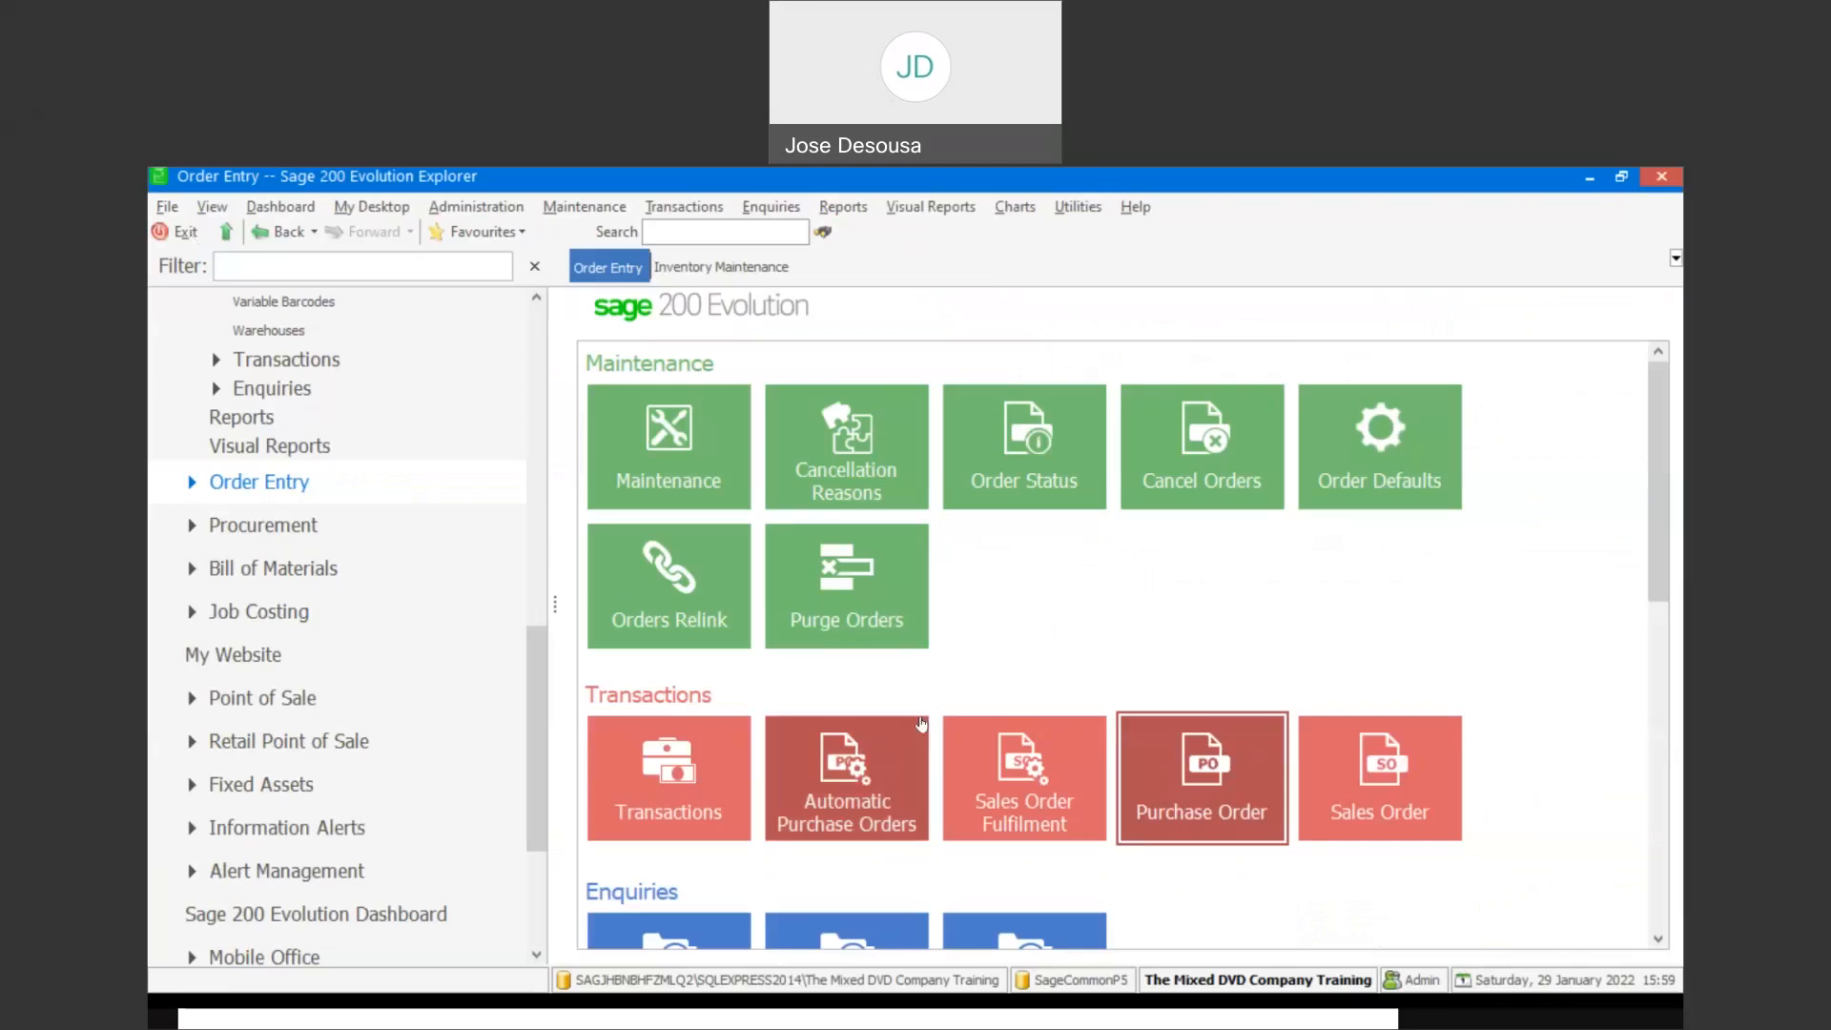
# From a new purchase order, search for PO GRV documents only, with transaction date 2022-01-29, and open the unprocessed order
pyautogui.click(1207, 755)
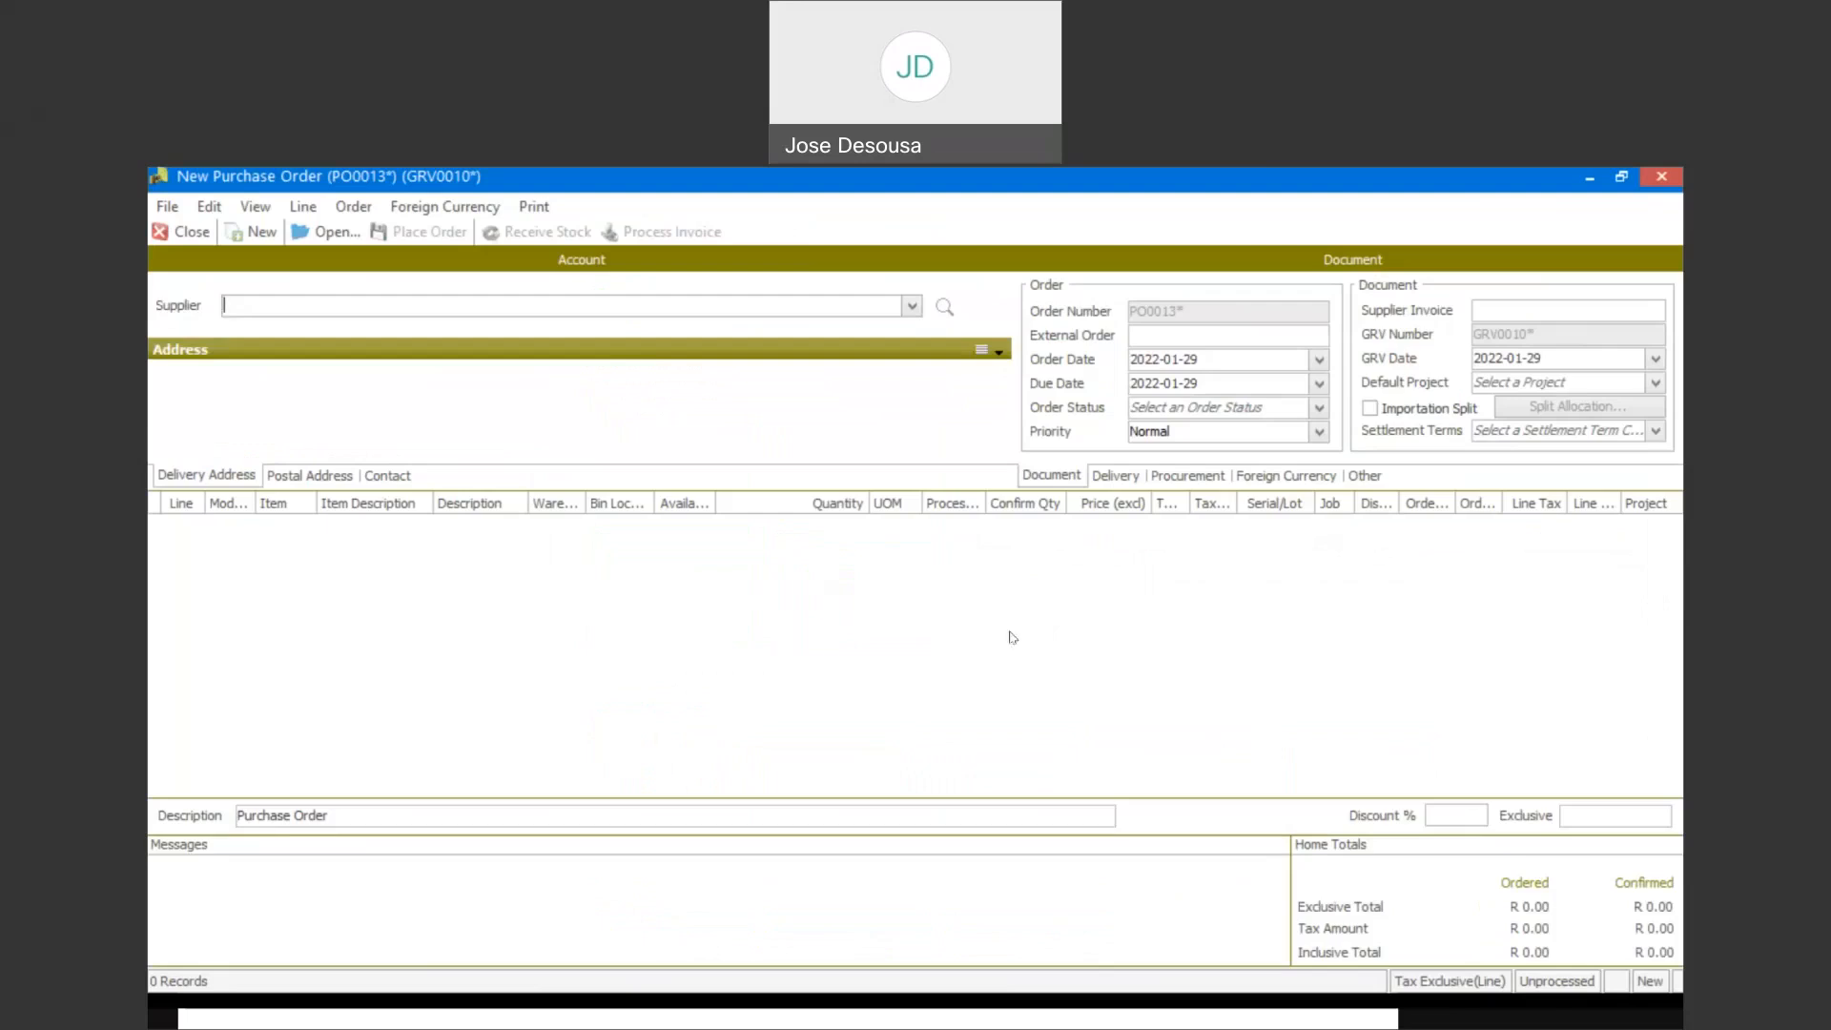
pyautogui.click(329, 239)
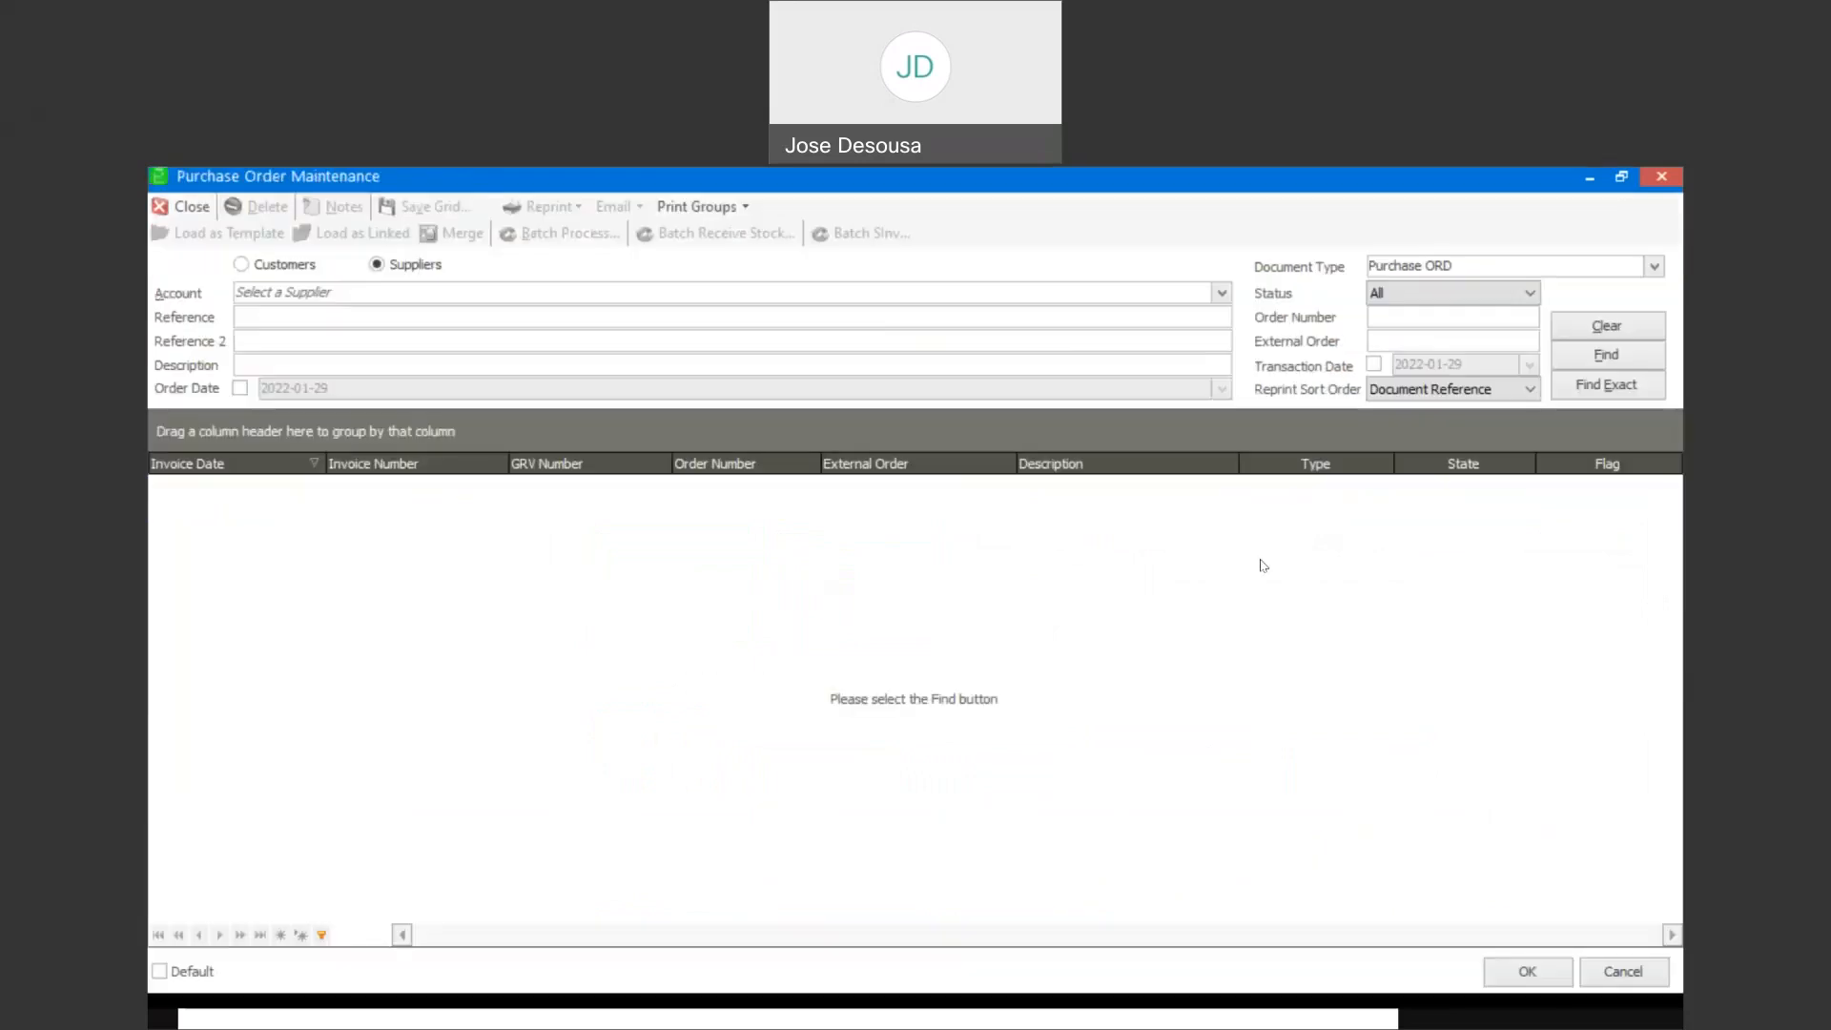
pyautogui.click(1655, 268)
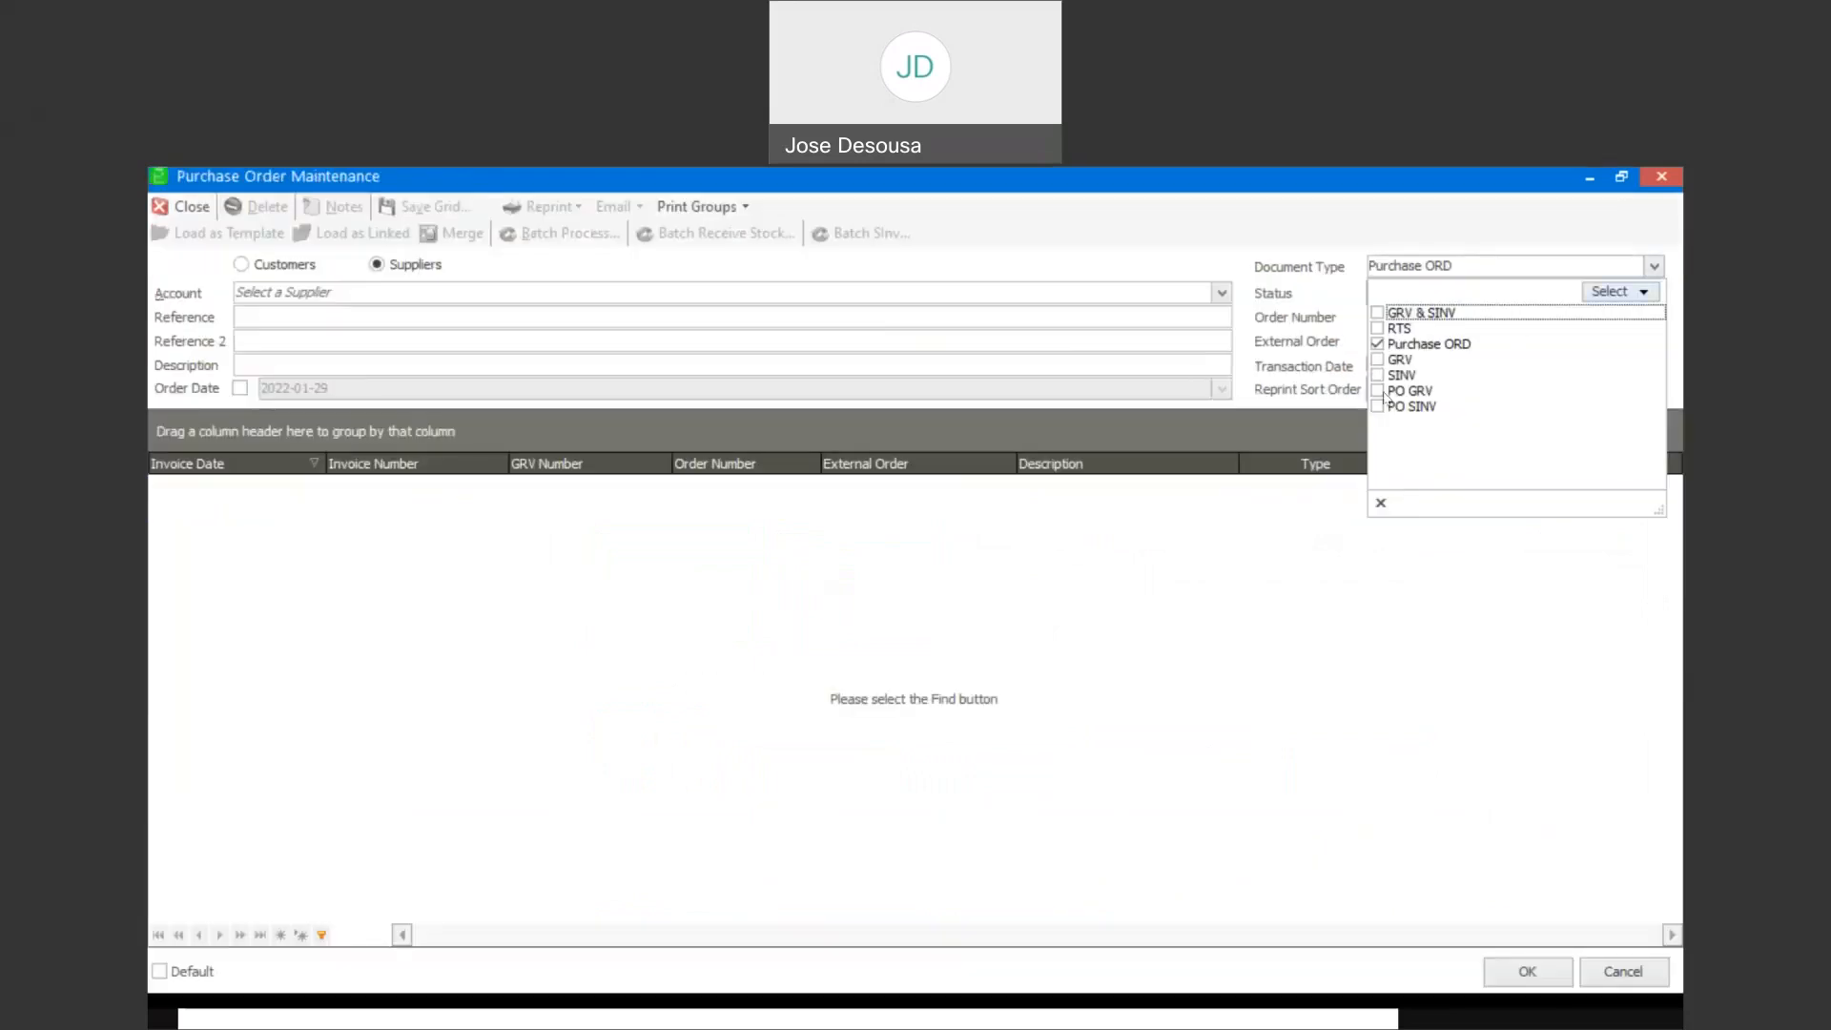
pyautogui.click(1378, 391)
pyautogui.click(1378, 346)
pyautogui.click(1278, 581)
pyautogui.click(1375, 366)
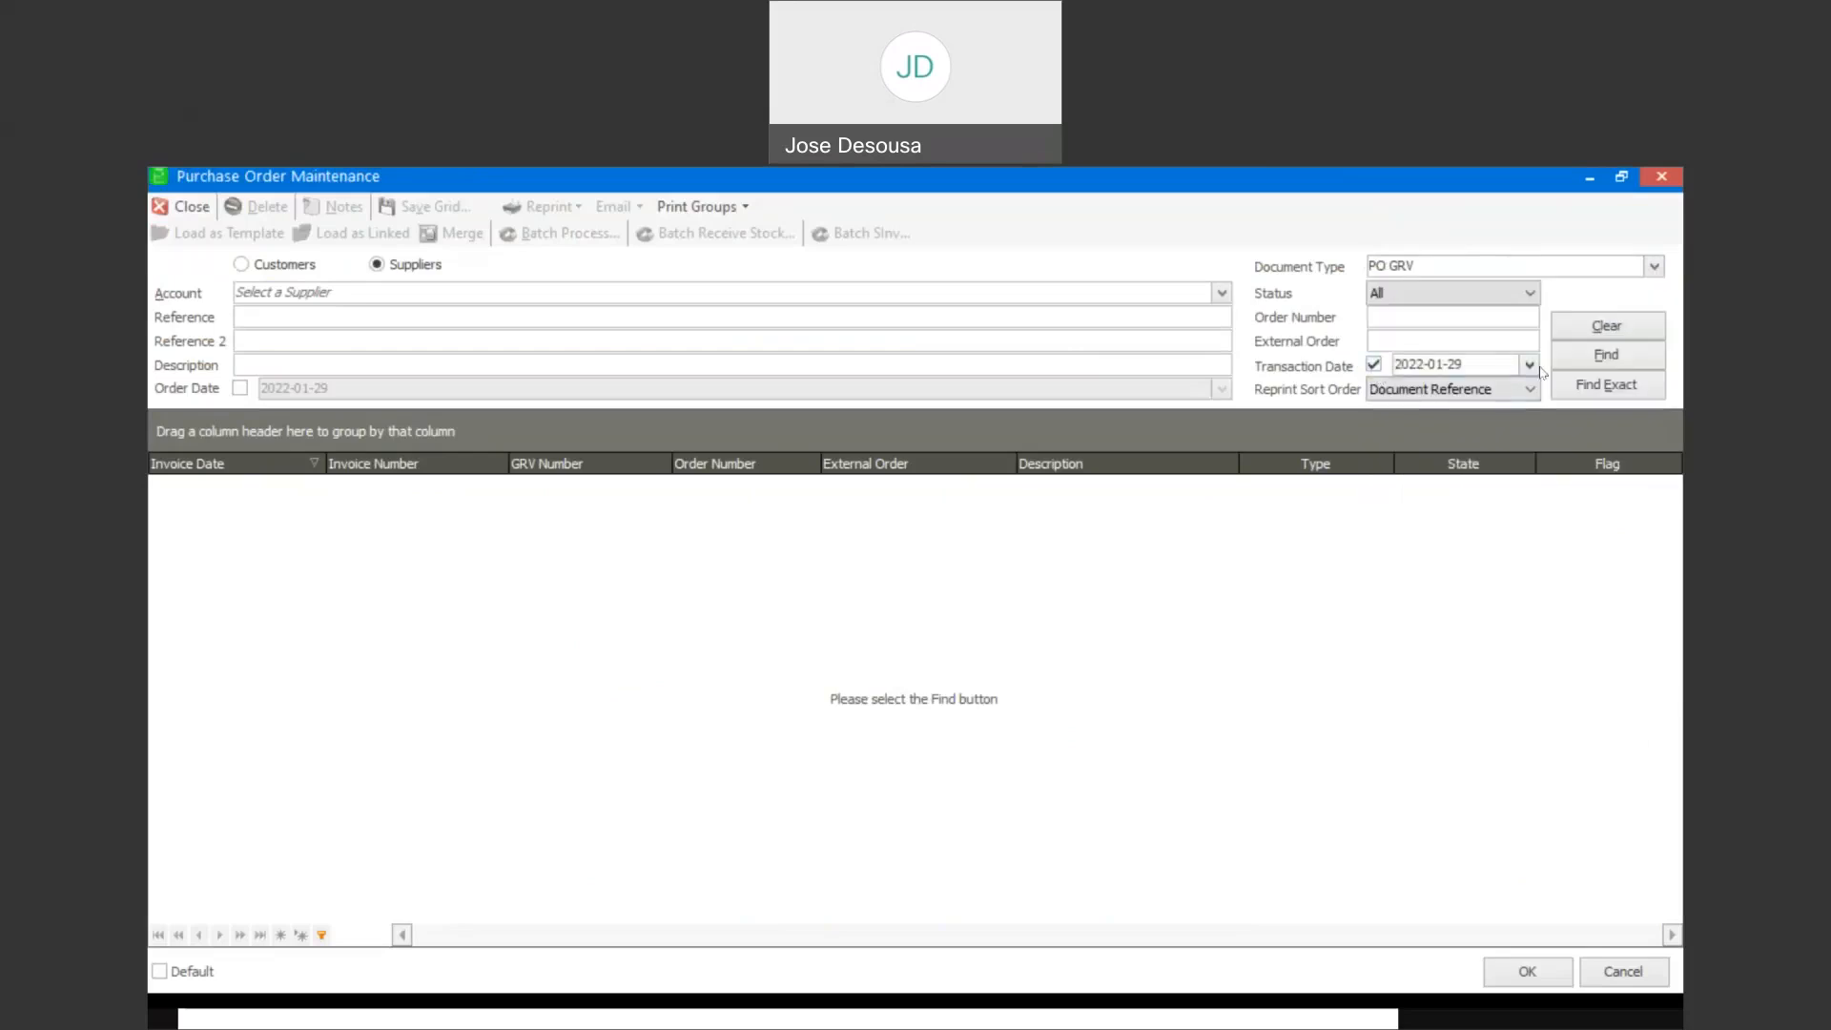
pyautogui.click(1575, 360)
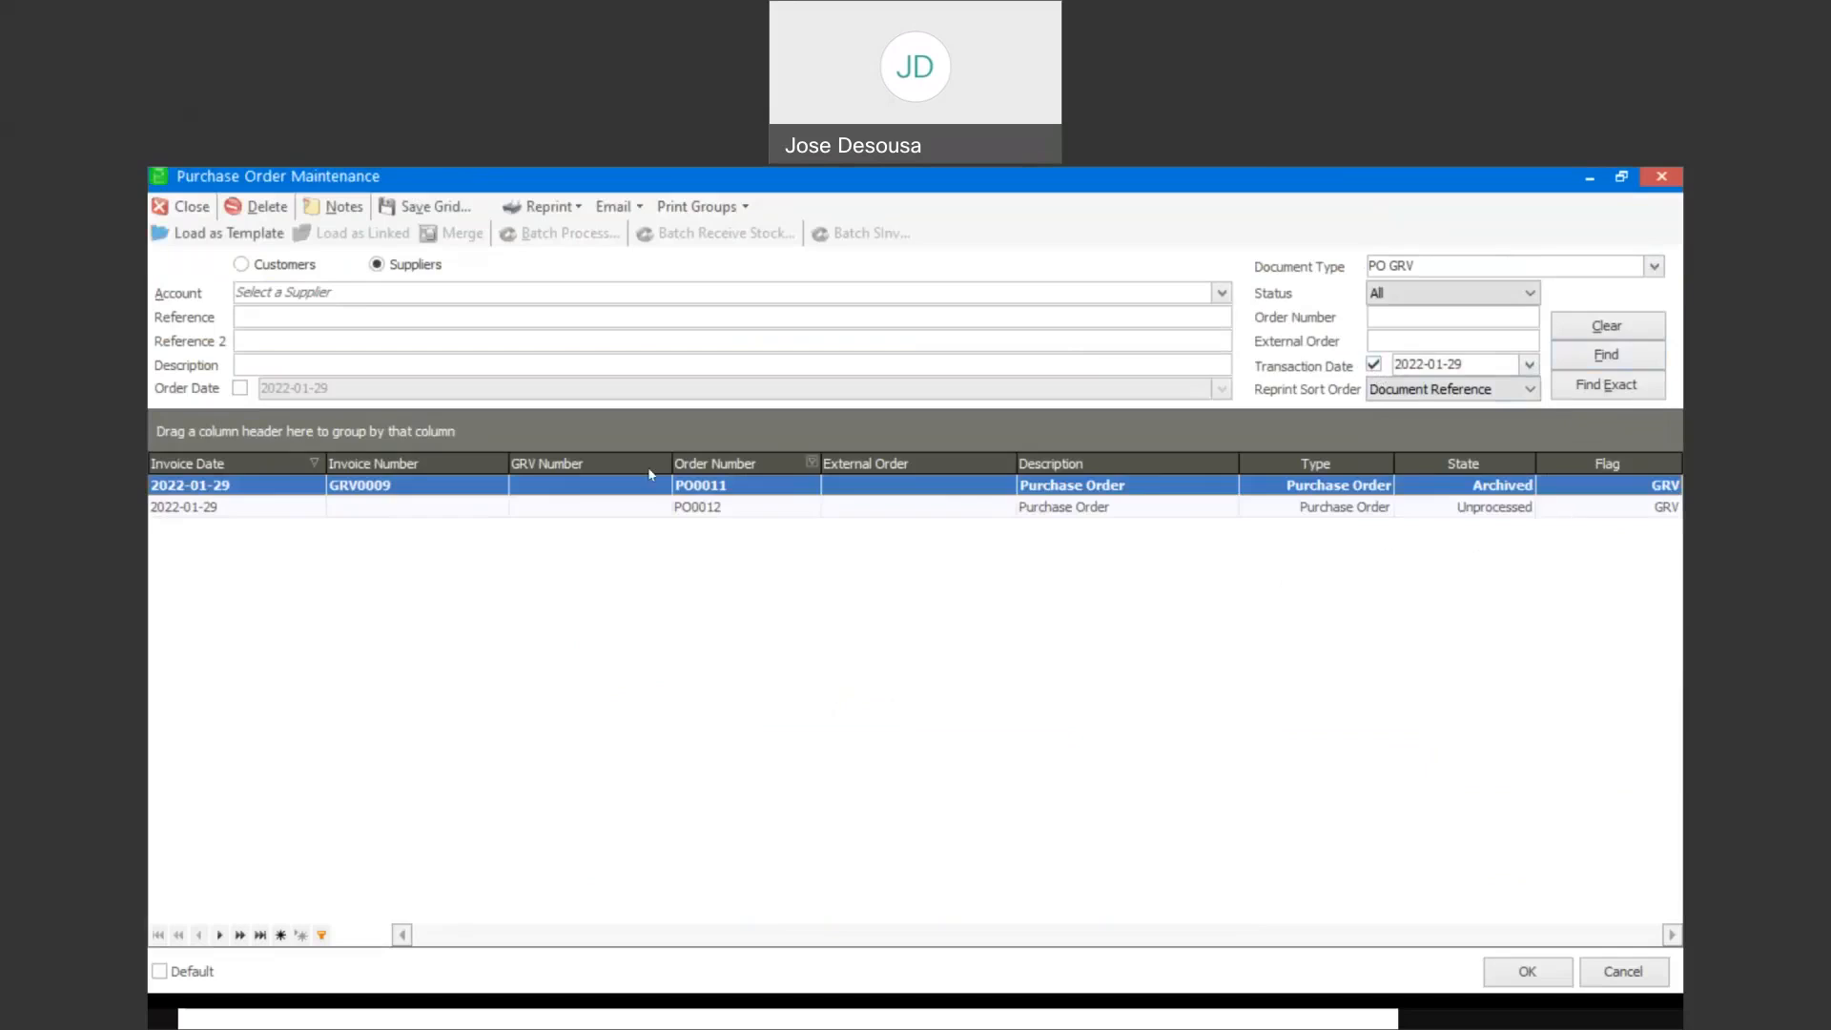
pyautogui.doubleClick(764, 505)
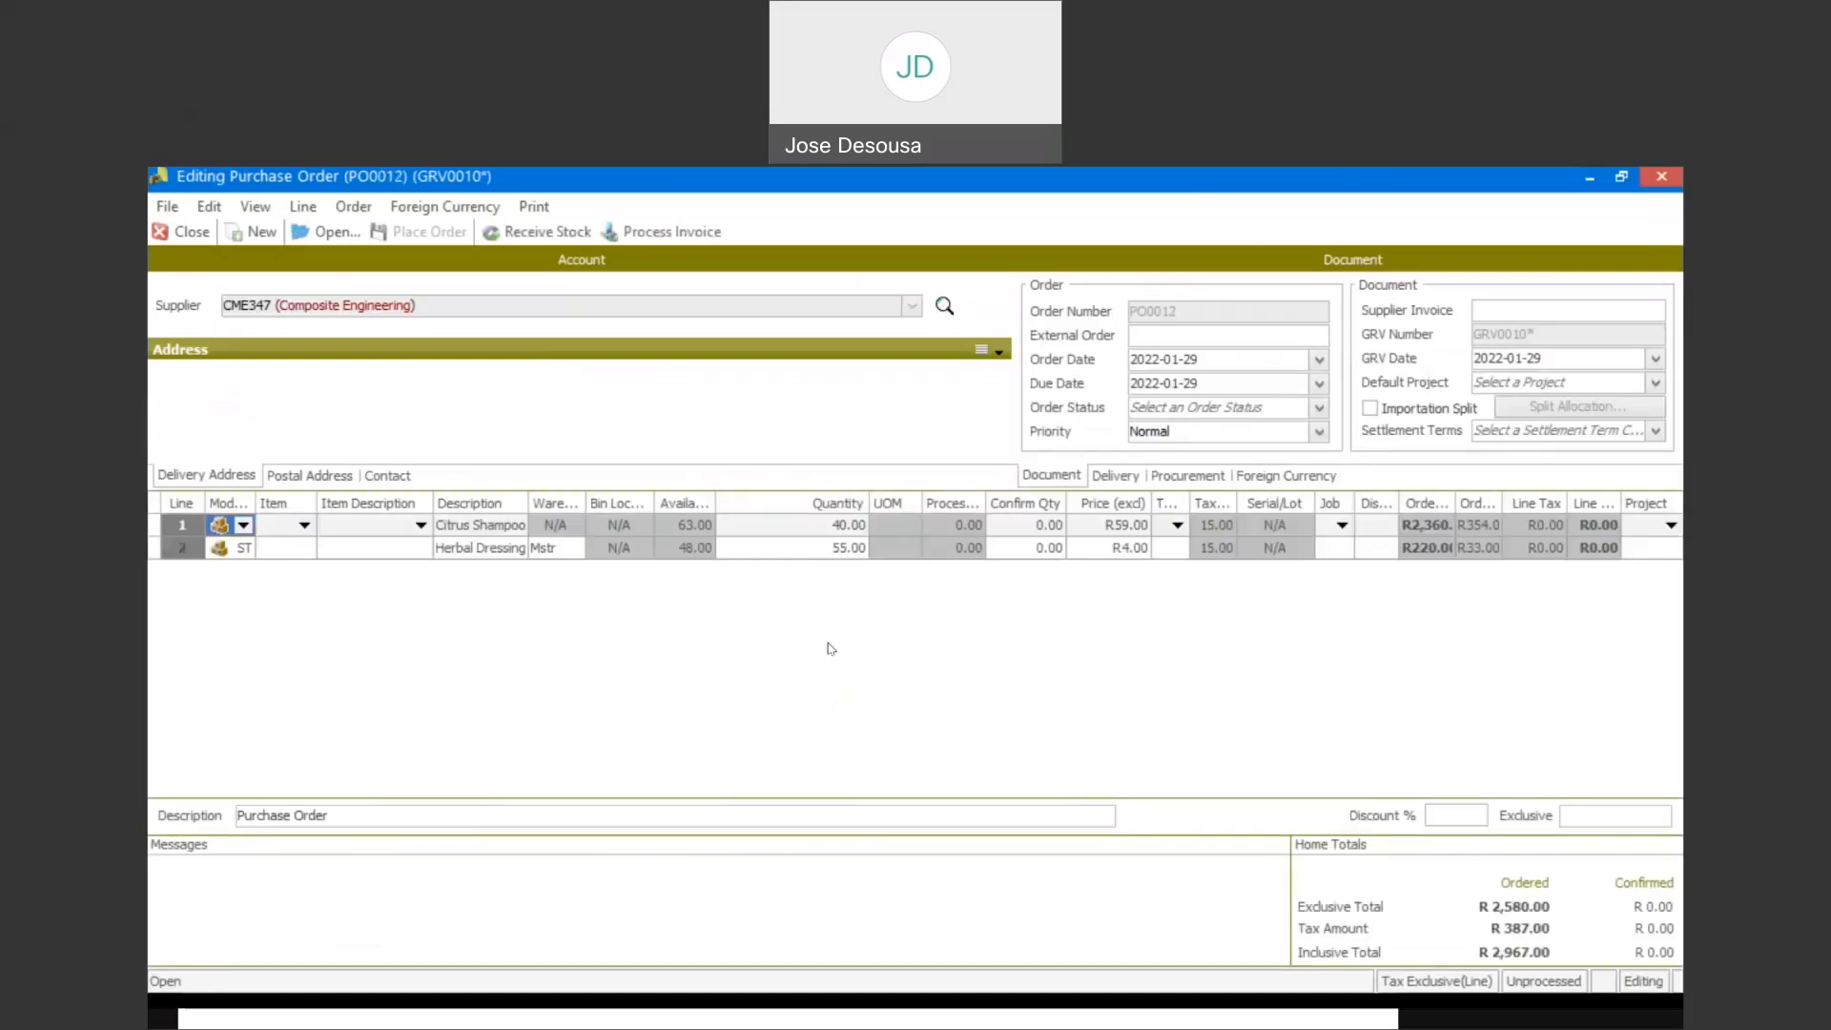
# Confirm received quantities of 40 for Citrus Shampoo and 55 for Herbal Dressing
pyautogui.click(1010, 525)
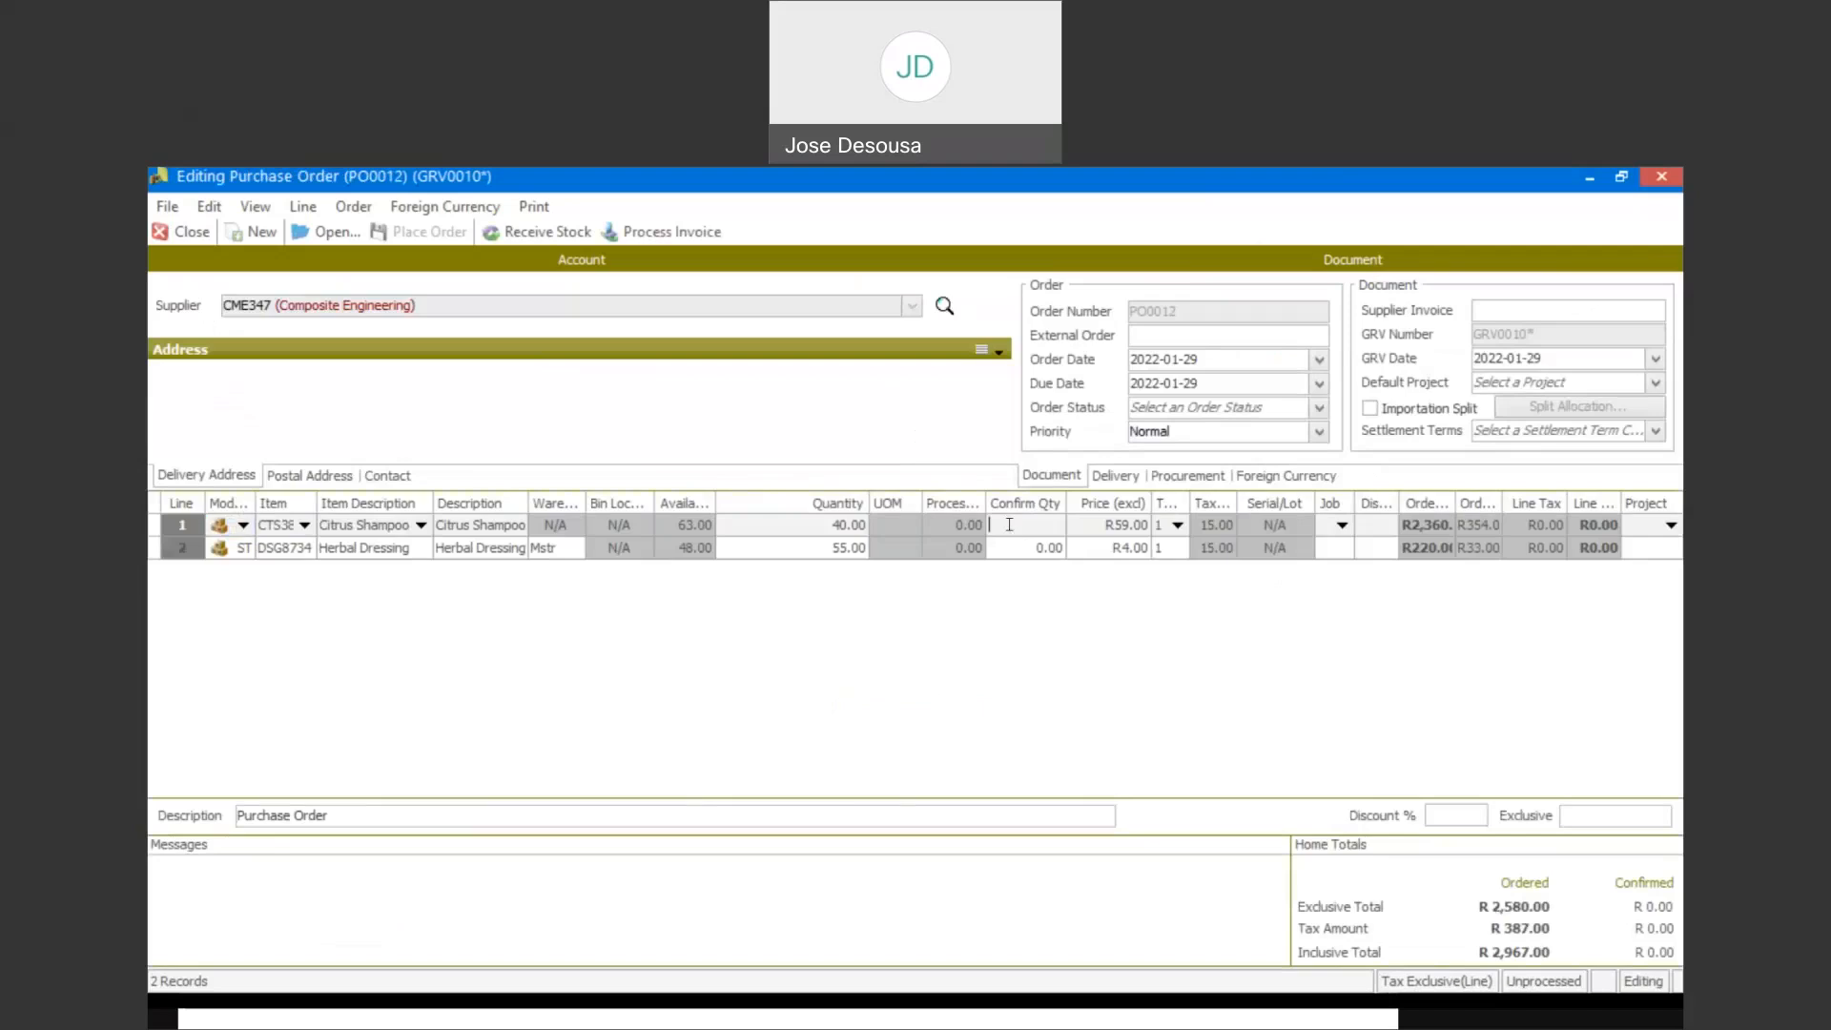
pyautogui.write('40')
pyautogui.click(1026, 551)
pyautogui.write('55')
pyautogui.press('Tab')
pyautogui.press('Tab')
pyautogui.press('Tab')
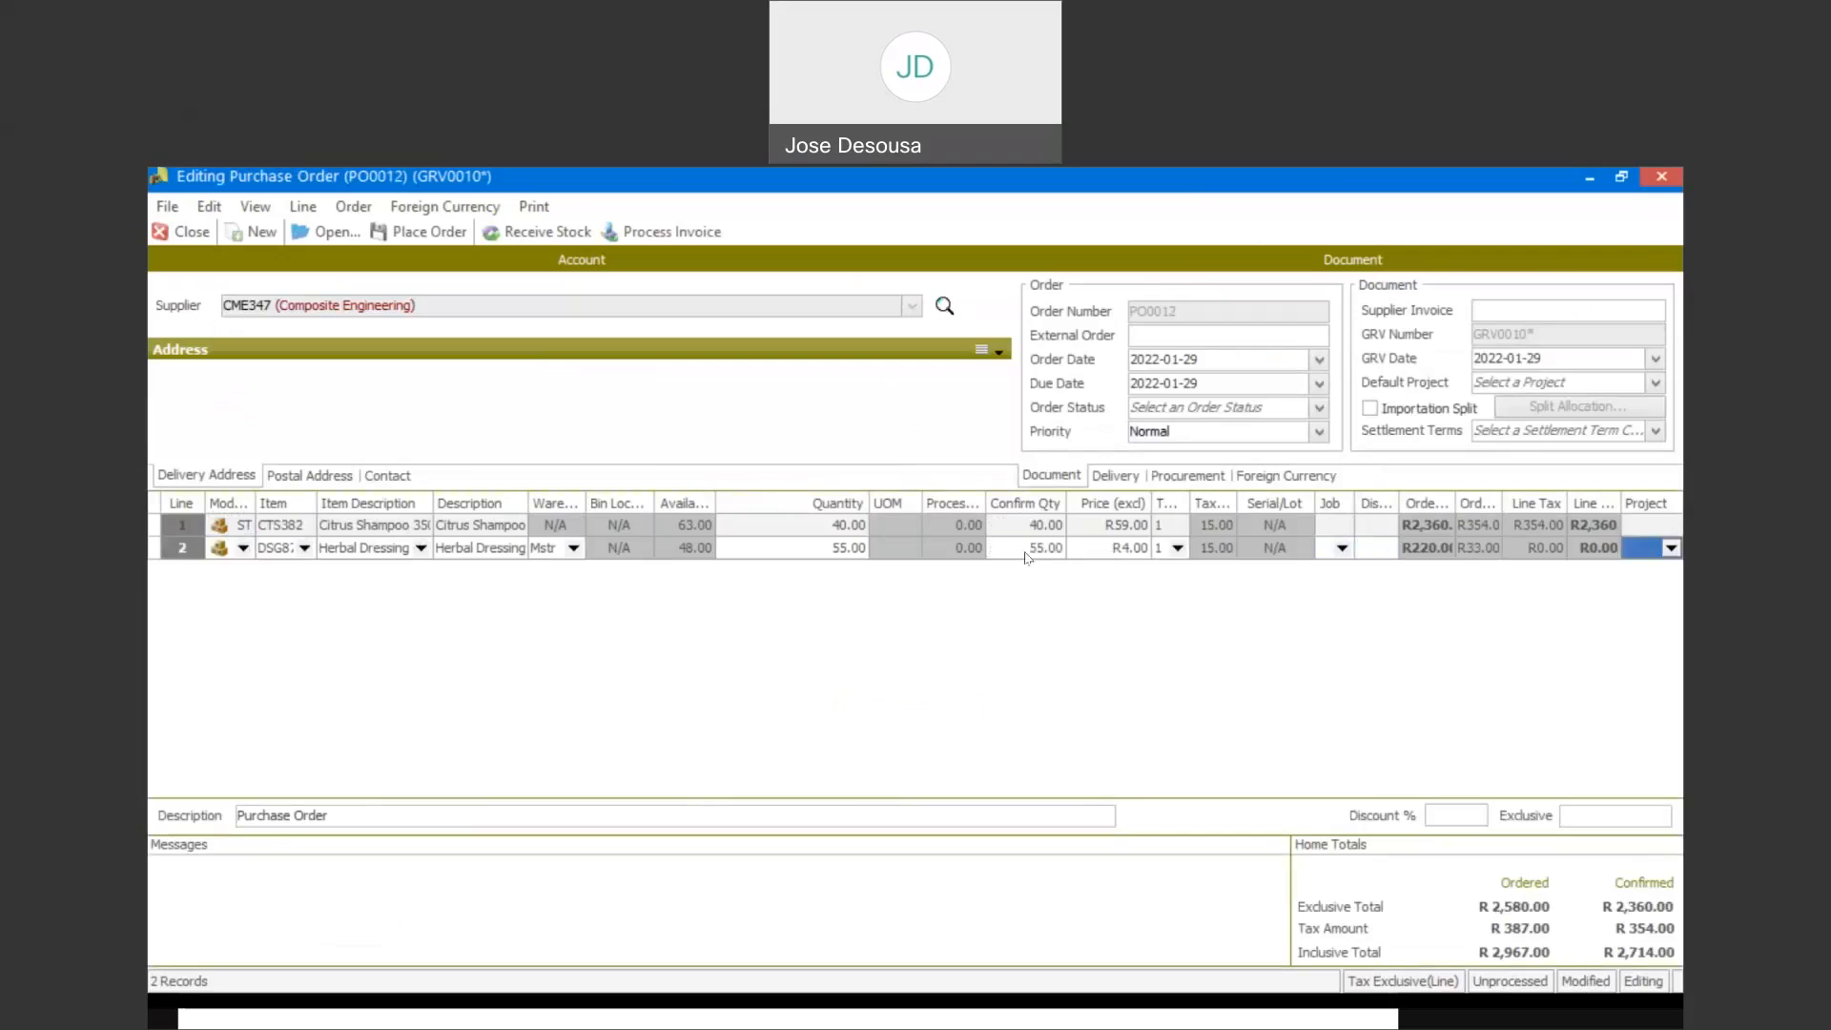
pyautogui.press('Tab')
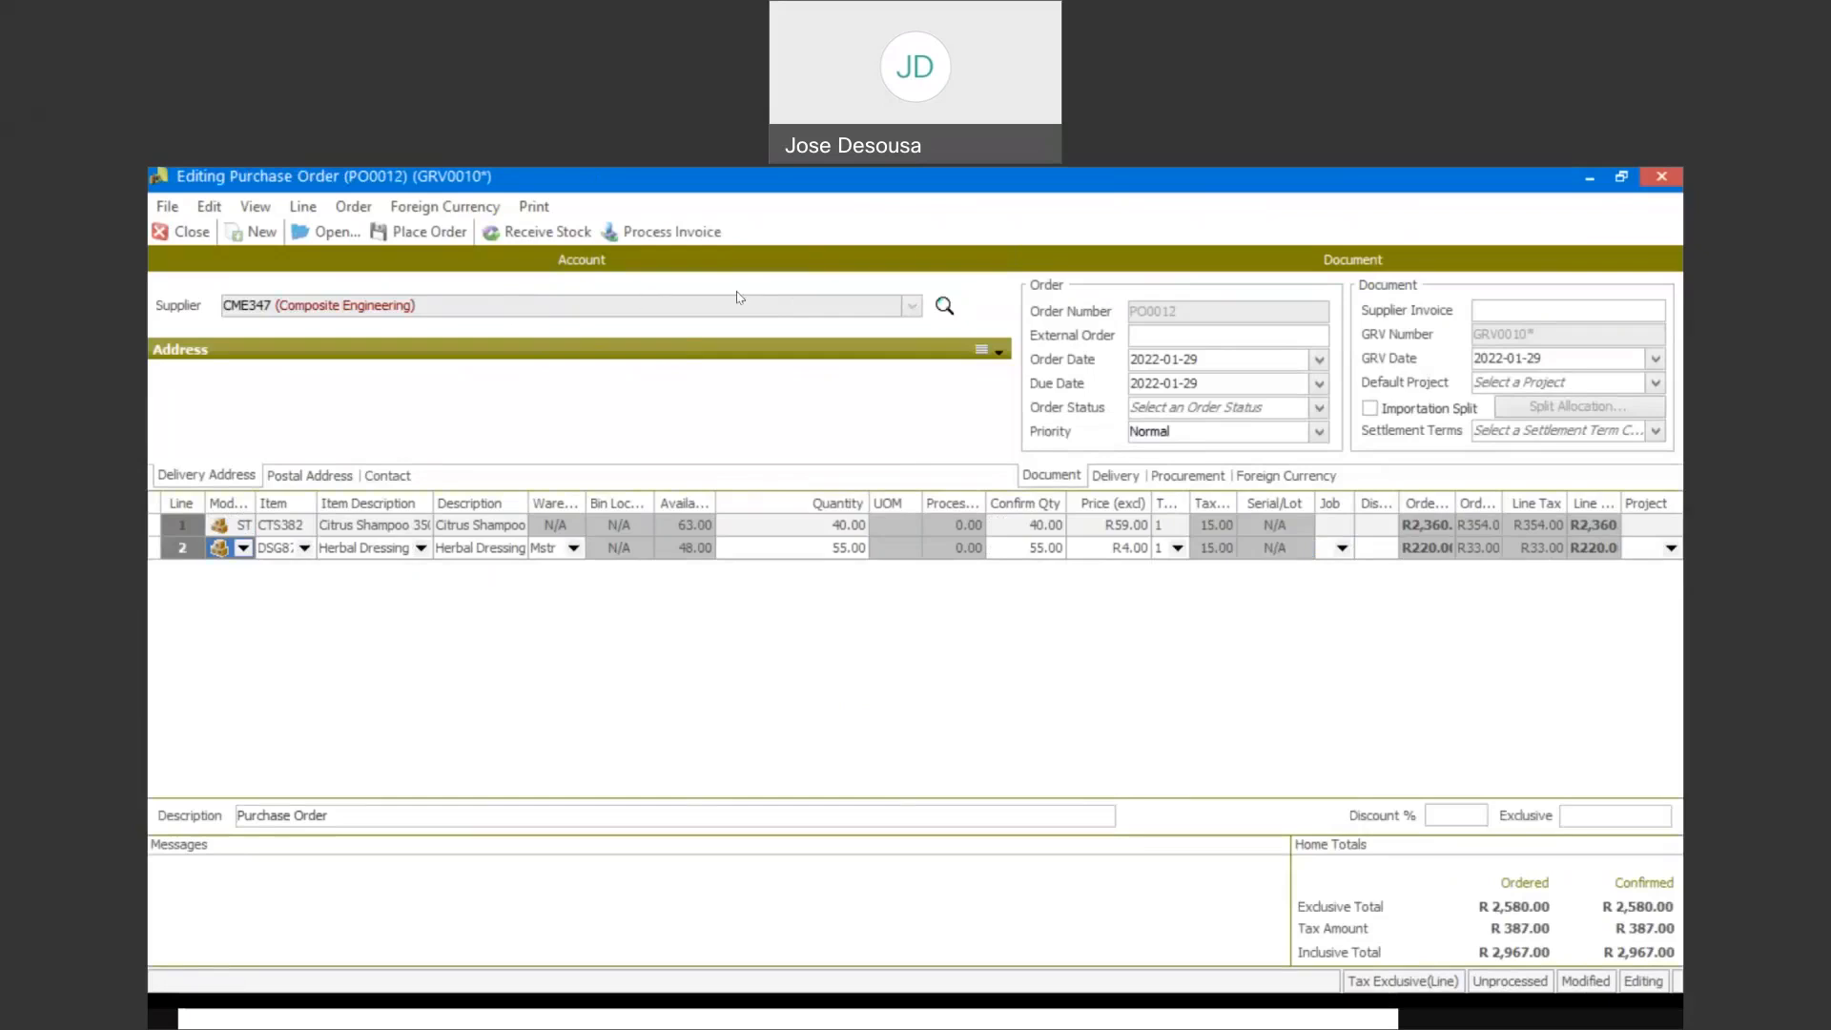
# Set the supplier invoice reference to S876543, process the invoice without printing the purchase order, and preview the supplier invoice before closing it
pyautogui.click(1480, 303)
pyautogui.write('S876543')
pyautogui.click(679, 236)
pyautogui.click(1078, 652)
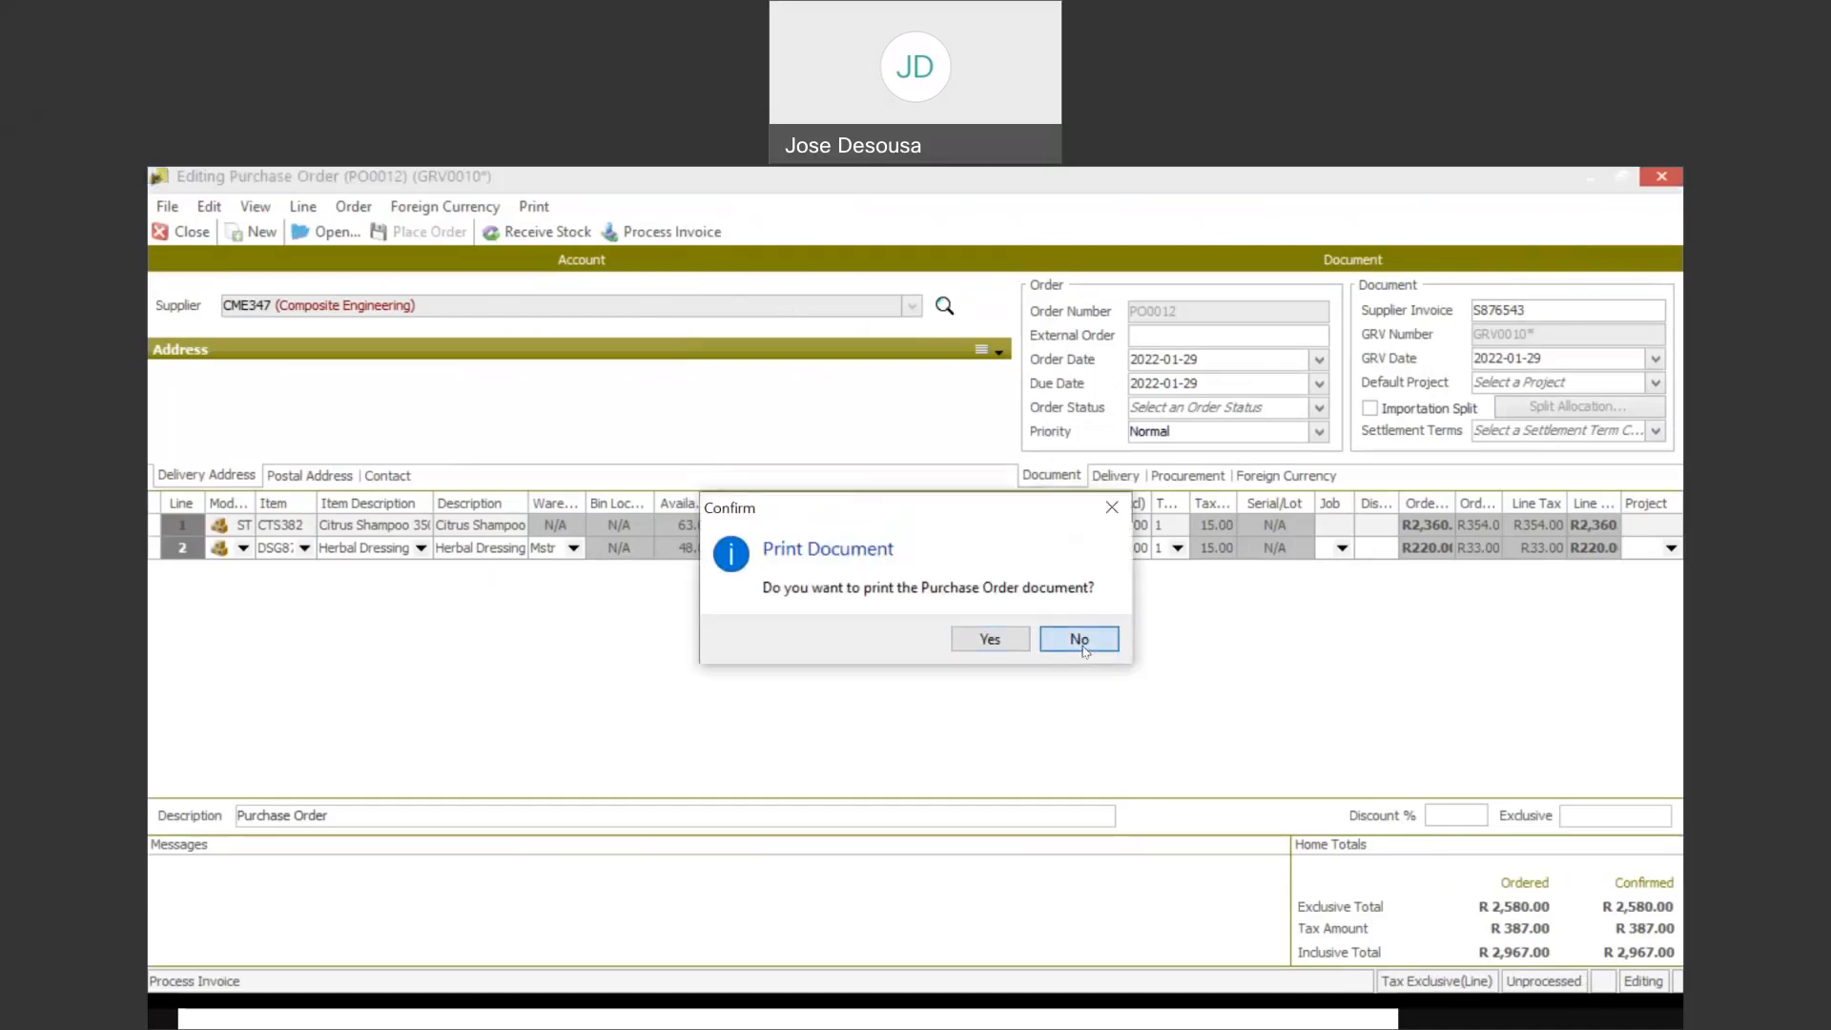
pyautogui.click(1081, 649)
pyautogui.click(1081, 648)
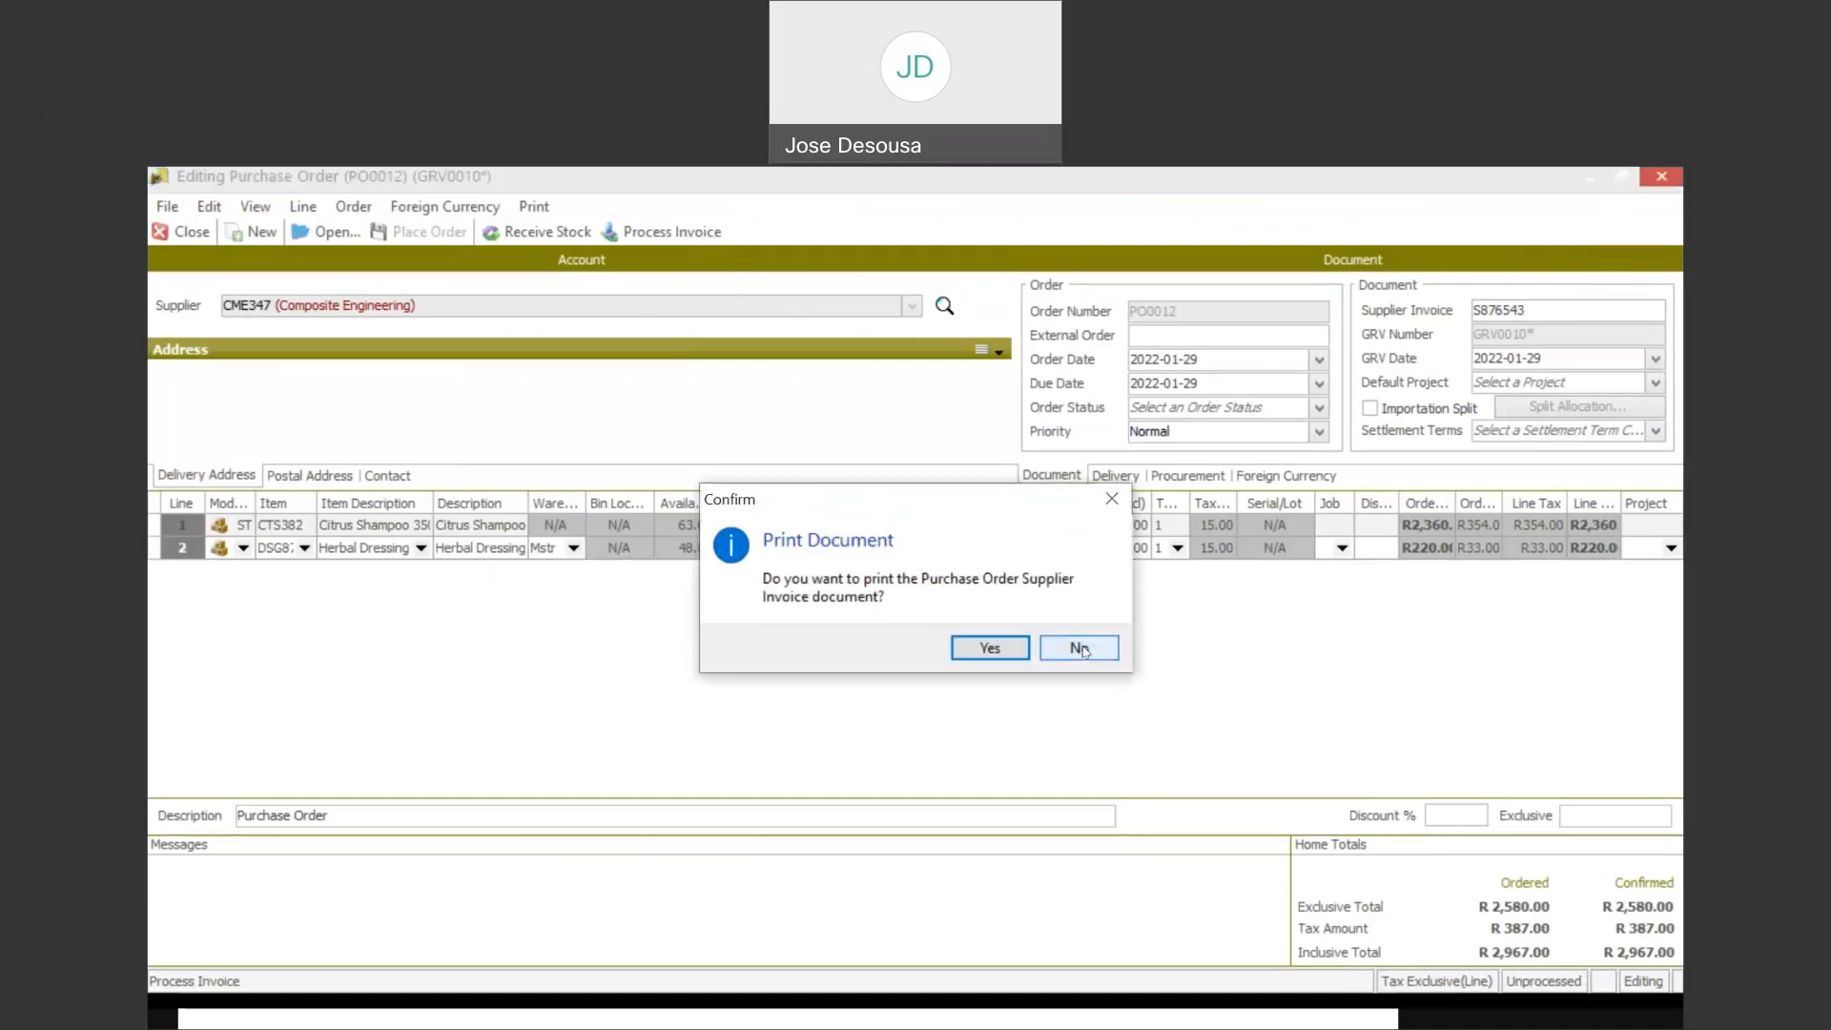
pyautogui.click(1011, 655)
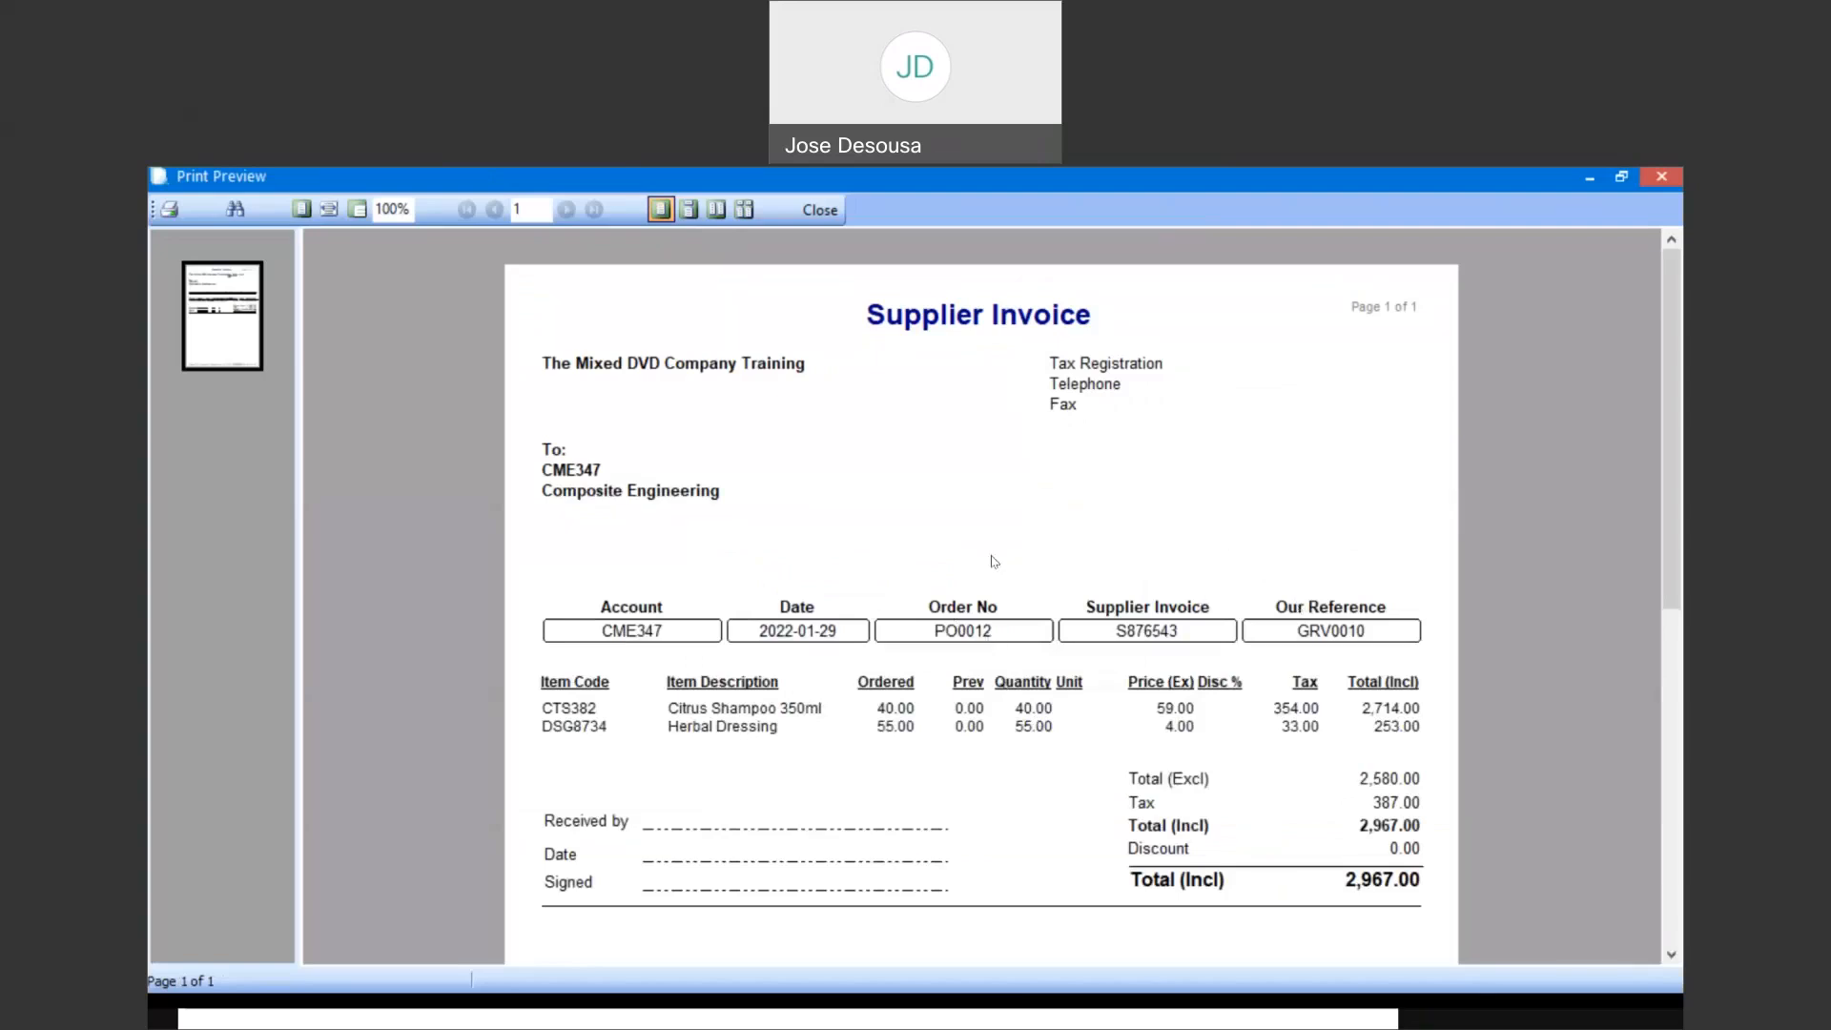
pyautogui.click(820, 210)
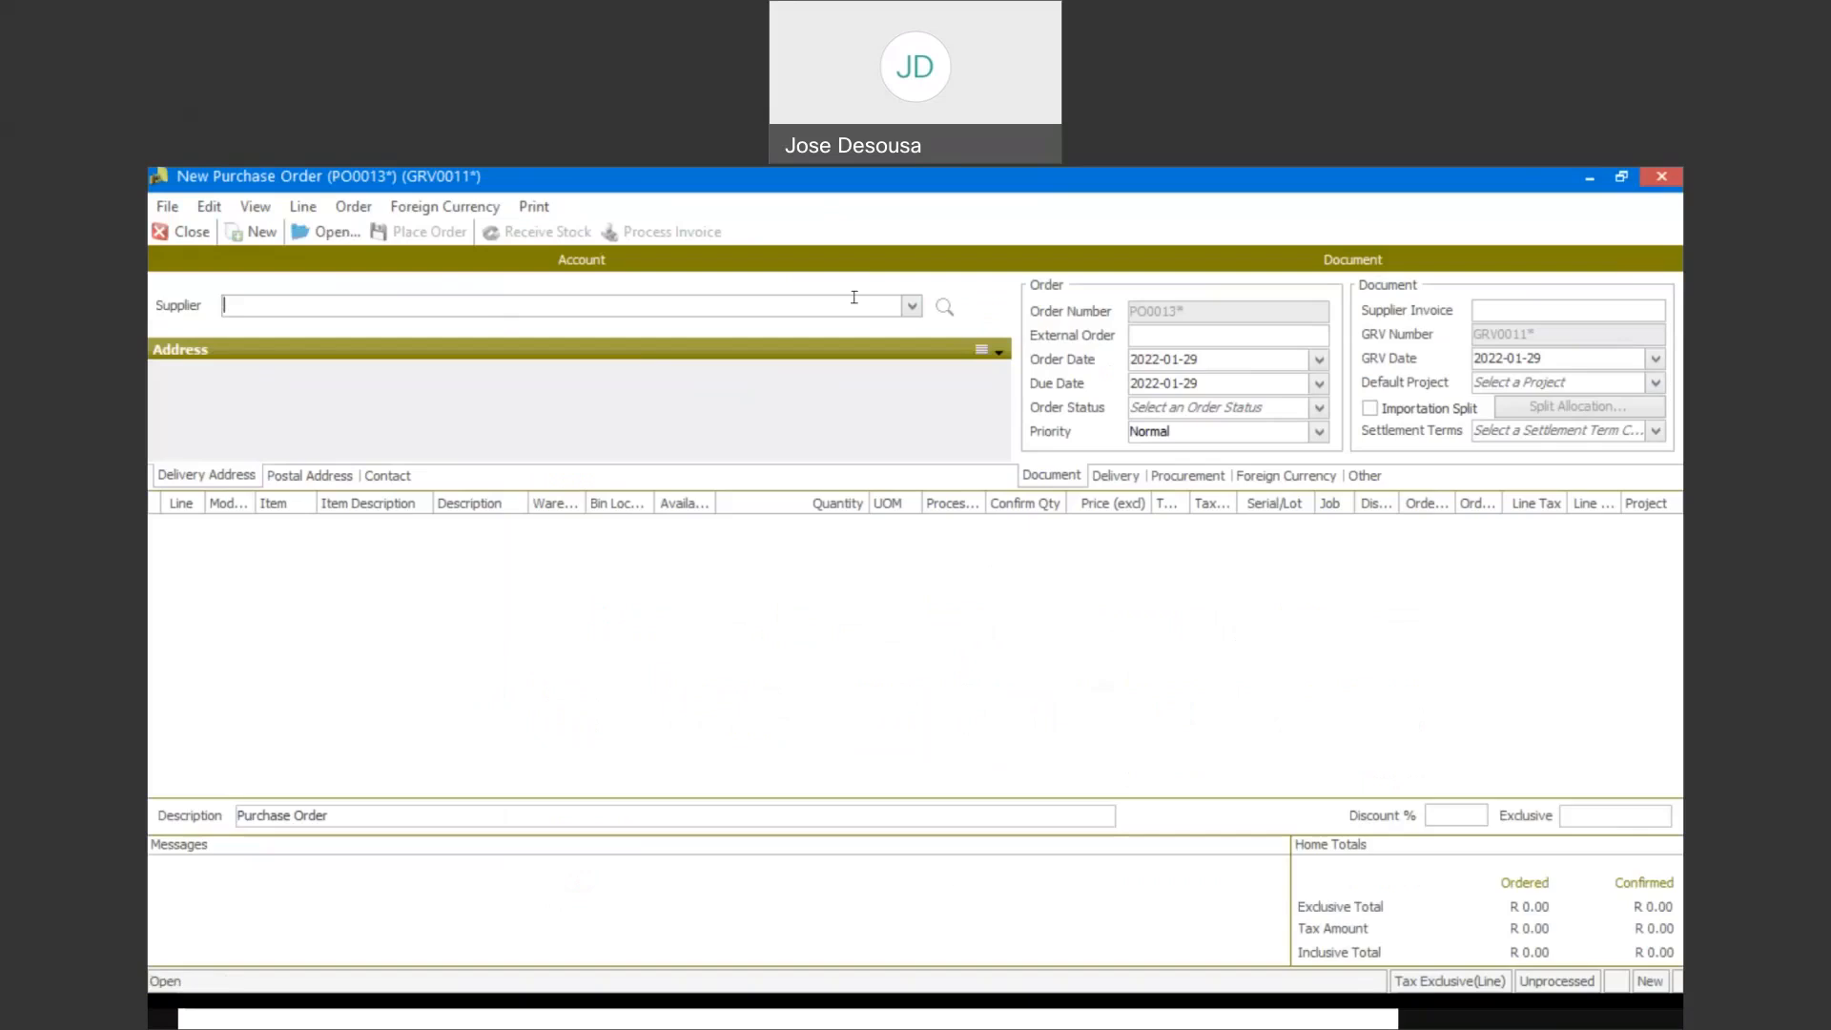
# Set The Catering Company as the supplier of the new purchase order and start its first line
pyautogui.click(912, 306)
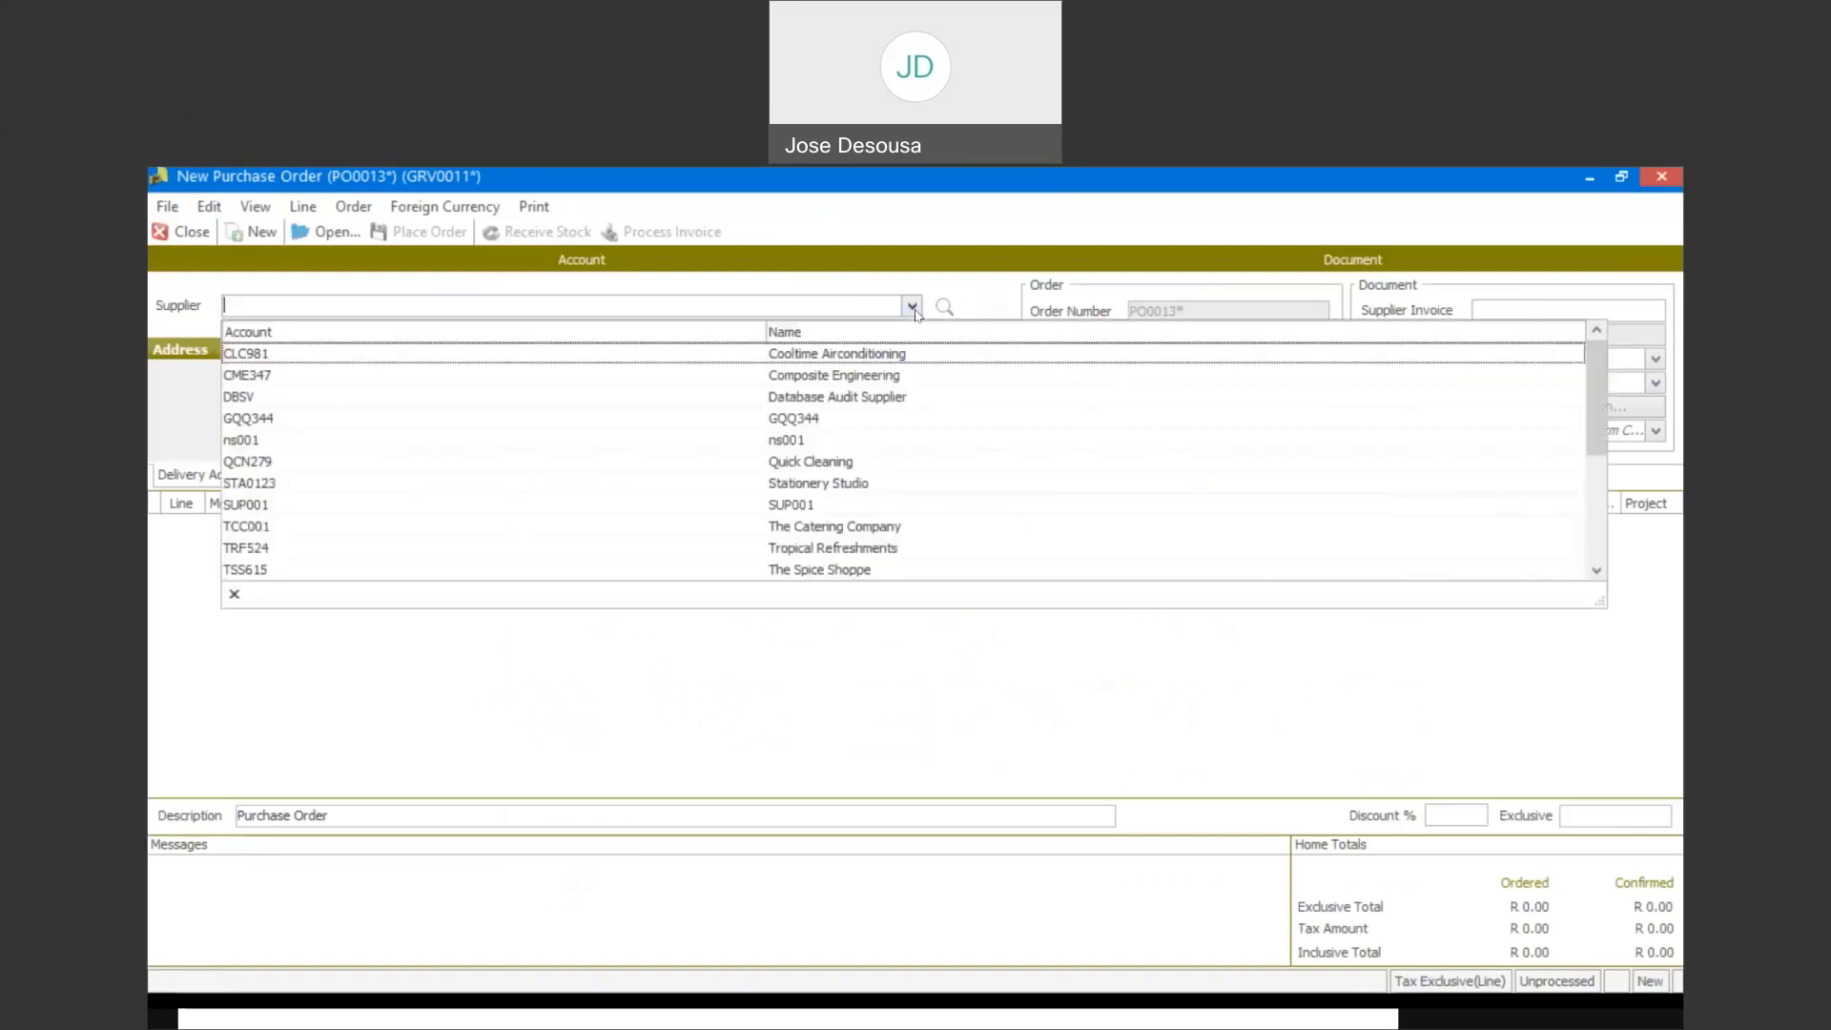
pyautogui.click(876, 532)
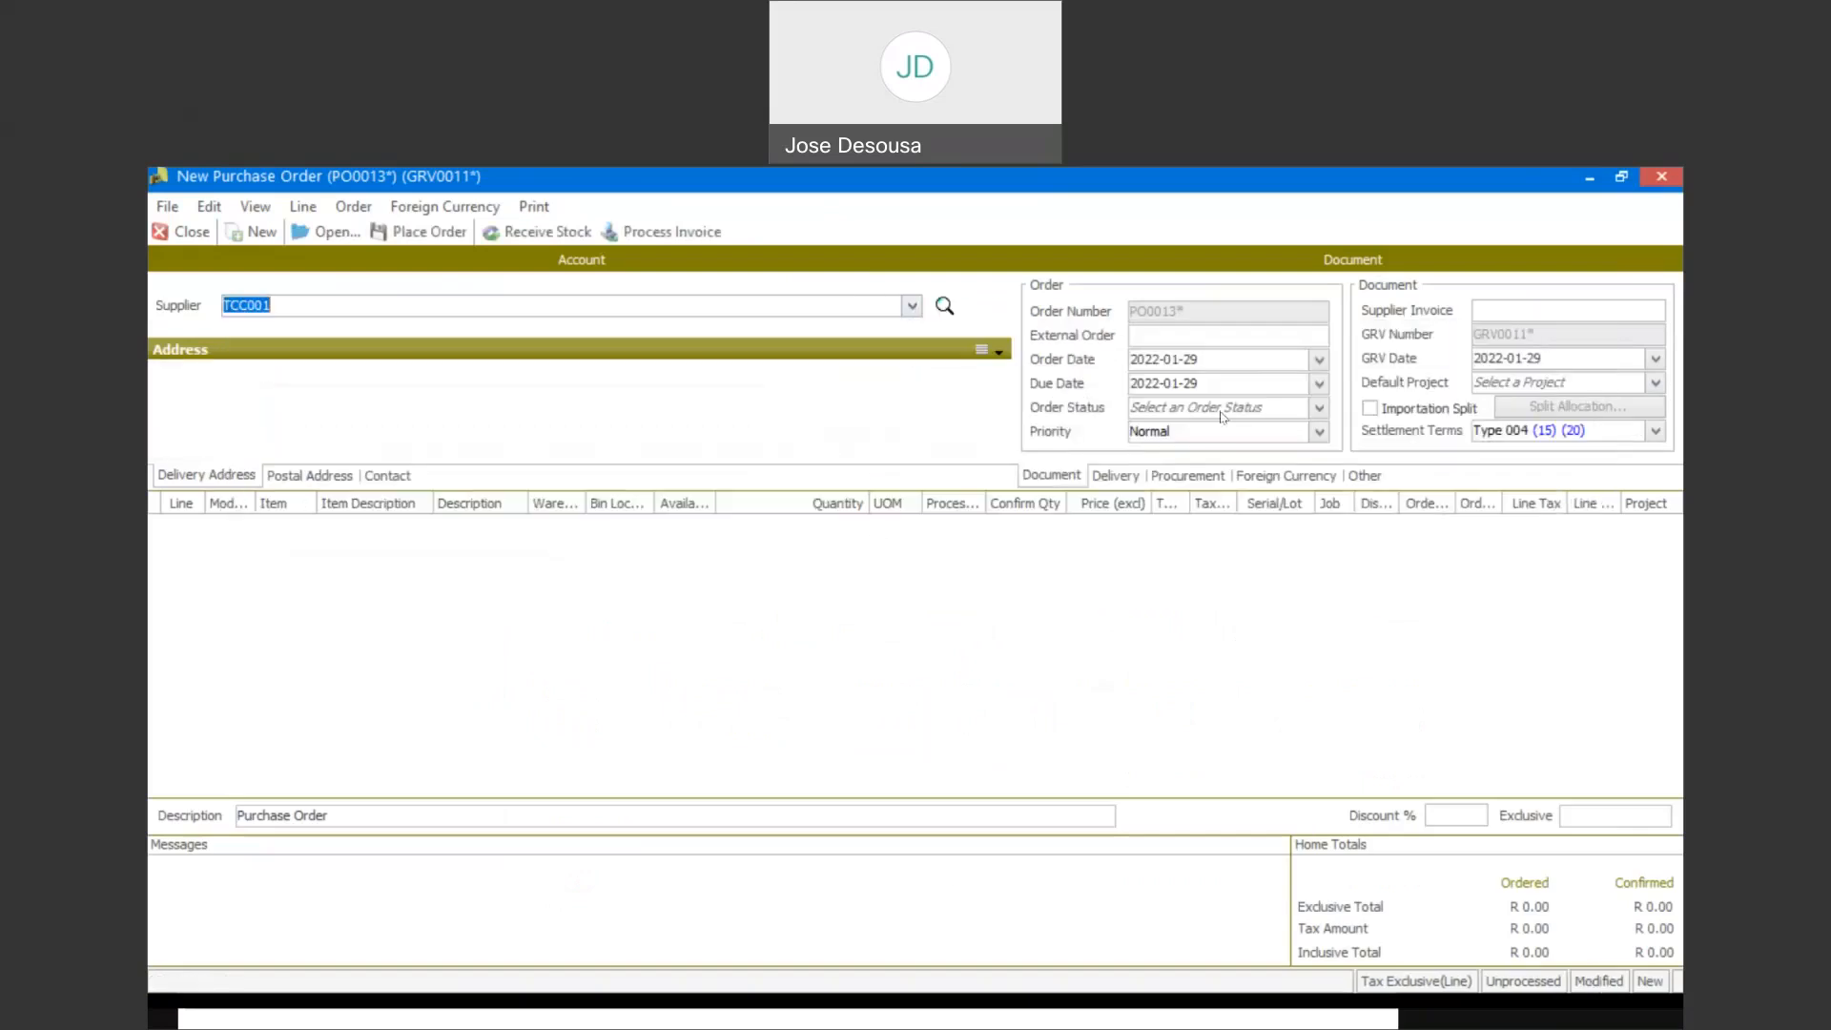
pyautogui.click(401, 589)
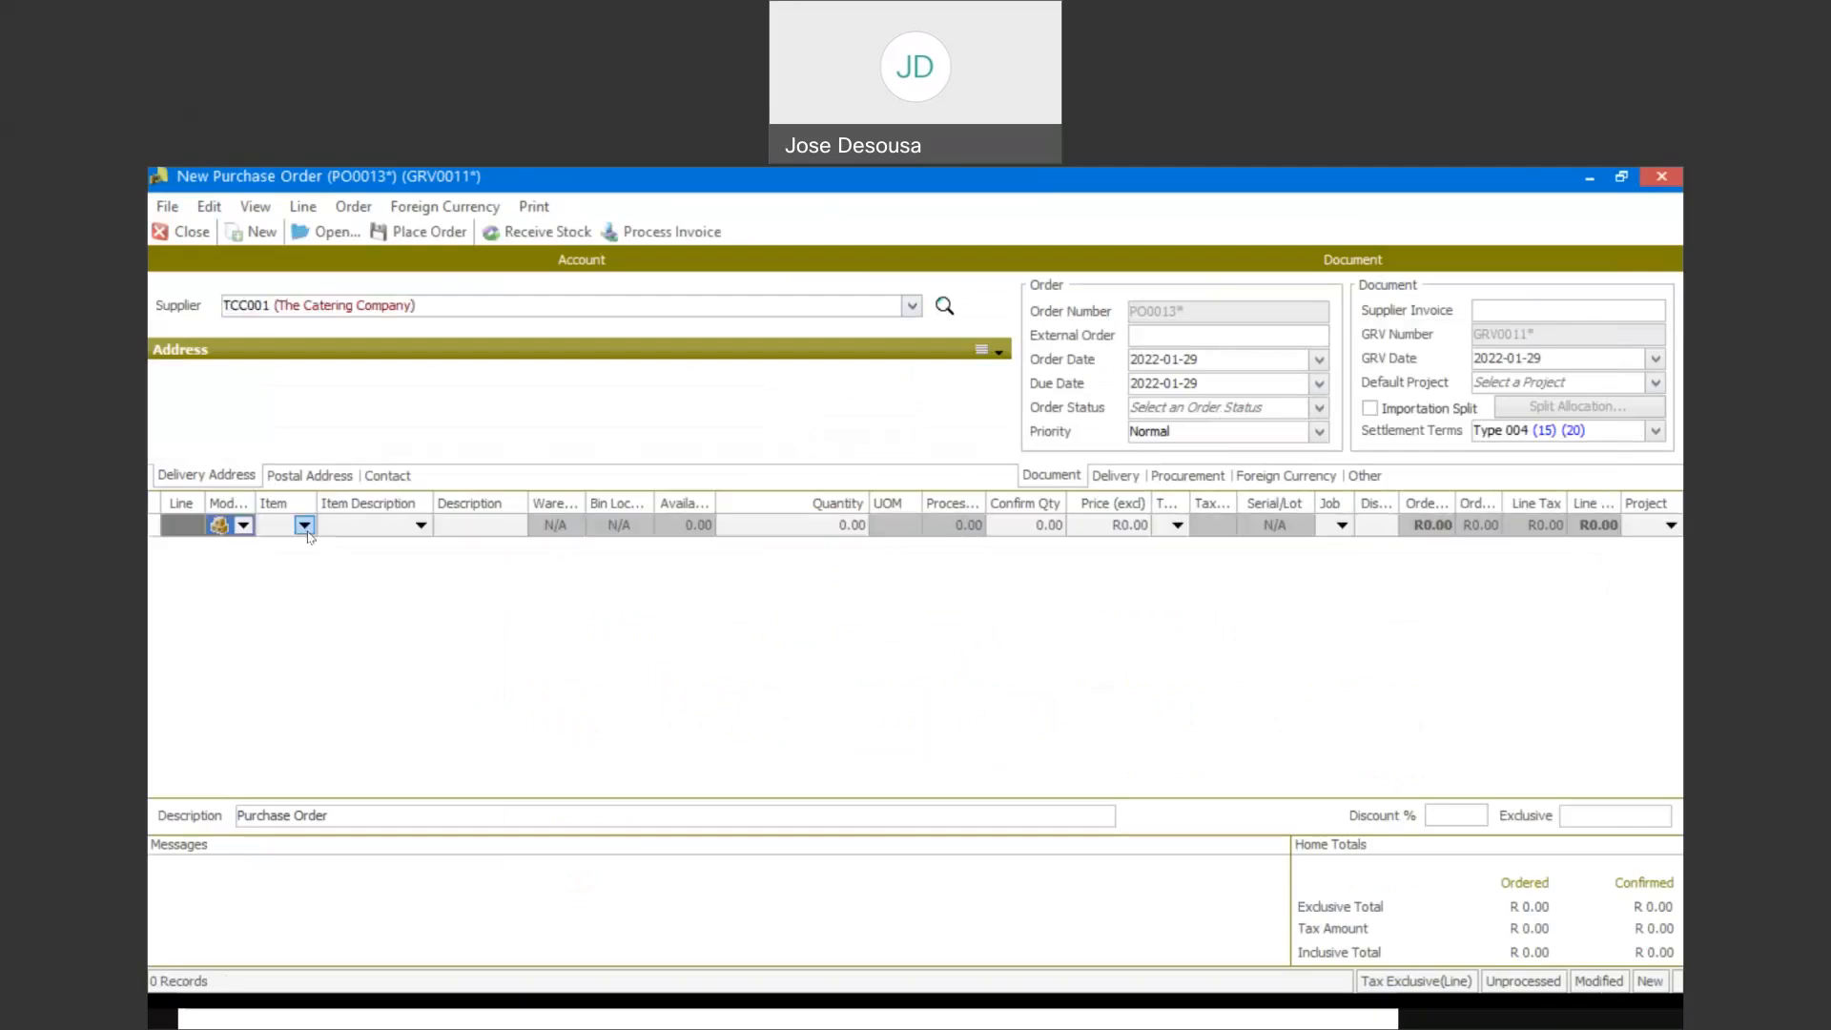
# Choose the Green Pepper Layer item (GRP2837) for the first order line
pyautogui.click(304, 525)
pyautogui.press('Down')
pyautogui.press('Down')
pyautogui.press('Down')
pyautogui.press('Down')
pyautogui.press('Down')
pyautogui.press('Down')
pyautogui.press('Down')
pyautogui.press('Down')
pyautogui.press('Down')
pyautogui.press('Down')
pyautogui.press('Down')
pyautogui.press('Down')
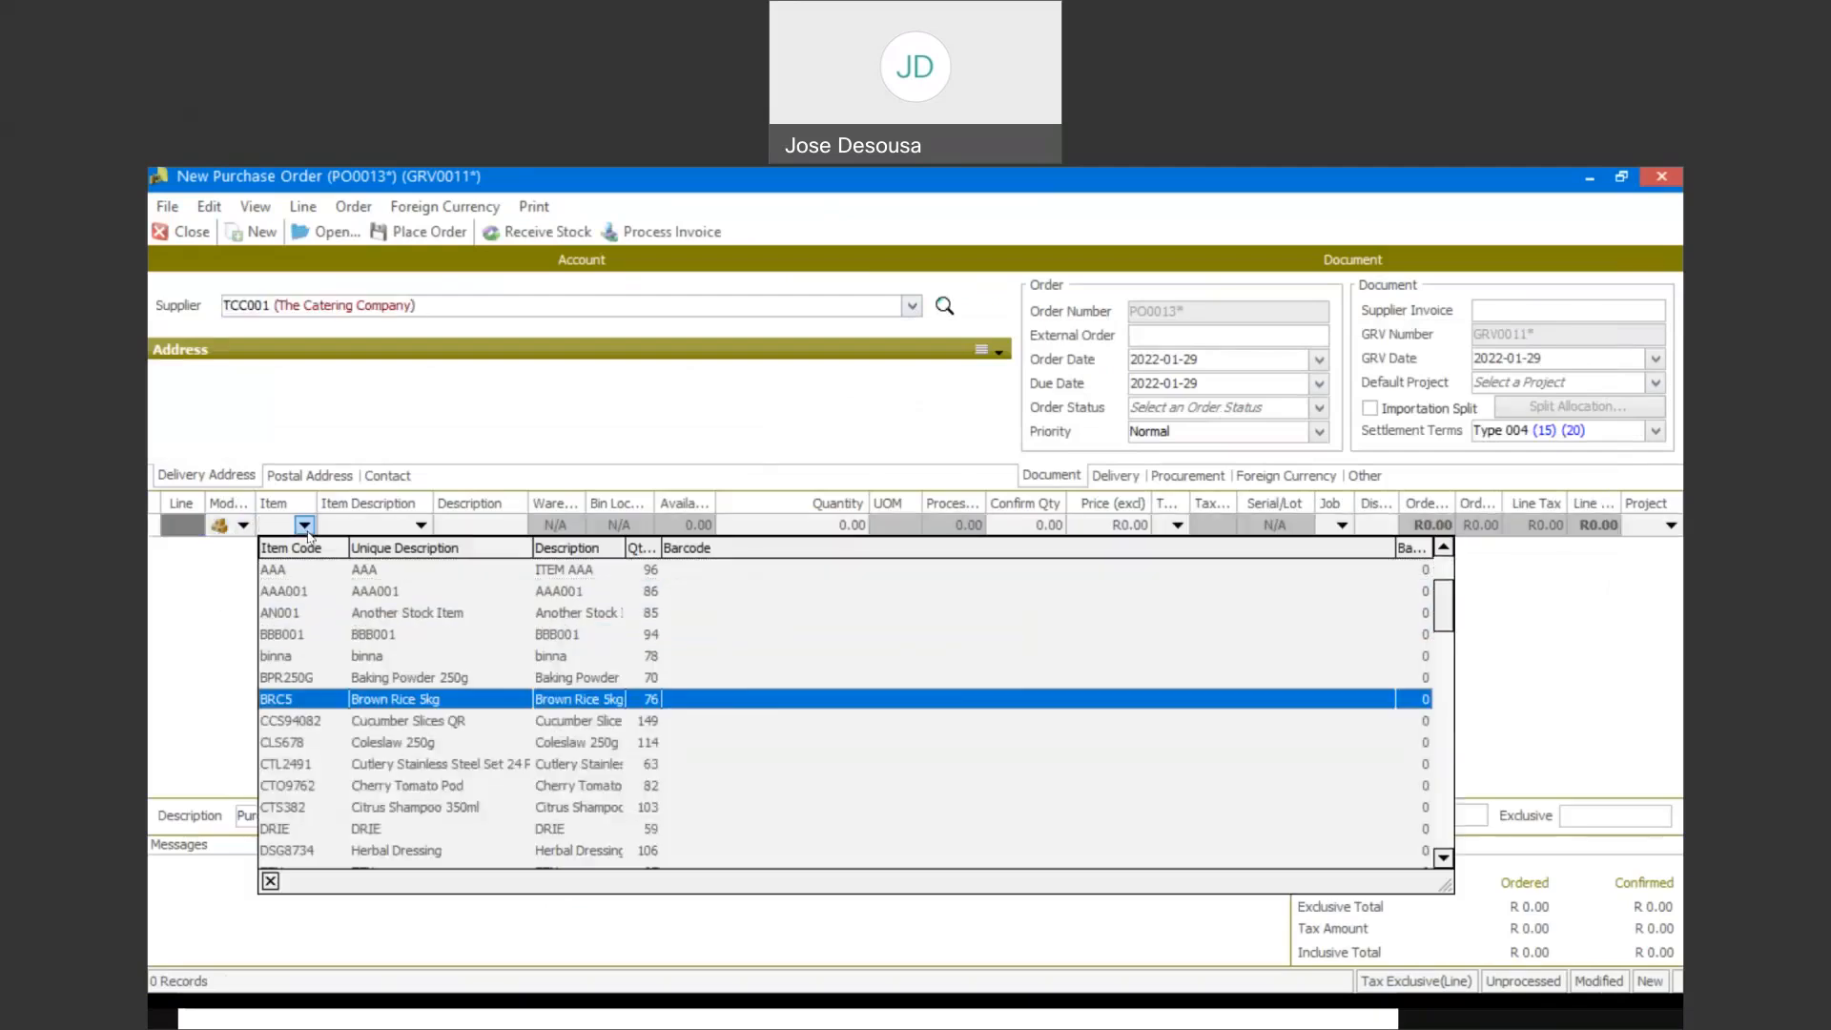
pyautogui.press('Down')
pyautogui.press('Down')
pyautogui.press('Down')
pyautogui.press('Down')
pyautogui.press('Down')
pyautogui.press('Down')
pyautogui.press('Down')
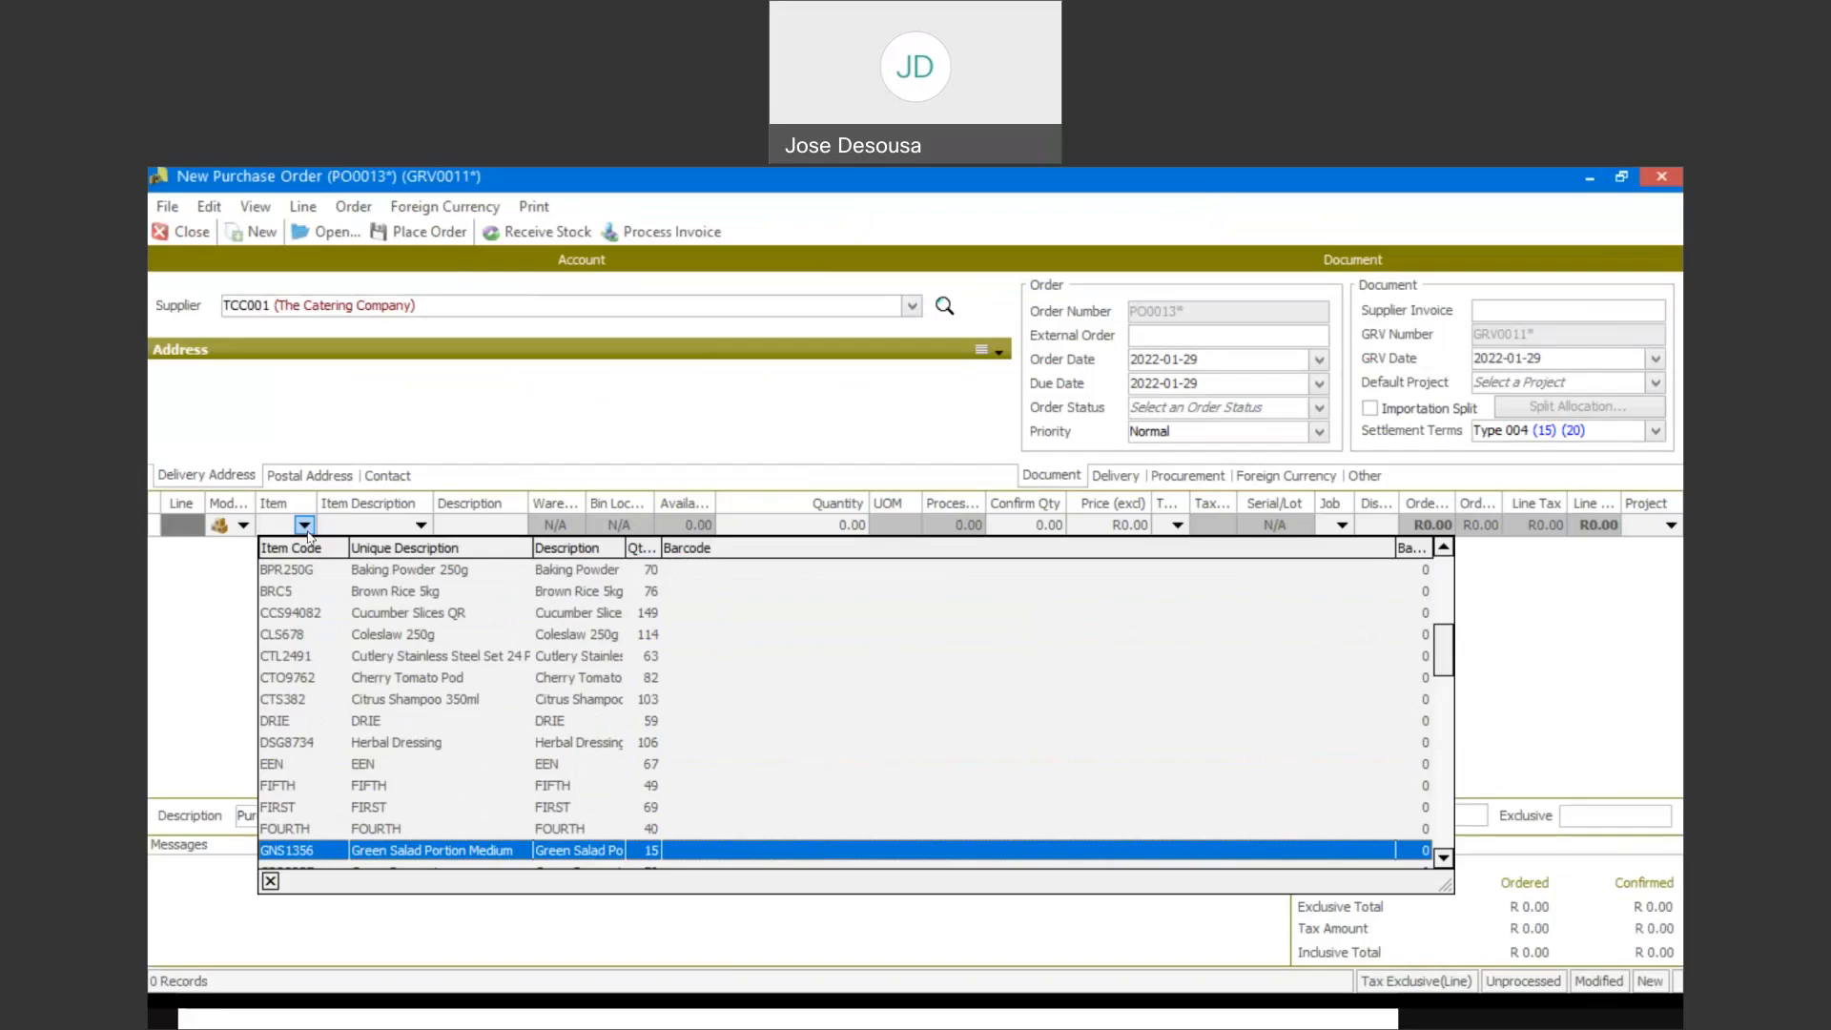
pyautogui.press('Up')
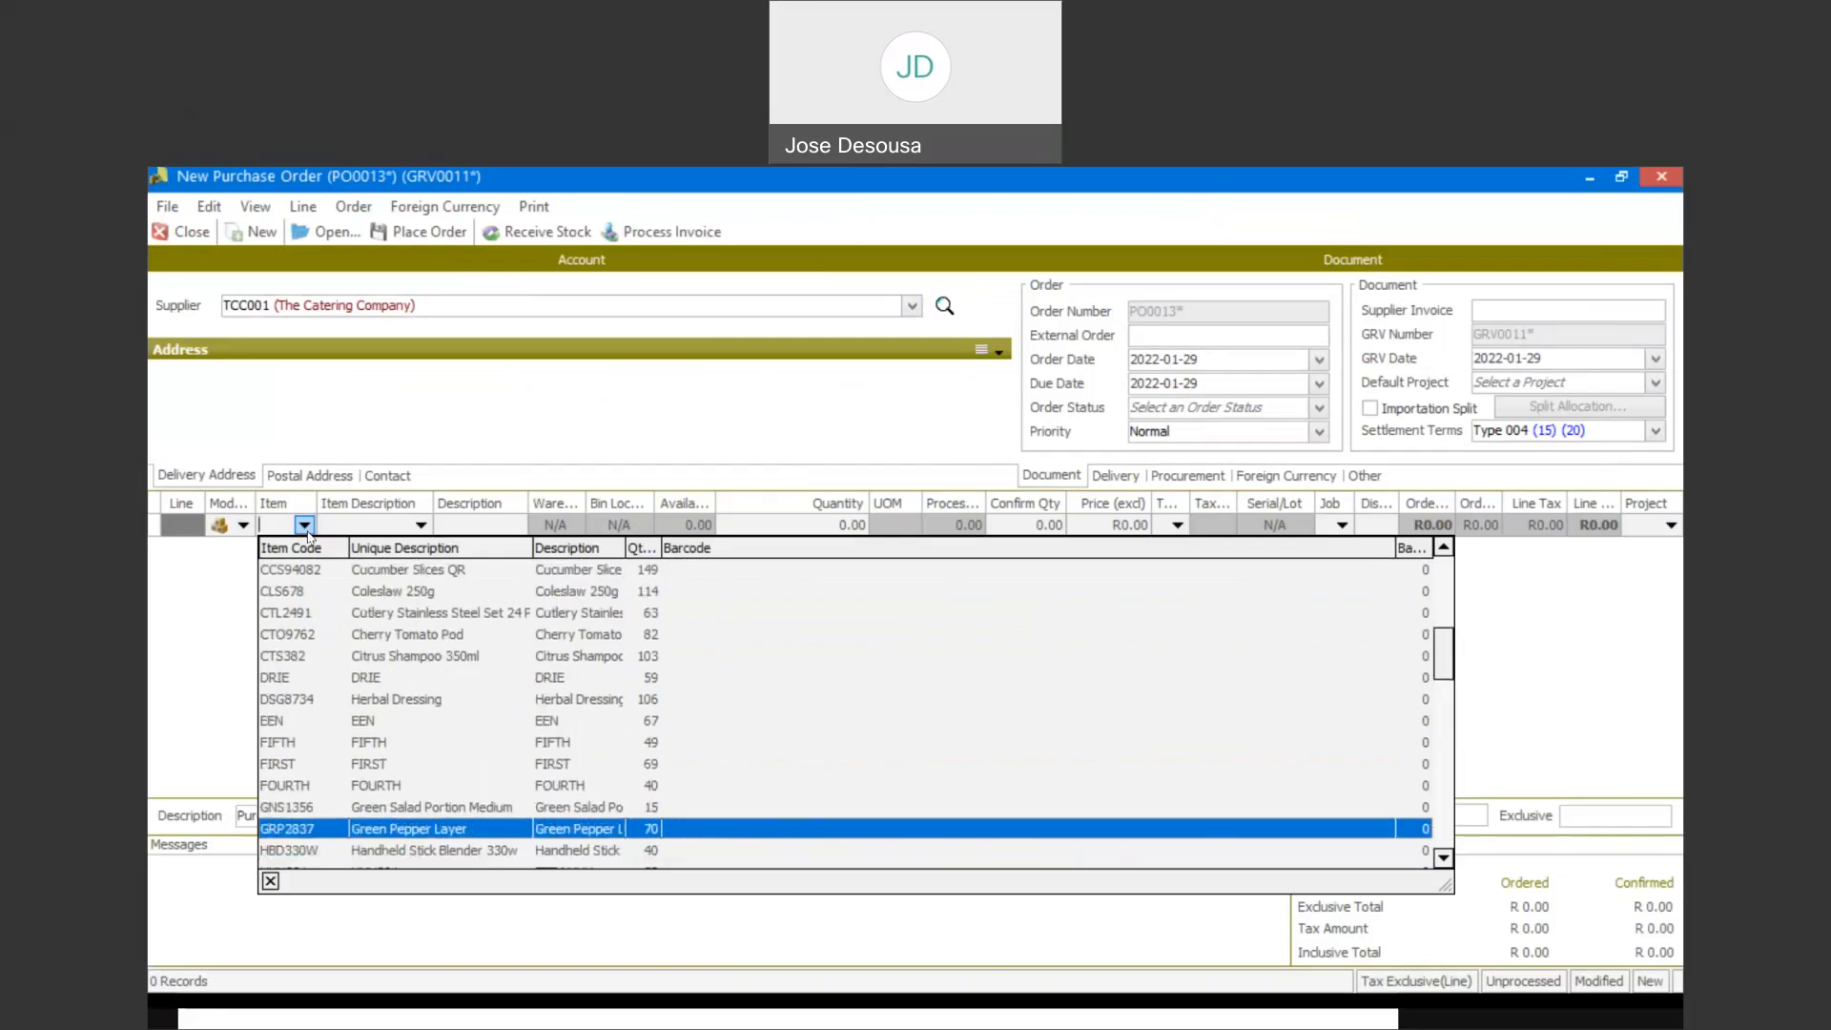
pyautogui.press('Return')
# Set the Green Pepper Layer order quantity to 45 and complete the line, leaving its confirmed quantity at zero
pyautogui.press('Tab')
pyautogui.press('Tab')
pyautogui.press('Tab')
pyautogui.press('Tab')
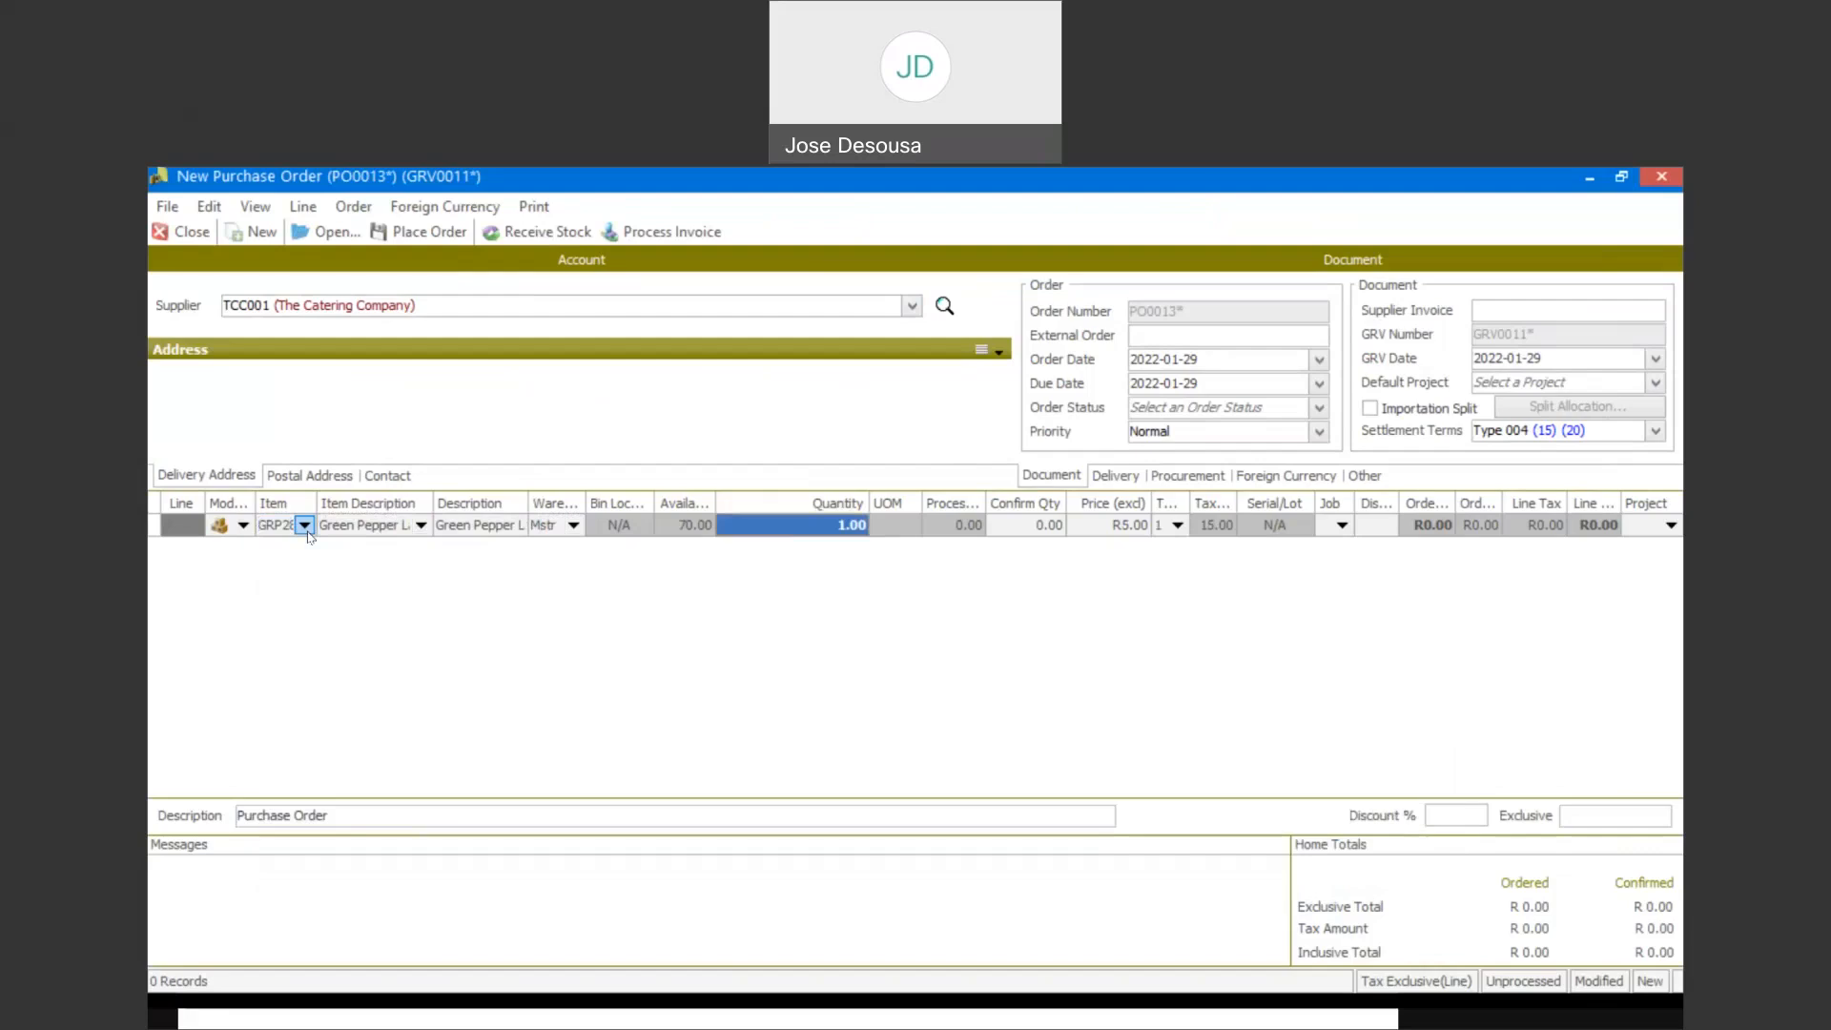
pyautogui.write('45')
pyautogui.press('Tab')
pyautogui.press('Tab')
pyautogui.press('Tab')
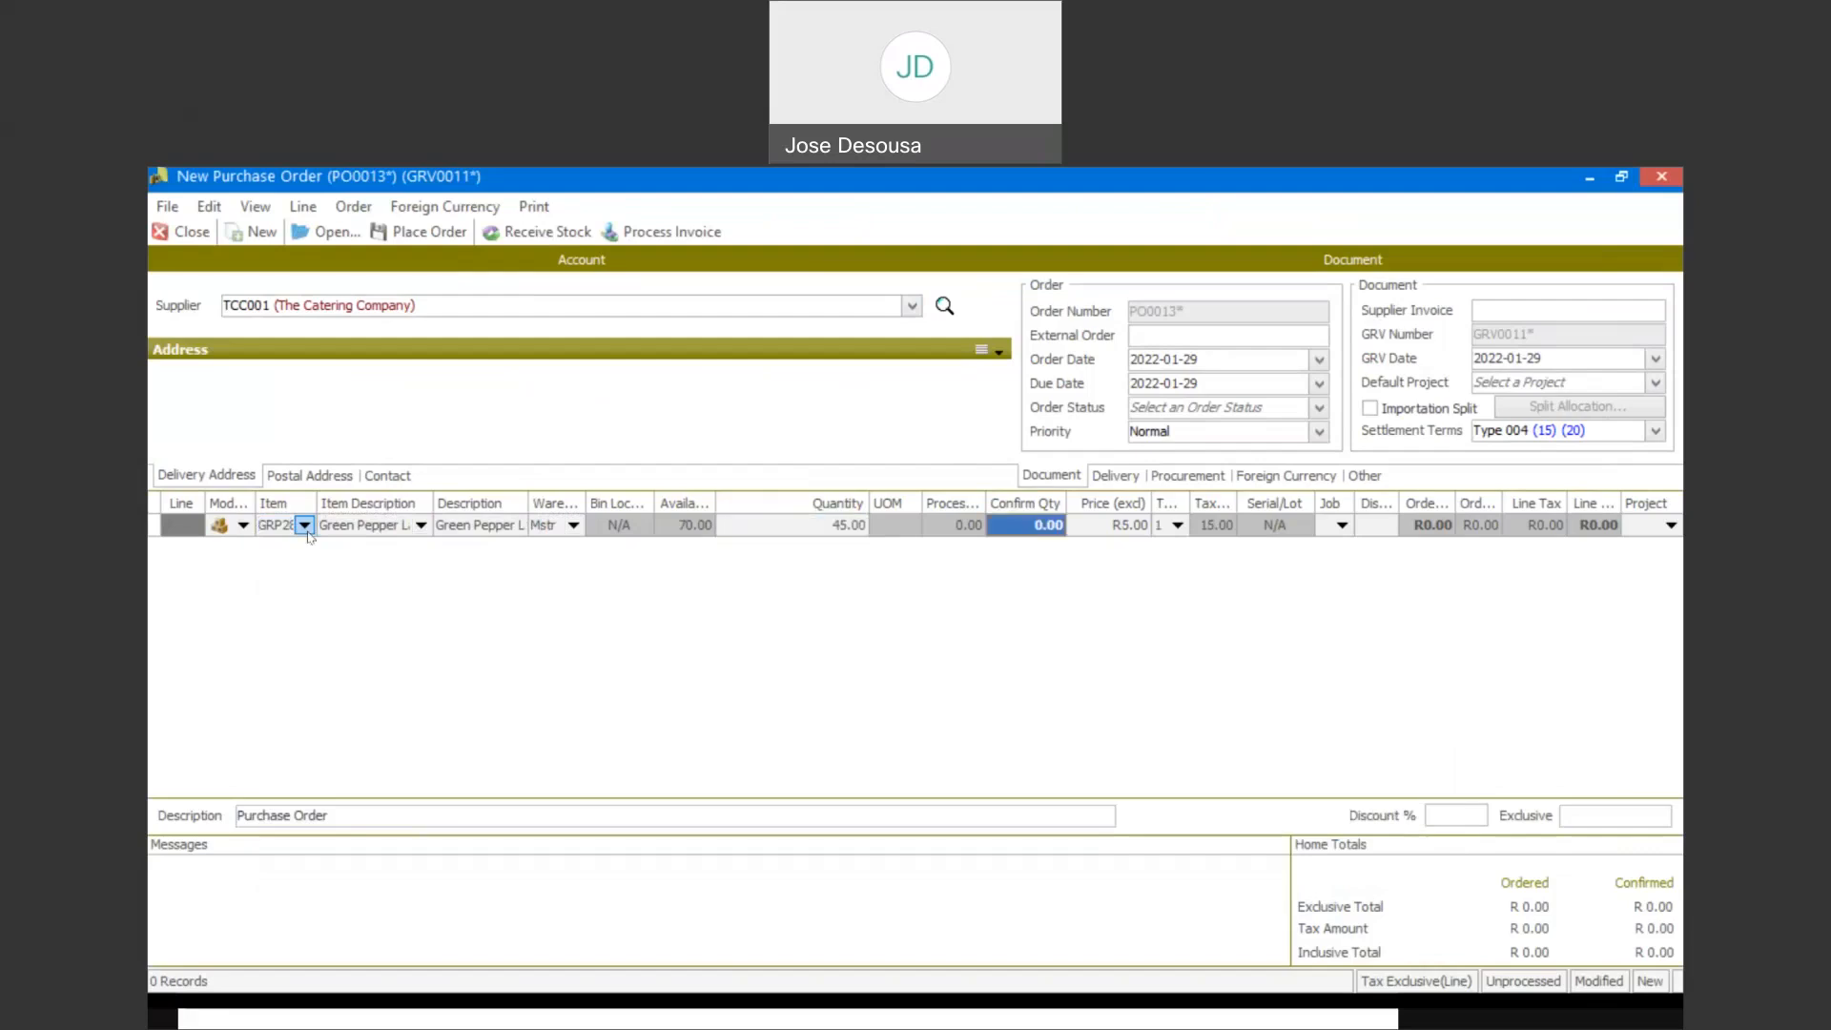
pyautogui.press('Tab')
pyautogui.press('Tab')
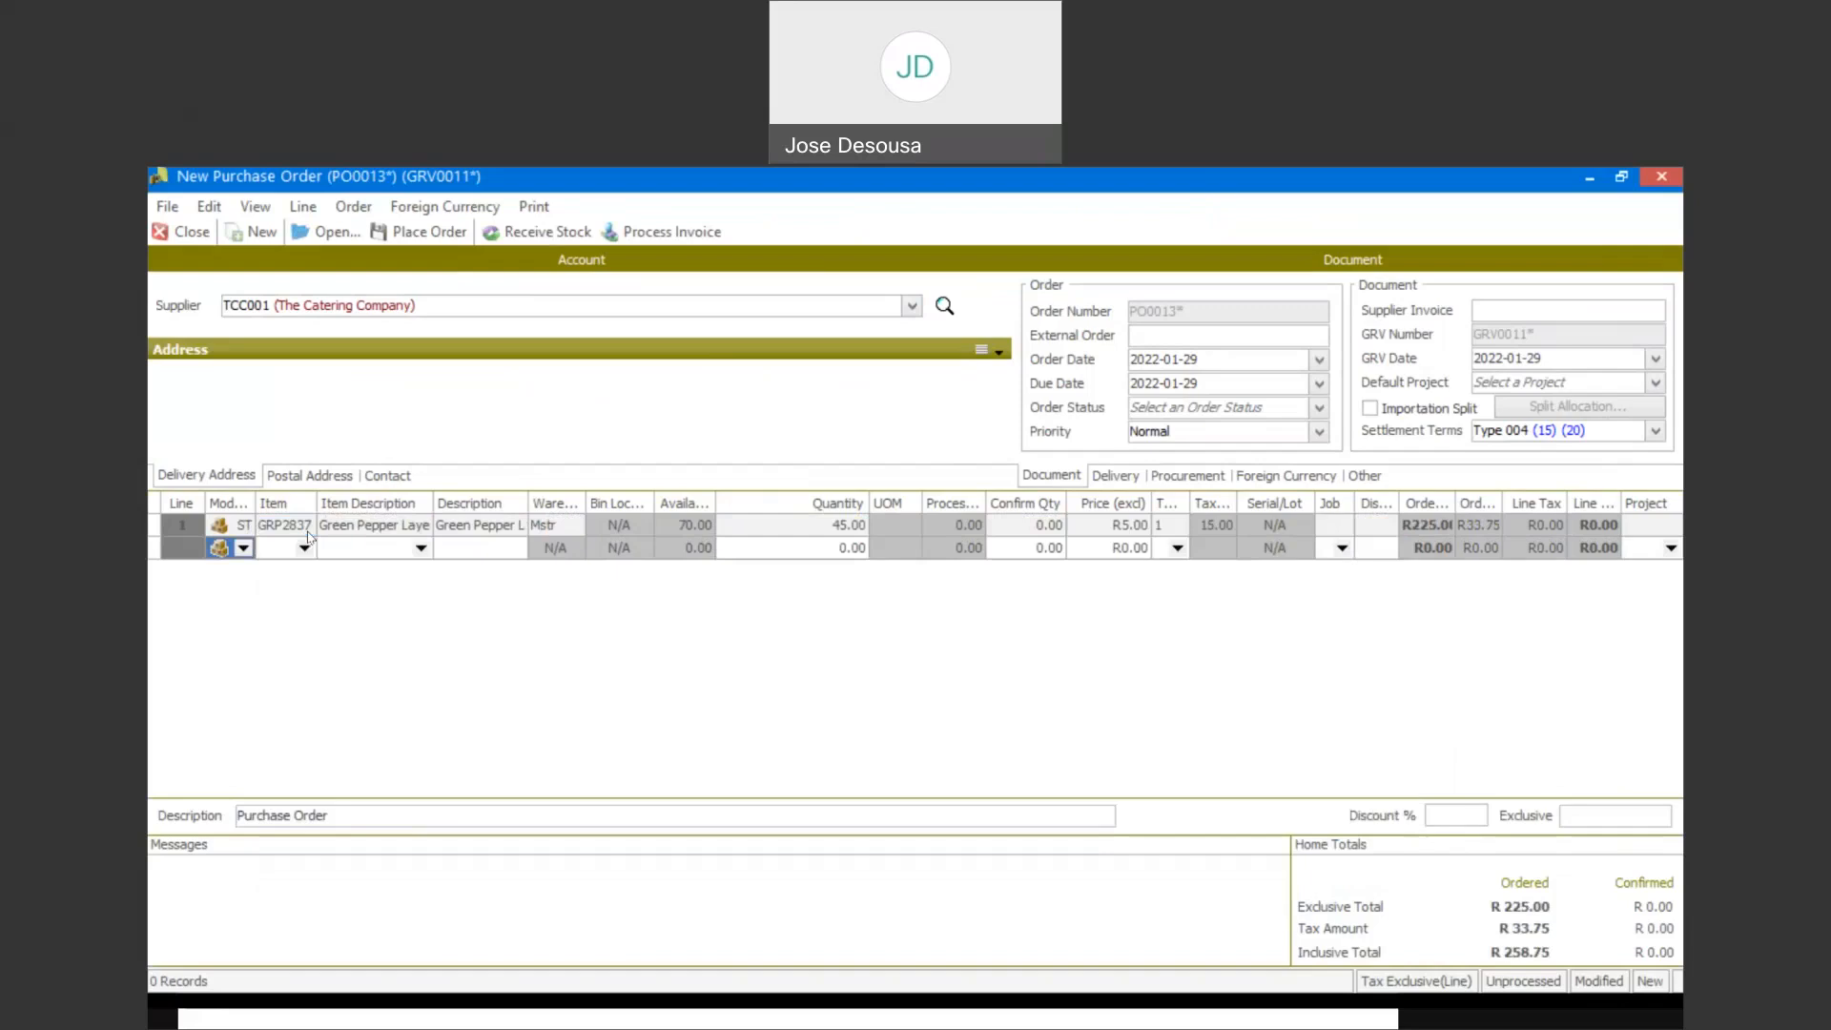
# Choose the Olive Oil 750ml item (OLV651) for the second order line
pyautogui.click(307, 550)
pyautogui.press('Down')
pyautogui.press('Down')
pyautogui.press('Down')
pyautogui.press('Down')
pyautogui.press('Down')
pyautogui.press('Down')
pyautogui.press('Down')
pyautogui.press('Down')
pyautogui.press('Down')
pyautogui.press('Down')
pyautogui.press('Down')
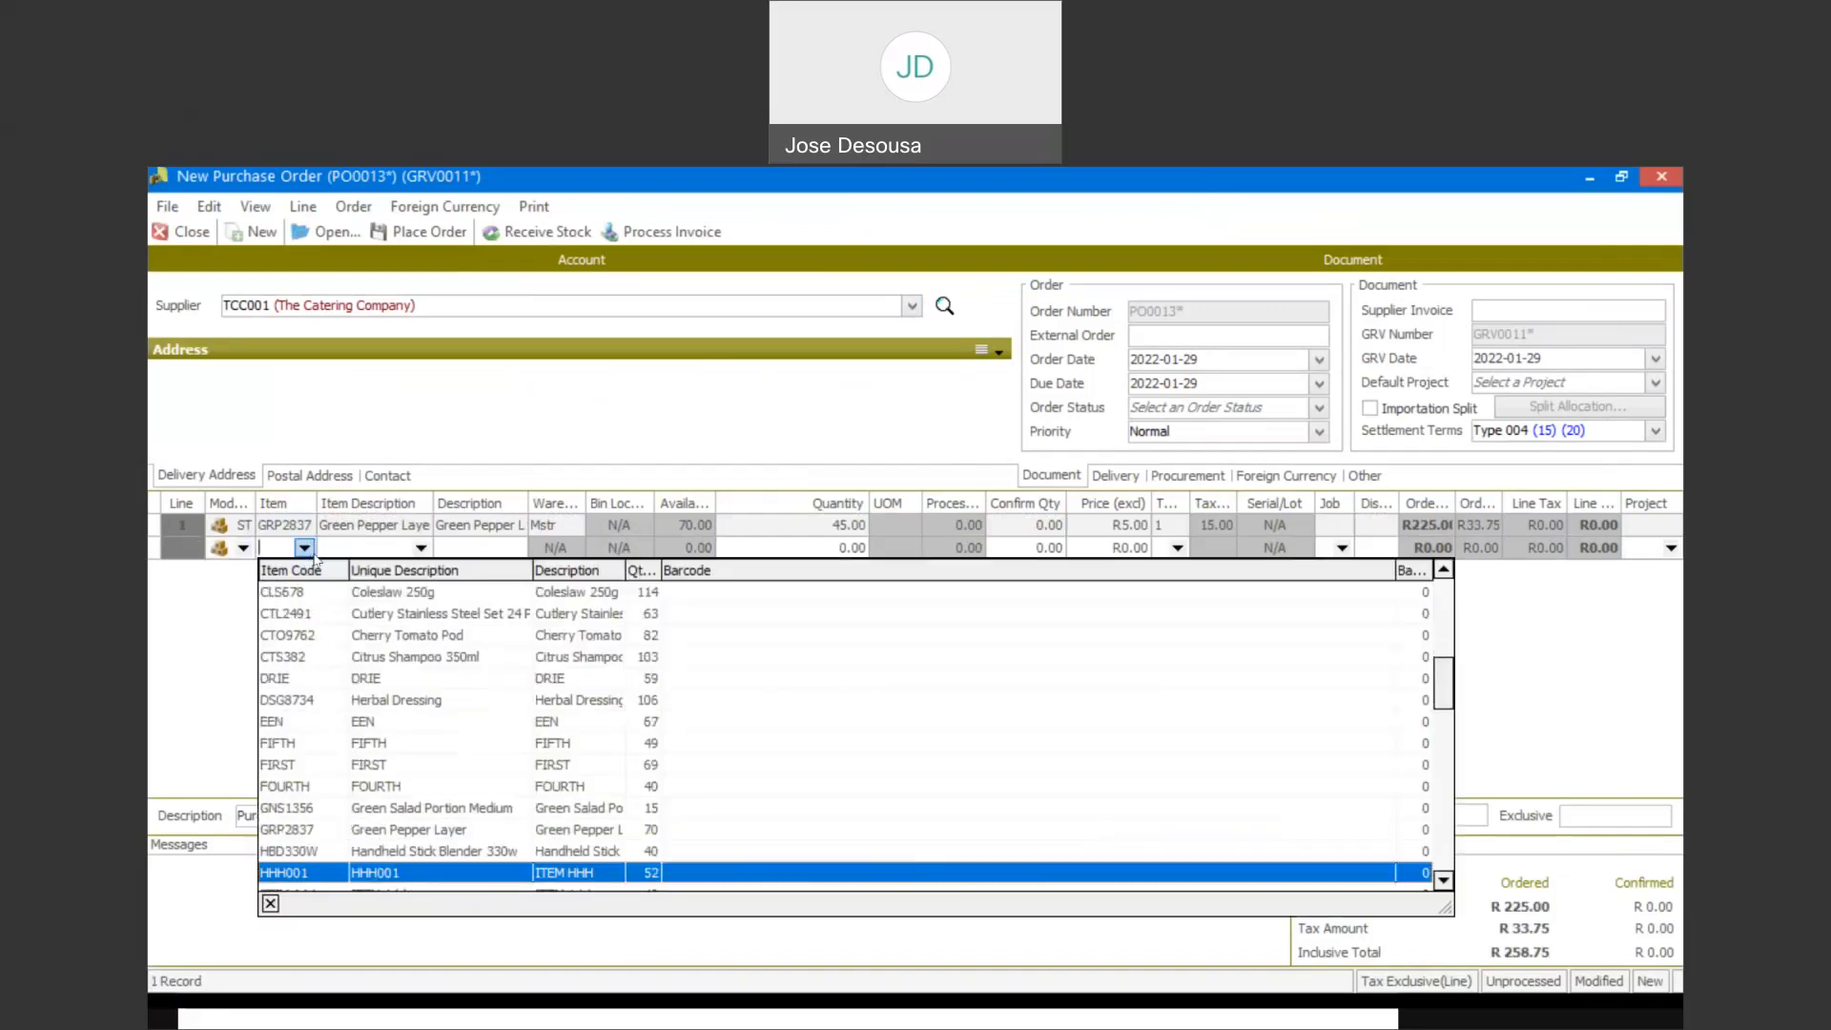
pyautogui.press('Down')
pyautogui.press('Down')
pyautogui.press('Down')
pyautogui.press('Down')
pyautogui.press('Down')
pyautogui.press('Down')
pyautogui.press('Down')
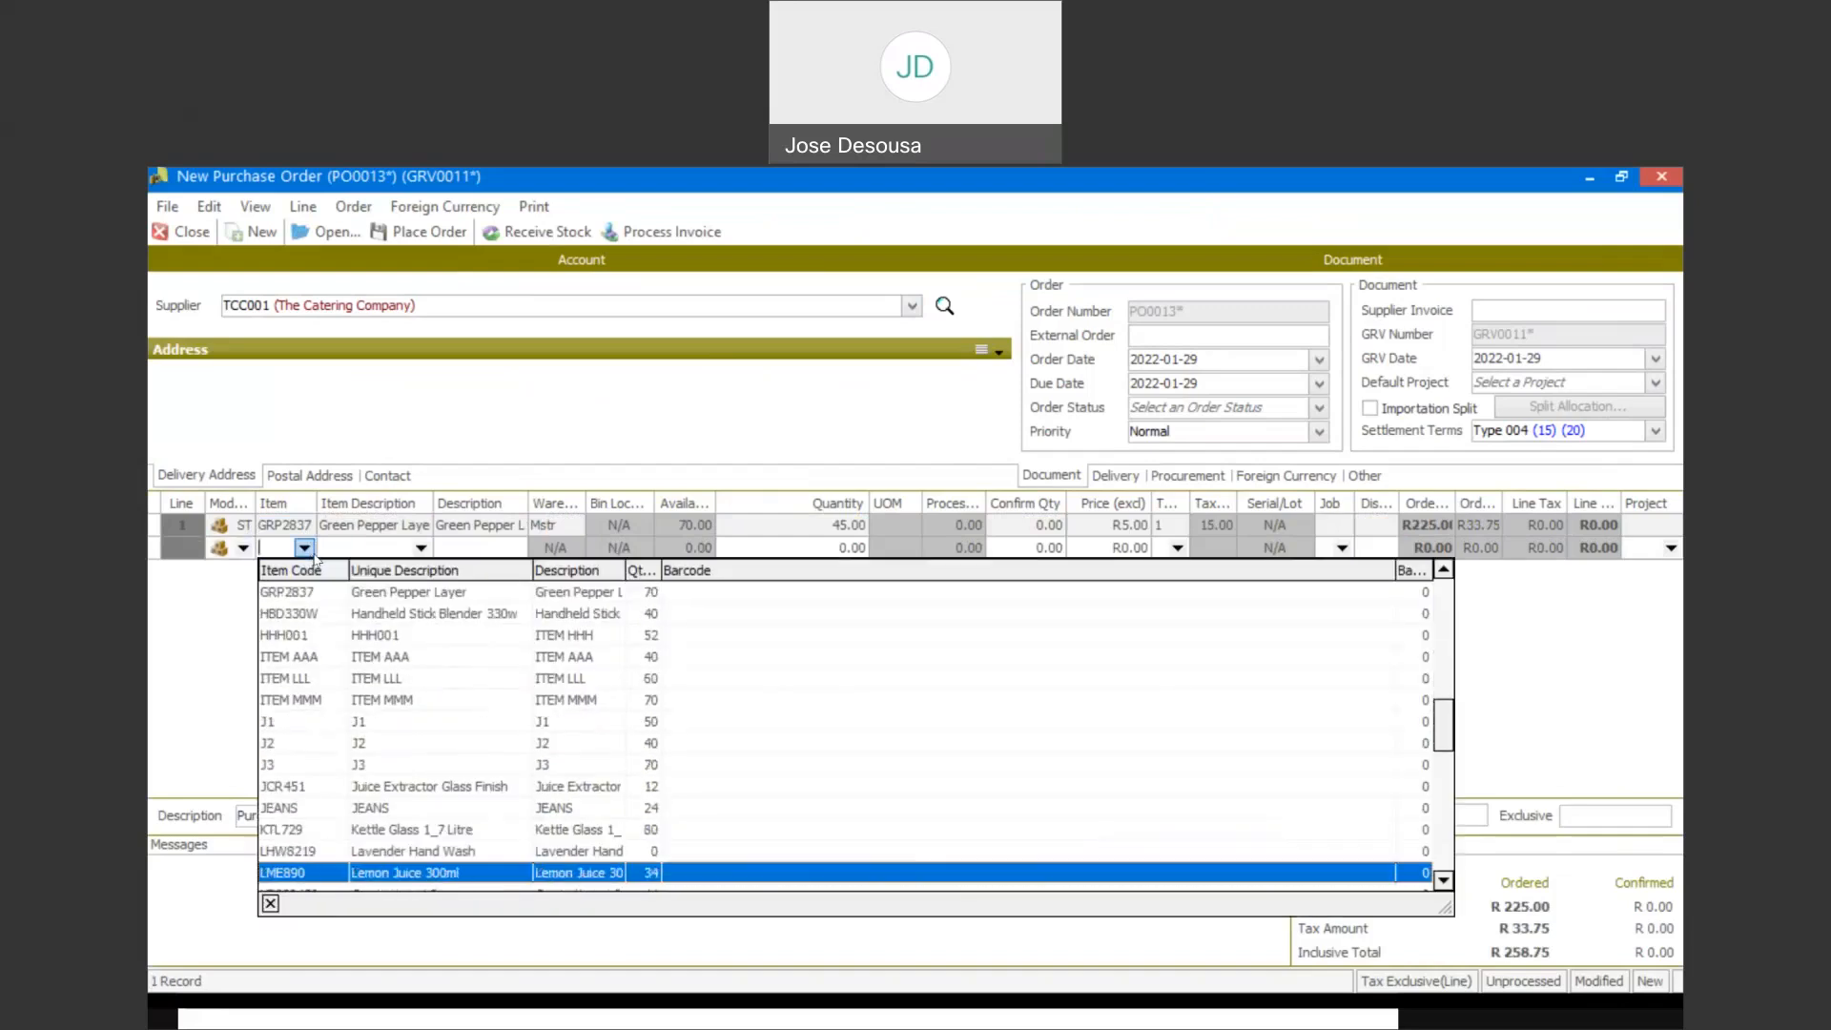
pyautogui.press('Down')
pyautogui.press('Down')
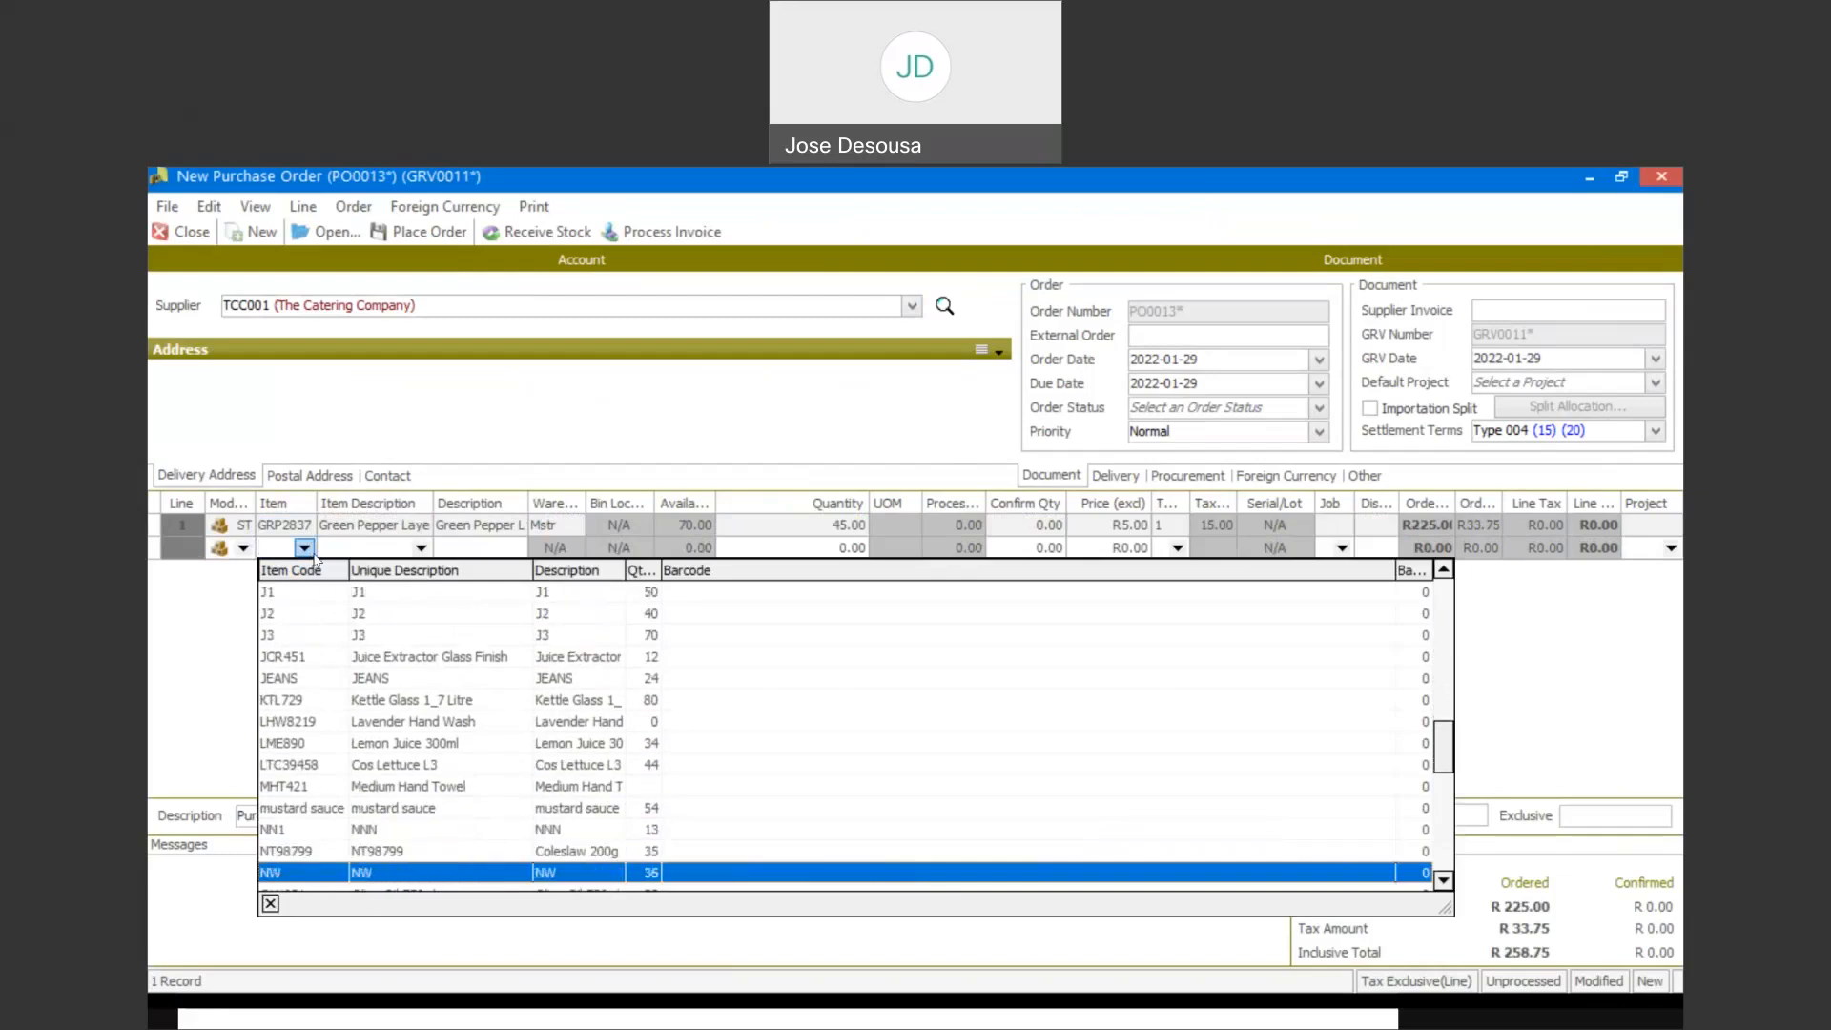
pyautogui.press('Return')
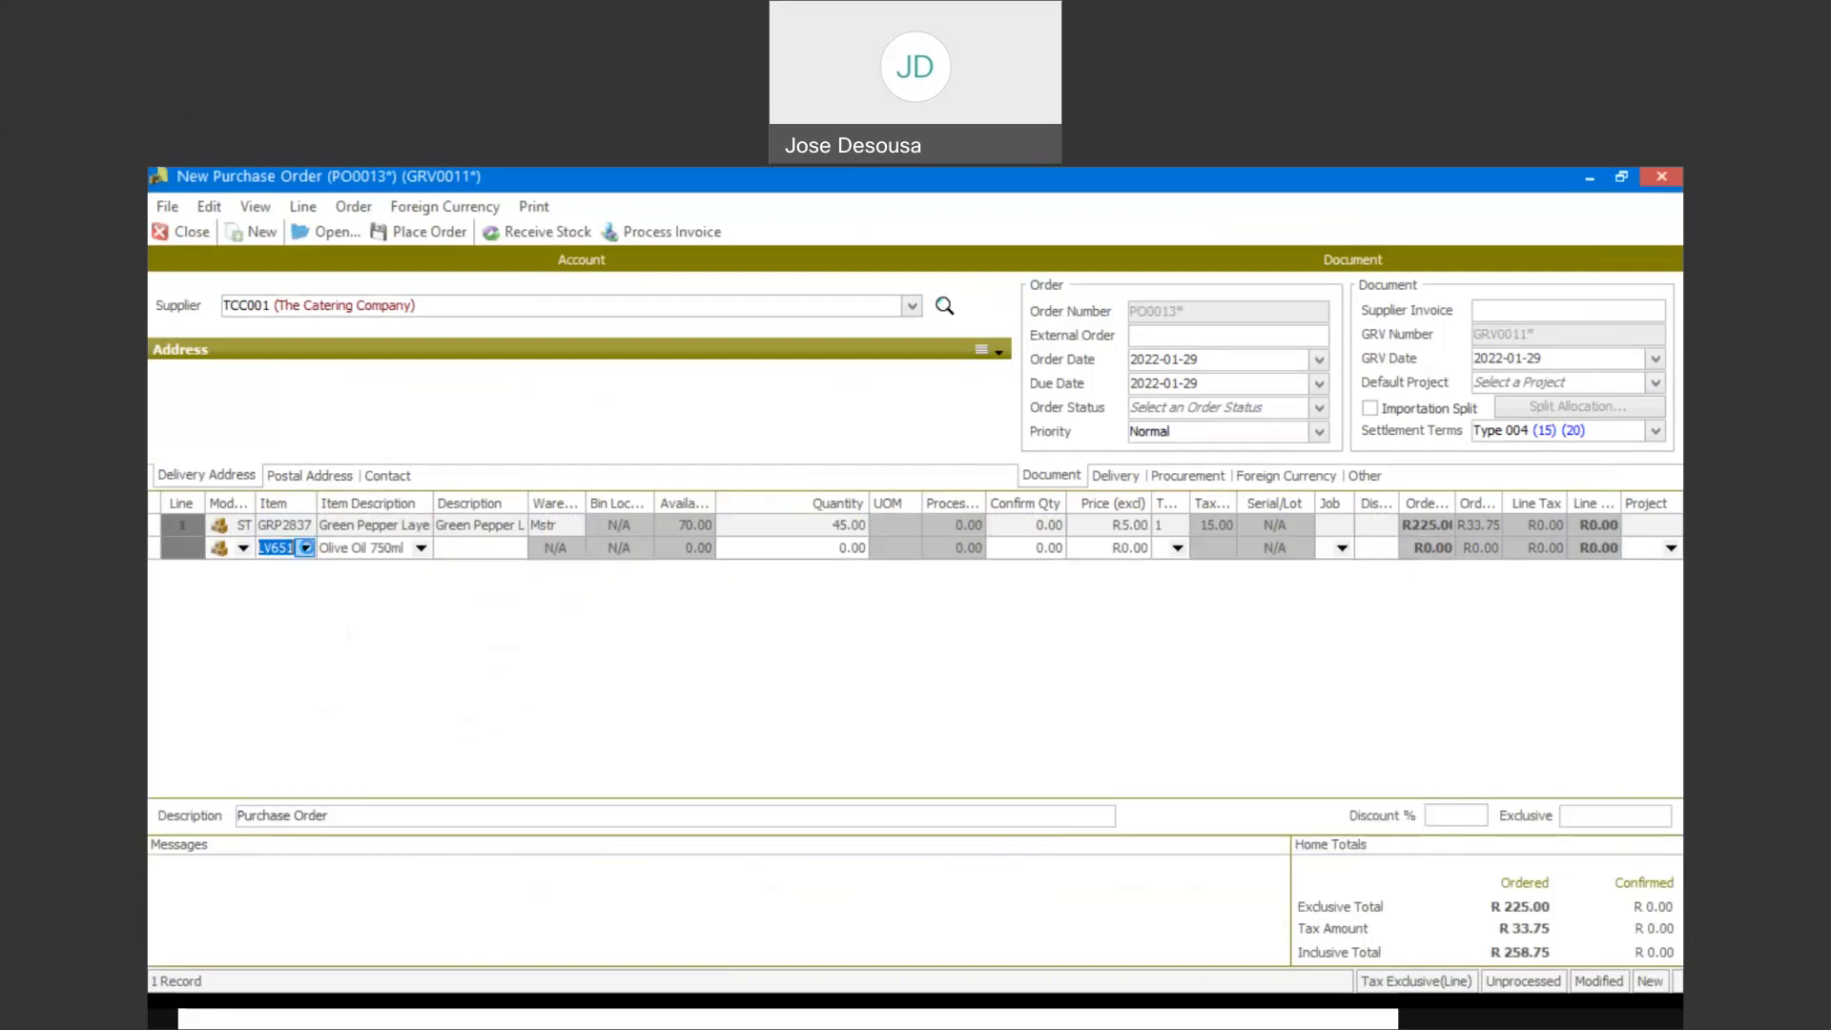
# Set the Olive Oil 750ml order quantity to 19, leaving its confirmed quantity at zero
pyautogui.press('Tab')
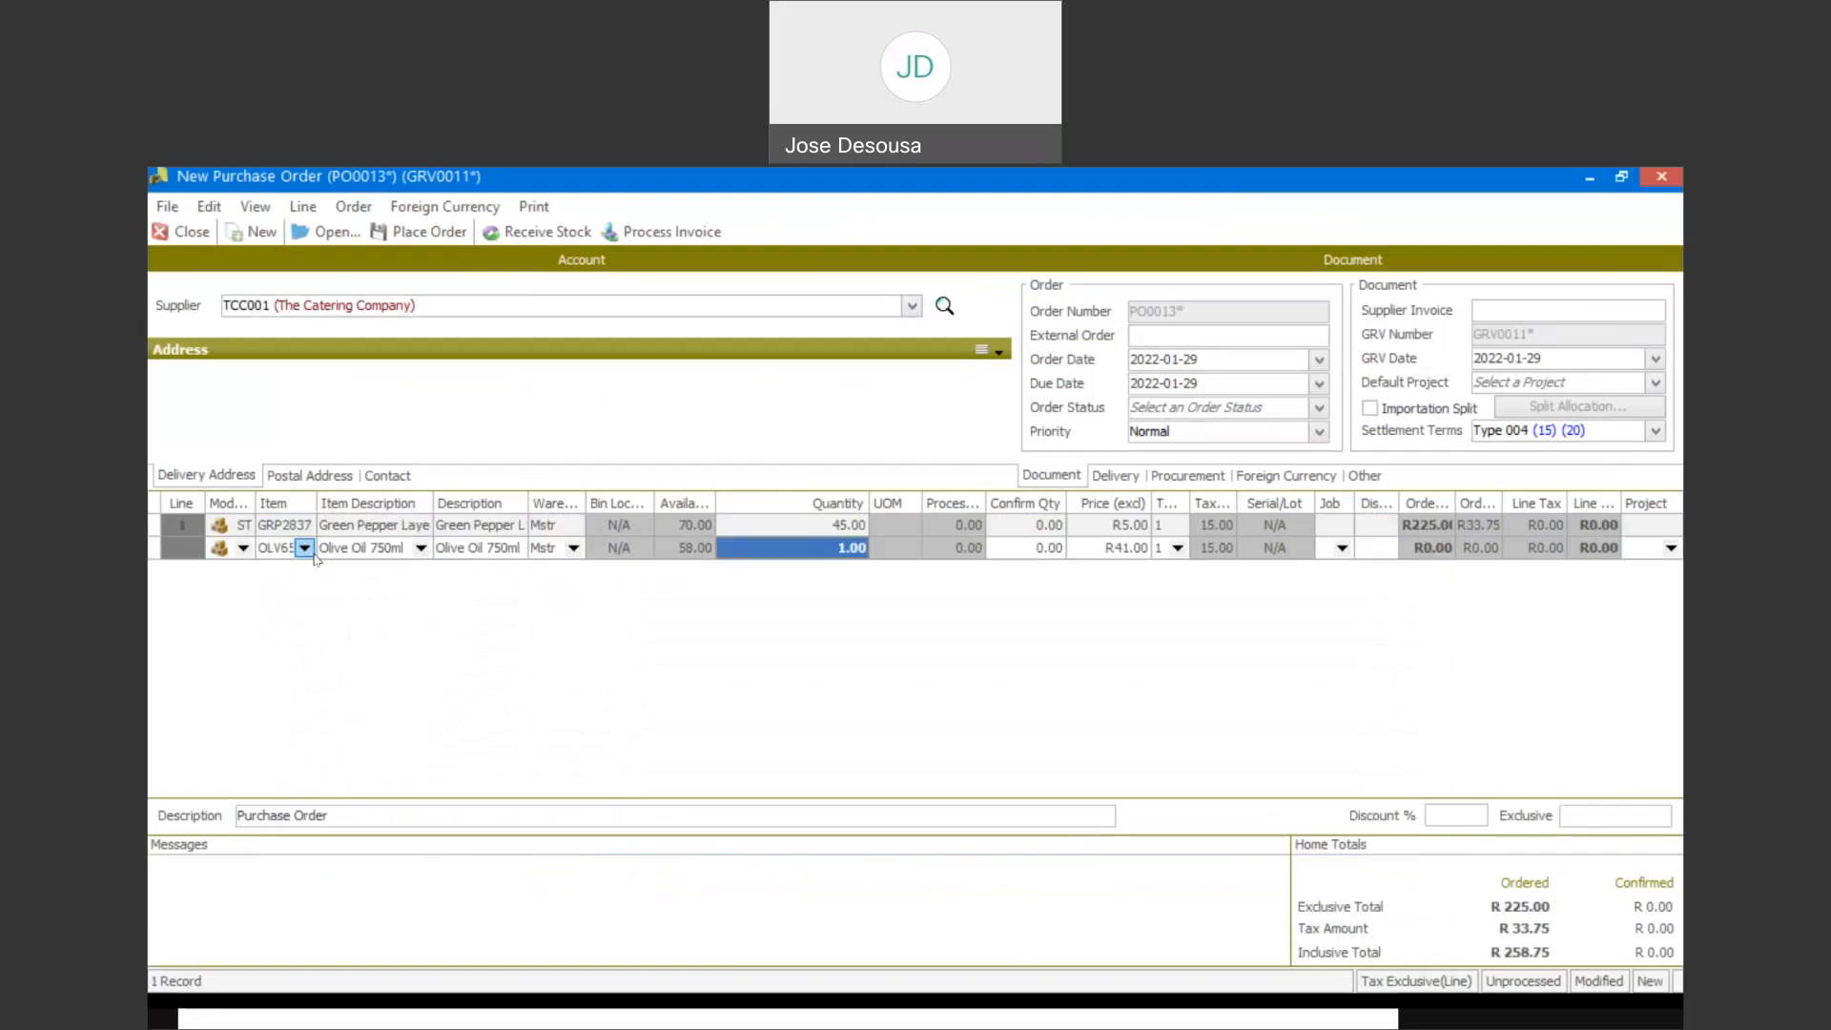
pyautogui.write('19')
pyautogui.press('Tab')
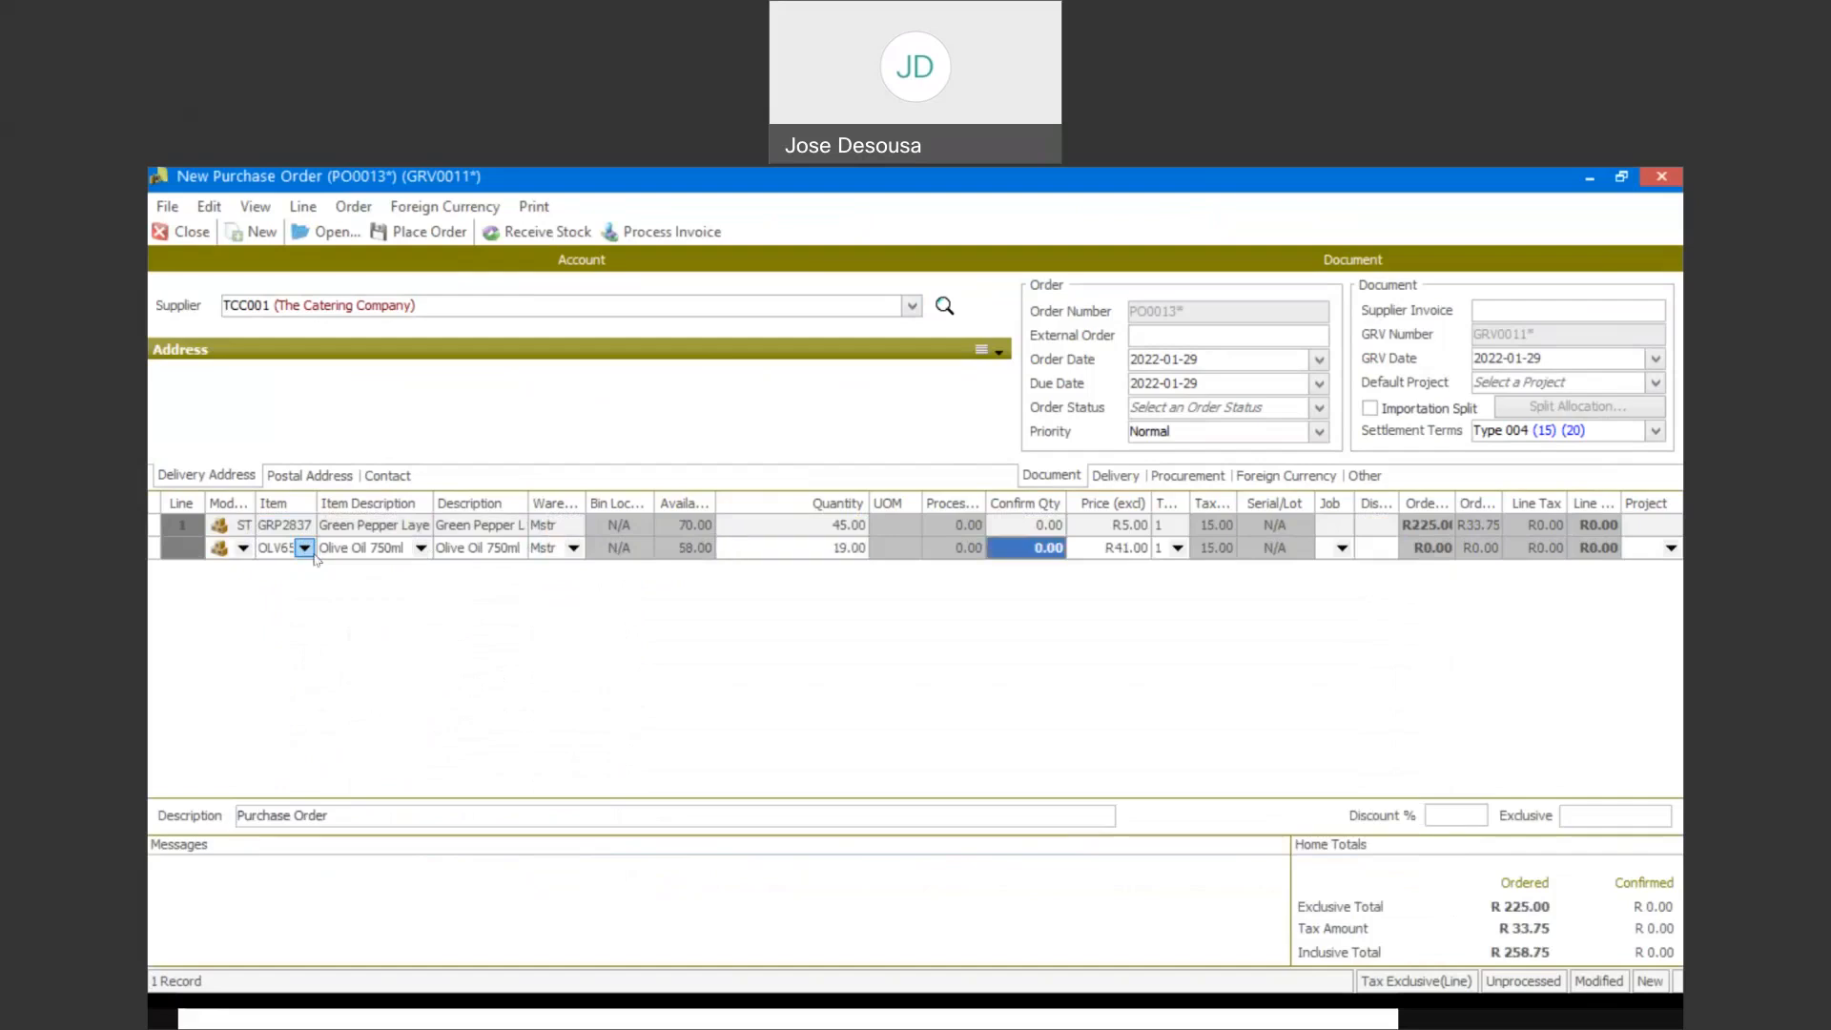
pyautogui.press('Tab')
pyautogui.press('Tab')
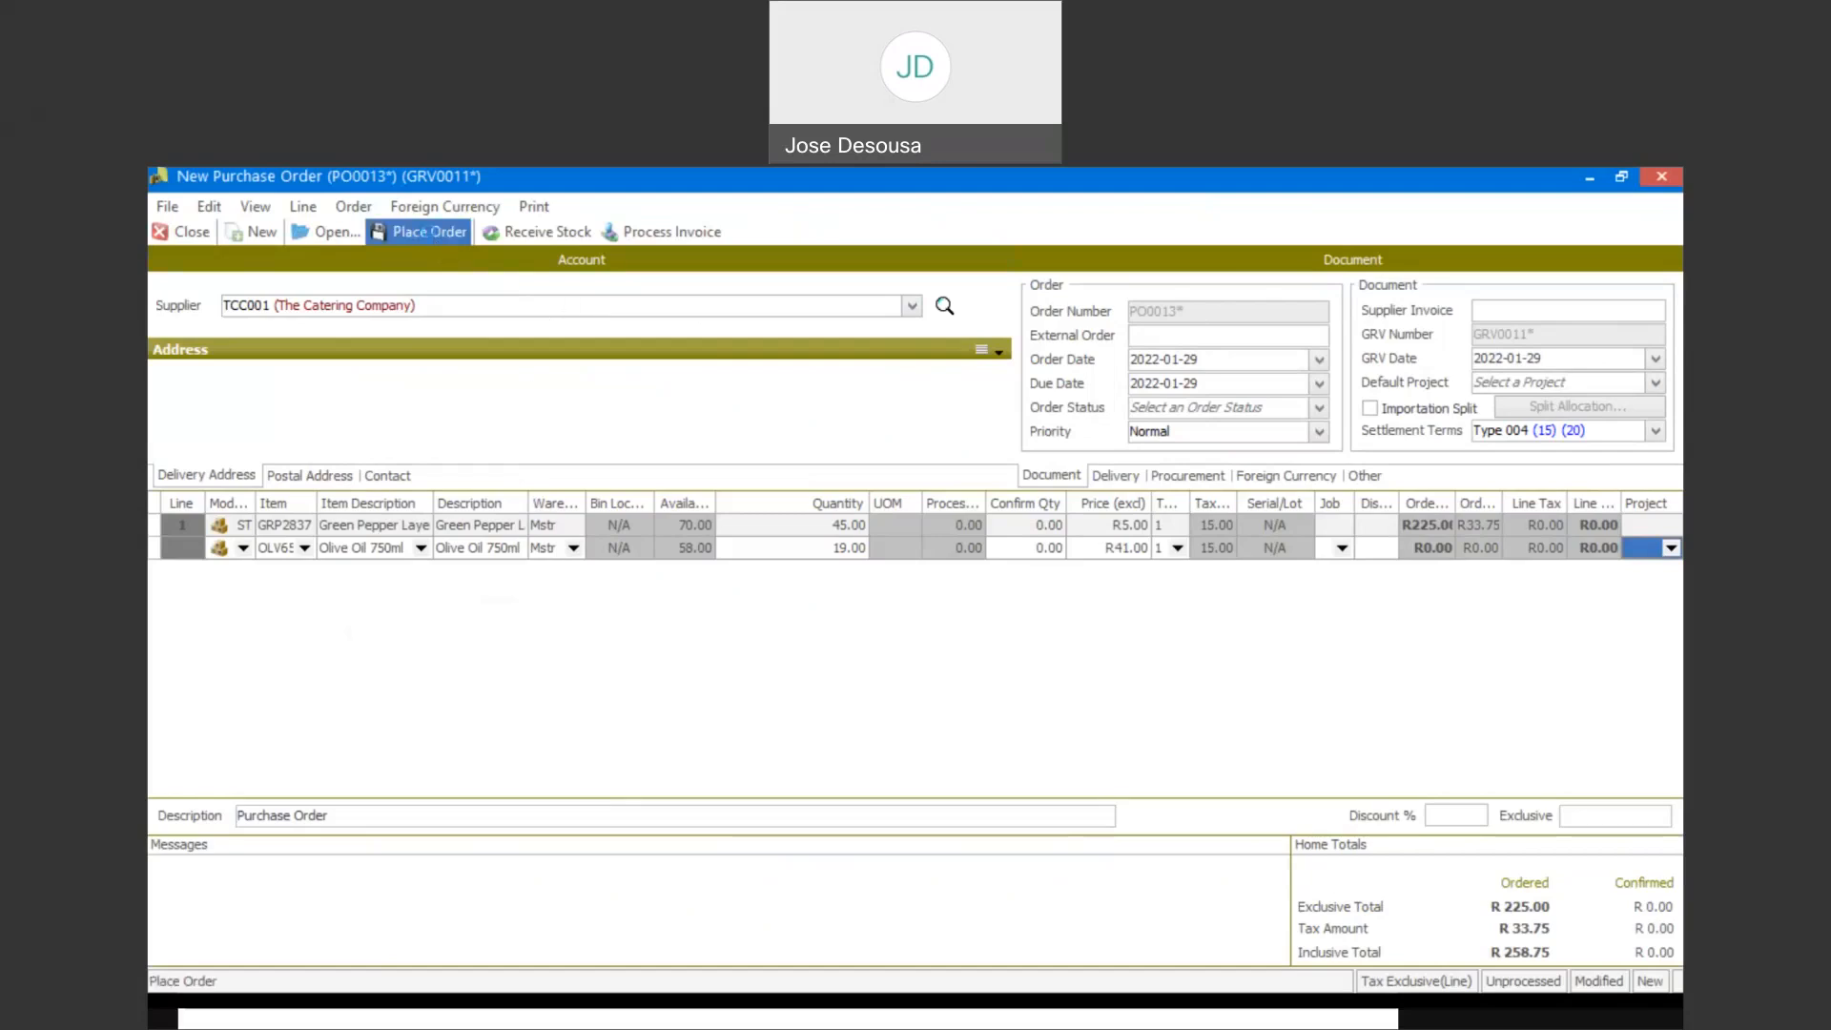
# Place the purchase order without printing the document and close the order window
pyautogui.click(429, 232)
pyautogui.click(999, 644)
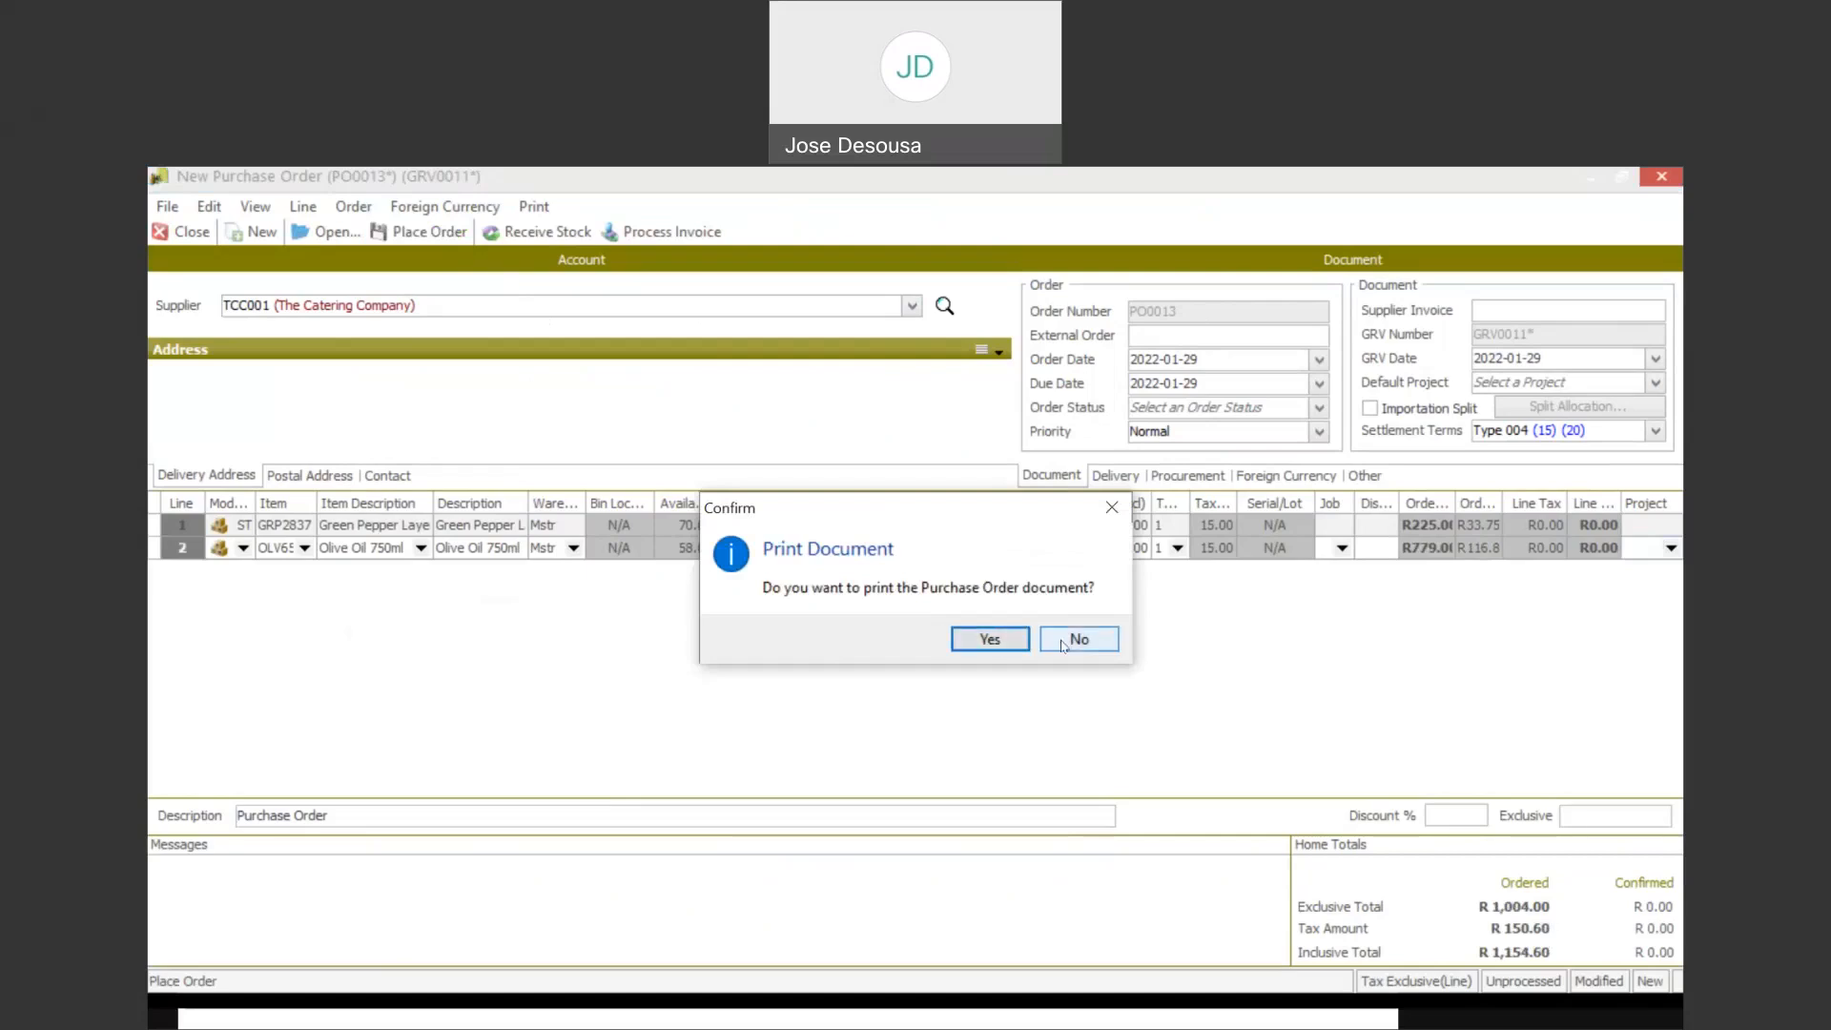
pyautogui.click(191, 232)
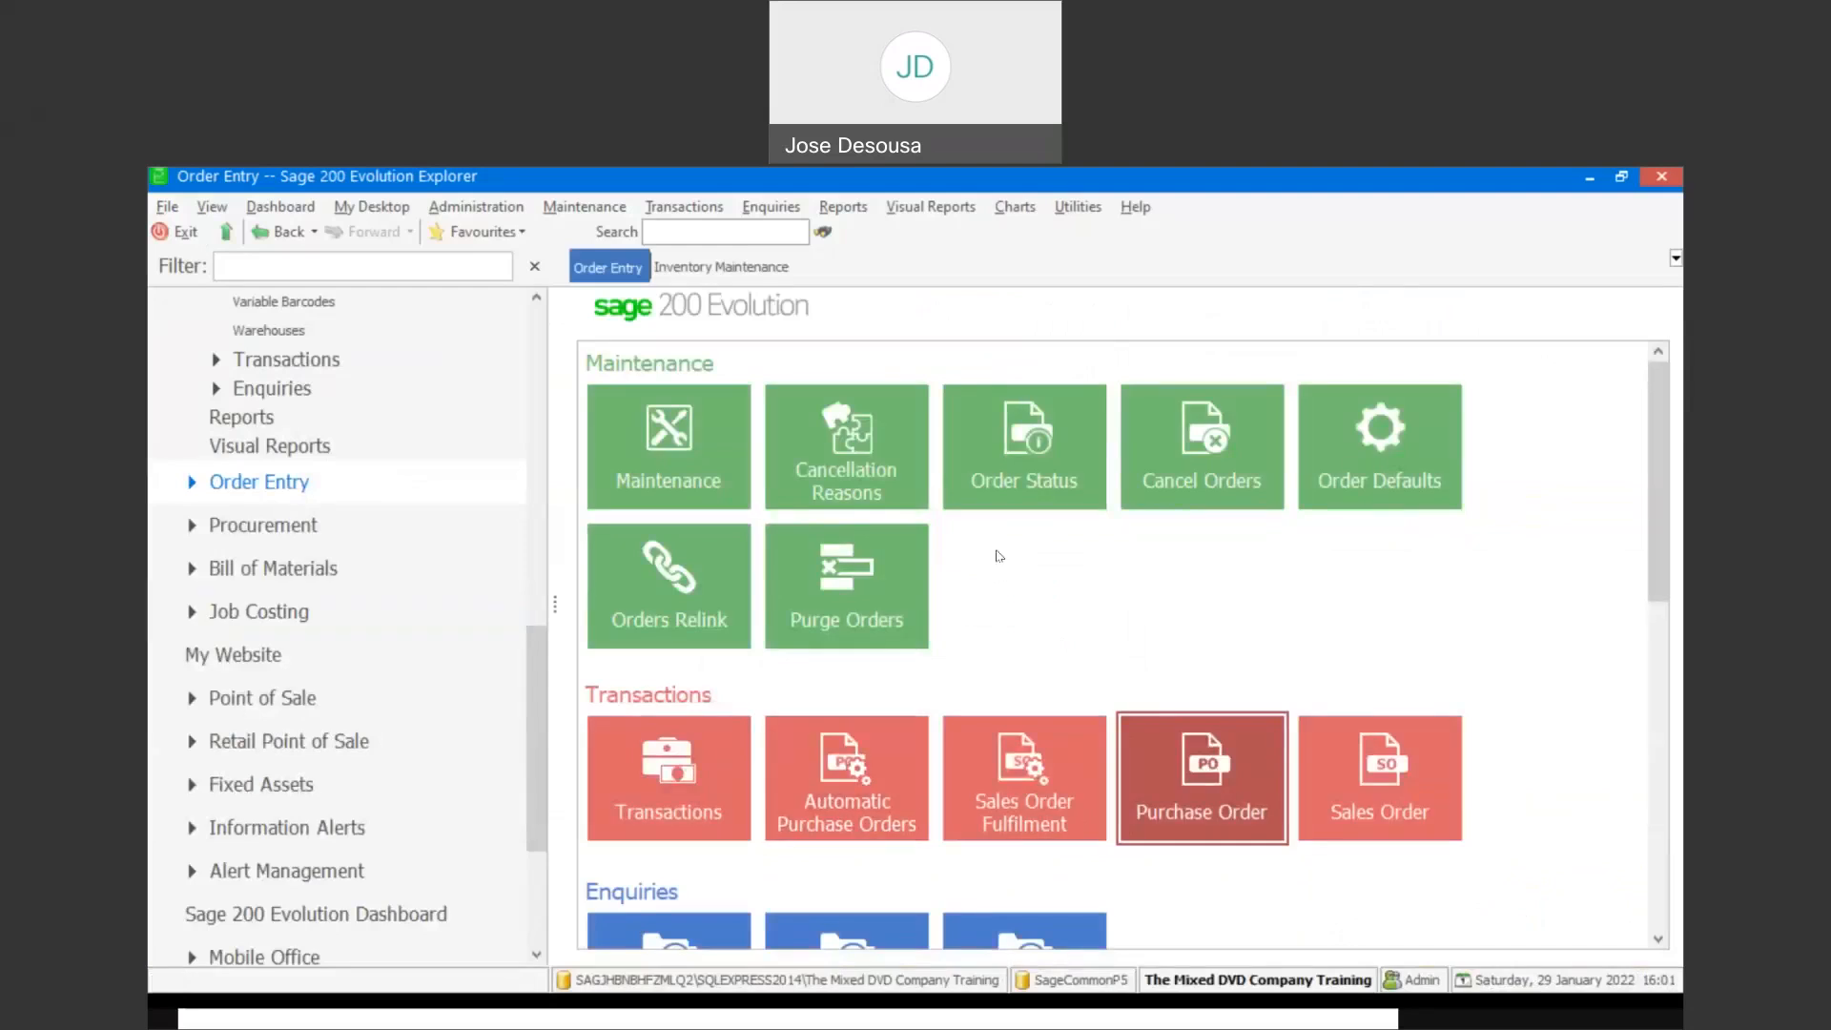
# From a new purchase order, search PO GRV documents with transaction date 2022-01-29 and open the unprocessed order for The Catering Company
pyautogui.click(1177, 759)
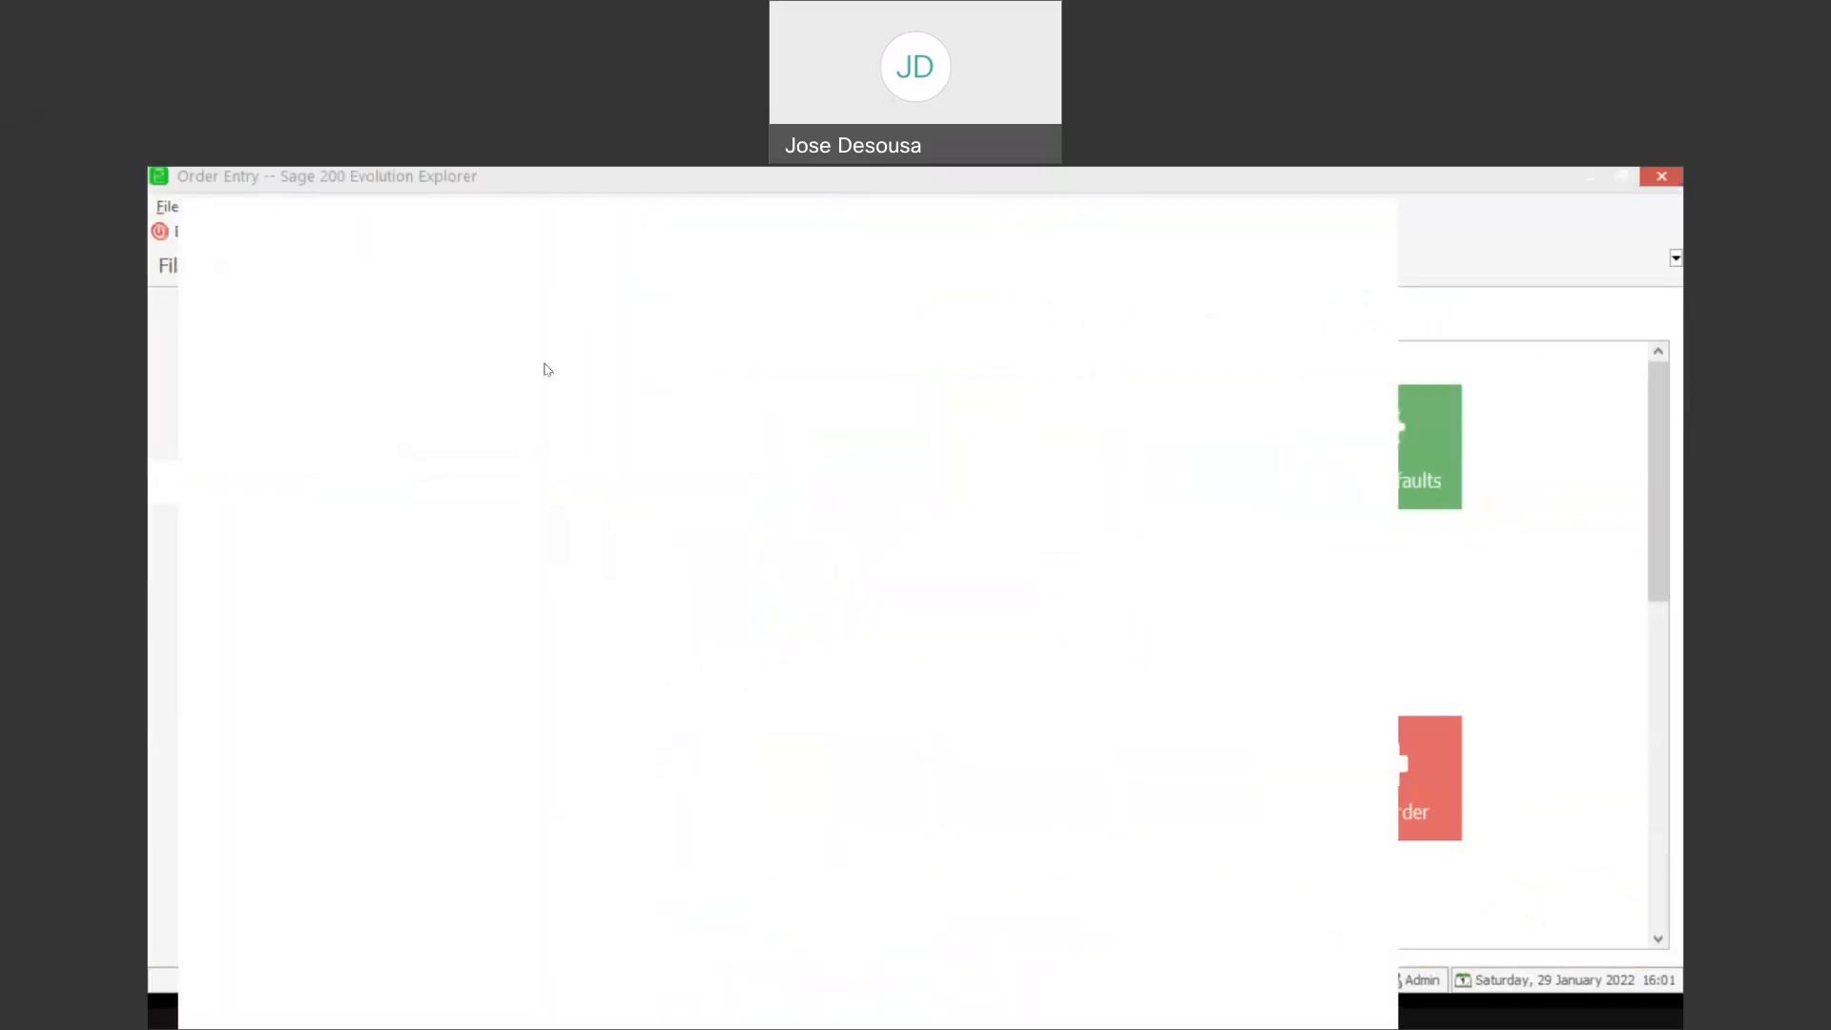
pyautogui.click(319, 234)
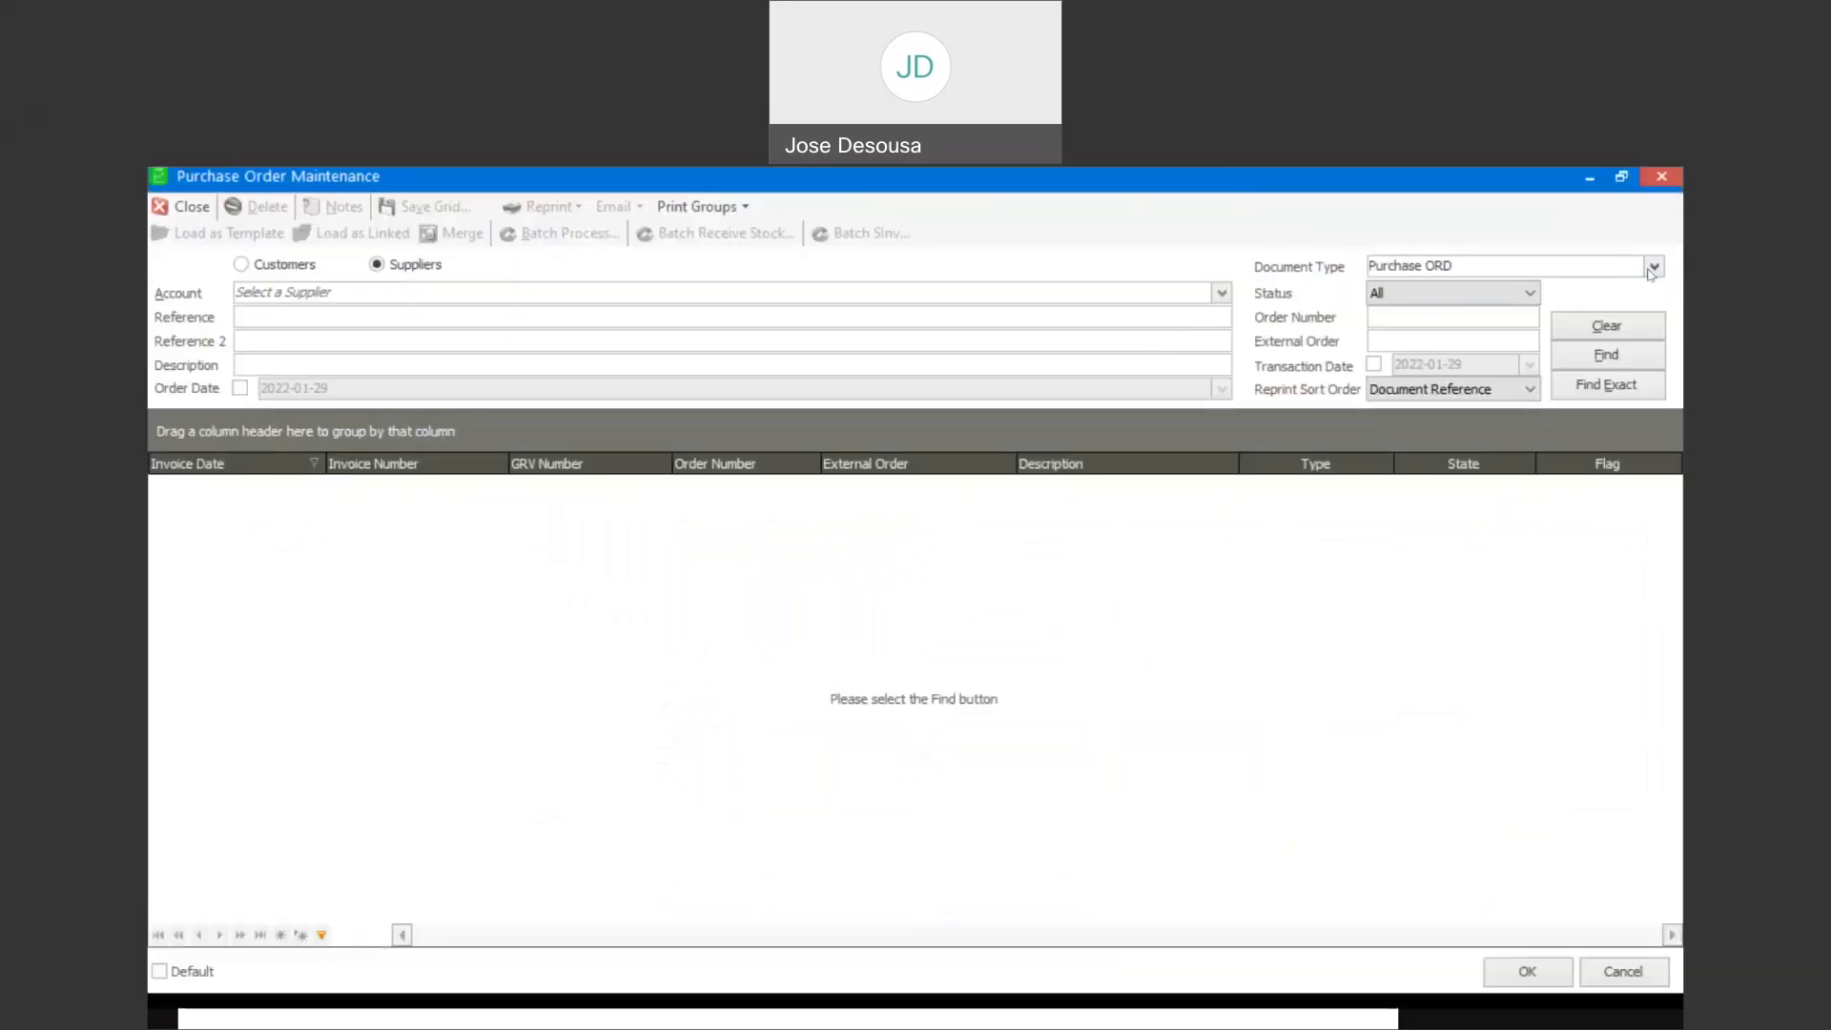
pyautogui.click(1655, 266)
pyautogui.click(1380, 392)
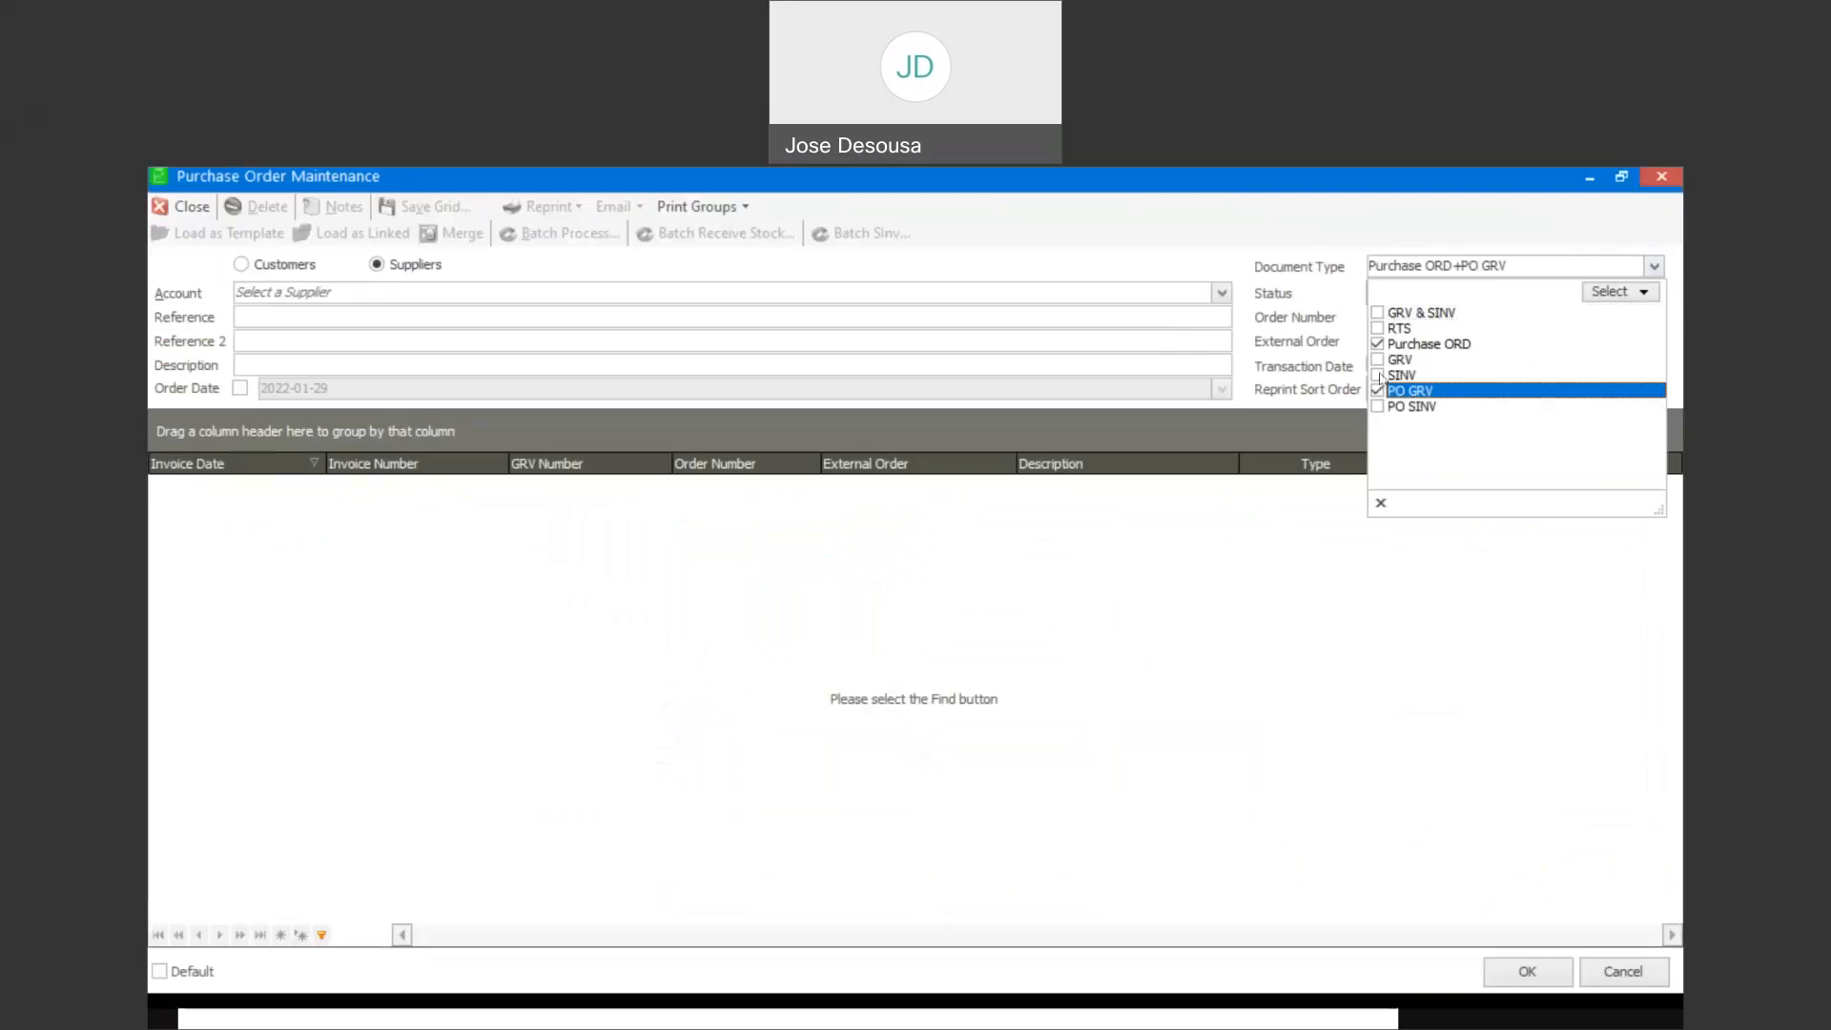
pyautogui.click(1378, 344)
pyautogui.press('Return')
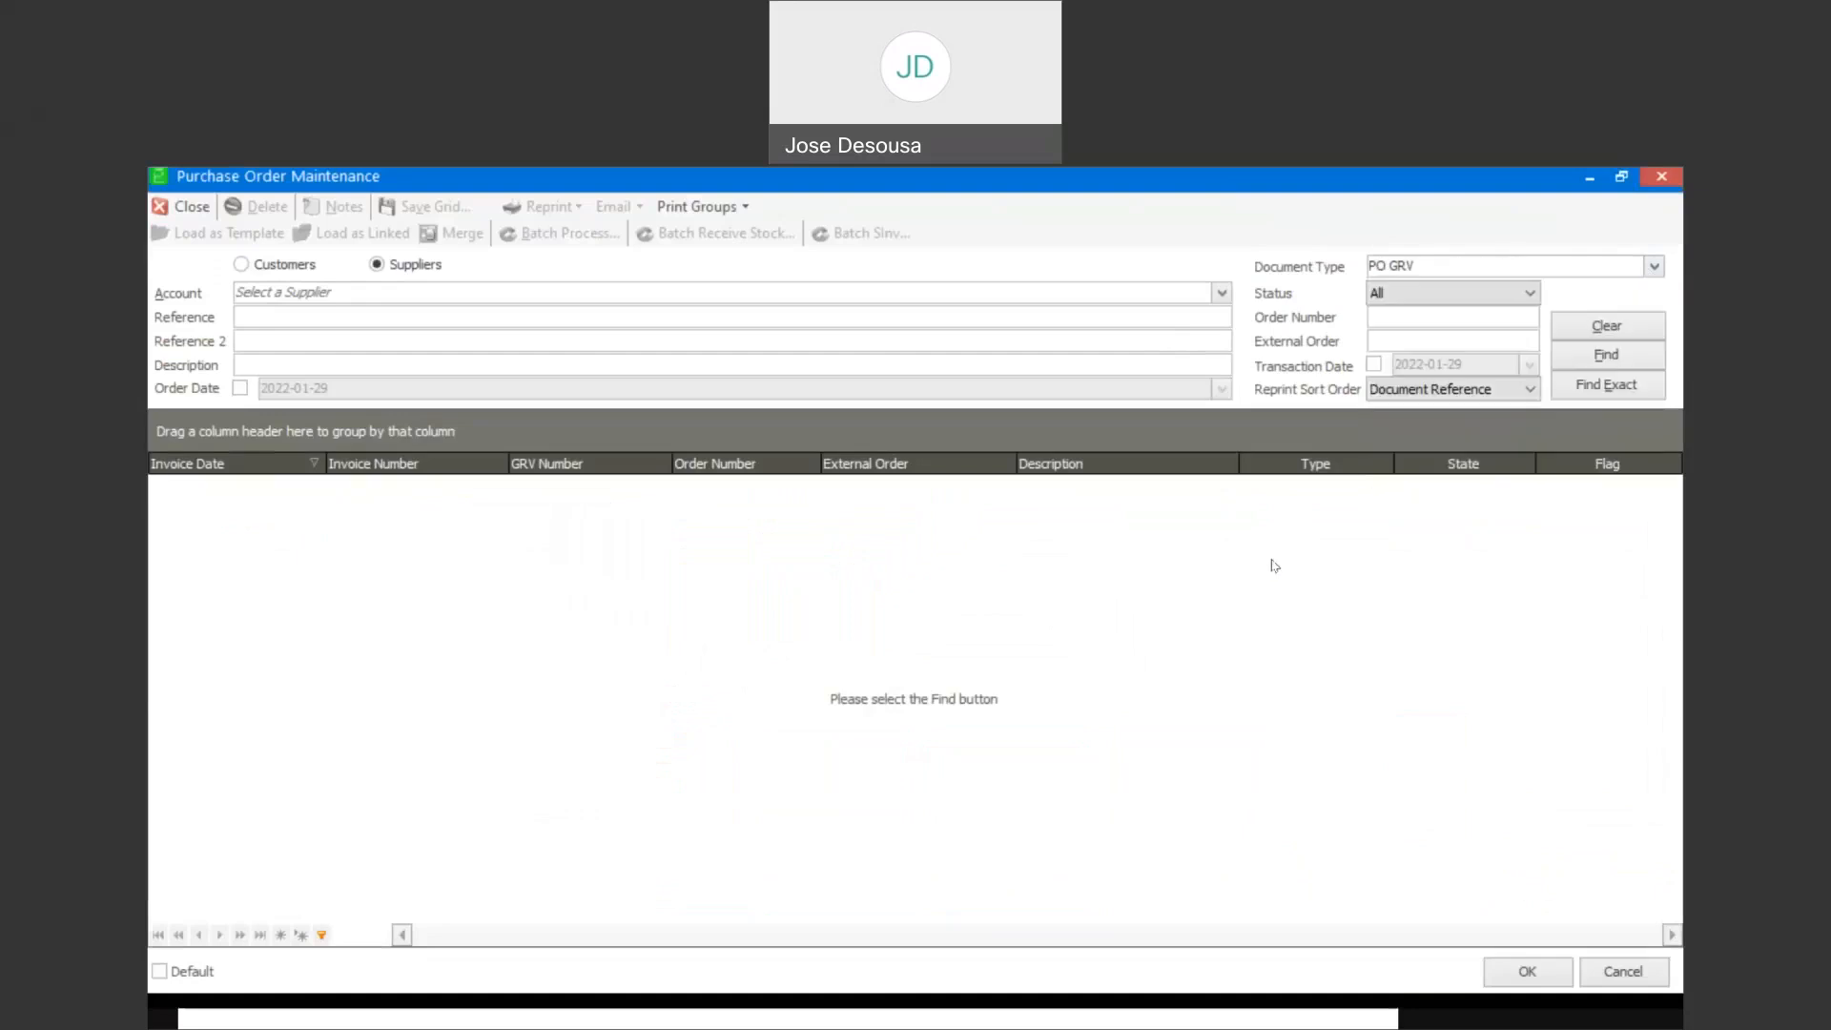
pyautogui.click(1375, 366)
pyautogui.click(1569, 364)
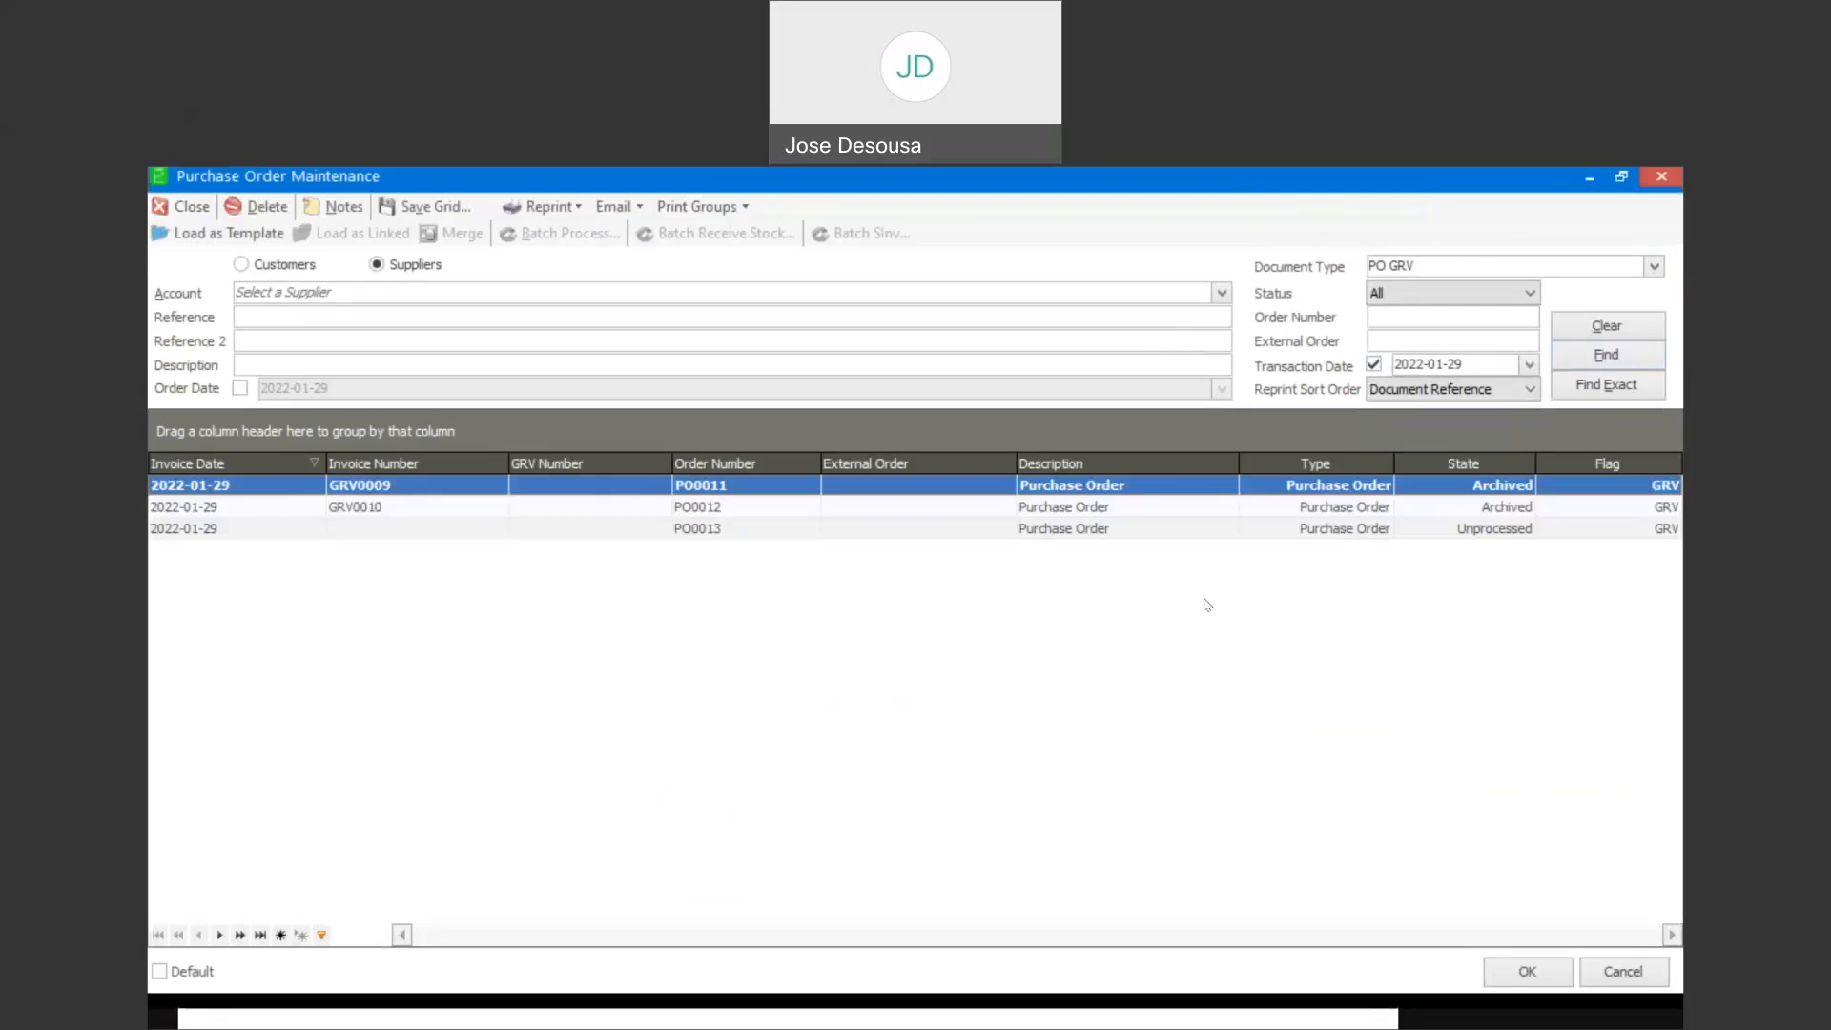
pyautogui.doubleClick(1347, 539)
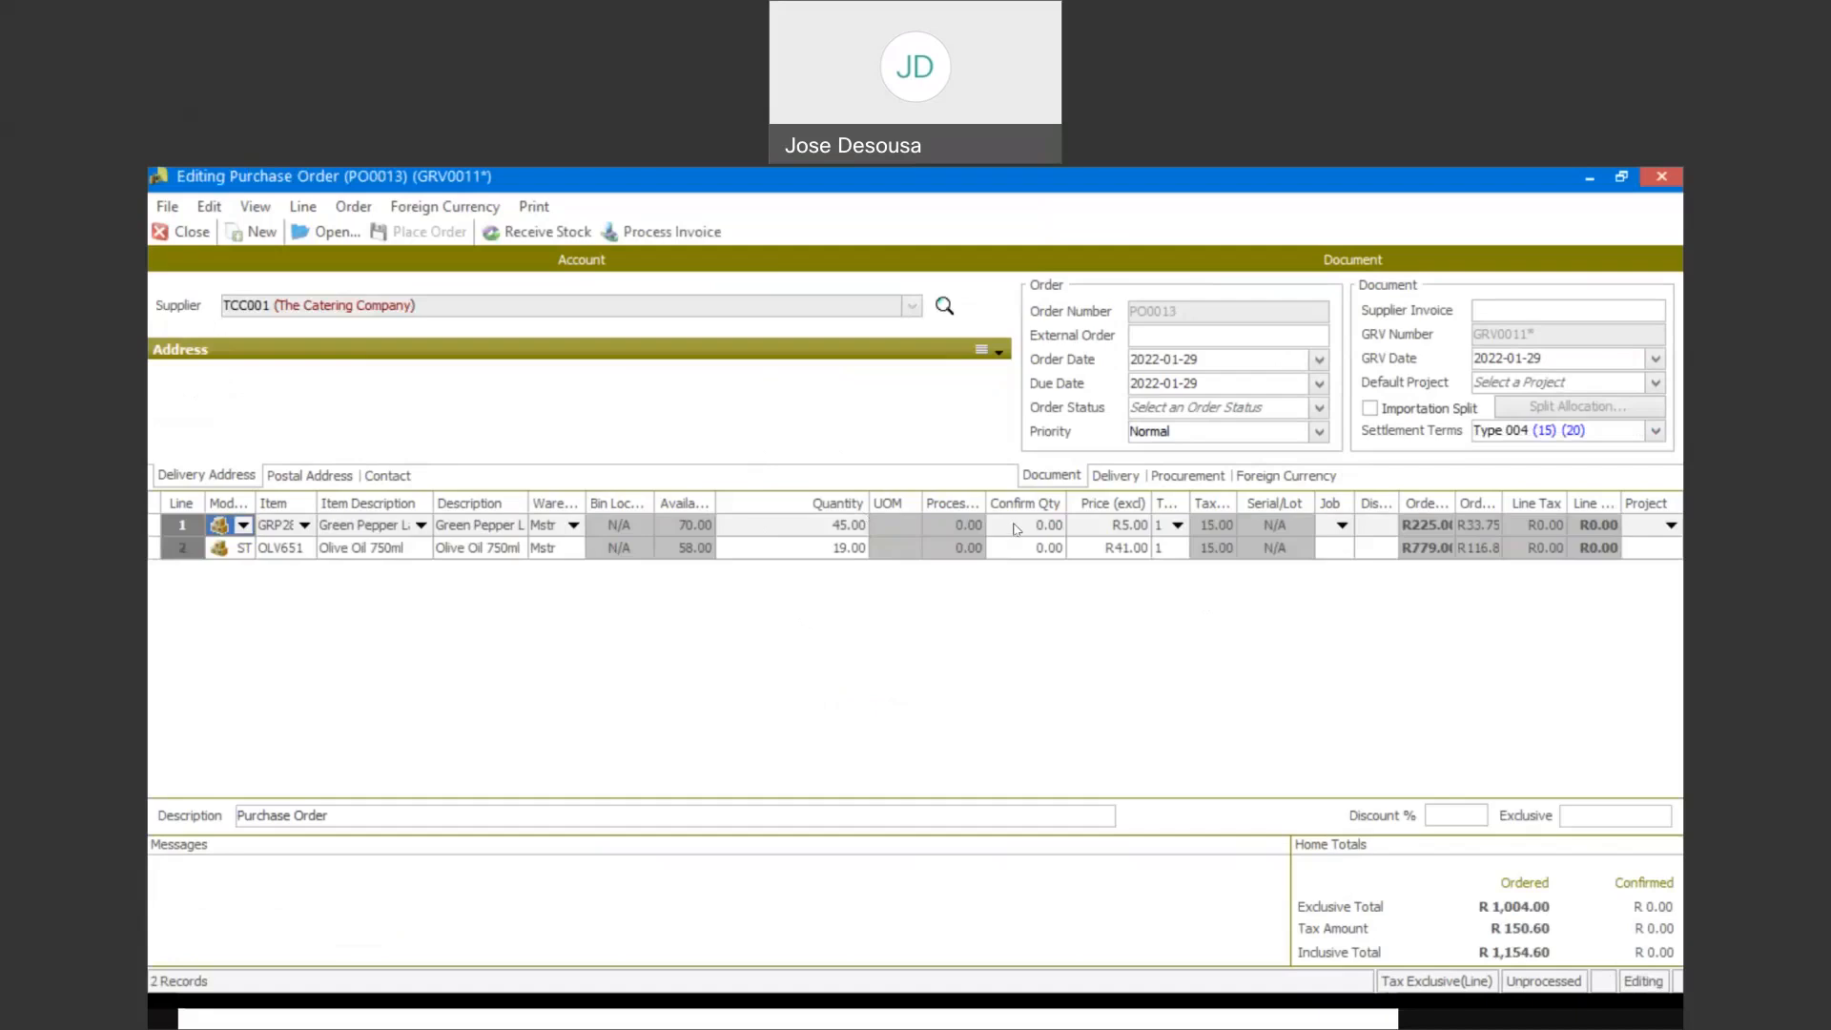
# Confirm a received quantity of 40 for Green Pepper Layer
pyautogui.click(1015, 526)
pyautogui.write('40')
pyautogui.press('Tab')
pyautogui.press('Tab')
pyautogui.press('Tab')
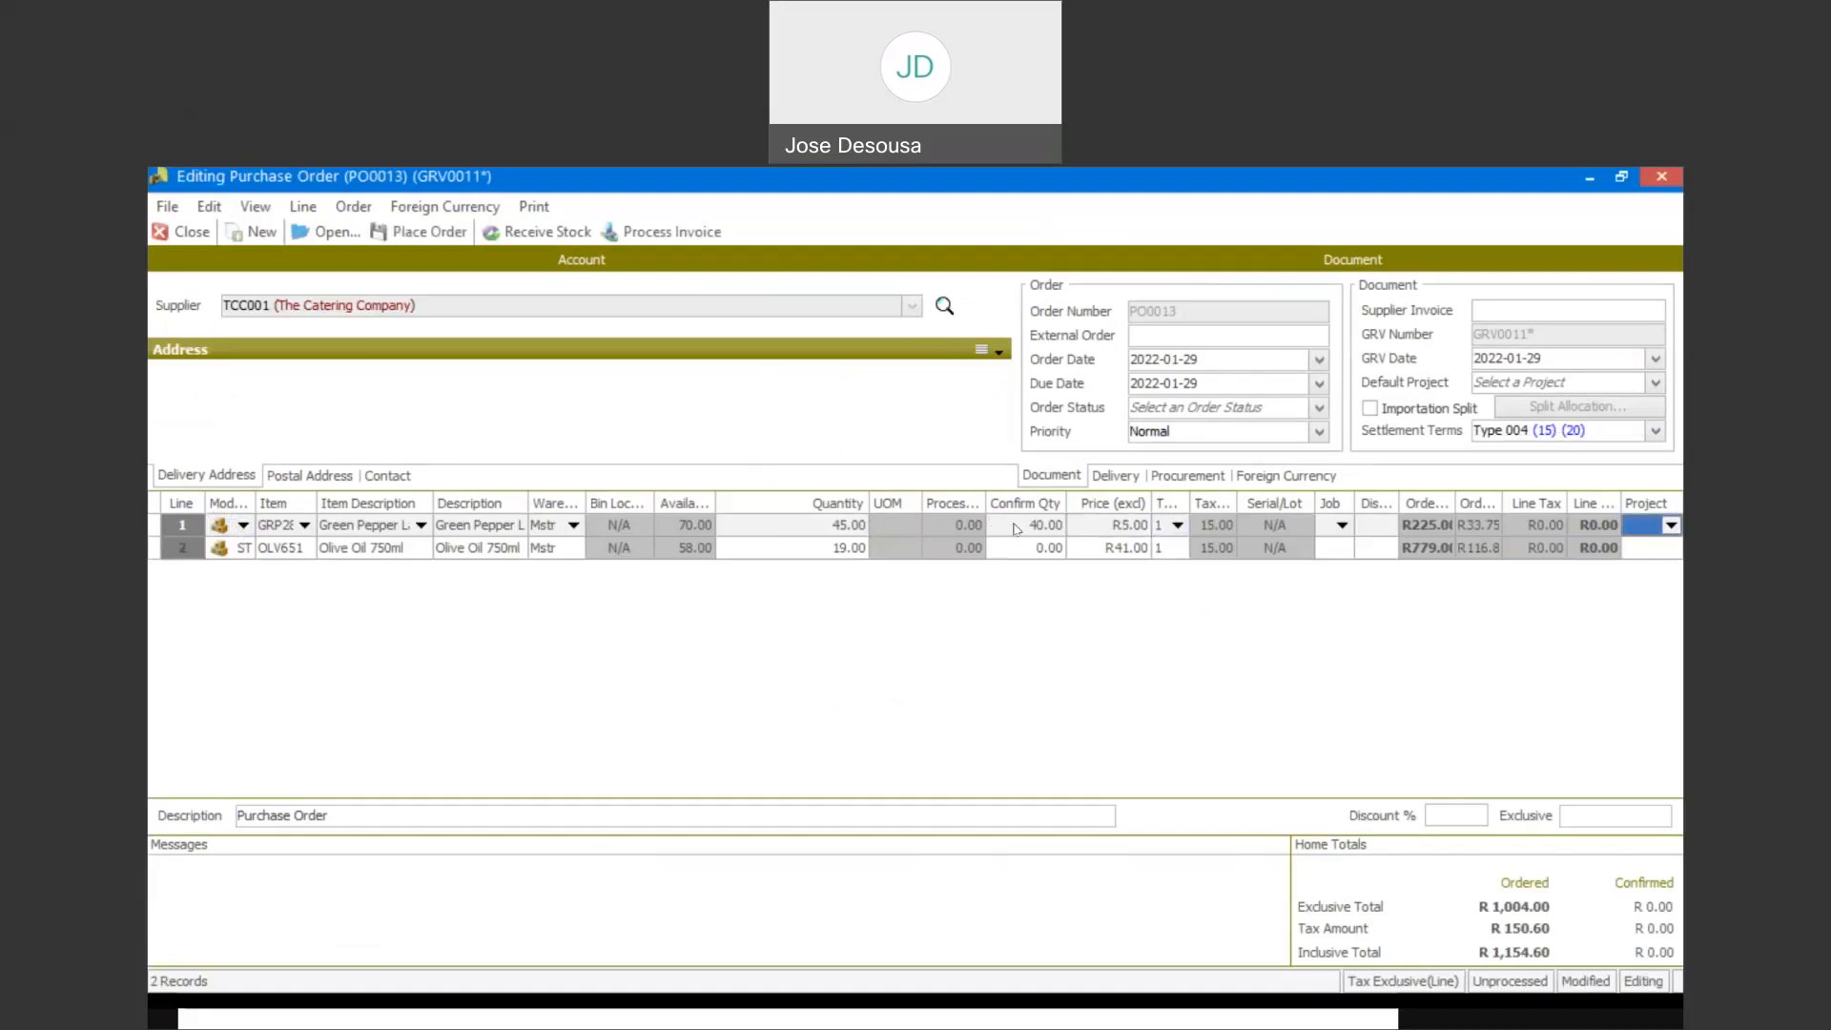
# Confirm a received quantity of 17 for Olive Oil 750ml
pyautogui.press('Tab')
pyautogui.press('Tab')
pyautogui.press('Tab')
pyautogui.press('Tab')
pyautogui.press('Tab')
pyautogui.press('Tab')
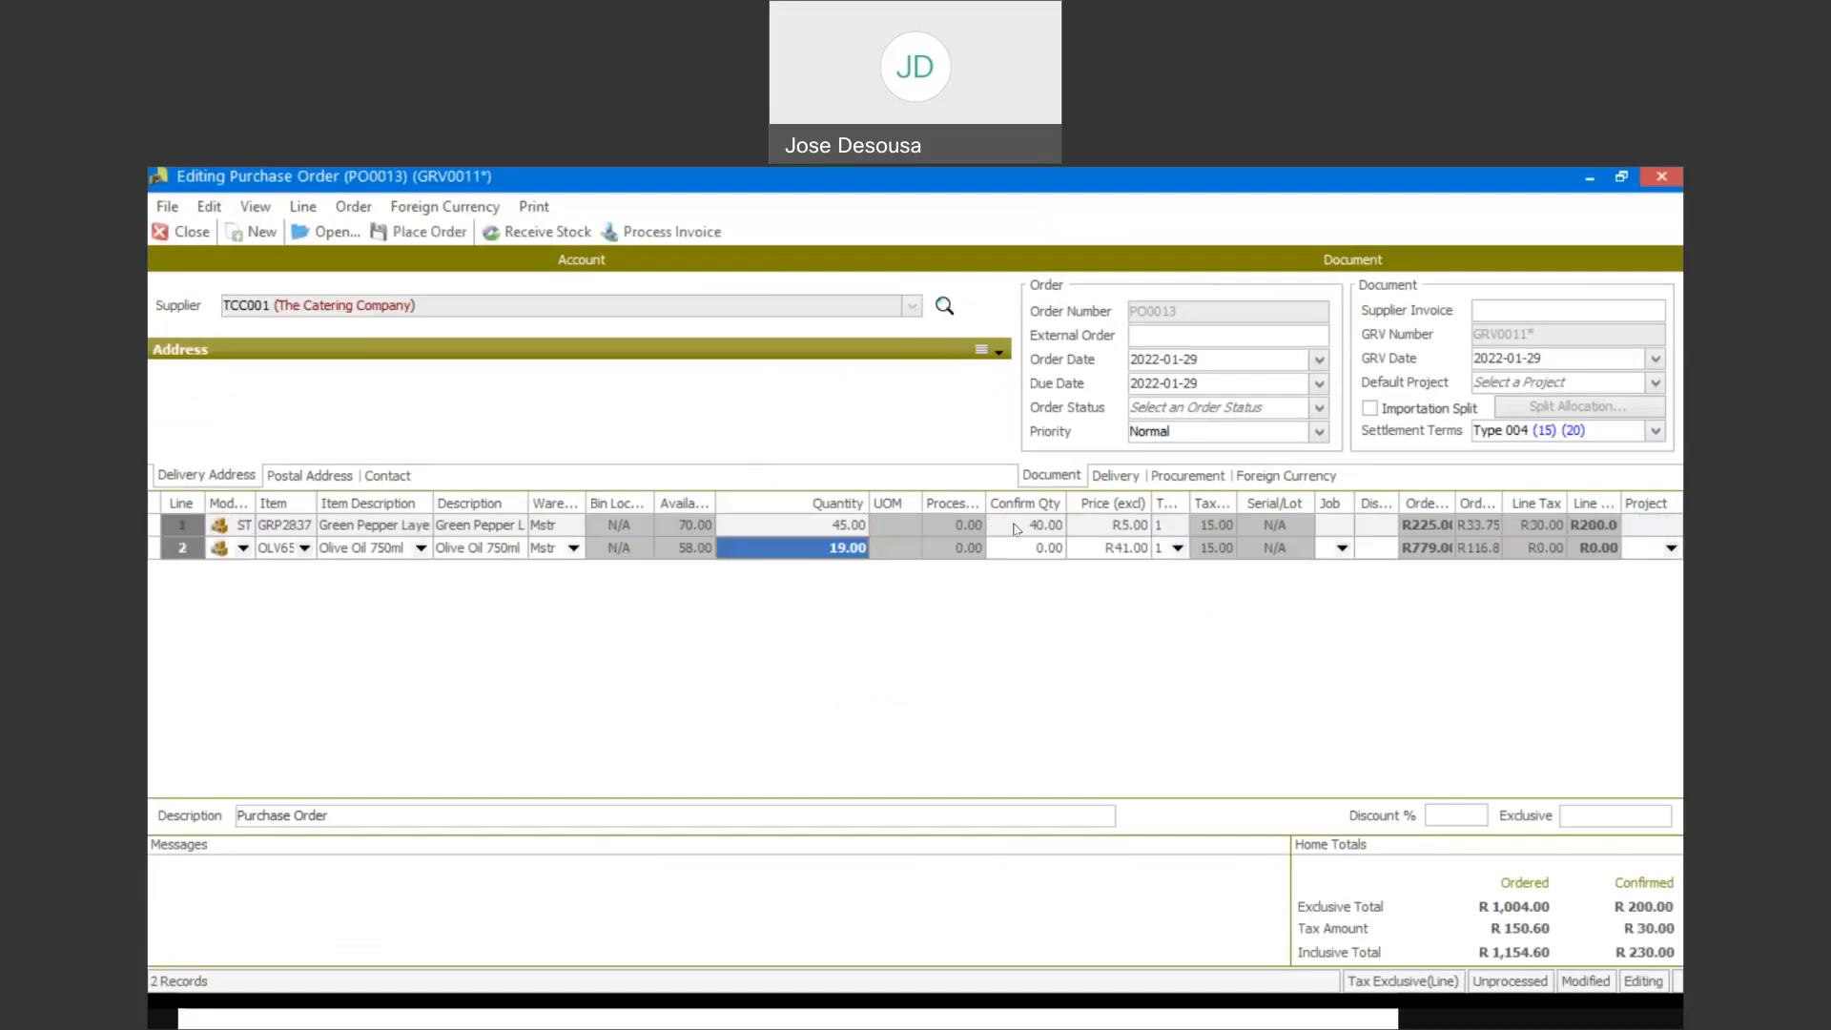
pyautogui.press('Tab')
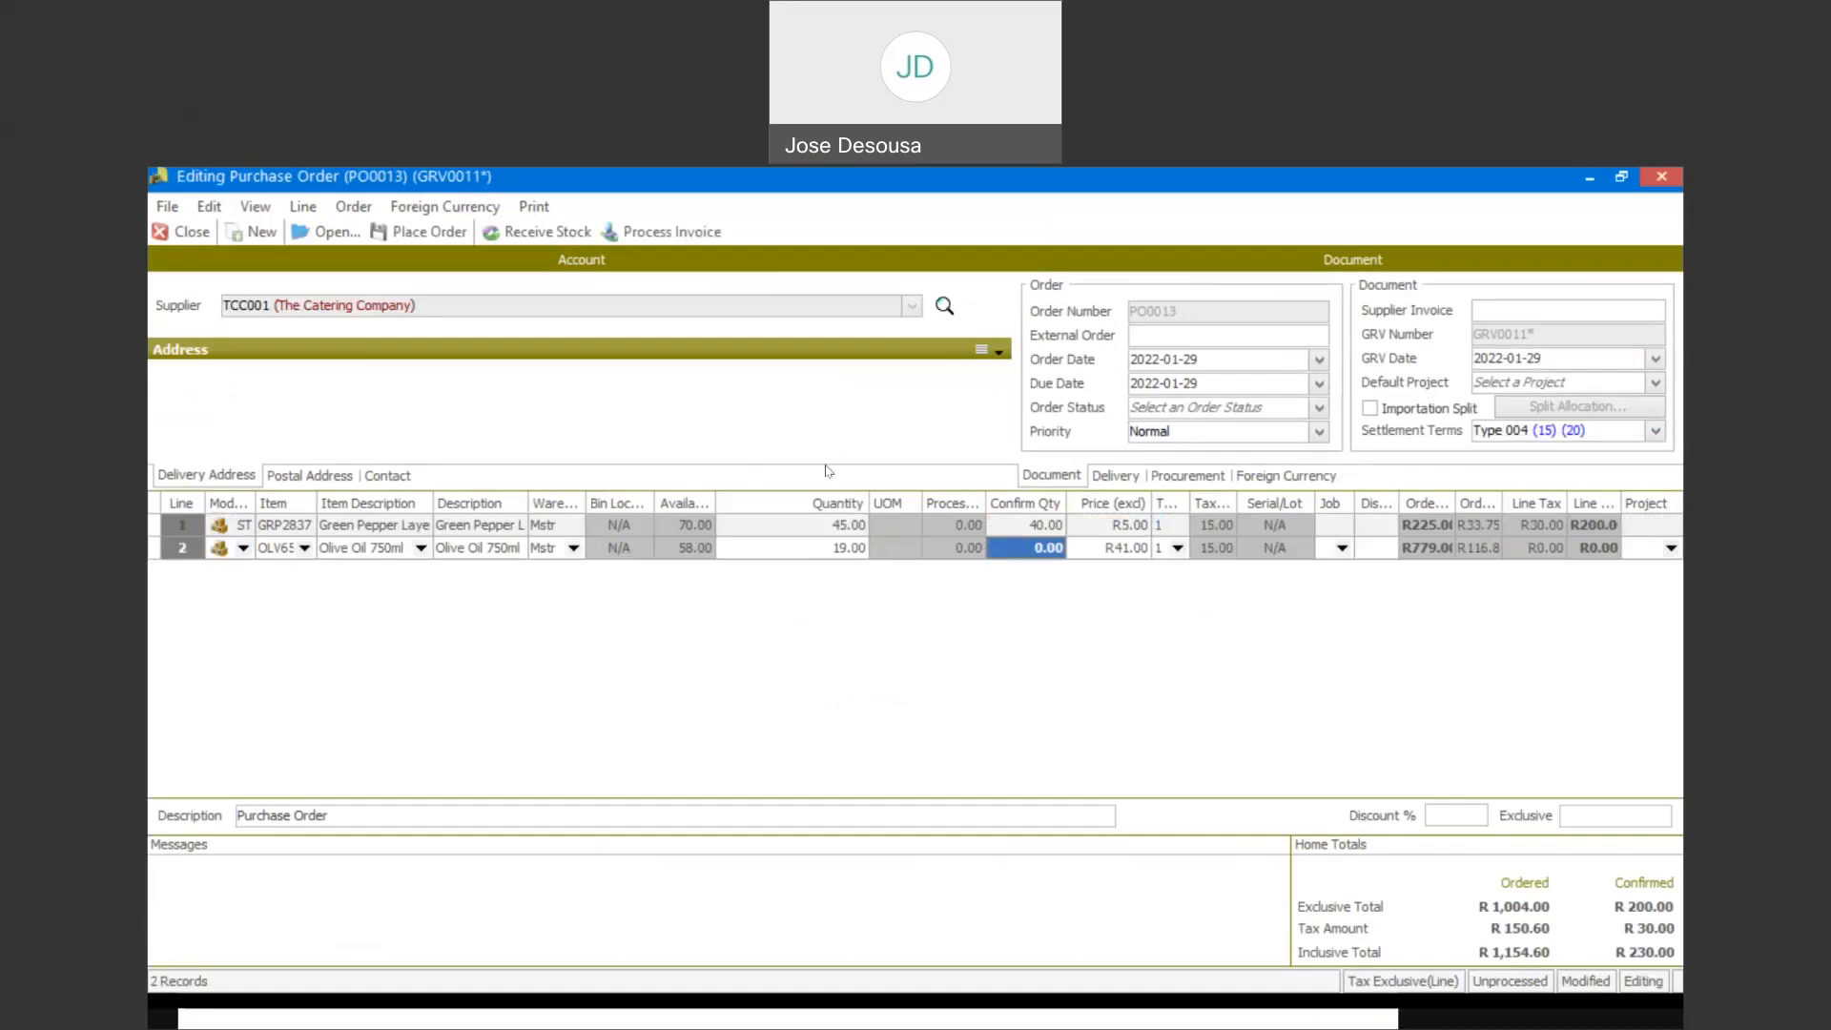
pyautogui.write('17')
pyautogui.press('Tab')
pyautogui.press('Tab')
pyautogui.press('Tab')
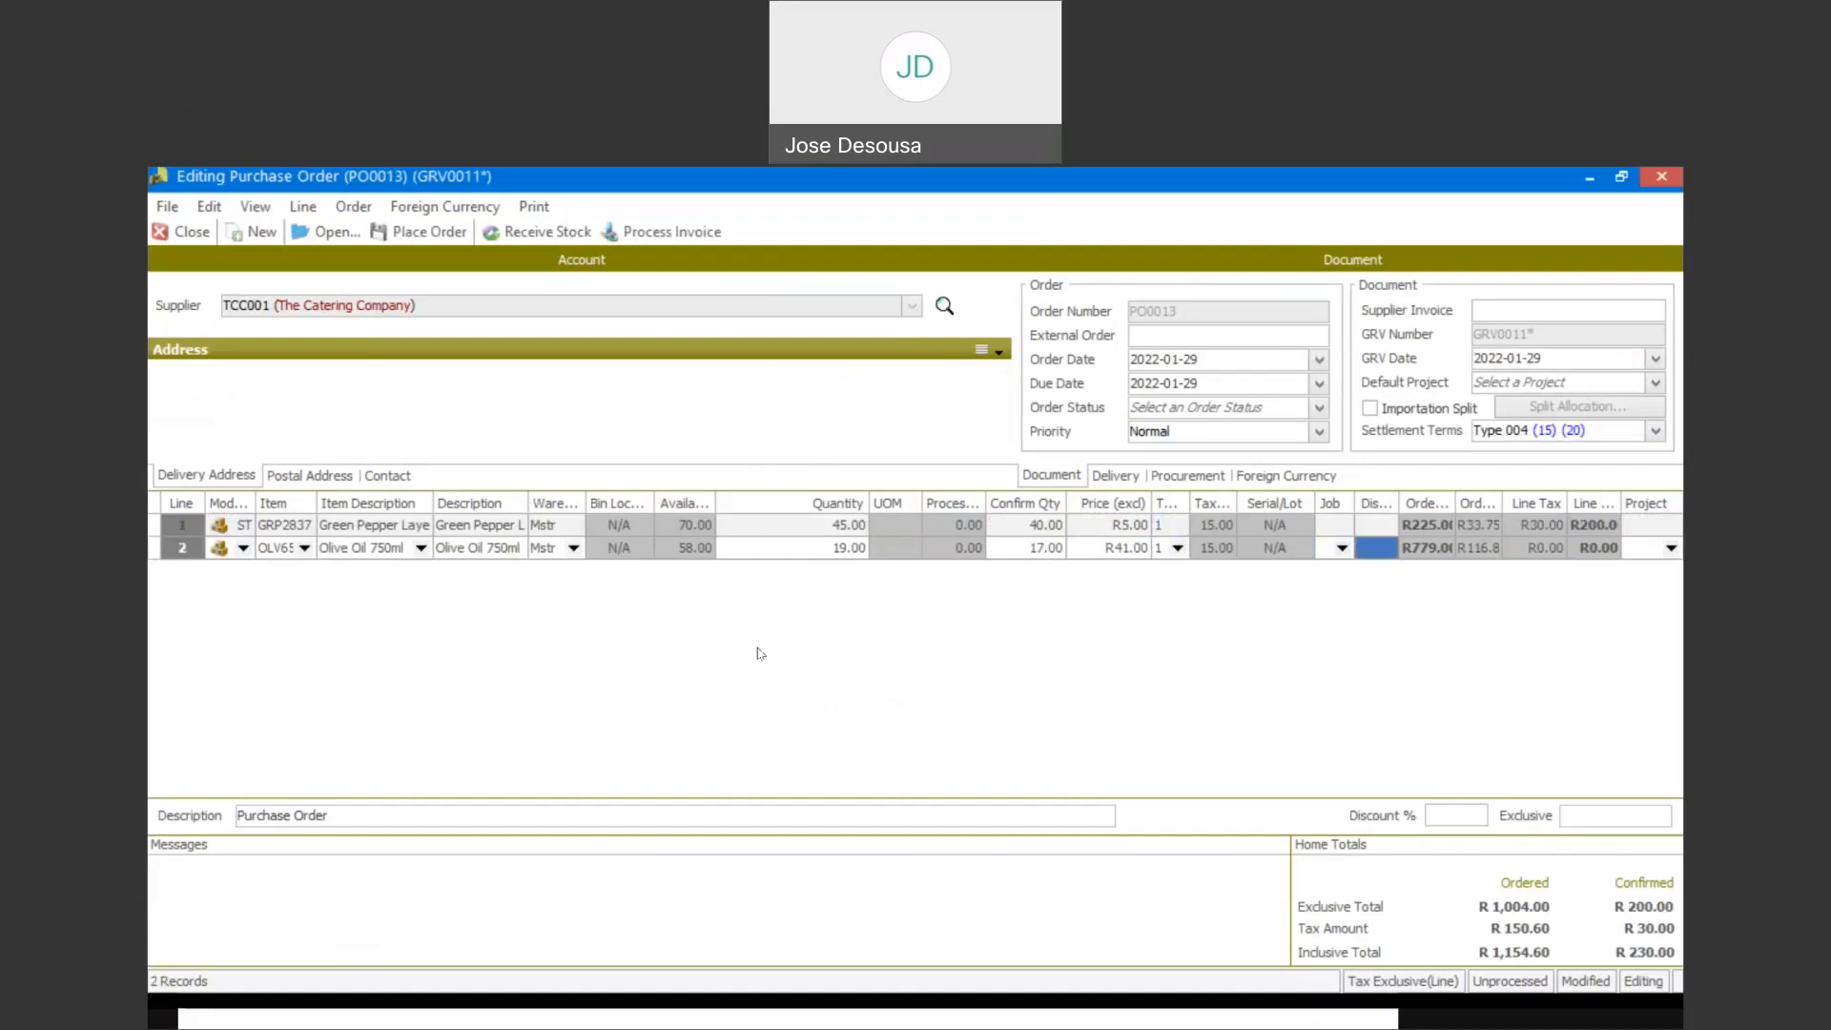
pyautogui.press('Tab')
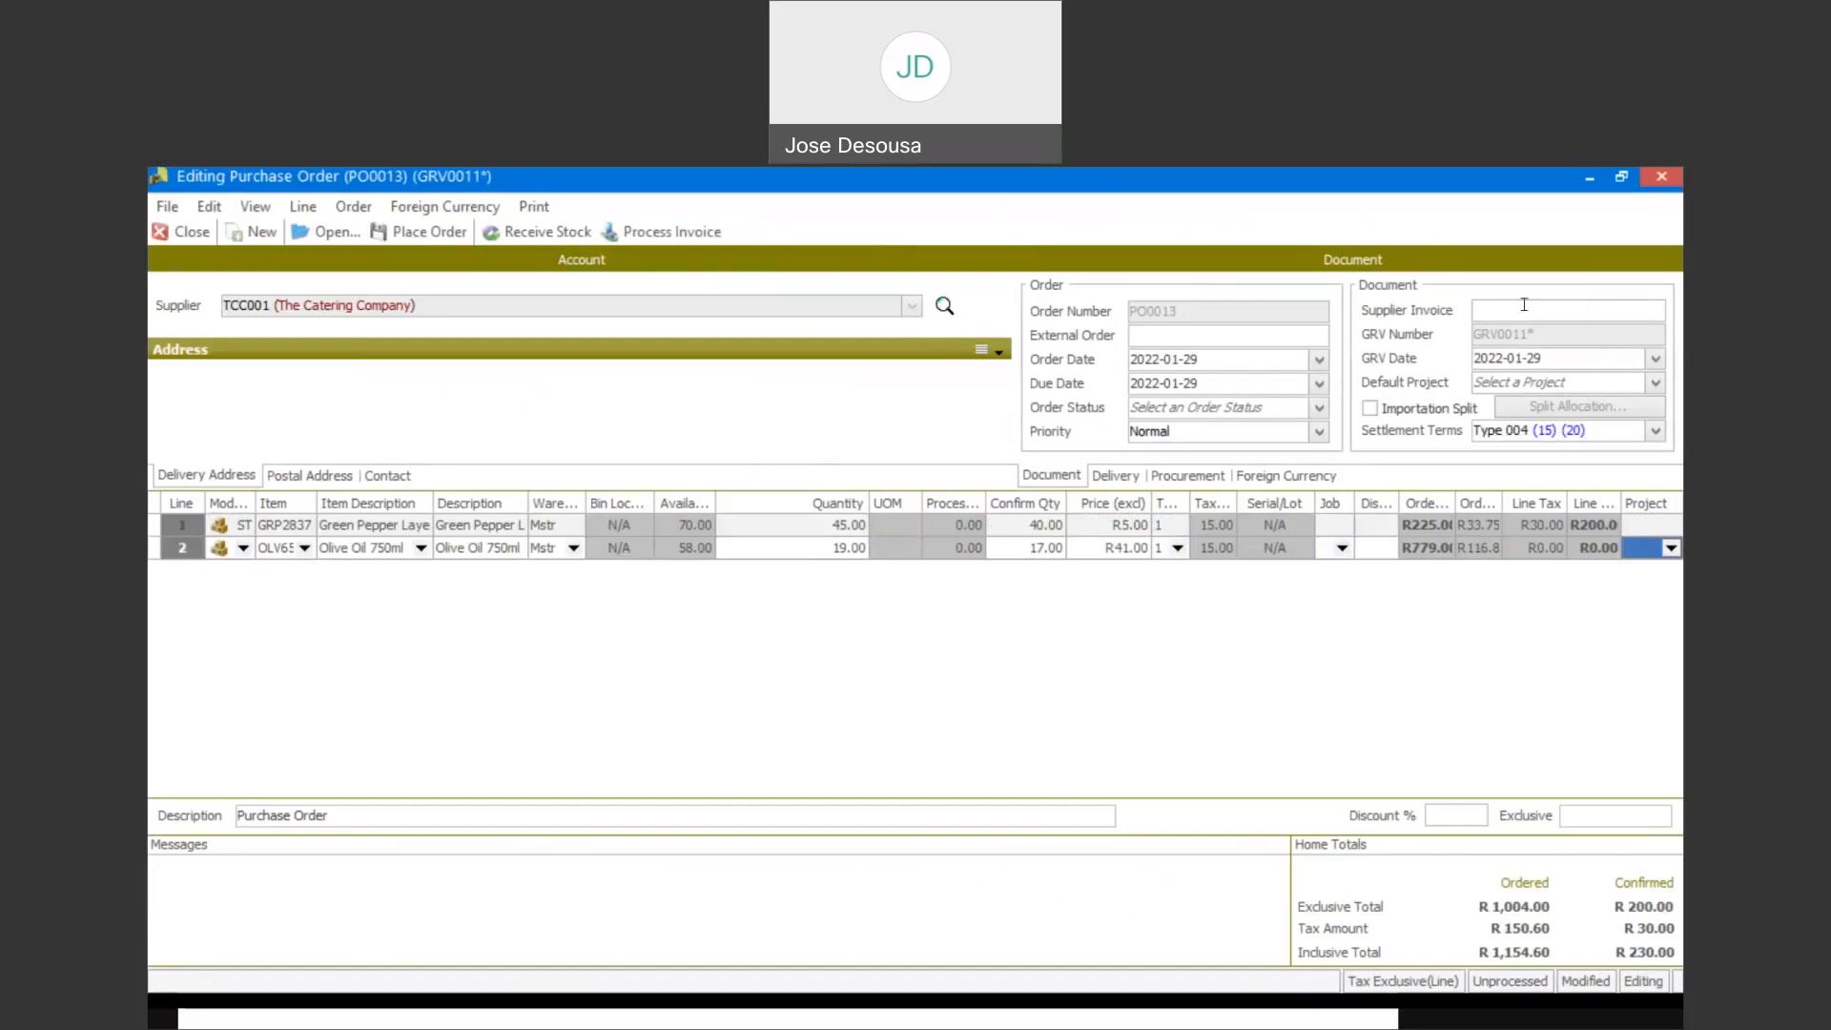
# Receive the stock despite the over-terms account, skip printing the purchase order, and preview the goods received voucher before closing it
pyautogui.click(539, 239)
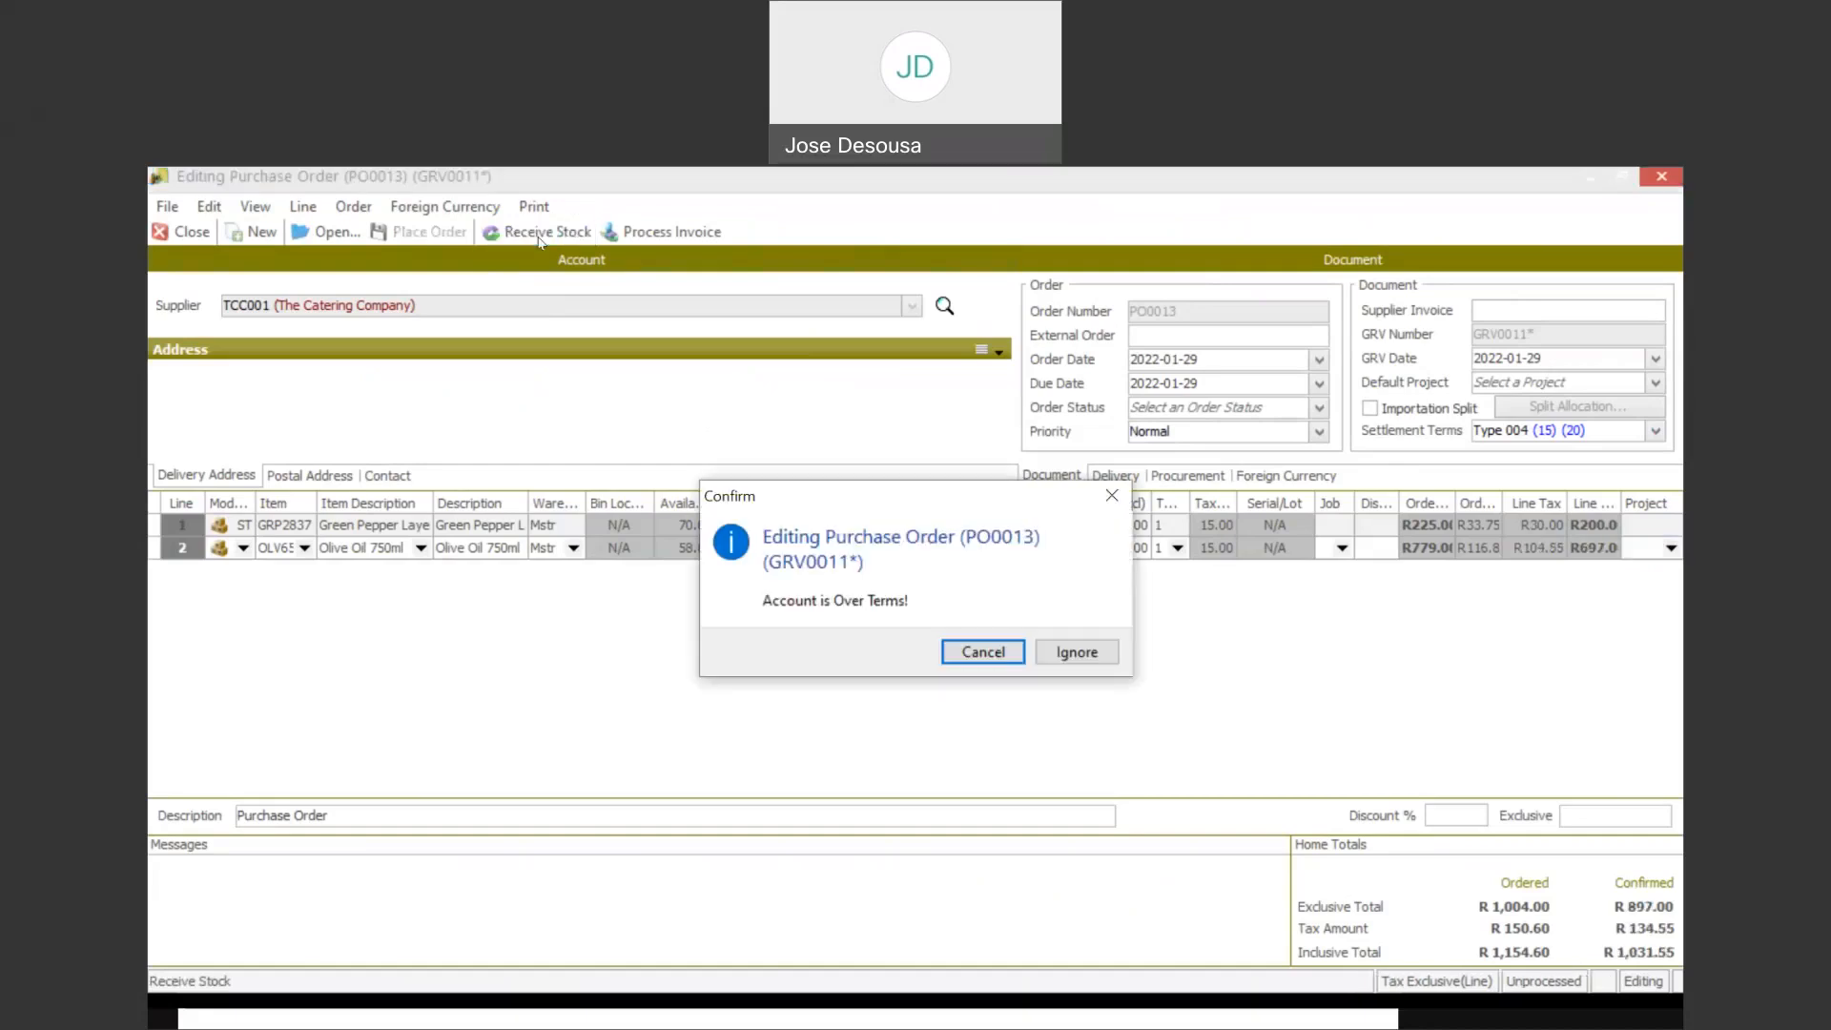
pyautogui.click(1056, 655)
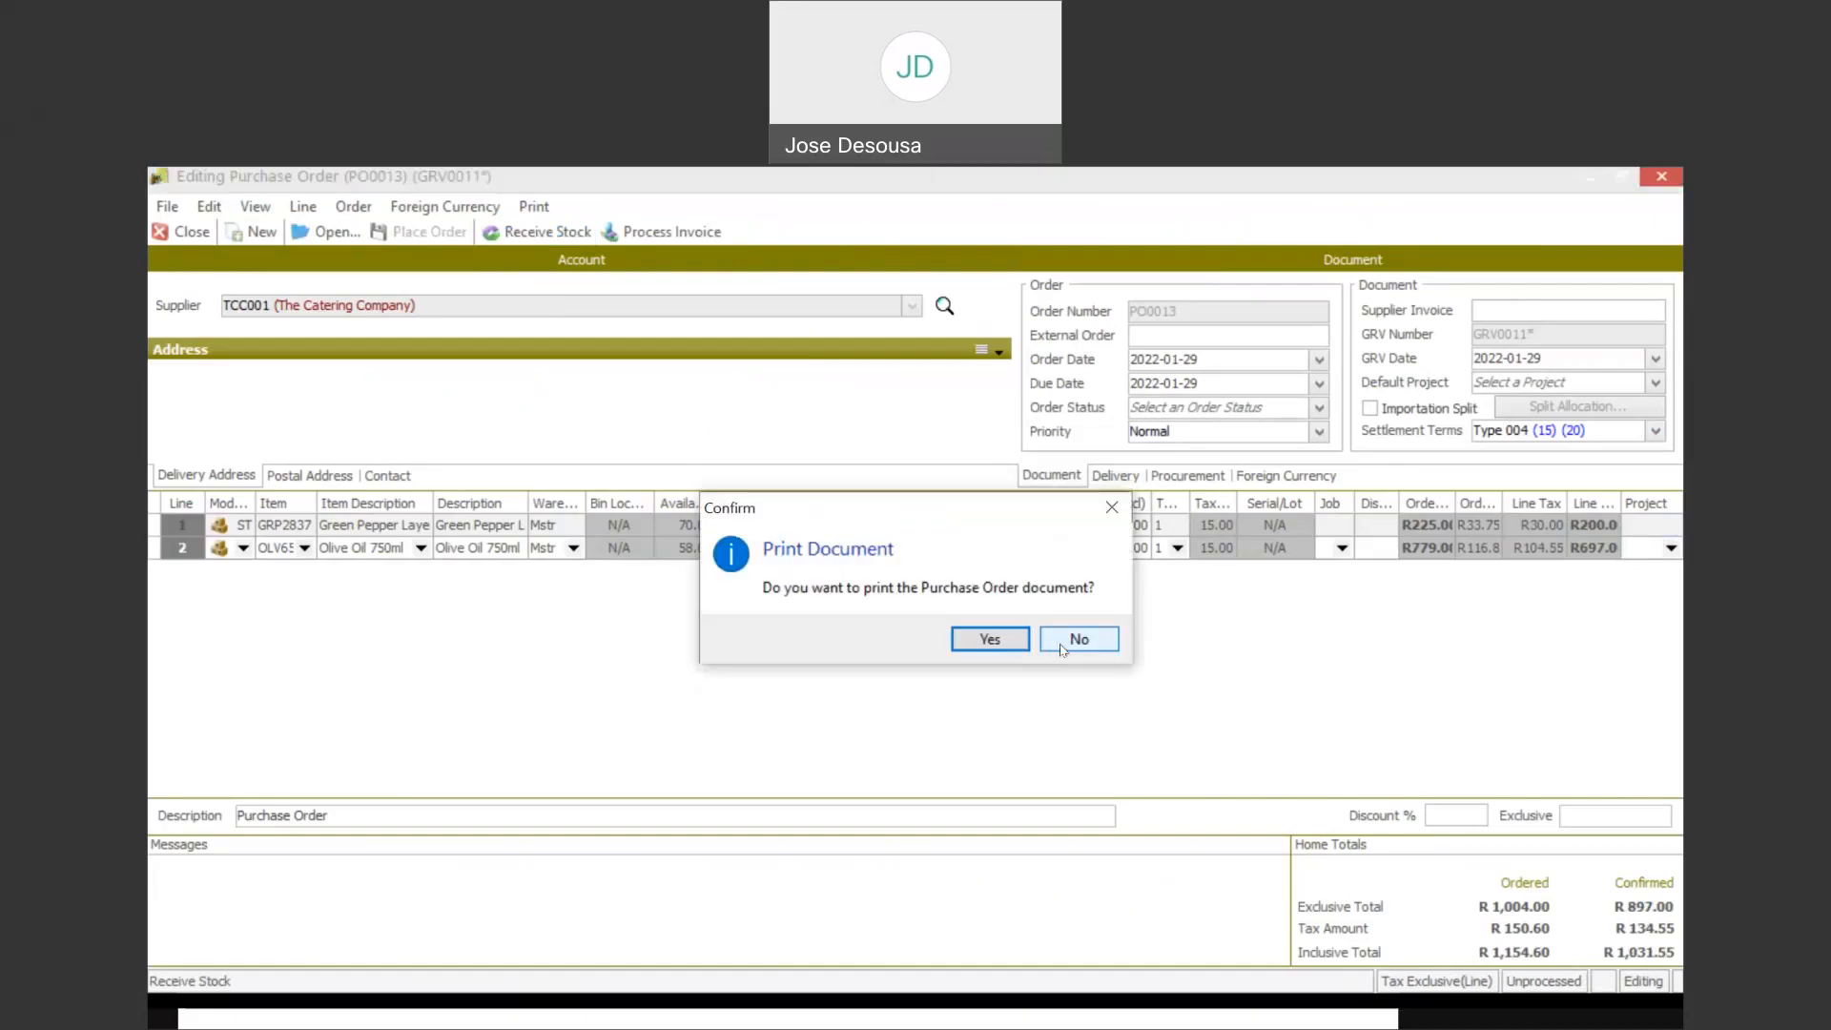
pyautogui.click(1078, 639)
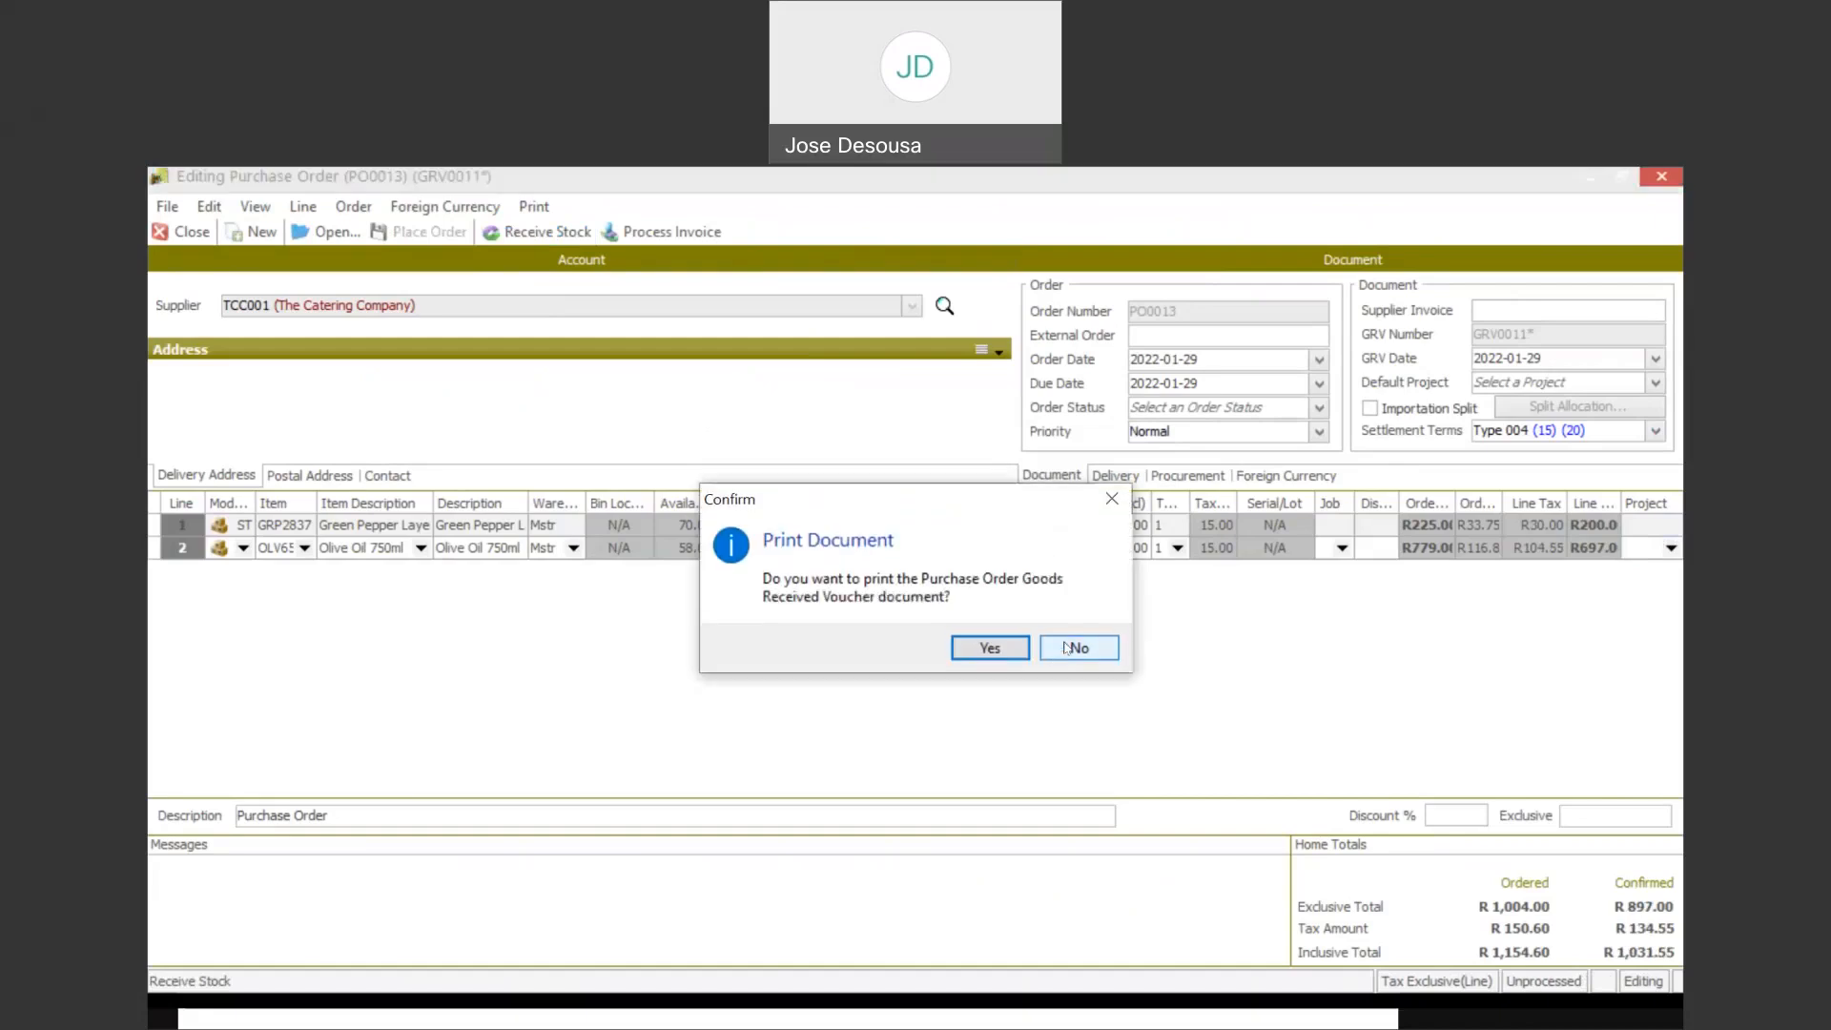
pyautogui.click(1000, 647)
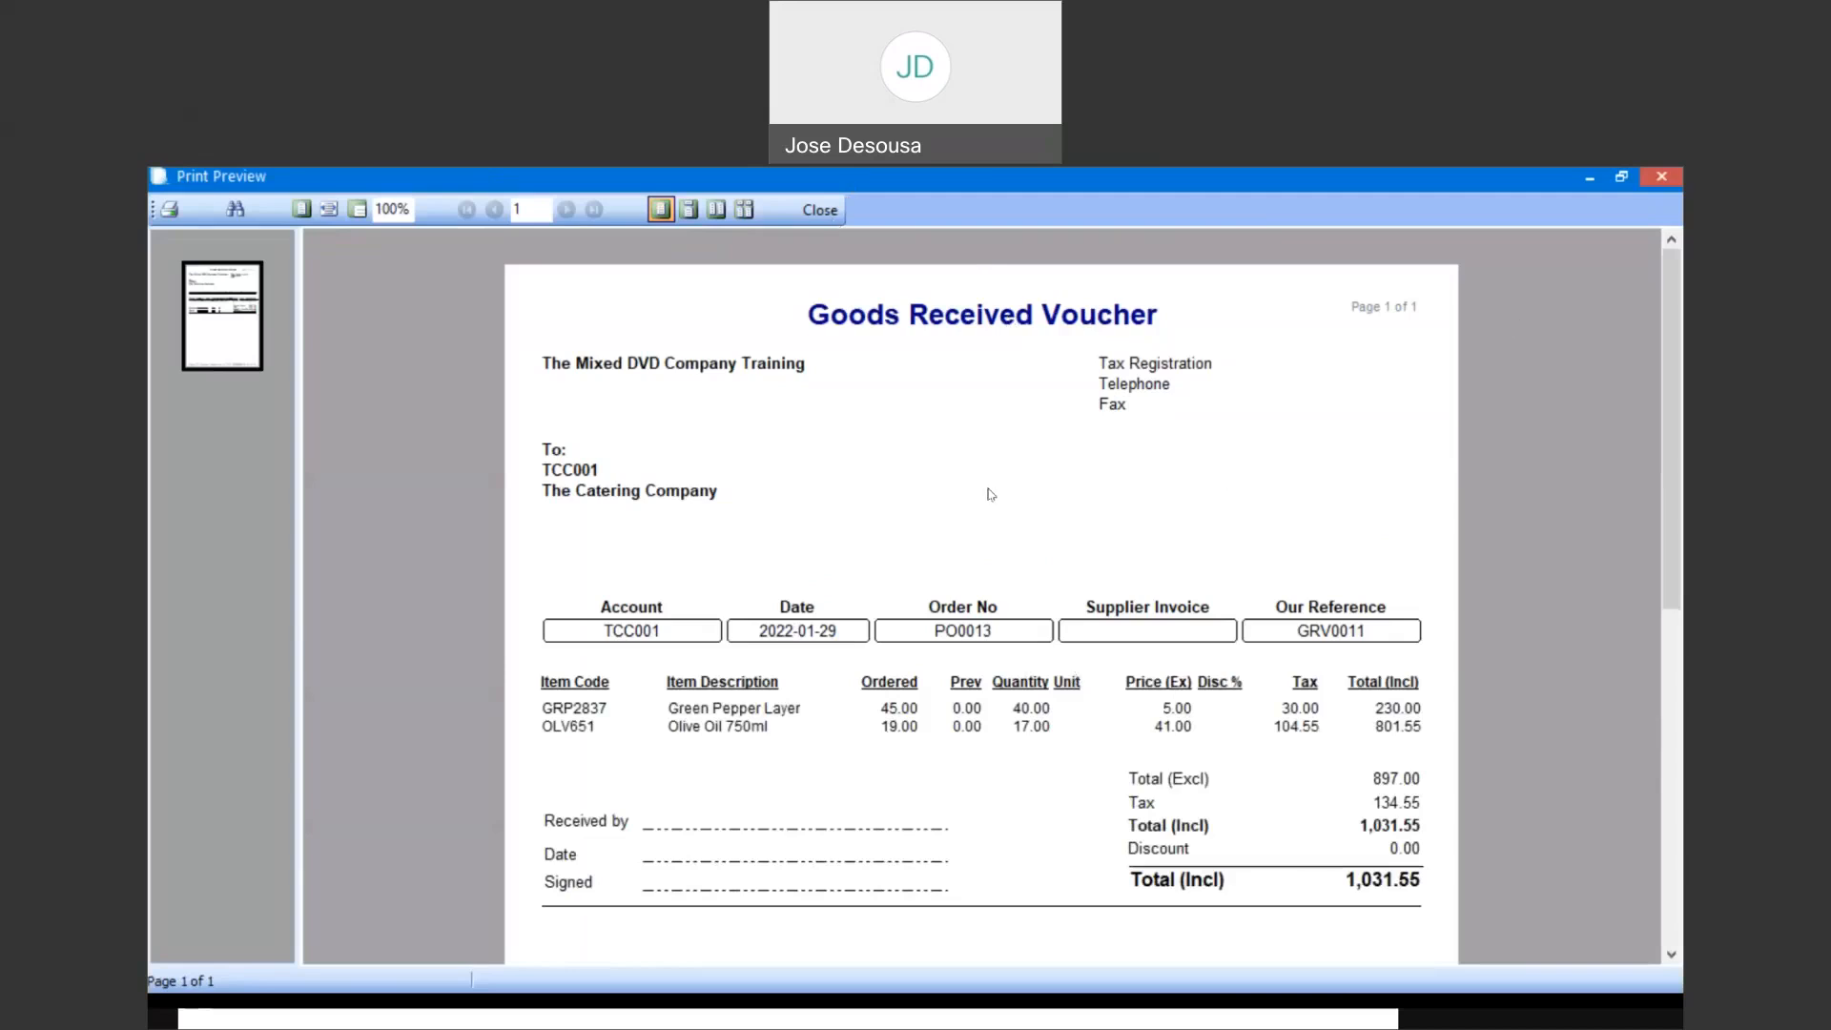
pyautogui.click(820, 211)
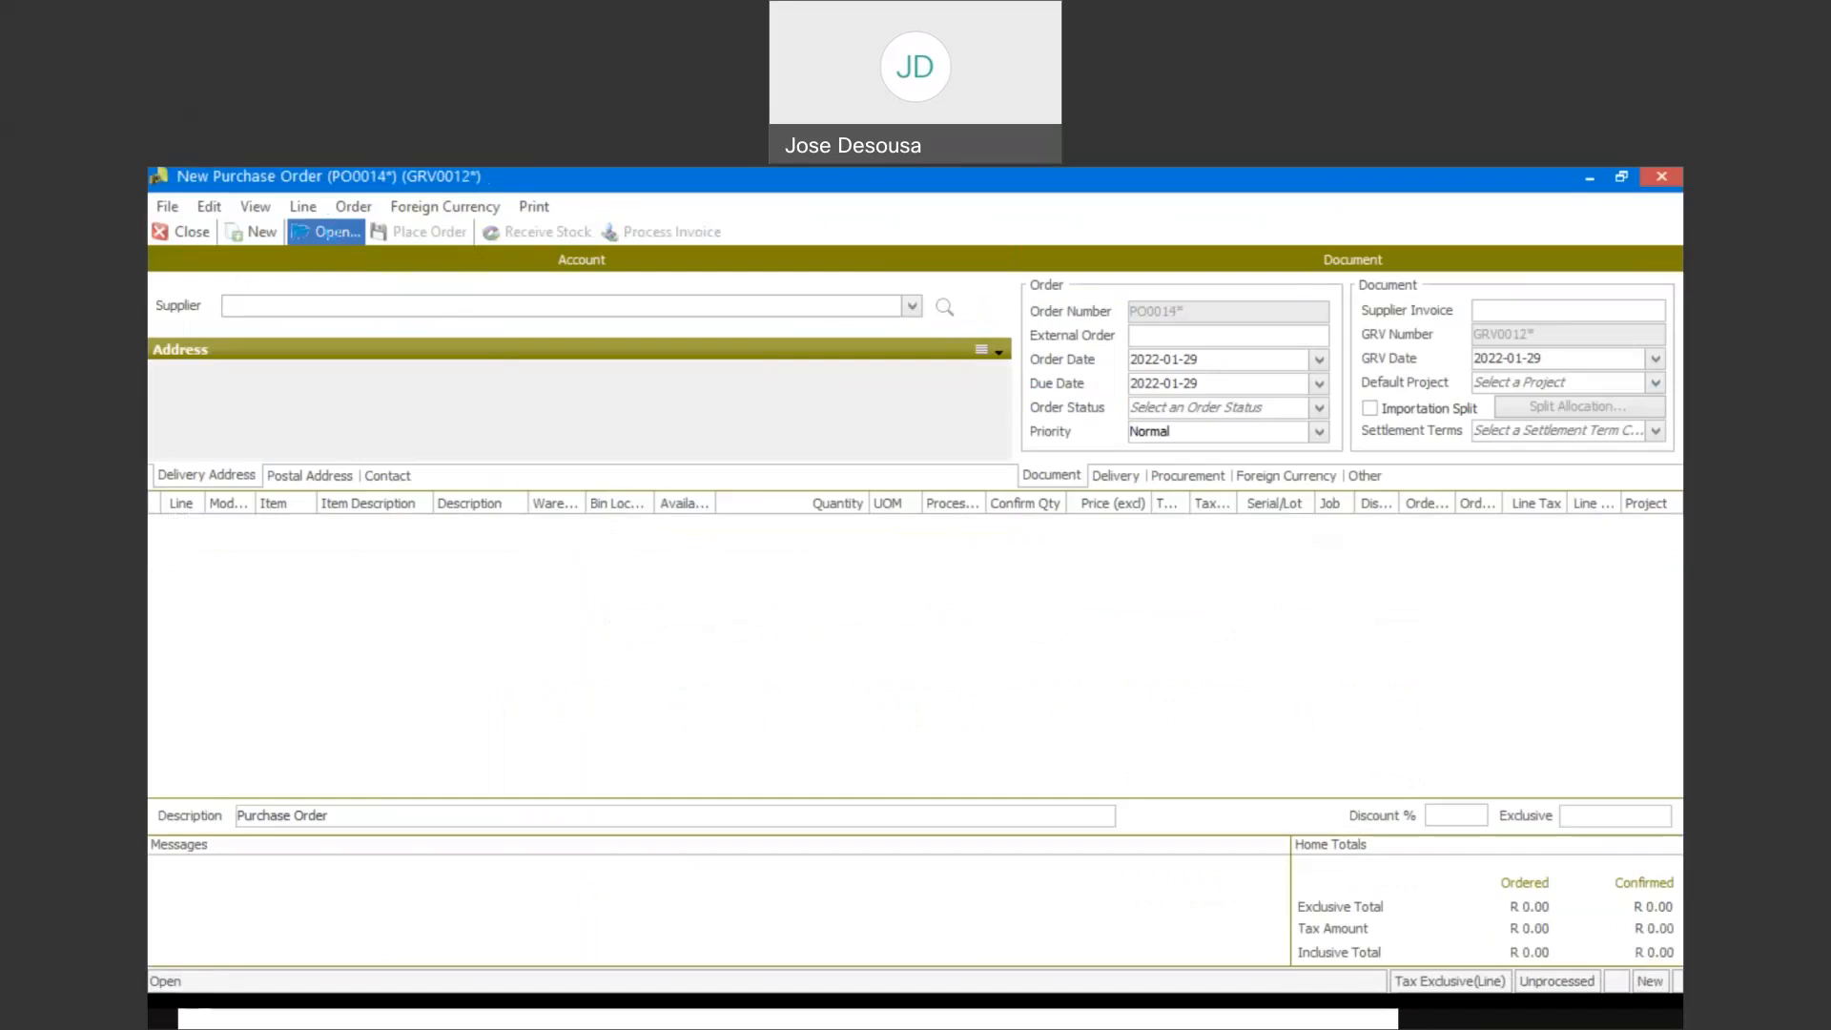
# Search PO SINV documents with transaction date 2022-01-29 and open the unprocessed supplier invoice for The Catering Company
pyautogui.click(340, 249)
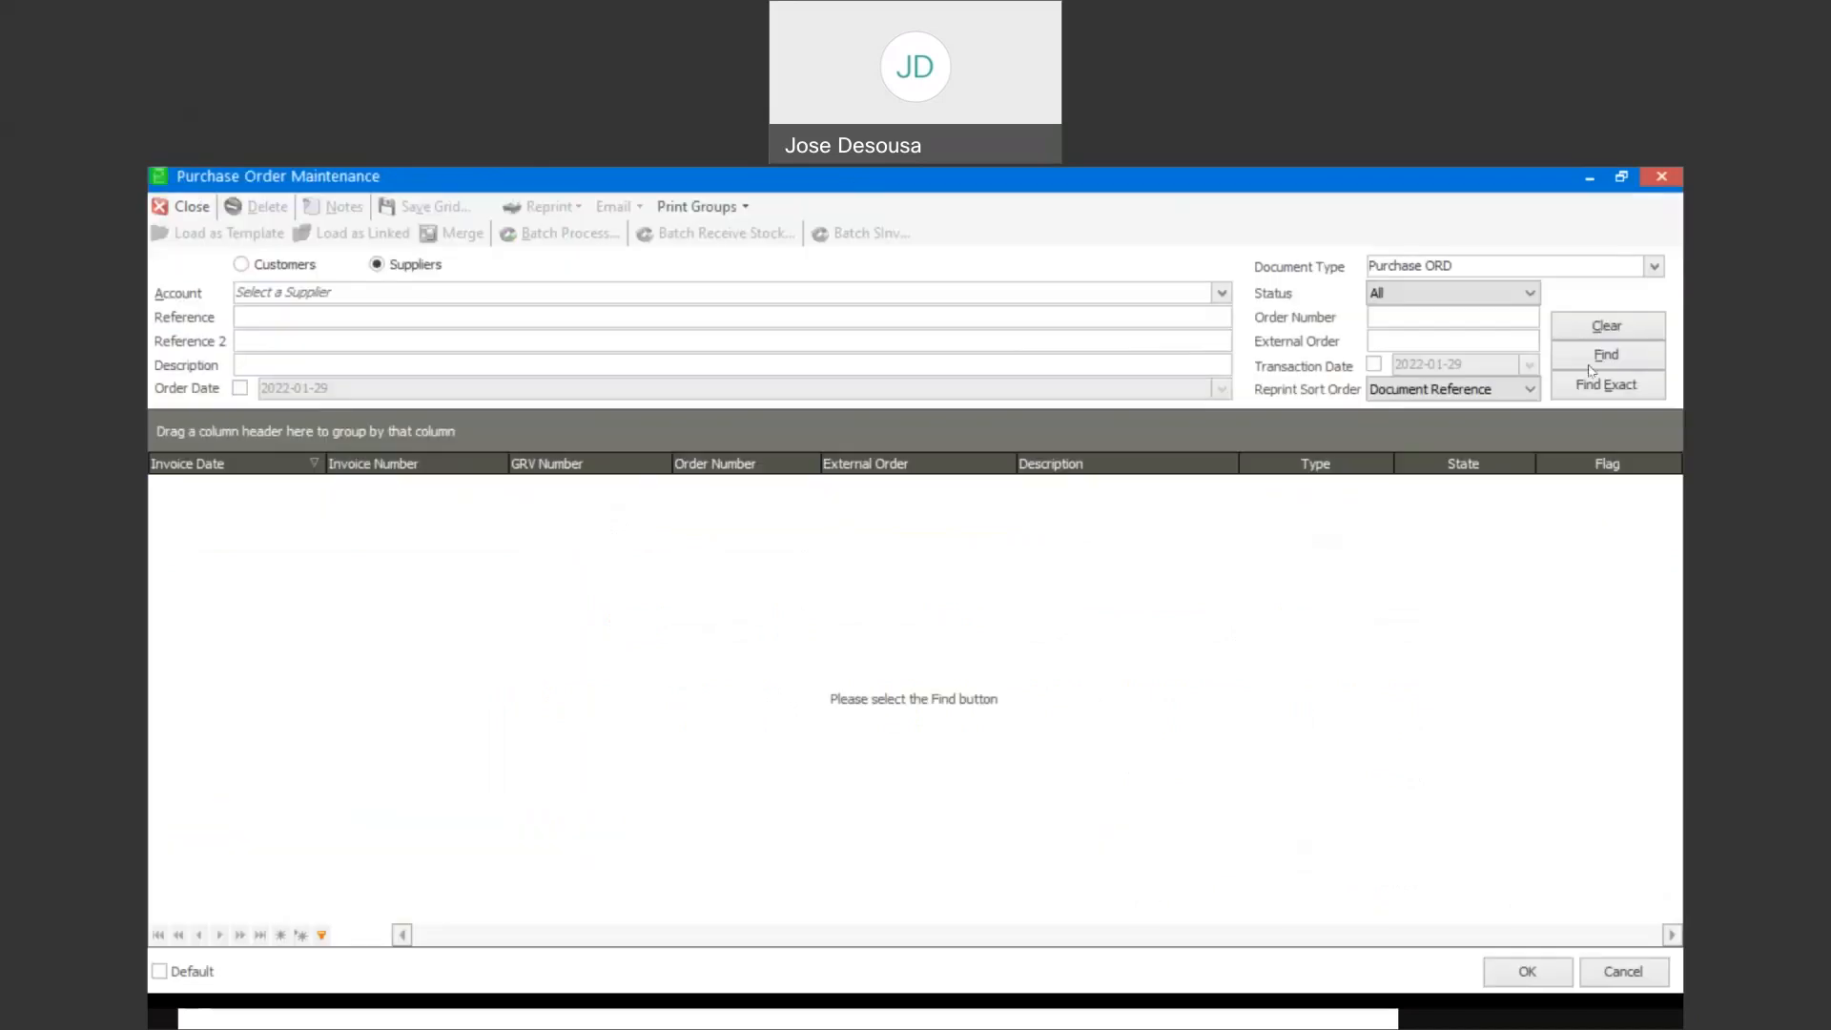
pyautogui.click(1655, 266)
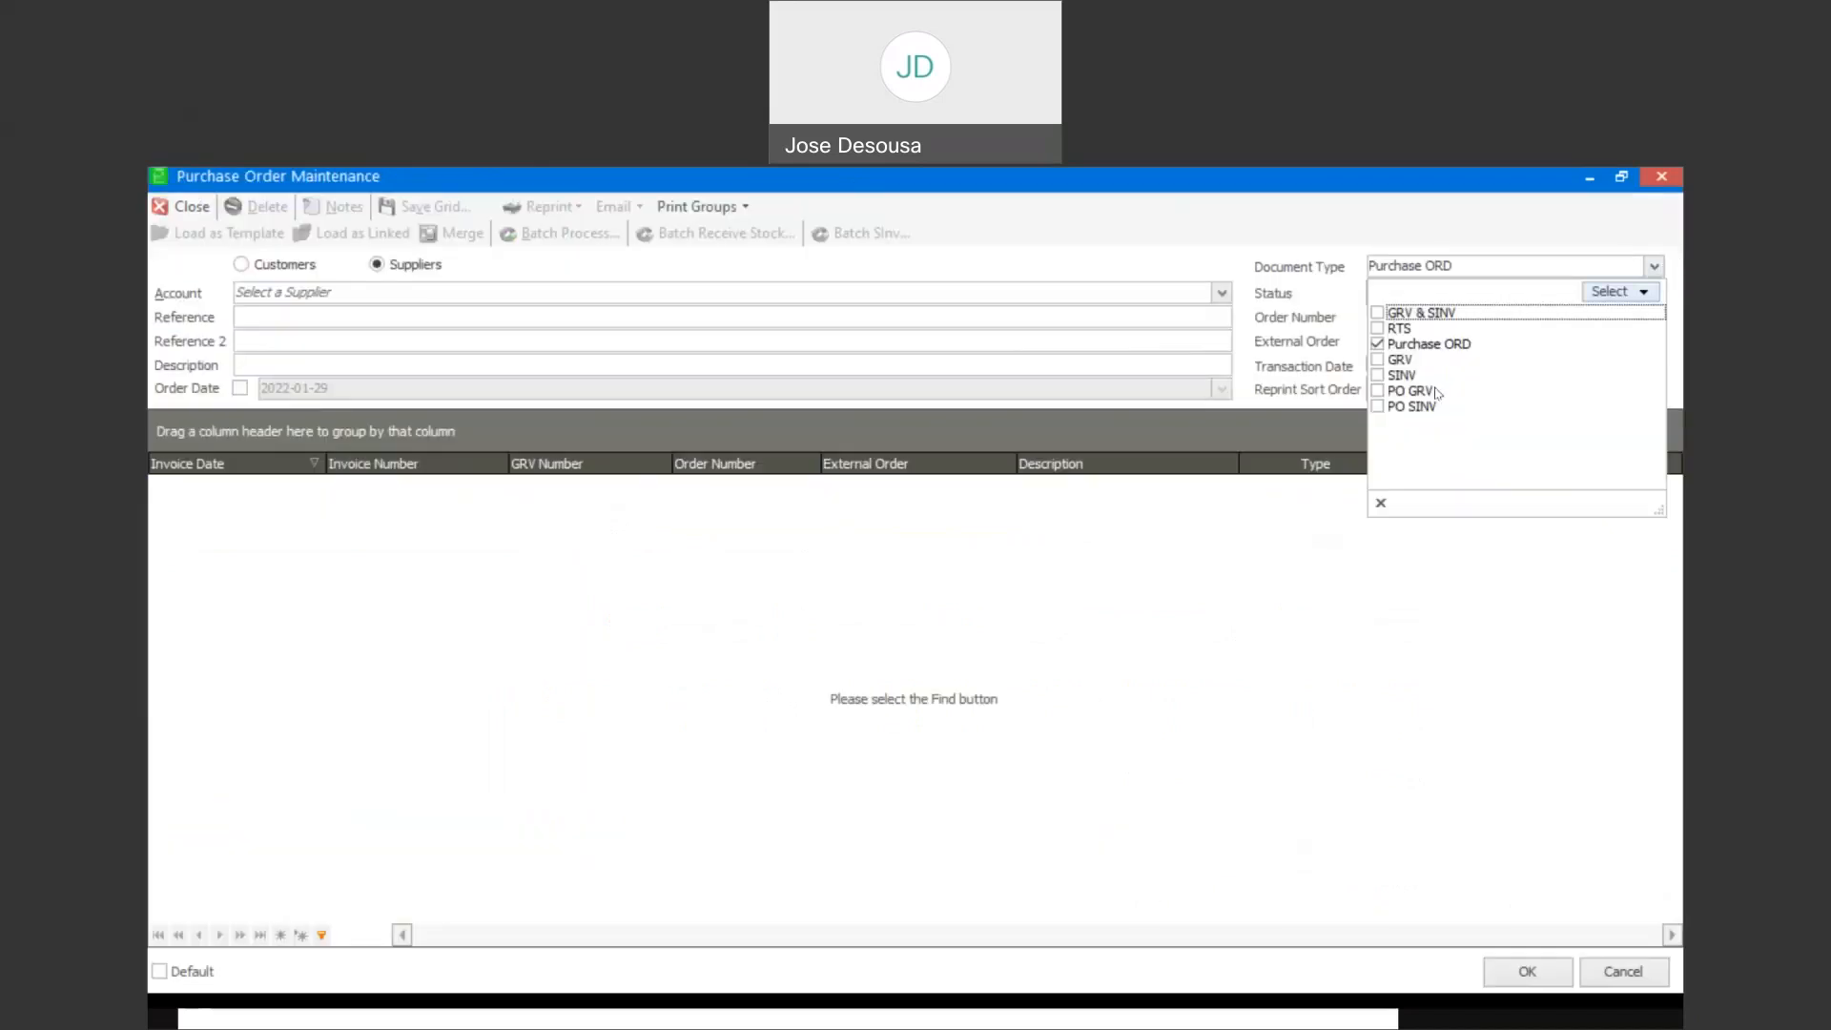
pyautogui.click(1378, 407)
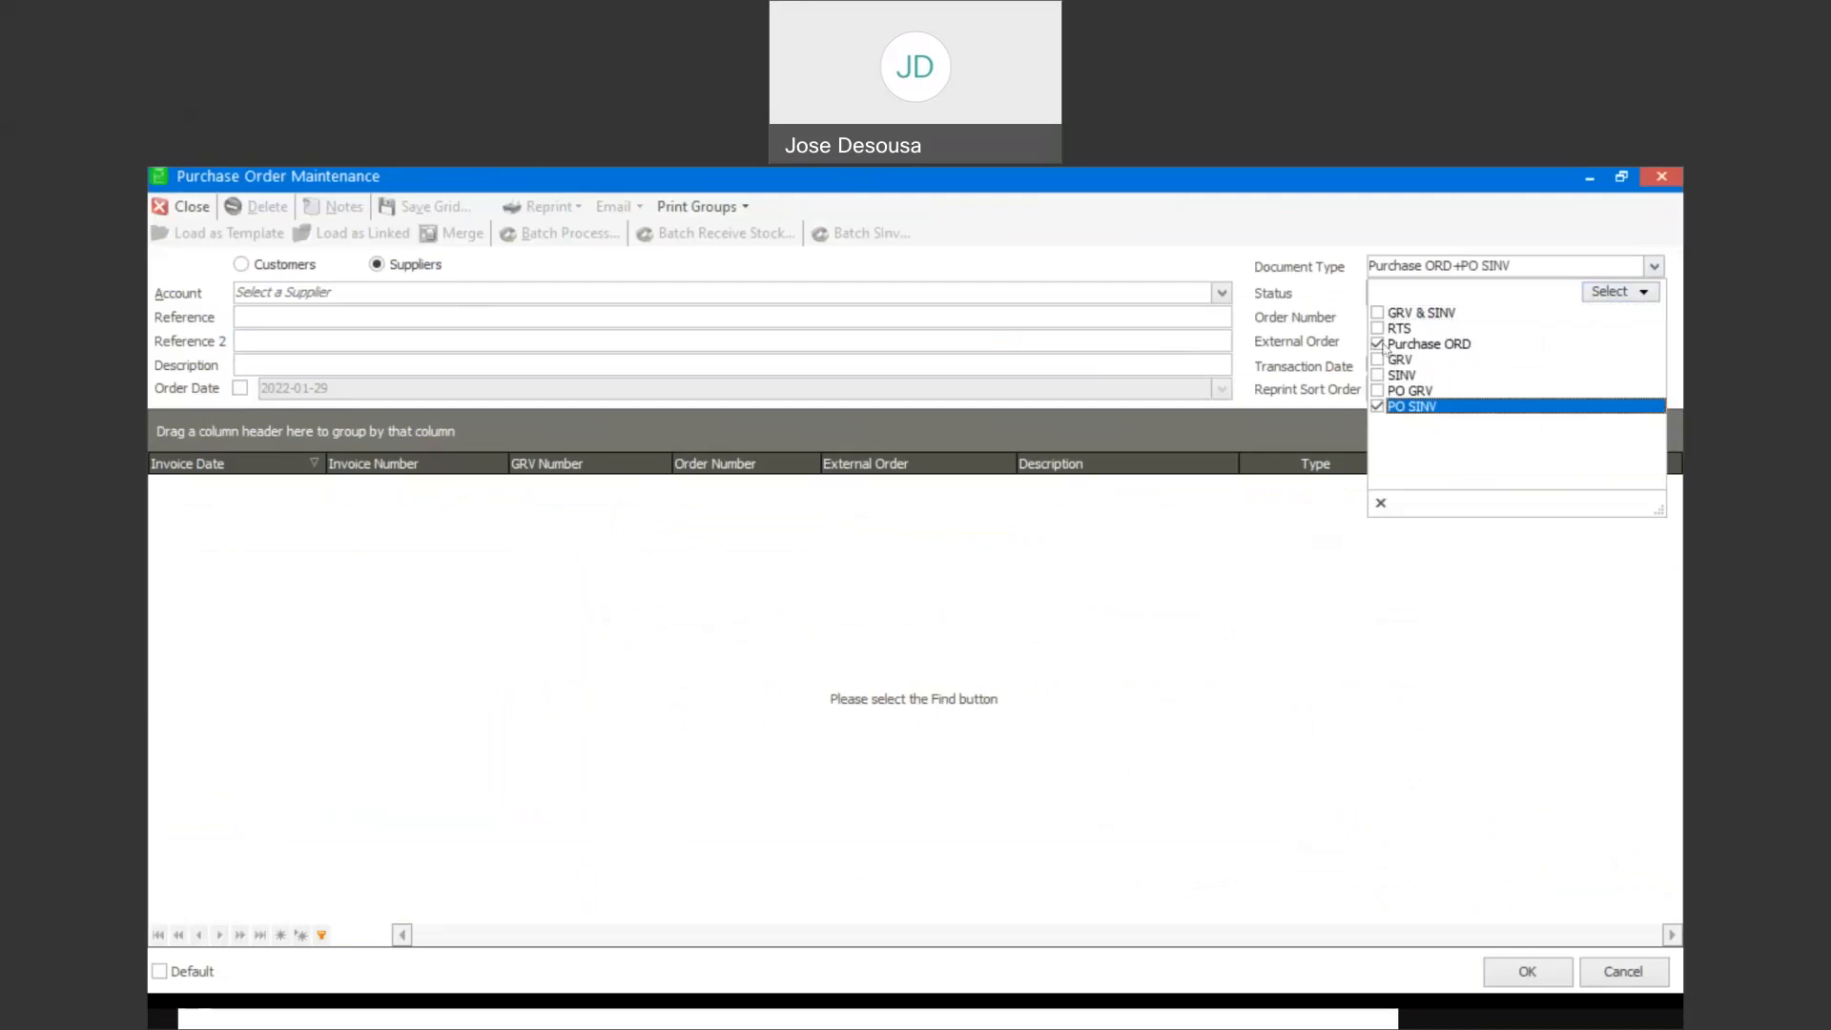
pyautogui.click(1380, 345)
pyautogui.click(1266, 555)
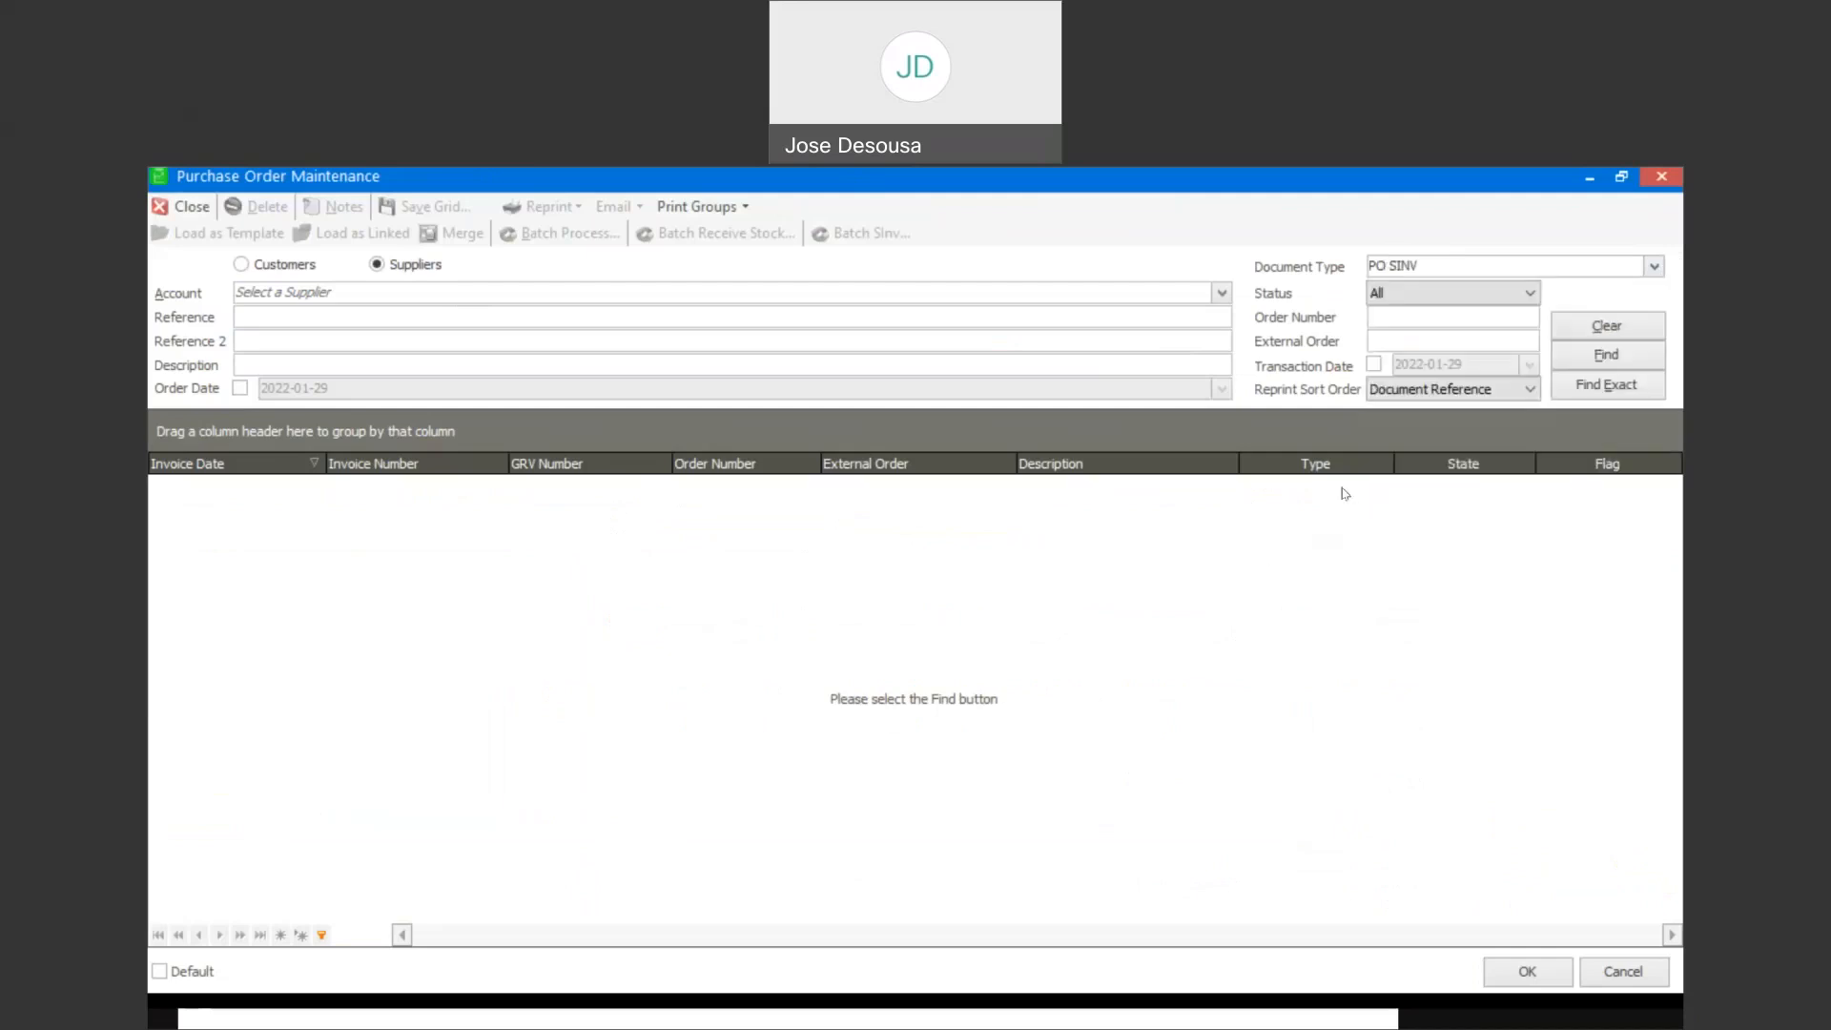
pyautogui.click(1374, 366)
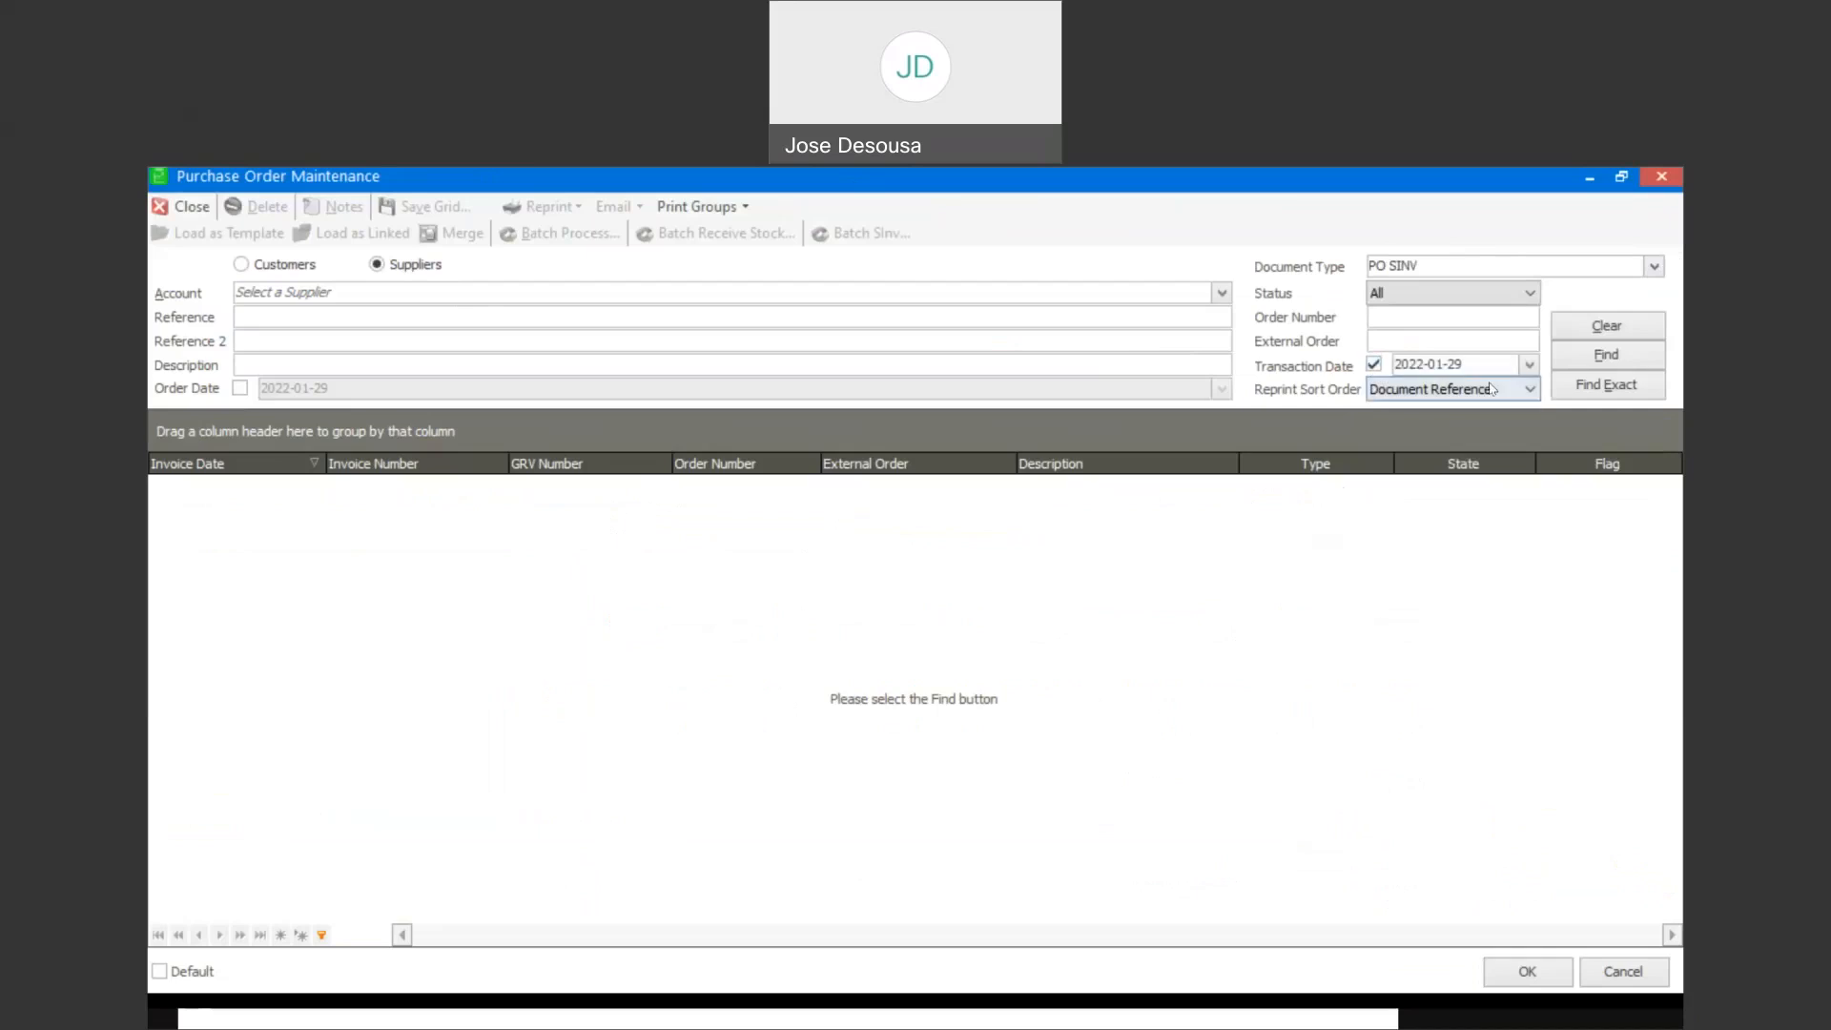
pyautogui.click(1587, 359)
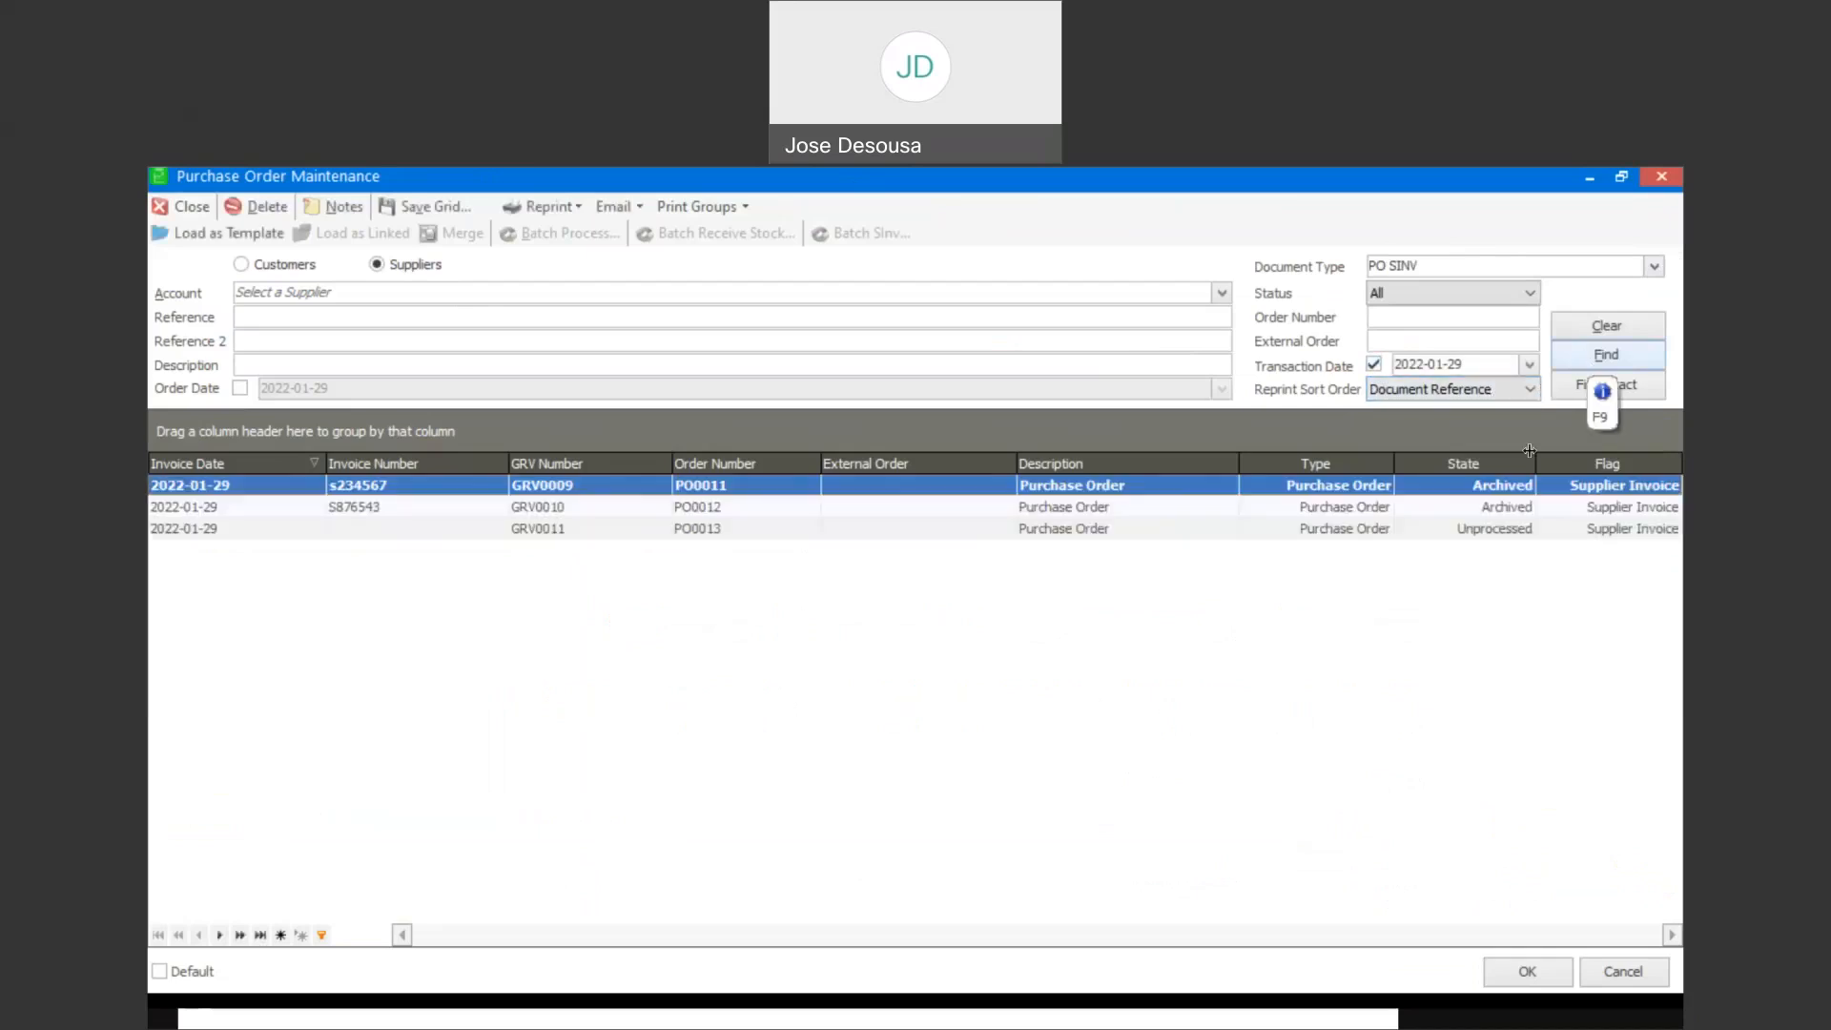
pyautogui.doubleClick(1364, 530)
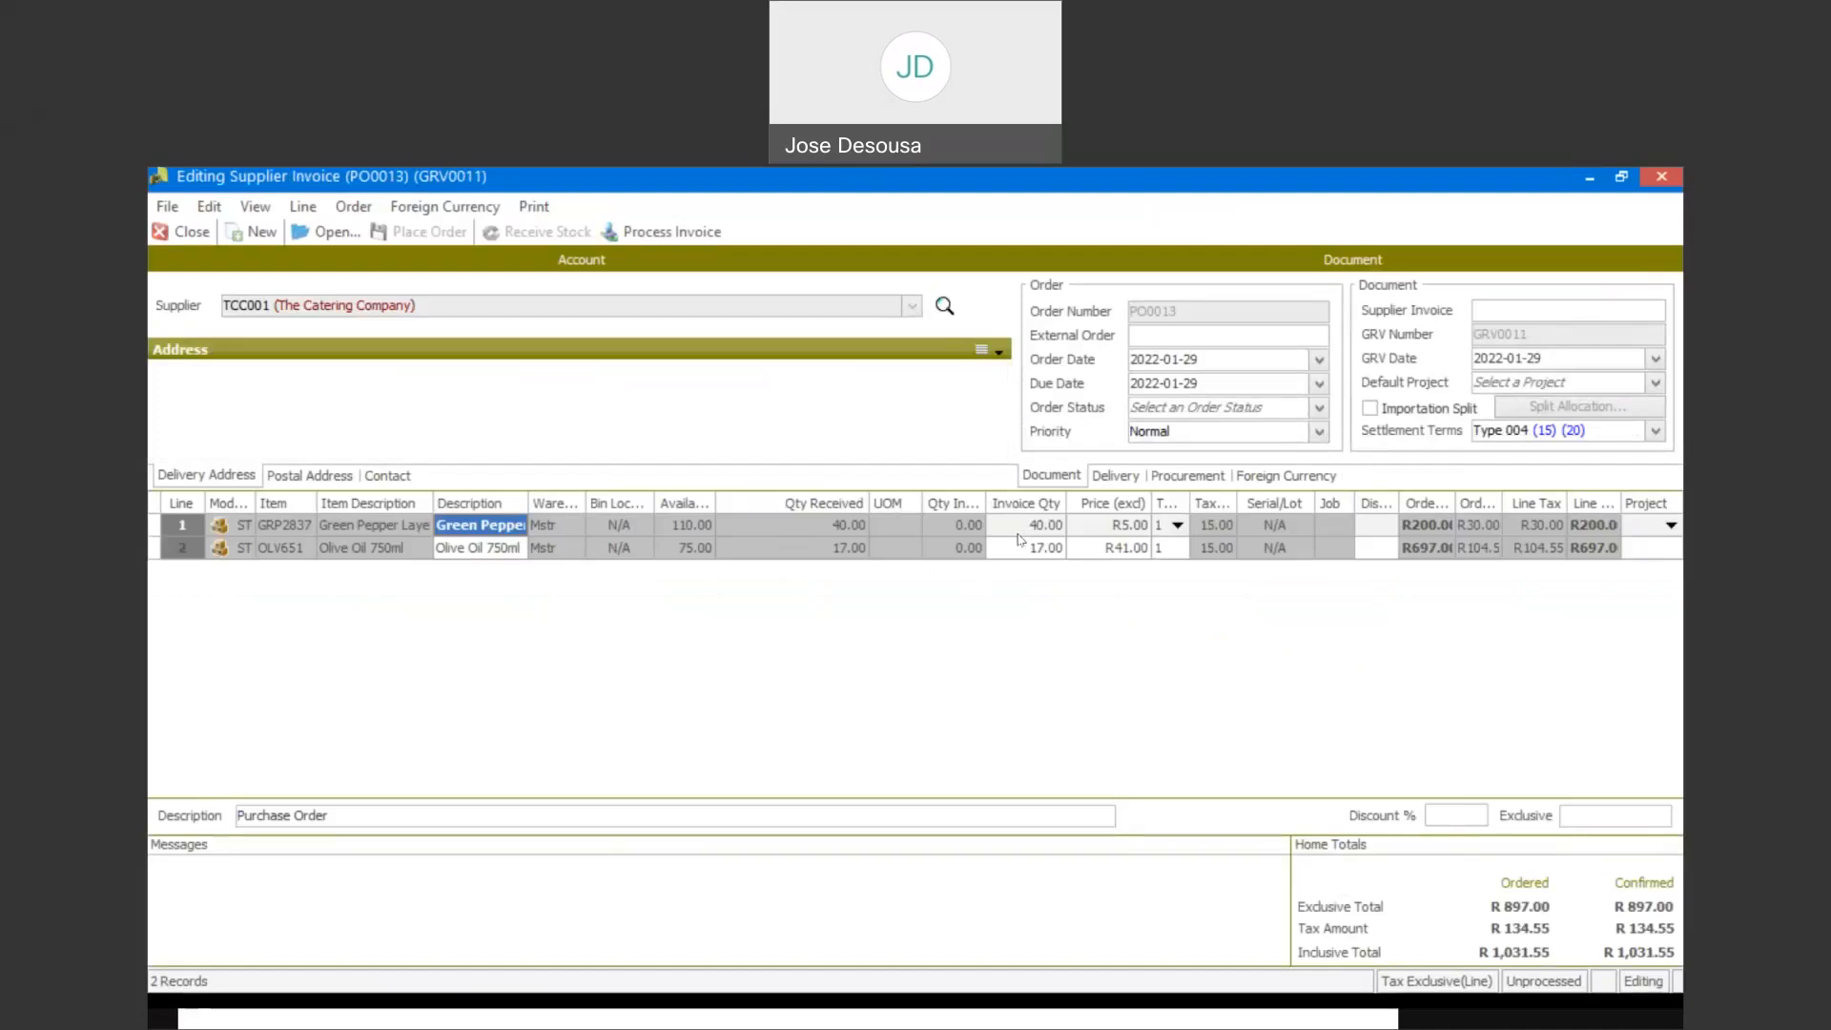
# Process the supplier invoice as S453256 despite the over-terms account, skip printing it, and close purchase order entry
pyautogui.click(1516, 307)
pyautogui.write('S453256')
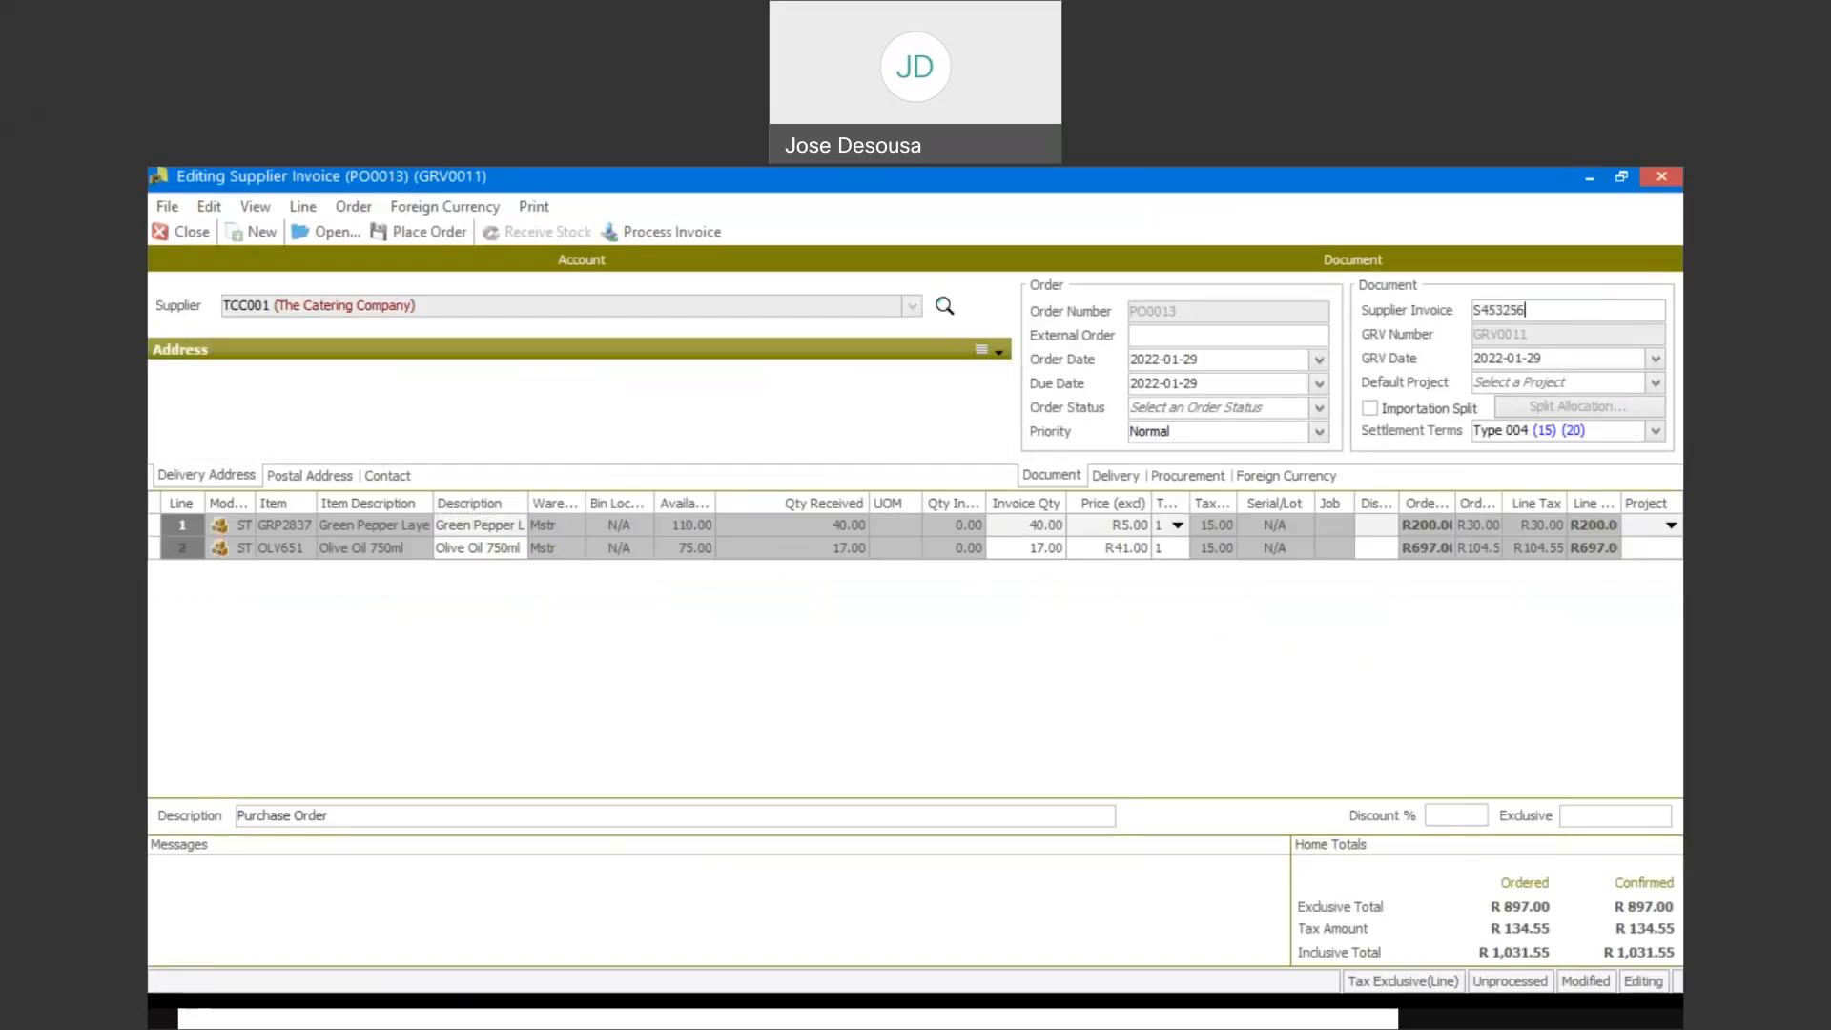
pyautogui.click(706, 233)
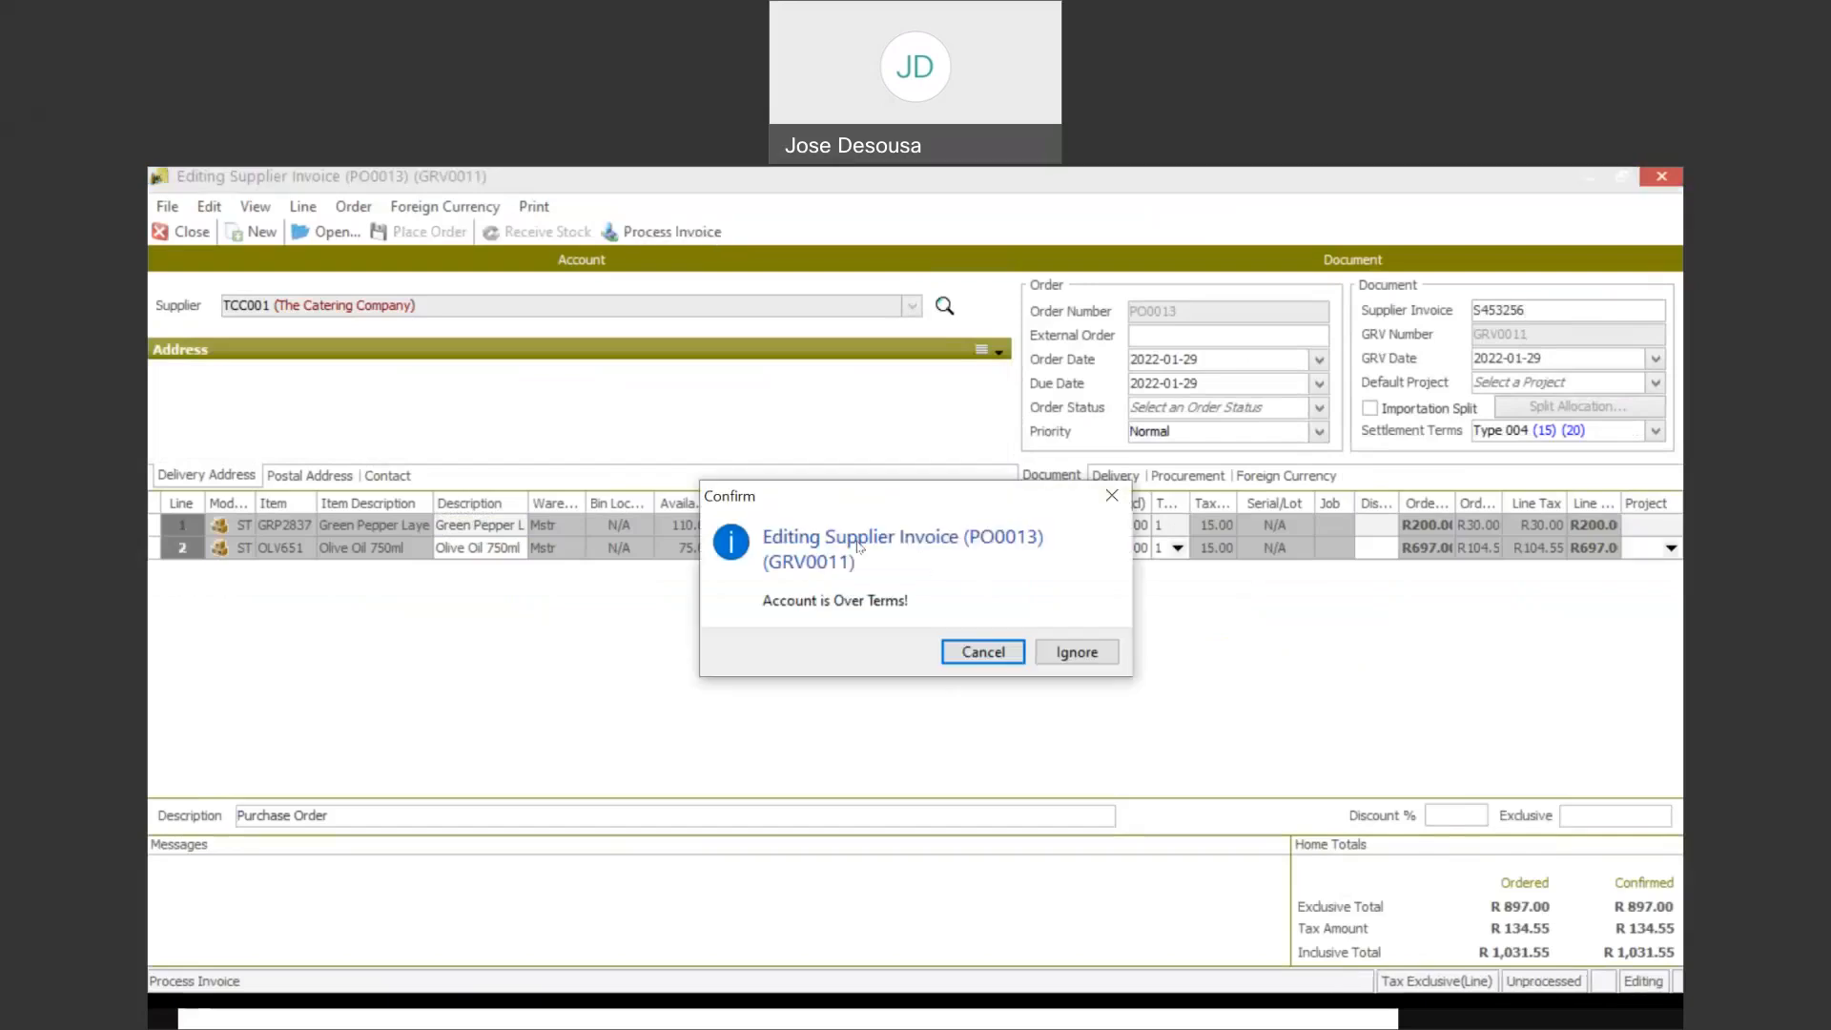
pyautogui.click(1056, 649)
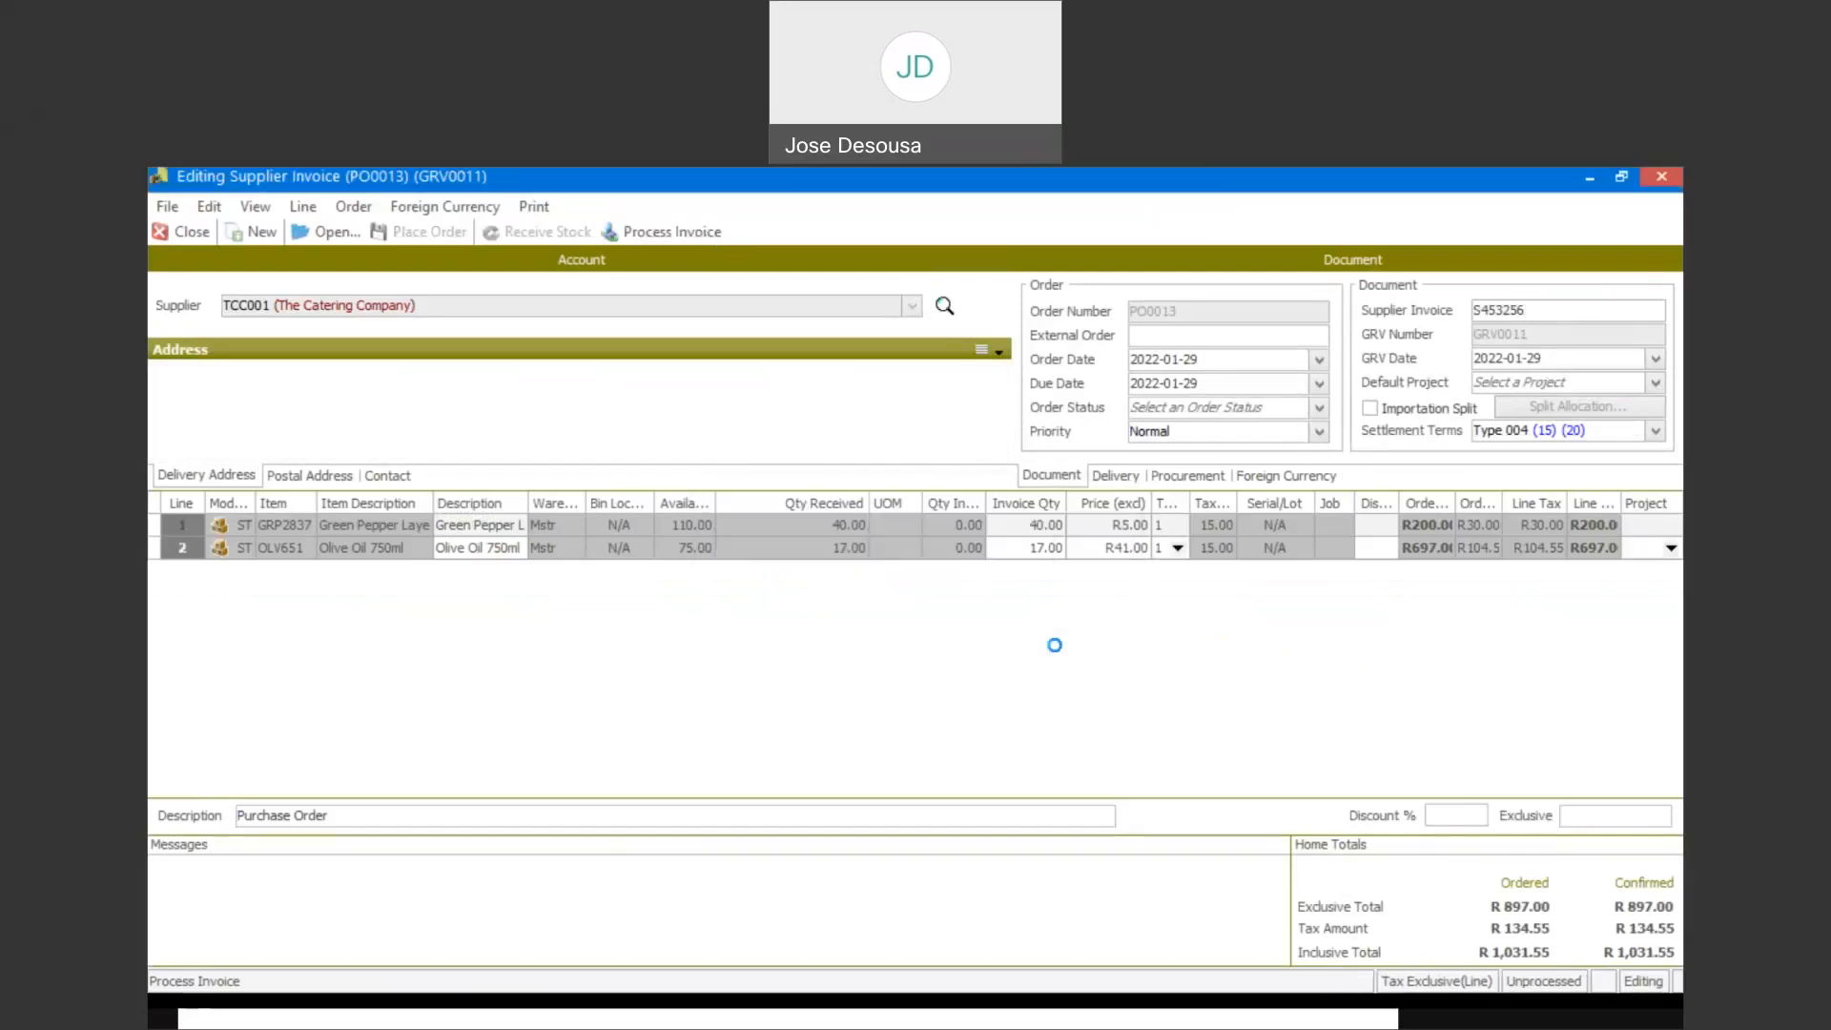
pyautogui.click(1063, 653)
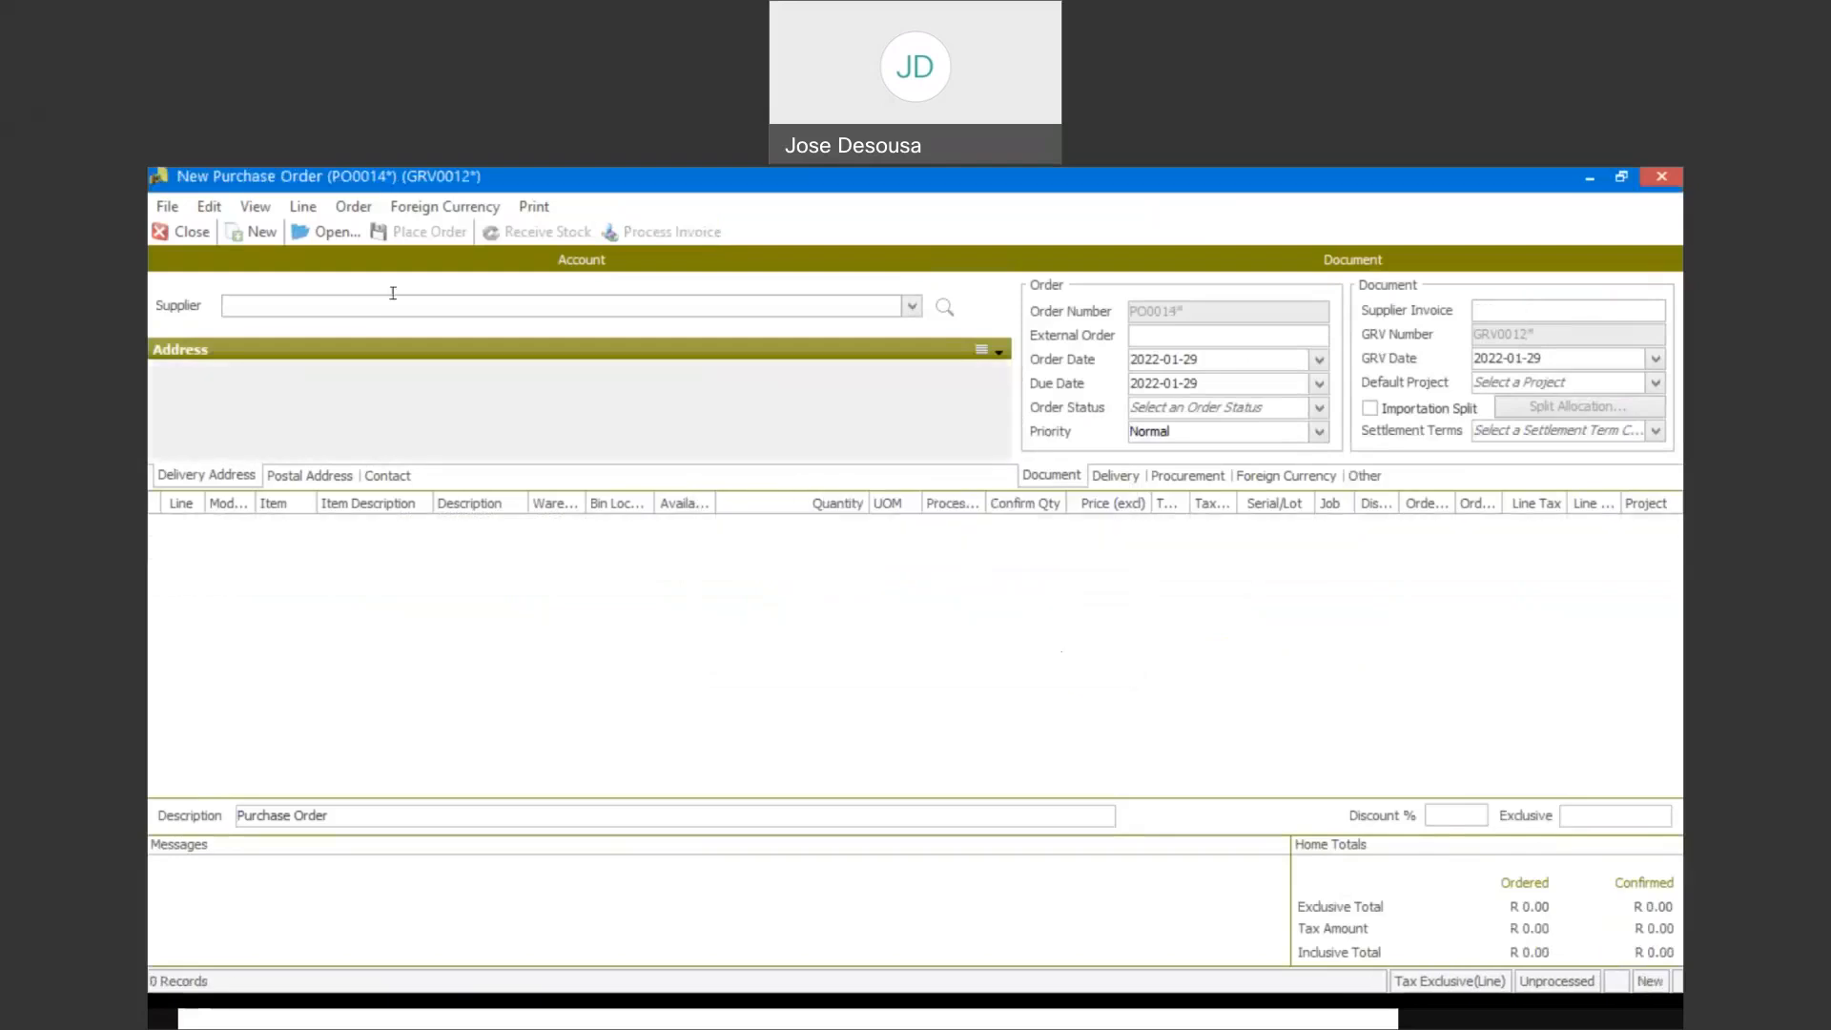
pyautogui.click(187, 250)
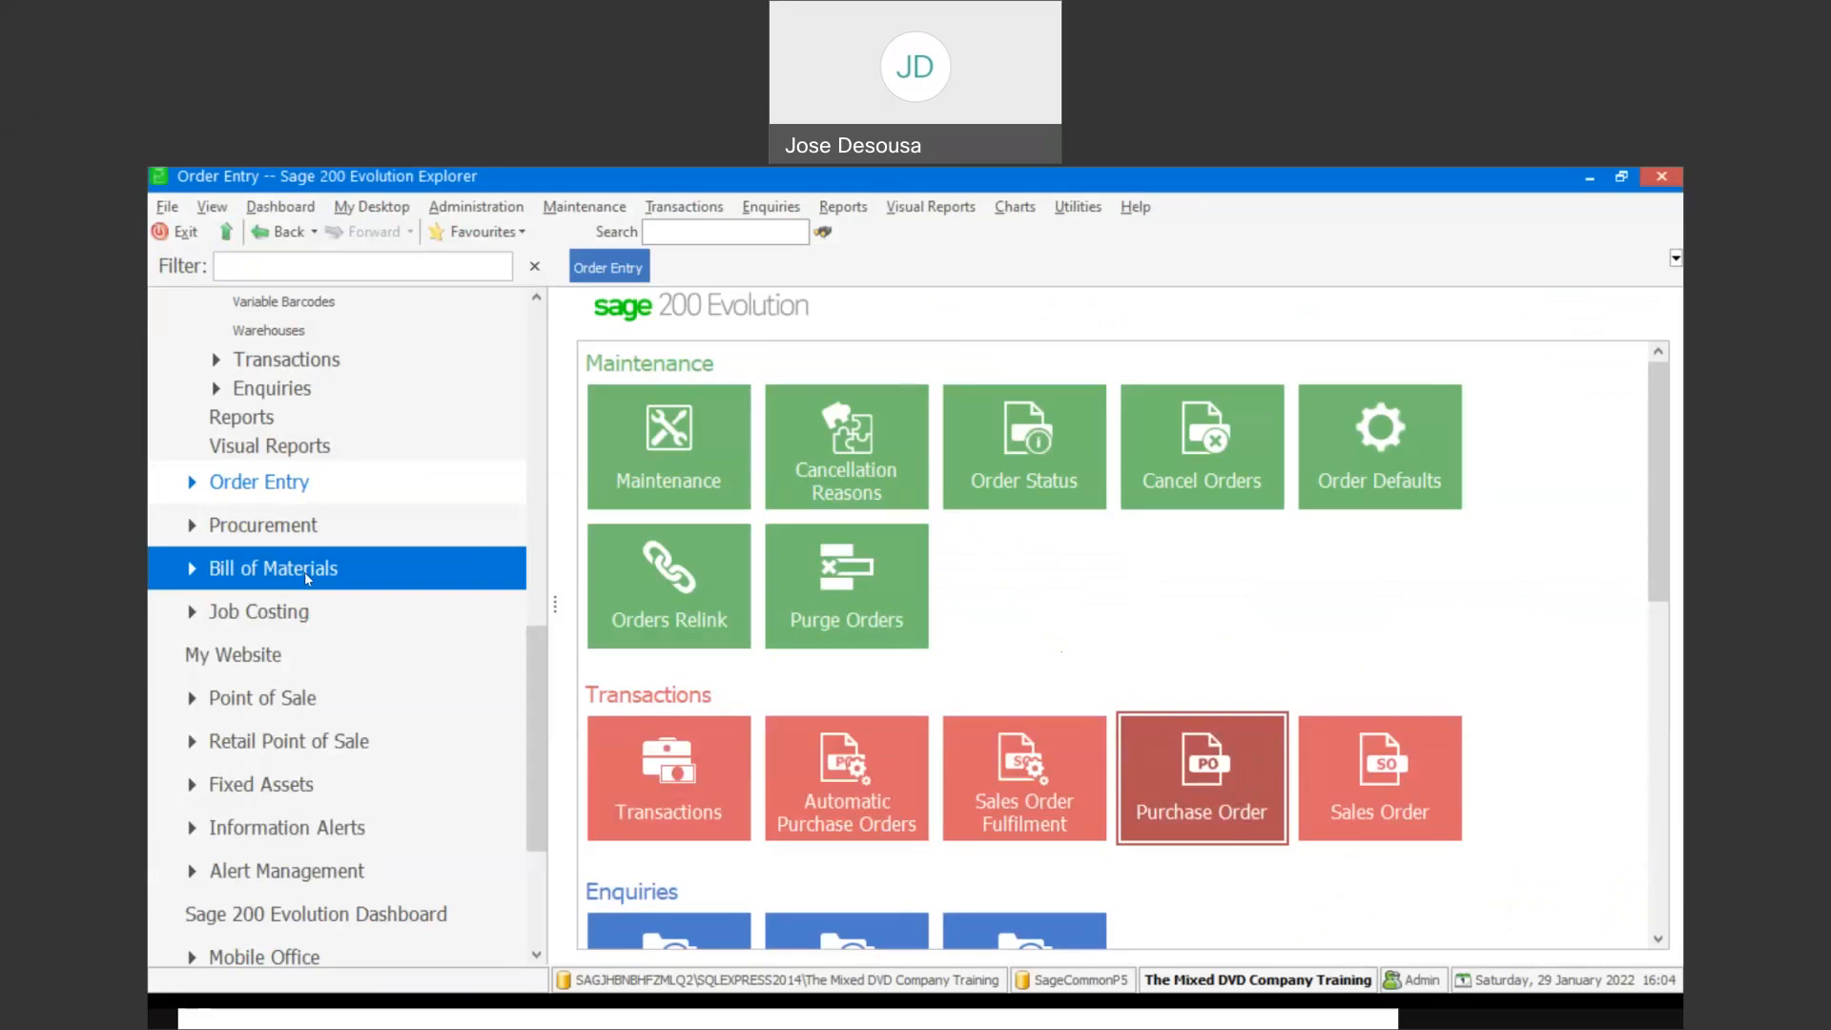
# From a new purchase order, search PO GRV documents with transaction date 2022-01-29 and open the partially processed order for The Catering Company
pyautogui.click(1198, 810)
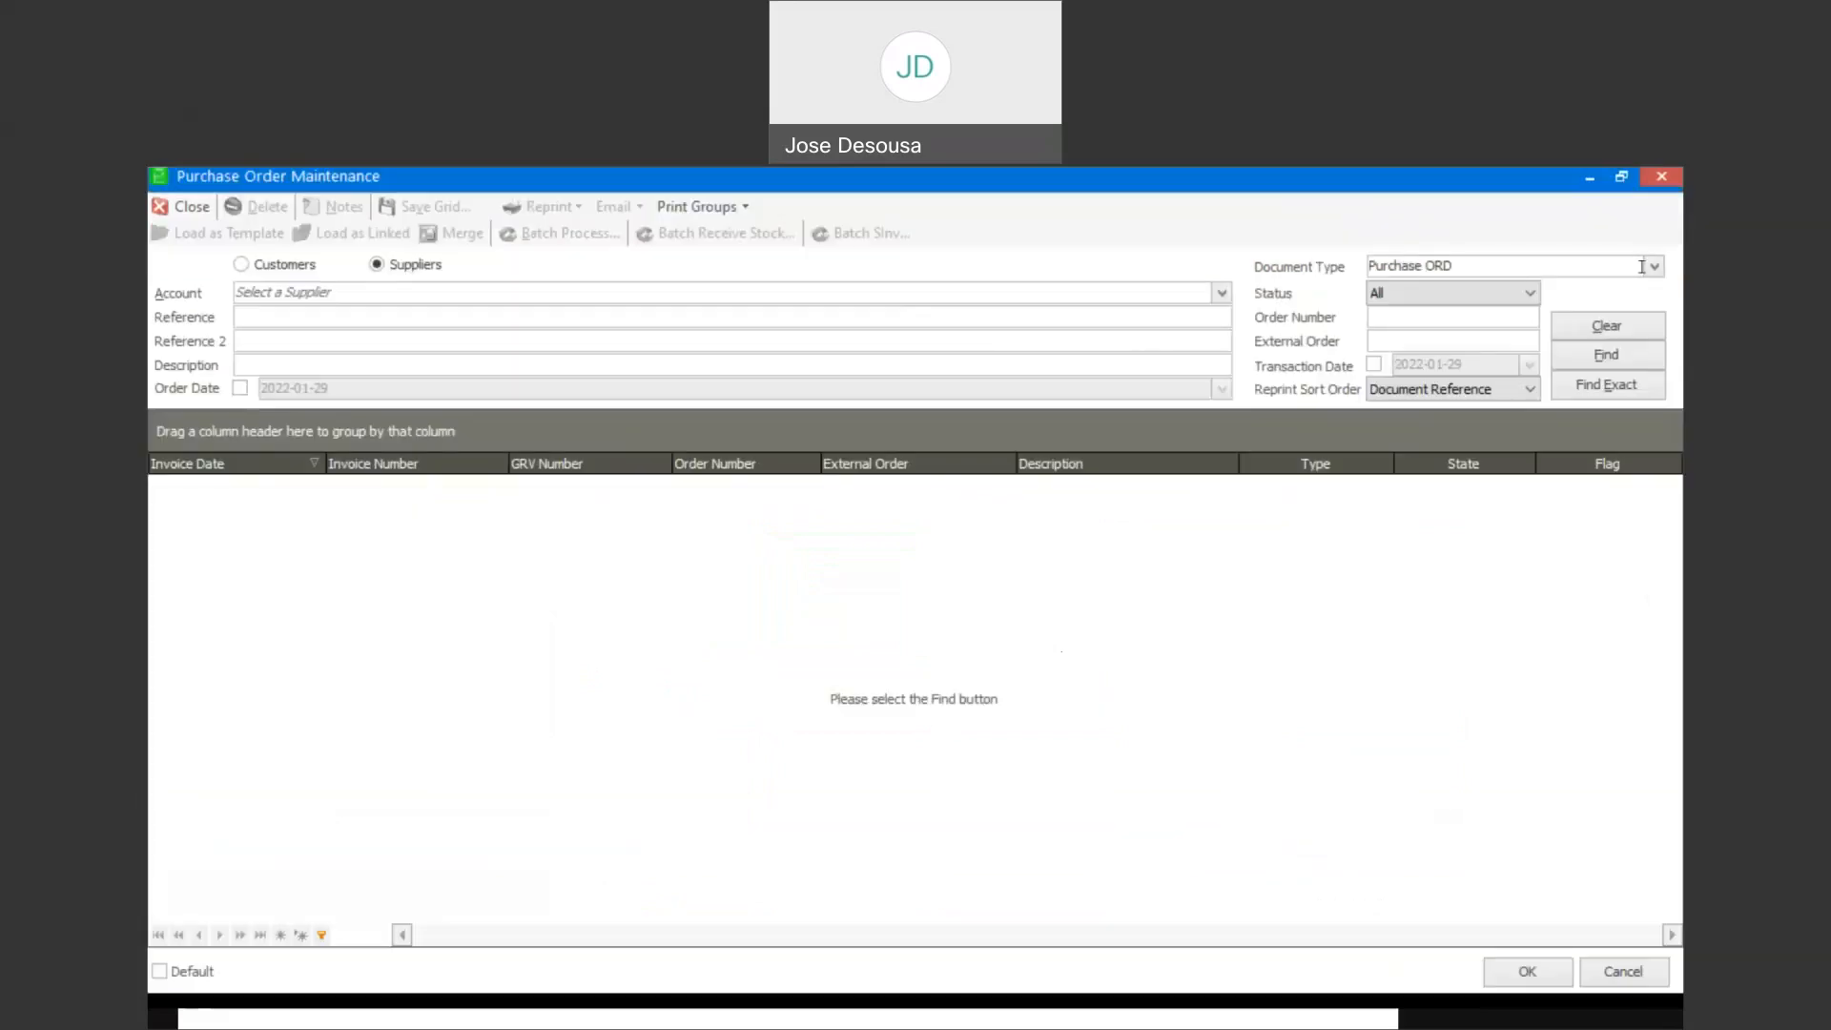
pyautogui.click(1655, 268)
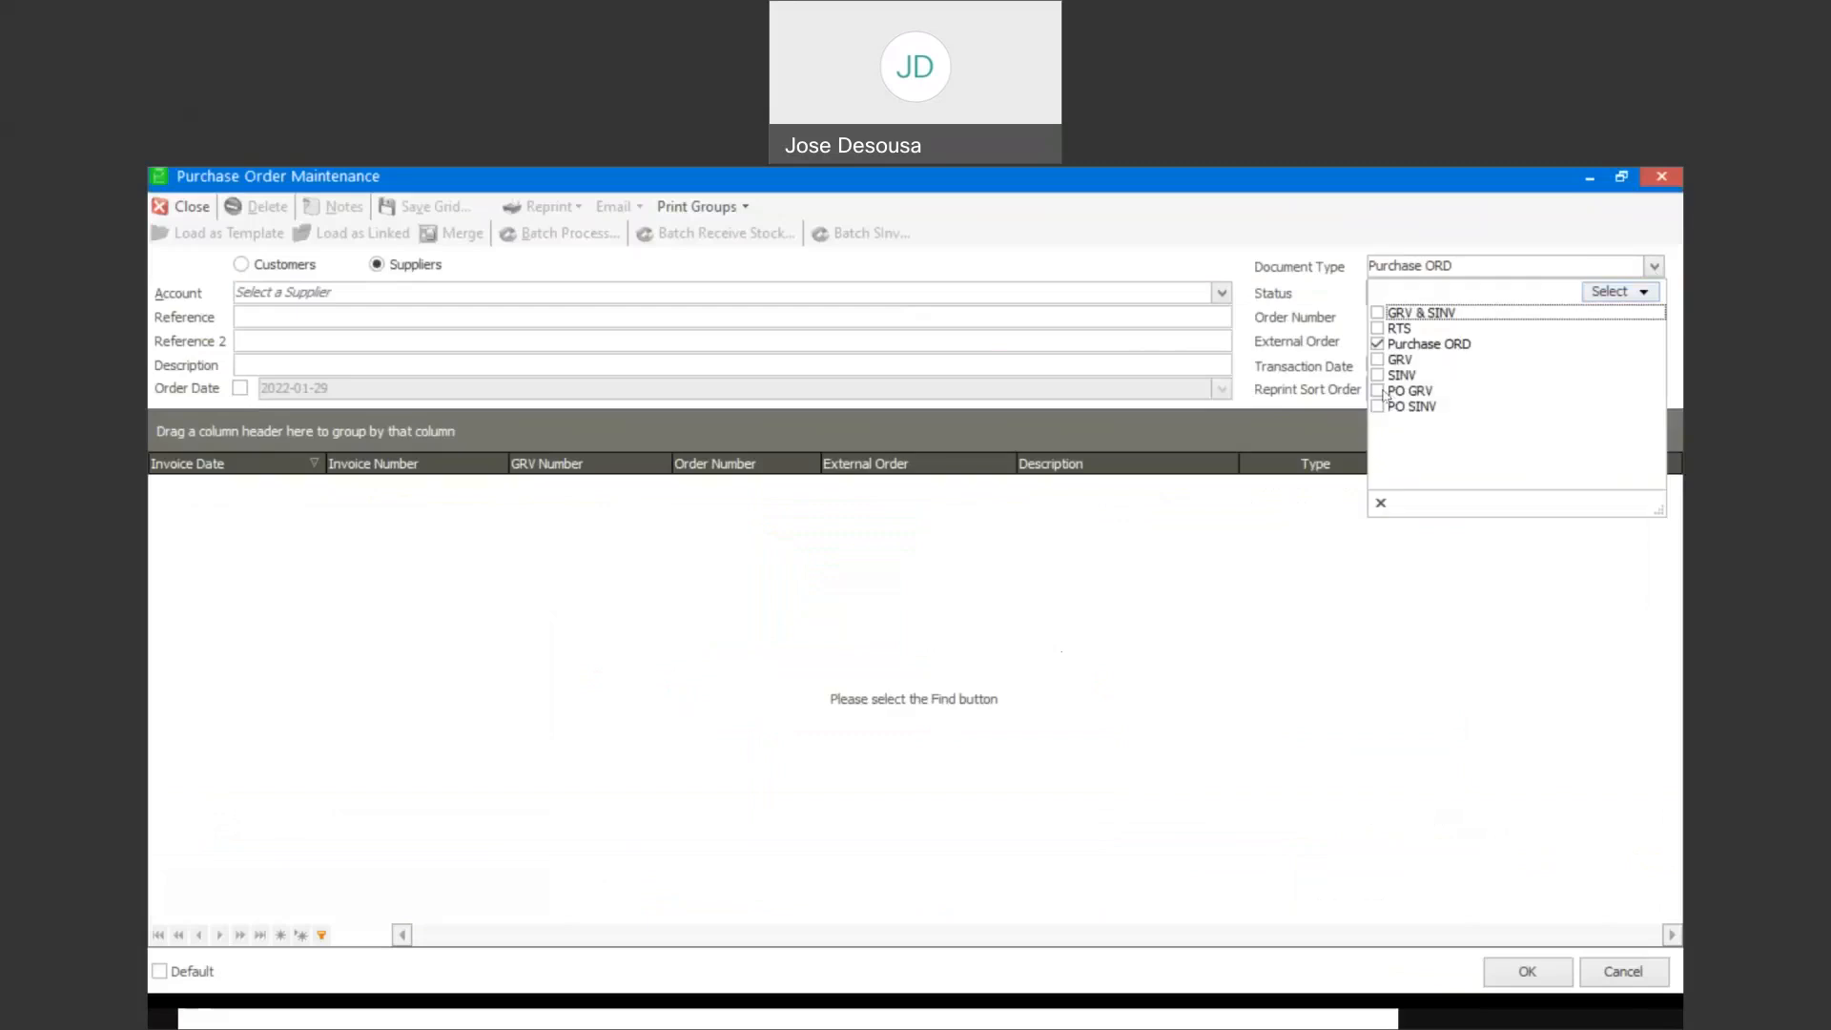
pyautogui.click(1377, 391)
pyautogui.click(1377, 344)
pyautogui.press('Return')
pyautogui.click(1373, 365)
pyautogui.click(1601, 356)
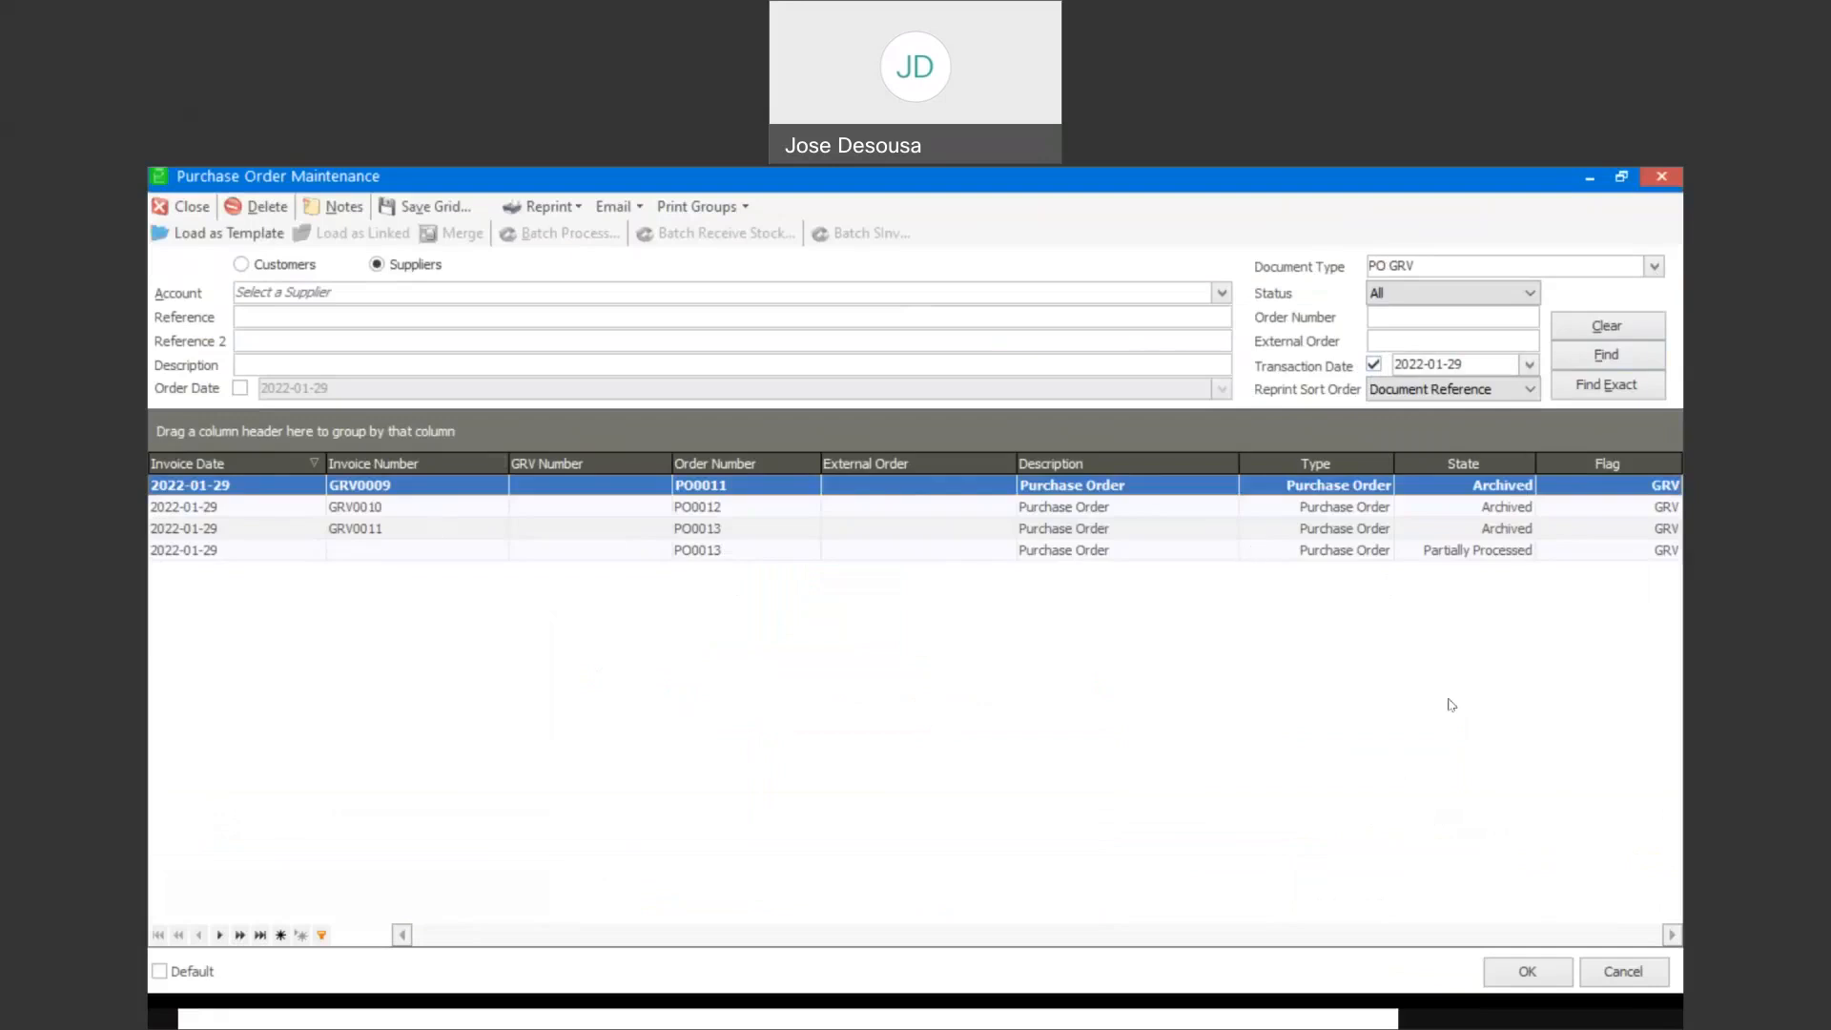
pyautogui.doubleClick(1466, 558)
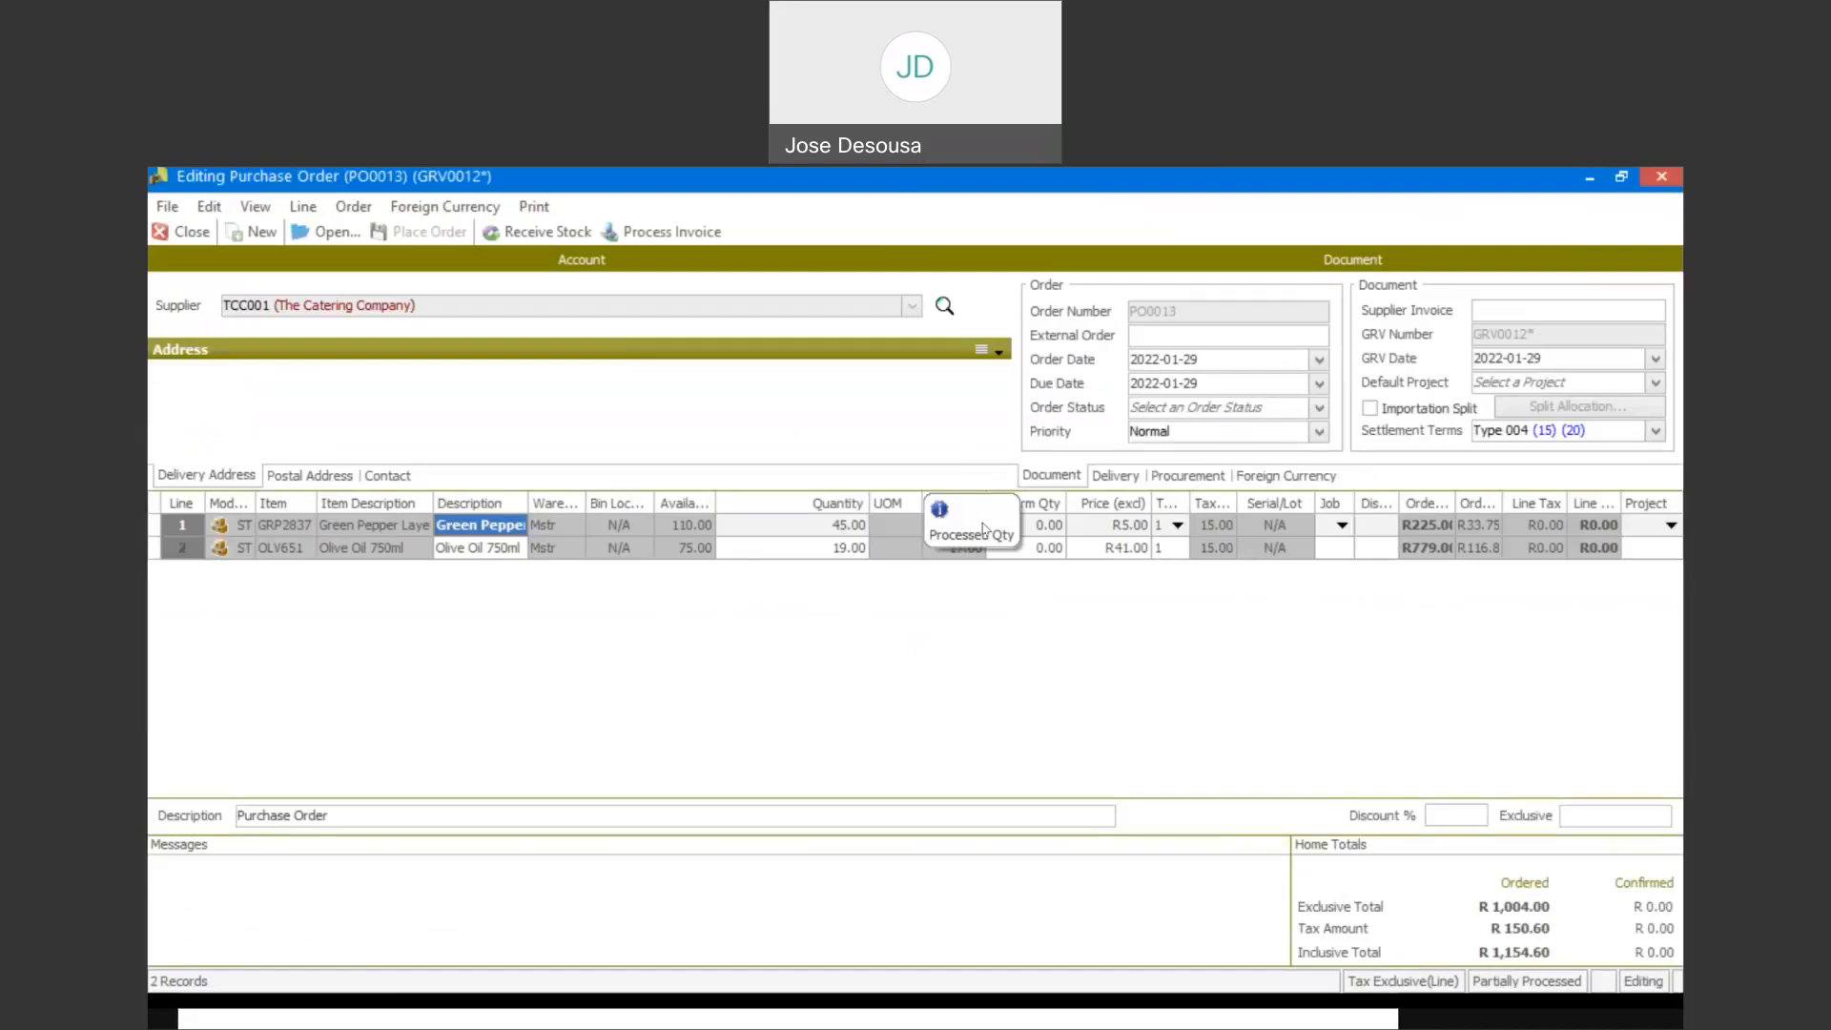
# Confirm a received quantity of 5 for Green Pepper Layer
pyautogui.click(1030, 532)
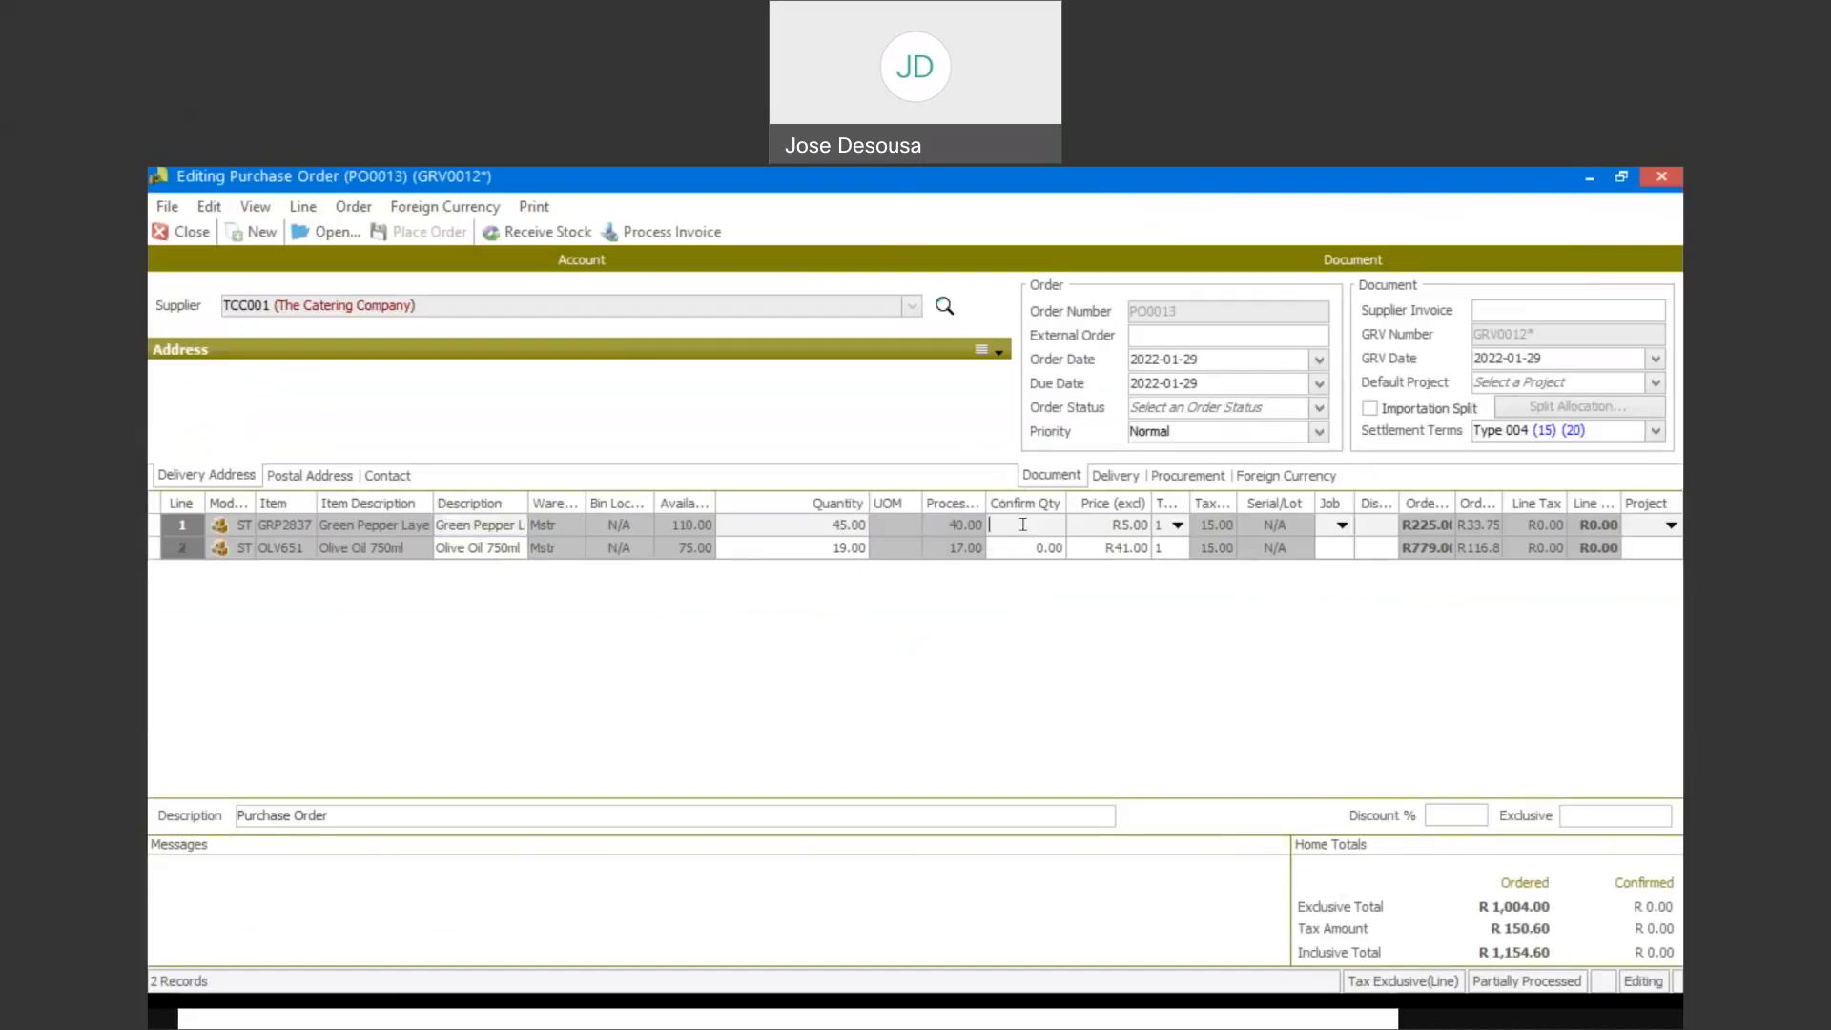
pyautogui.write('5')
pyautogui.press('Tab')
pyautogui.press('Tab')
pyautogui.press('Tab')
pyautogui.press('Tab')
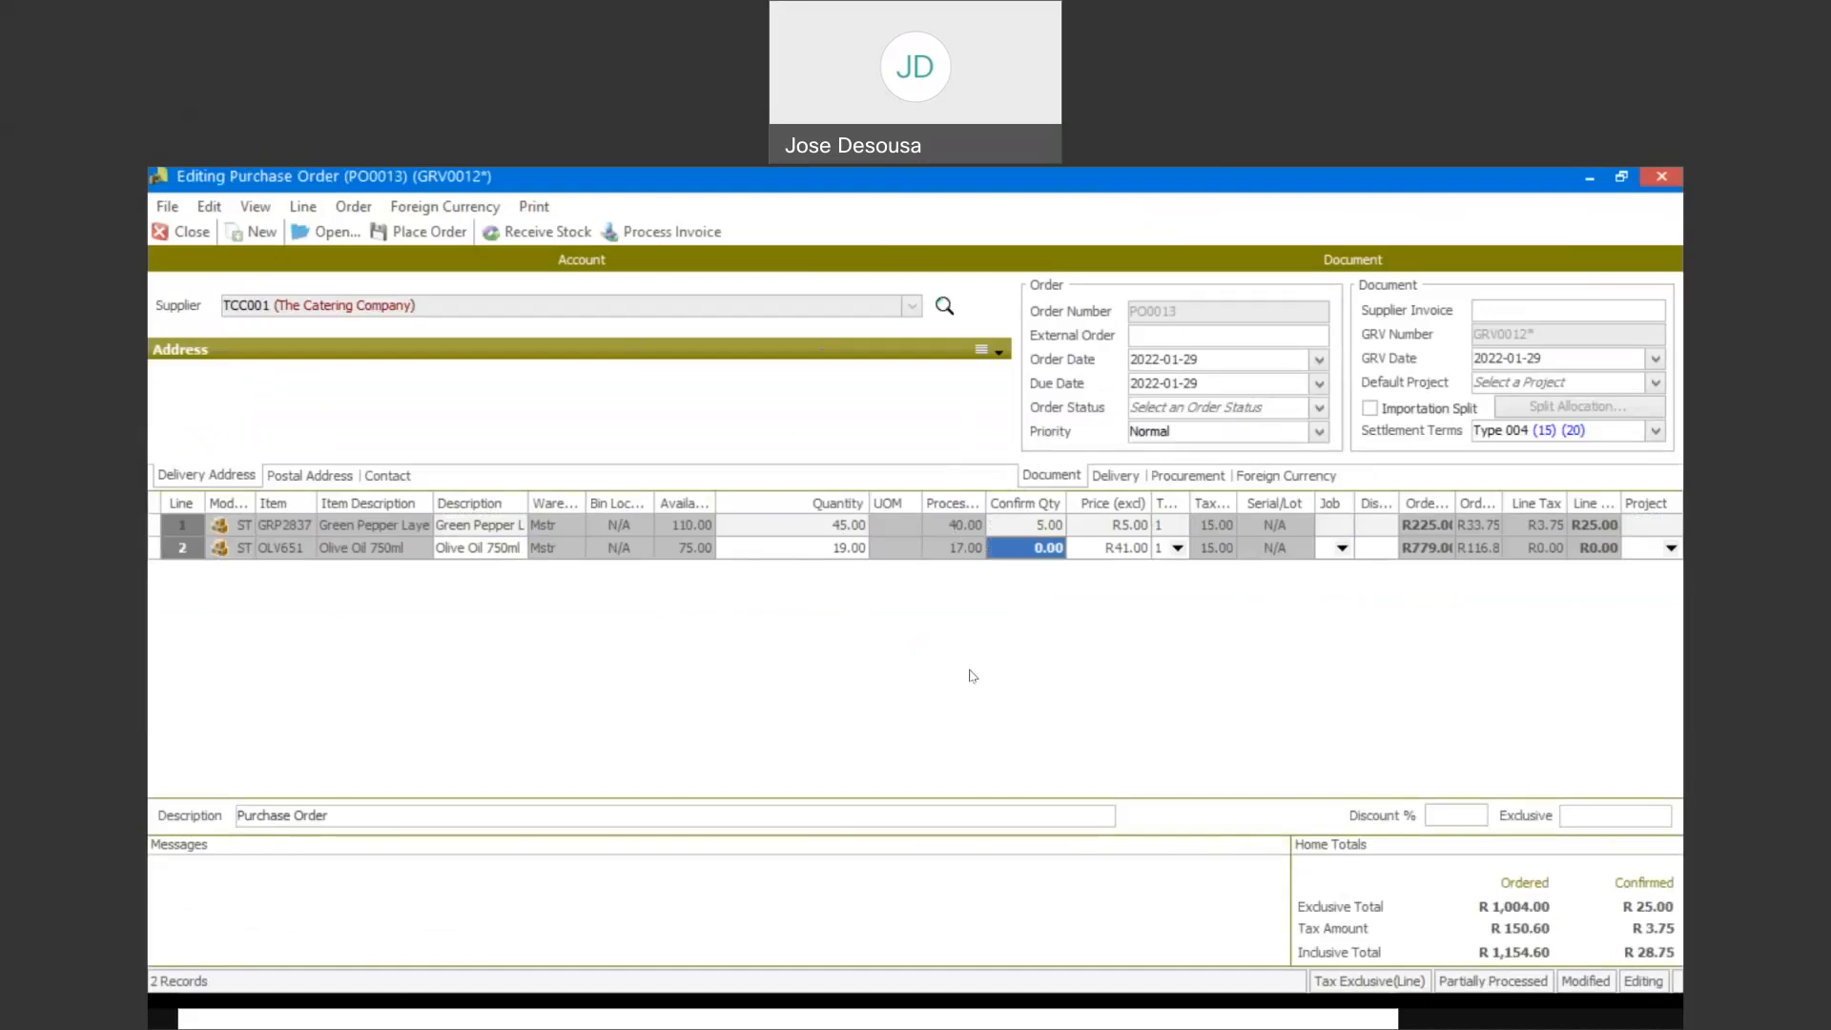
# Confirm a received quantity of 2 for Olive Oil 750ml
pyautogui.write('2')
pyautogui.press('Tab')
pyautogui.press('Tab')
pyautogui.press('Tab')
pyautogui.press('Tab')
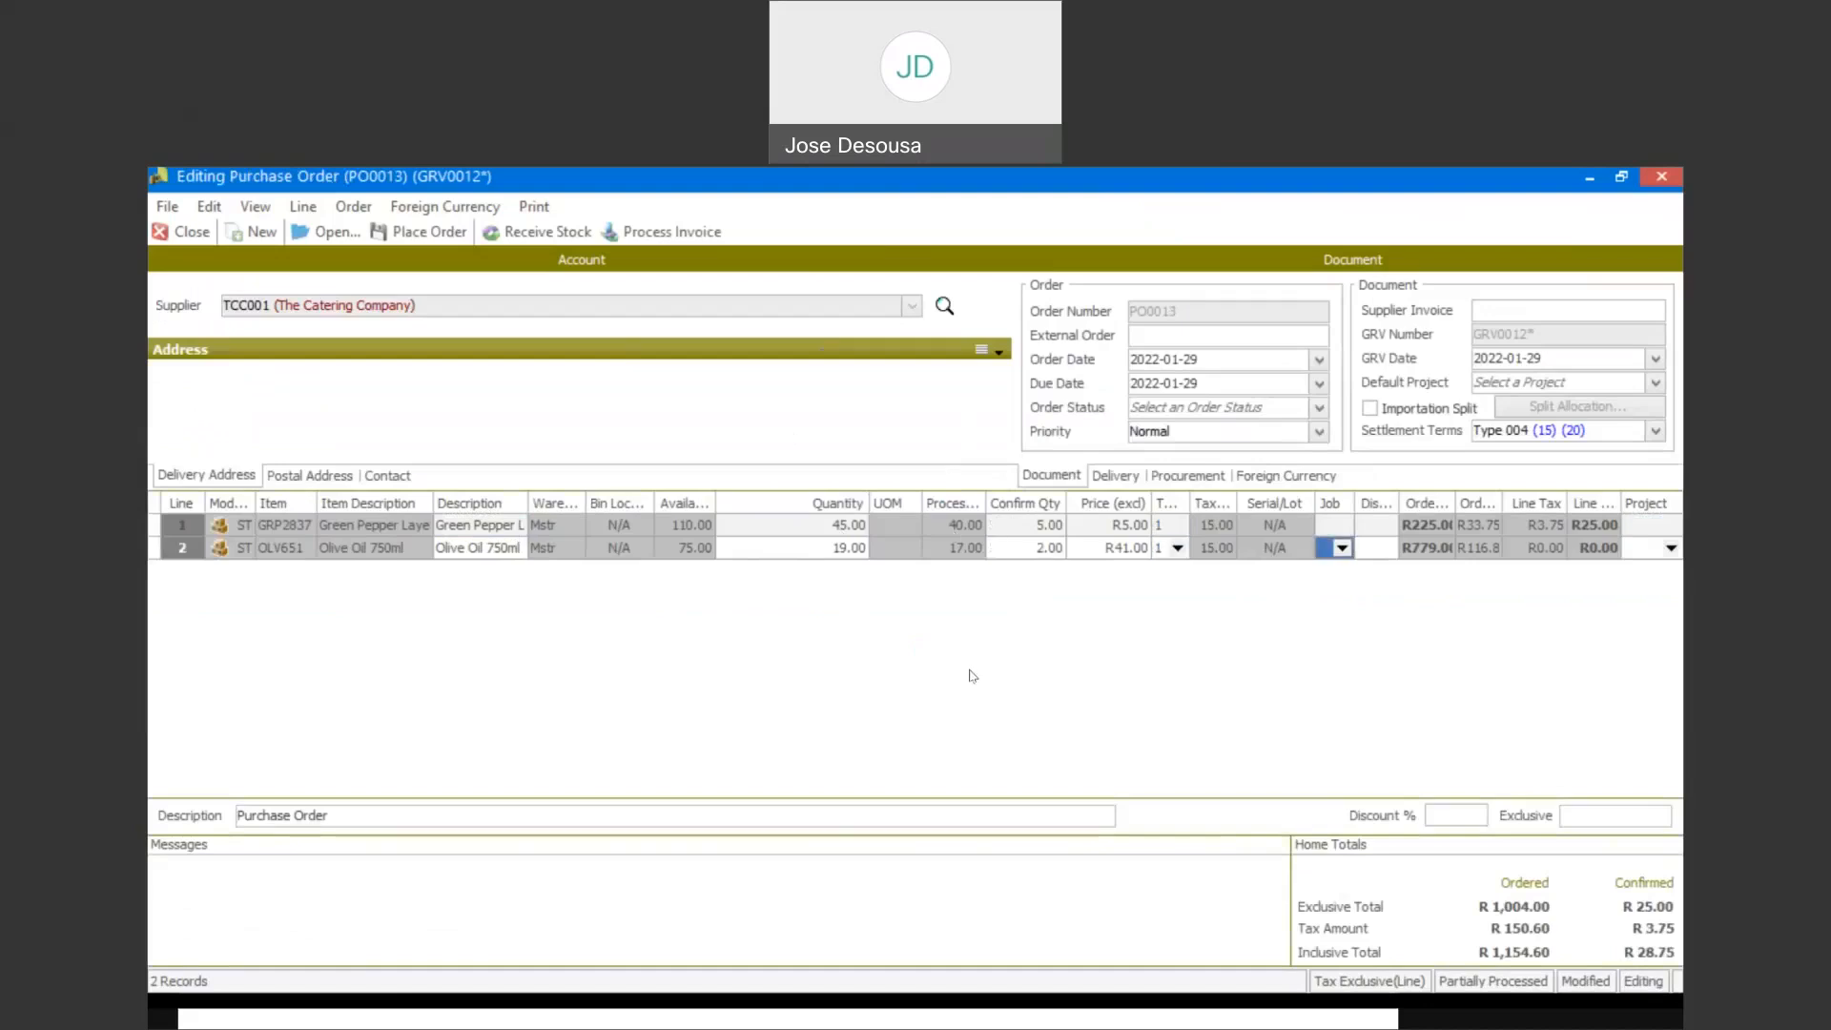
pyautogui.press('Tab')
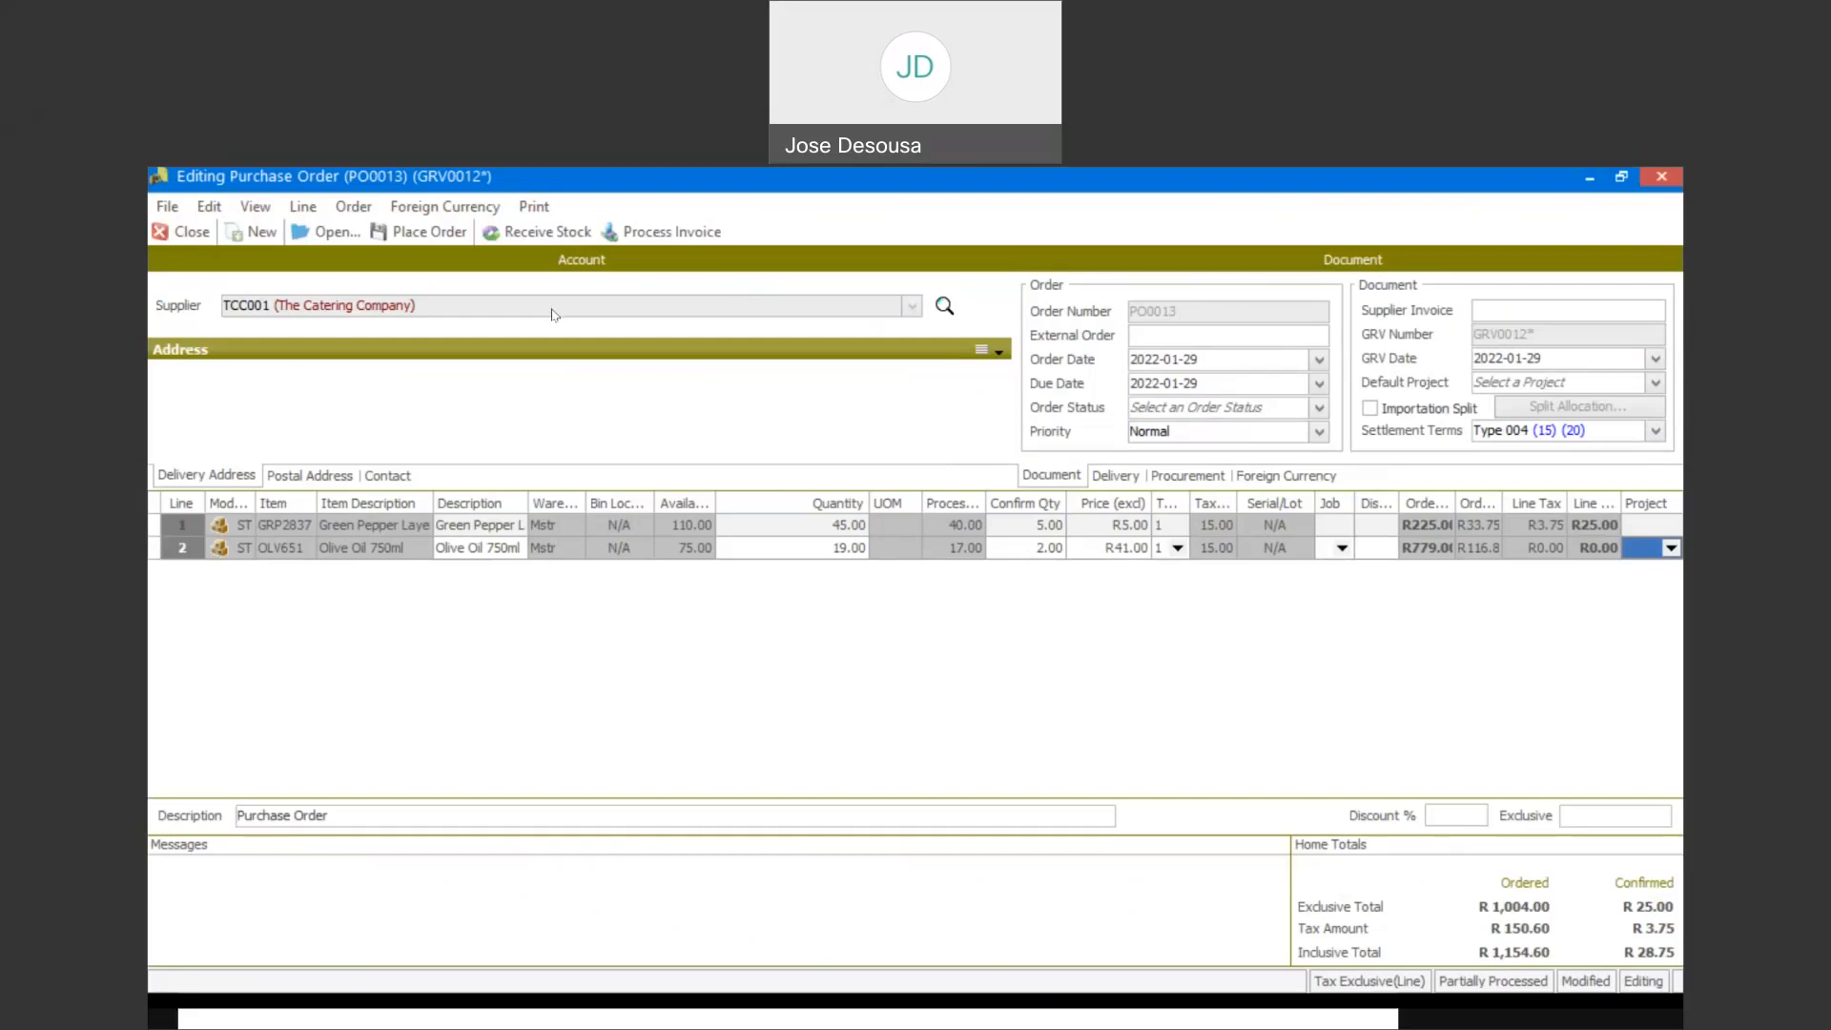
# Receive the remaining stock despite the over-terms account, without printing the purchase order or the goods received voucher
pyautogui.click(534, 234)
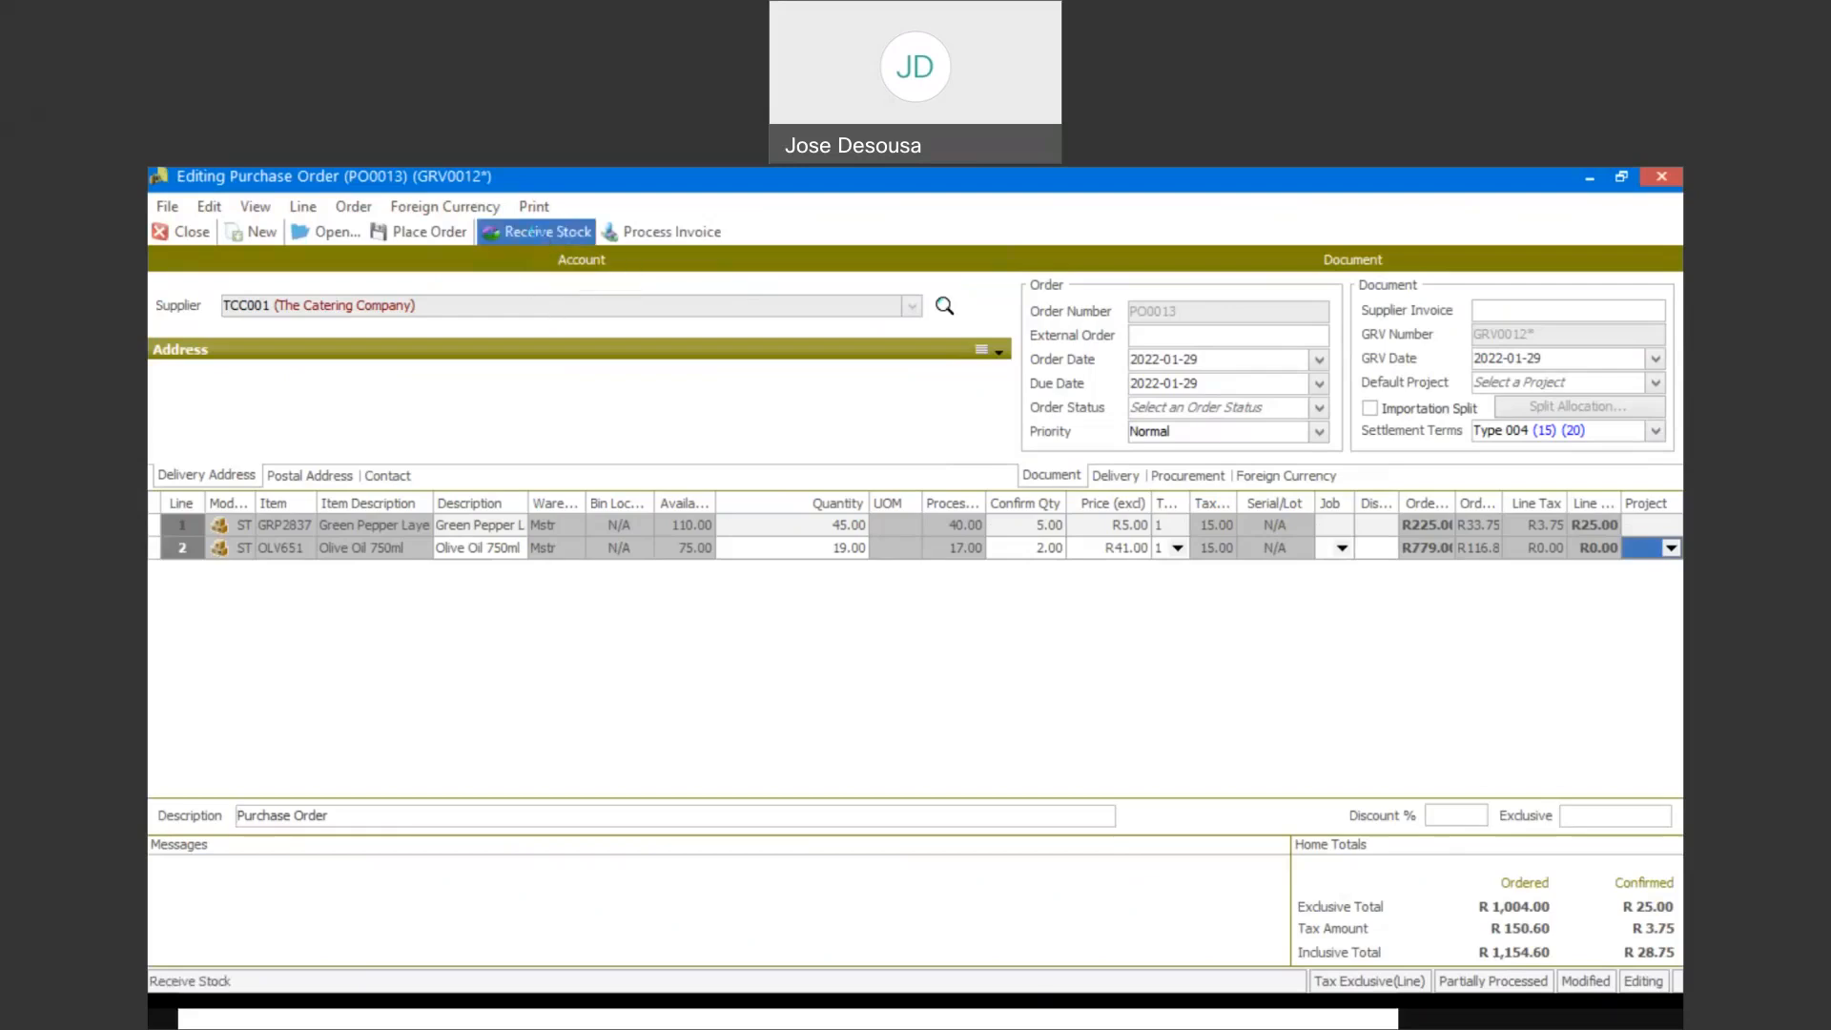
pyautogui.click(1065, 657)
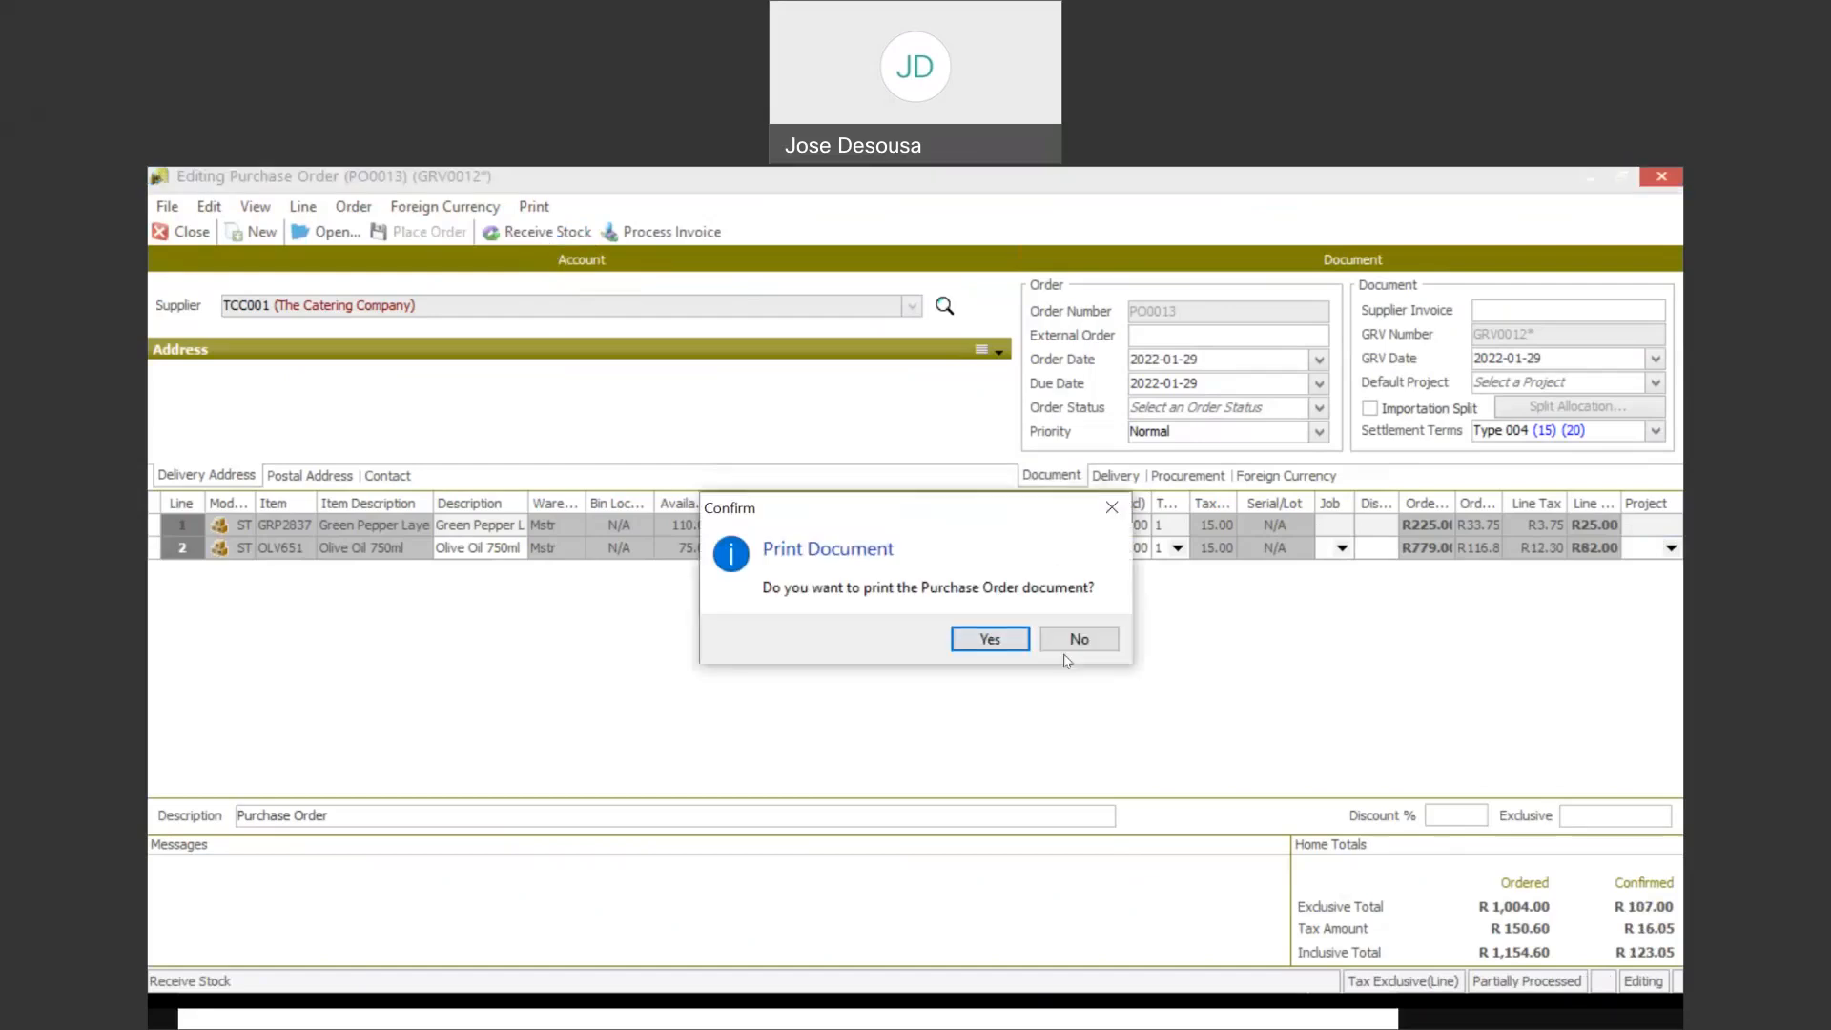
pyautogui.click(1071, 649)
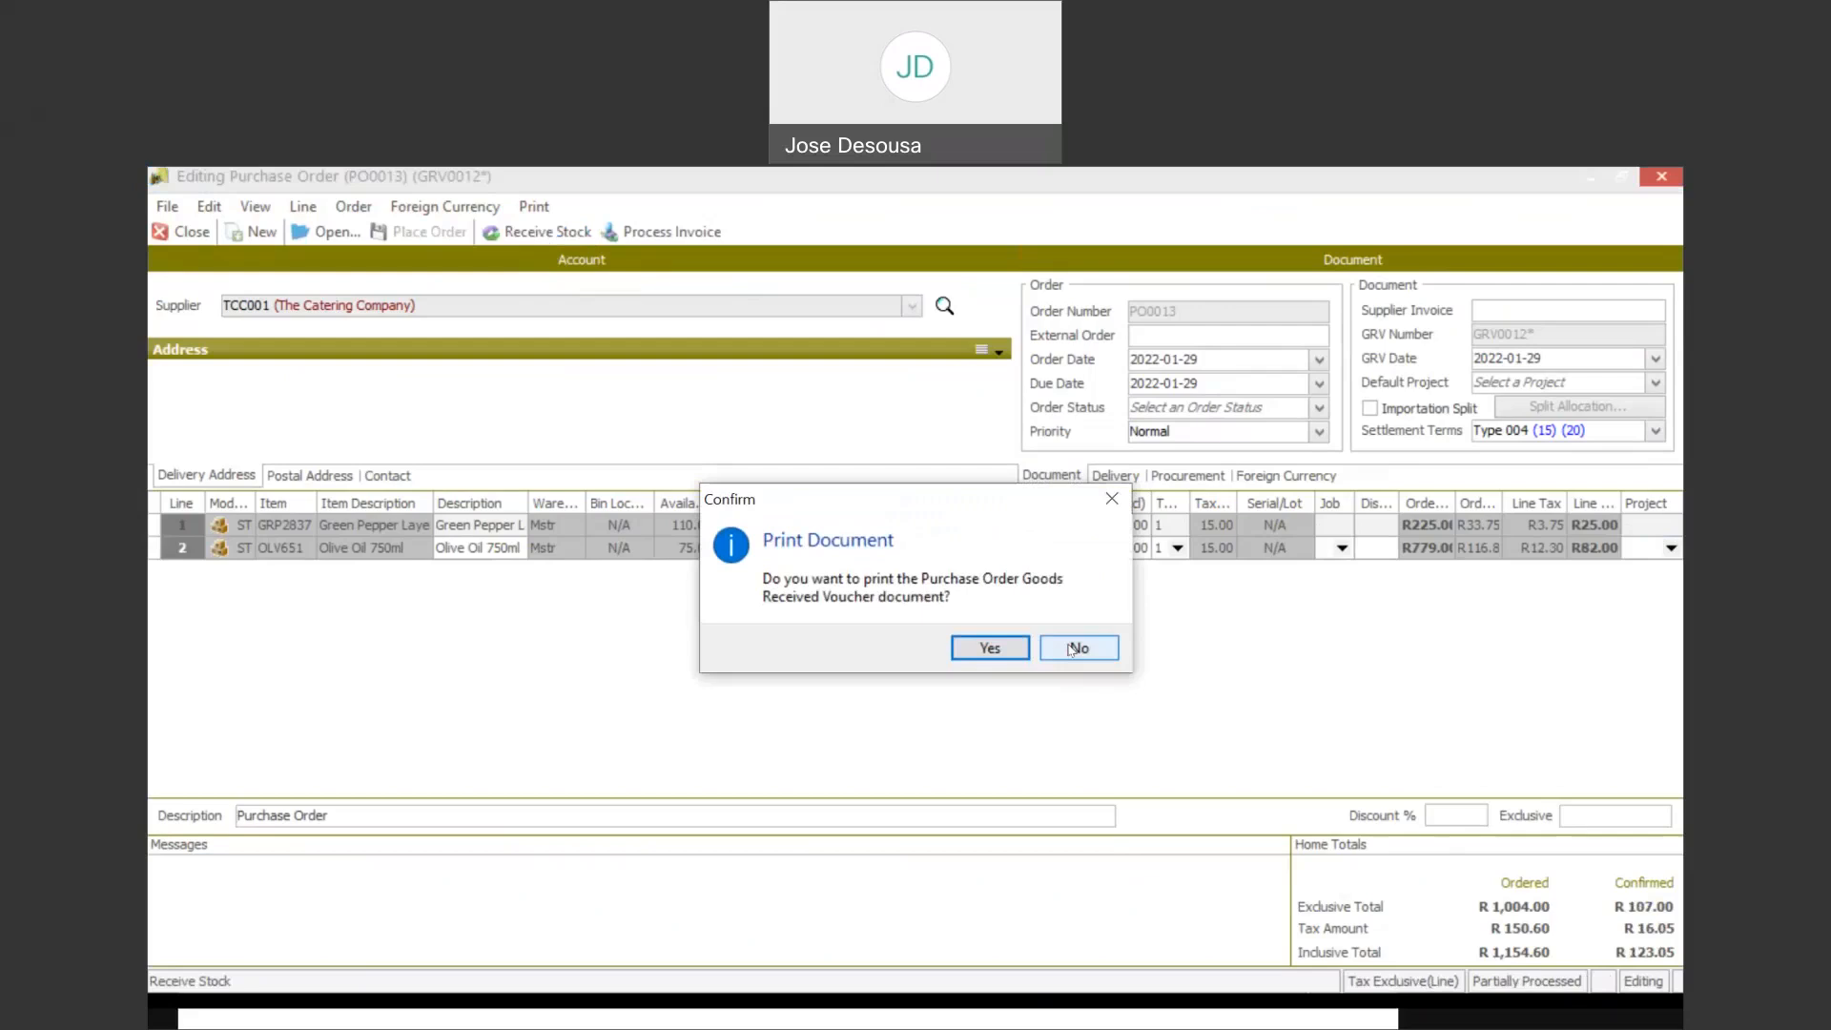
pyautogui.click(1071, 649)
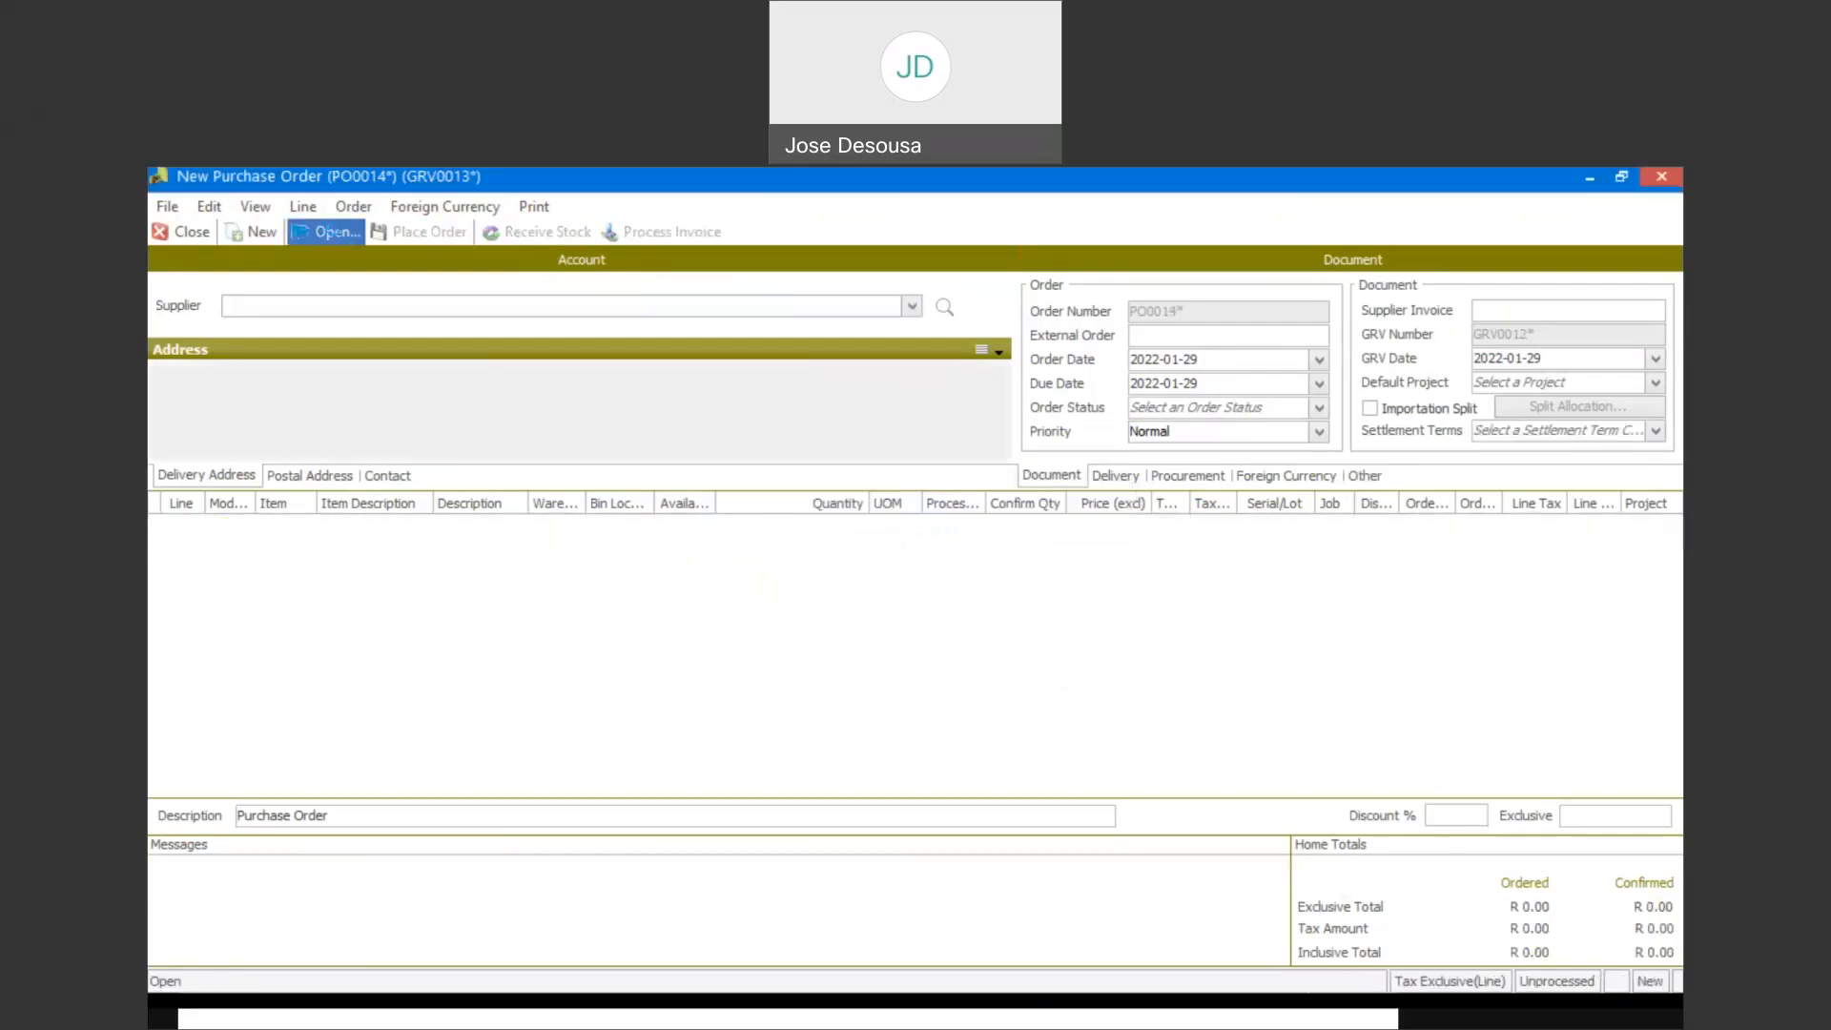
# Find the PO SINV documents with transaction date 2022-01-29 and open the unprocessed supplier invoice for GRV0012
pyautogui.click(339, 234)
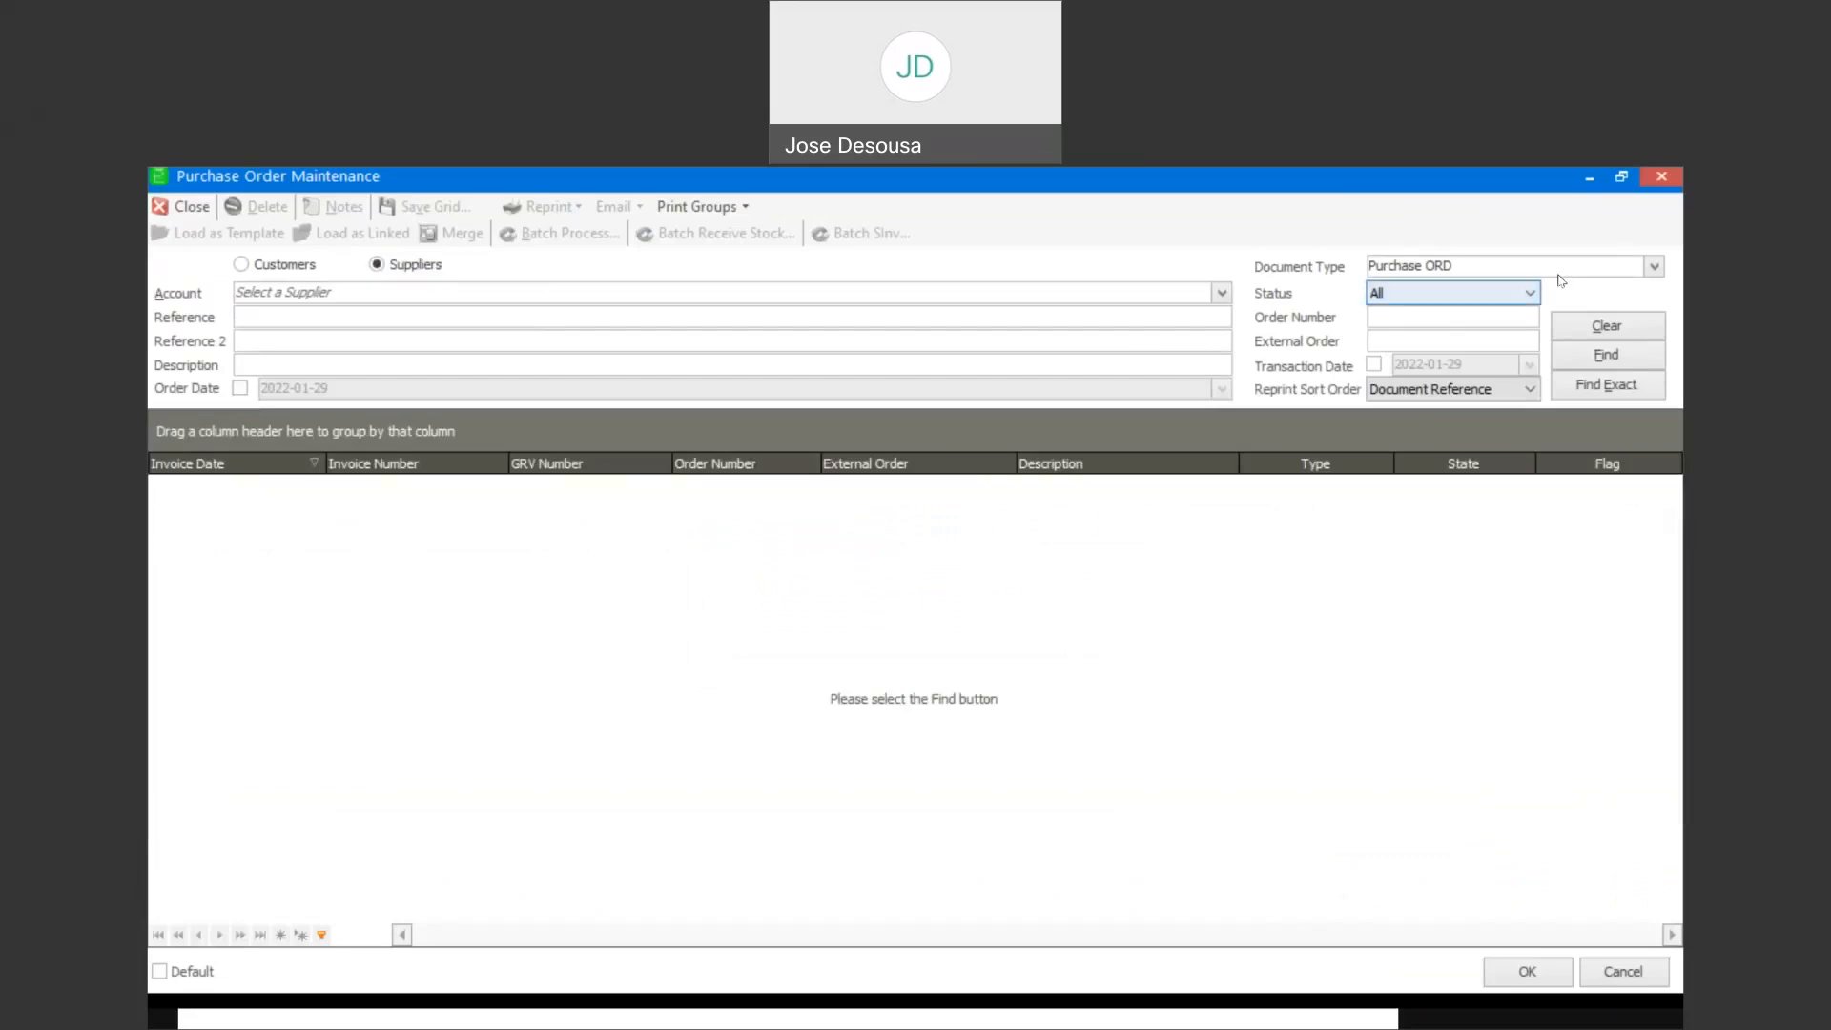
pyautogui.click(1655, 266)
pyautogui.click(1377, 407)
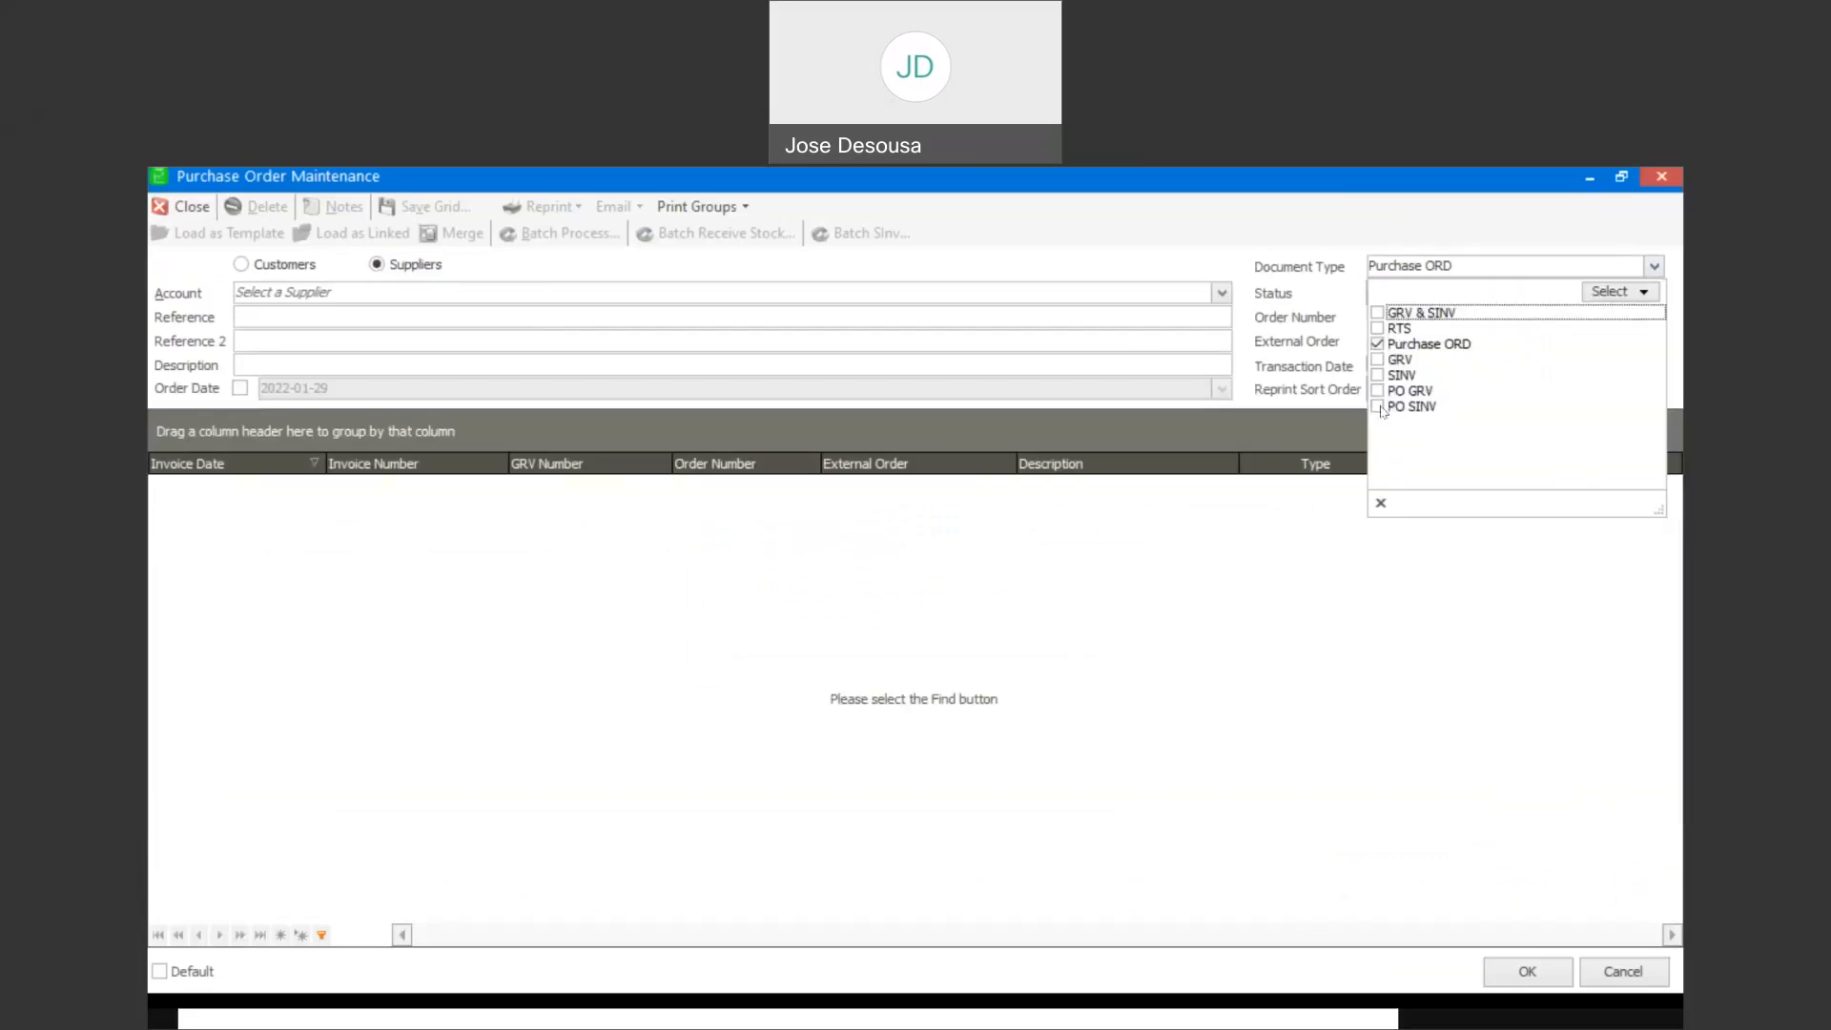
pyautogui.click(1377, 344)
pyautogui.click(1367, 340)
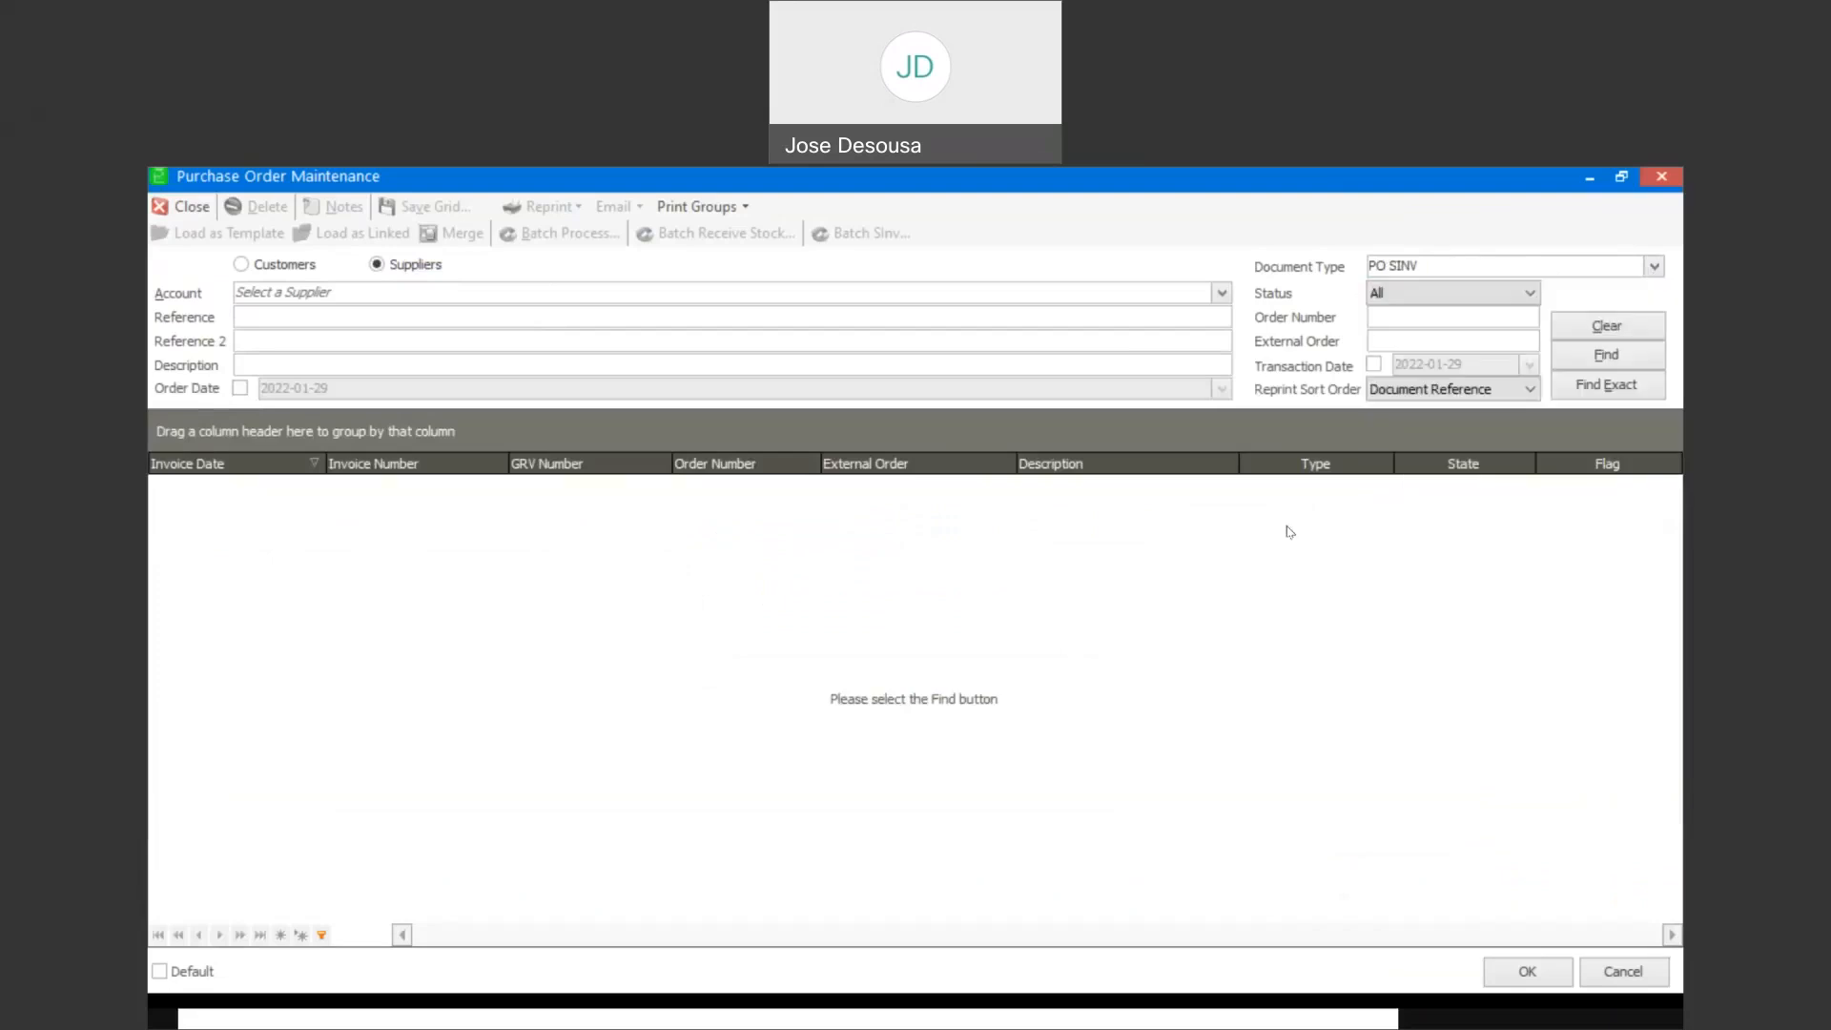
pyautogui.click(1374, 363)
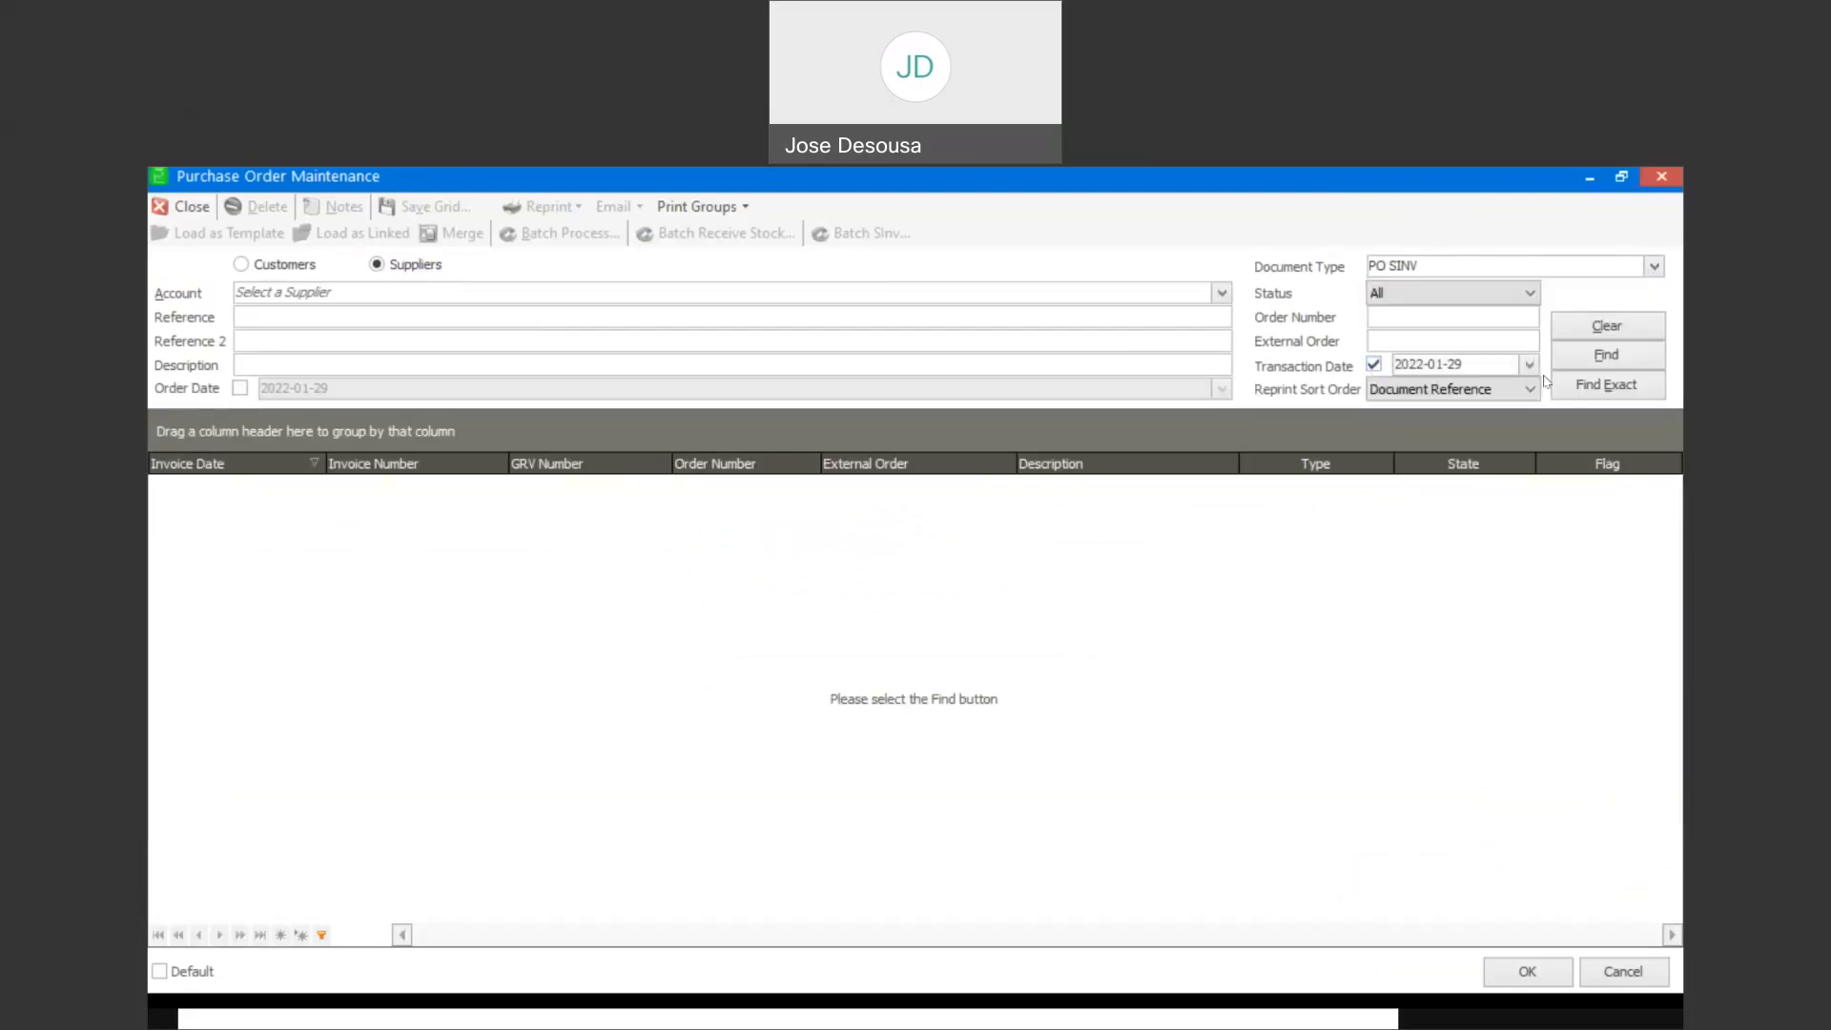
pyautogui.click(1594, 367)
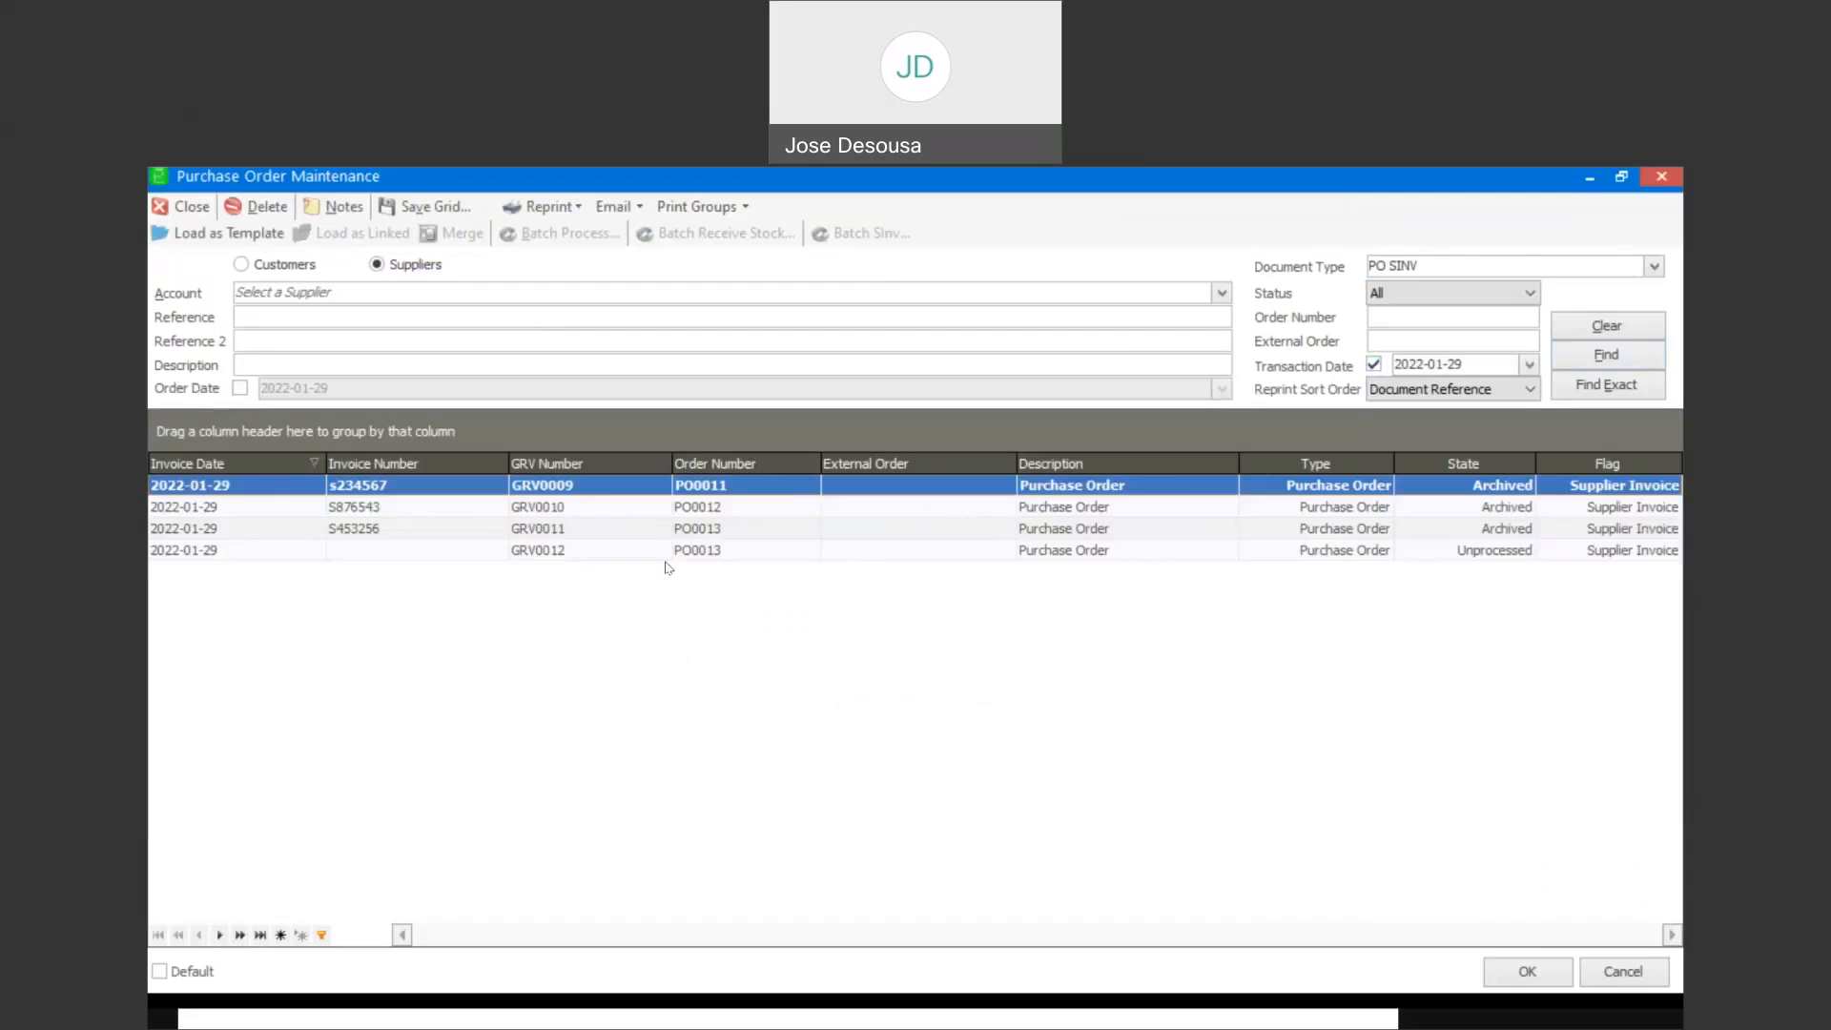
pyautogui.doubleClick(696, 559)
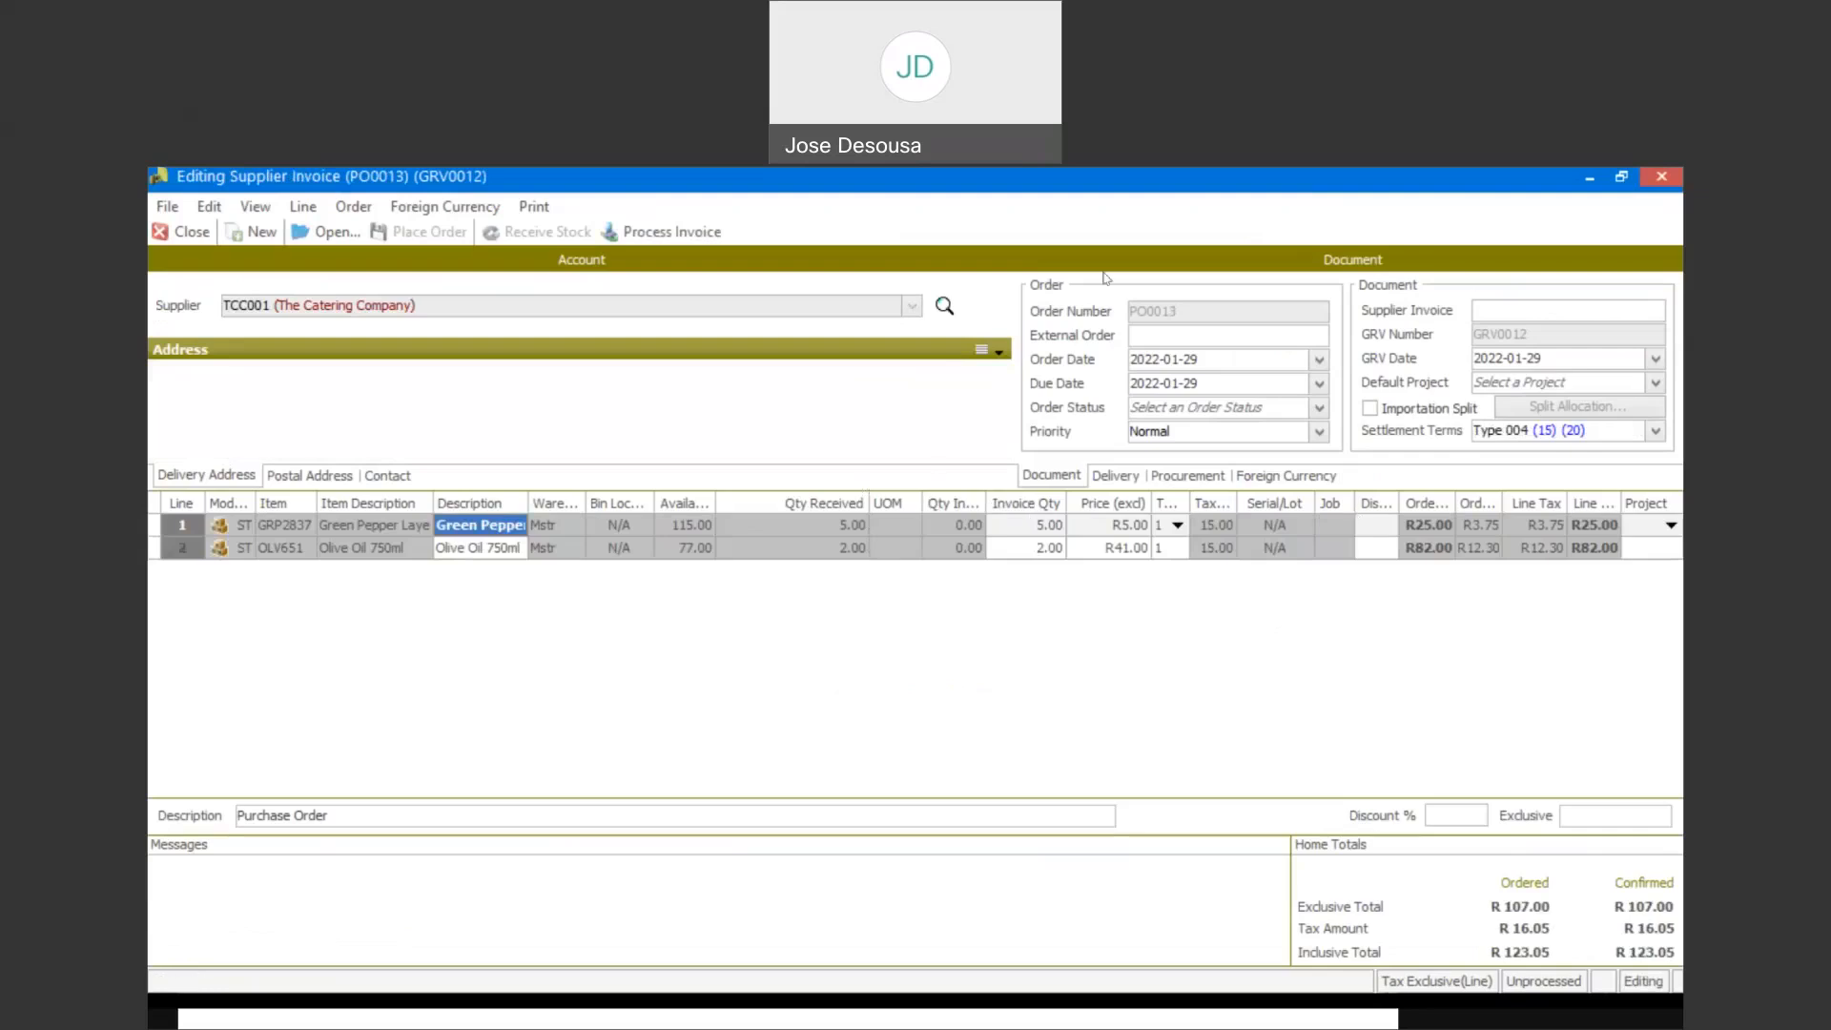
# Process the supplier invoice as S876542123 despite the over-terms account, and preview the printed invoice before closing it
pyautogui.click(1481, 305)
pyautogui.write('S8')
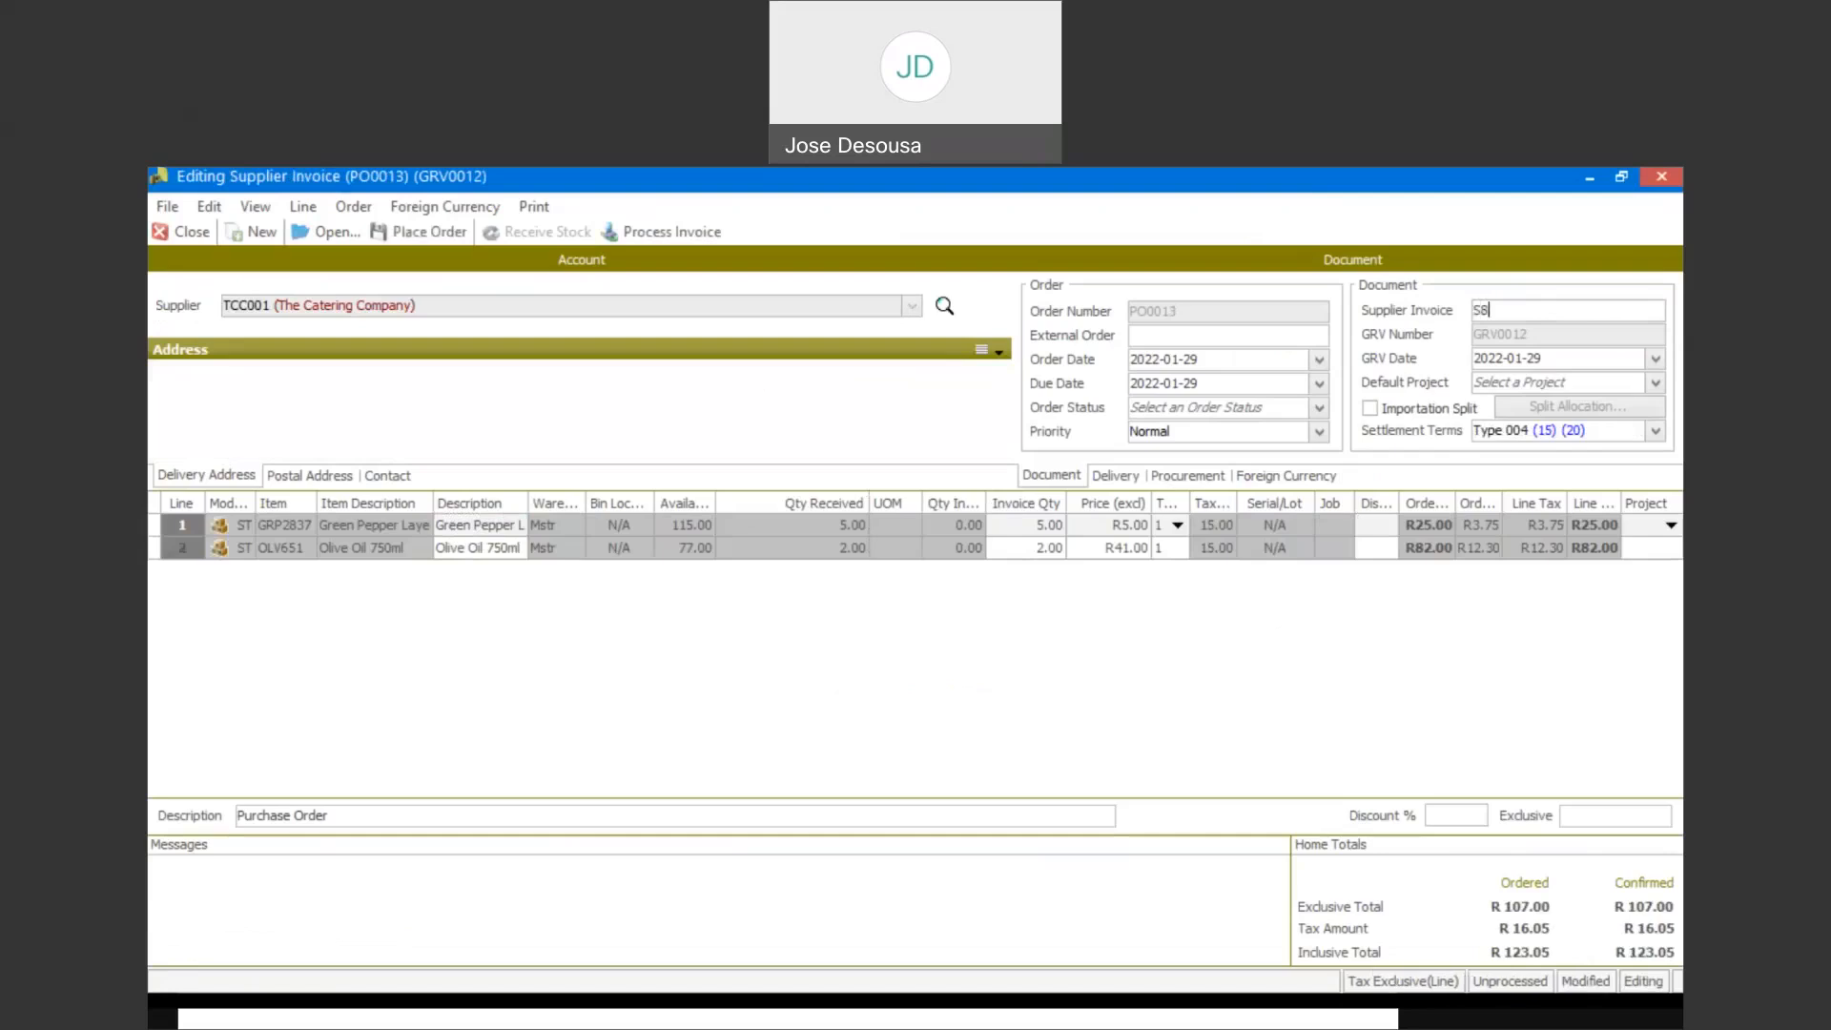
pyautogui.write('76542123')
pyautogui.click(707, 244)
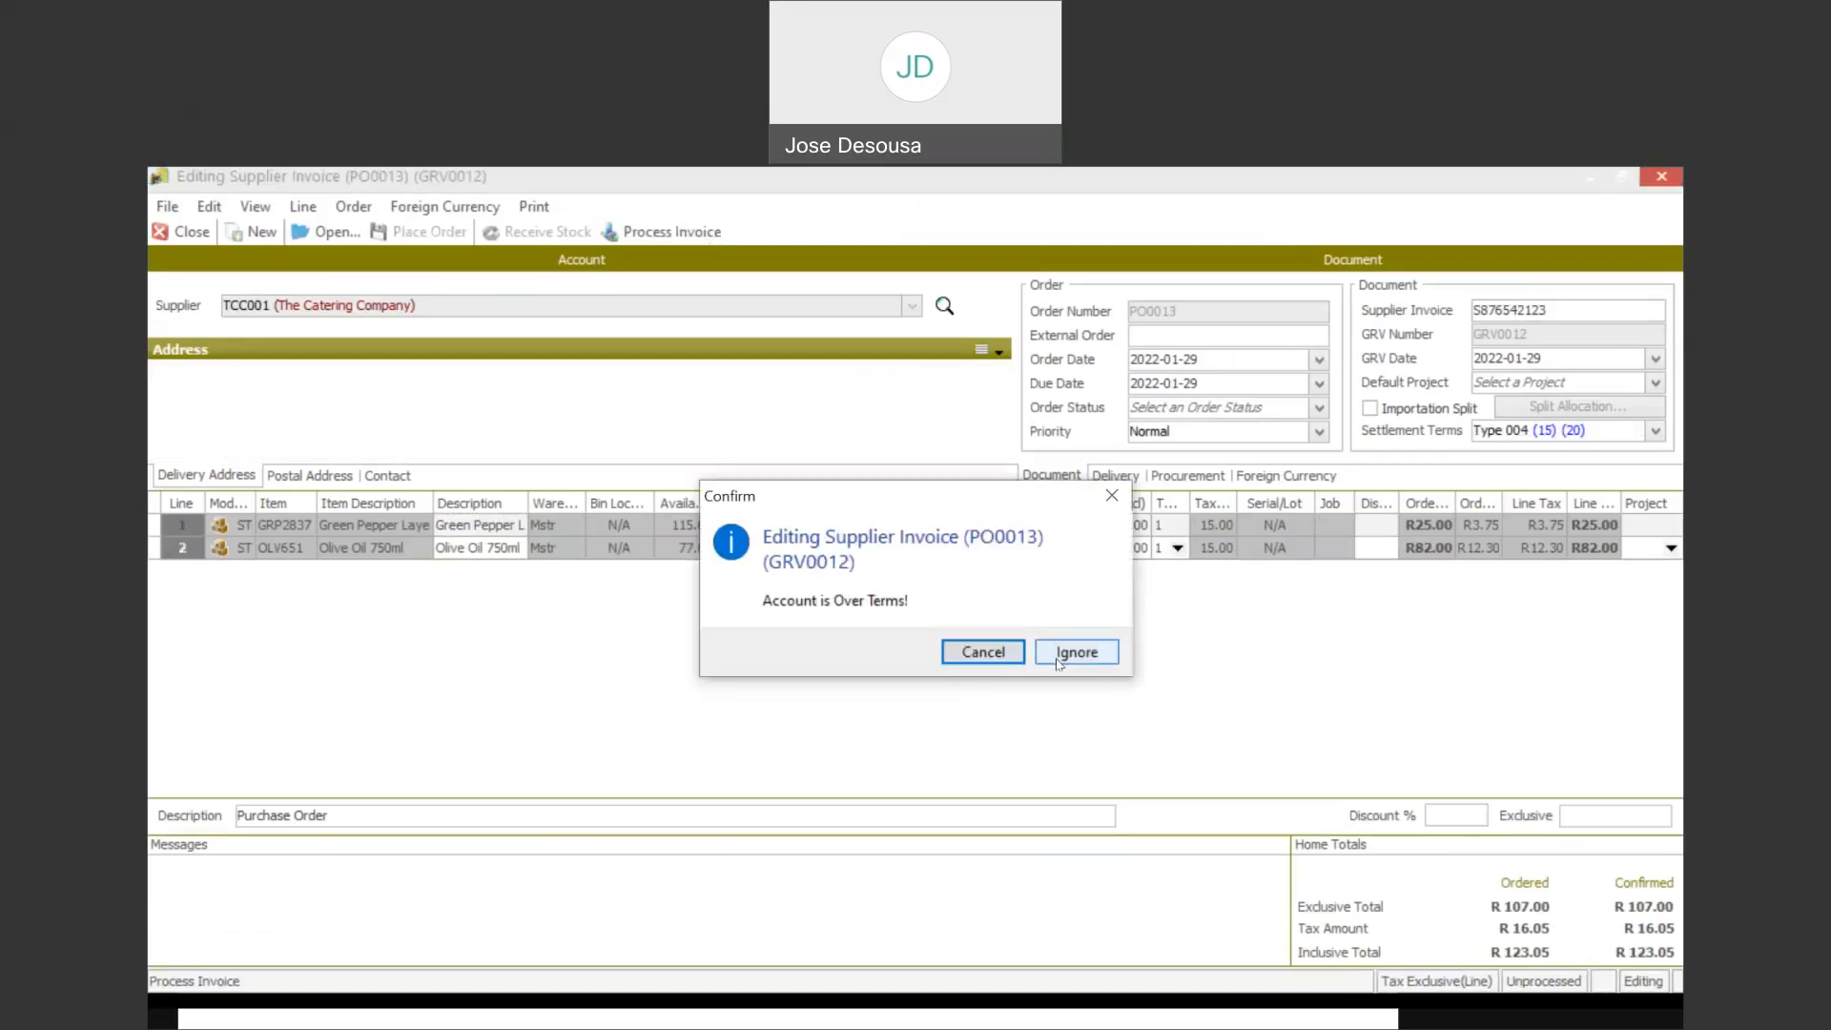
pyautogui.click(1059, 651)
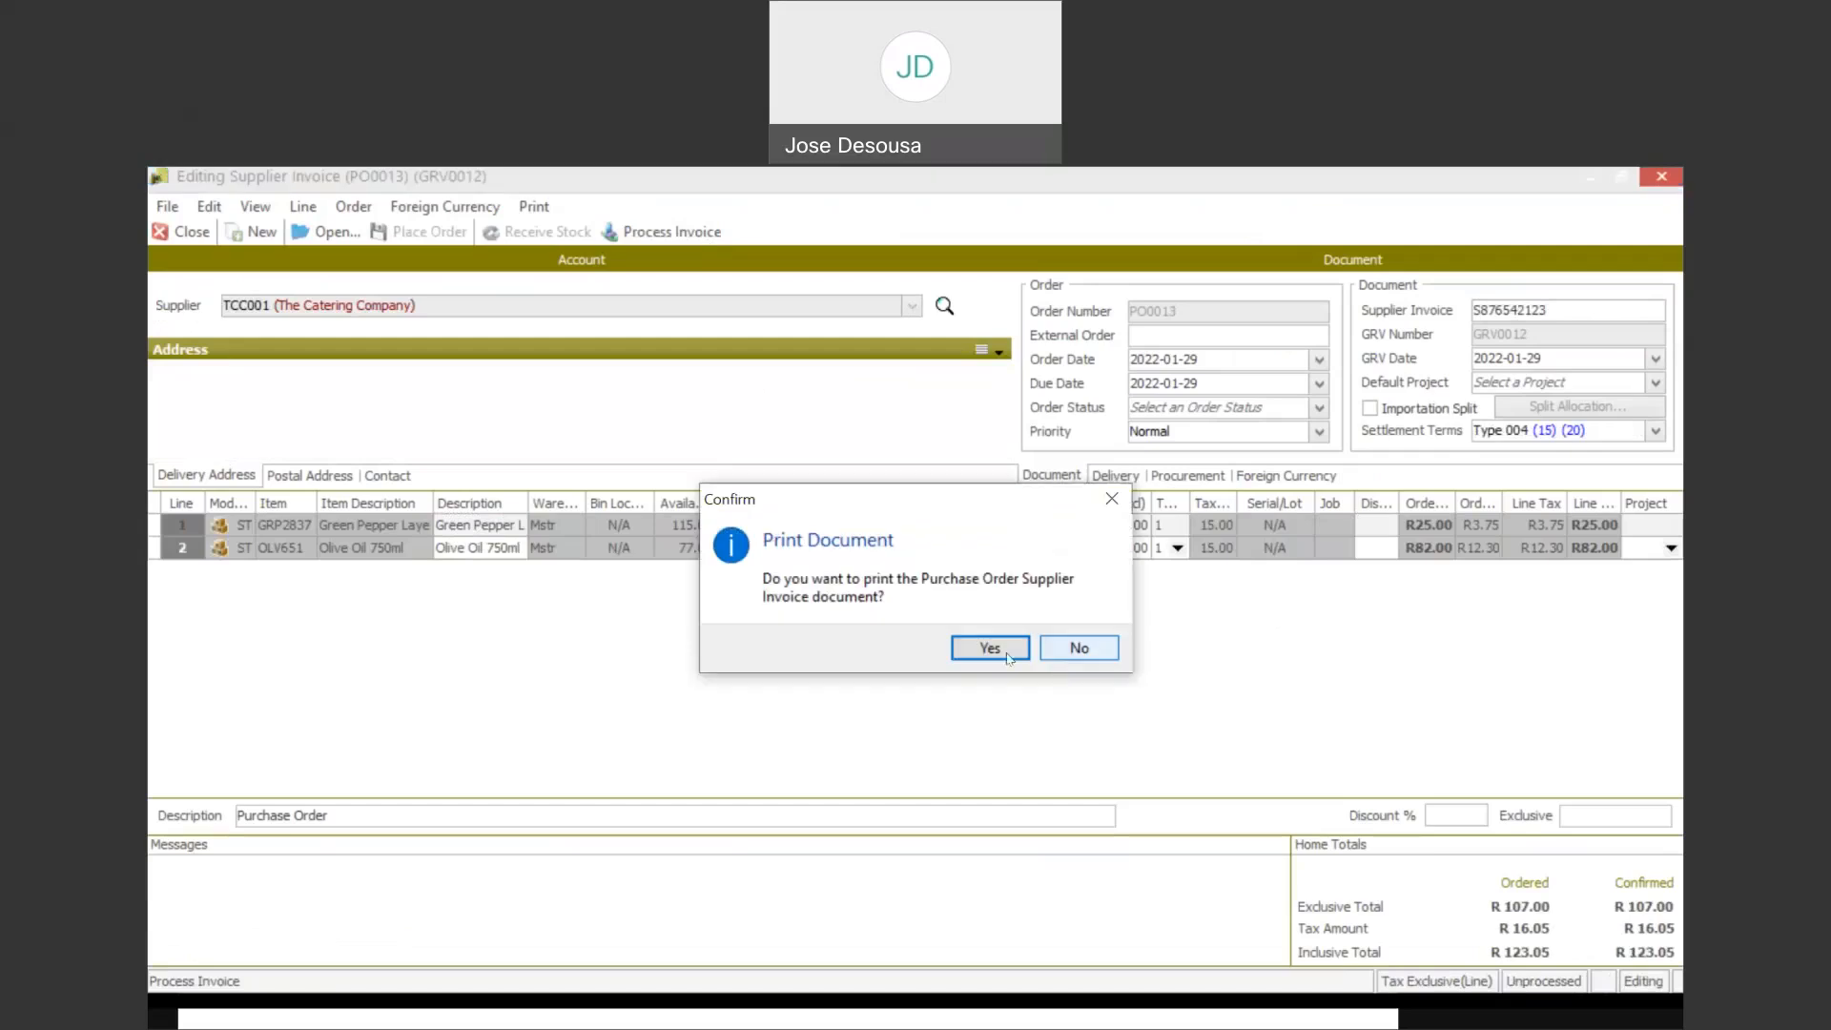
pyautogui.click(983, 642)
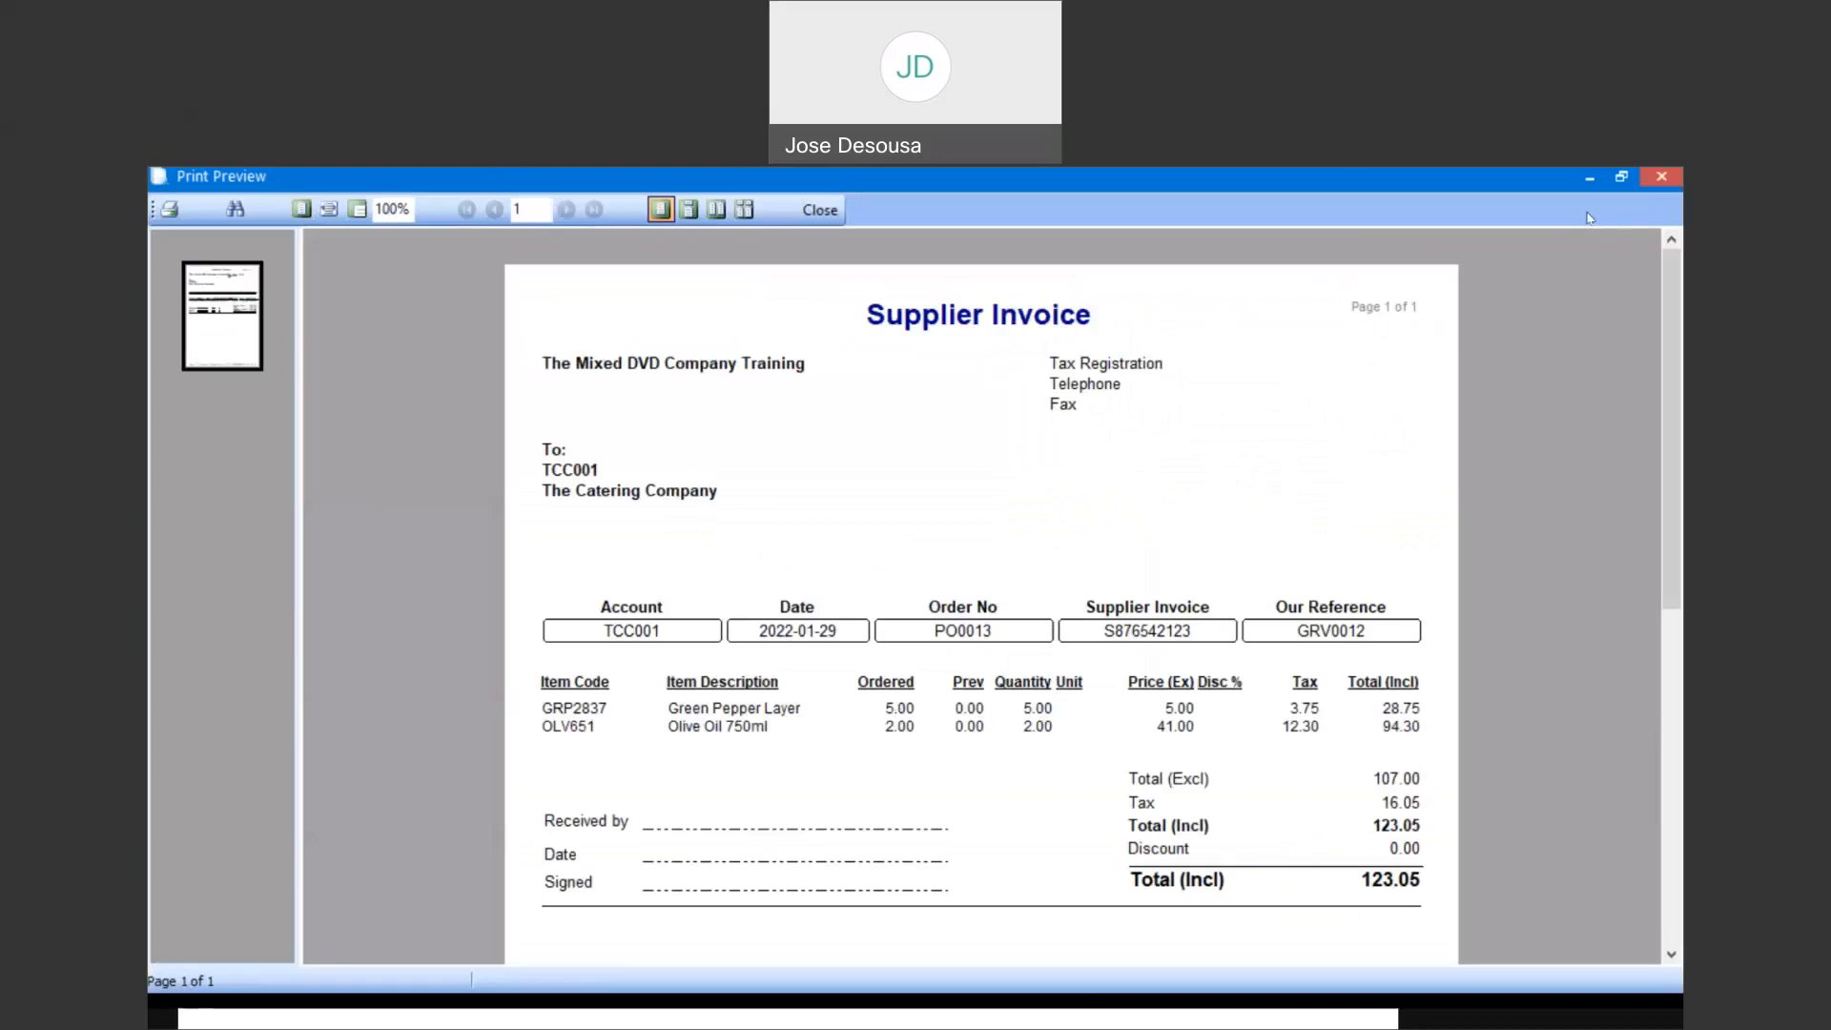
pyautogui.click(827, 217)
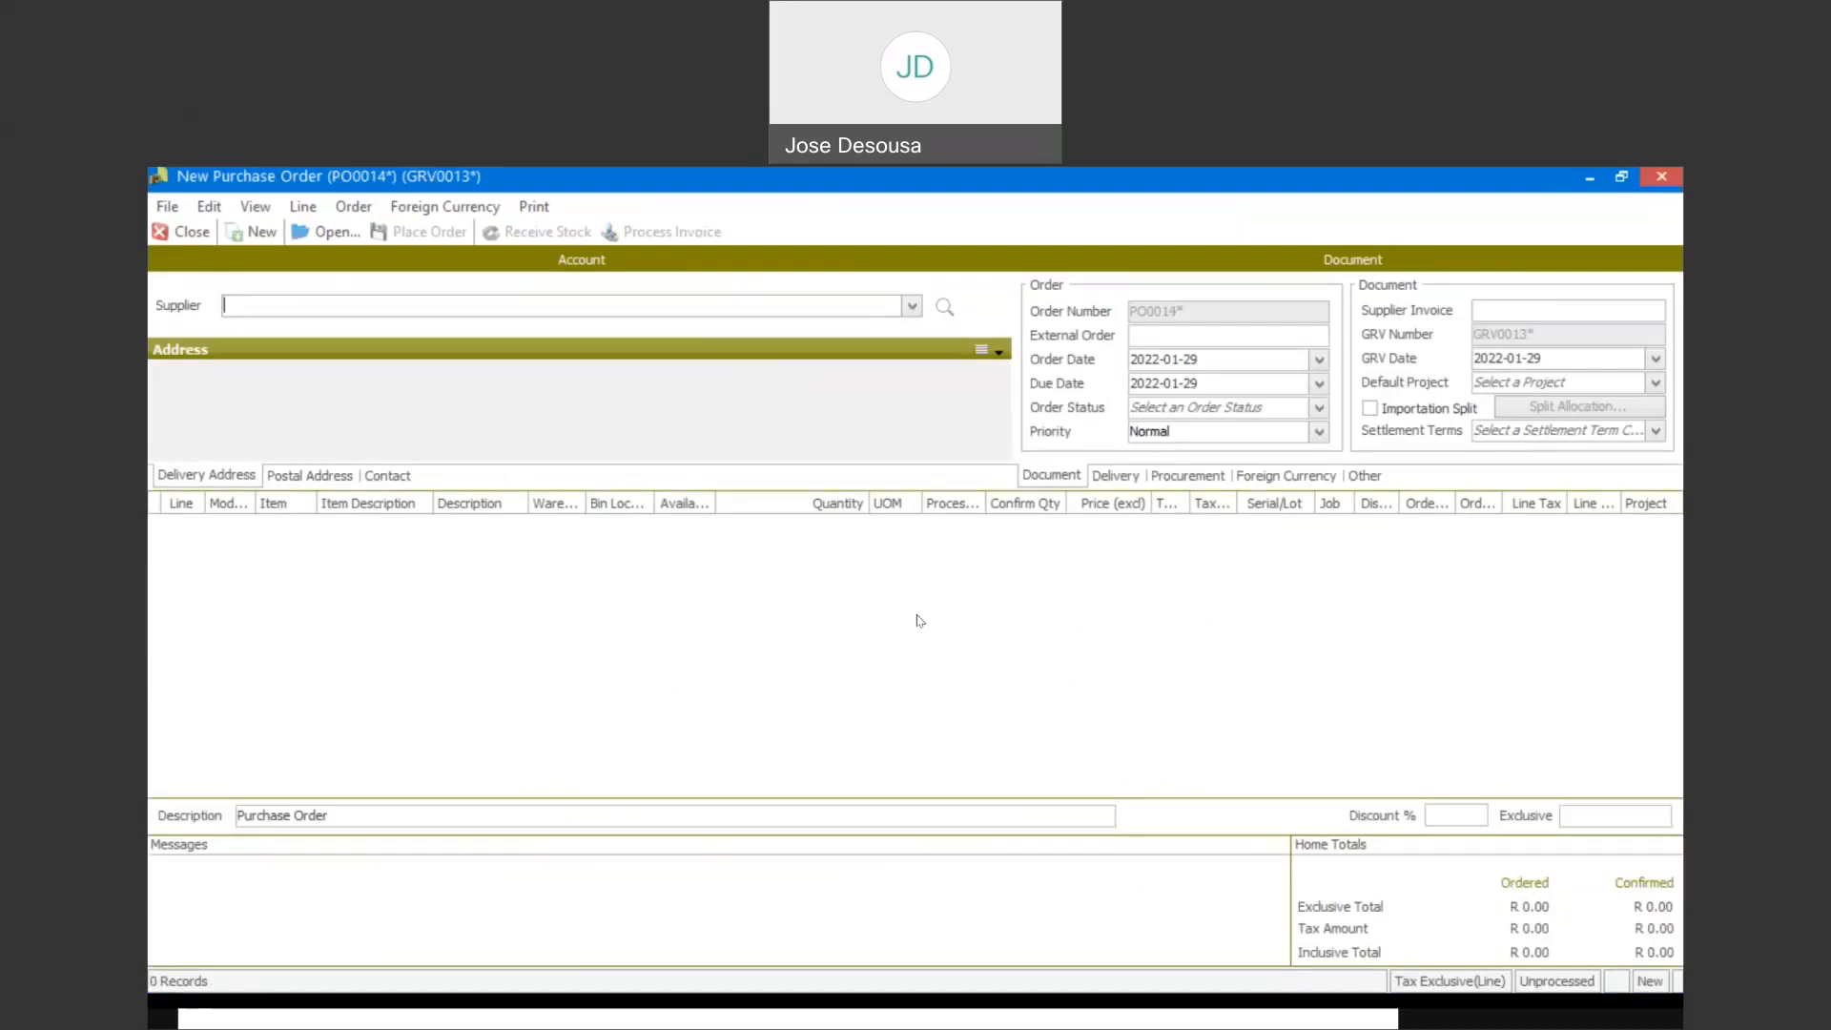
# Close the blank purchase order and open the list of General Ledger accounts
pyautogui.click(196, 238)
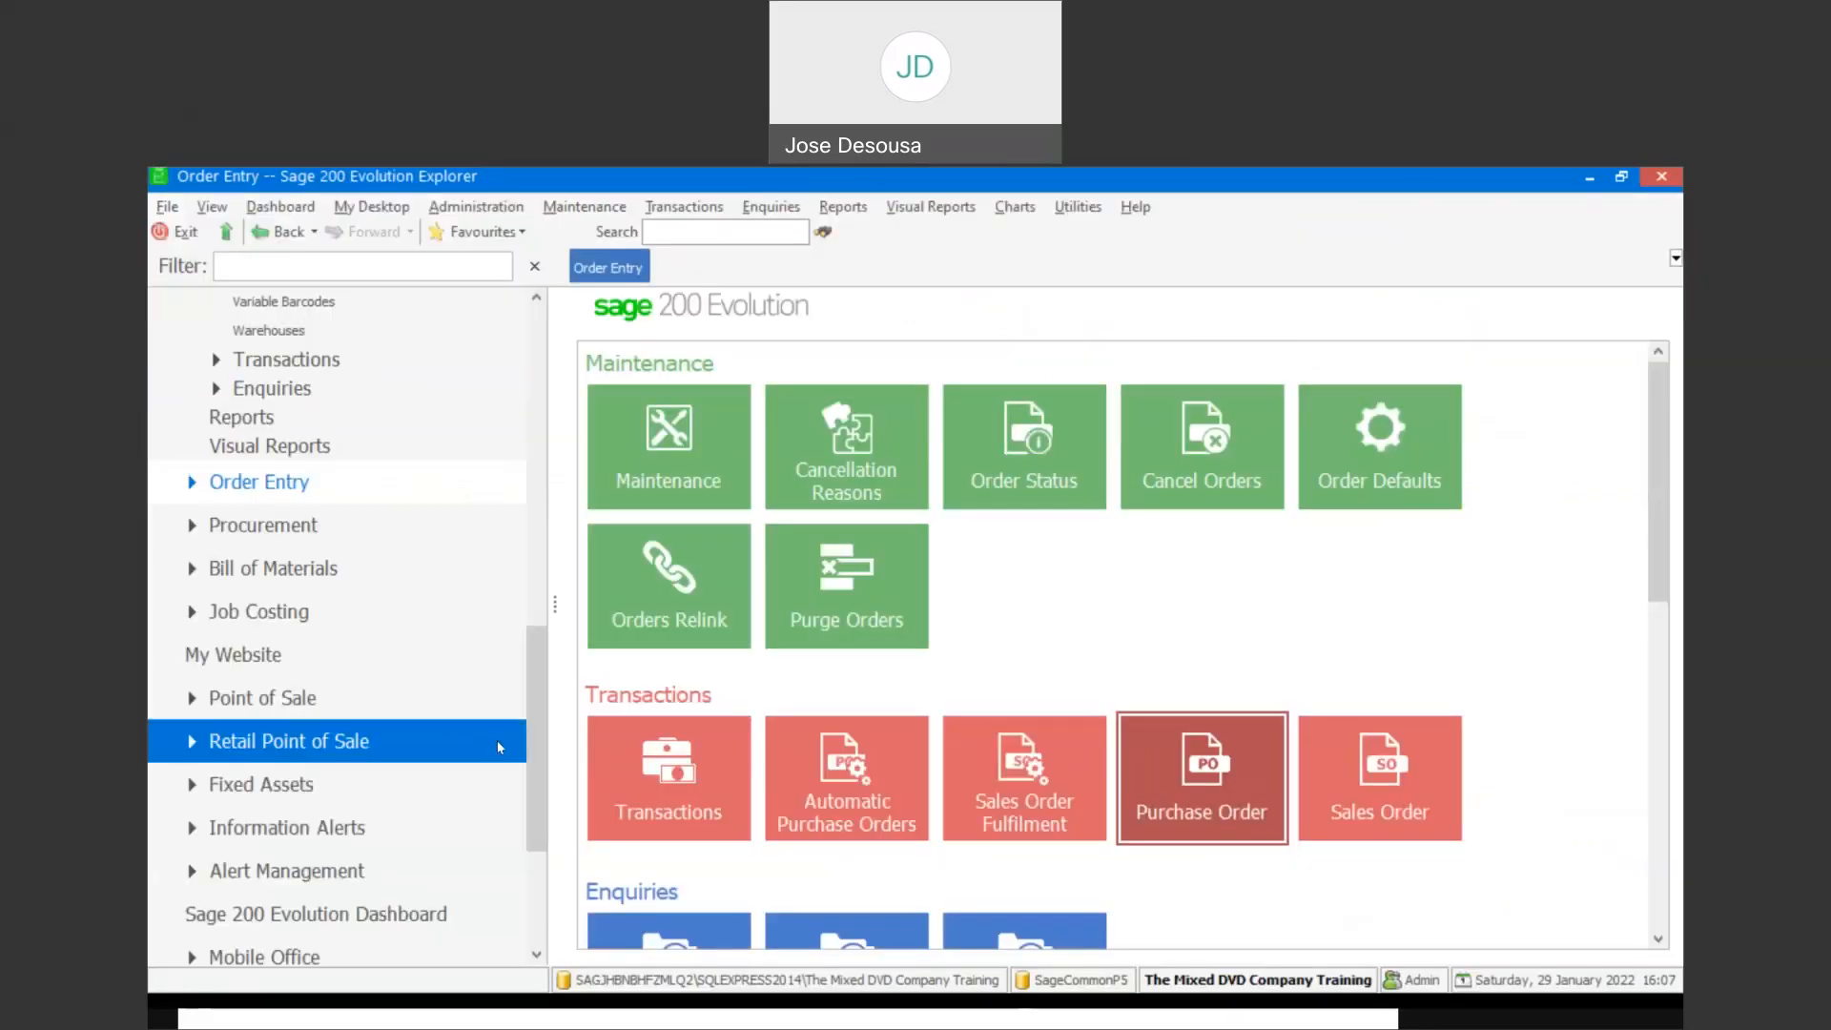
pyautogui.scroll(1, 544, 718)
pyautogui.moveTo(544, 718); pyautogui.dragTo(541, 396)
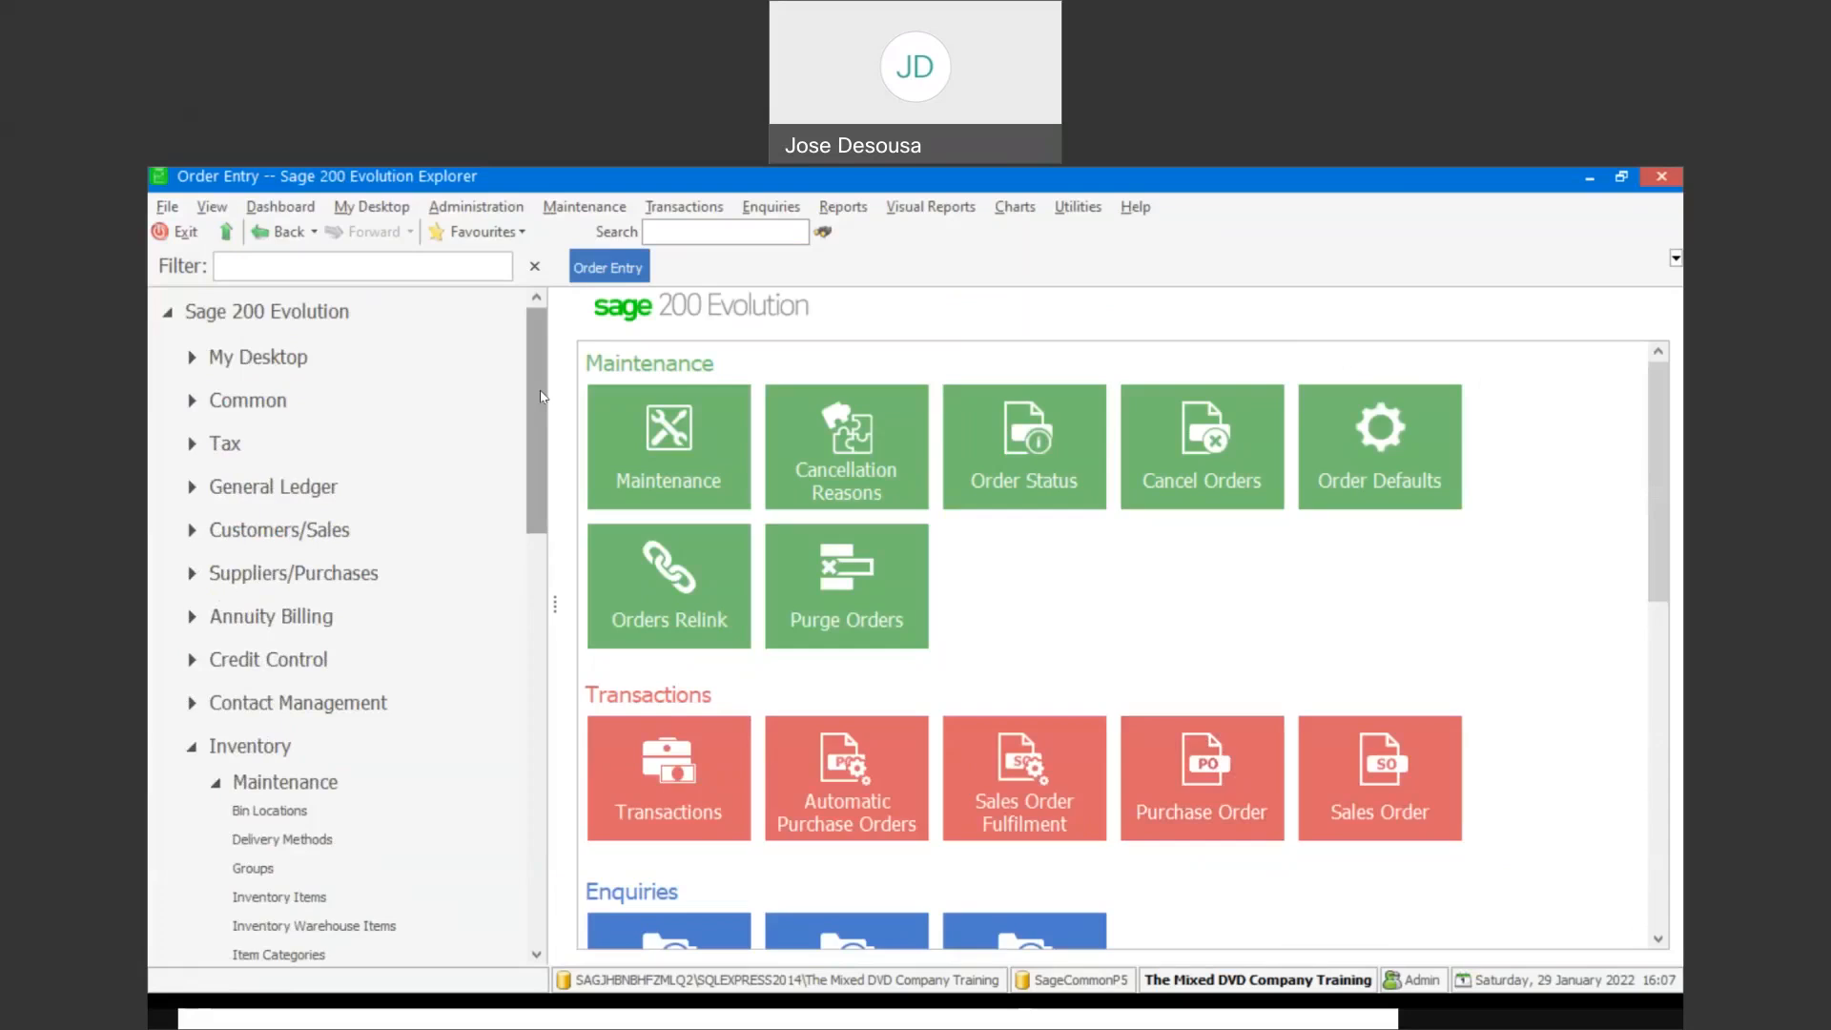
pyautogui.click(315, 487)
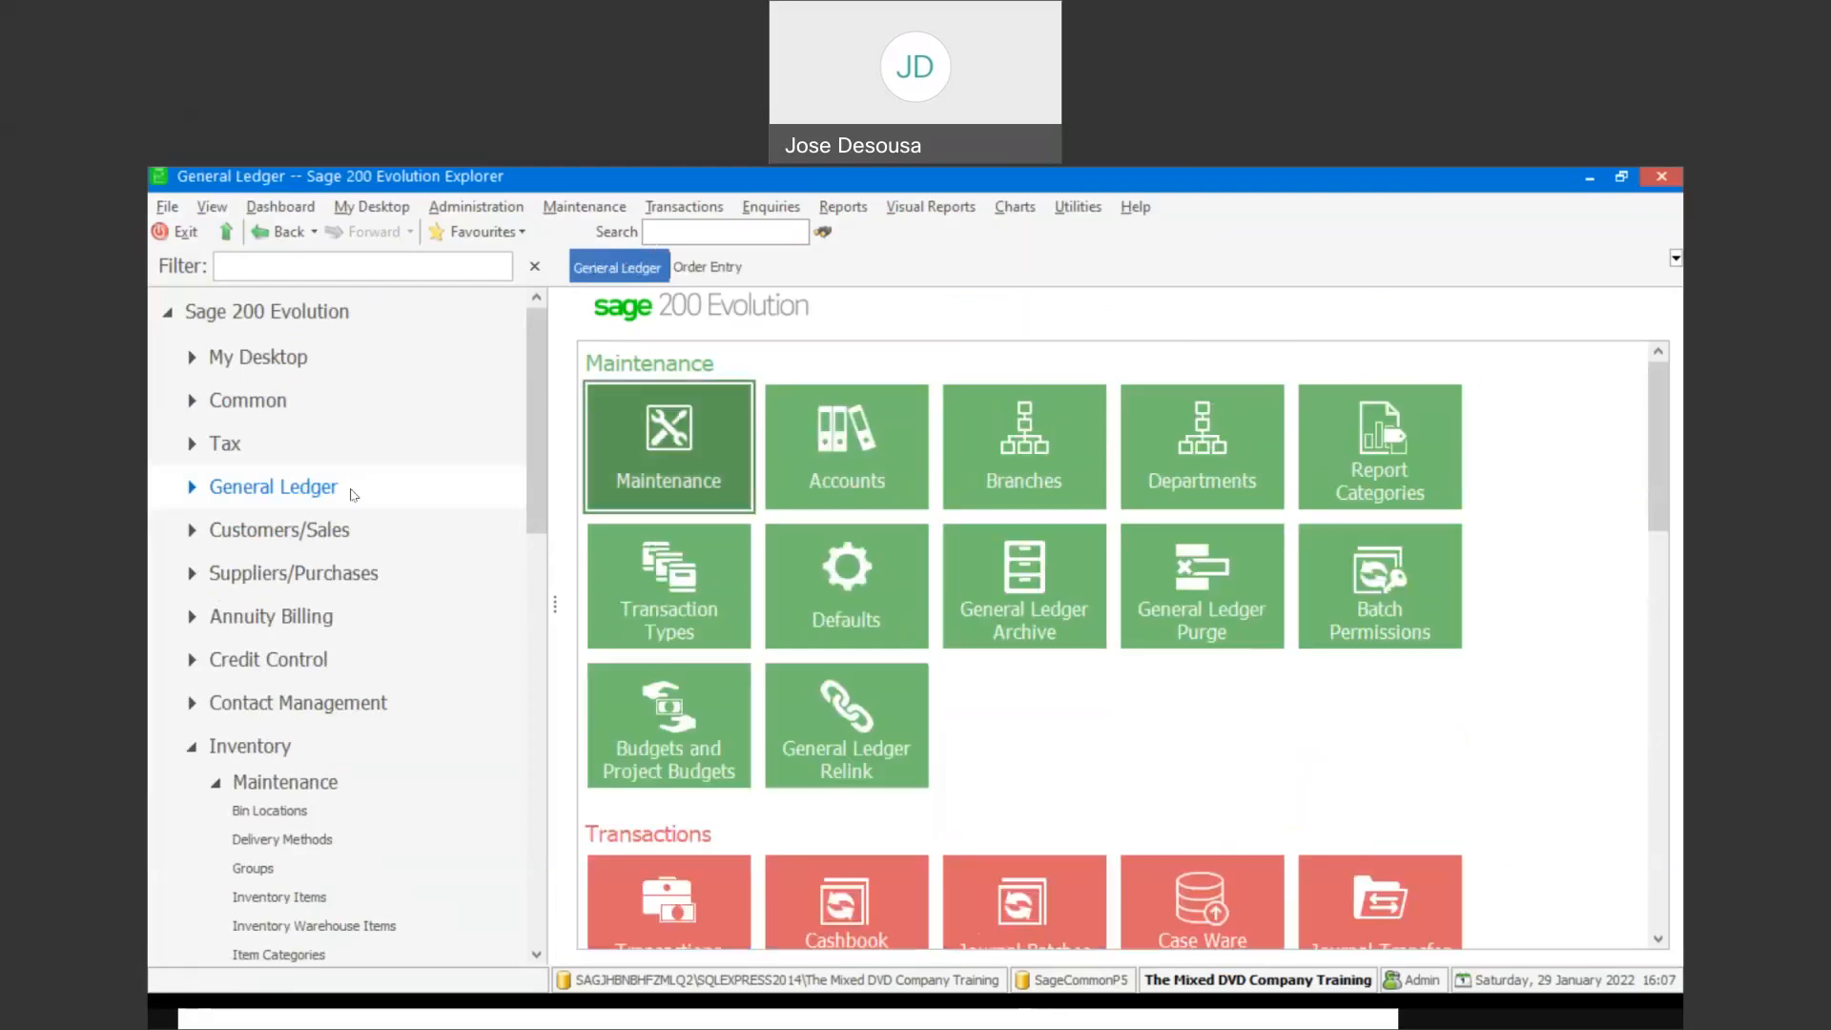
pyautogui.click(830, 466)
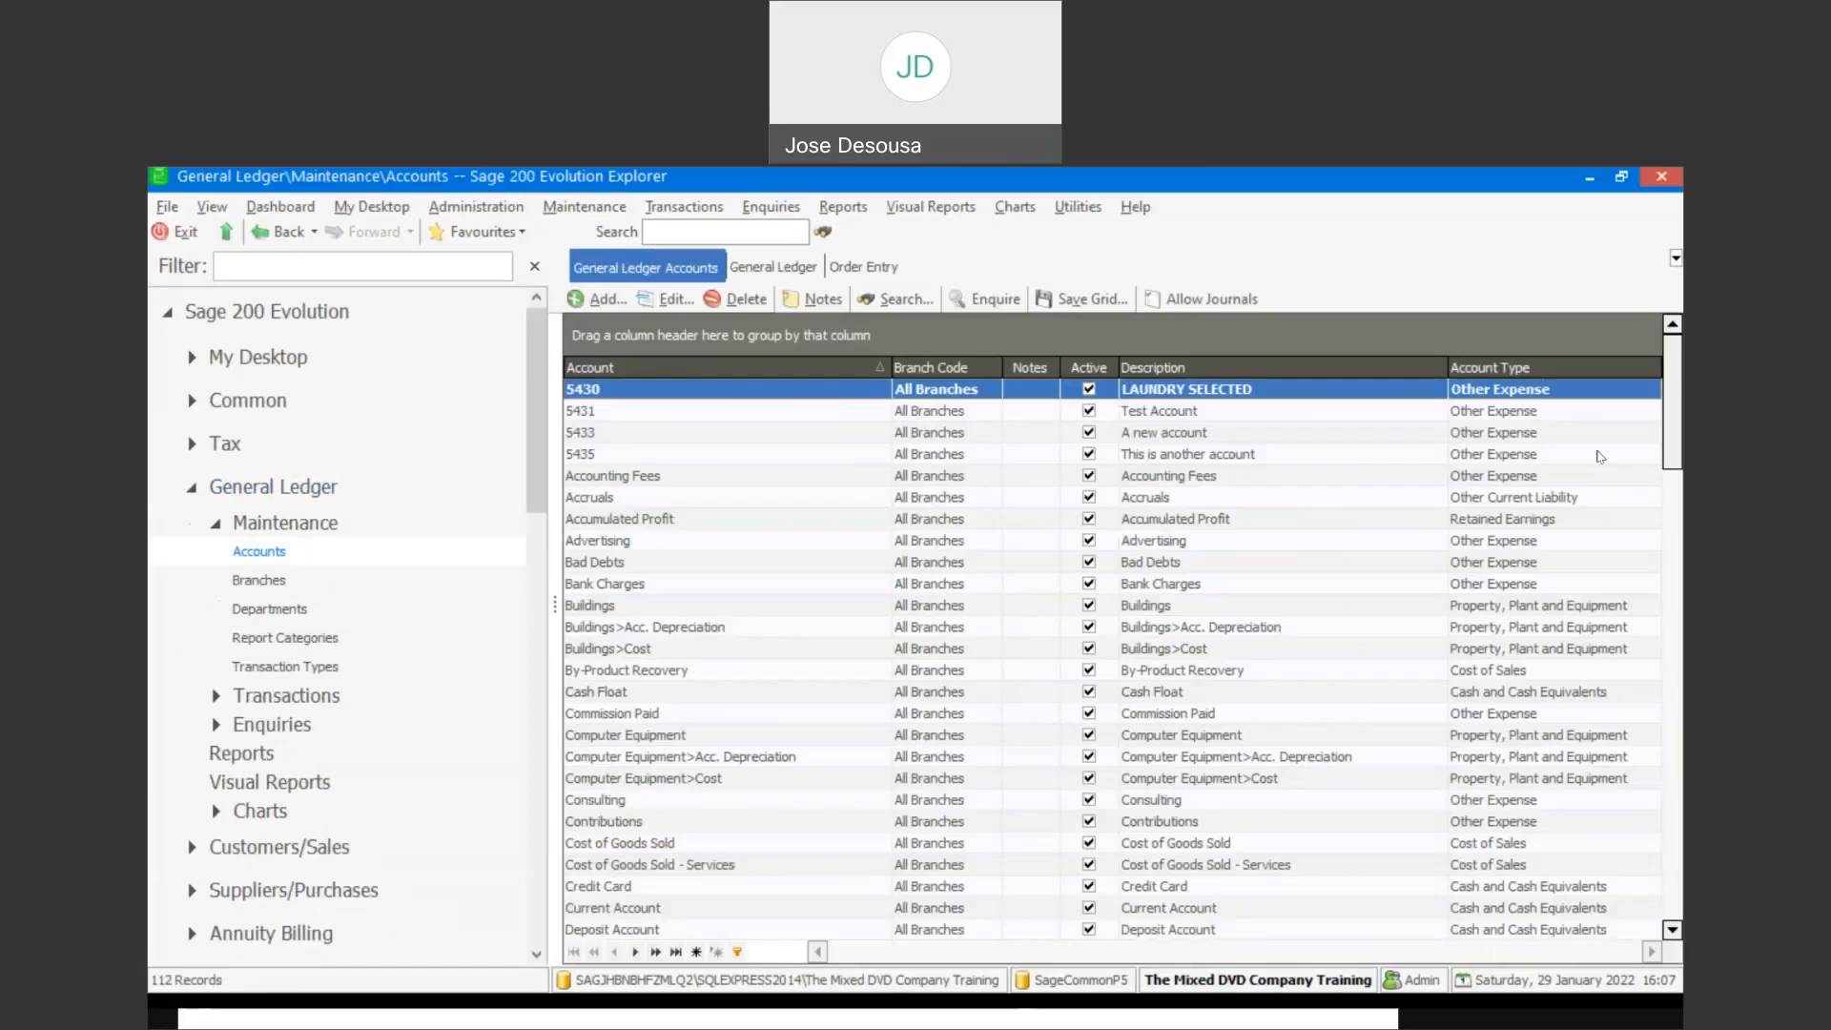
# Open the Equipment Rental ledger account and check its inventory settings for allowing sales and purchases transactions, then accept them
pyautogui.scroll(-5, 1675, 418)
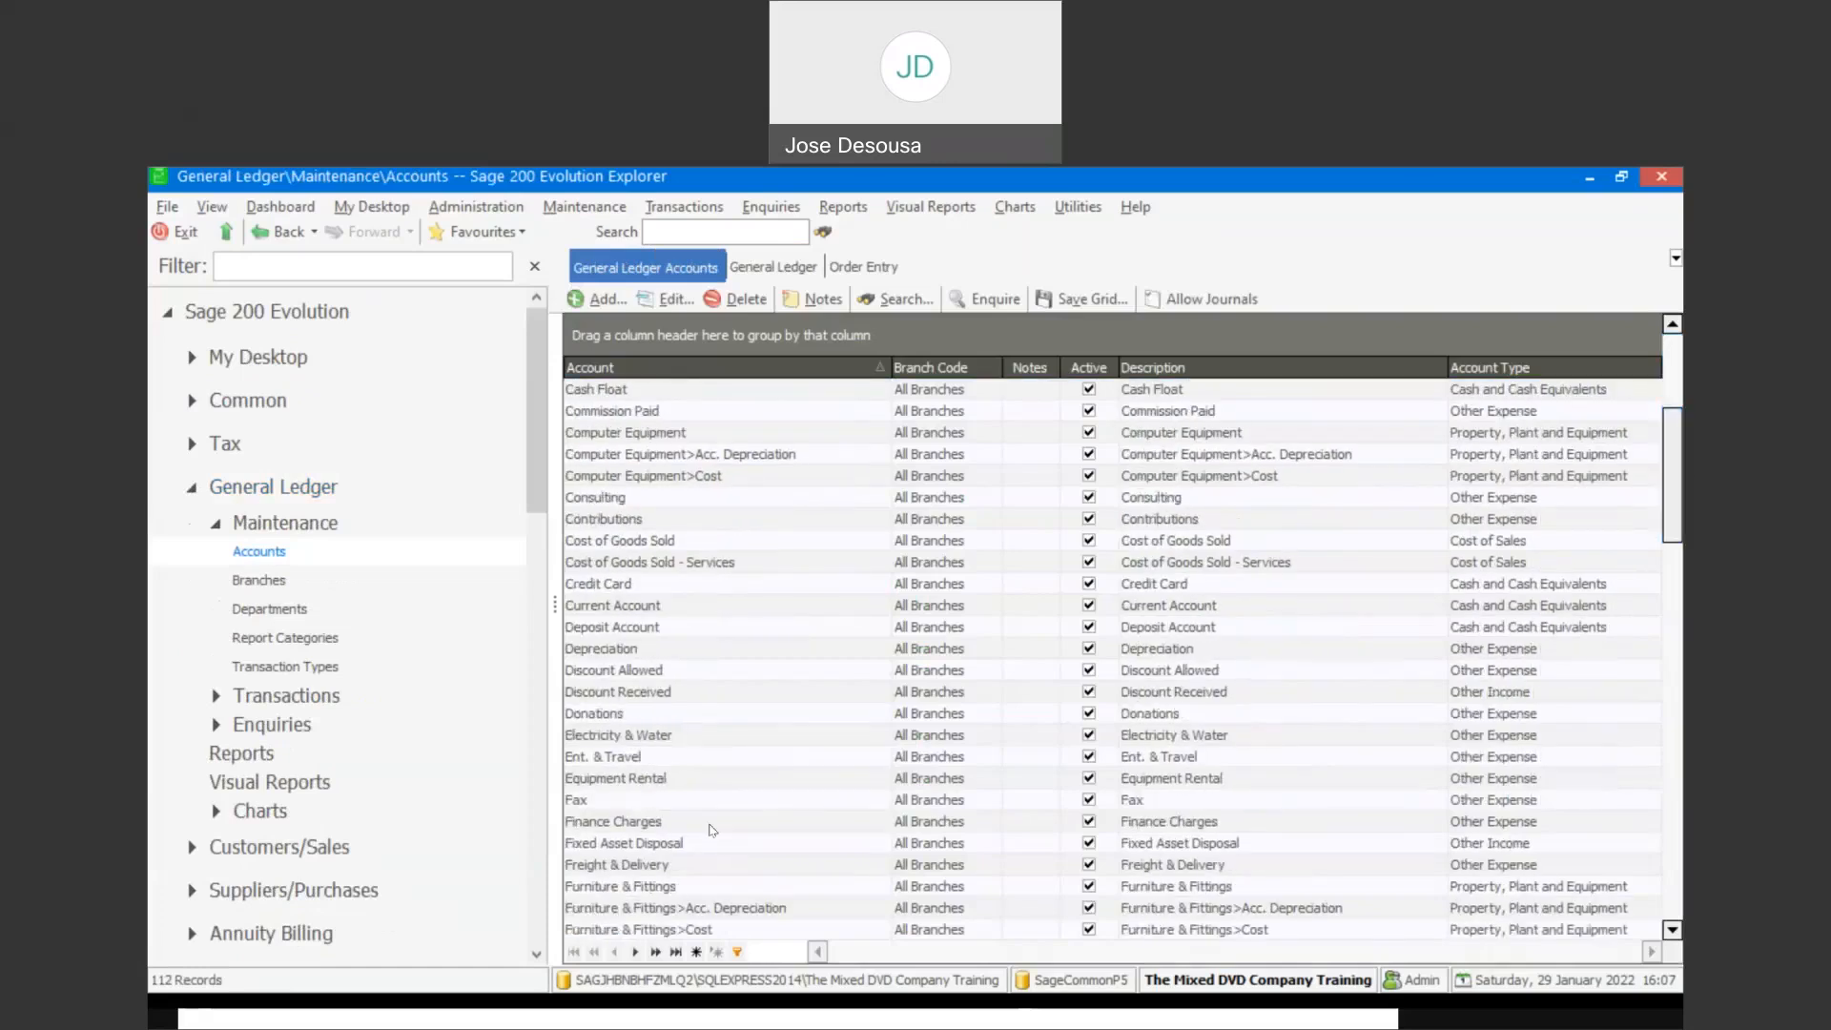
pyautogui.click(693, 779)
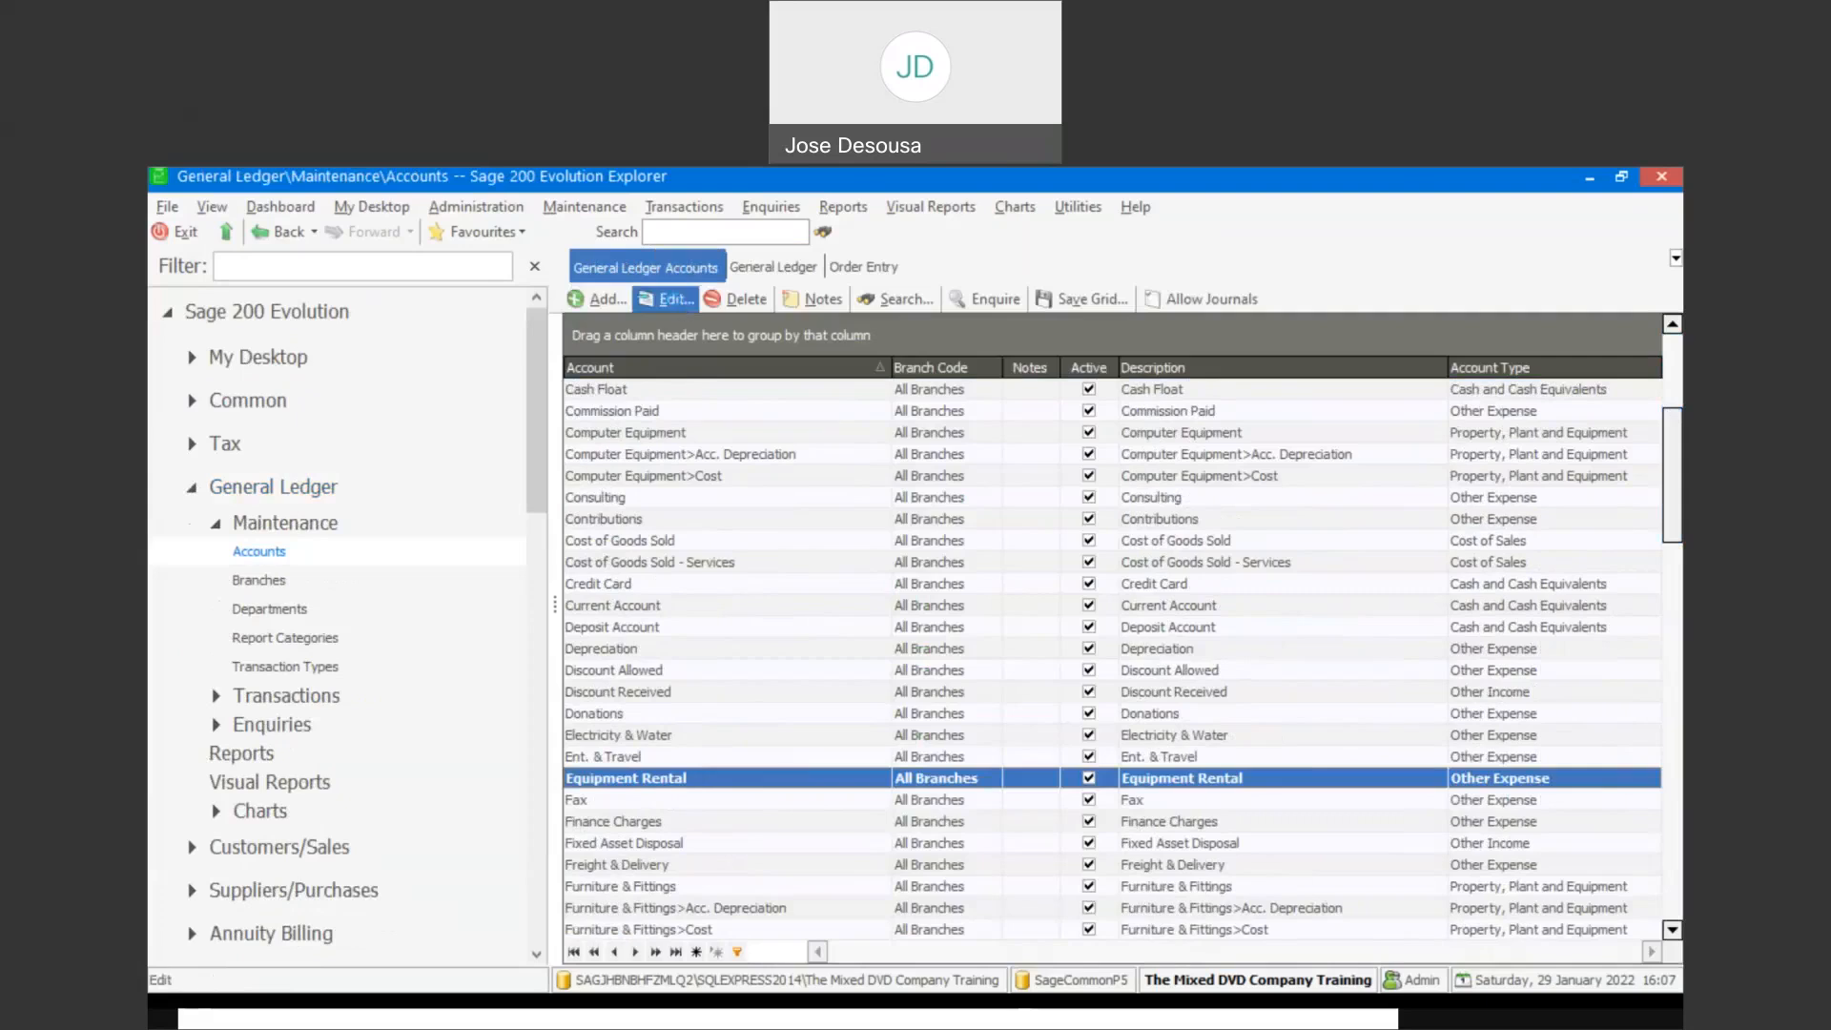
pyautogui.click(681, 304)
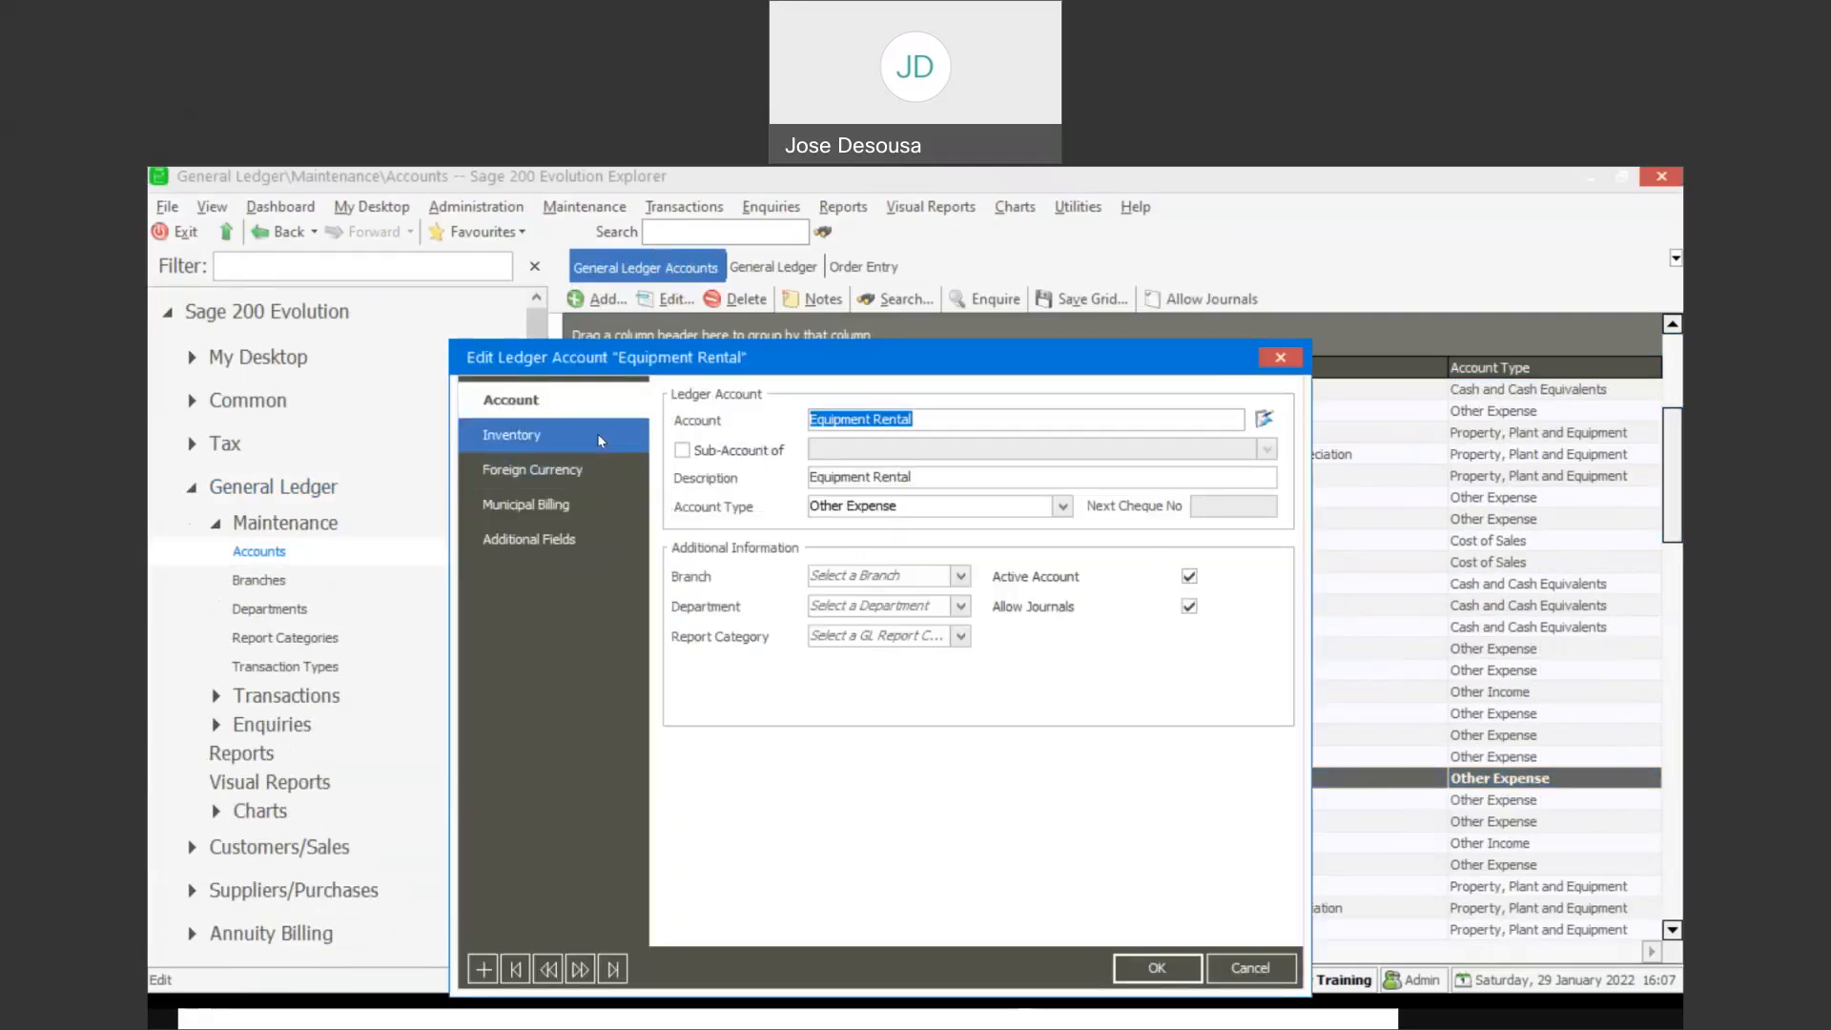
pyautogui.click(600, 436)
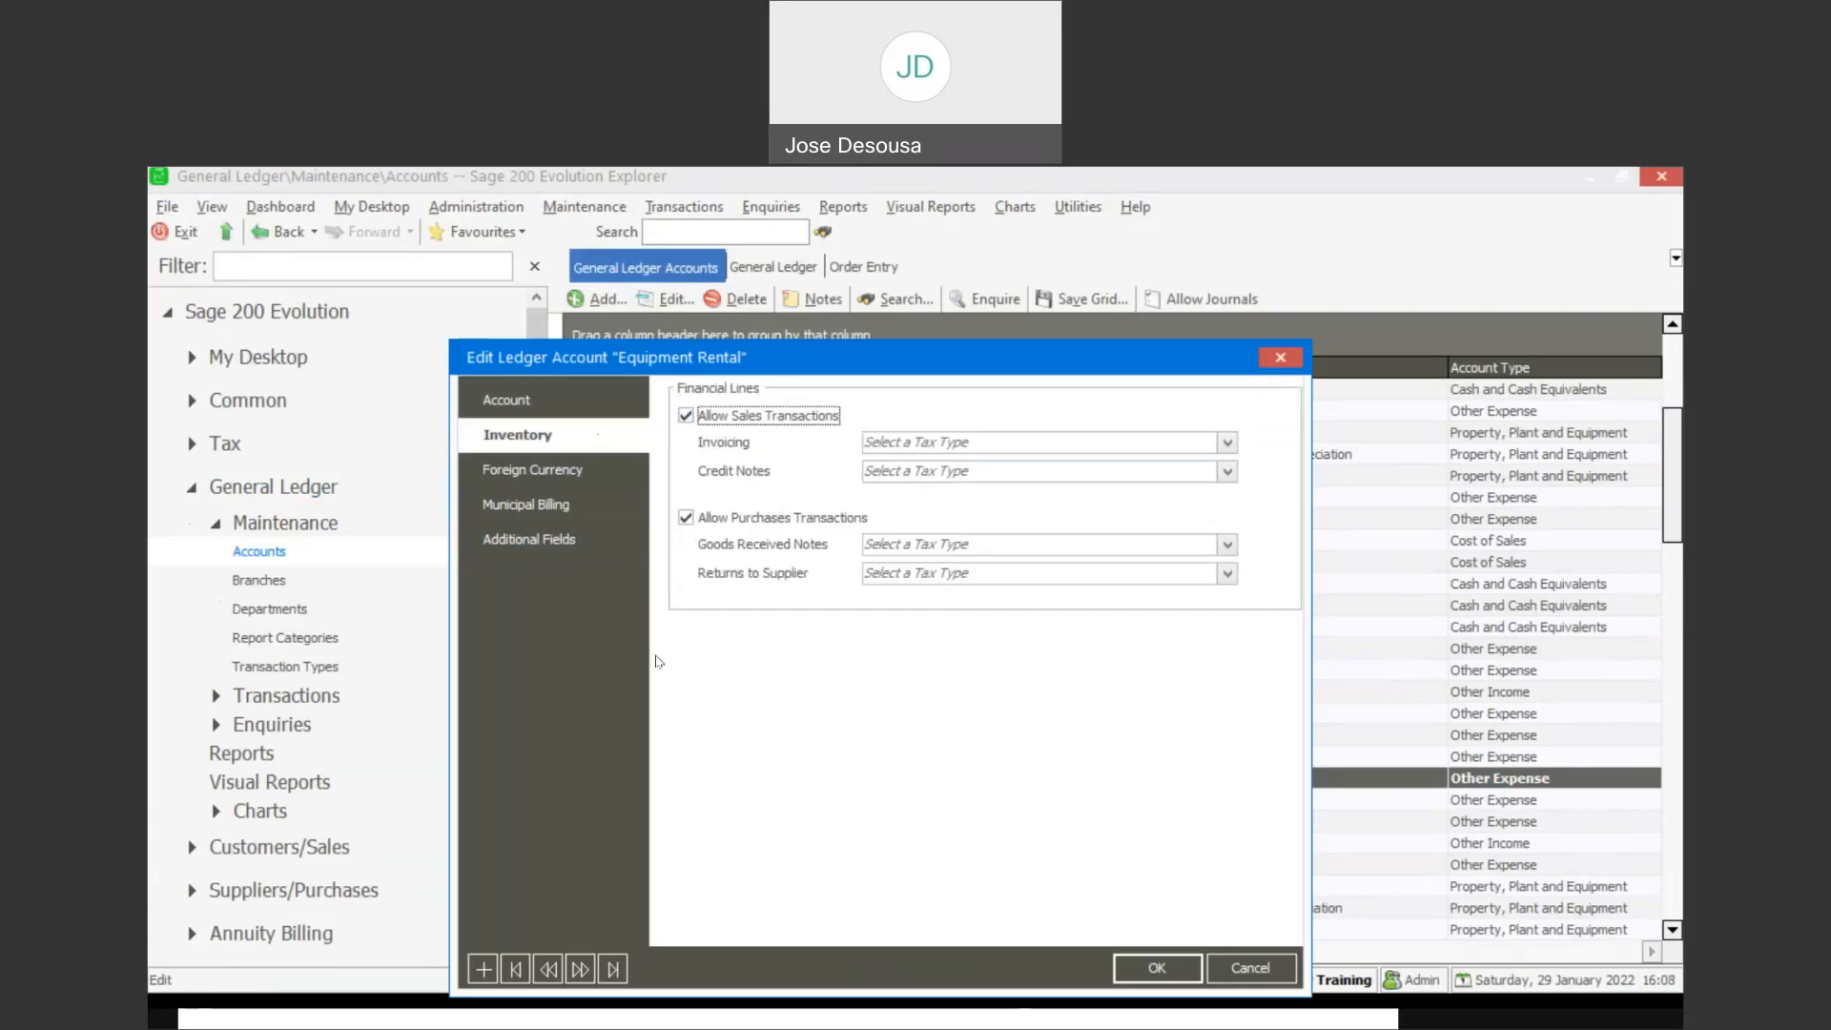
pyautogui.click(1157, 970)
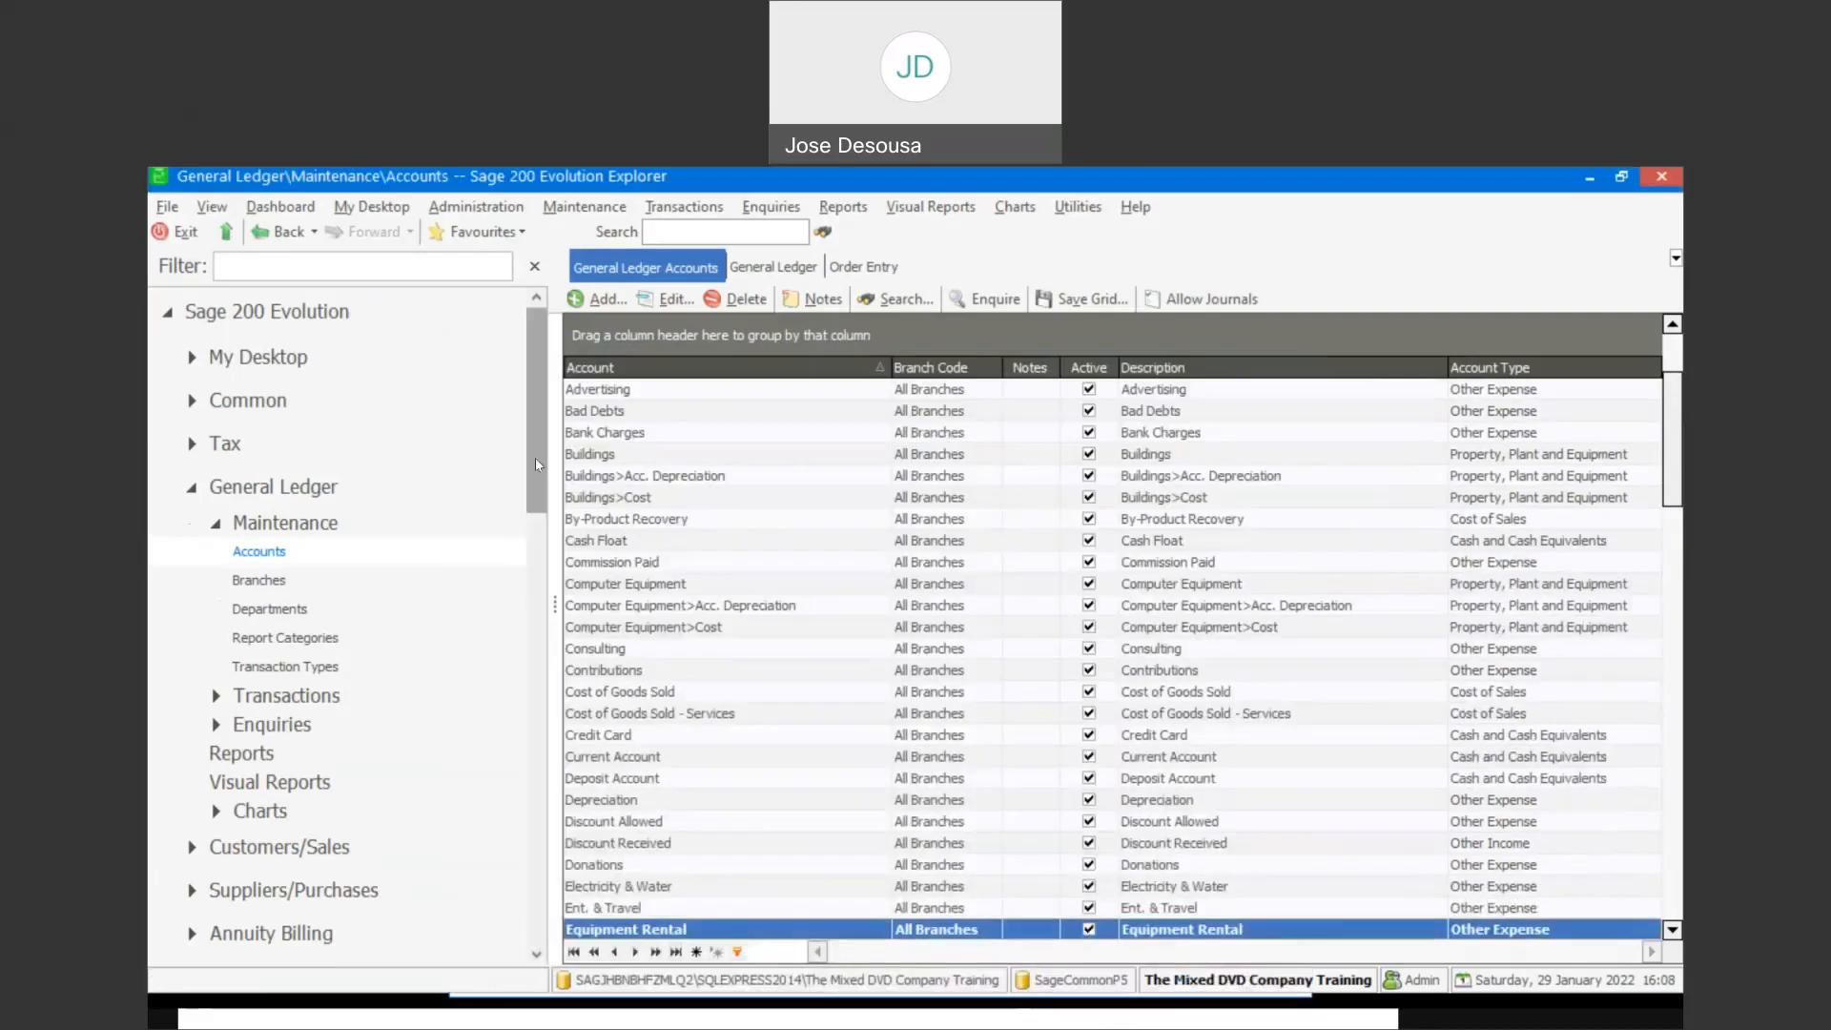
# Start a new purchase order in Order Entry for the supplier Quick Cleaning
pyautogui.moveTo(535, 462); pyautogui.dragTo(556, 795)
pyautogui.click(352, 622)
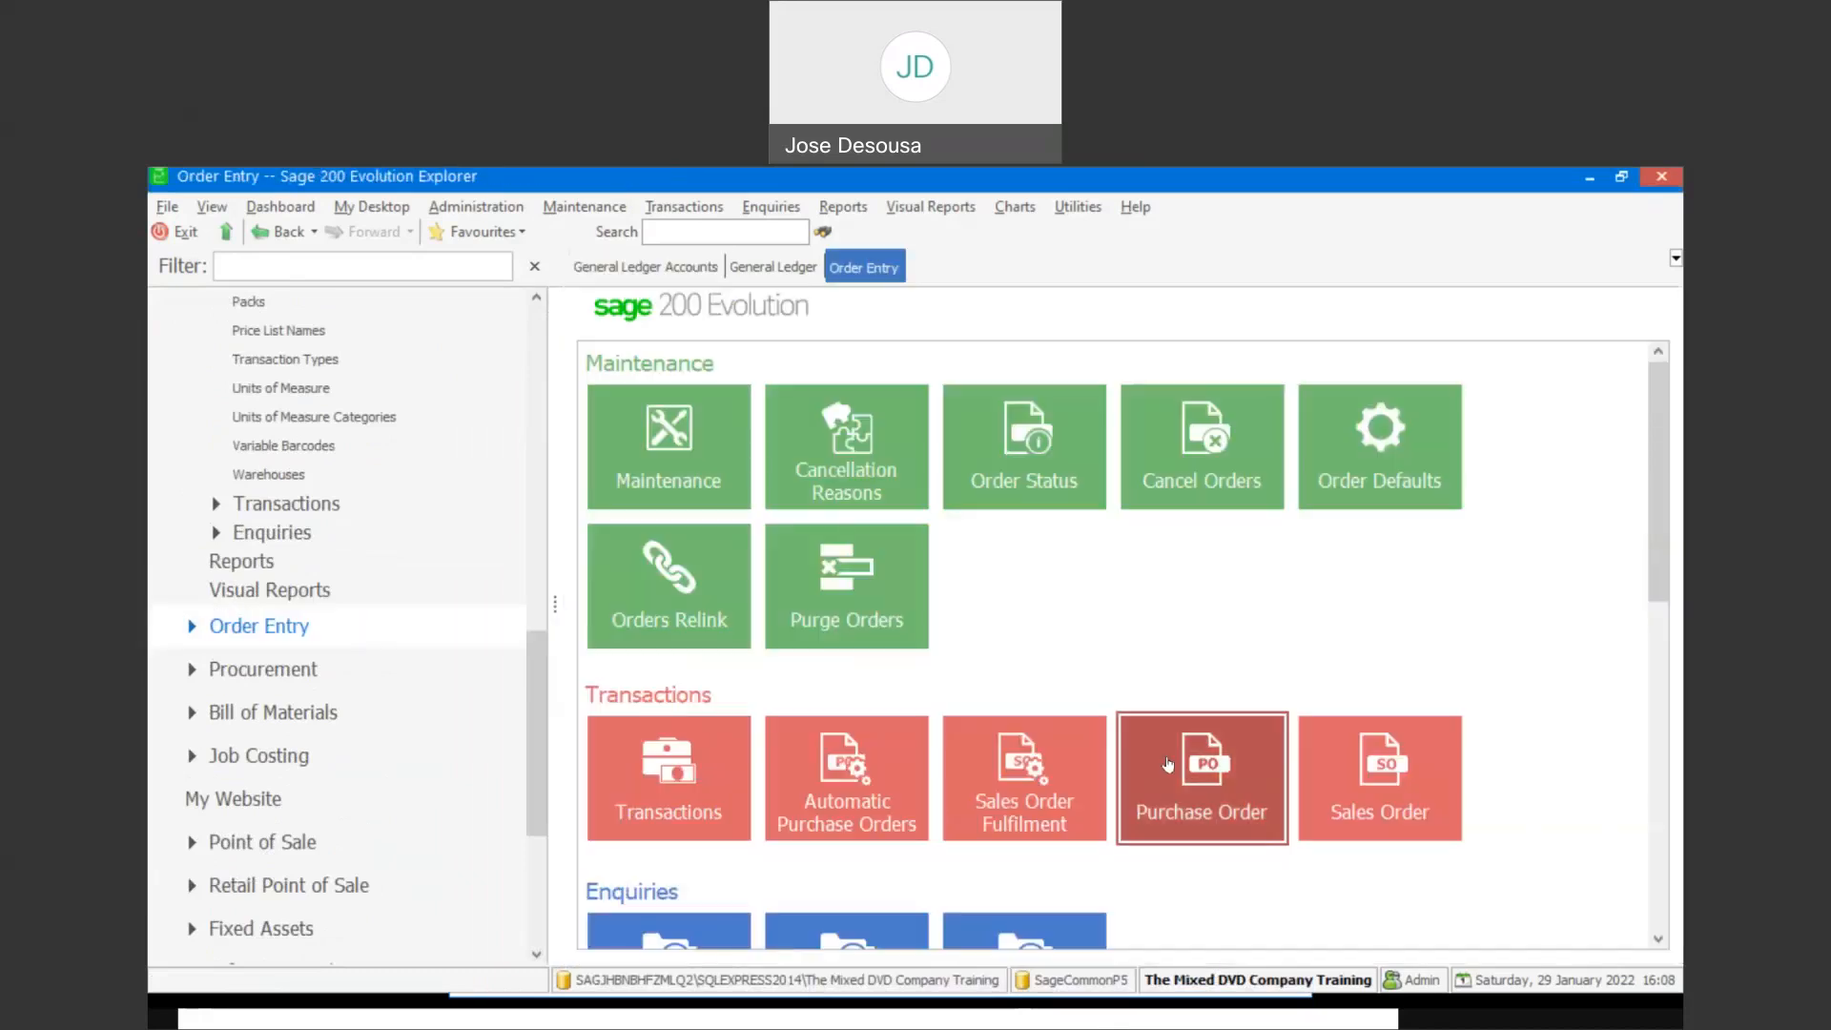
pyautogui.click(1169, 763)
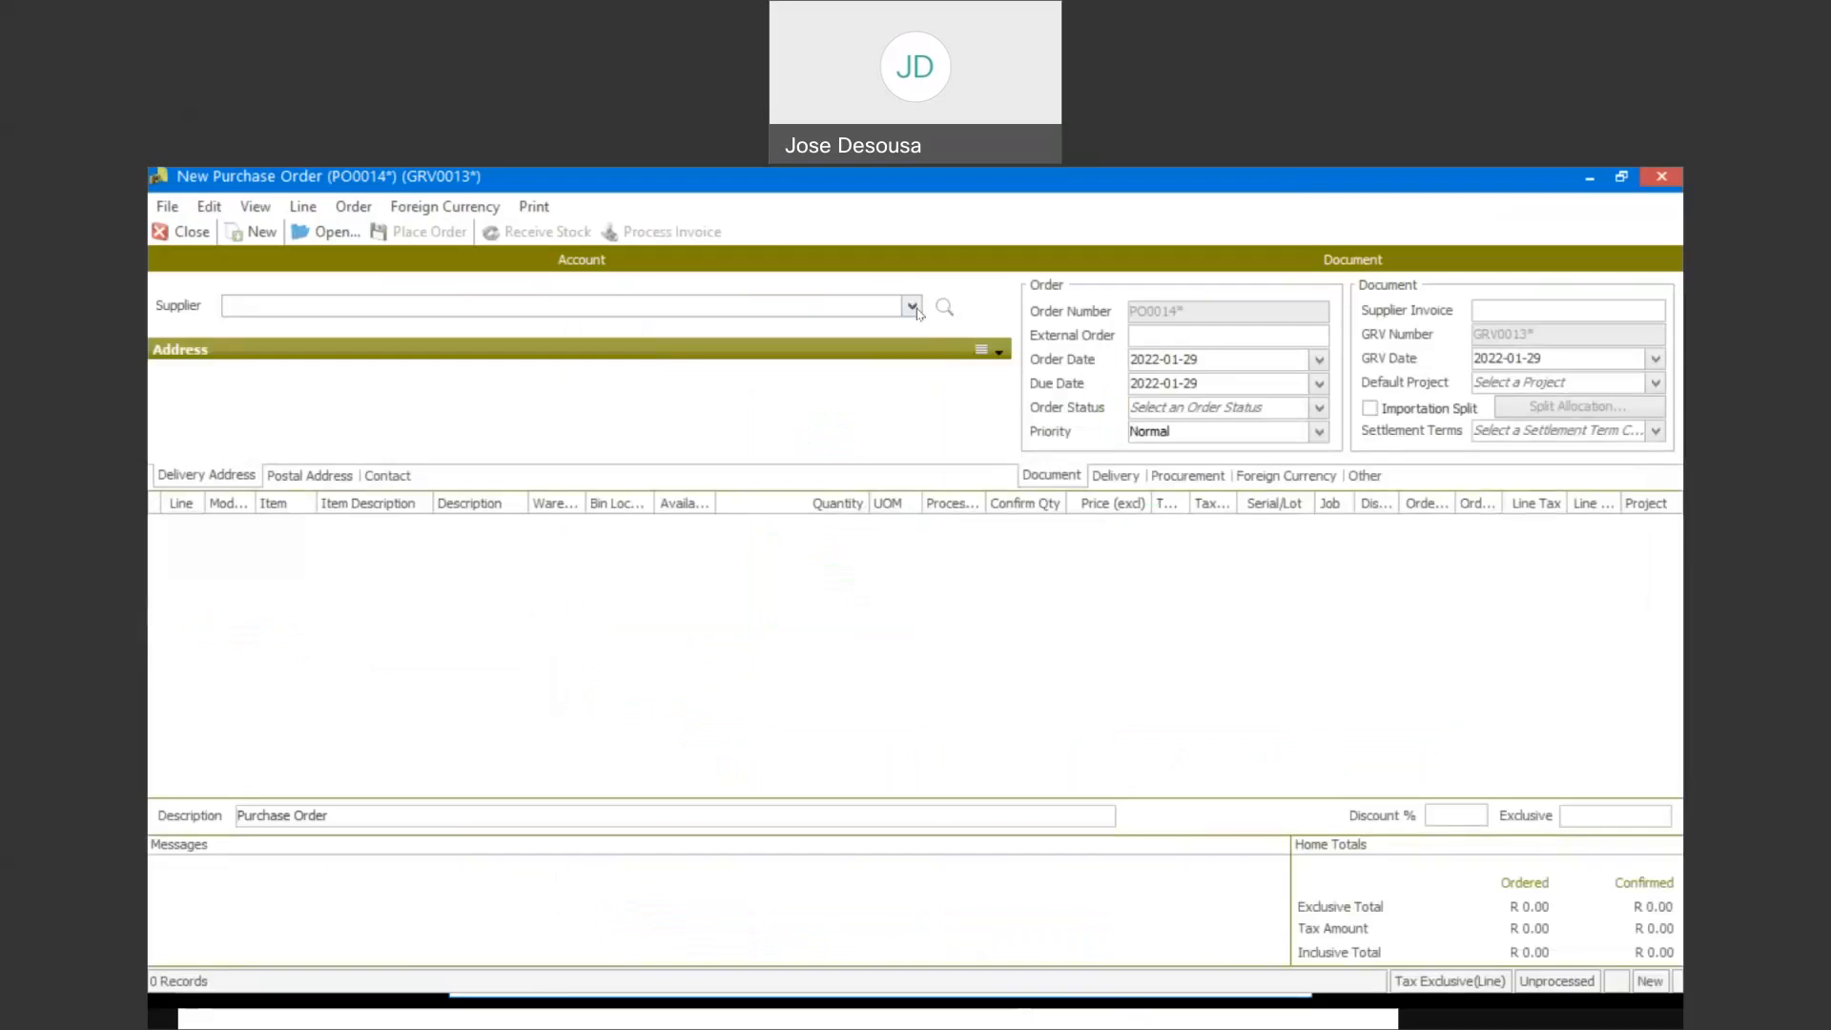
pyautogui.click(914, 307)
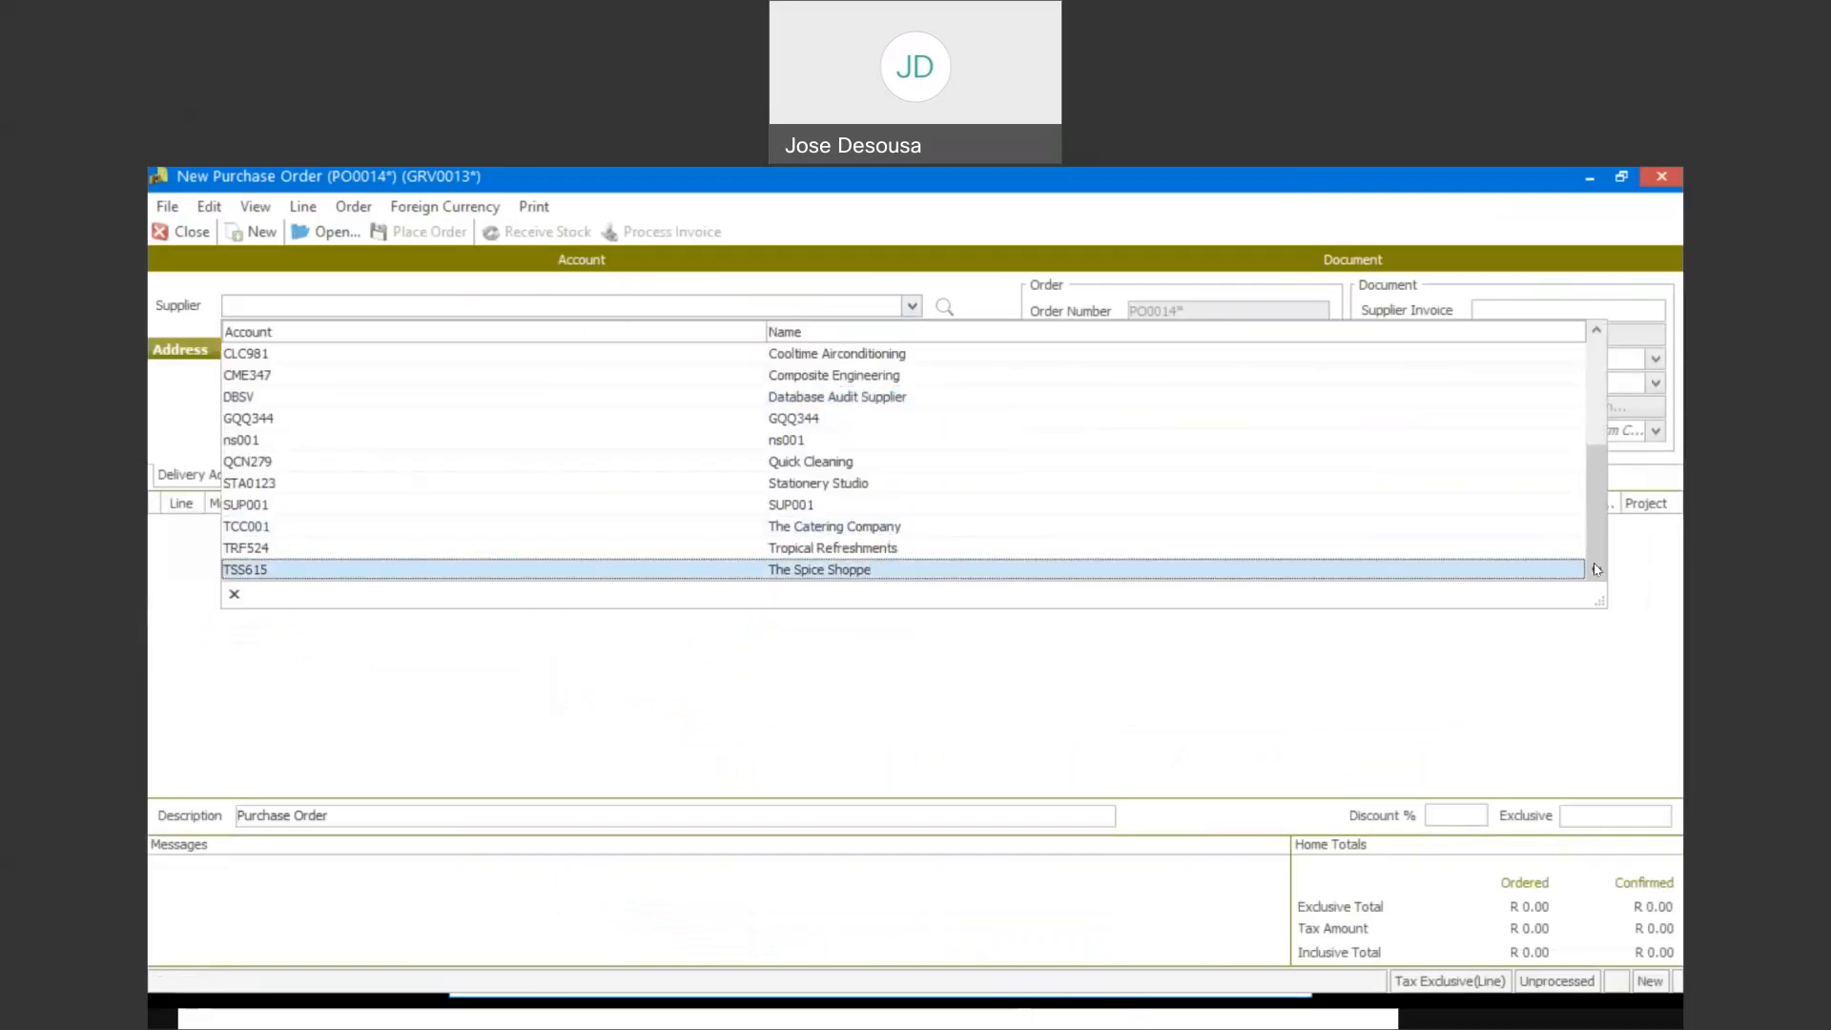
pyautogui.click(925, 462)
pyautogui.click(414, 608)
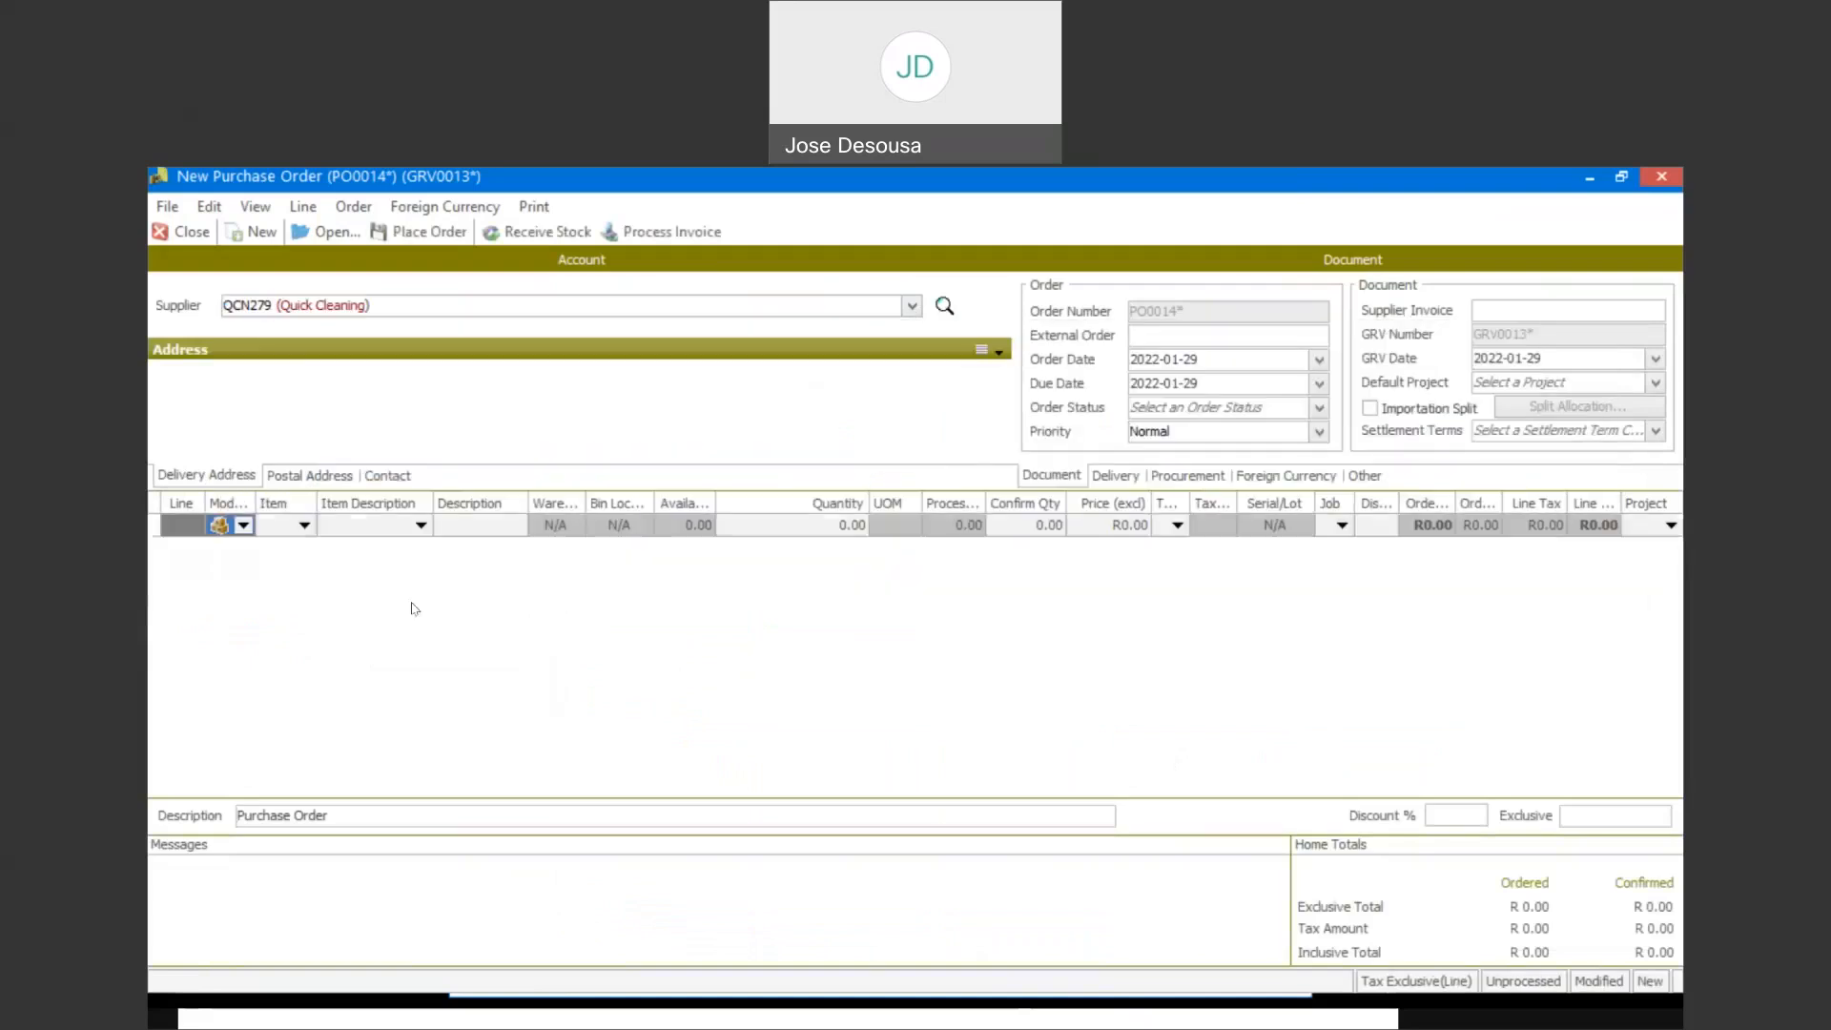
# Make the first order line a General Ledger line for the Equipment Rental account
pyautogui.click(244, 527)
pyautogui.click(245, 568)
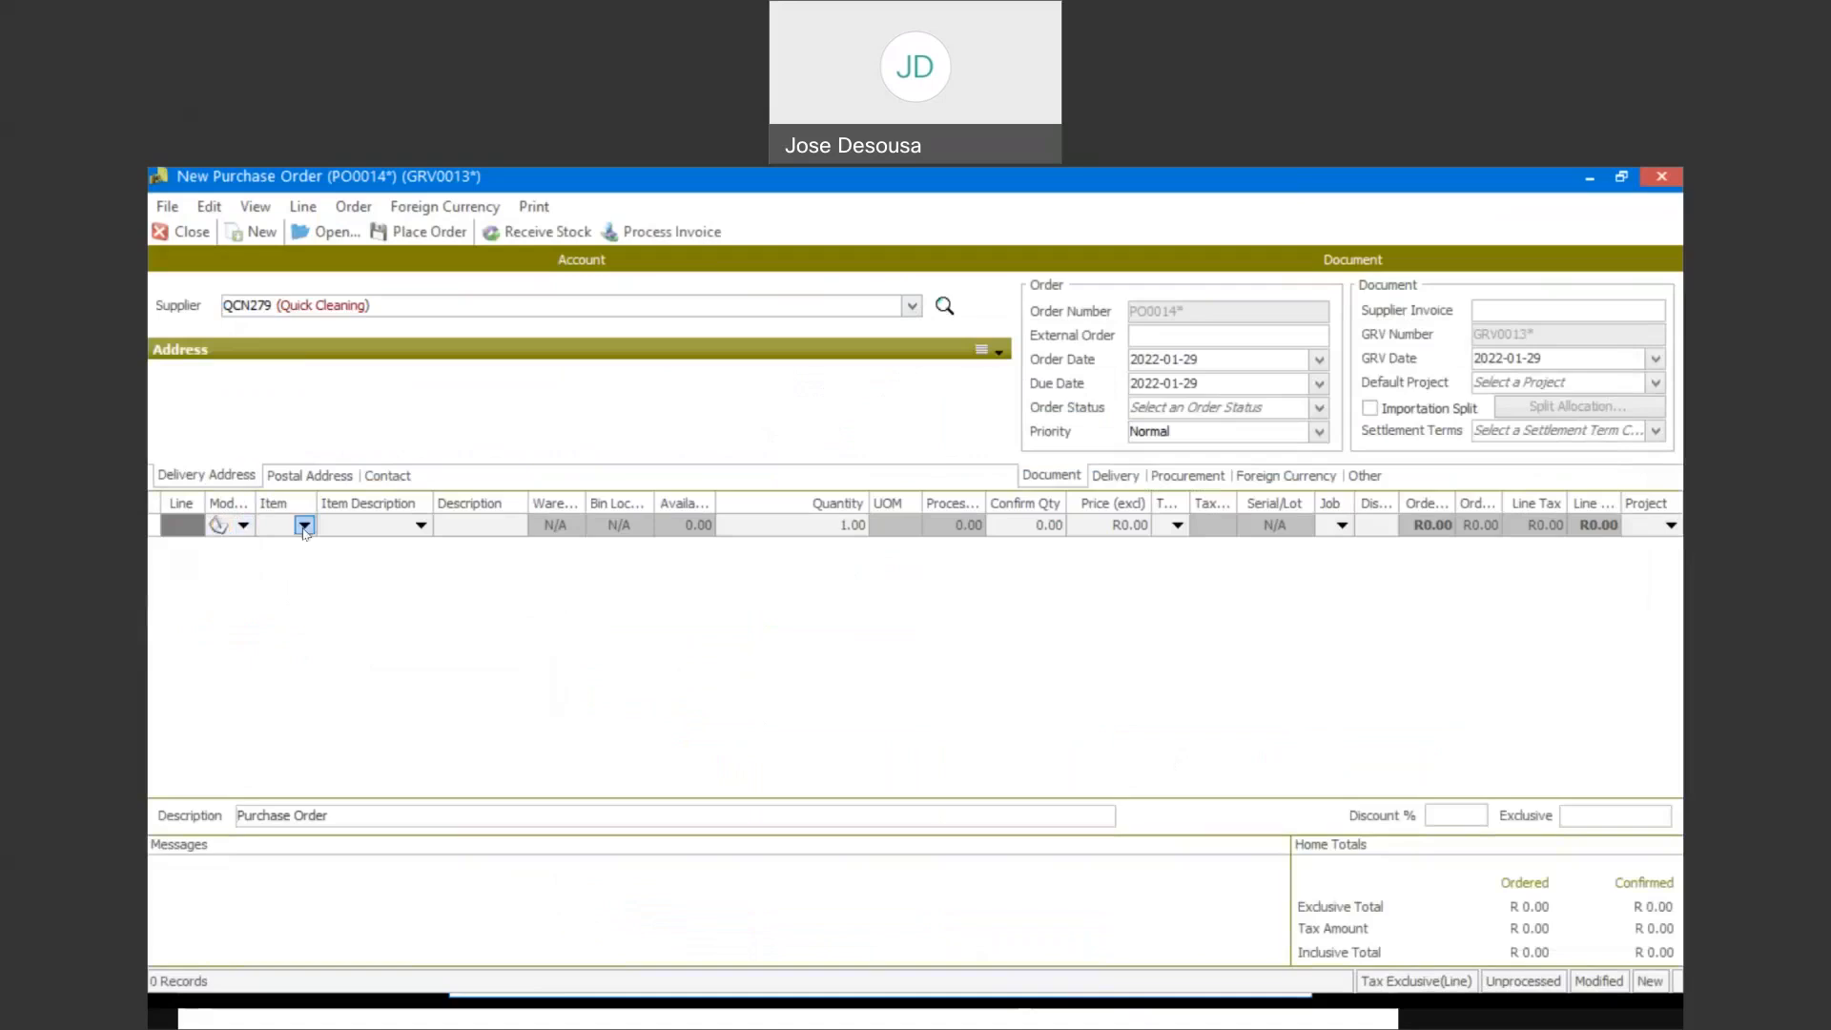
pyautogui.click(304, 526)
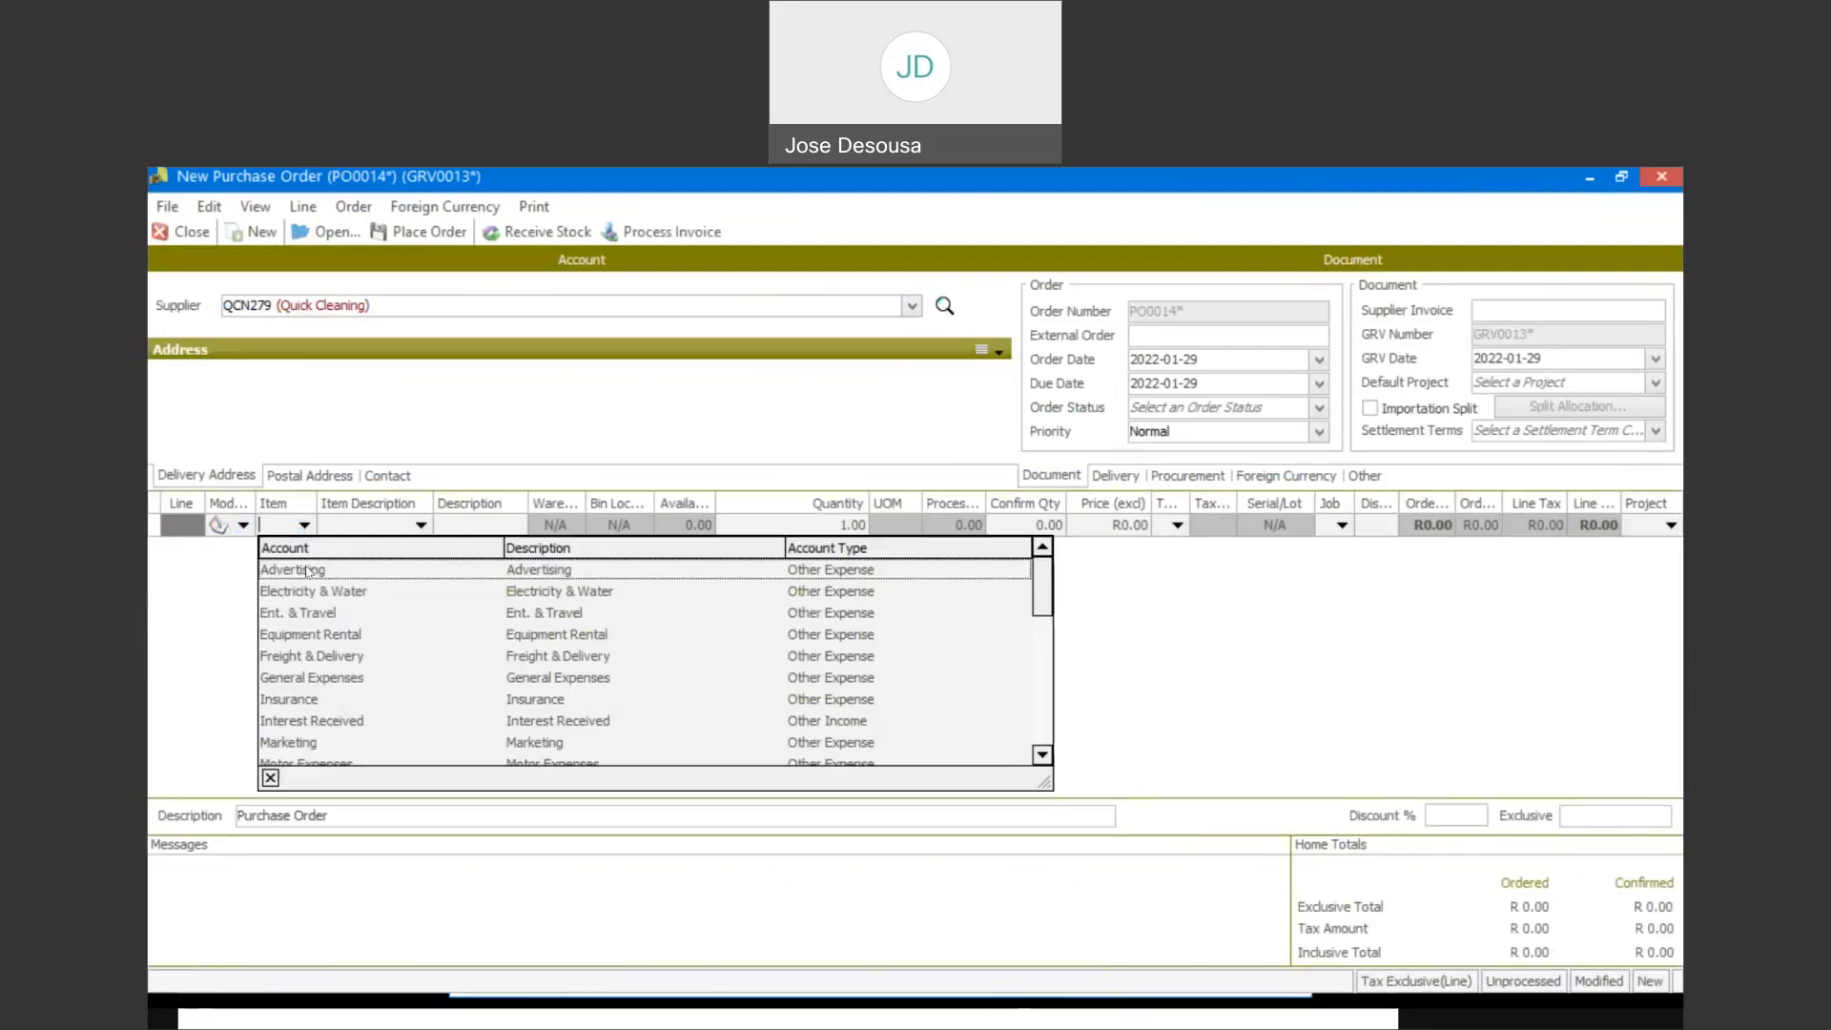
pyautogui.click(315, 635)
pyautogui.click(316, 635)
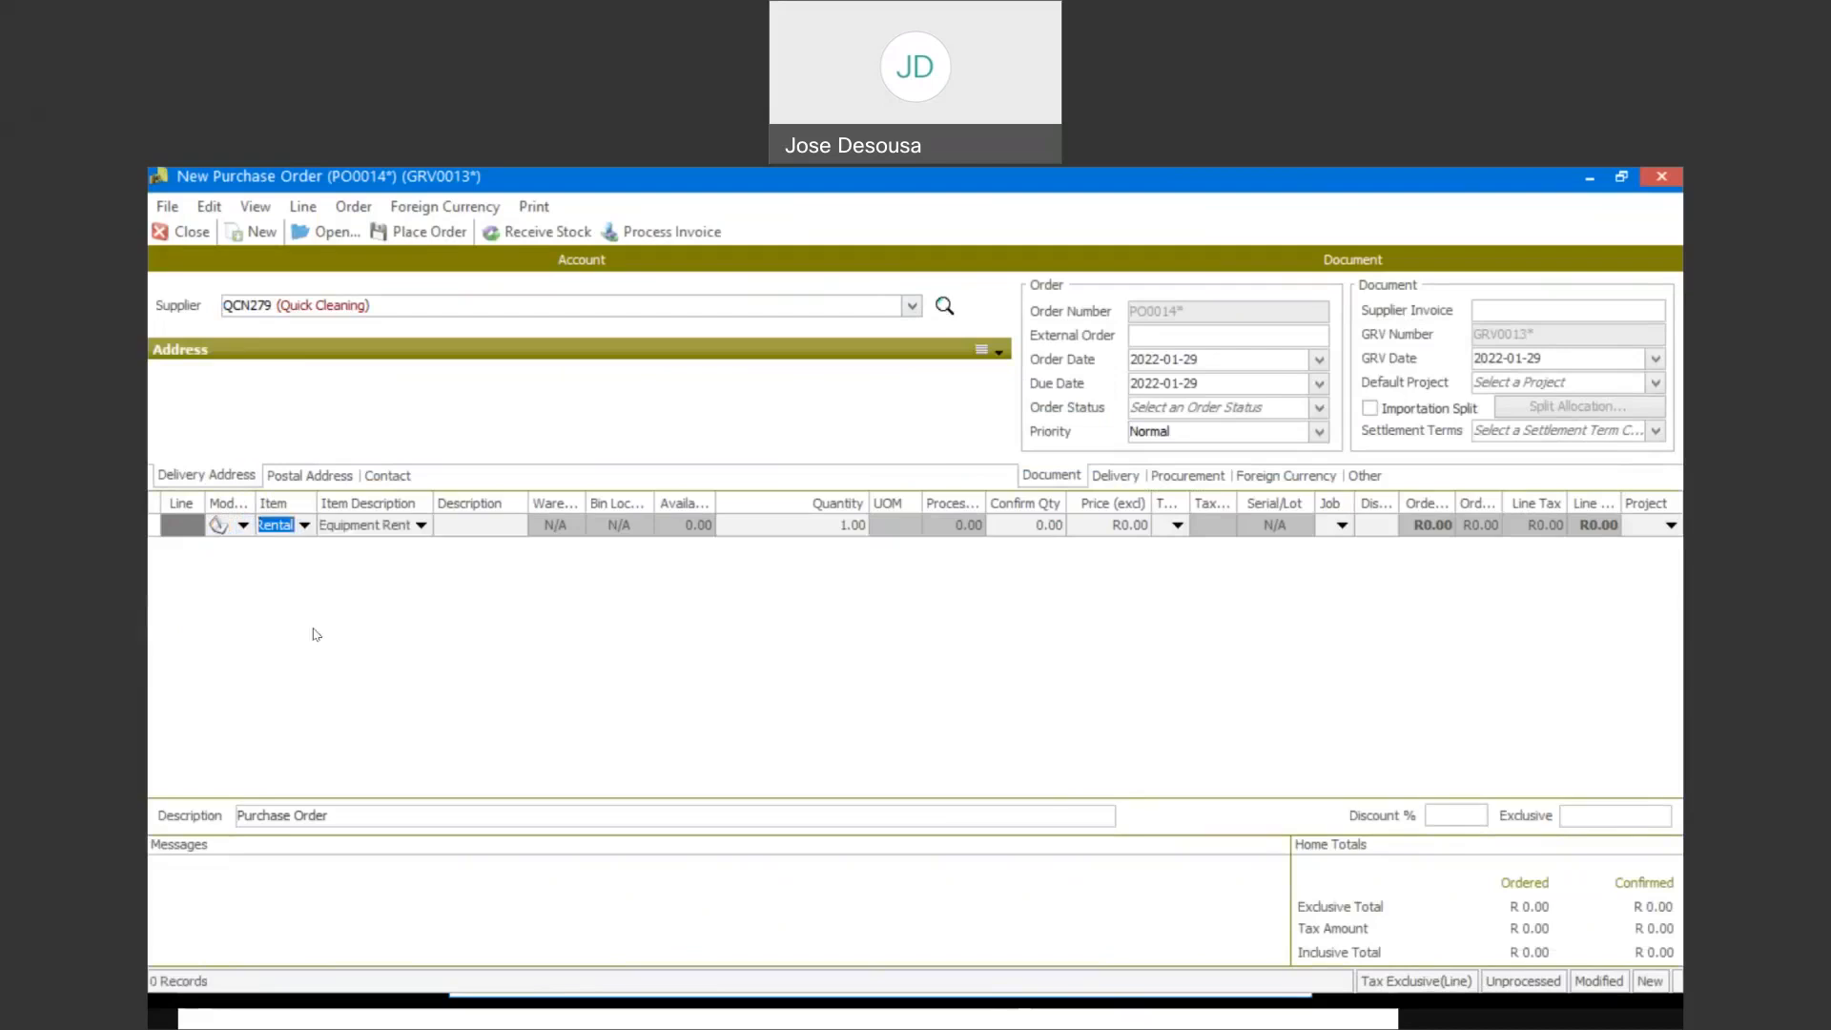
# Give the Equipment Rental line an exclusive price of 700 and tax type 1, and complete the line
pyautogui.press('Tab')
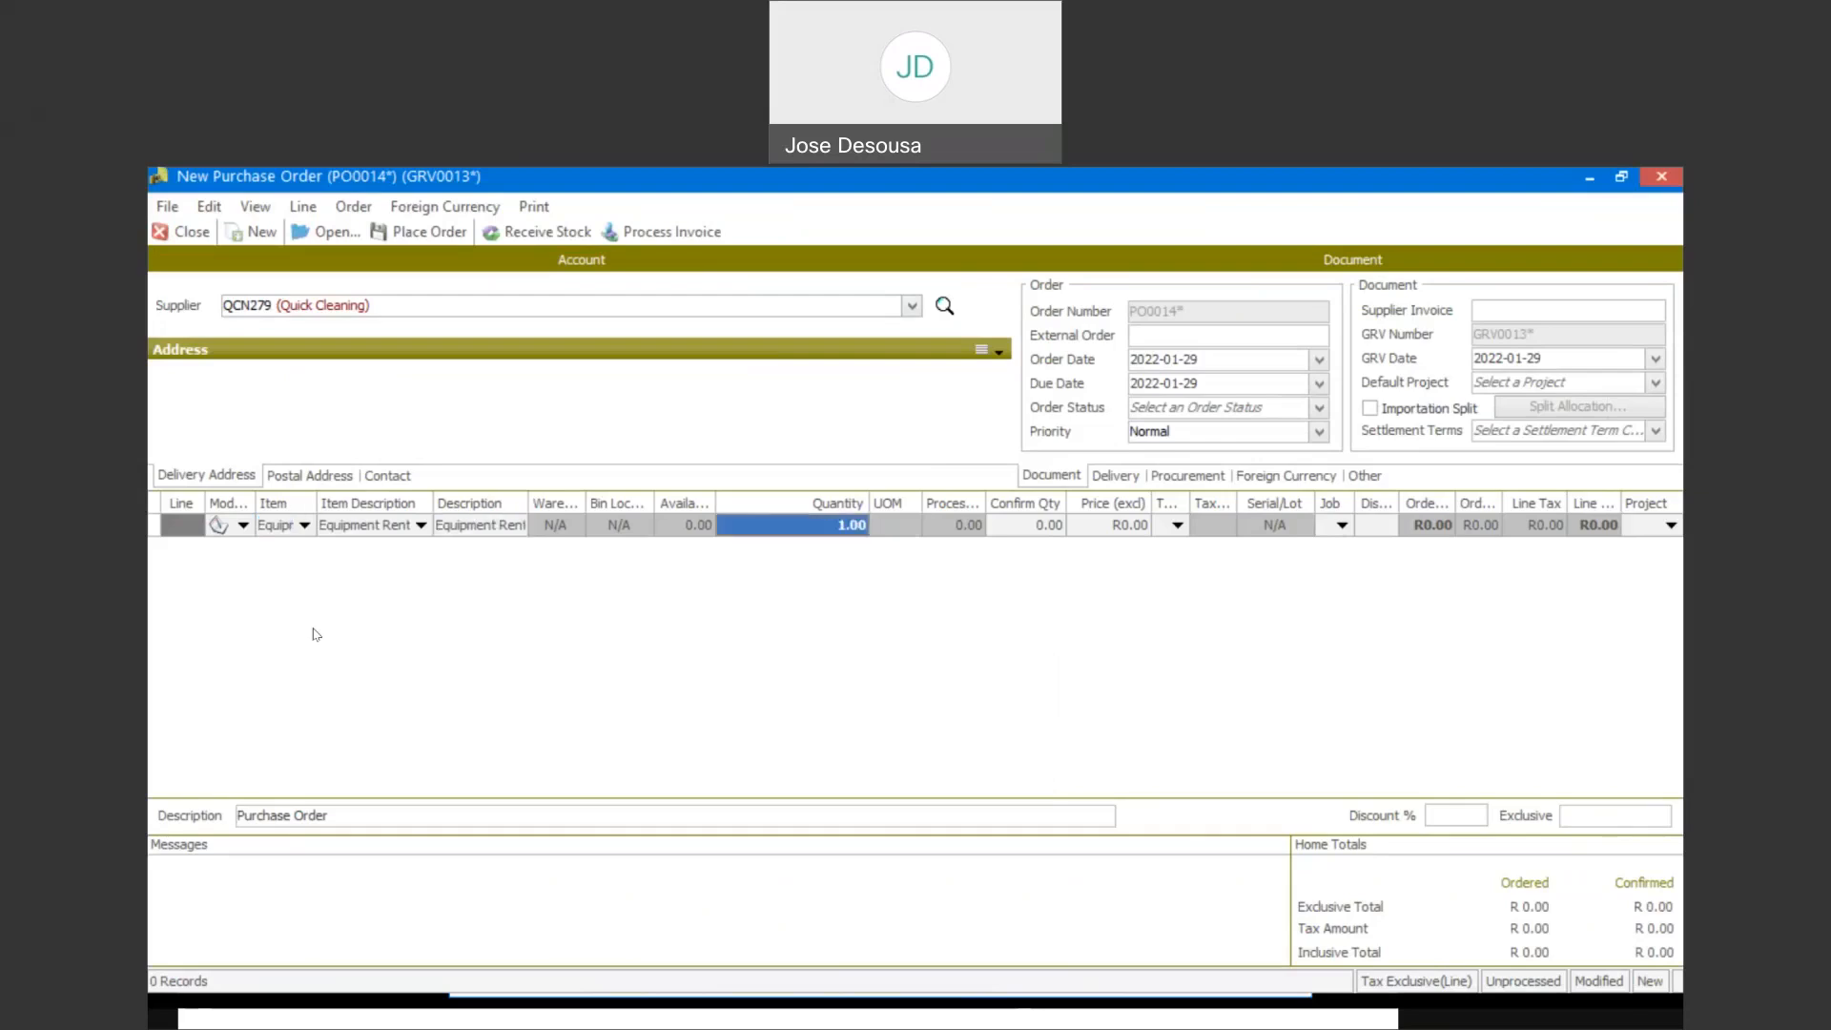
pyautogui.press('Tab')
pyautogui.press('Tab')
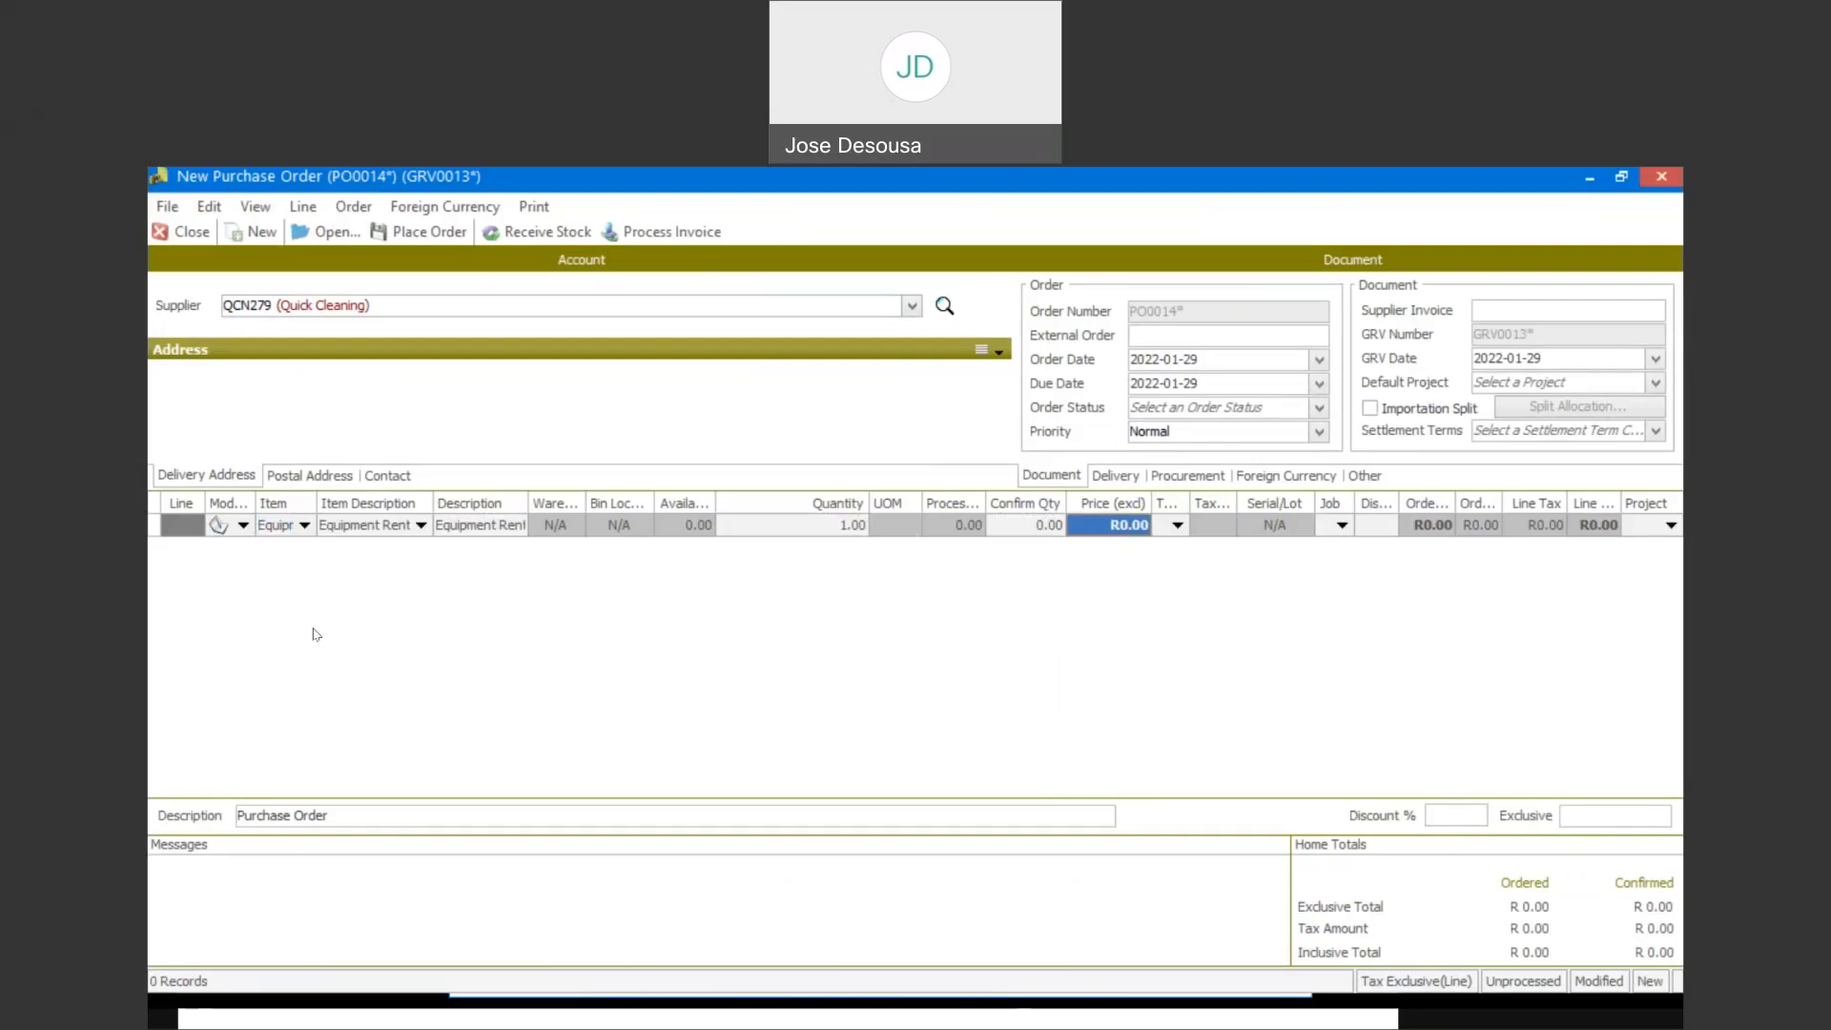
pyautogui.write('700')
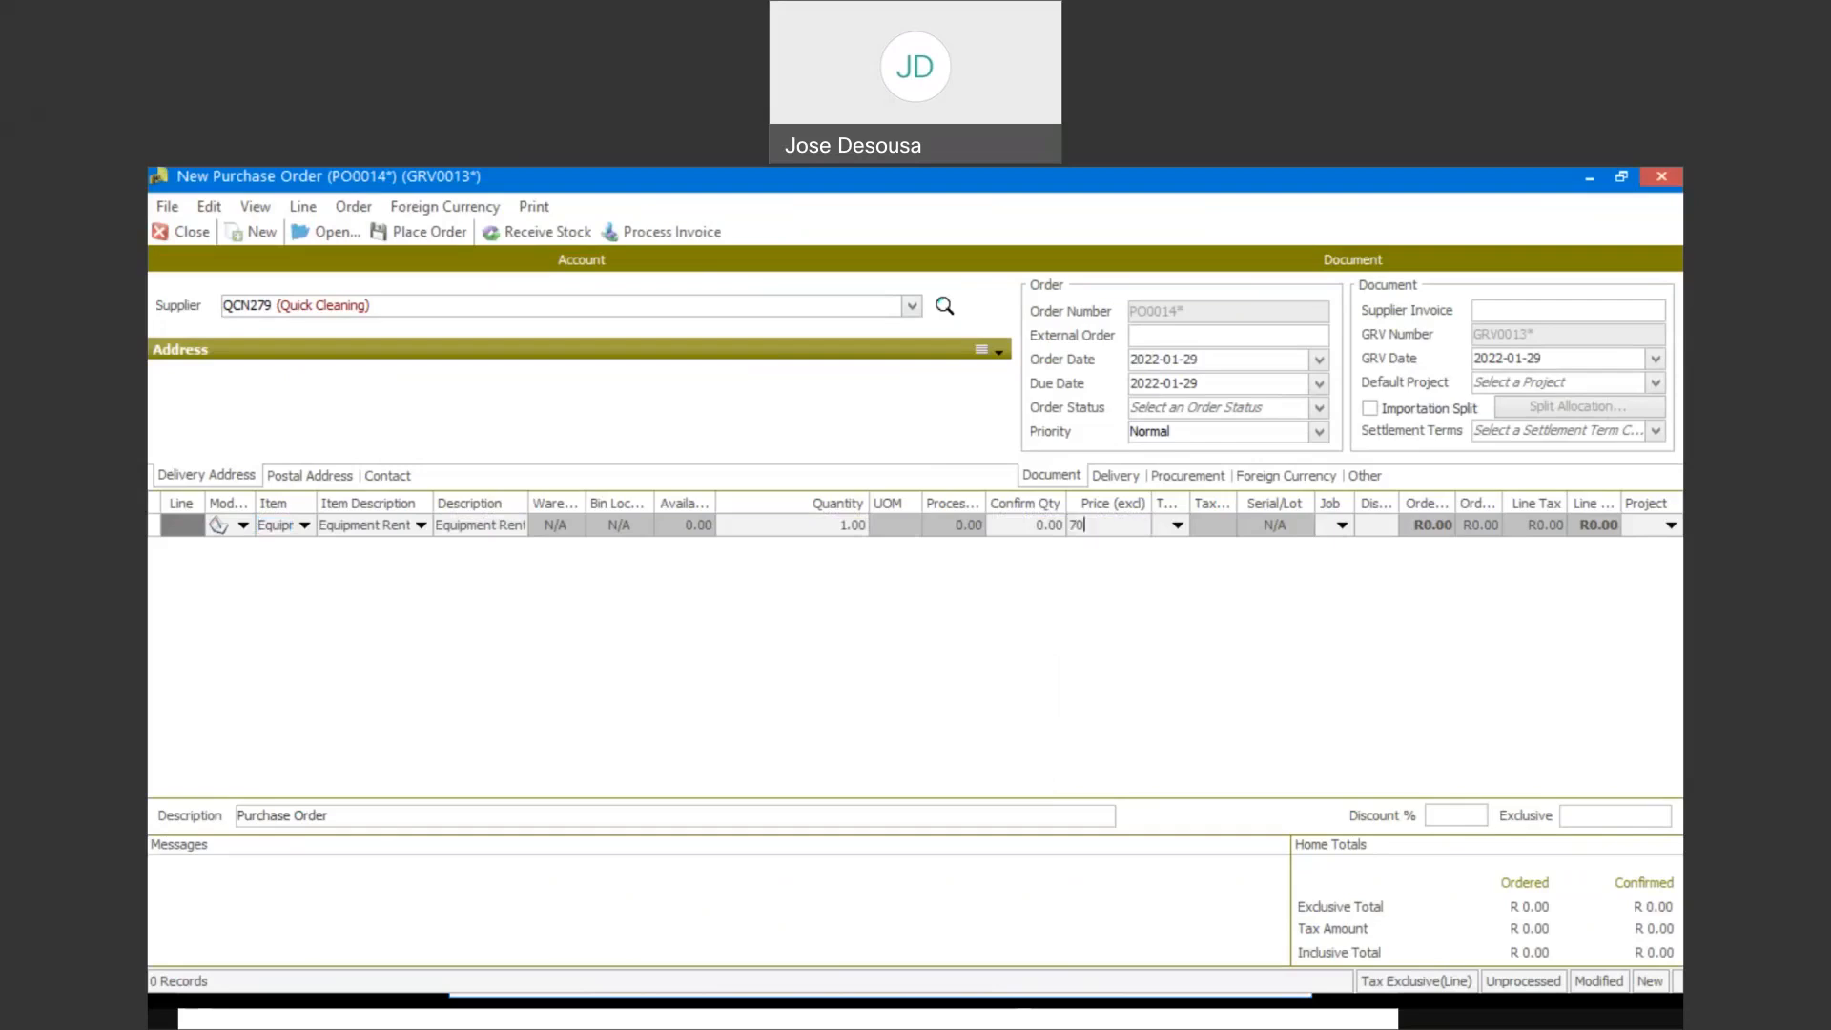
pyautogui.press('Tab')
pyautogui.write('1')
pyautogui.press('Tab')
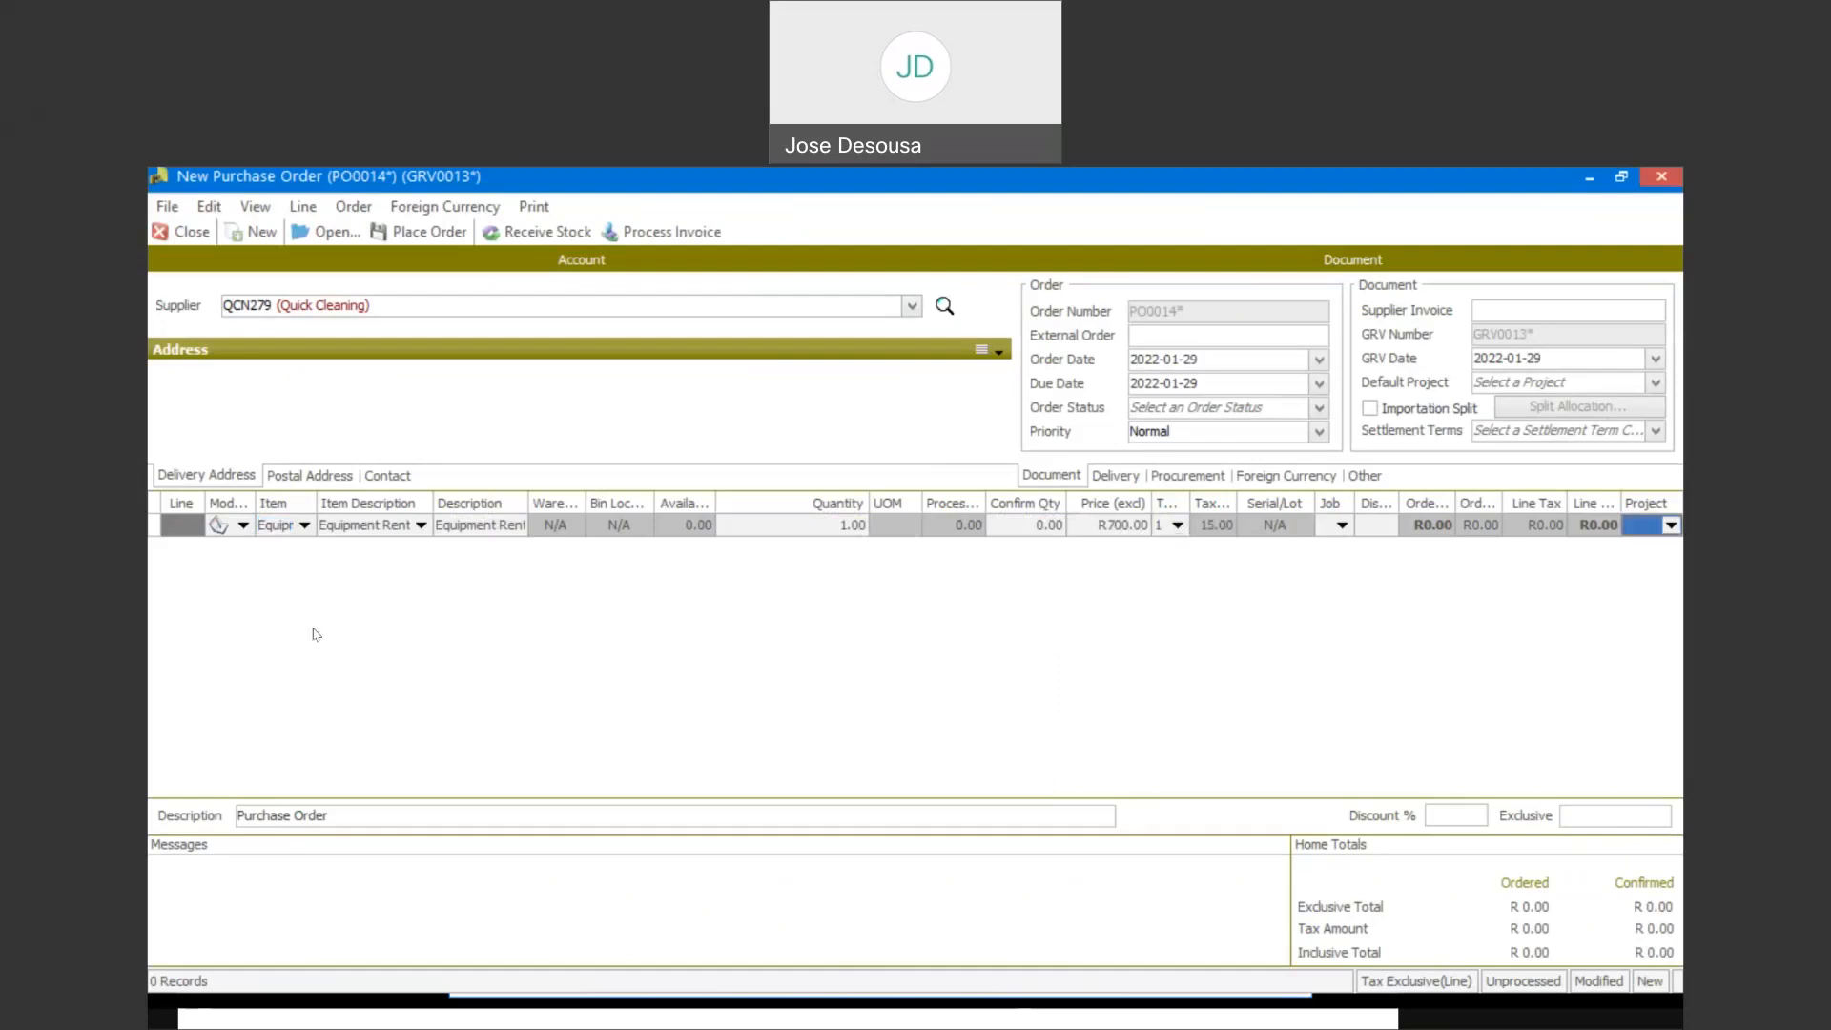
pyautogui.press('Tab')
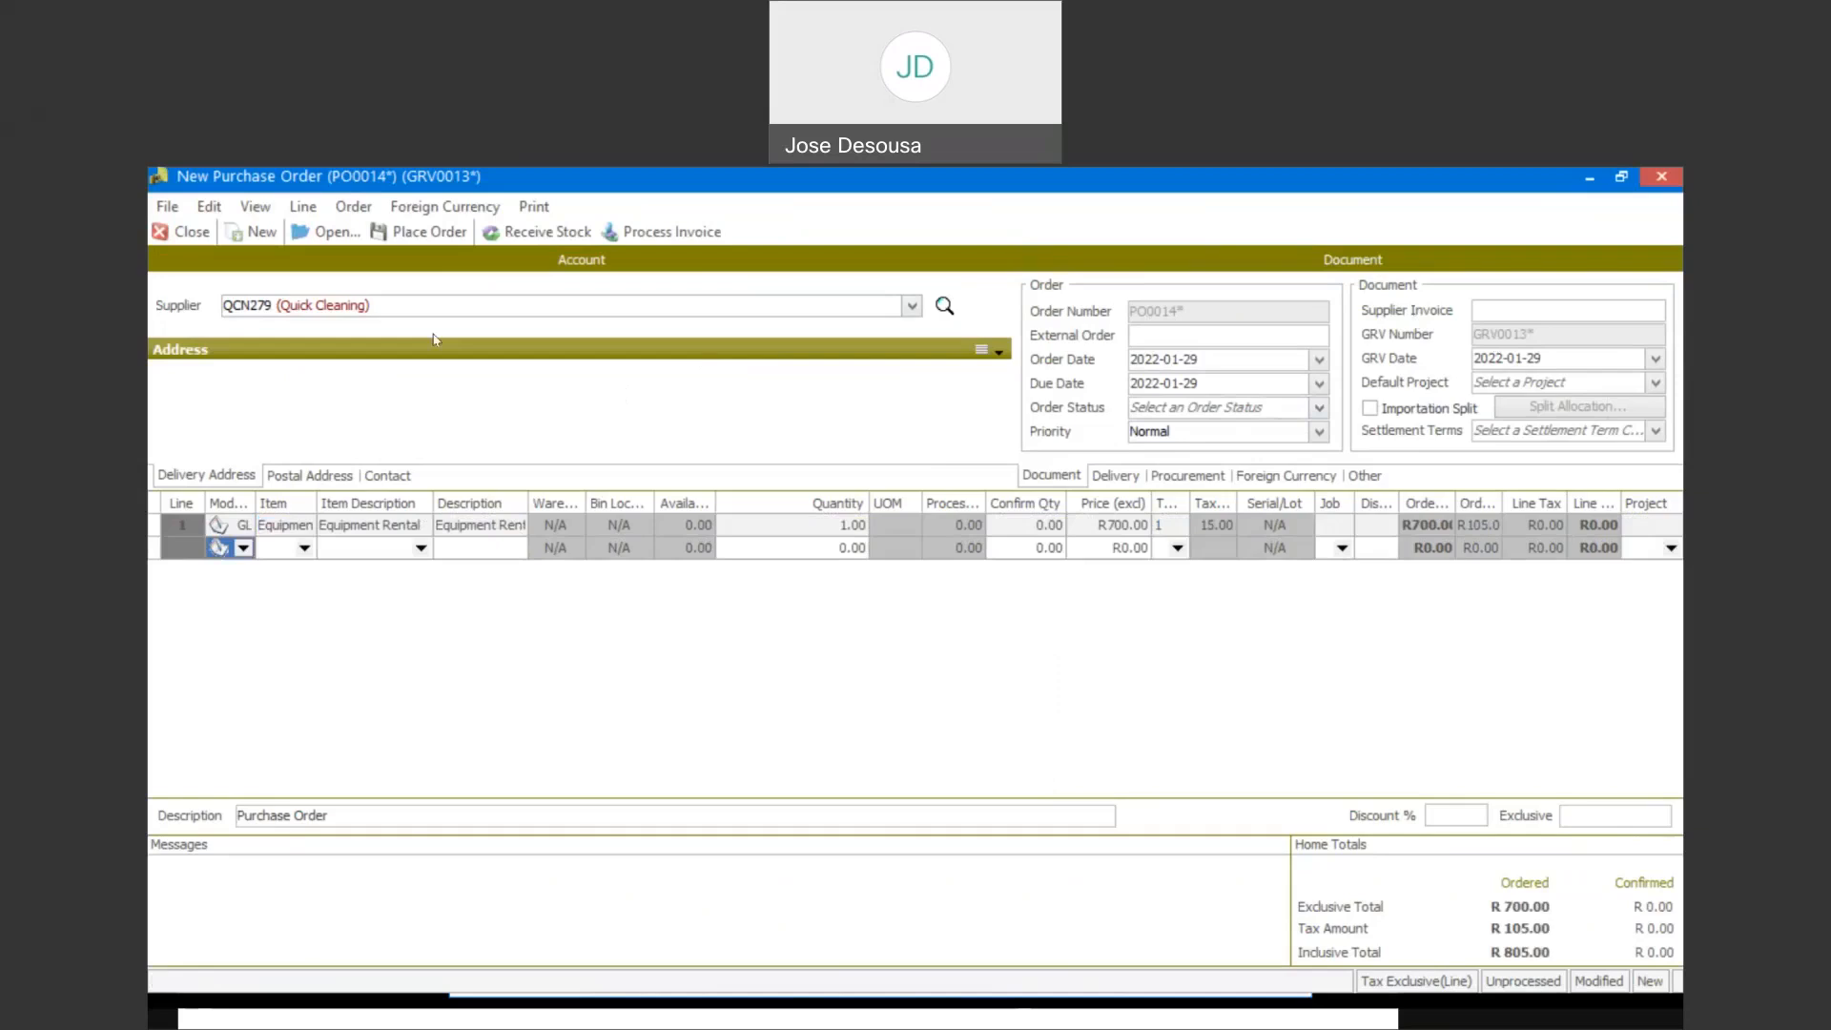
# Place the order, preview the printed purchase order, and close both the preview and the order
pyautogui.click(441, 239)
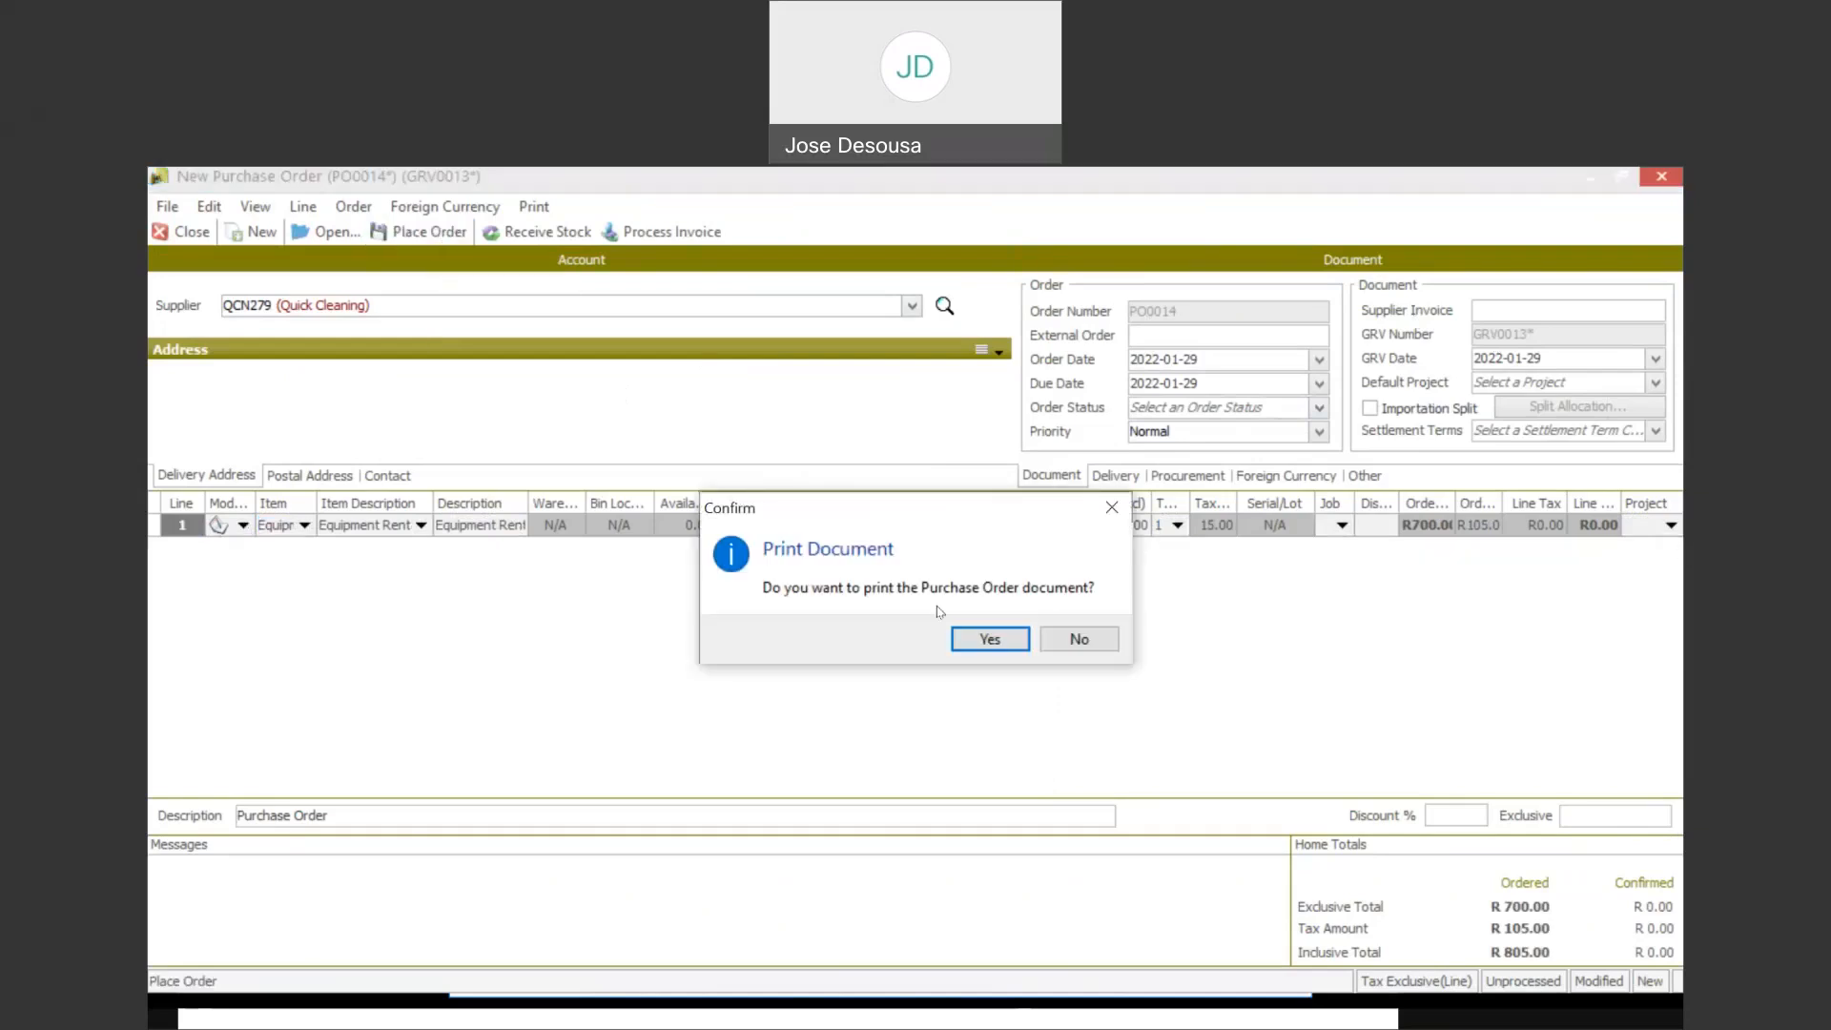
pyautogui.click(977, 635)
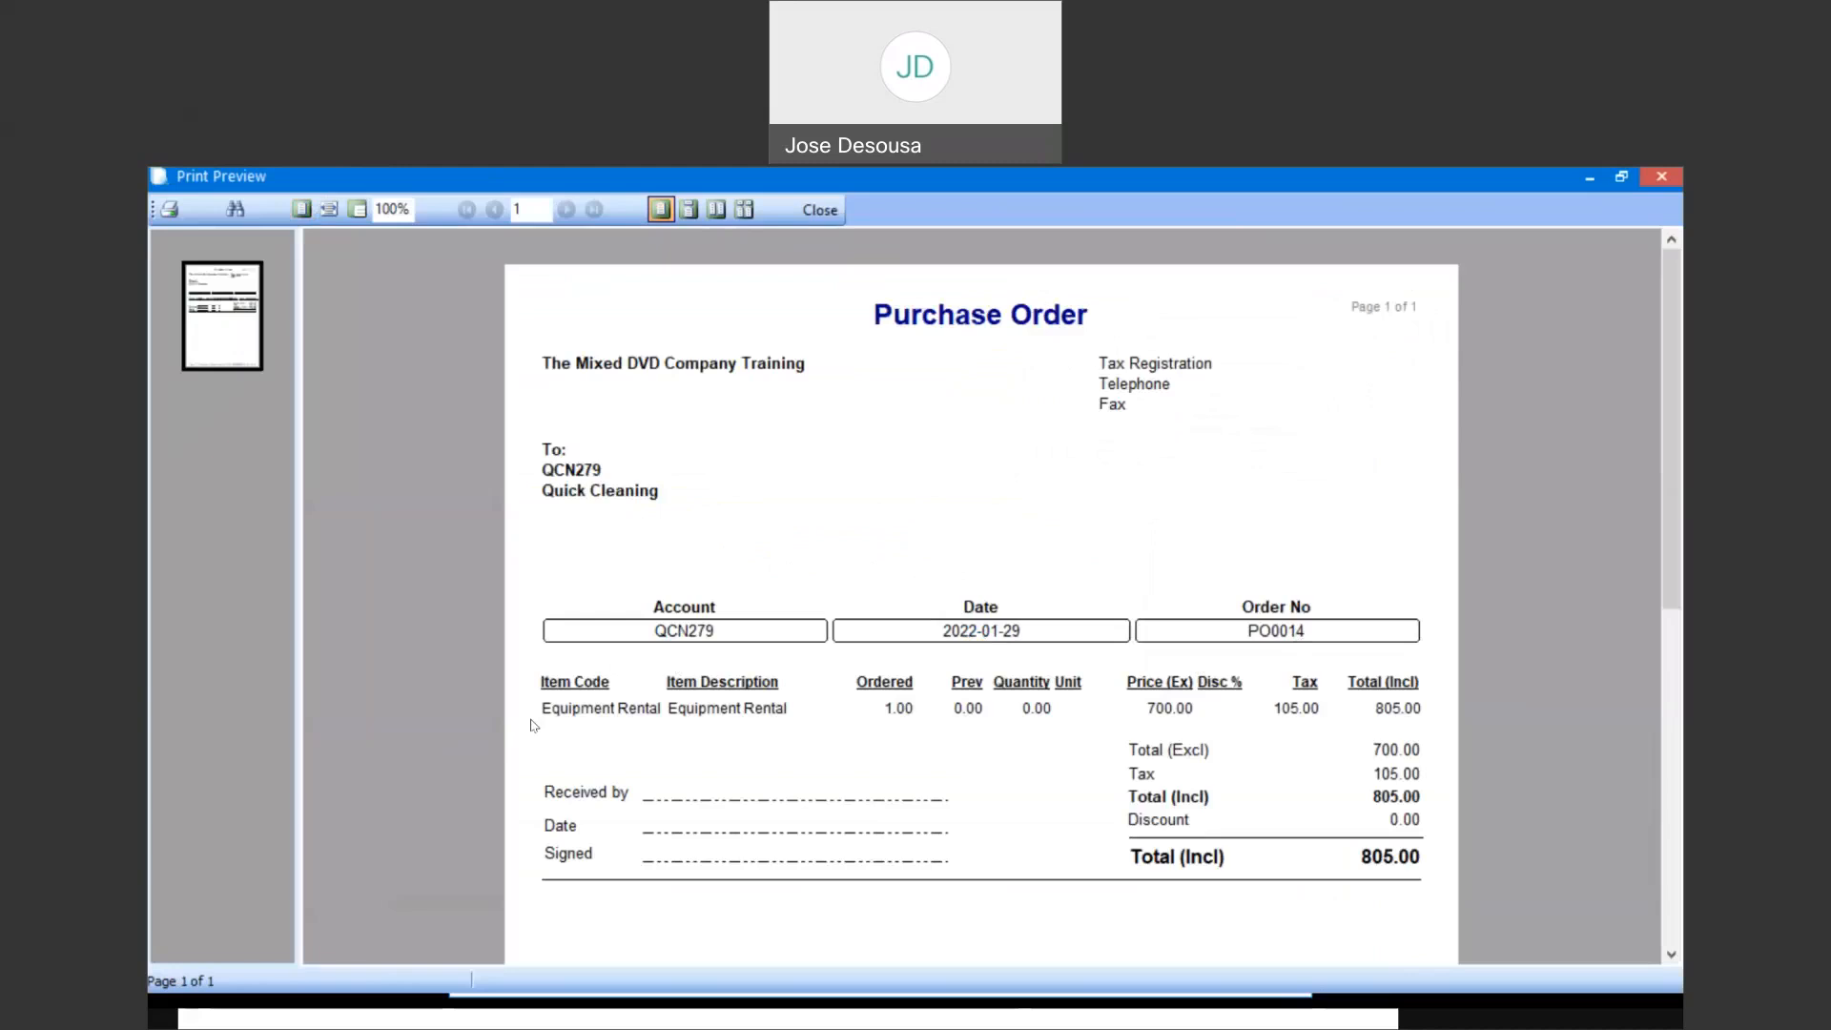
pyautogui.click(818, 210)
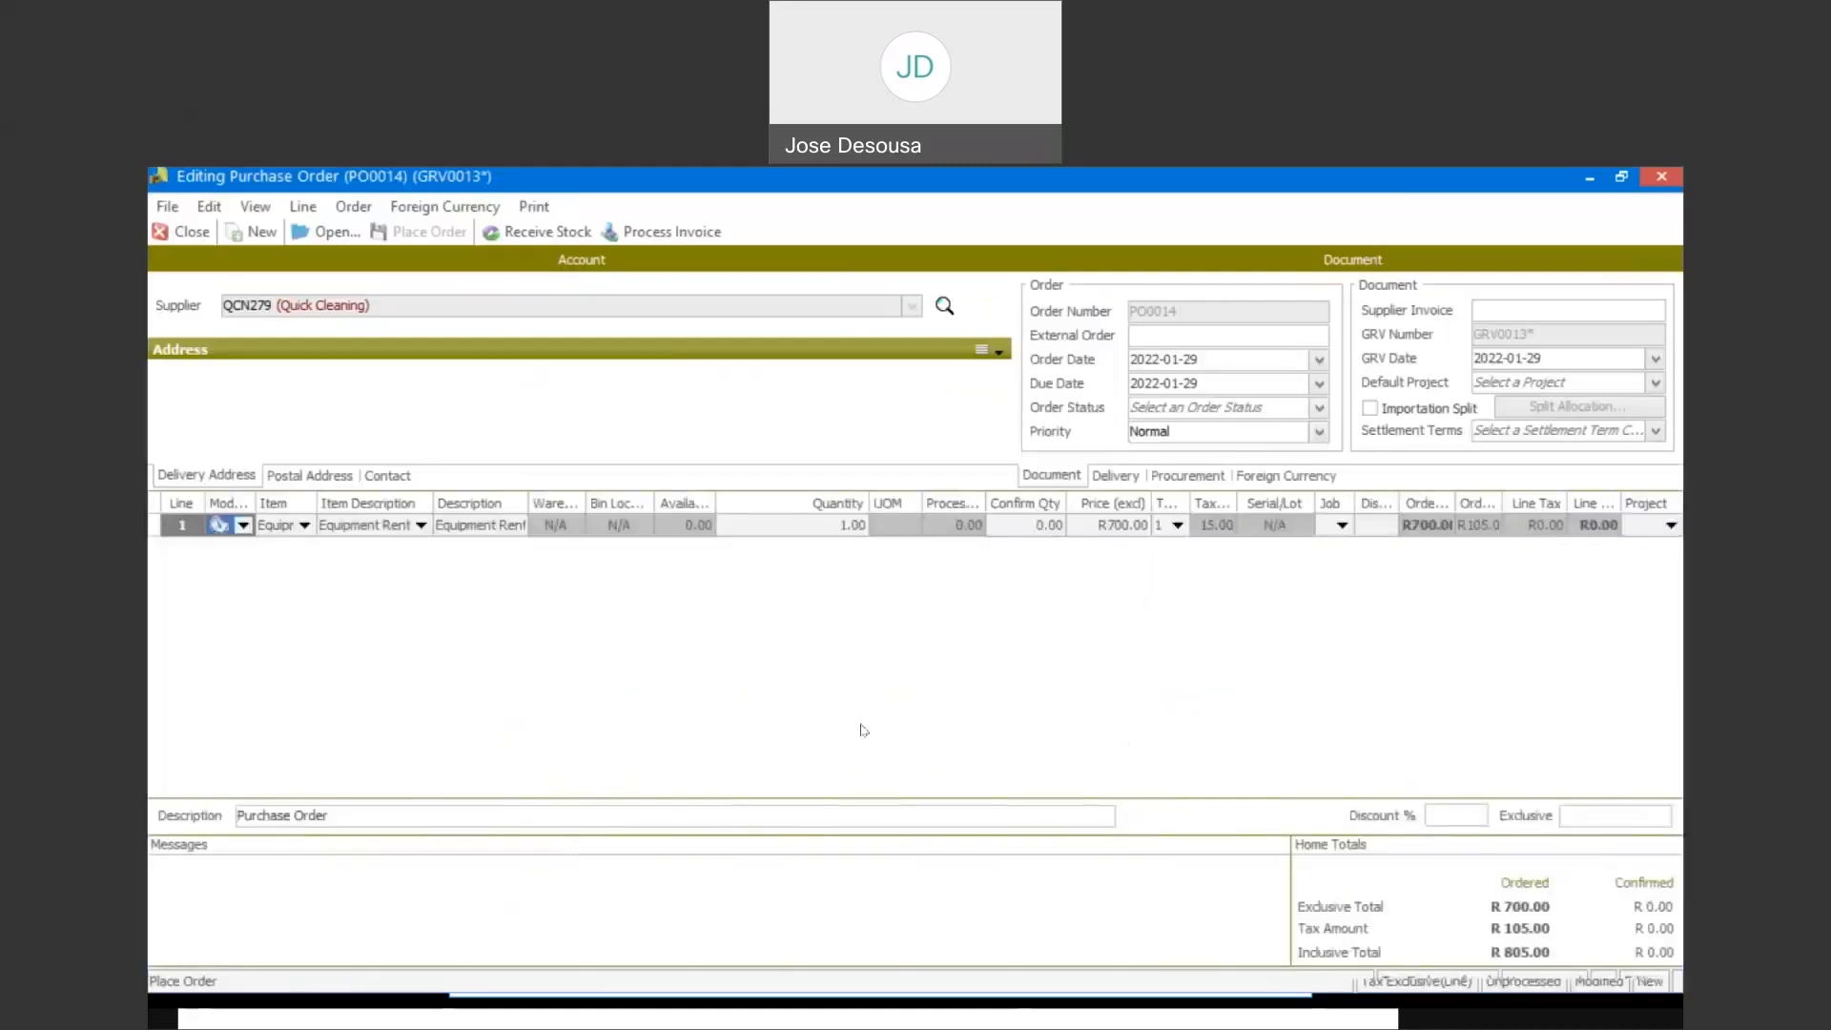
pyautogui.click(187, 232)
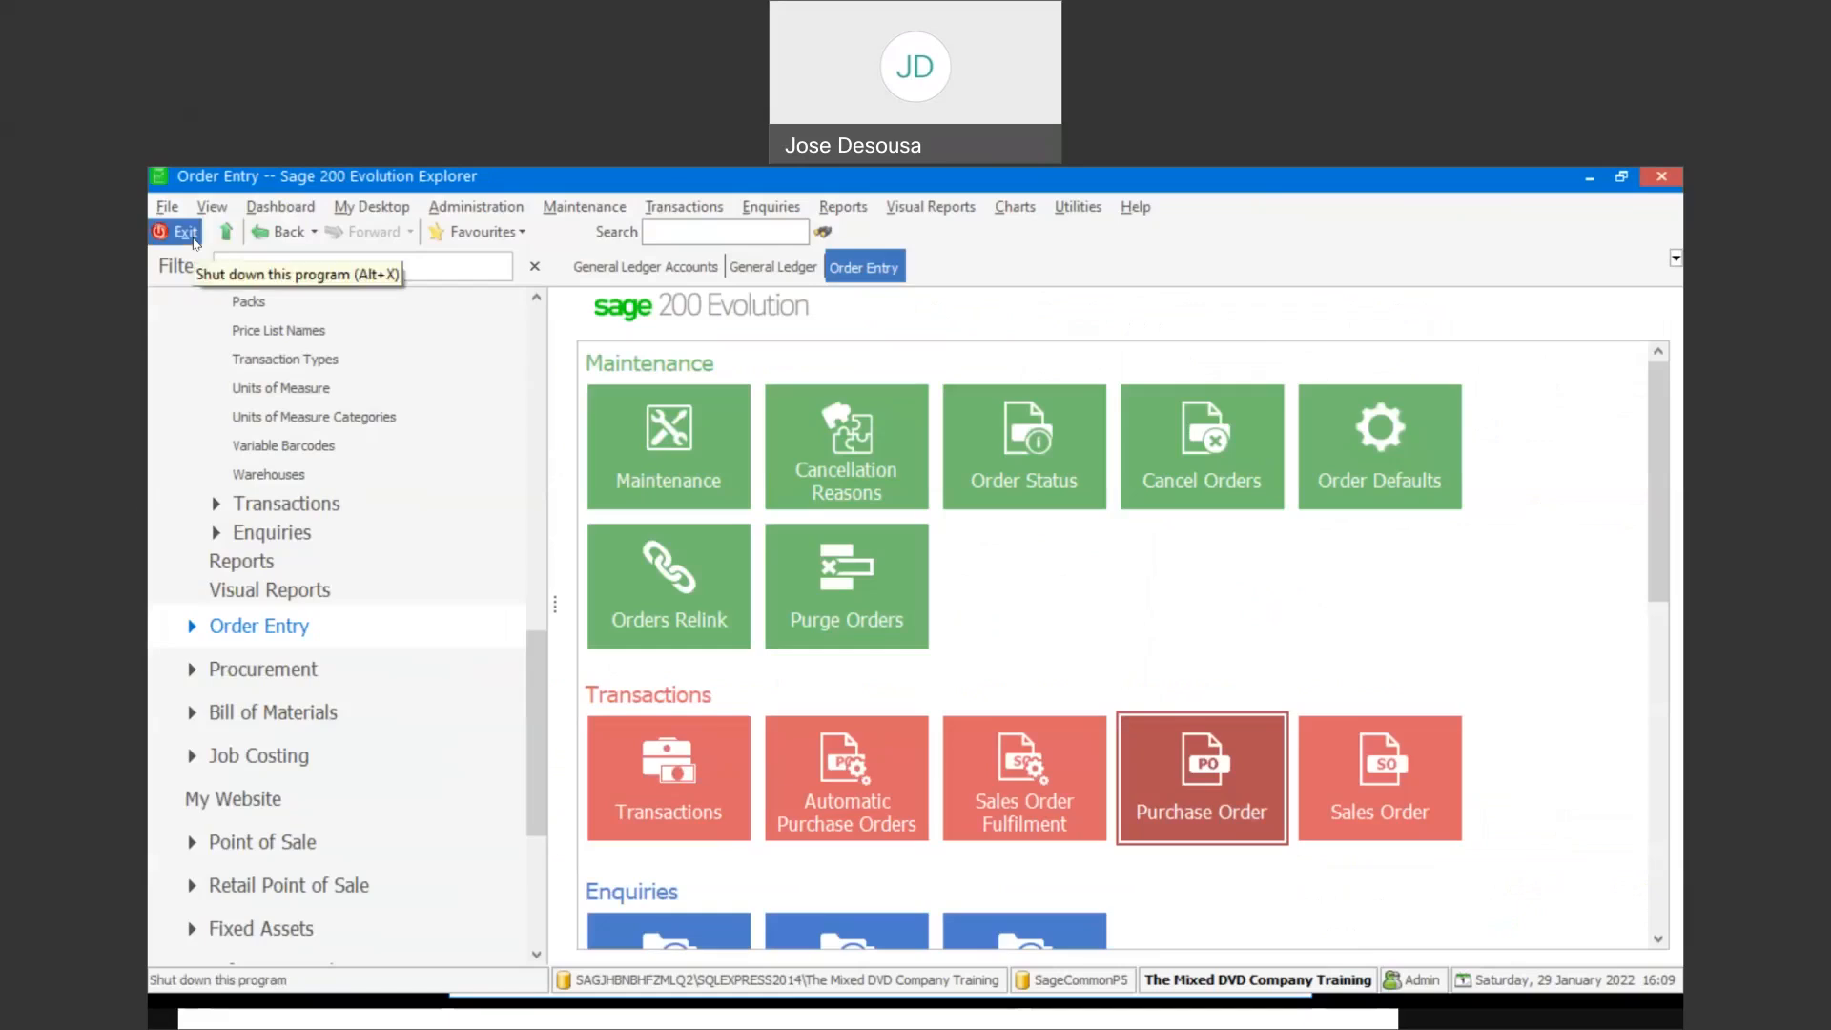
# Search the supplier purchase documents for only the PO SINV type with transaction date 2022-01-29
pyautogui.click(1195, 782)
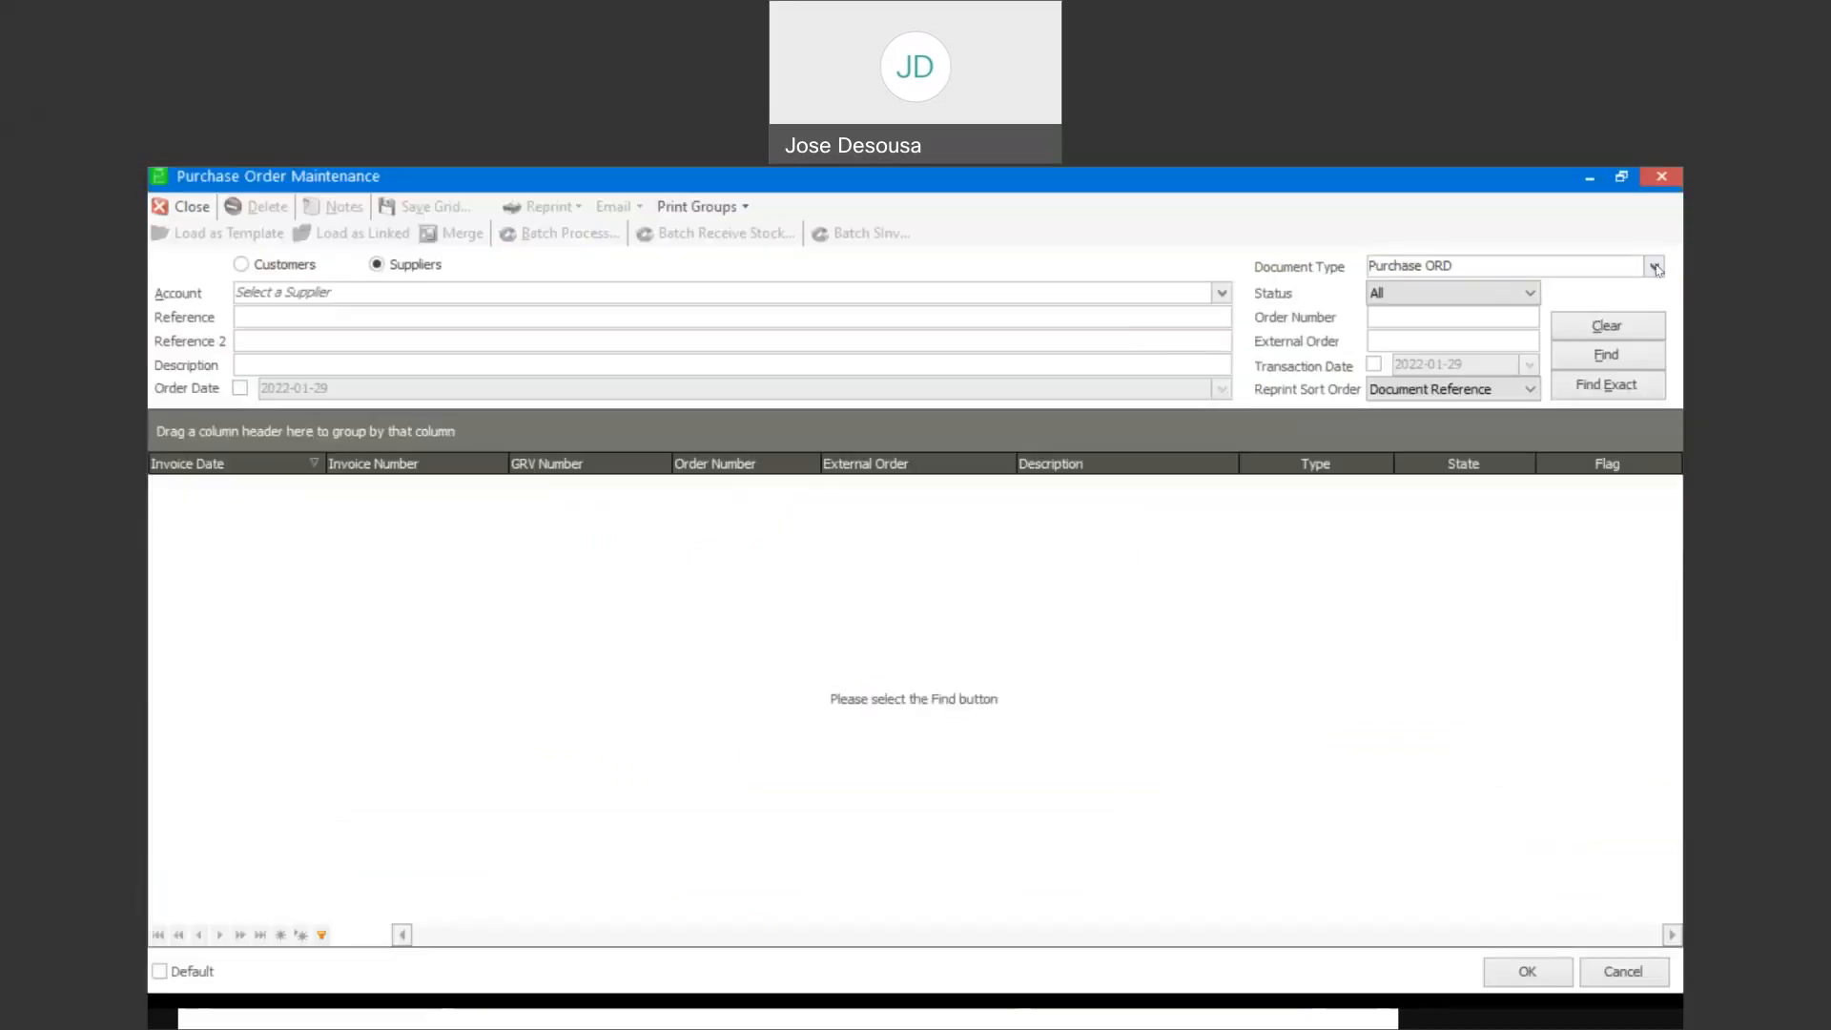
pyautogui.click(1655, 267)
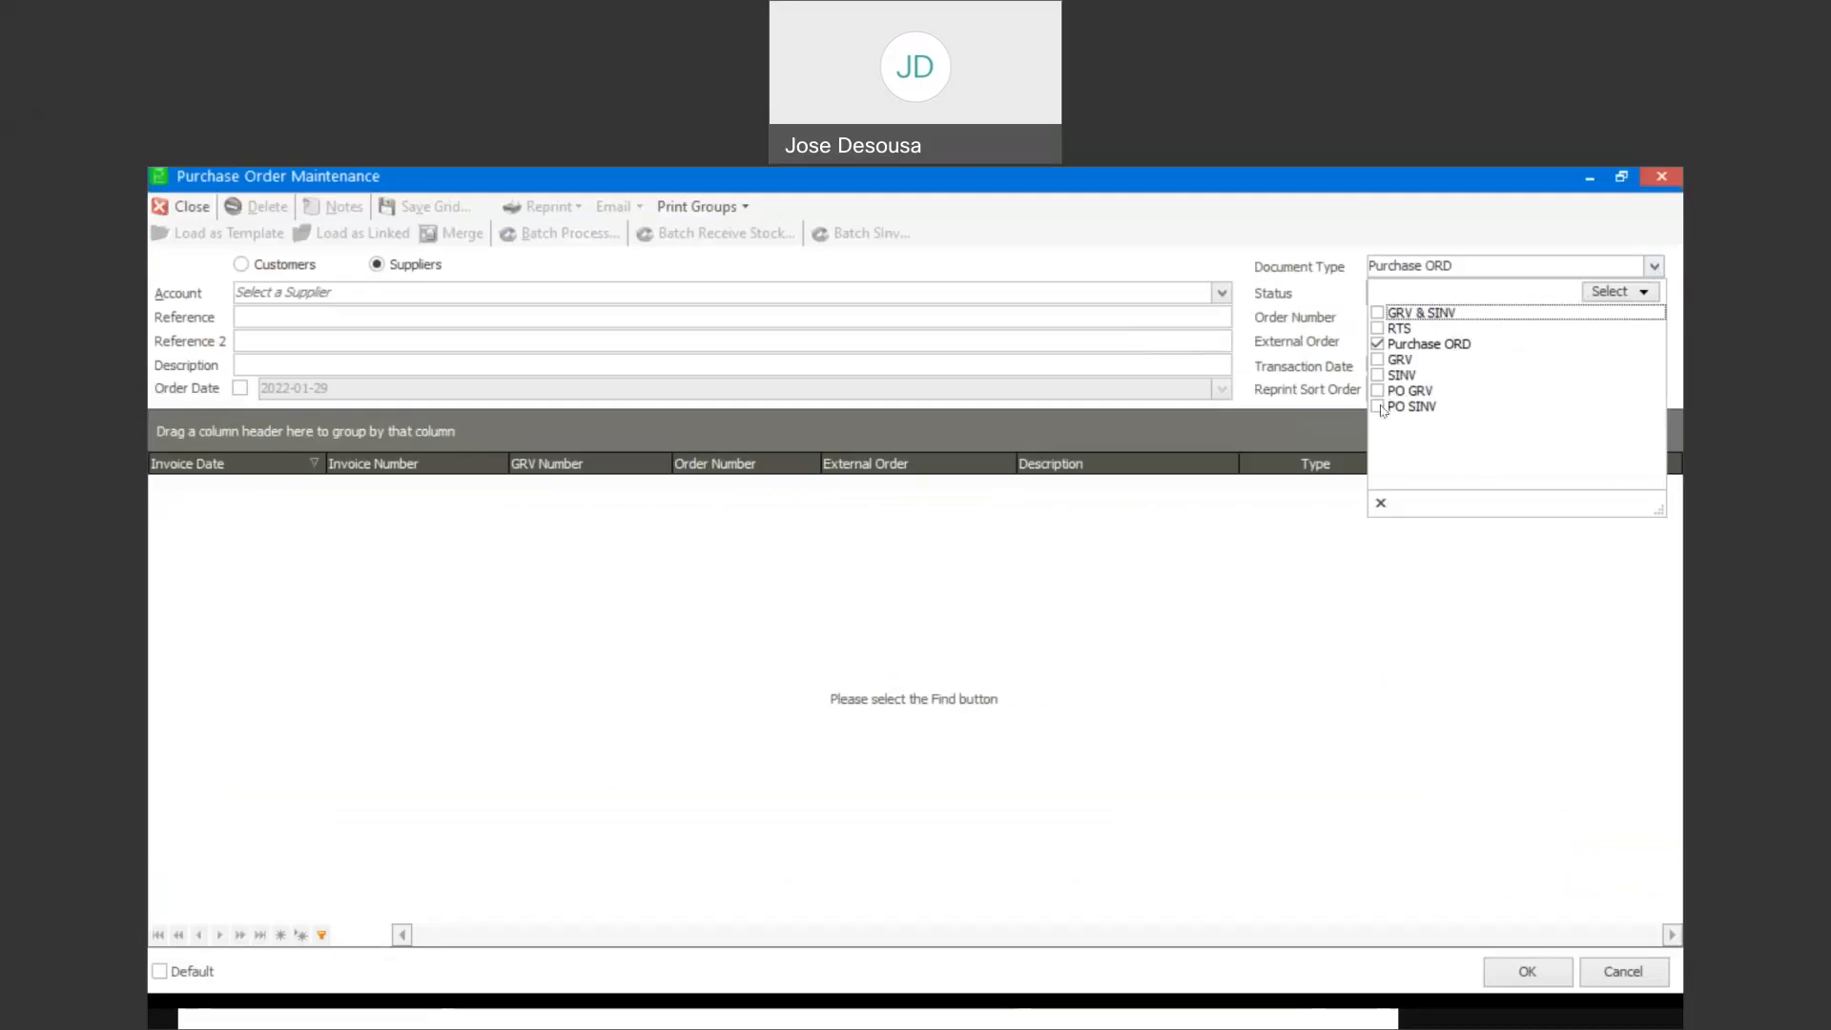
pyautogui.click(1379, 407)
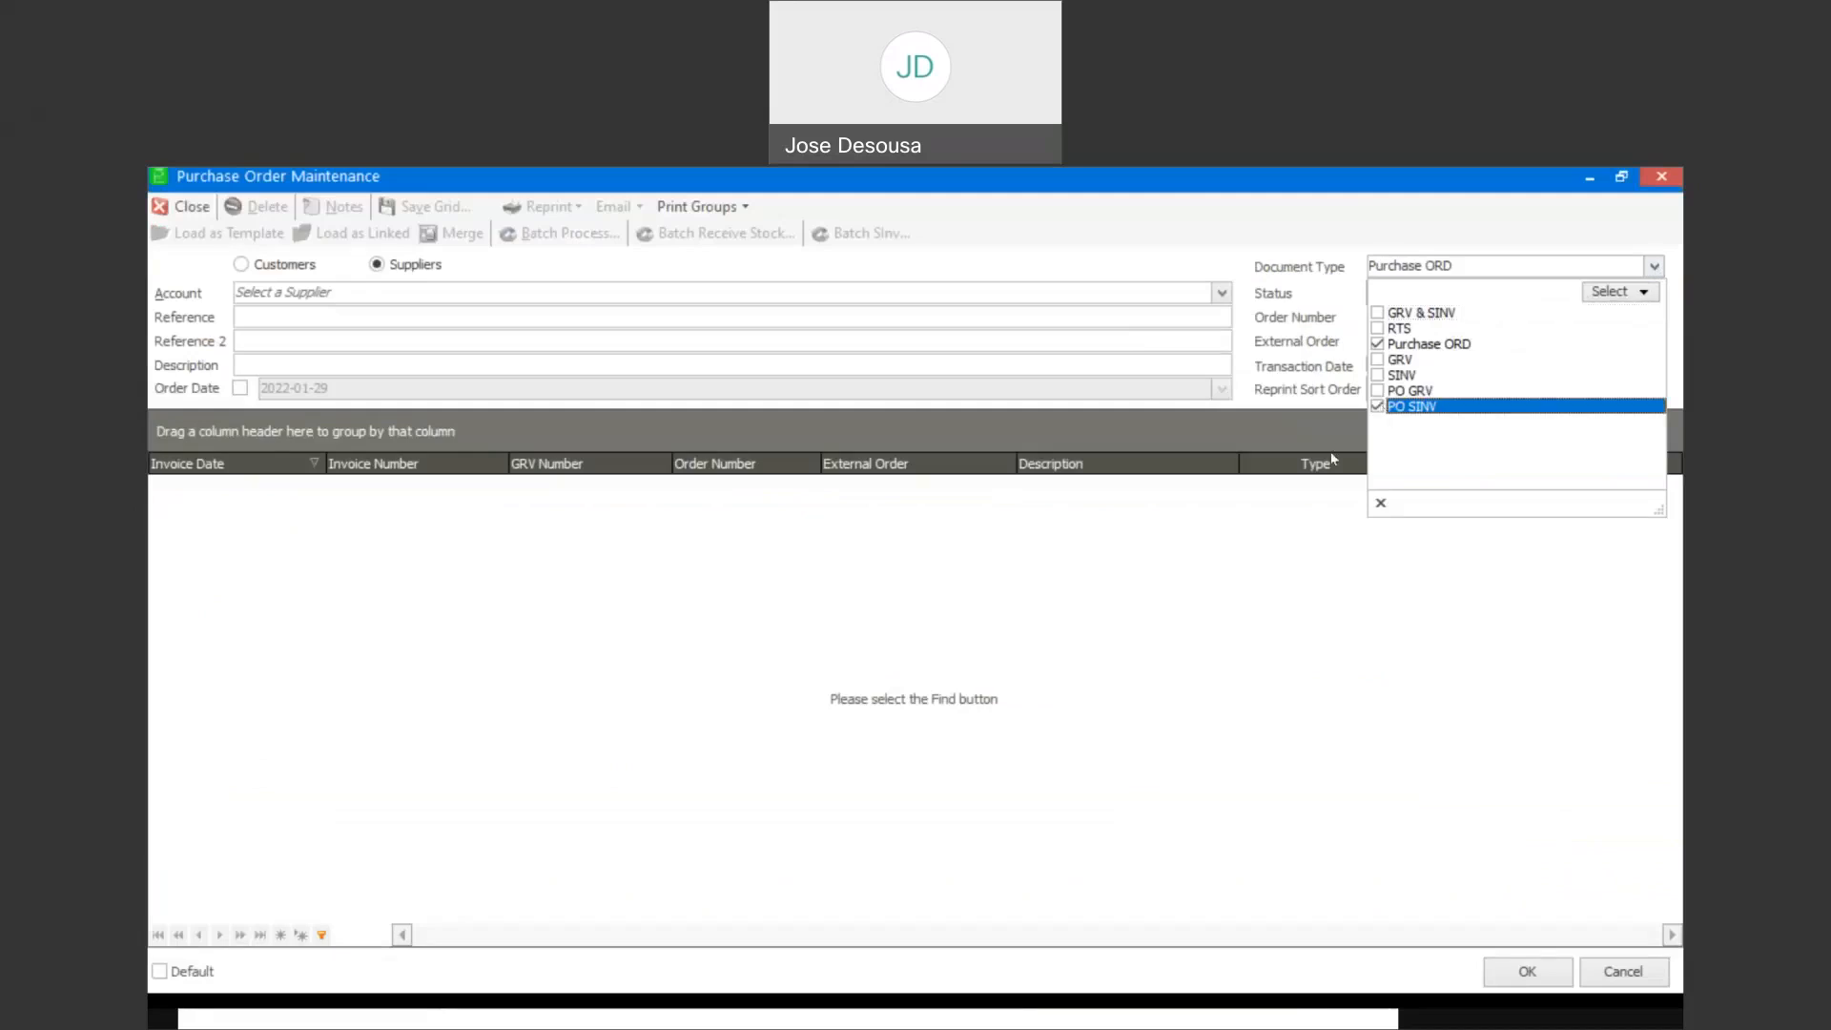
pyautogui.click(1274, 537)
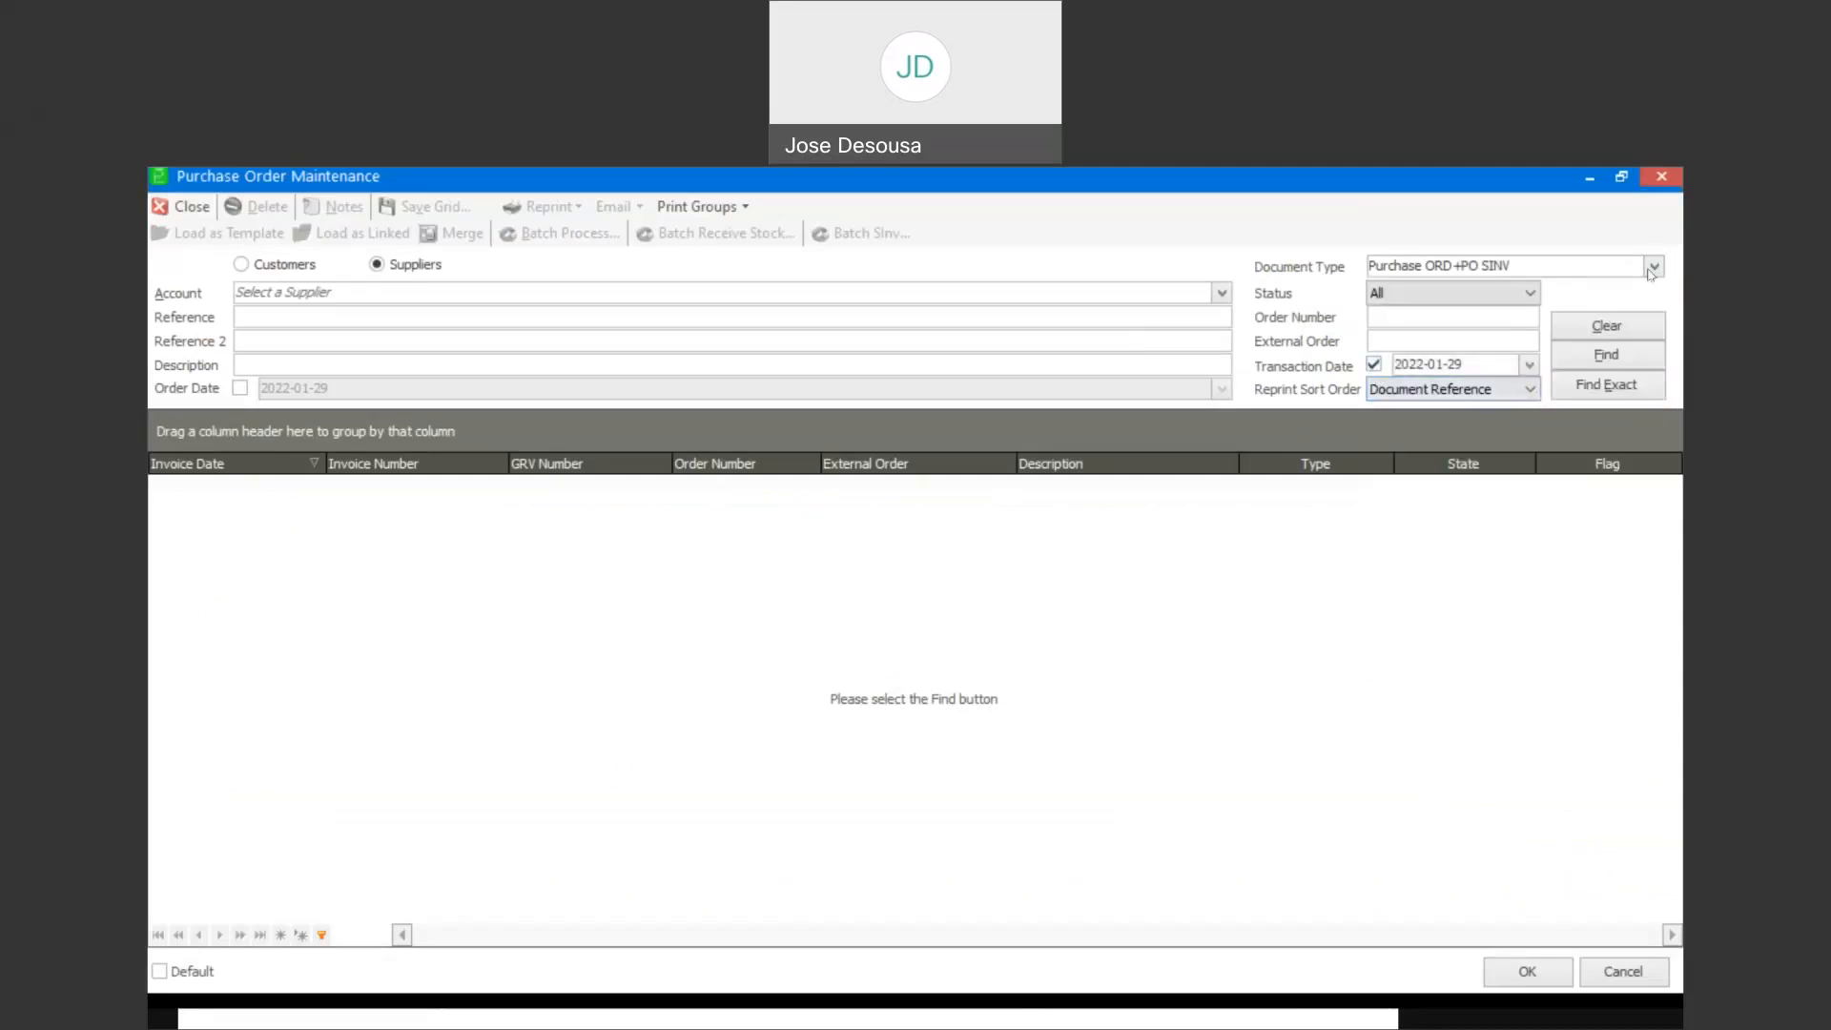
pyautogui.click(1653, 269)
pyautogui.click(1378, 344)
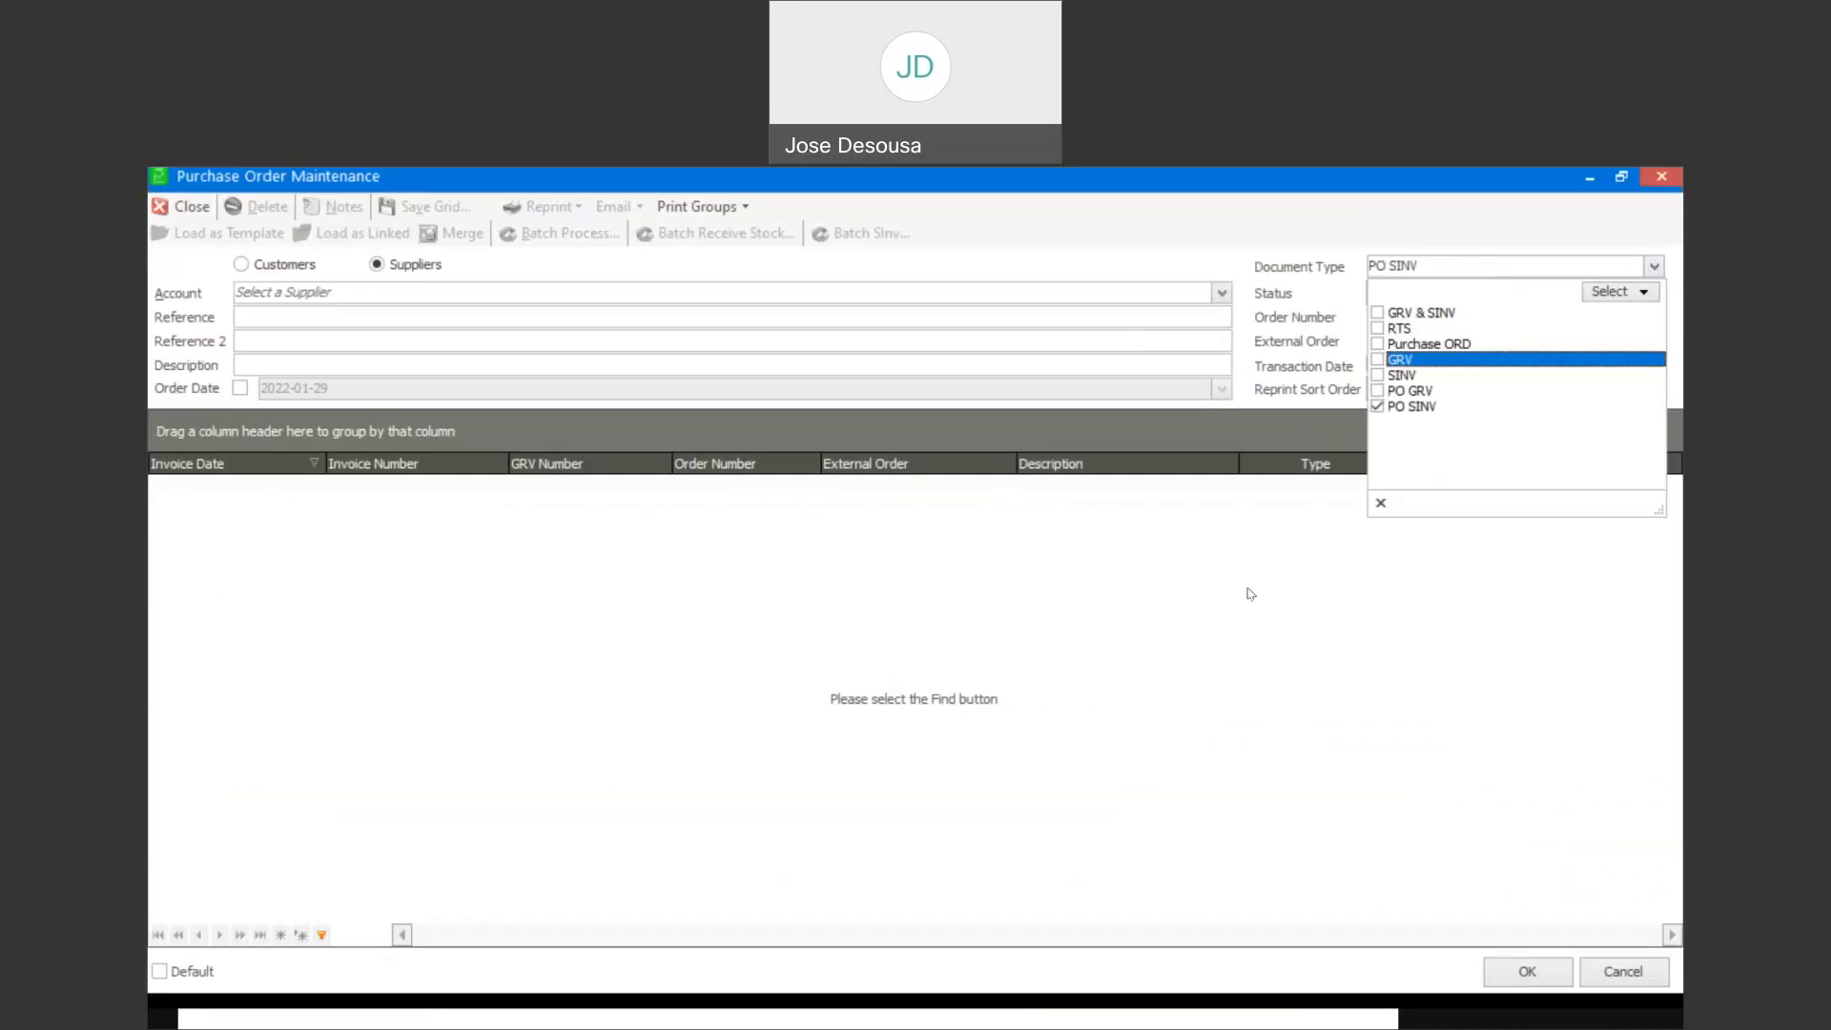
pyautogui.click(1612, 385)
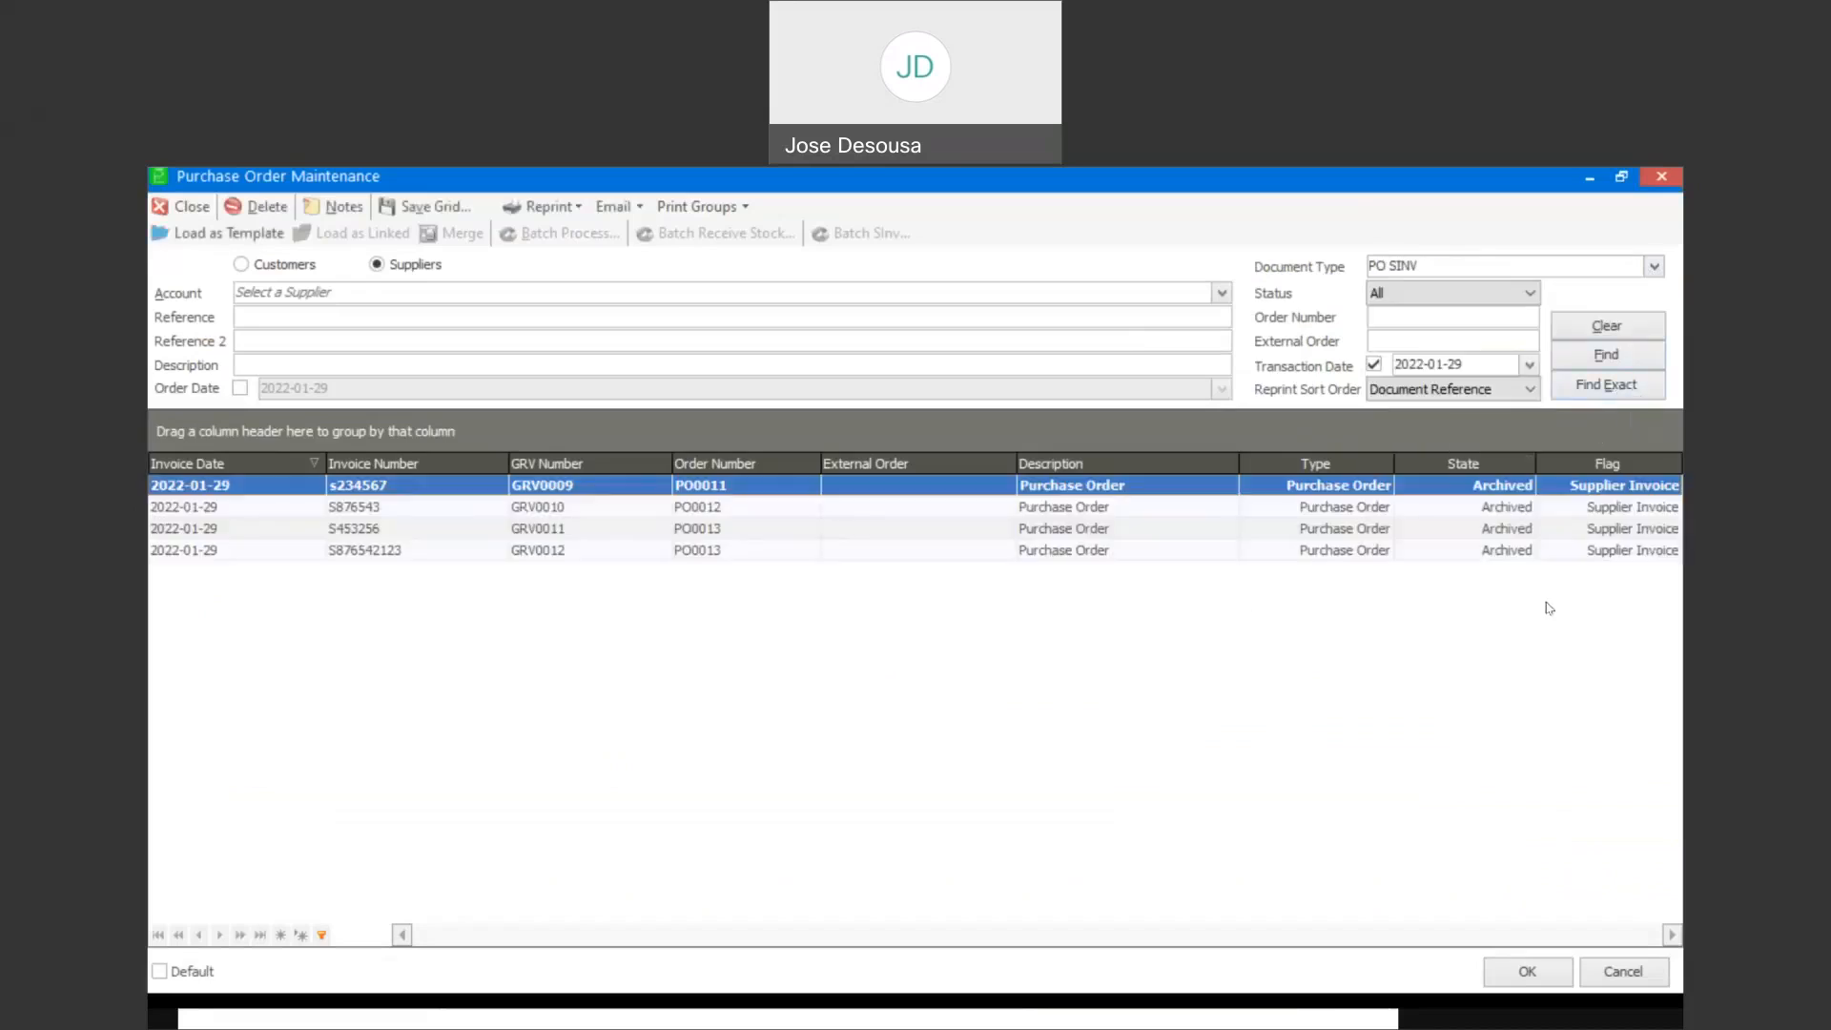
# Find the Purchase ORD and PO GRV documents instead of PO SINV, and open the unprocessed purchase order
pyautogui.click(1655, 268)
pyautogui.click(1383, 345)
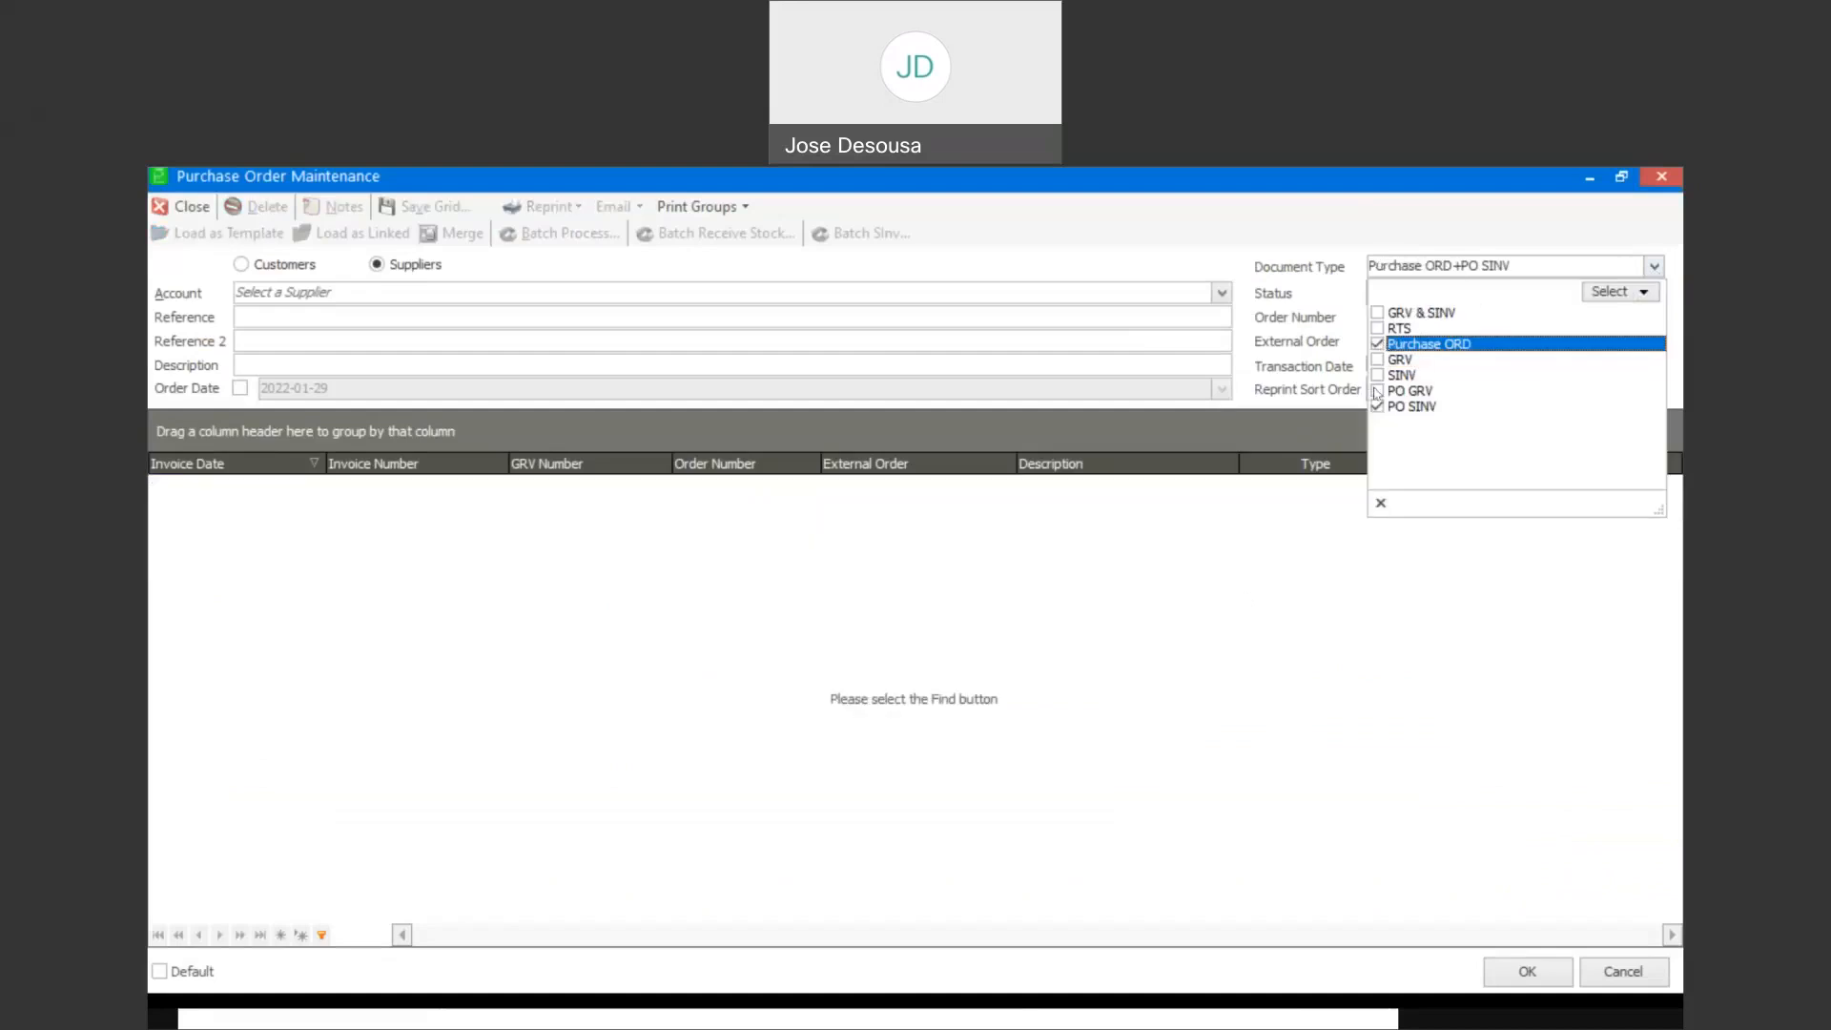
pyautogui.click(1379, 392)
pyautogui.click(1378, 406)
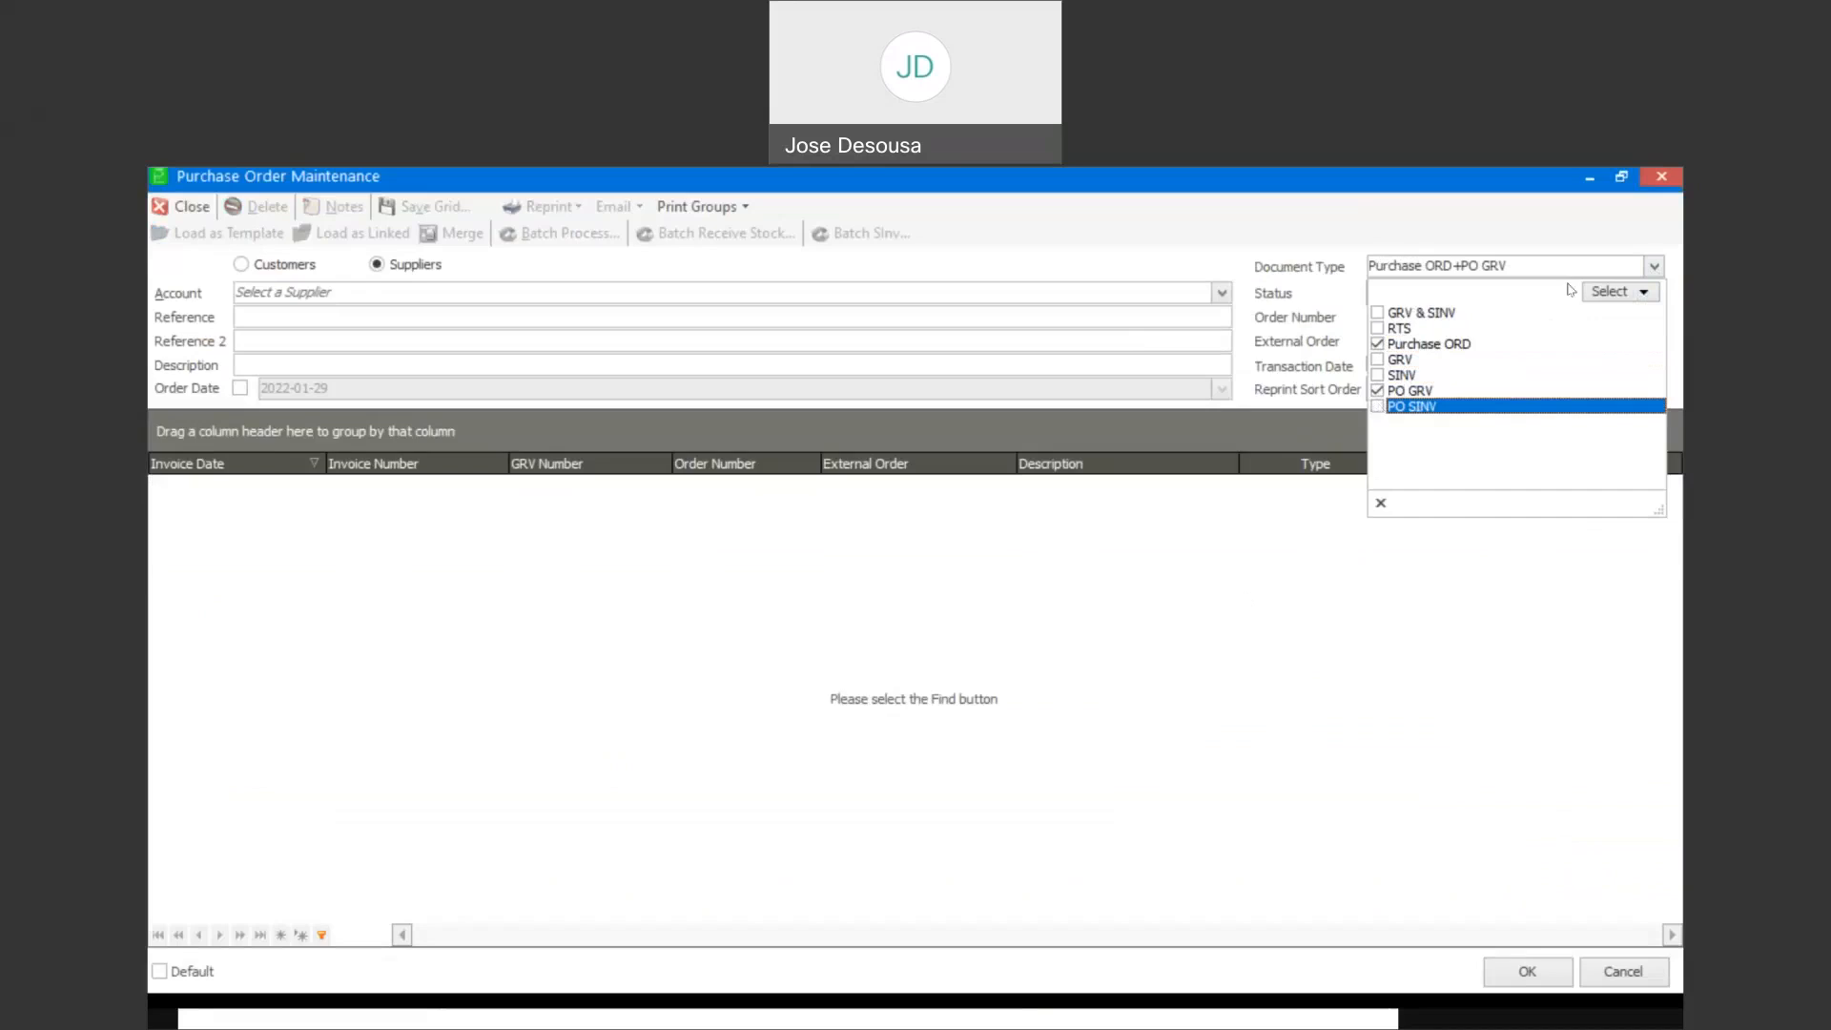
pyautogui.click(1425, 628)
pyautogui.click(1606, 355)
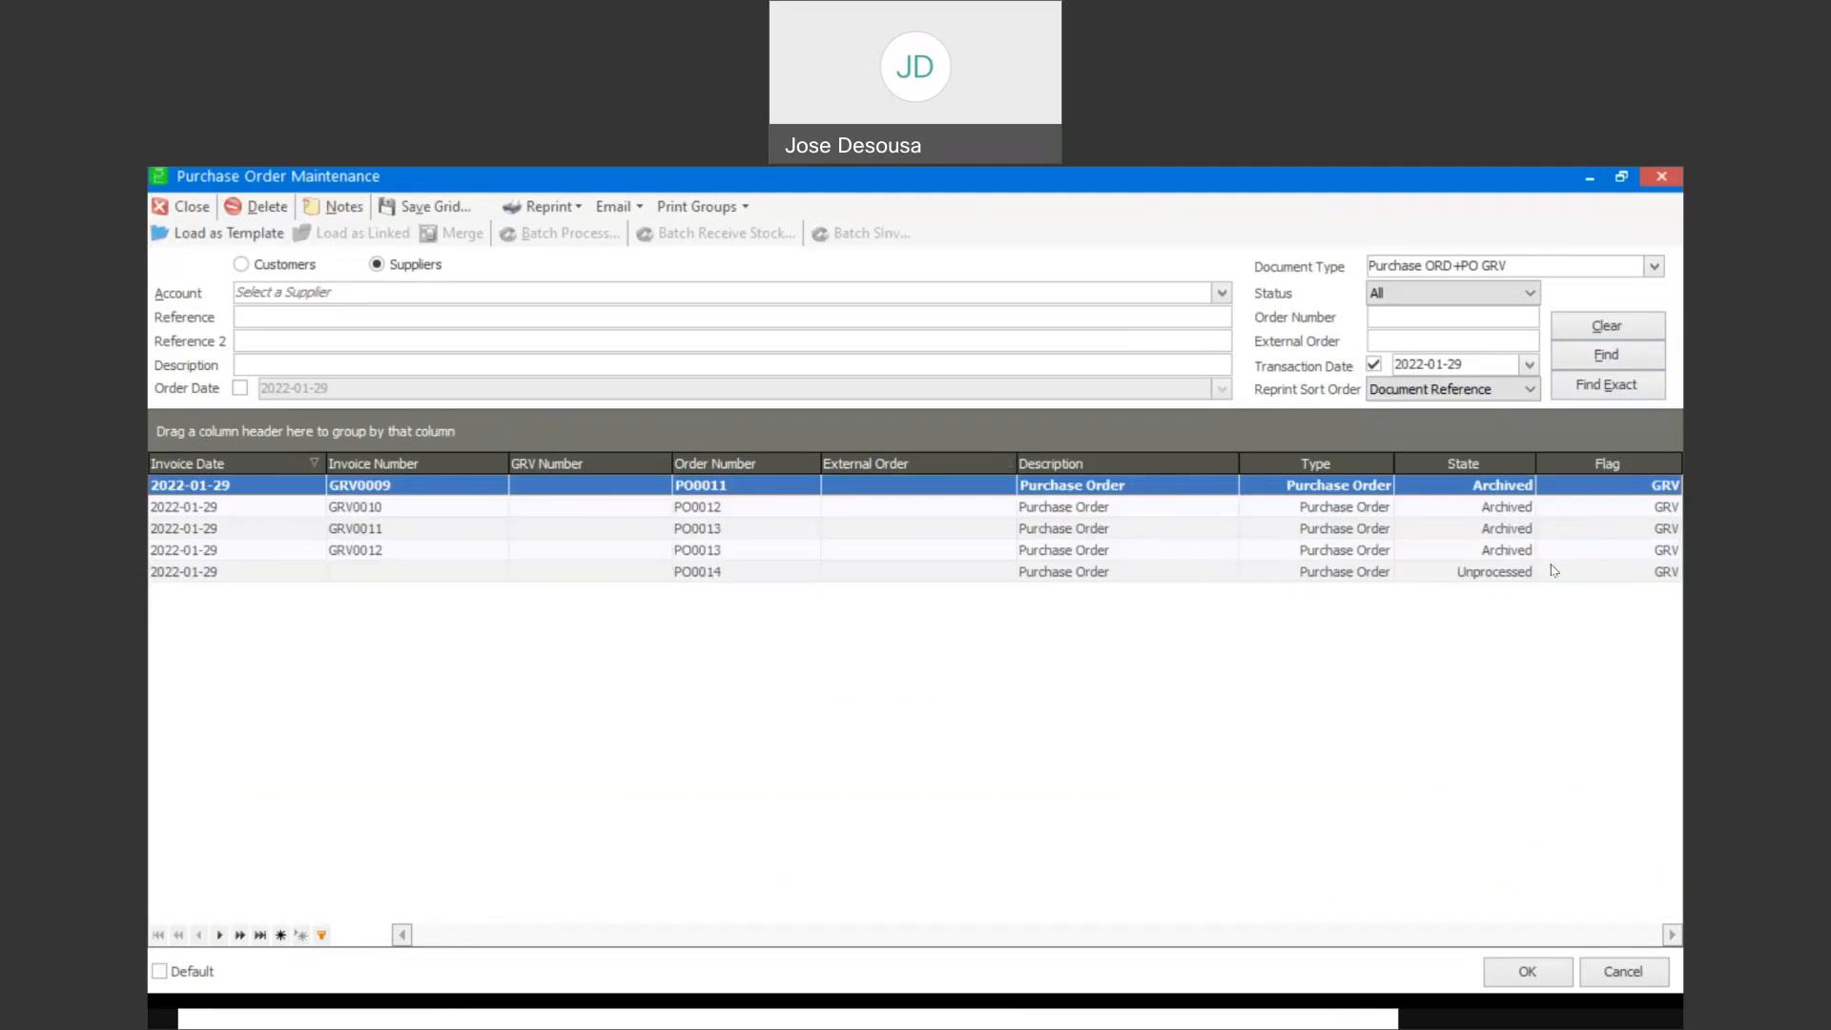
pyautogui.doubleClick(1366, 575)
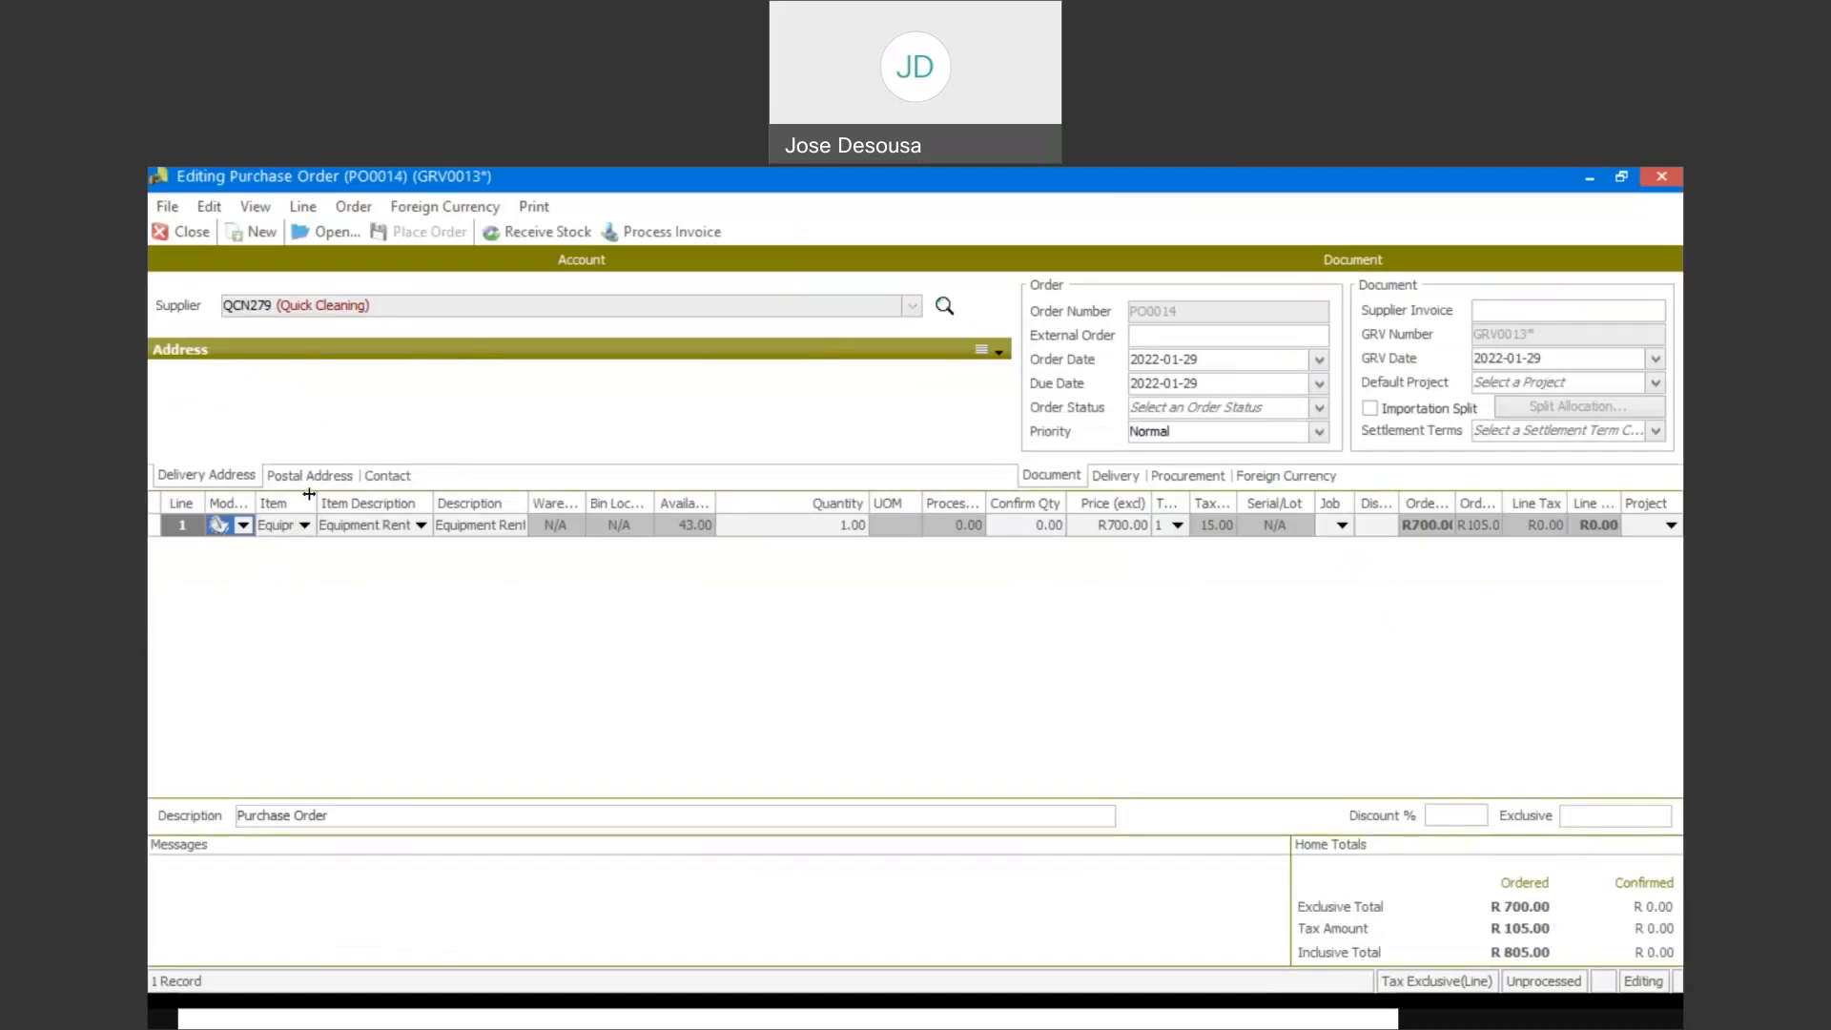
# Confirm a quantity of 1 on the Equipment Rental line and enter supplier invoice S6785434 on the purchase order
pyautogui.moveTo(309, 493); pyautogui.dragTo(345, 494)
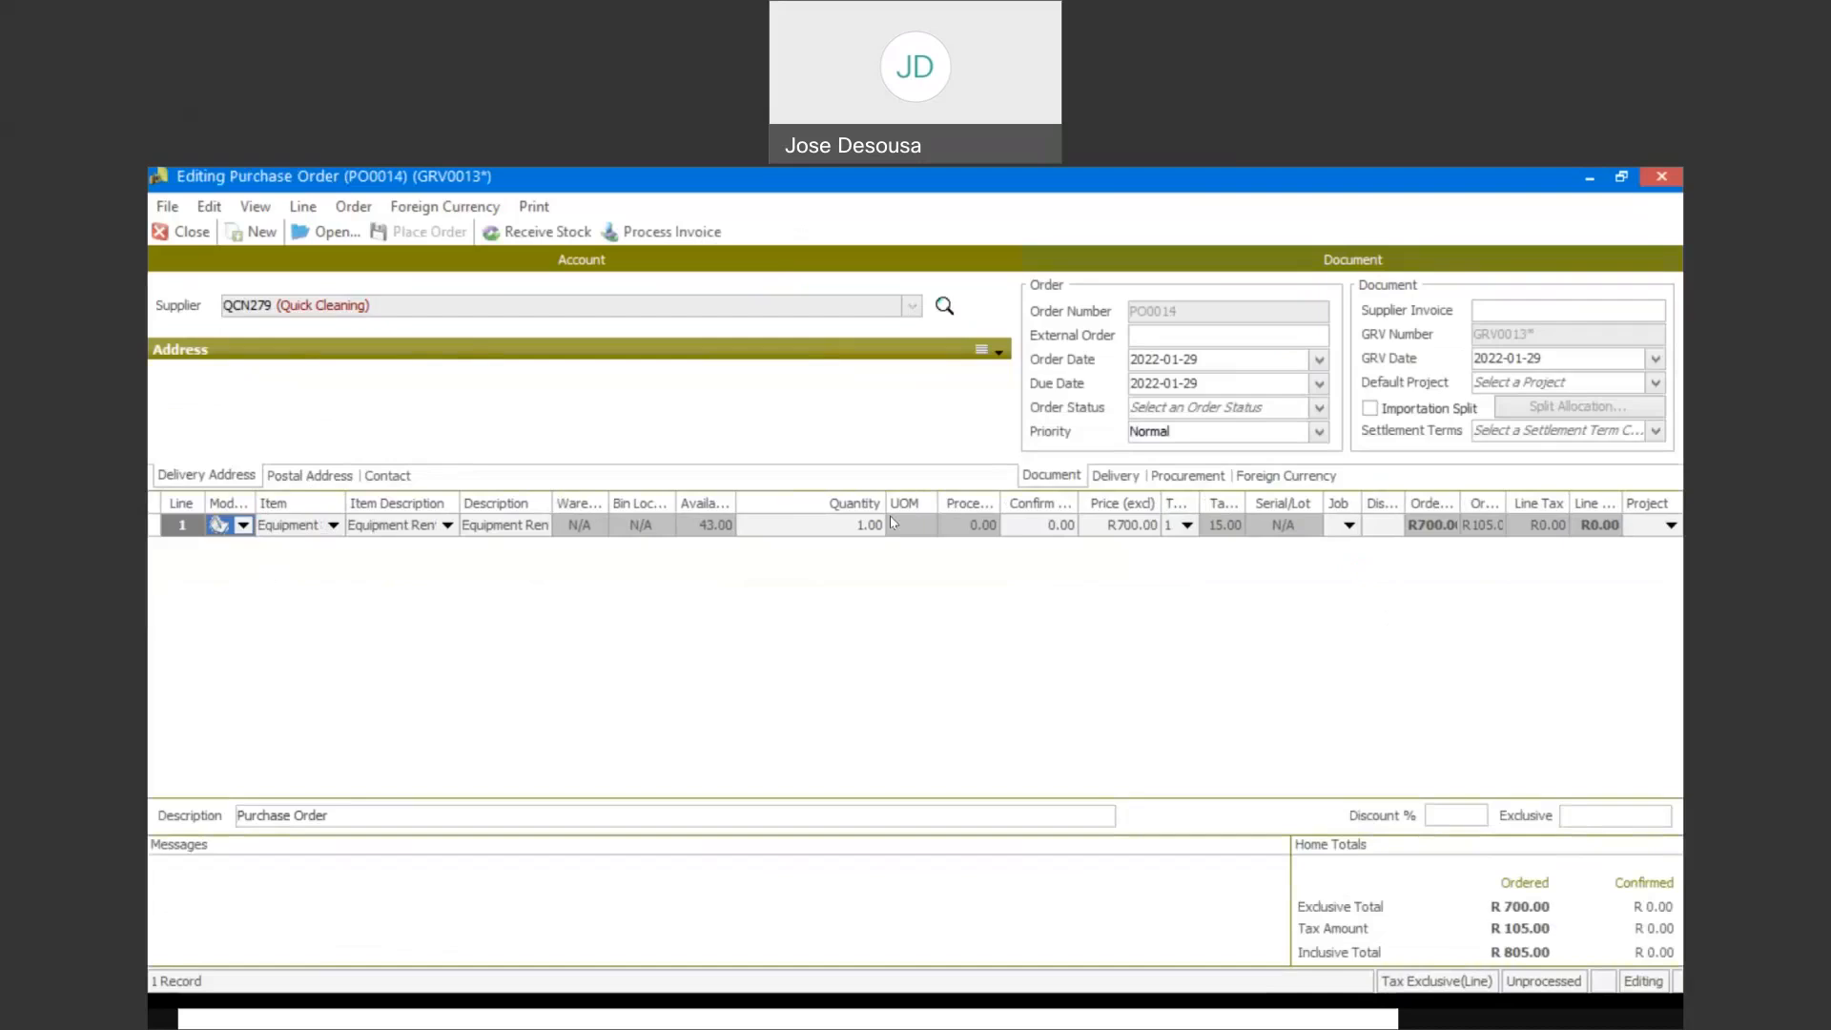
pyautogui.click(1030, 536)
pyautogui.write('1')
pyautogui.click(1493, 309)
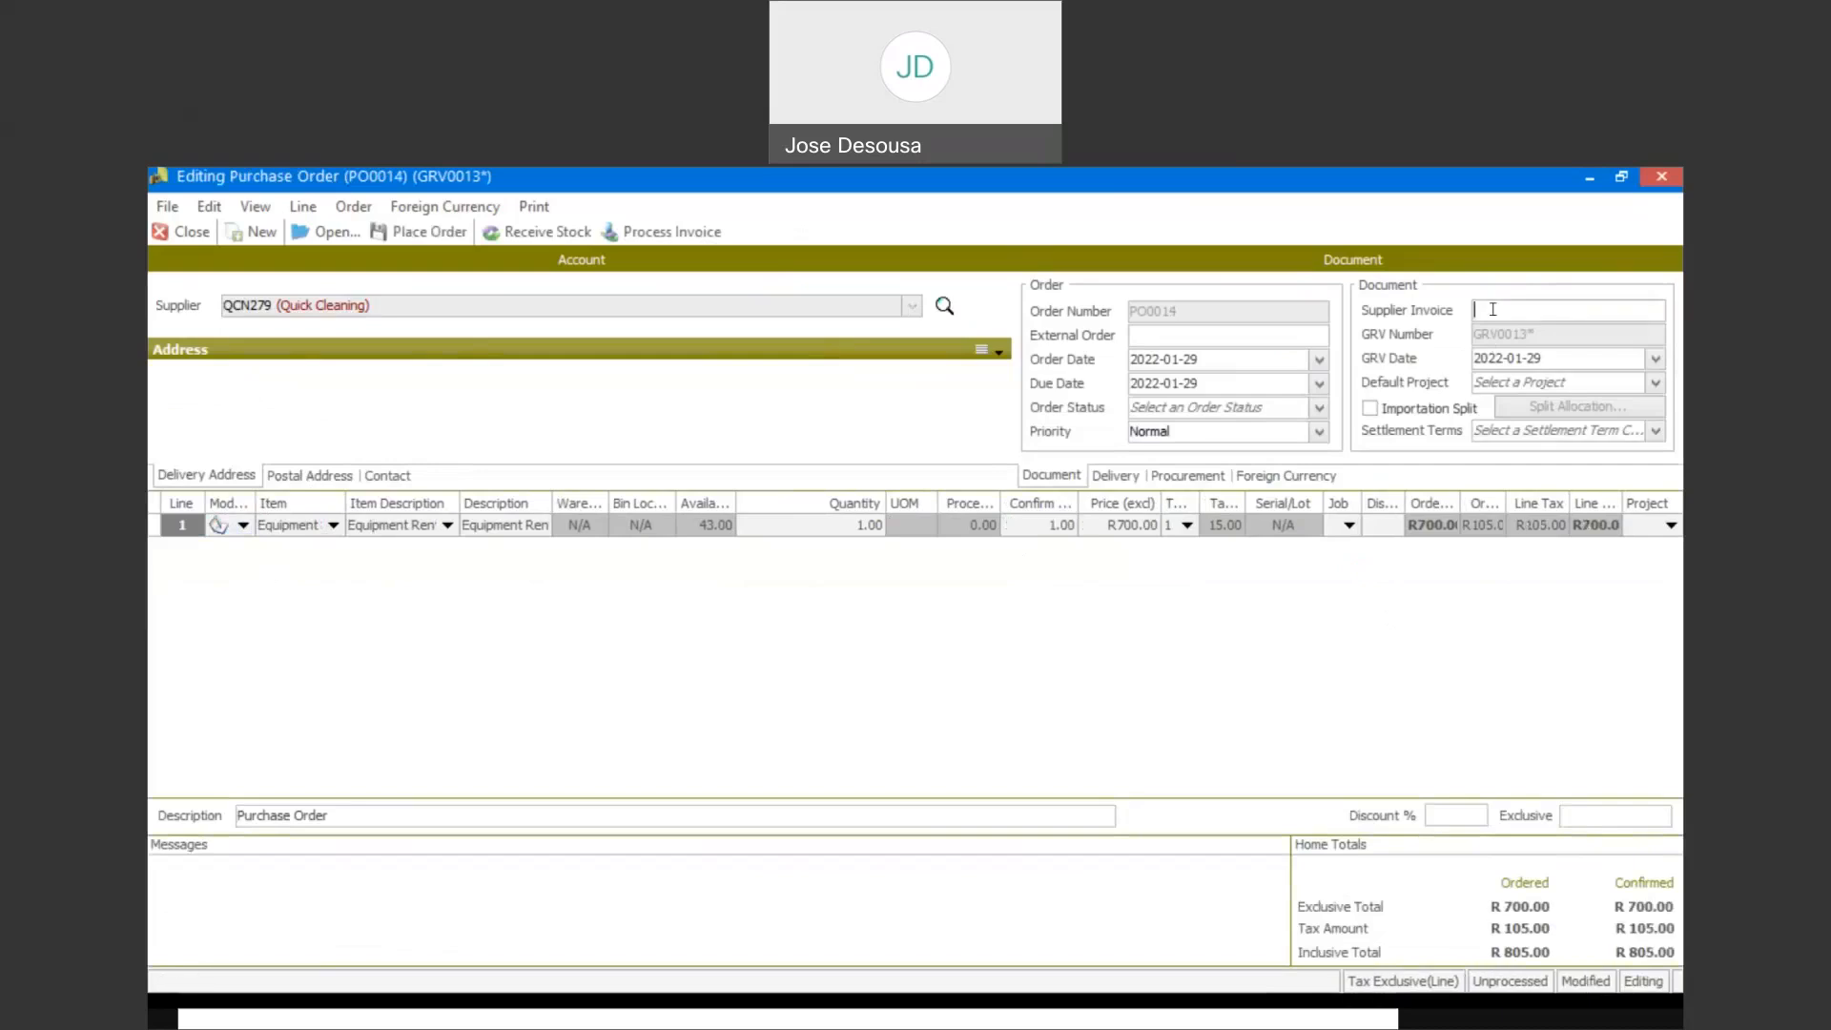
pyautogui.write('S6785434')
# Process the invoice despite the account's terms, preview only the supplier invoice document, and close both the preview and the purchase order
pyautogui.click(666, 236)
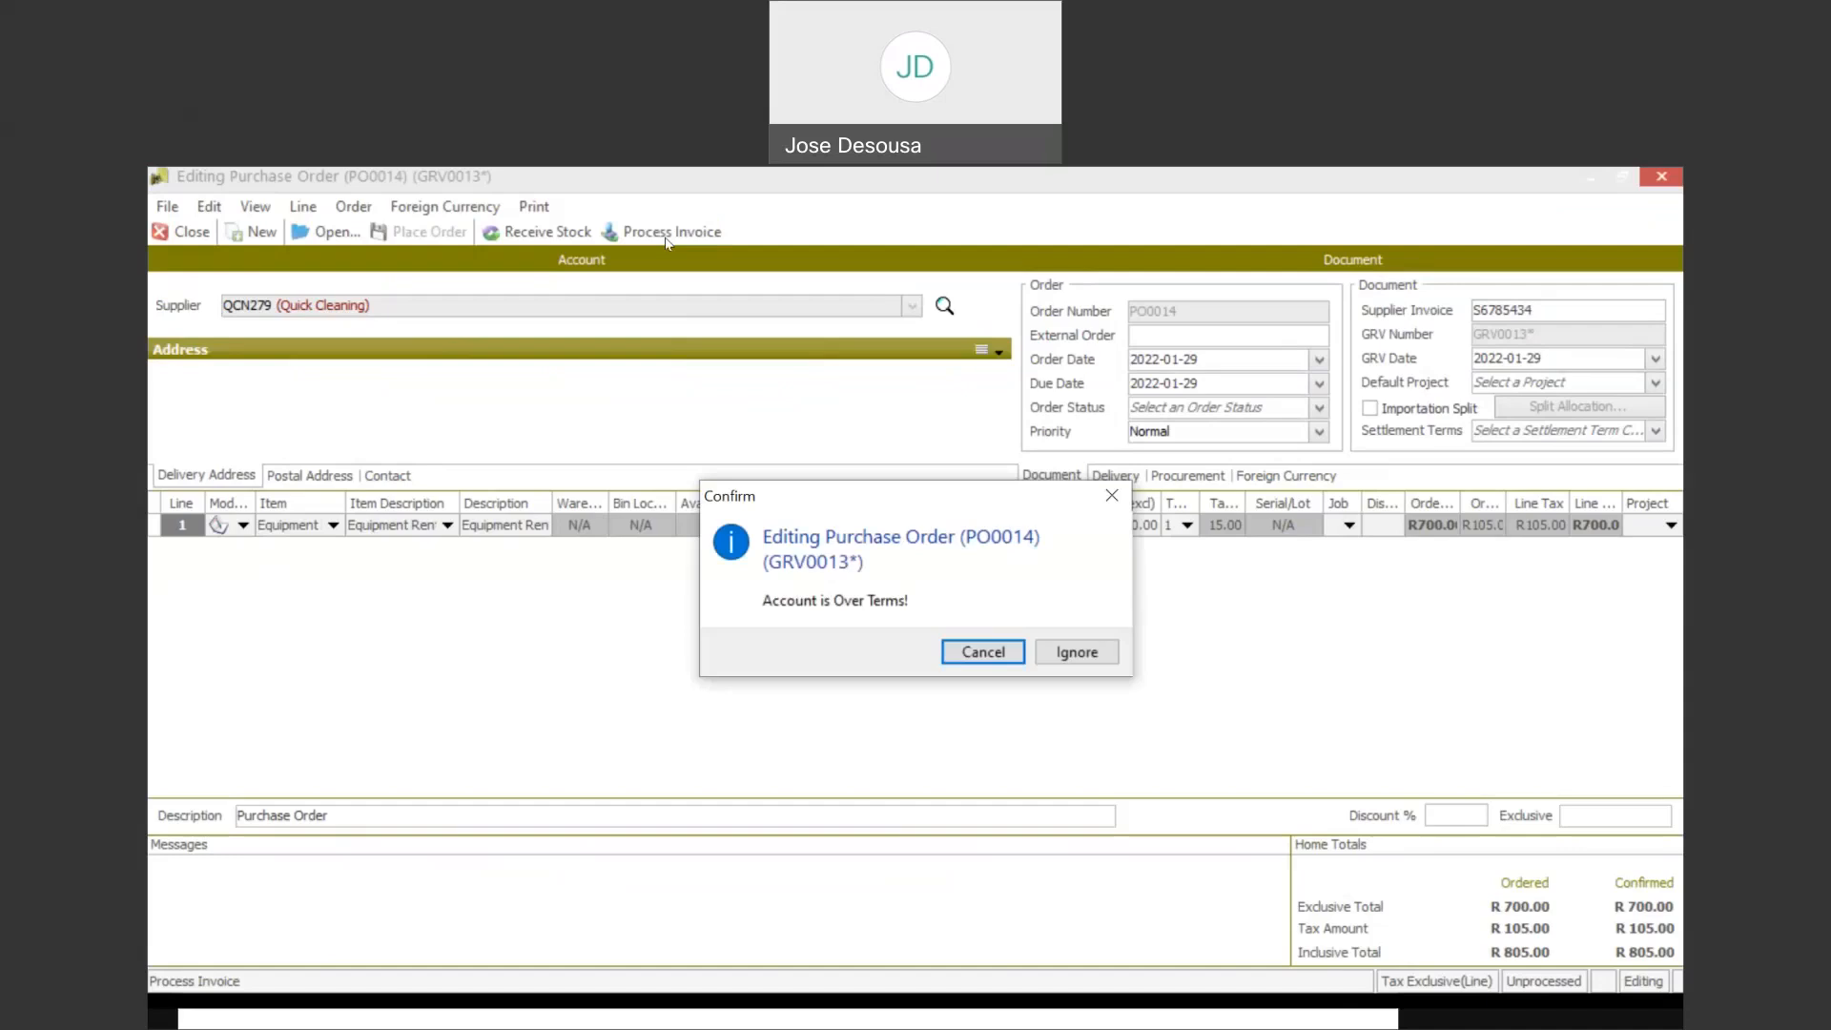
pyautogui.click(1075, 649)
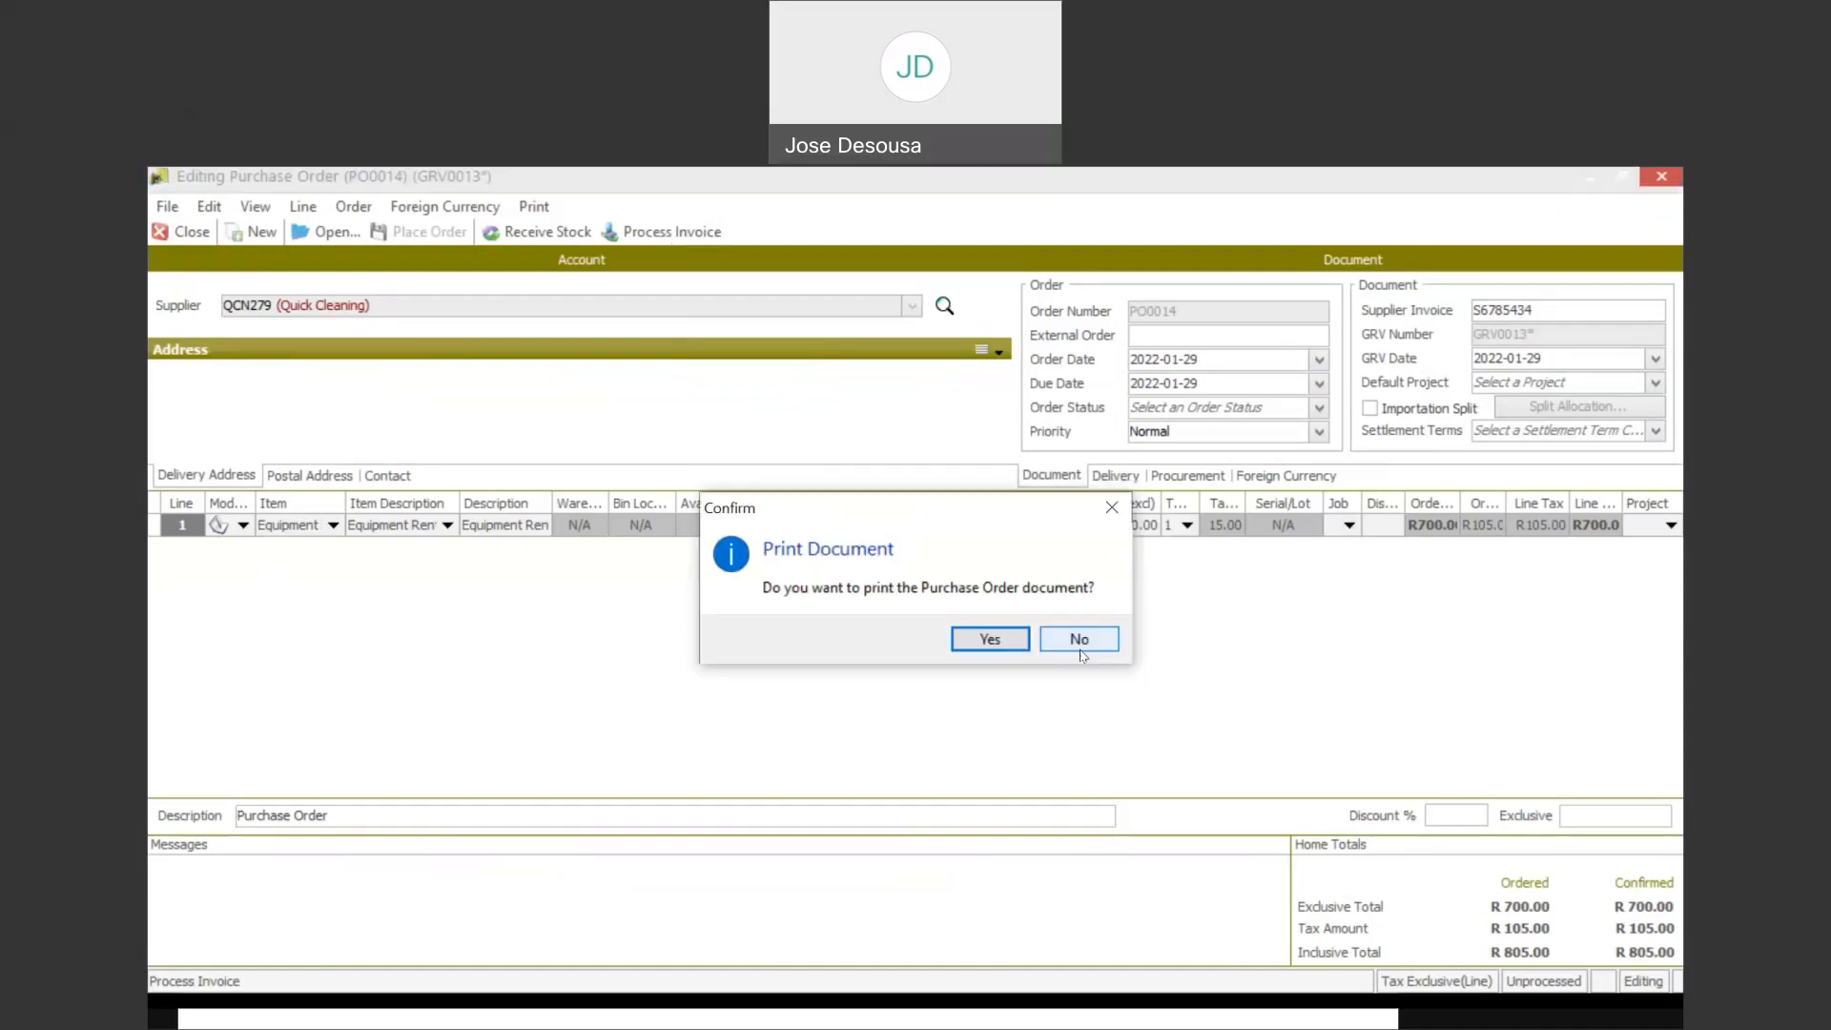
pyautogui.click(1081, 649)
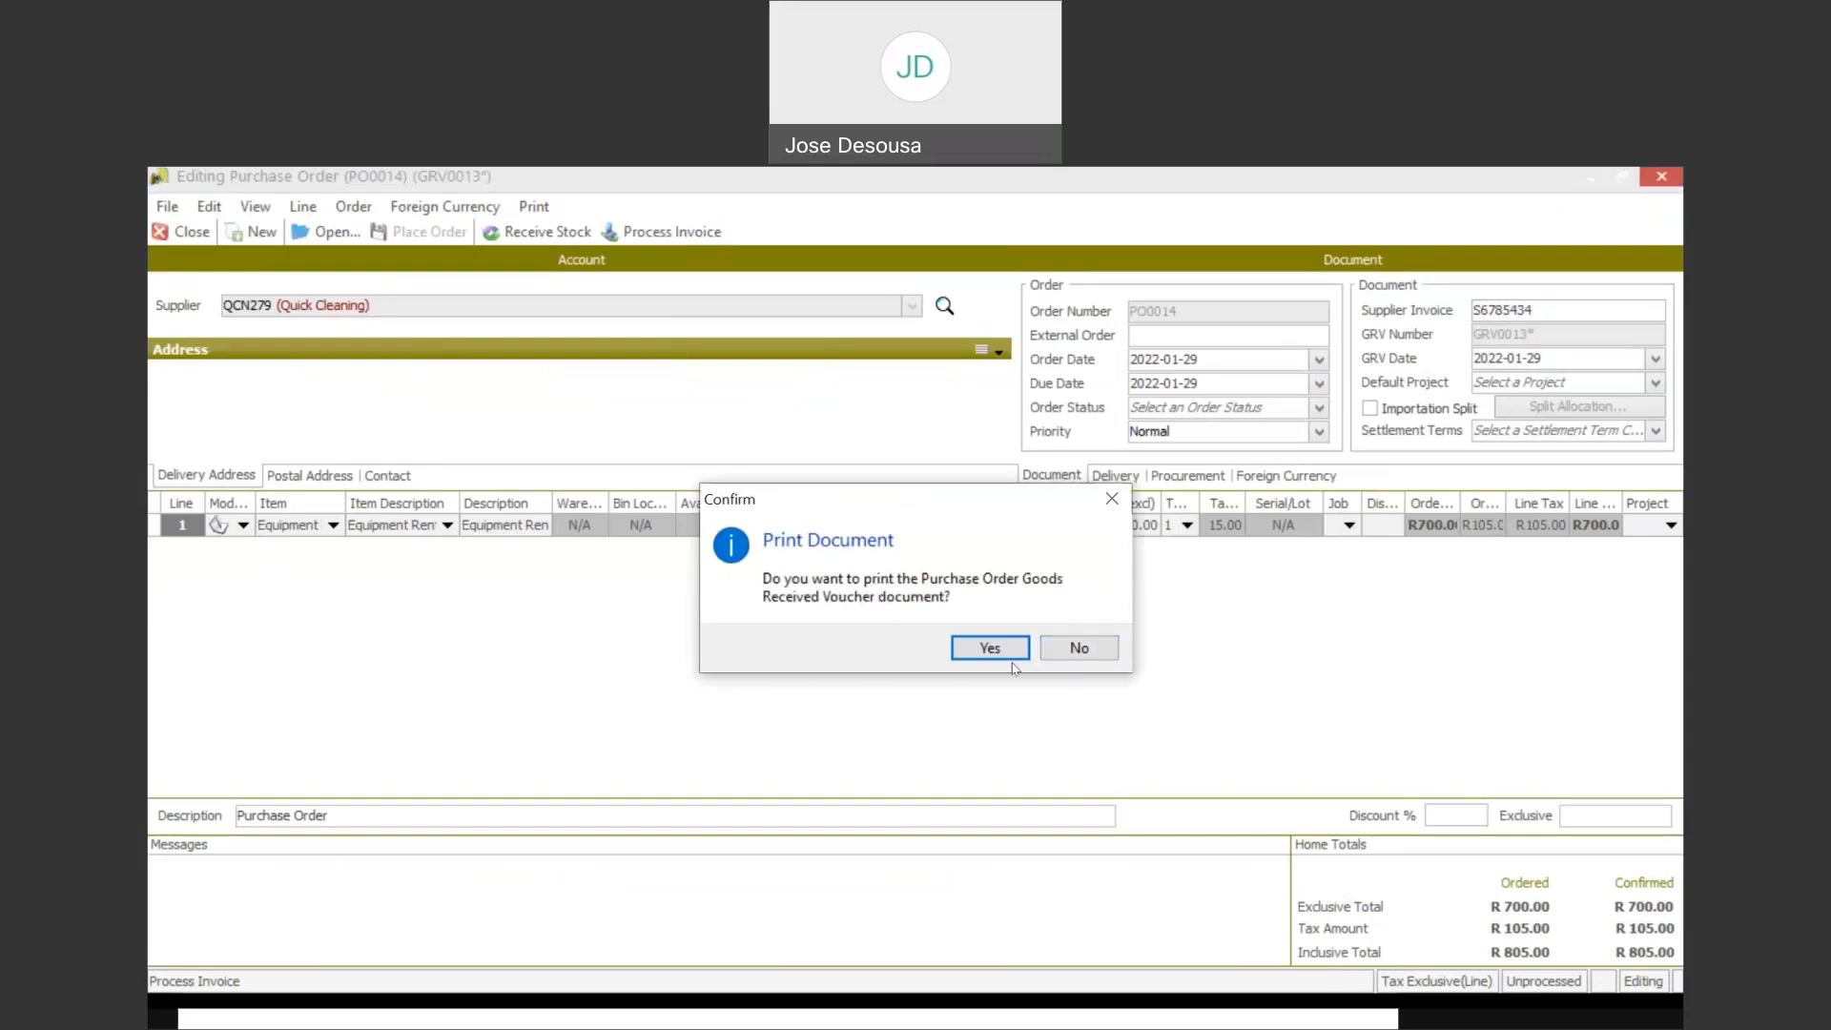
pyautogui.click(1081, 652)
pyautogui.click(1002, 647)
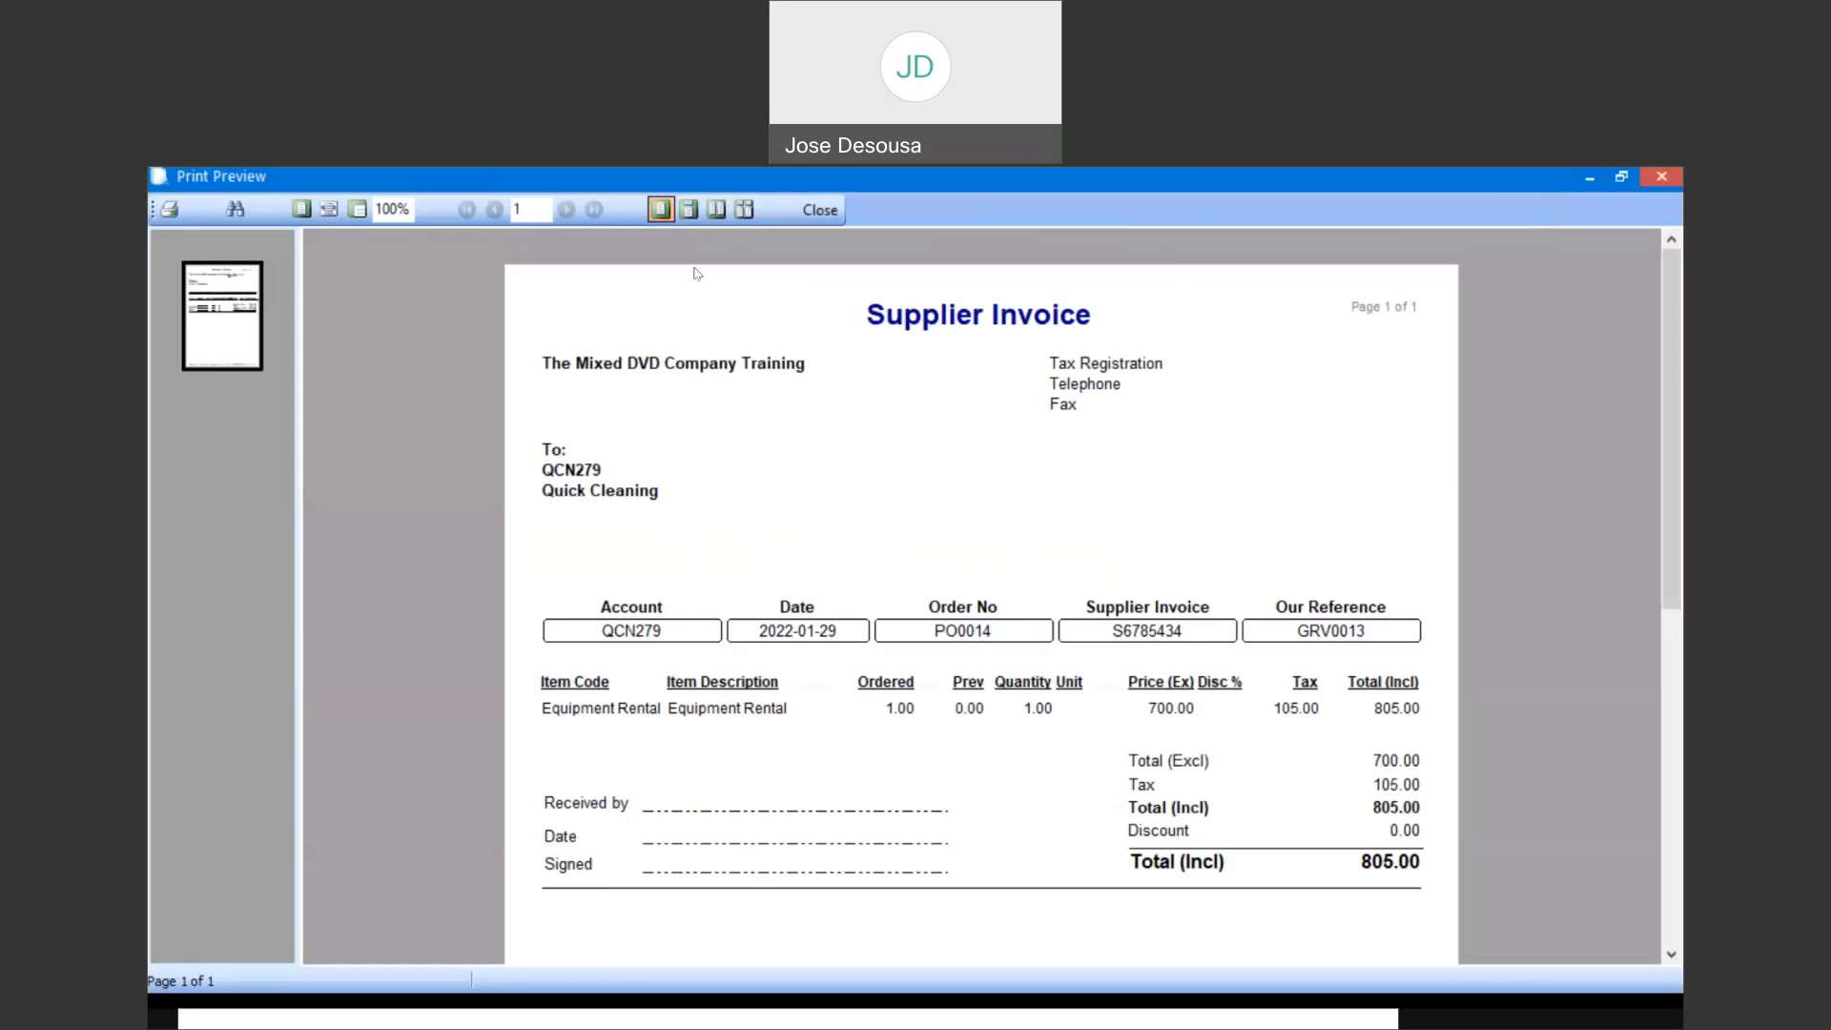
pyautogui.click(820, 210)
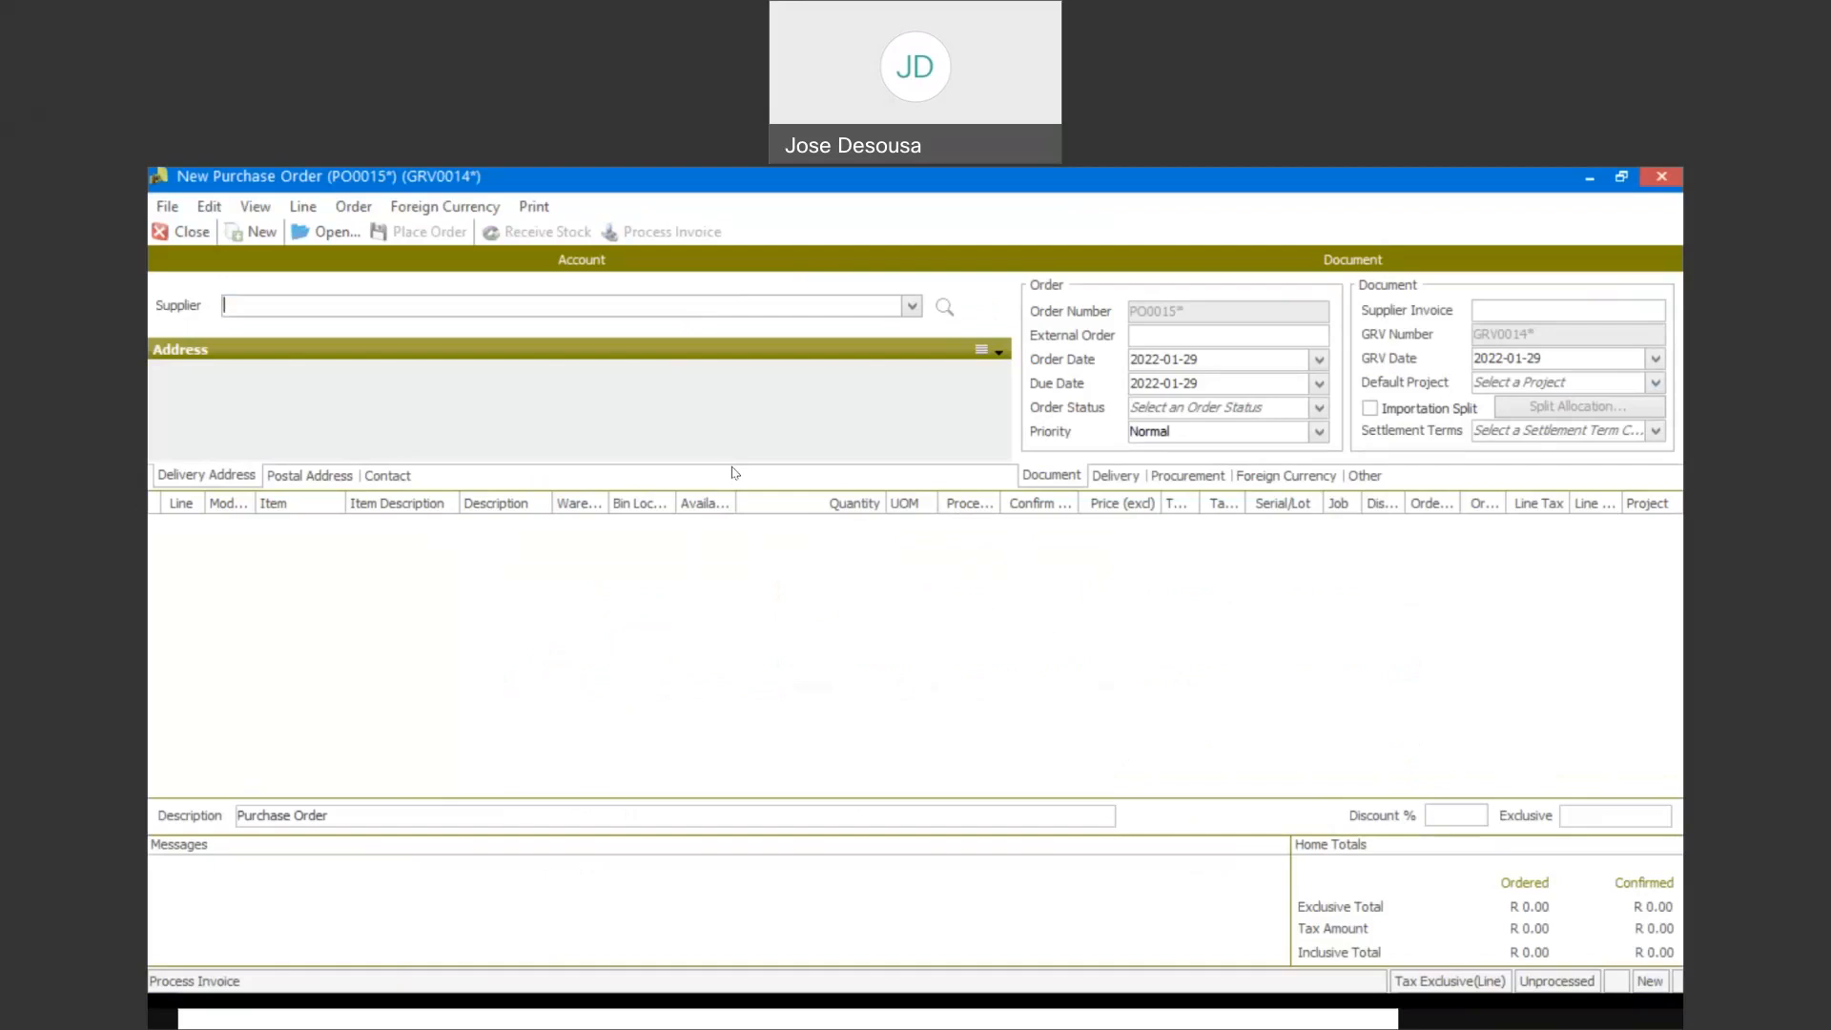
pyautogui.click(201, 233)
# Start a new Return to Supplier document from the Inventory transactions
pyautogui.moveTo(547, 647); pyautogui.dragTo(547, 625)
pyautogui.click(286, 778)
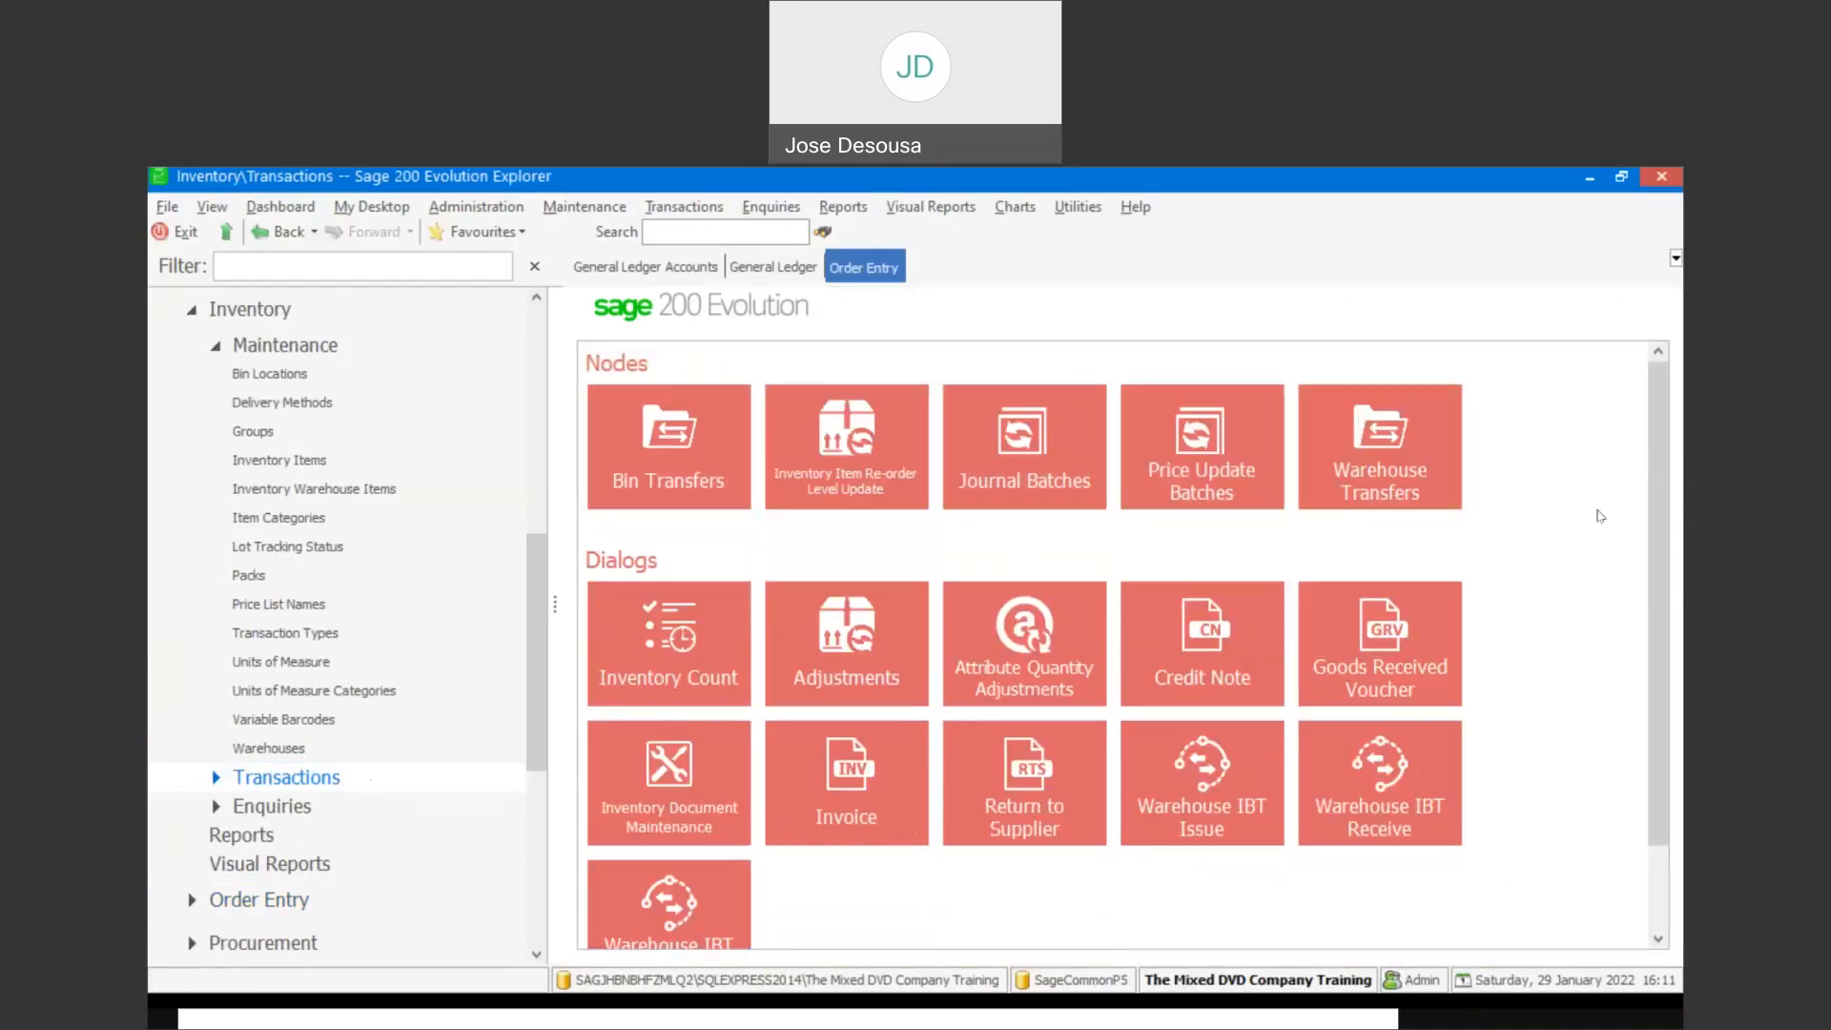
pyautogui.scroll(-3, 1657, 514)
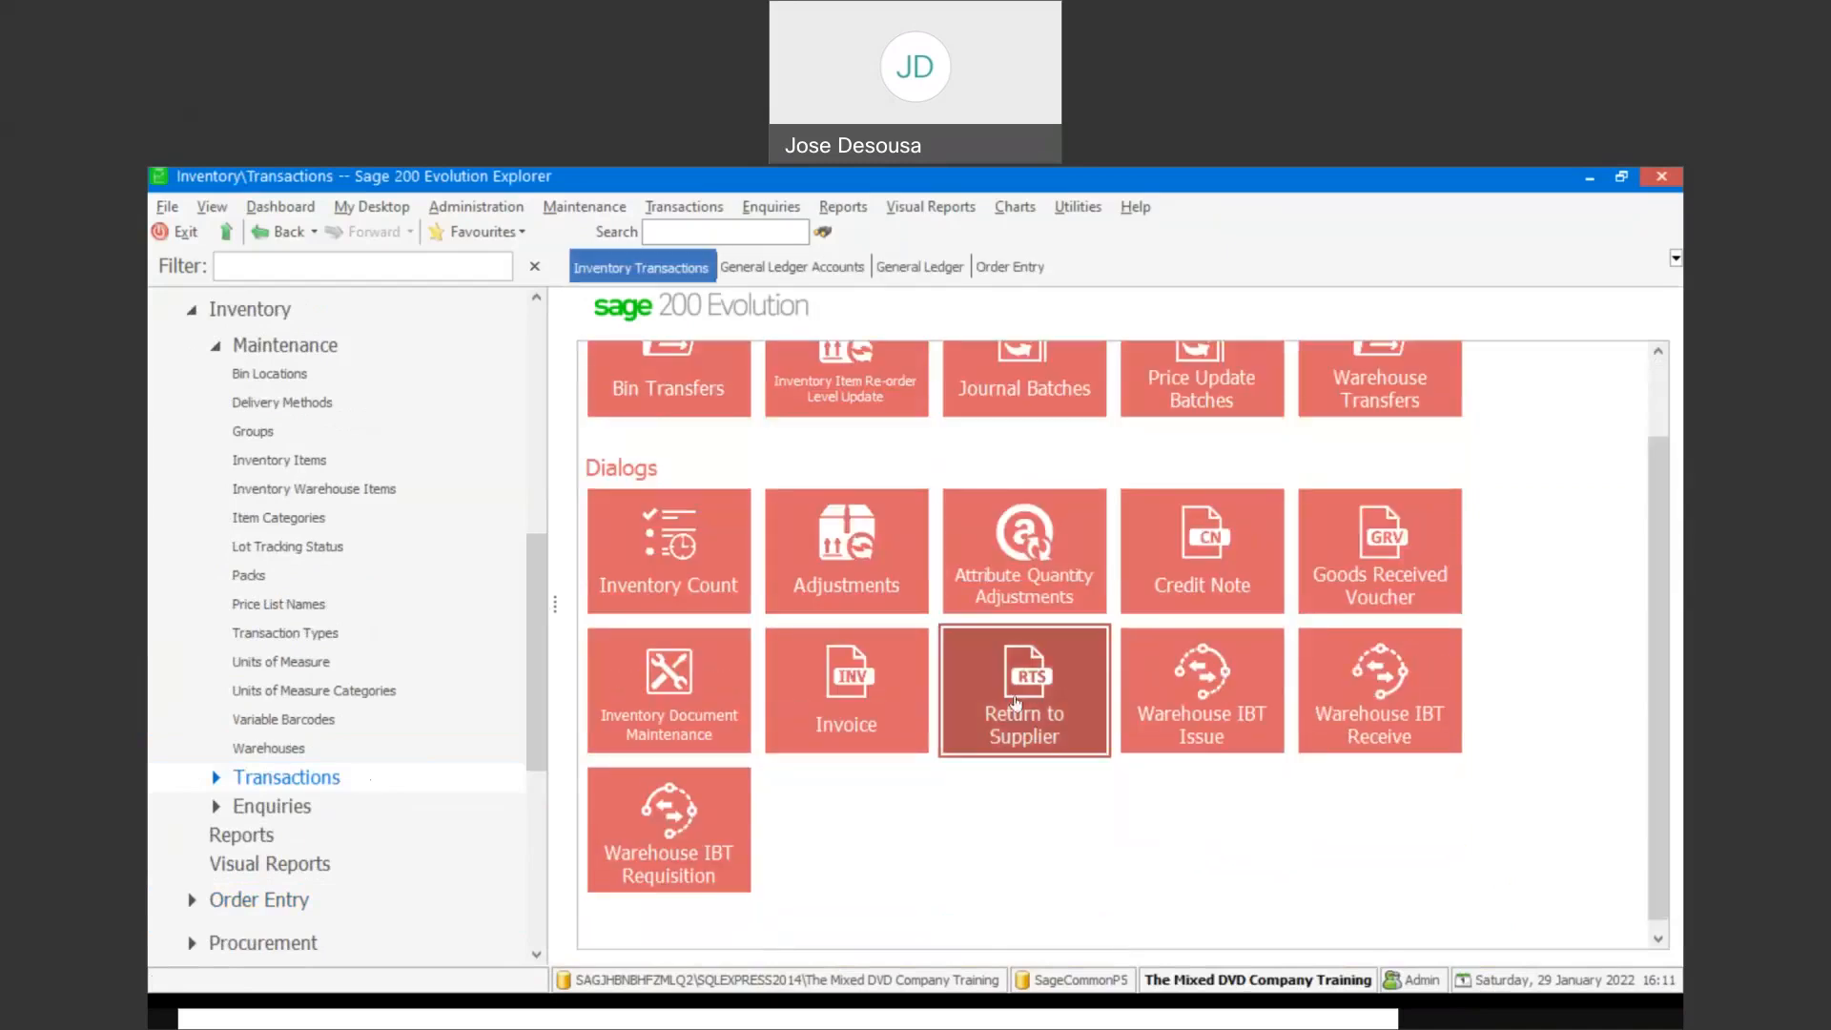
pyautogui.click(1015, 703)
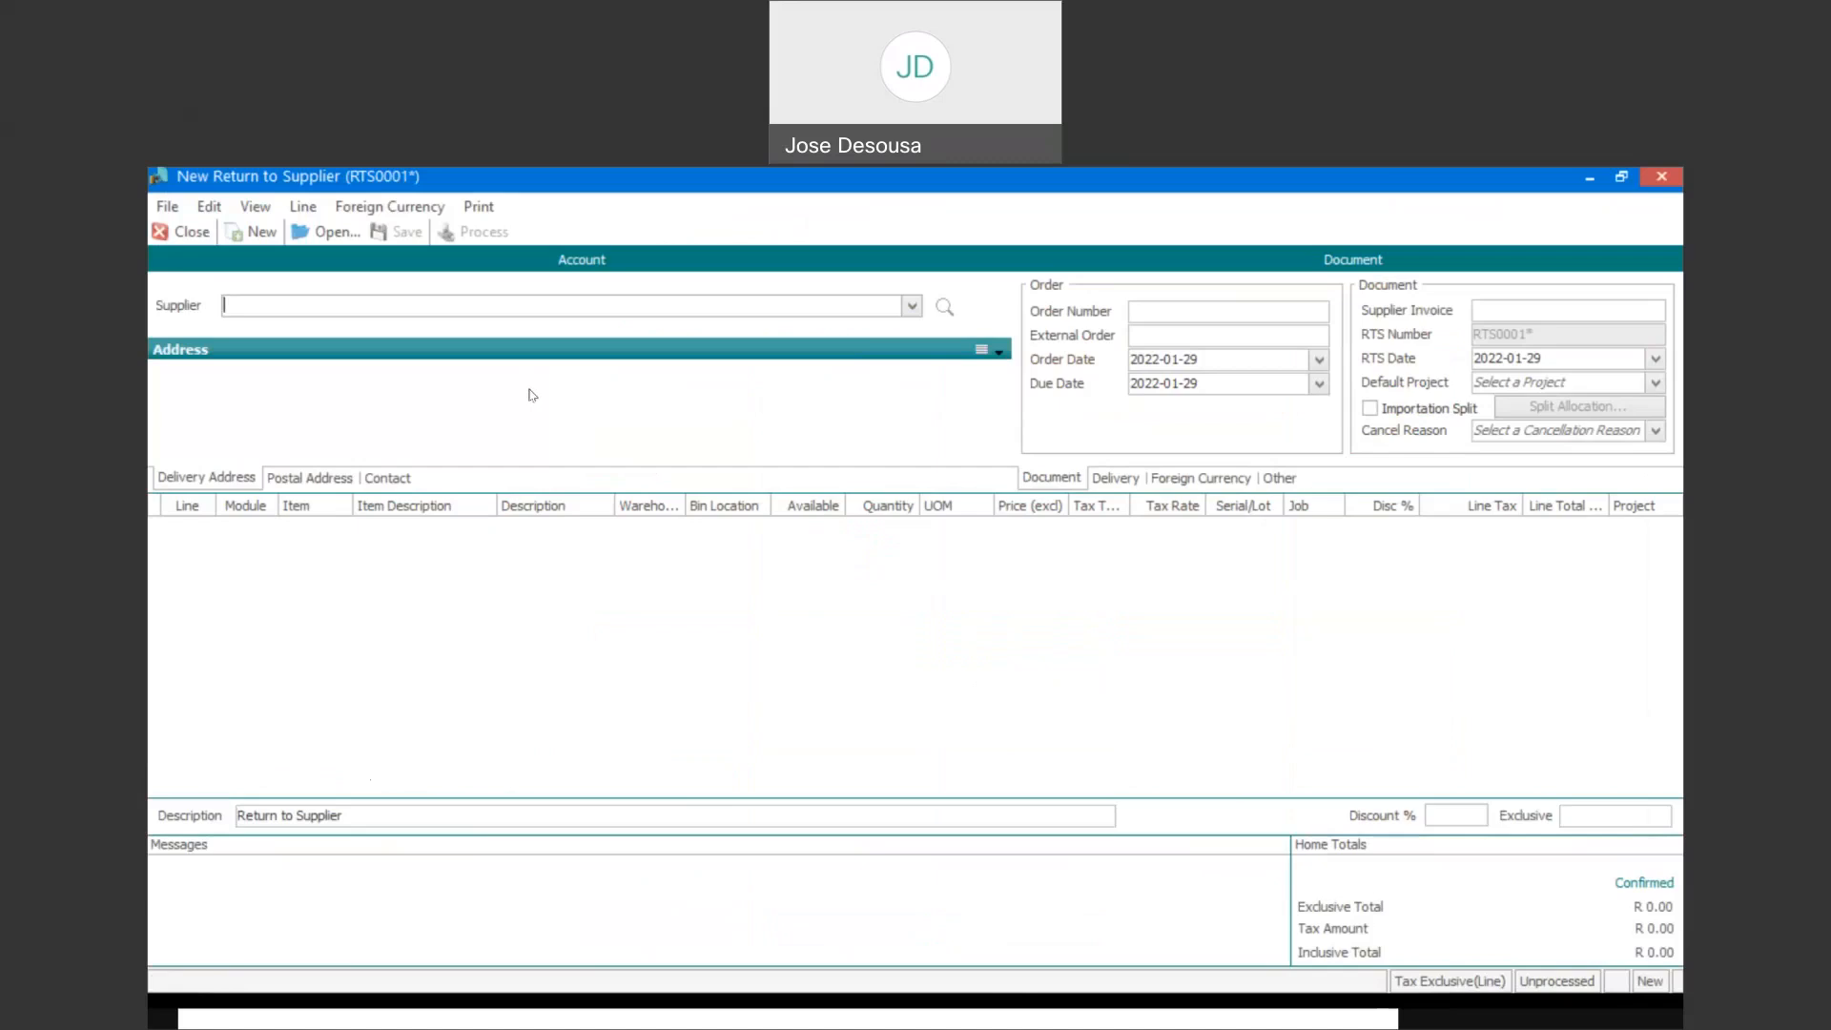
# Find the RTS and PO SINV documents with transaction date 2022-01-29 and load supplier invoice S876543 as linked
pyautogui.click(332, 234)
pyautogui.click(1653, 268)
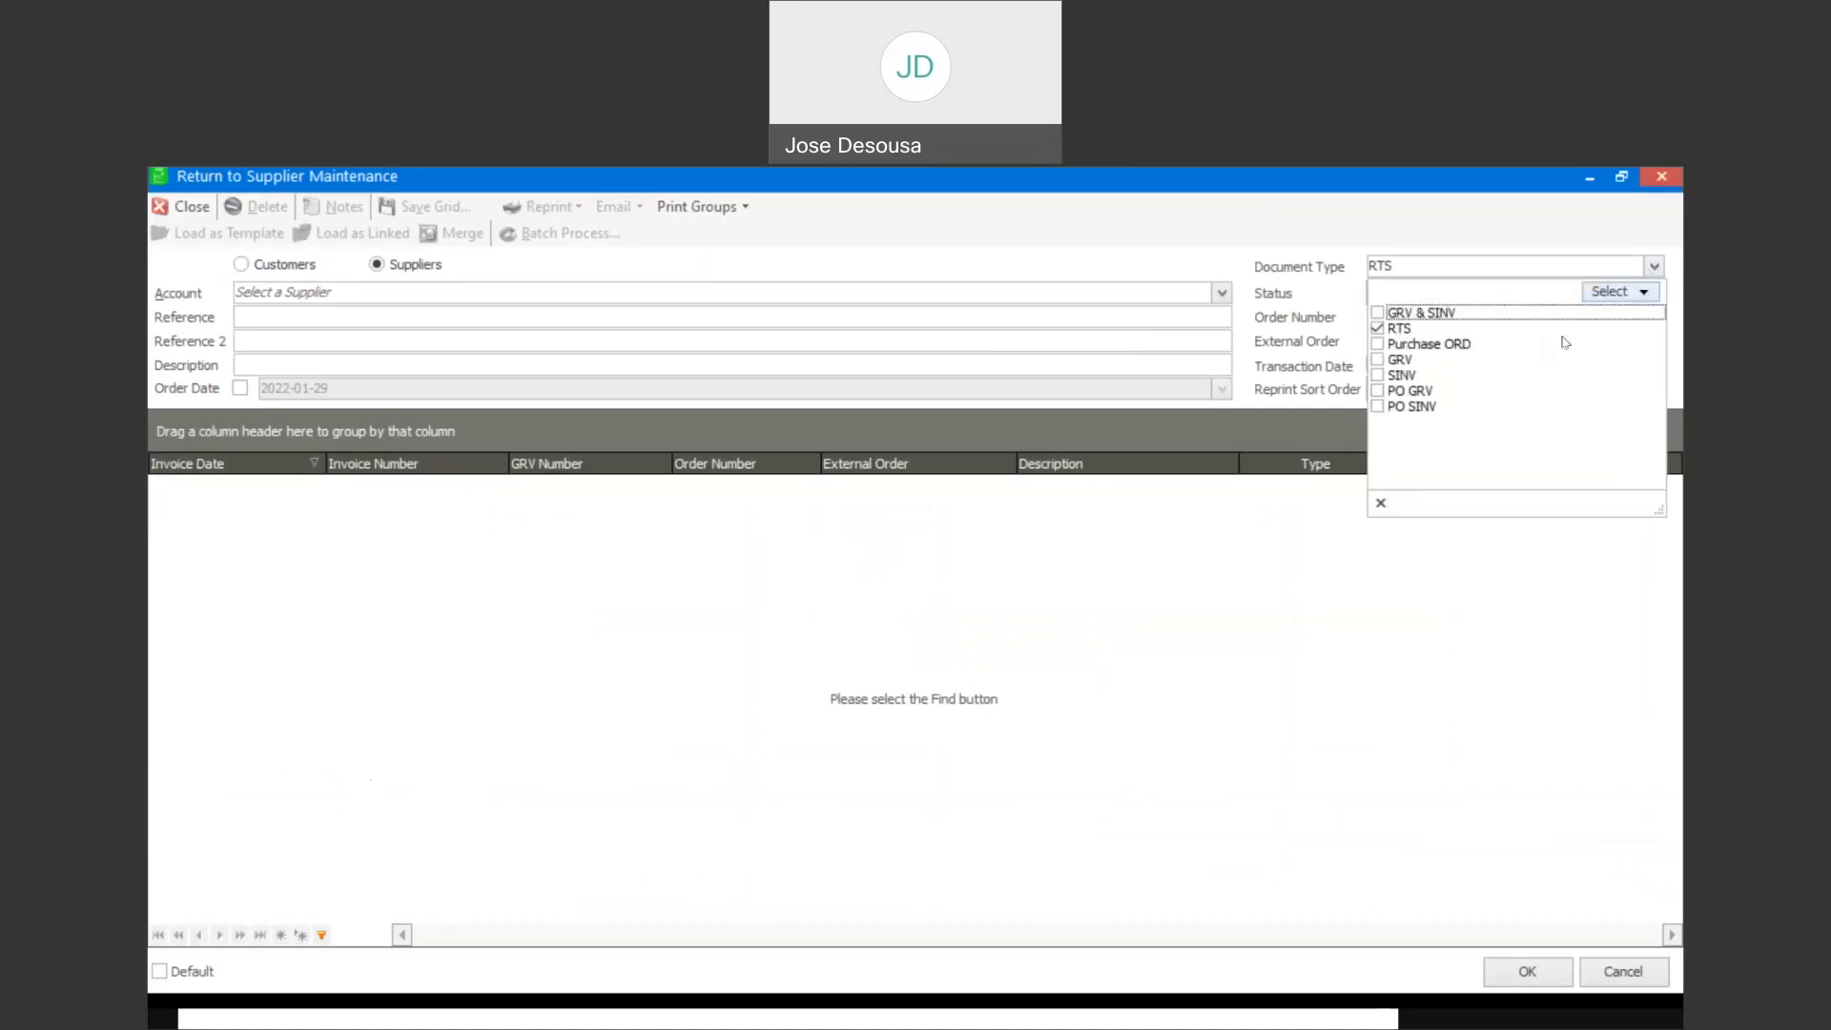
pyautogui.click(1379, 410)
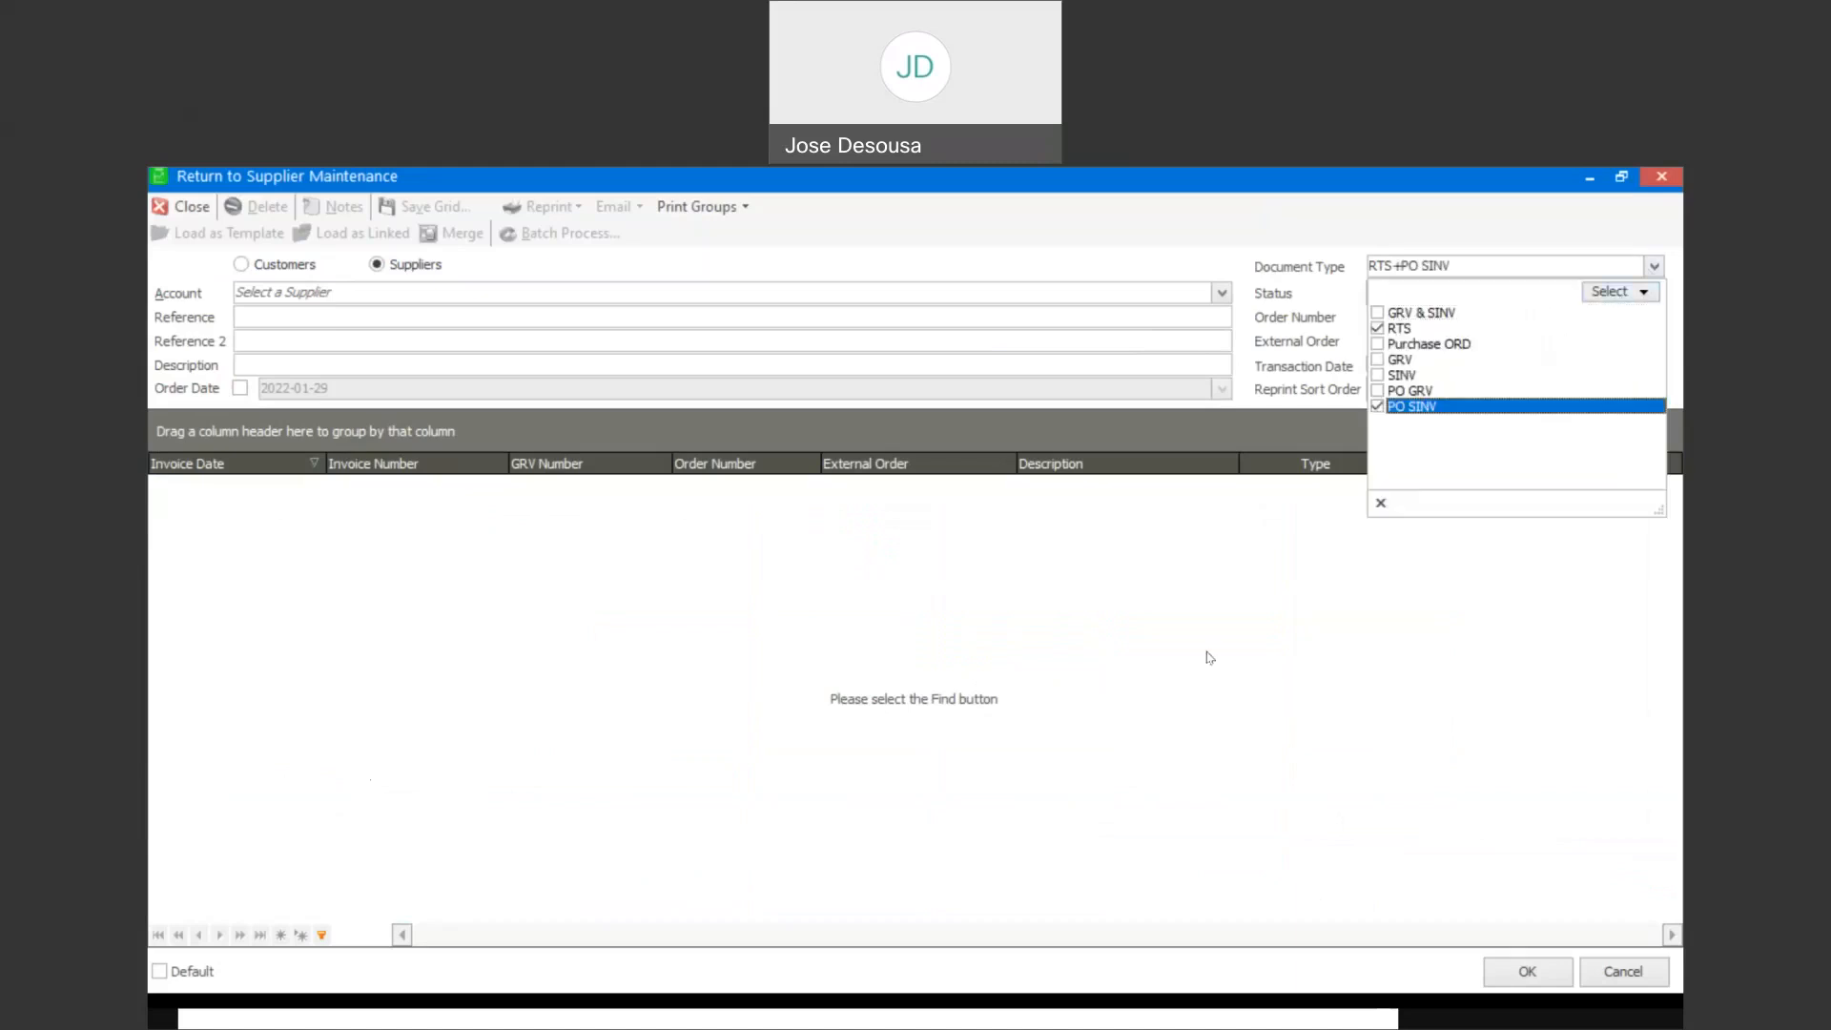
pyautogui.click(1208, 652)
pyautogui.click(1374, 365)
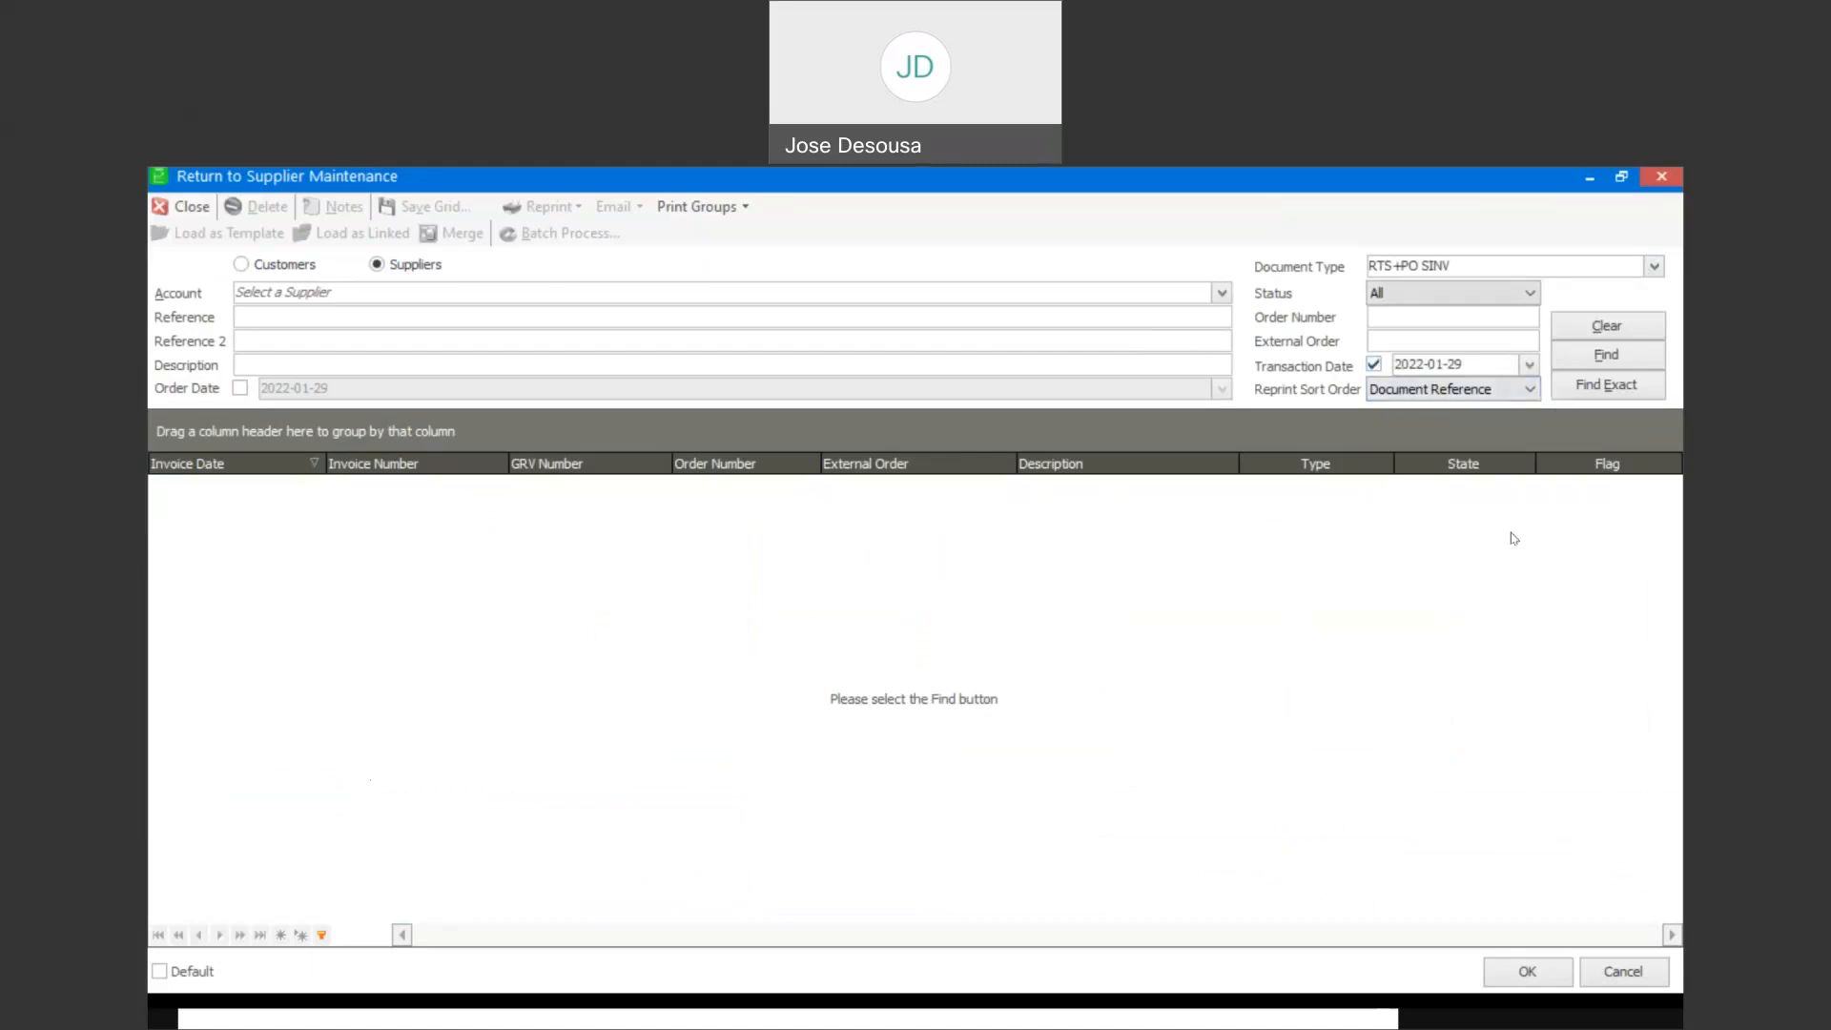
pyautogui.click(1595, 359)
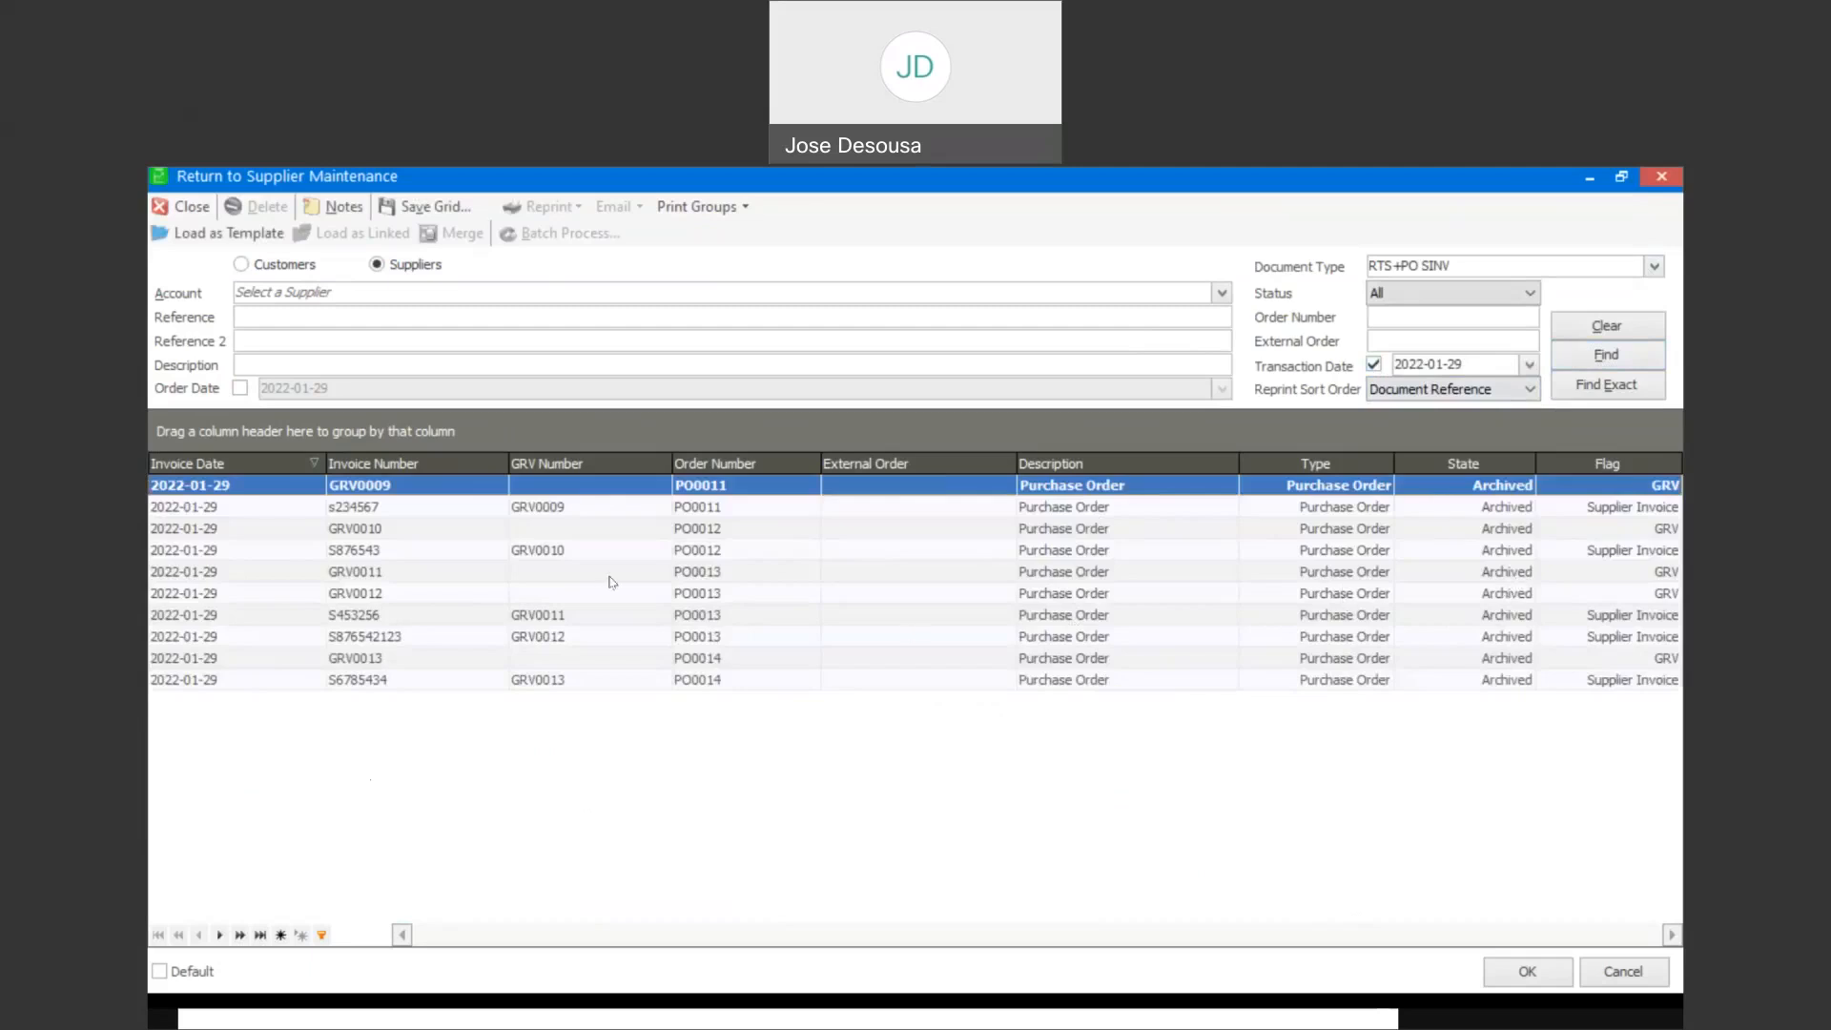
pyautogui.click(629, 551)
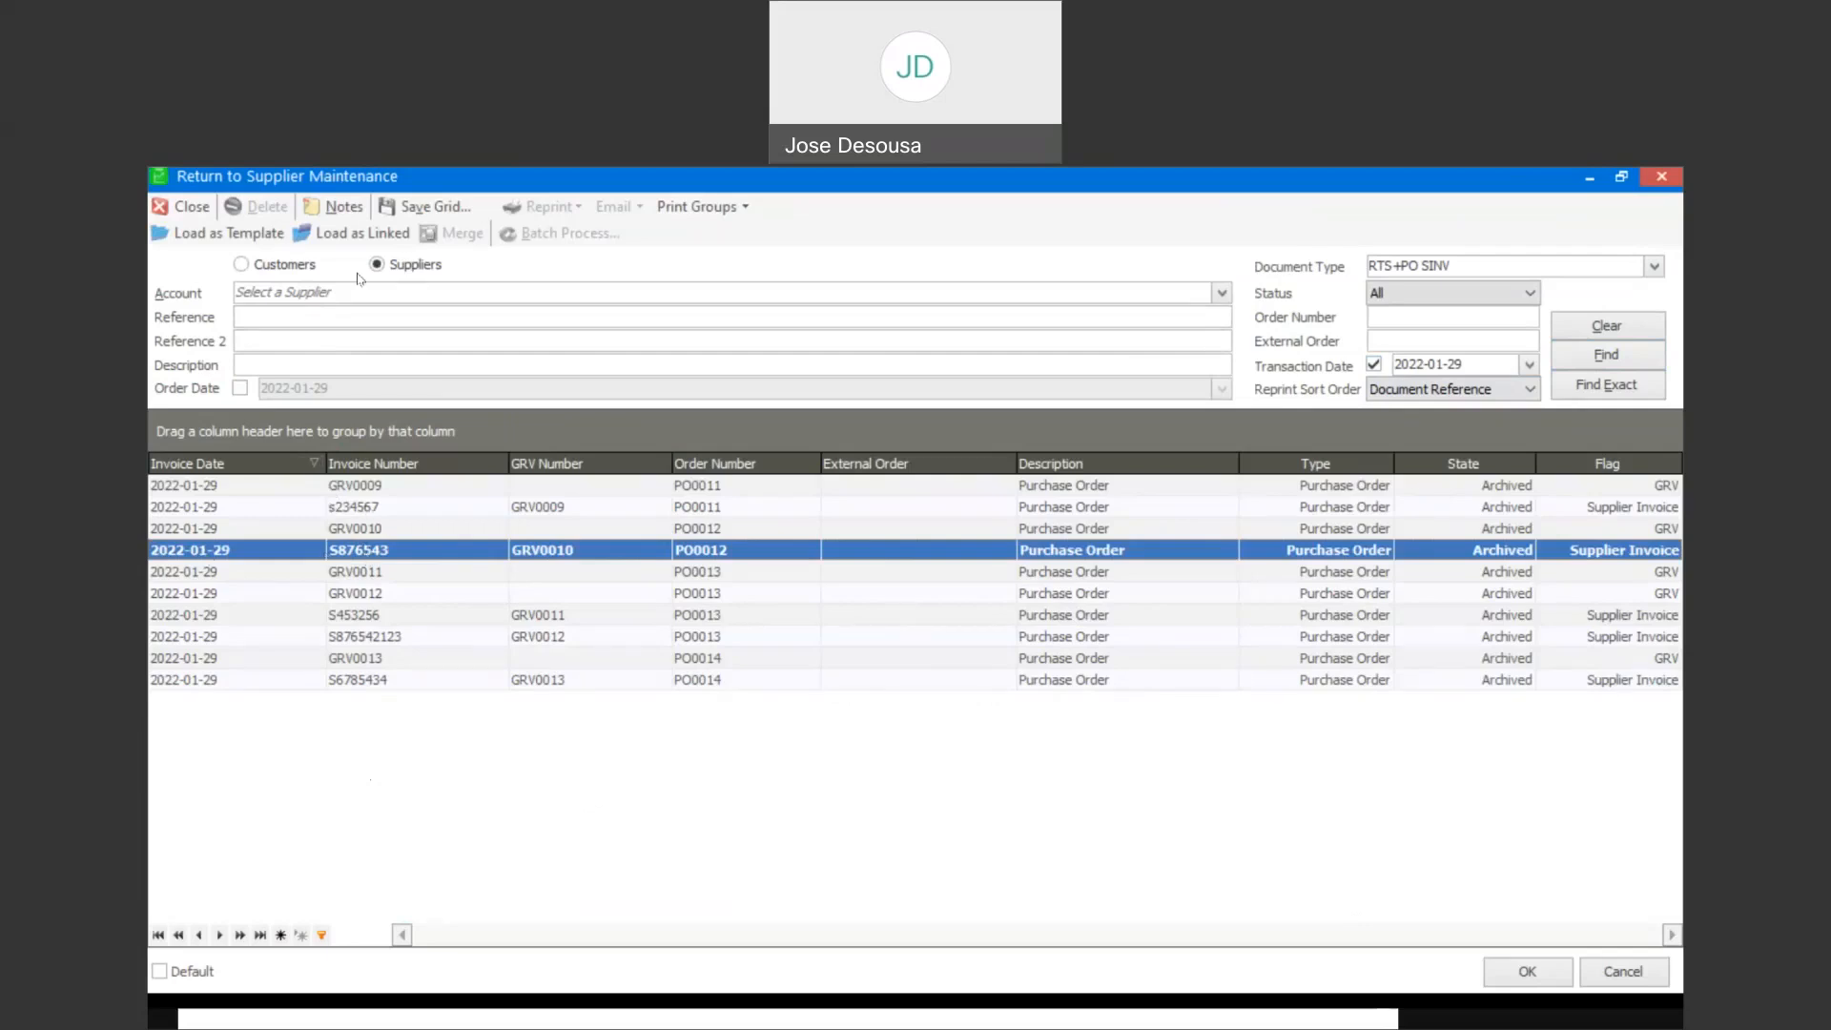
pyautogui.click(361, 233)
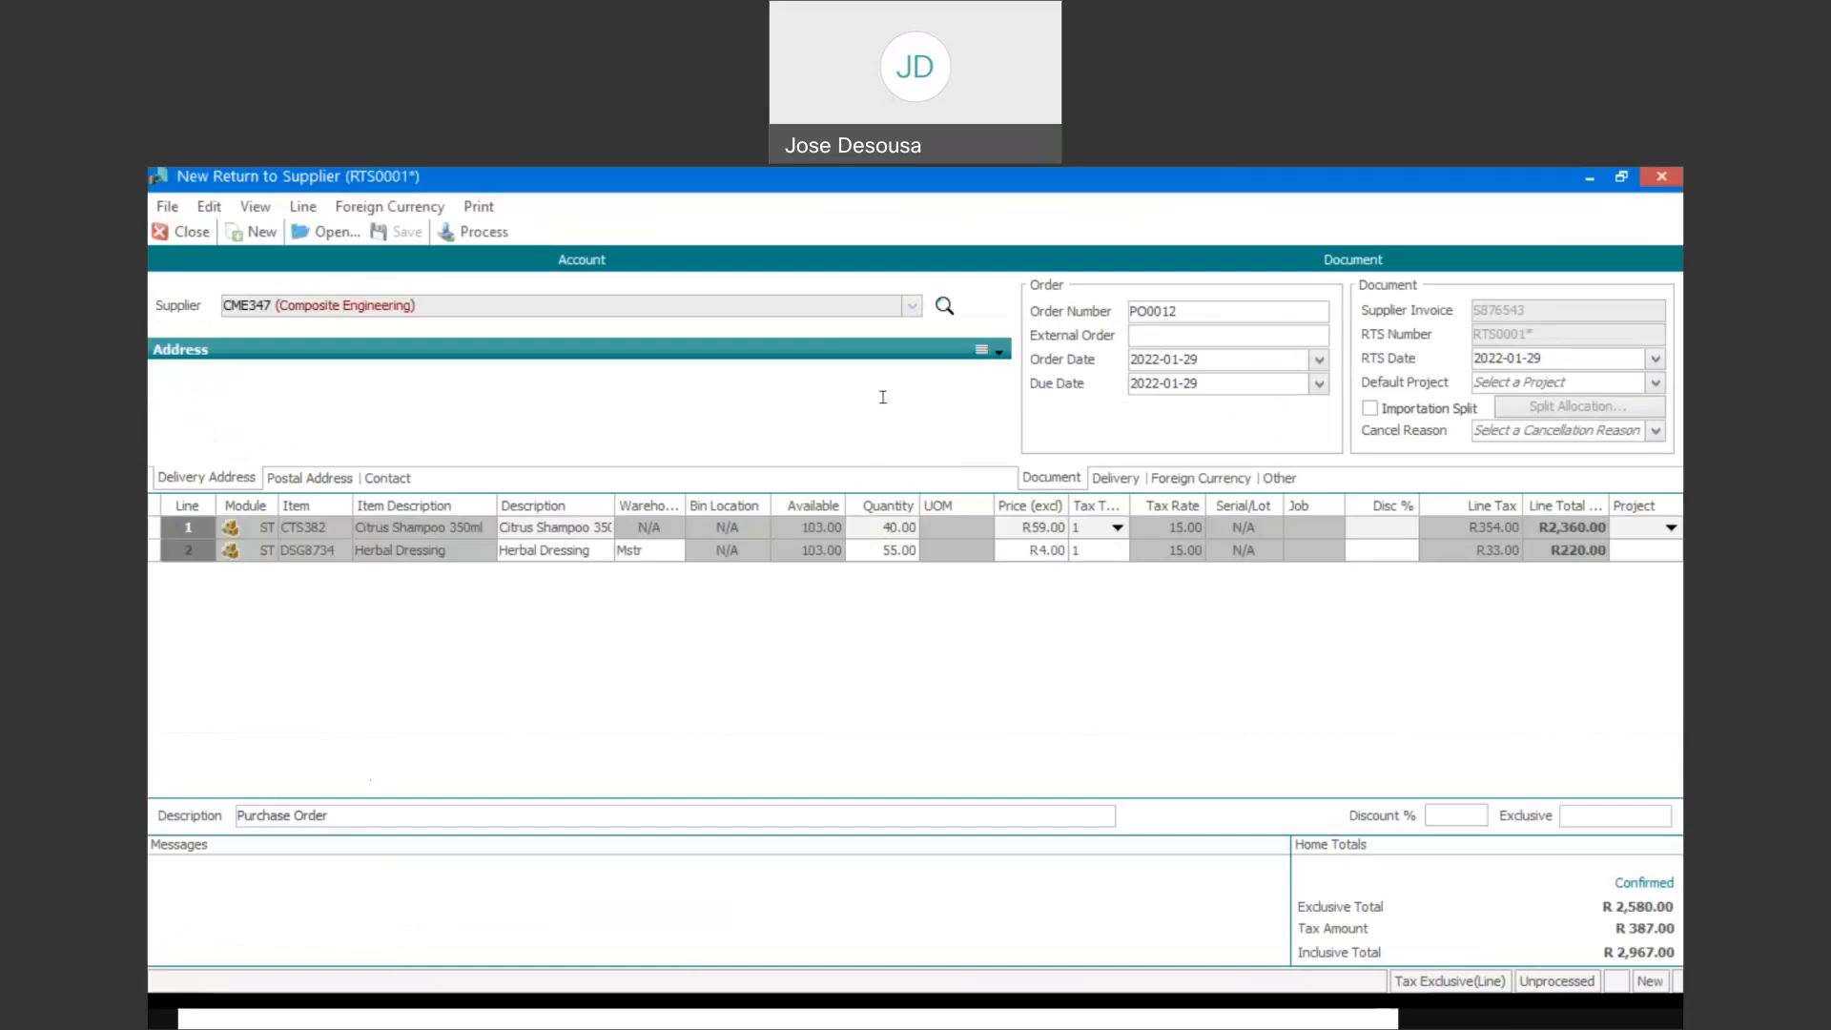
# Set the return quantities to 35 for Citrus Shampoo 350ml and 5 for Herbal Dressing
pyautogui.click(871, 531)
pyautogui.write('35')
pyautogui.press('Tab')
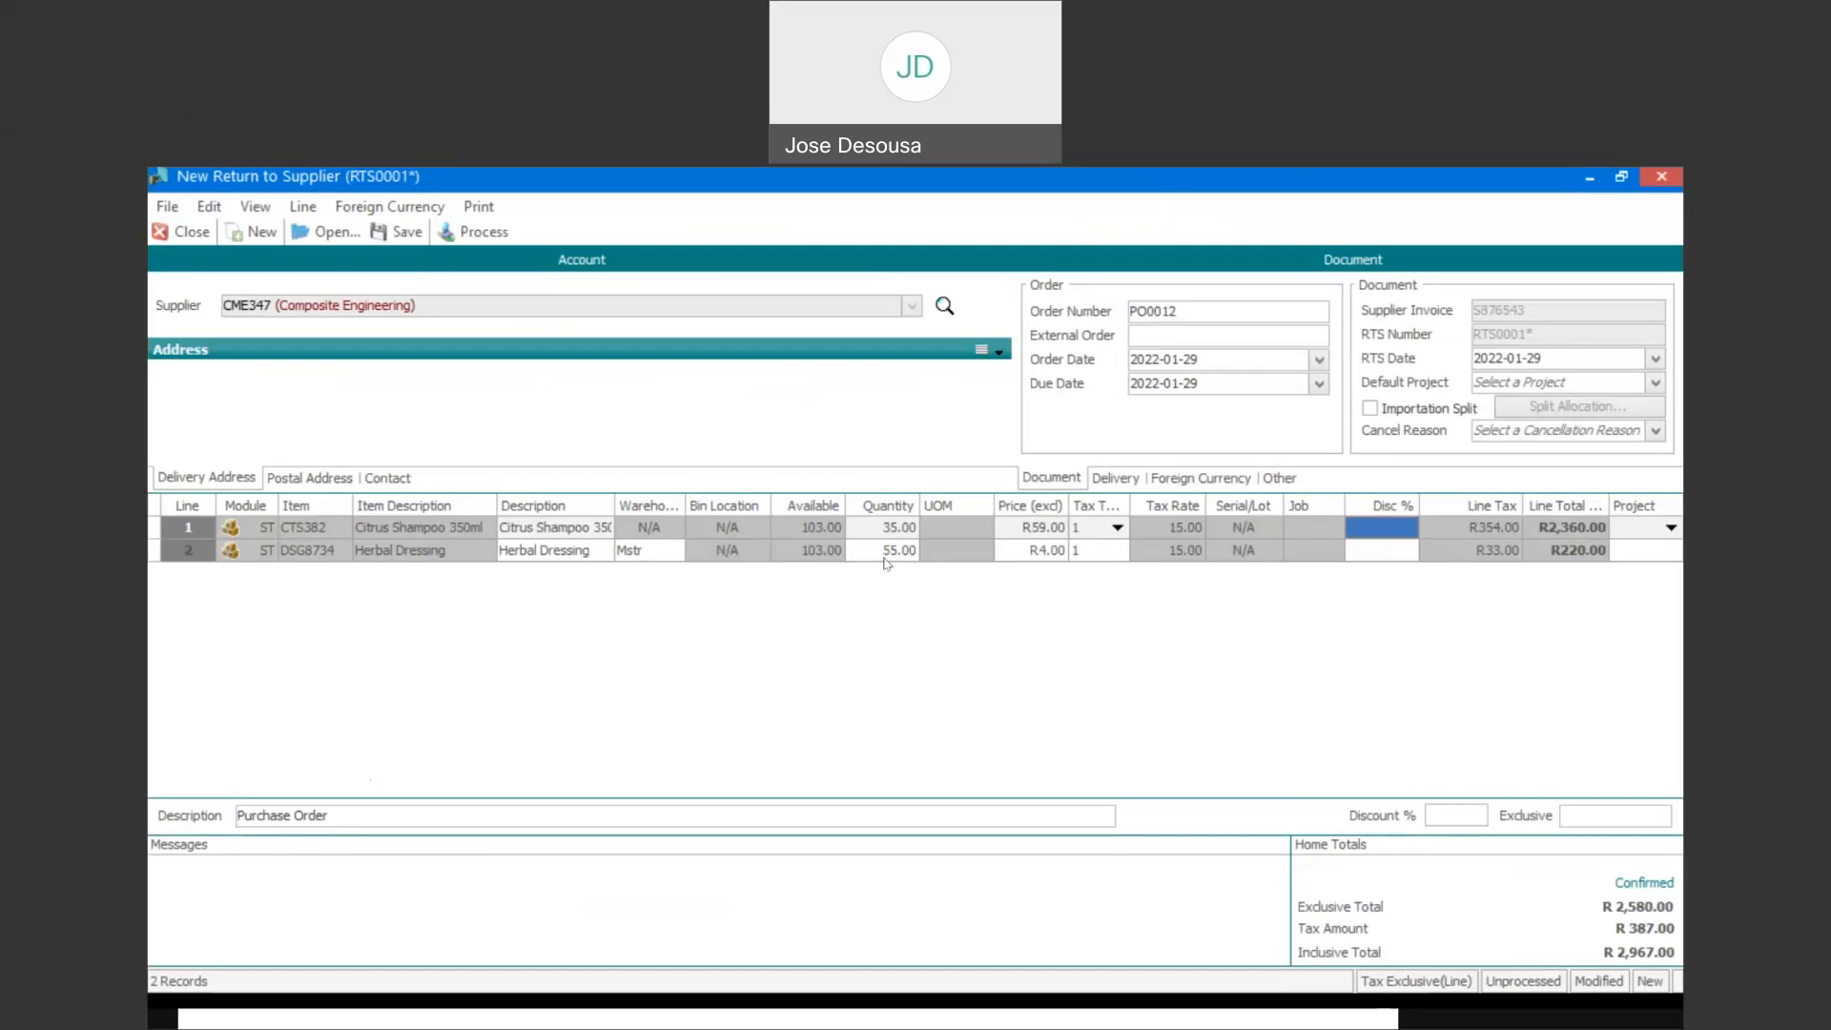
pyautogui.click(886, 553)
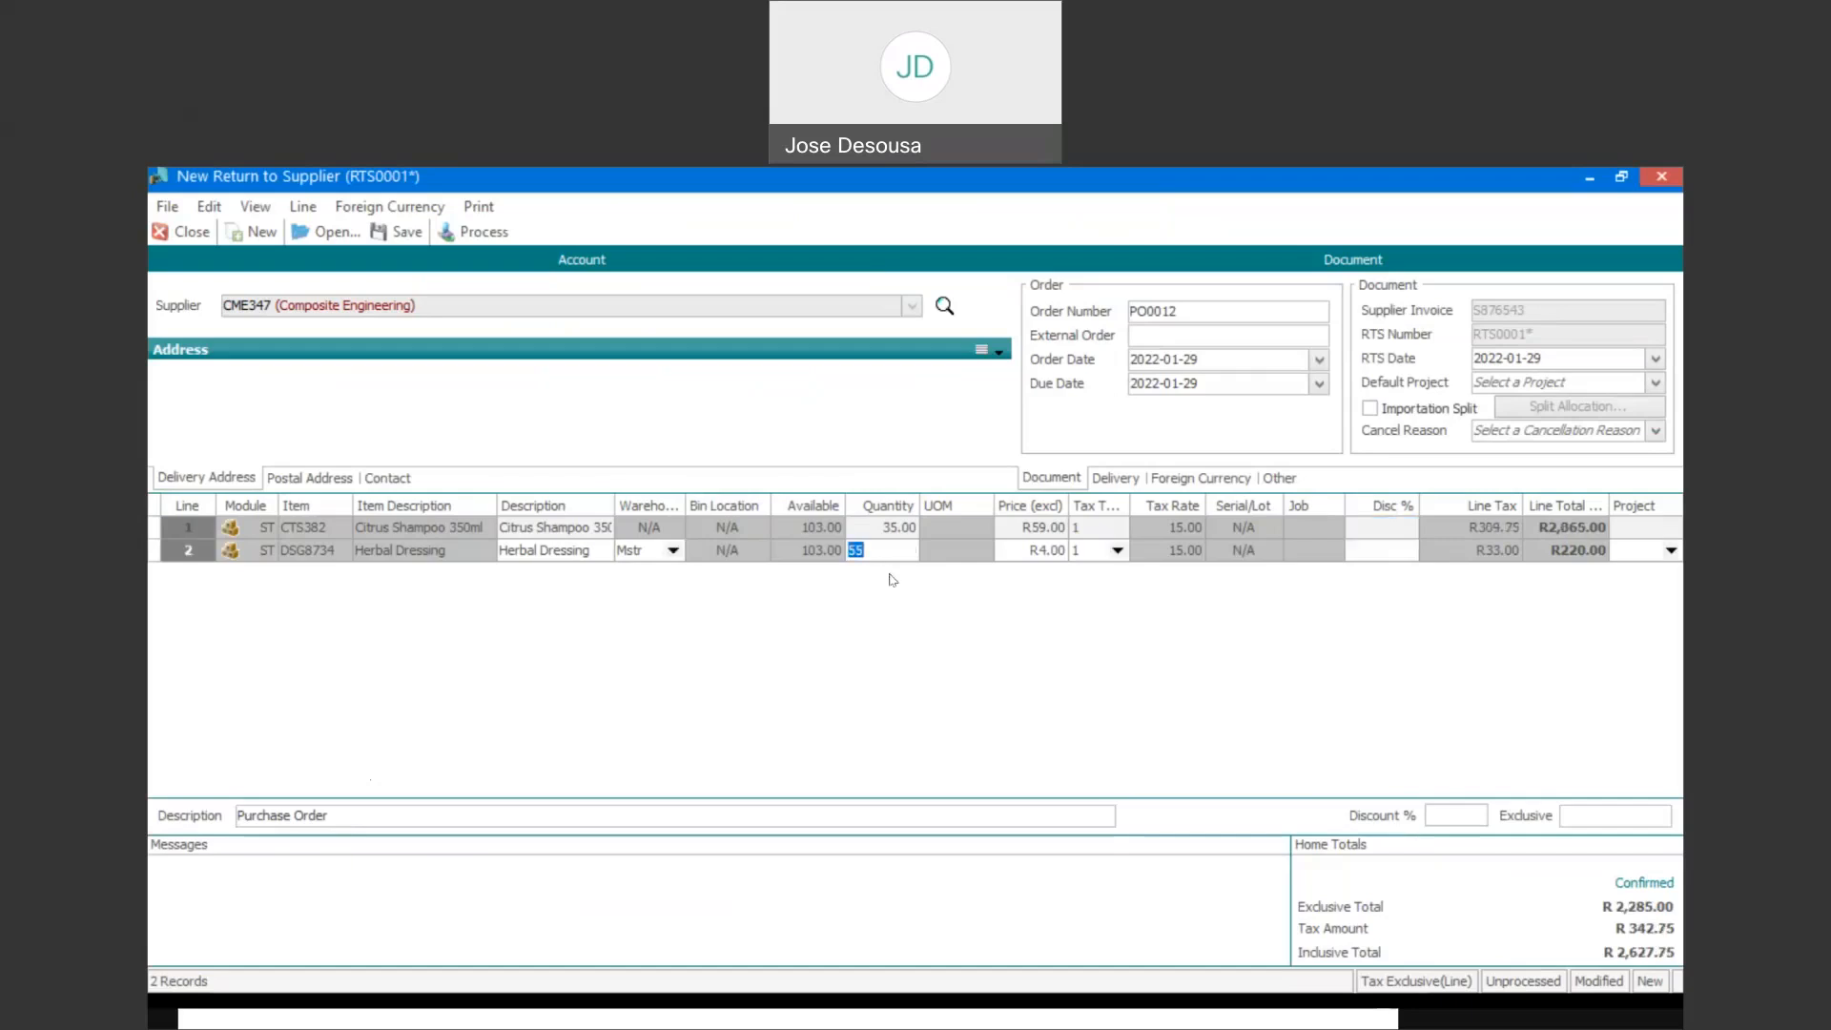
pyautogui.write('5')
pyautogui.press('Tab')
pyautogui.press('Tab')
pyautogui.press('Tab')
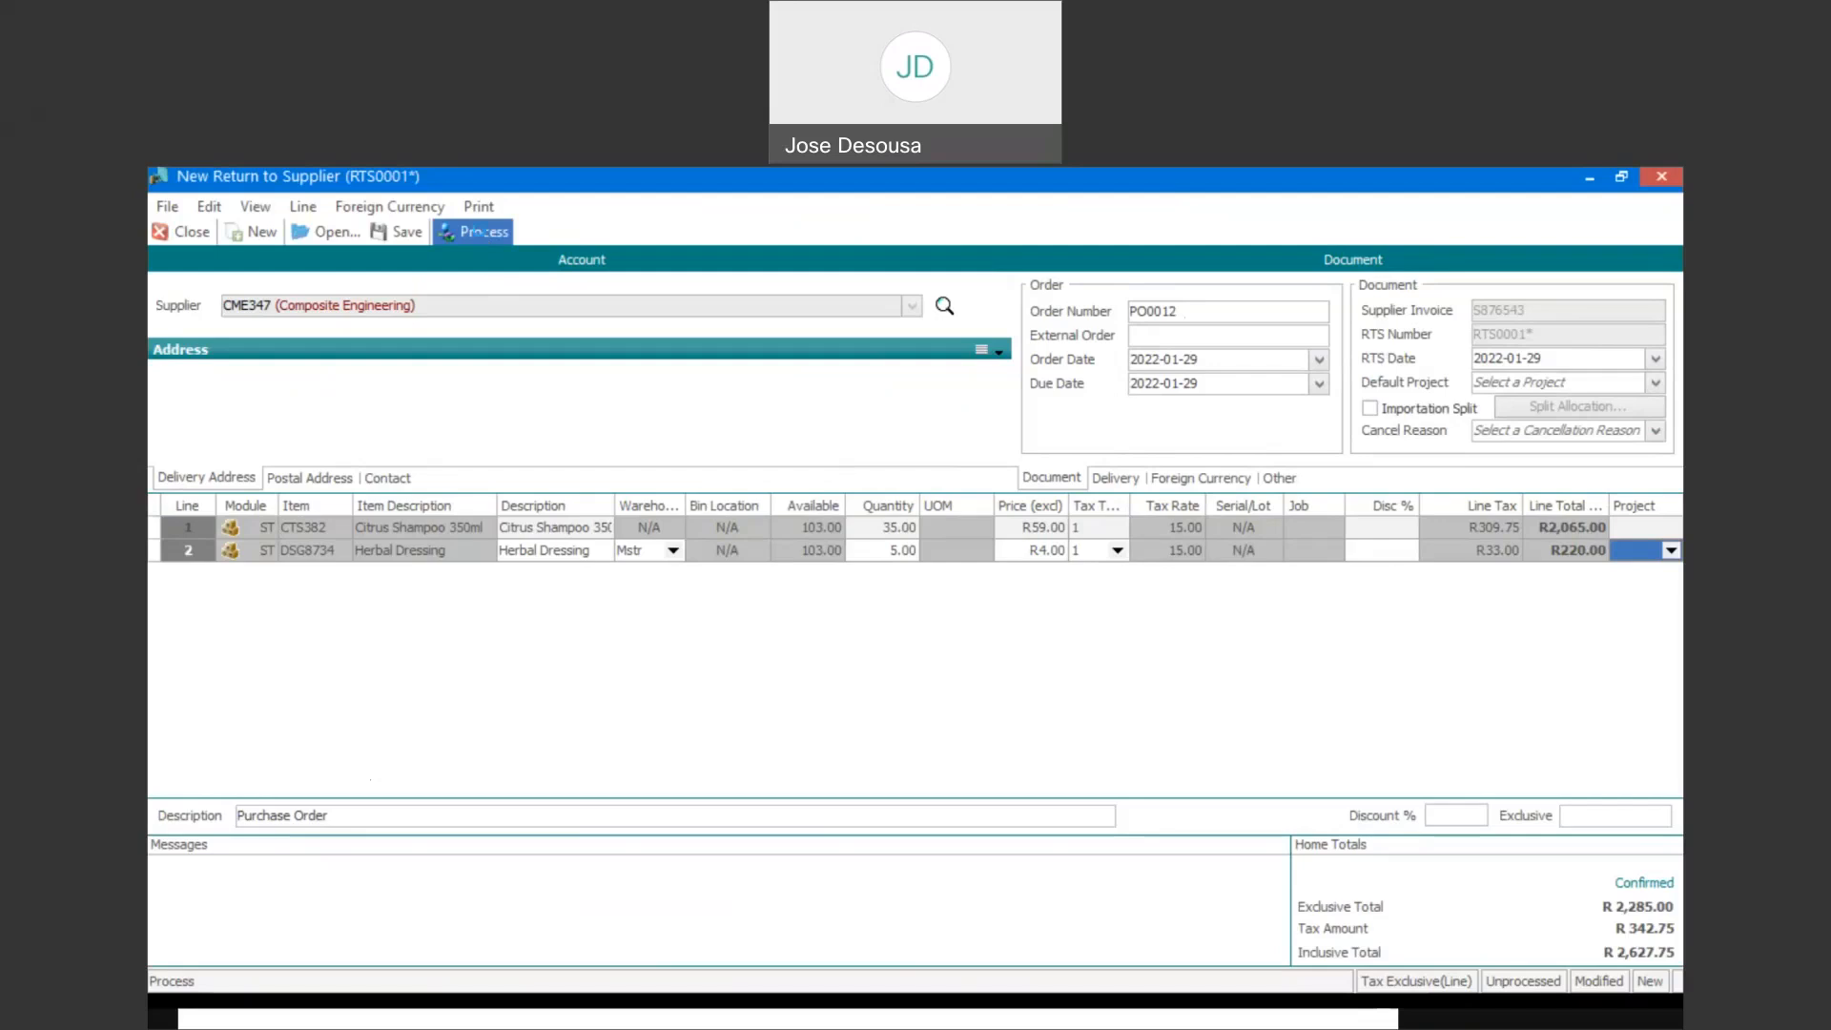
# Process the return and preview the printed Return to Supplier document
pyautogui.click(484, 232)
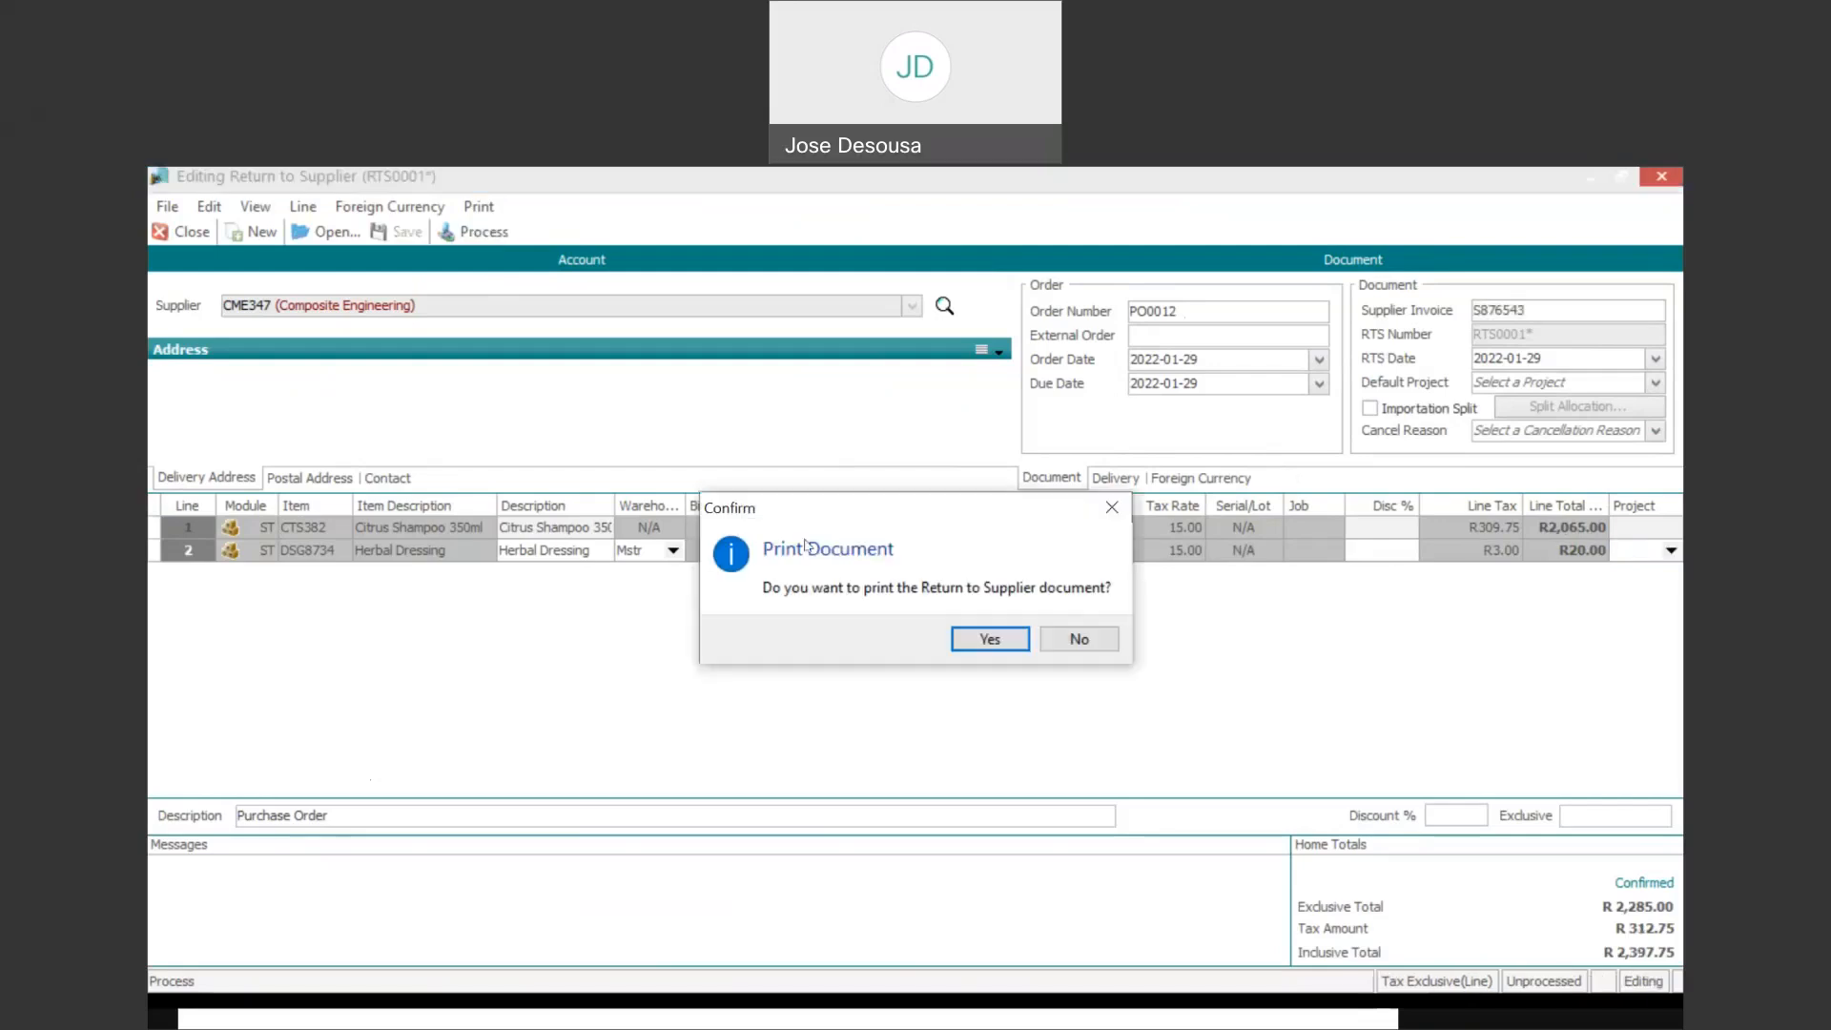
pyautogui.click(973, 633)
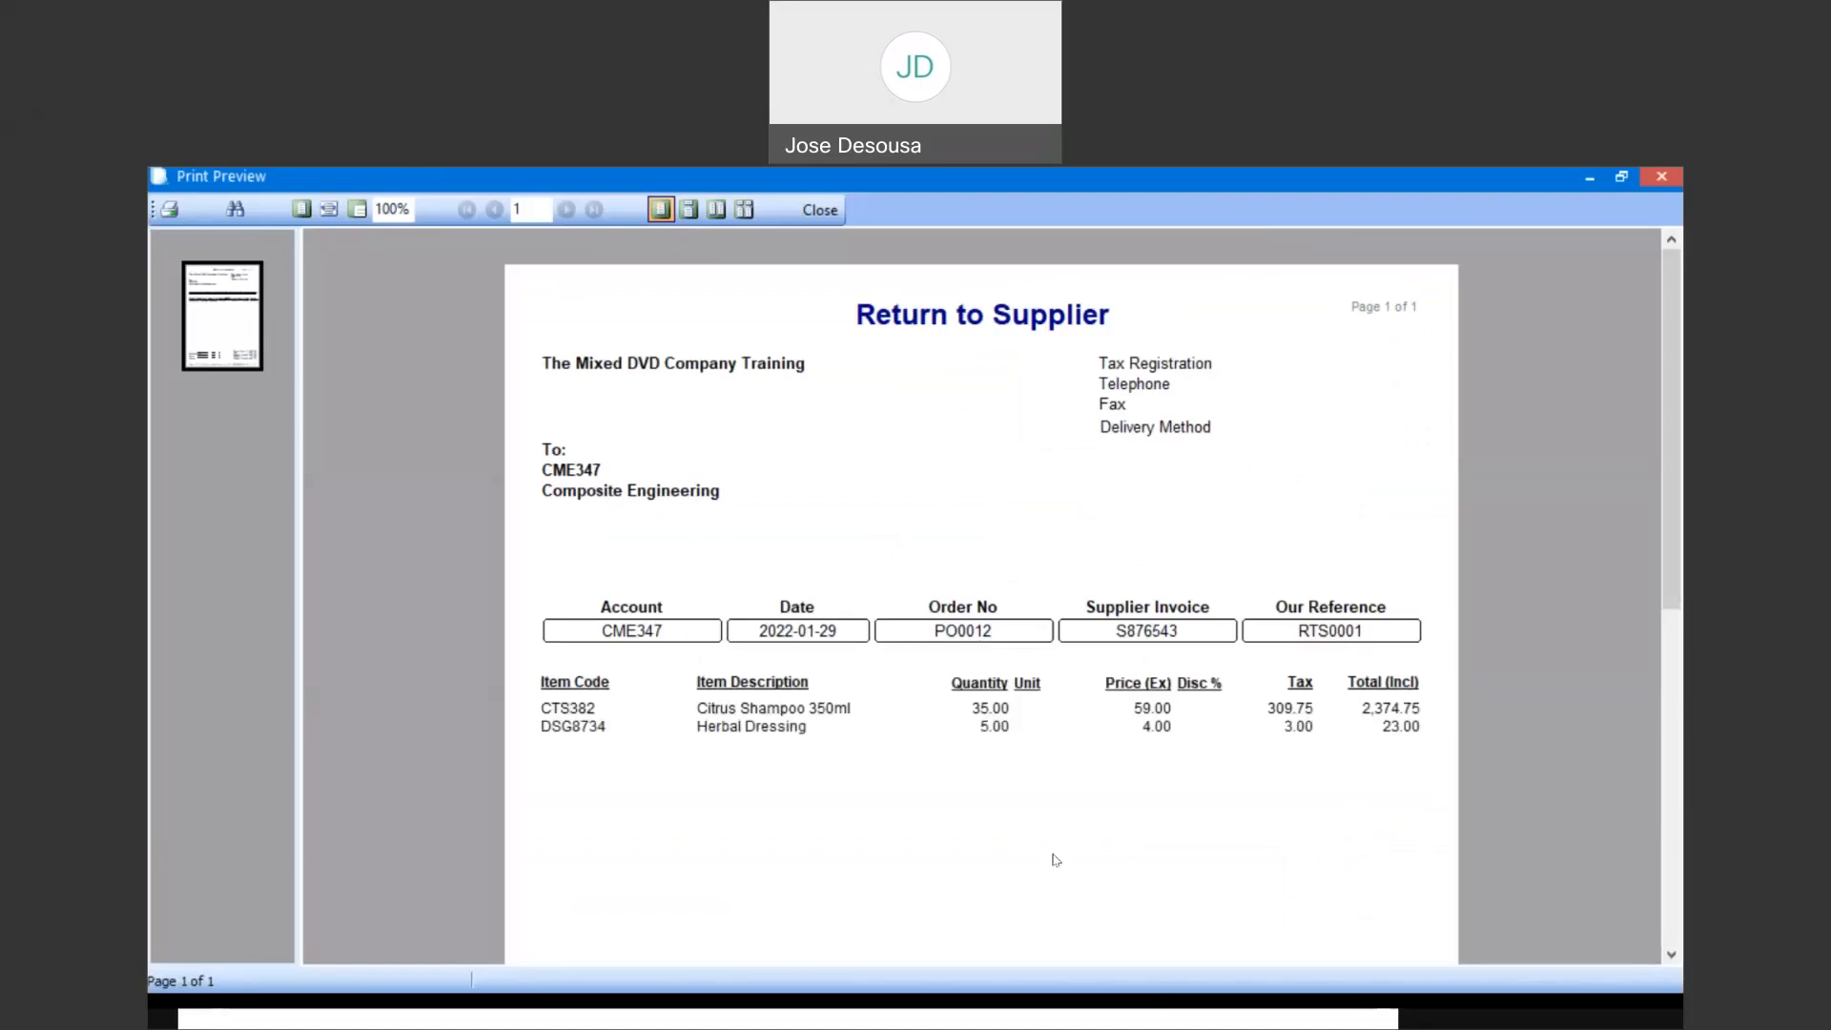
pyautogui.scroll(-1, 1676, 441)
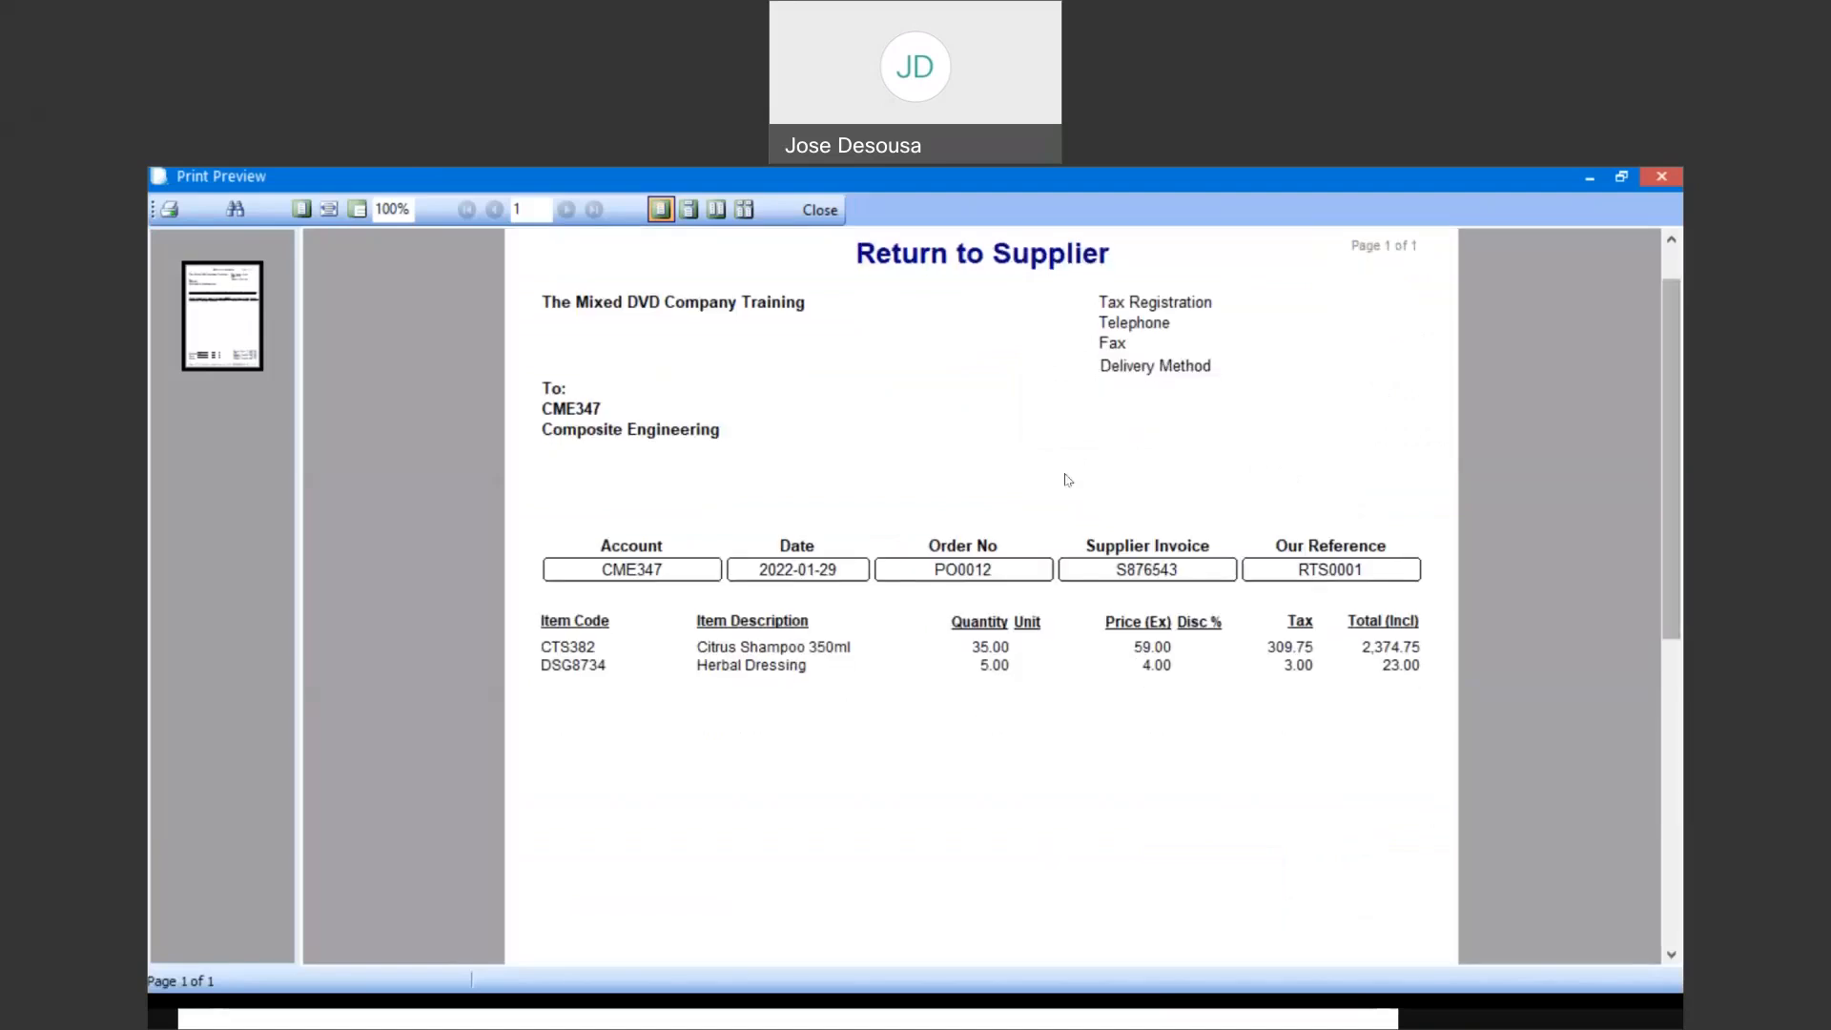
pyautogui.moveTo(1679, 559)
pyautogui.mouseDown()
pyautogui.moveTo(1678, 800)
pyautogui.moveTo(1677, 527)
pyautogui.mouseUp()
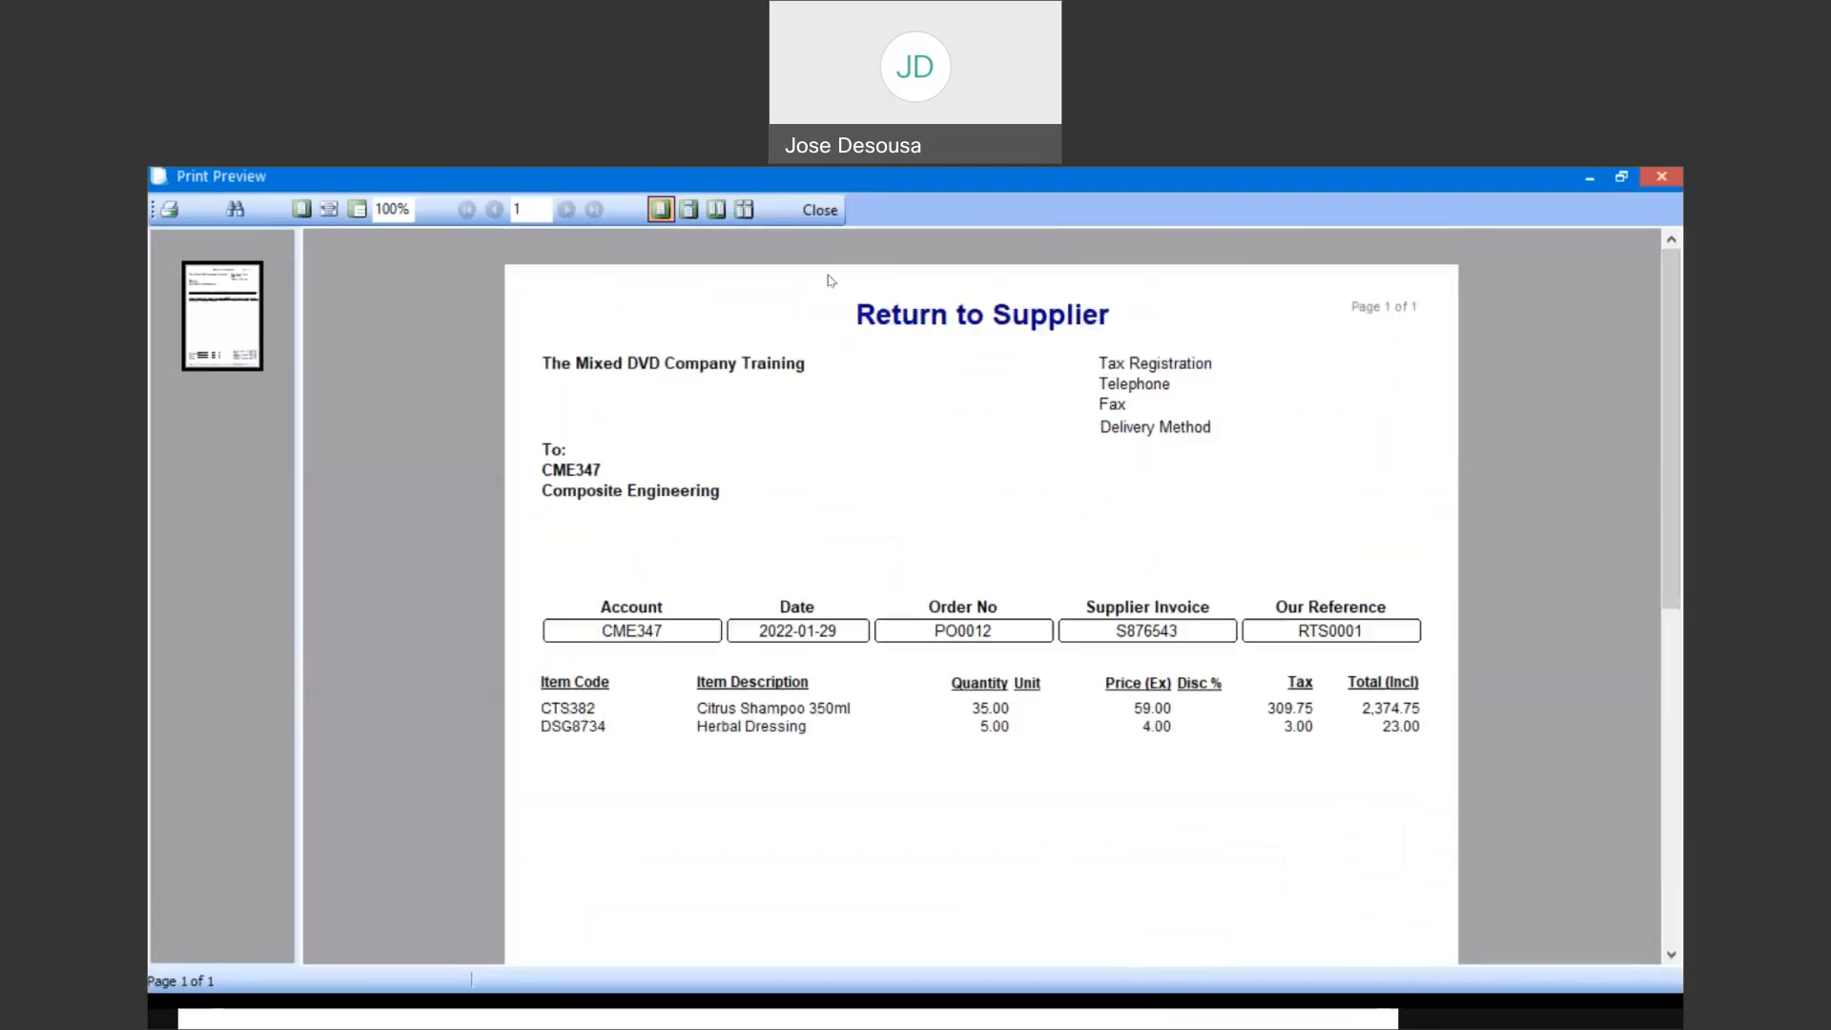
# Close the print preview, decline allocating the return now, and close the Return to Supplier window
pyautogui.click(819, 210)
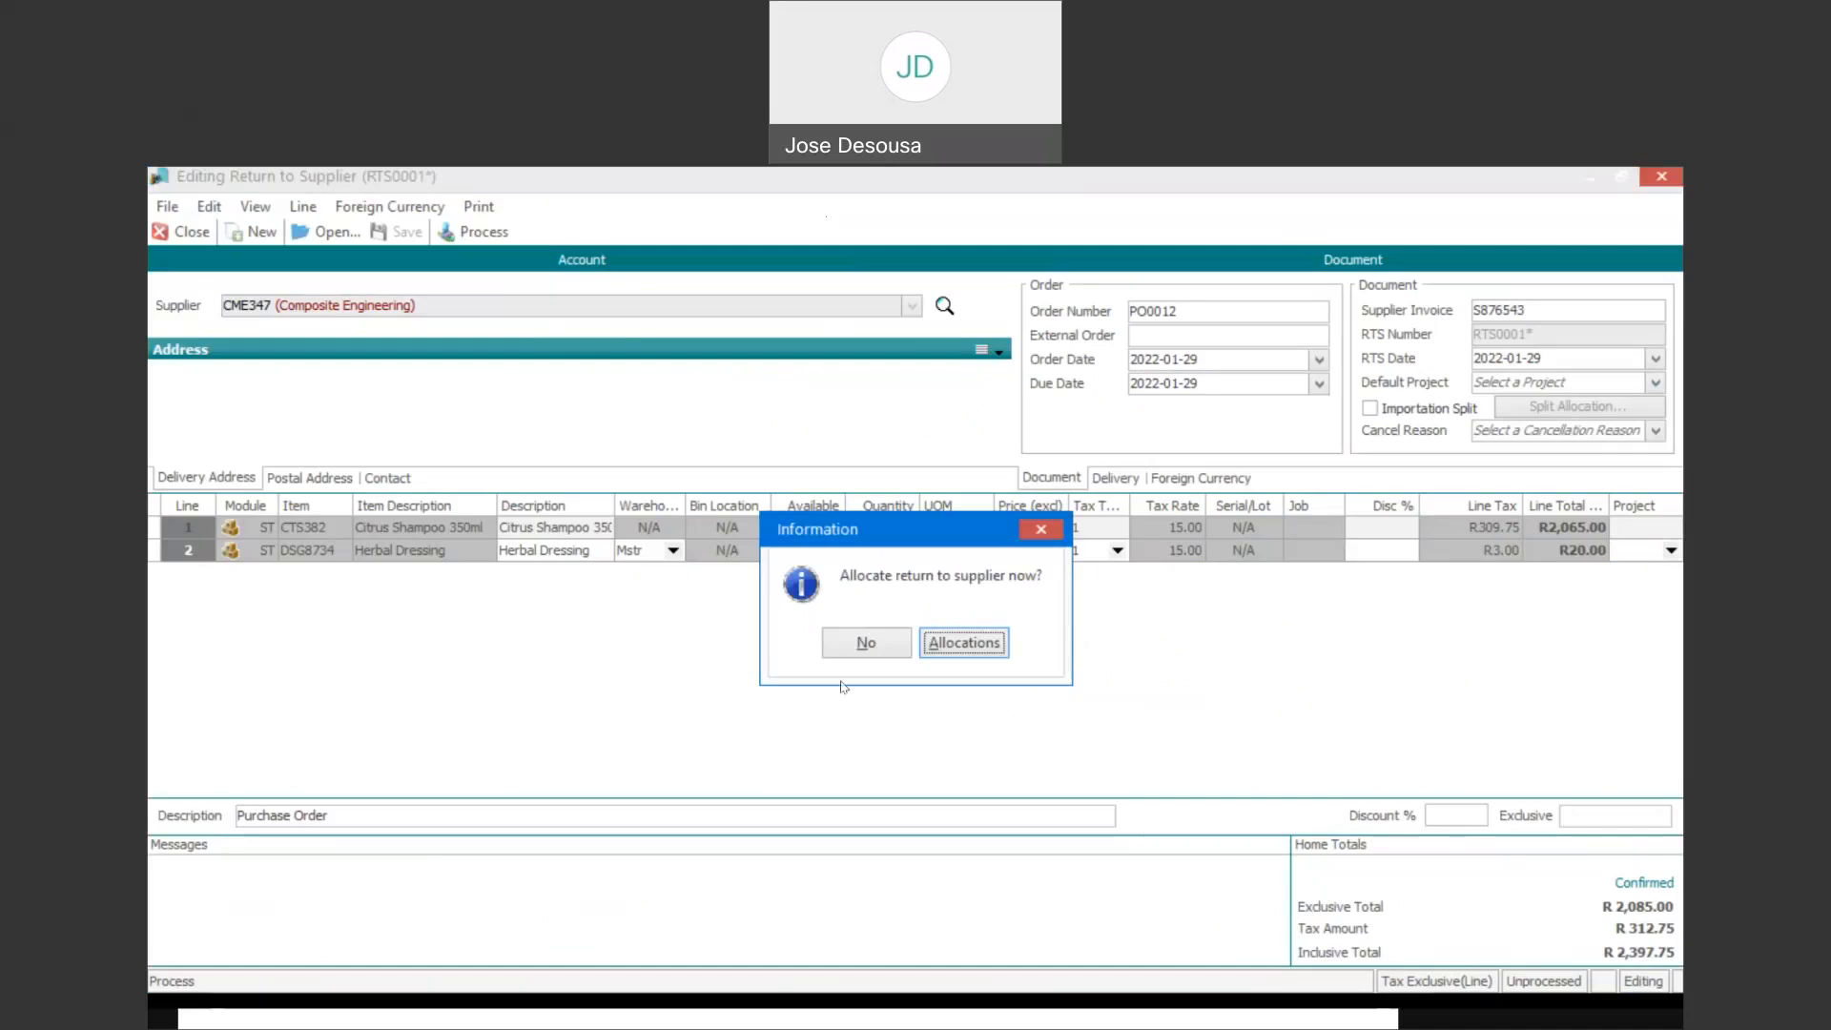
pyautogui.click(866, 644)
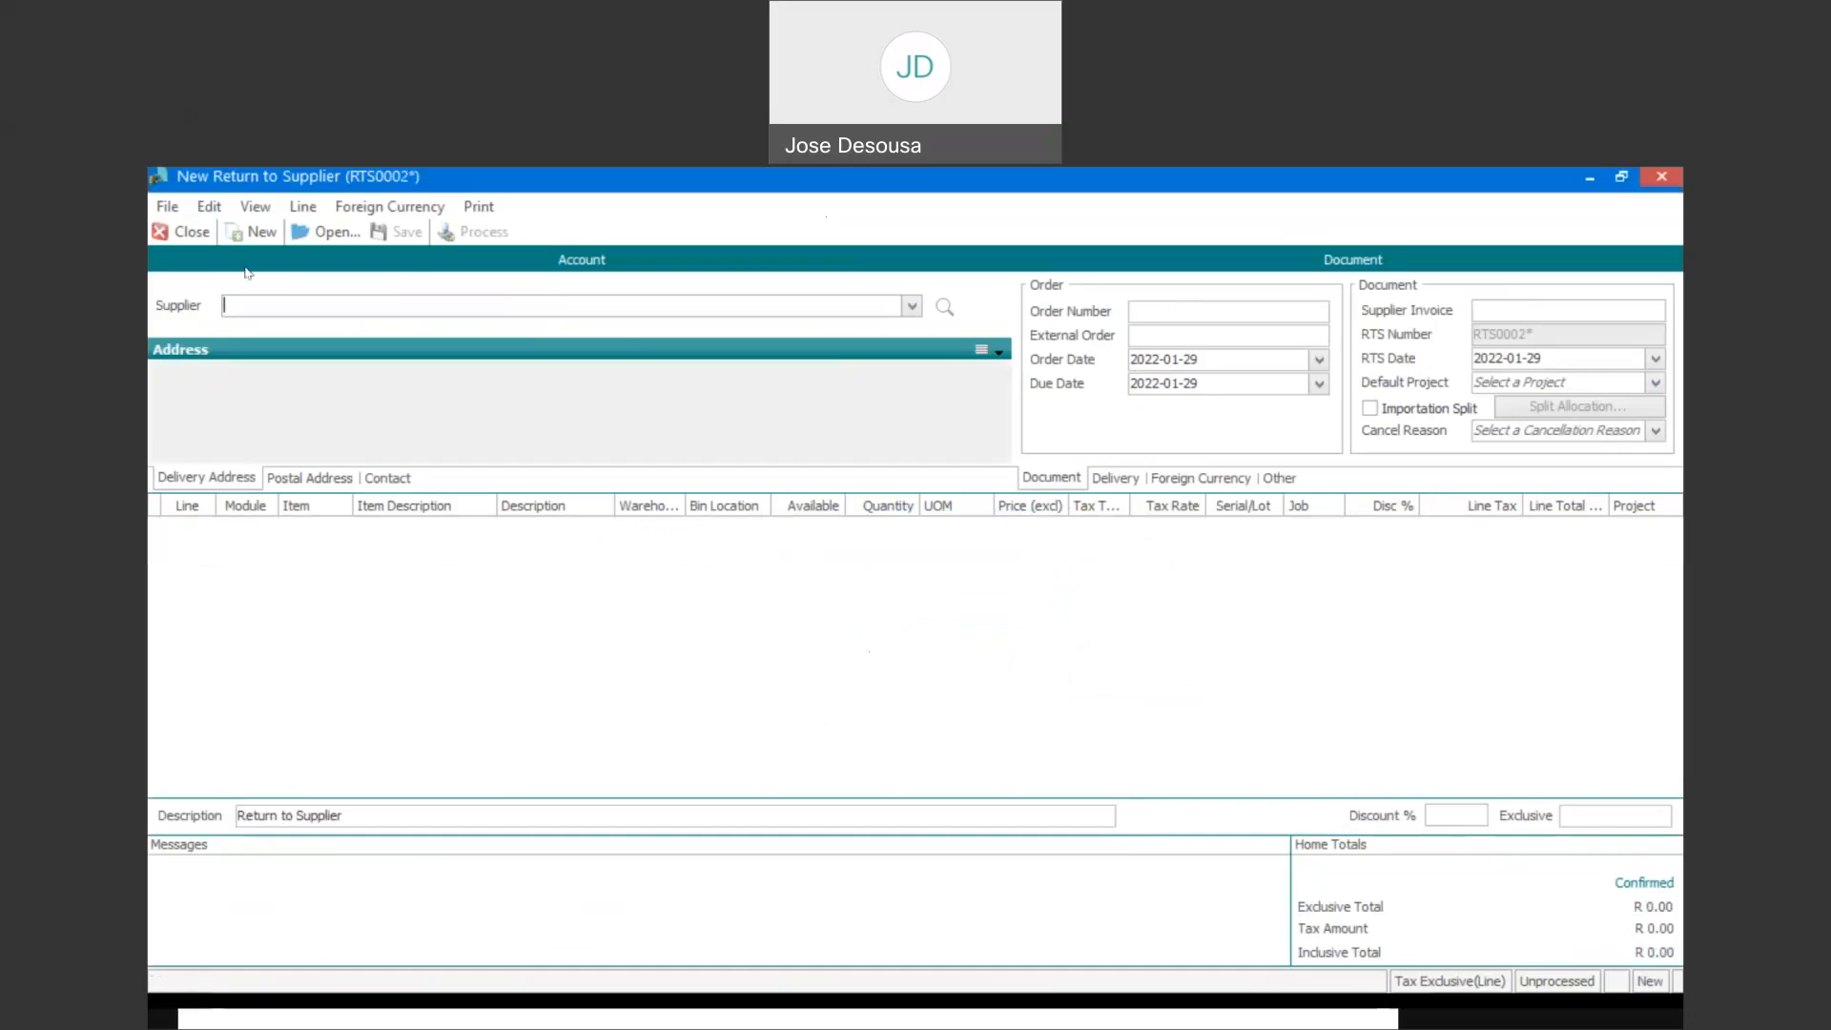
pyautogui.click(188, 232)
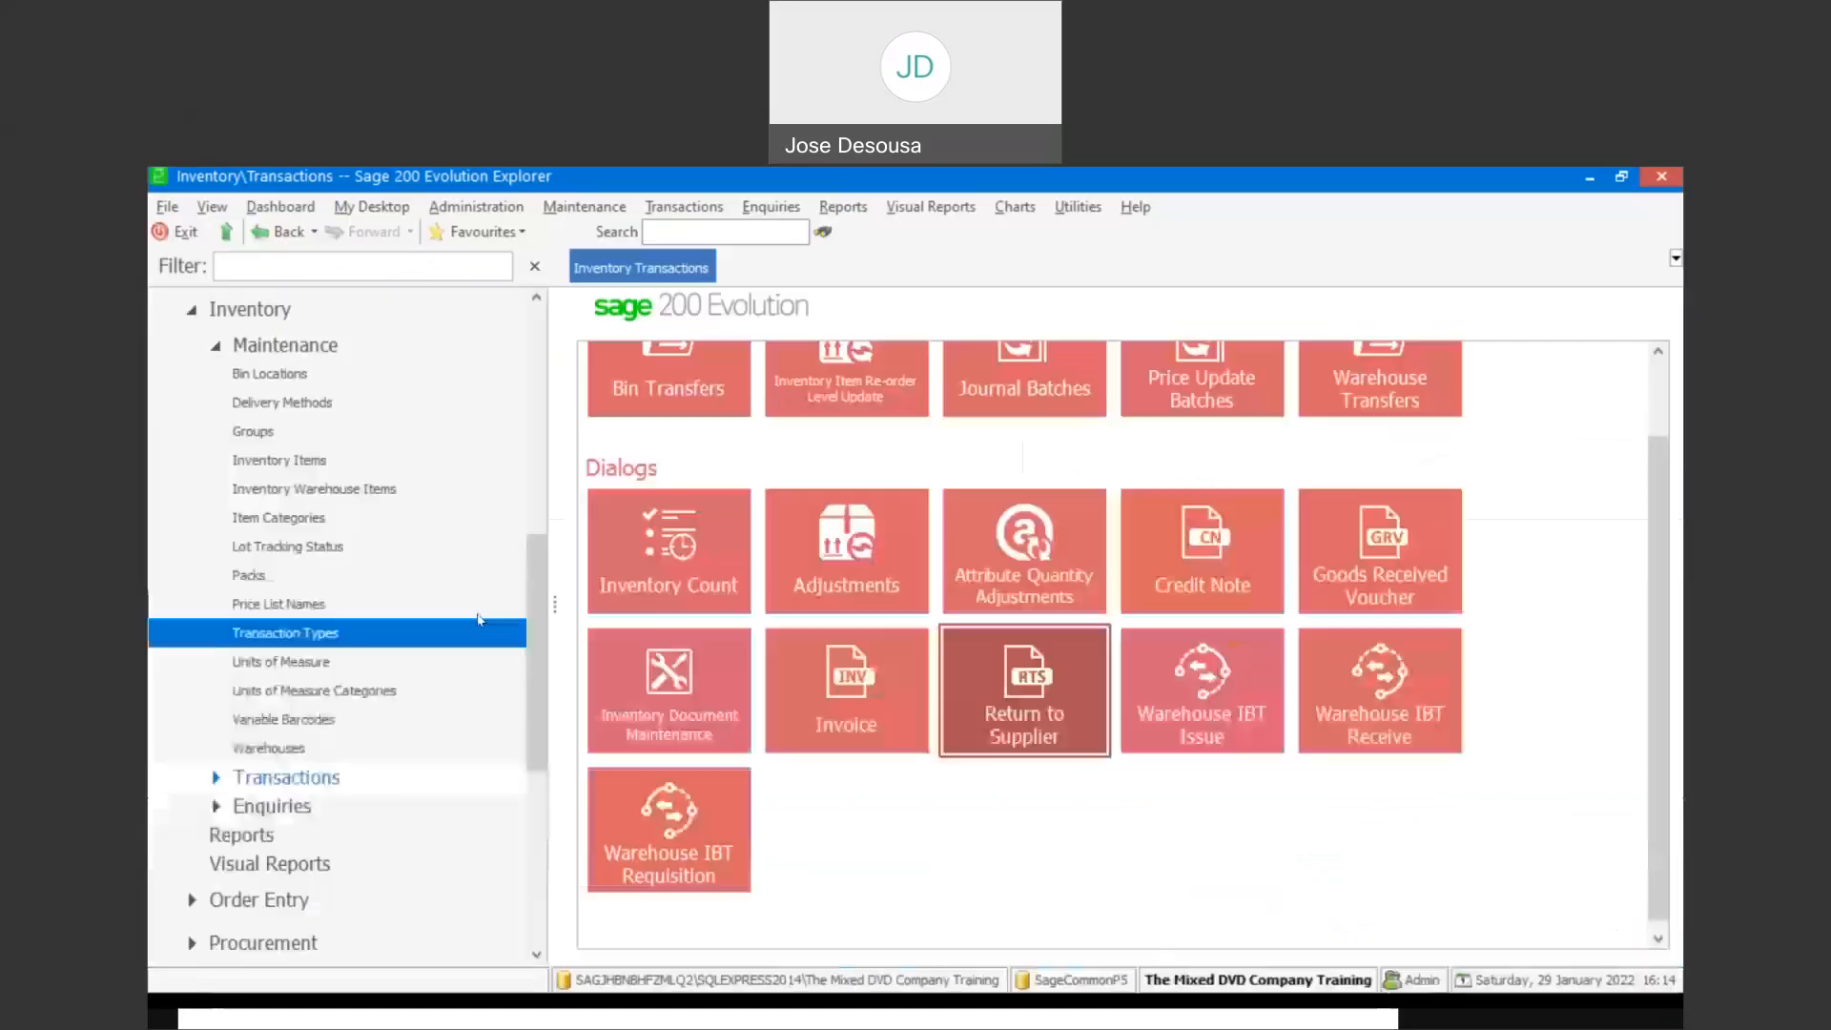